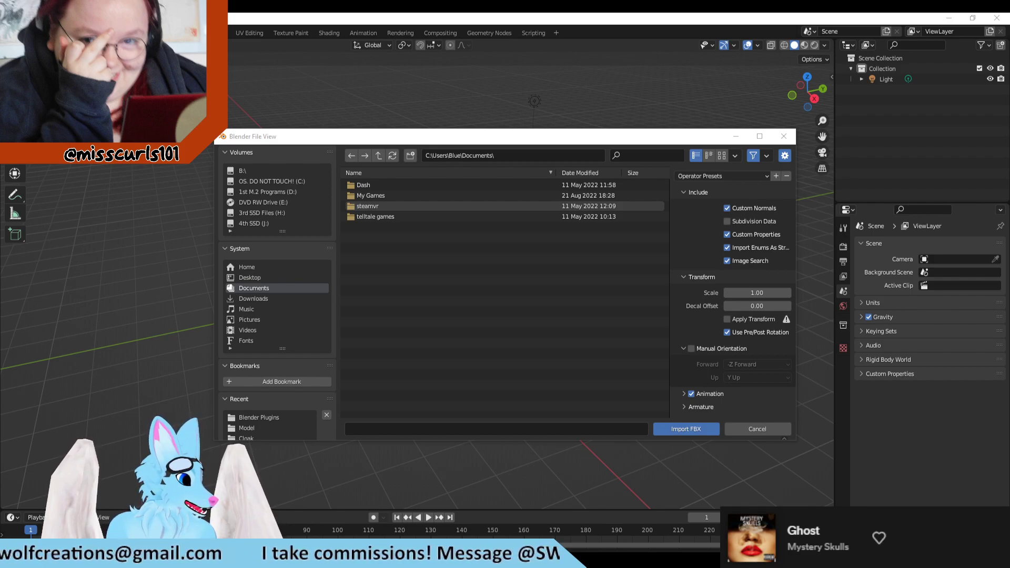
# Point the FBX import browser to the Rexouium folder under Unity\Projects\Rexouium_Avatar\Assets\Avatars.
pyautogui.click(432, 156)
pyautogui.press('Escape')
pyautogui.click(497, 154)
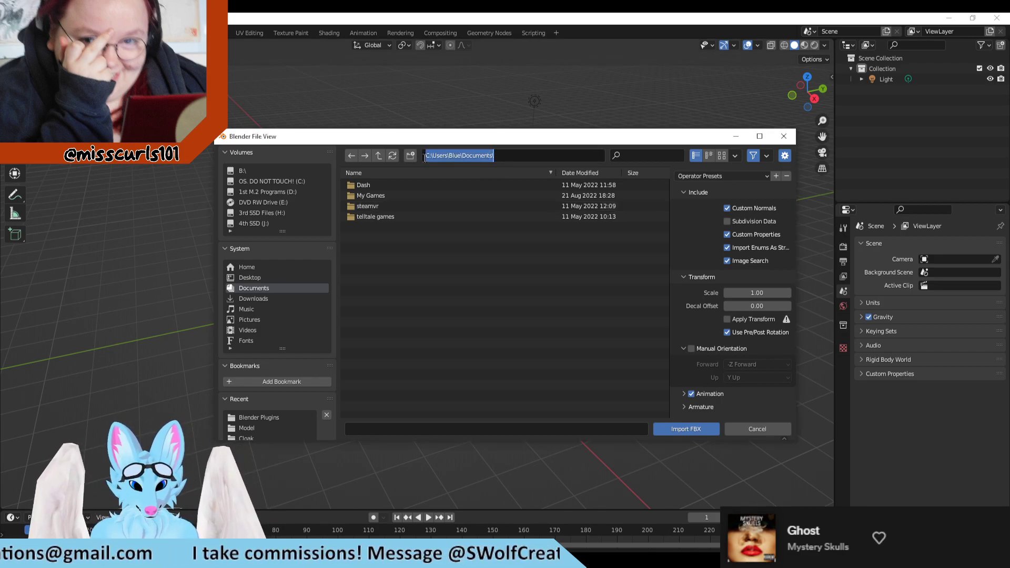
pyautogui.hotkey('ctrl', 'v')
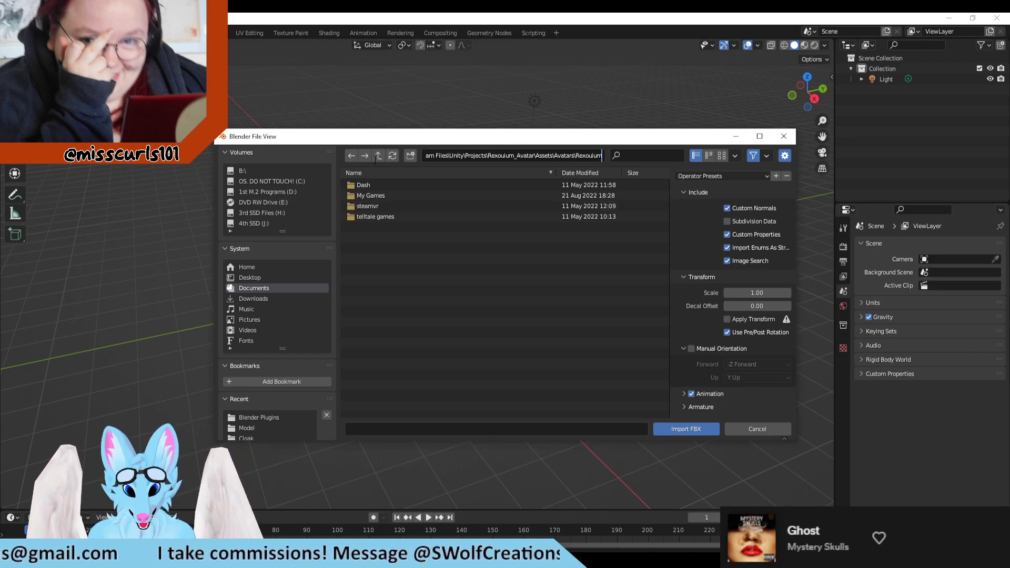
pyautogui.press('Return')
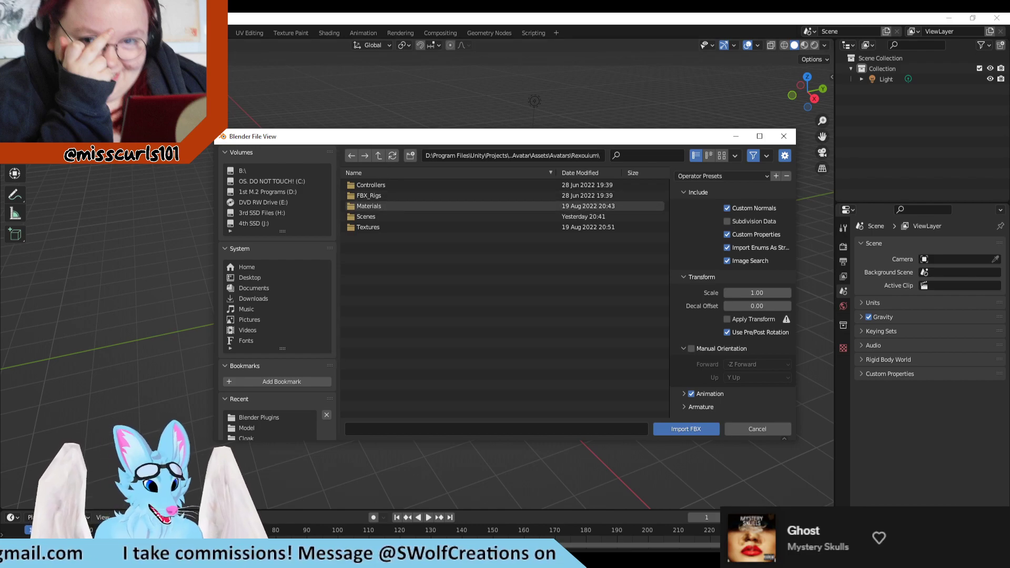
# Import Rexouium_V261_OneMesh_FBT.fbx from the FBX_Rigs subfolder with the default import settings.
pyautogui.hotkey('alt', 'Tab')
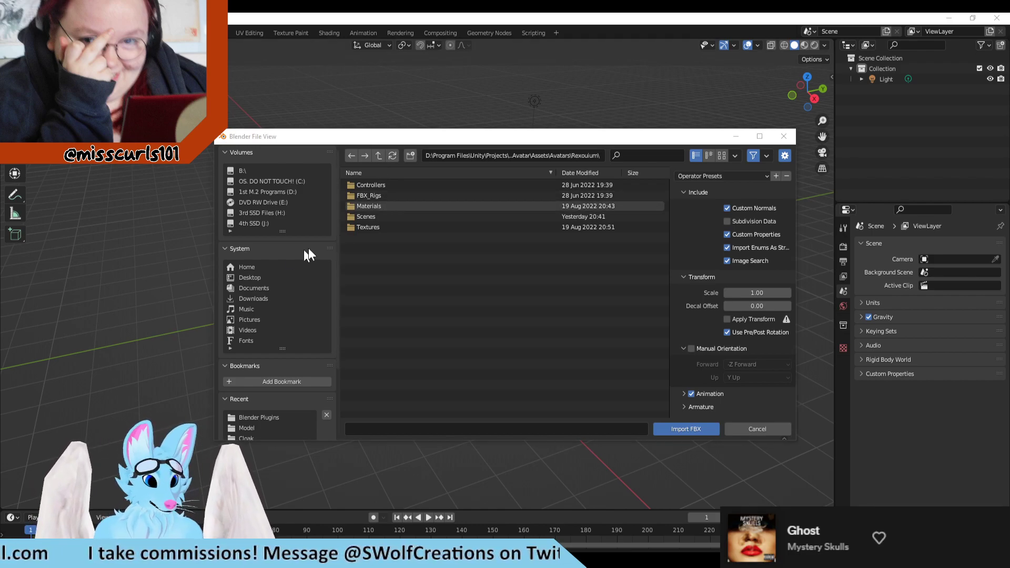
pyautogui.doubleClick(382, 194)
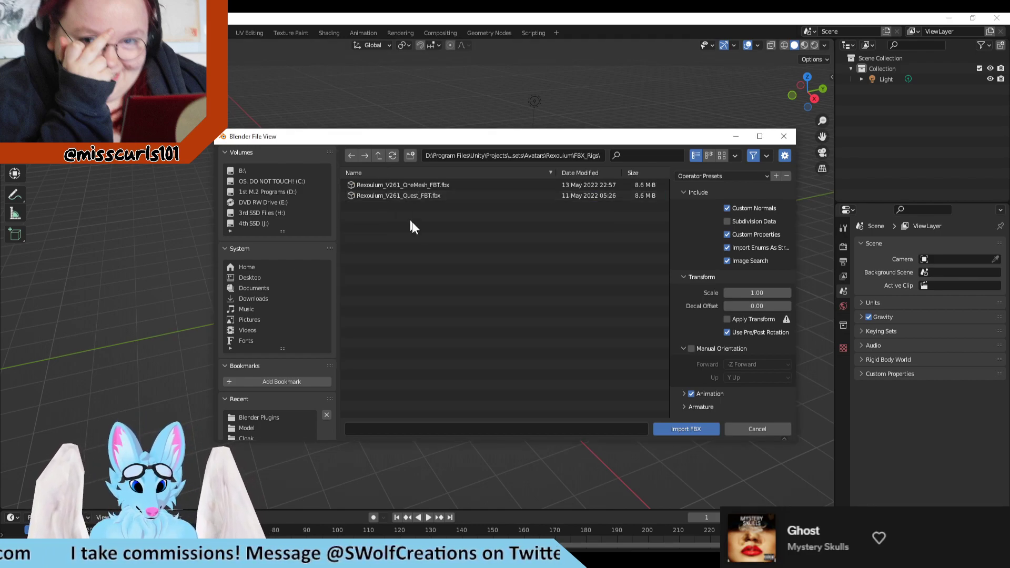
pyautogui.click(441, 185)
pyautogui.click(696, 428)
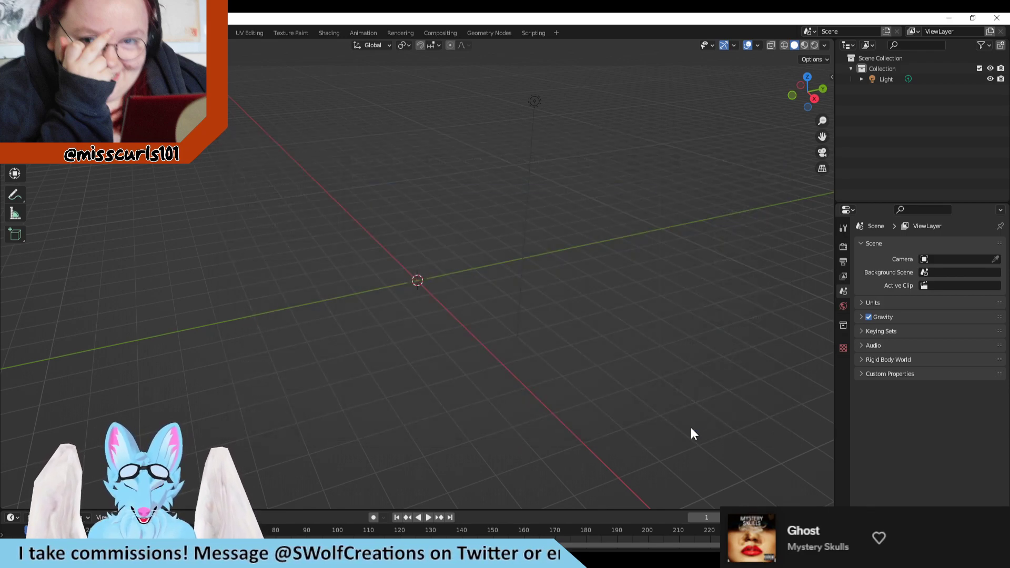
# Examine the imported avatar in the viewport from the front and at an angle, from head to feet.
pyautogui.scroll(5, 563, 403)
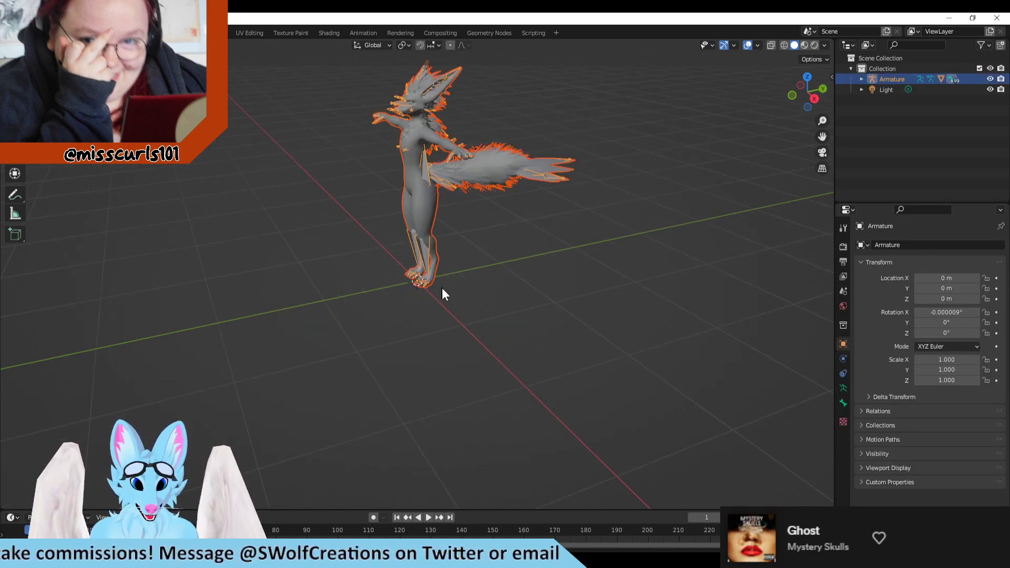
pyautogui.moveTo(475, 238); pyautogui.dragTo(536, 182, button='middle')
pyautogui.moveTo(678, 180); pyautogui.dragTo(536, 231, button='middle')
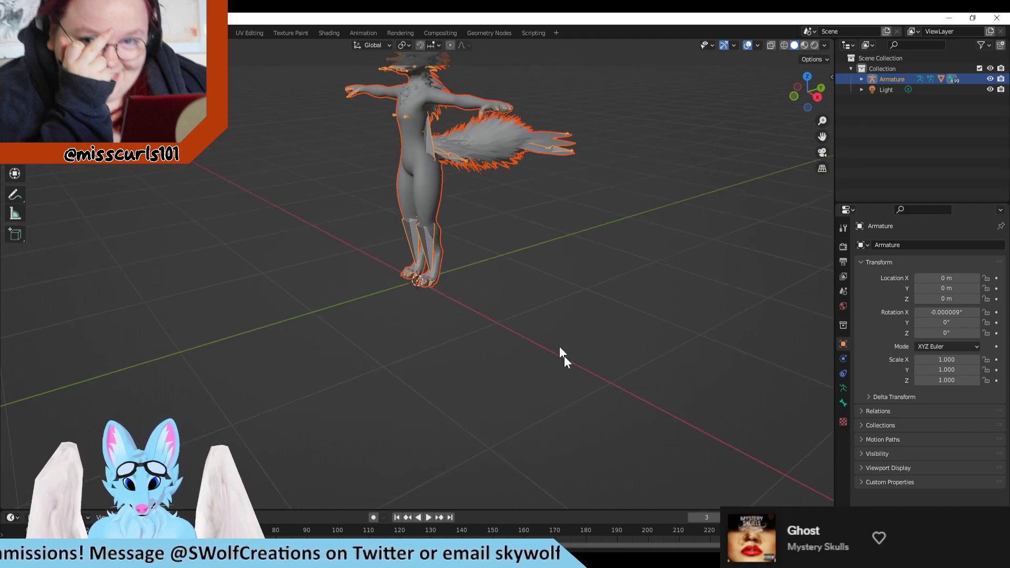
pyautogui.keyDown('alt'); pyautogui.moveTo(563, 355); pyautogui.dragTo(592, 402, button='middle'); pyautogui.keyUp('alt')
pyautogui.keyDown('alt'); pyautogui.moveTo(552, 354); pyautogui.dragTo(608, 270, button='middle'); pyautogui.keyUp('alt')
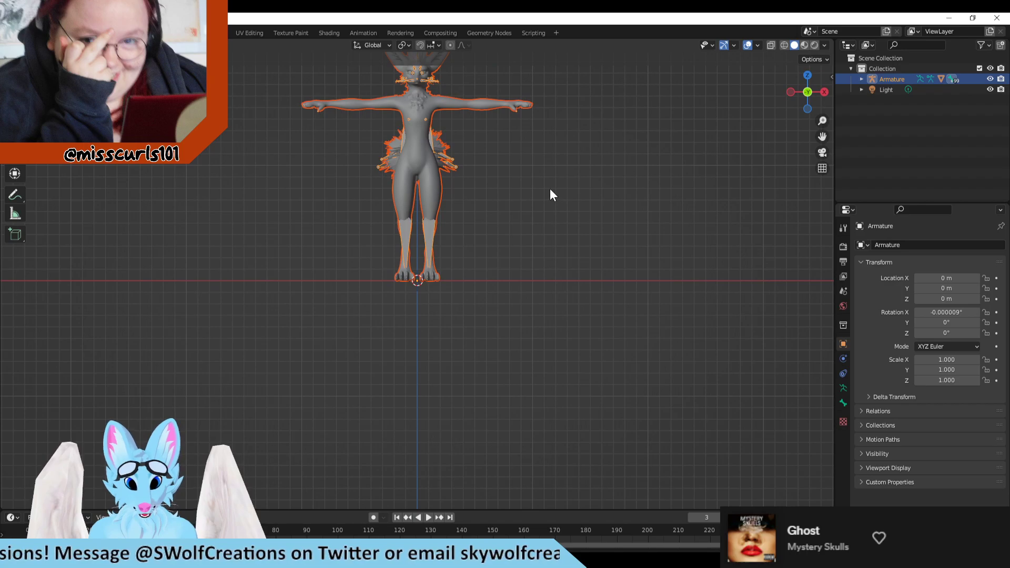
pyautogui.moveTo(545, 190)
pyautogui.mouseDown(button='middle')
pyautogui.moveTo(496, 272)
pyautogui.moveTo(489, 322)
pyautogui.moveTo(509, 247)
pyautogui.moveTo(560, 196)
pyautogui.mouseUp(button='middle')
pyautogui.moveTo(630, 184); pyautogui.dragTo(557, 284, button='middle')
pyautogui.rightClick(495, 161)
pyautogui.scroll(2, 554, 225)
pyautogui.scroll(2, 557, 284)
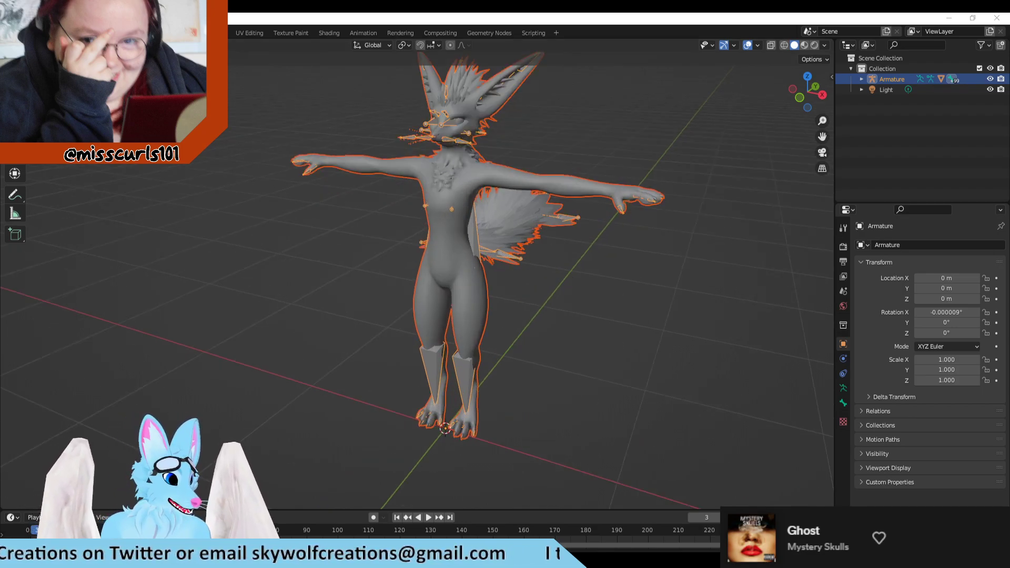
pyautogui.moveTo(484, 272); pyautogui.dragTo(504, 251, button='middle')
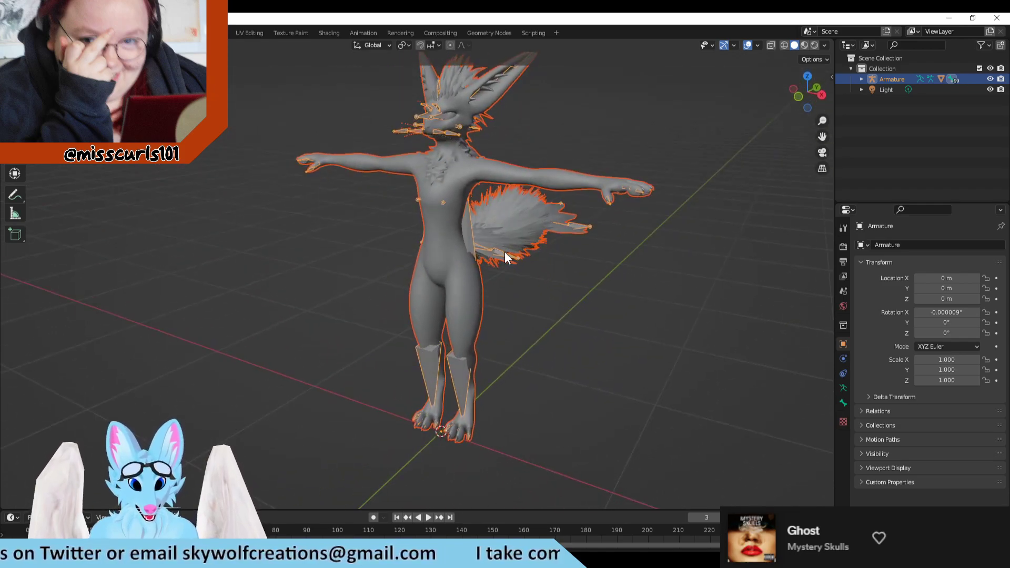
# Expand the Armature hierarchy and hide the armature object so that only the Body mesh is displayed.
pyautogui.click(861, 79)
pyautogui.click(989, 79)
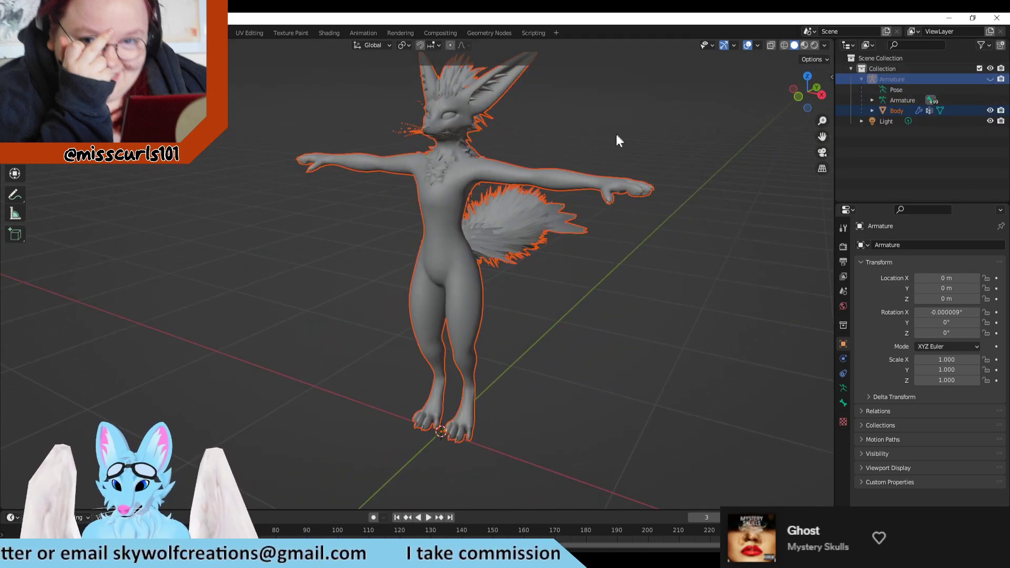
pyautogui.moveTo(679, 178); pyautogui.dragTo(624, 169, button='middle')
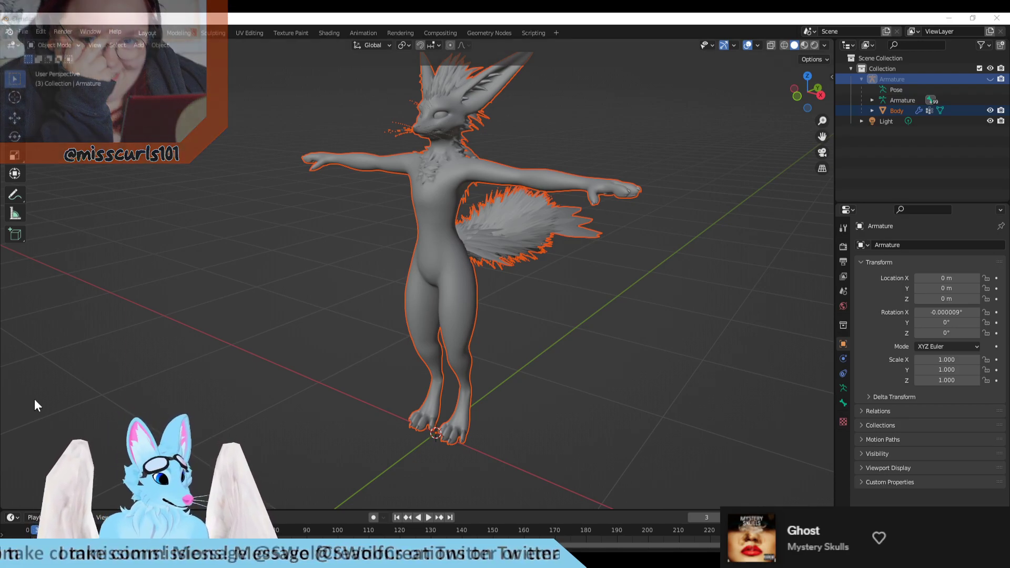
pyautogui.scroll(-1, 560, 340)
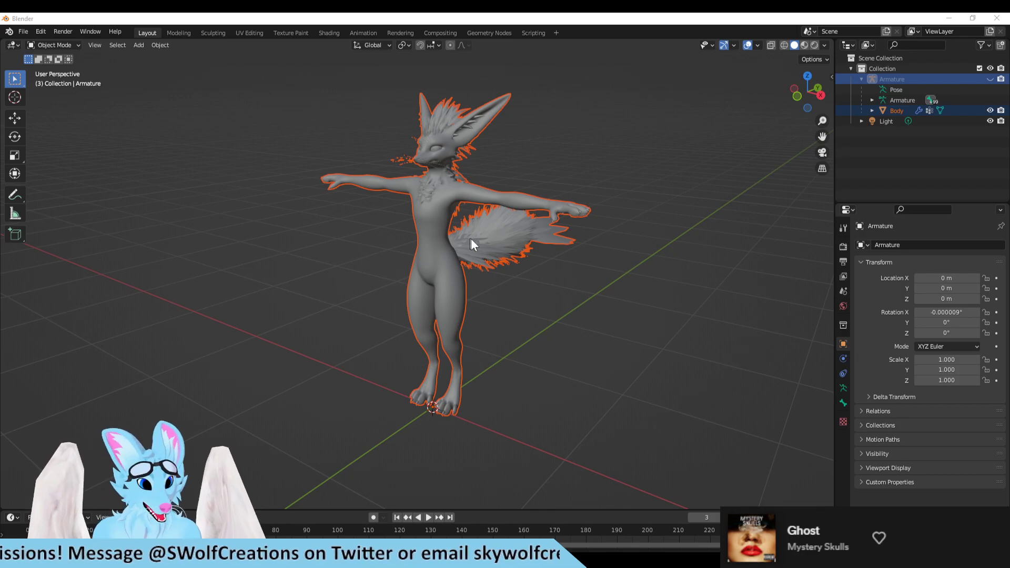
pyautogui.moveTo(590, 282); pyautogui.dragTo(582, 275, button='middle')
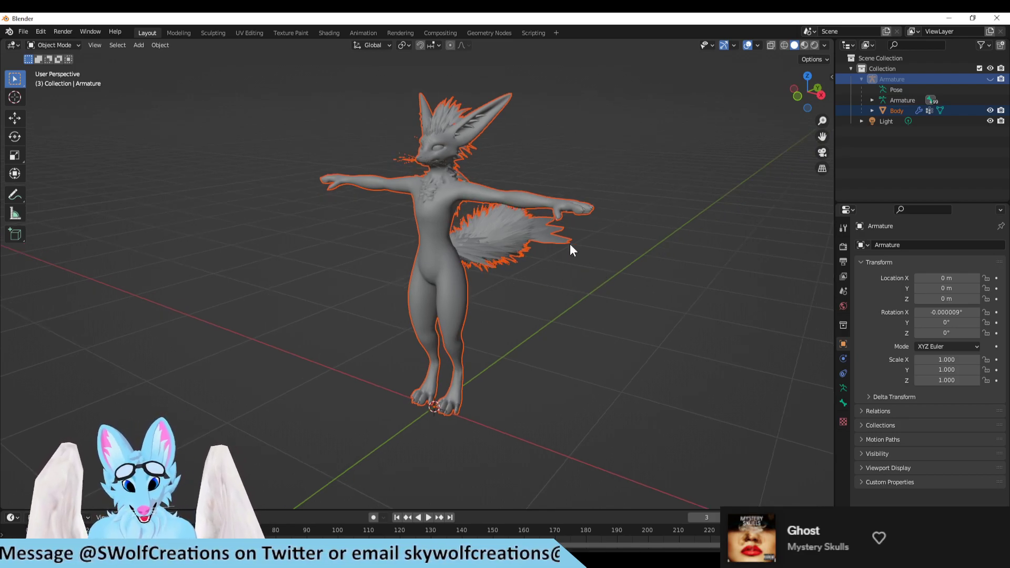
pyautogui.scroll(2, 472, 143)
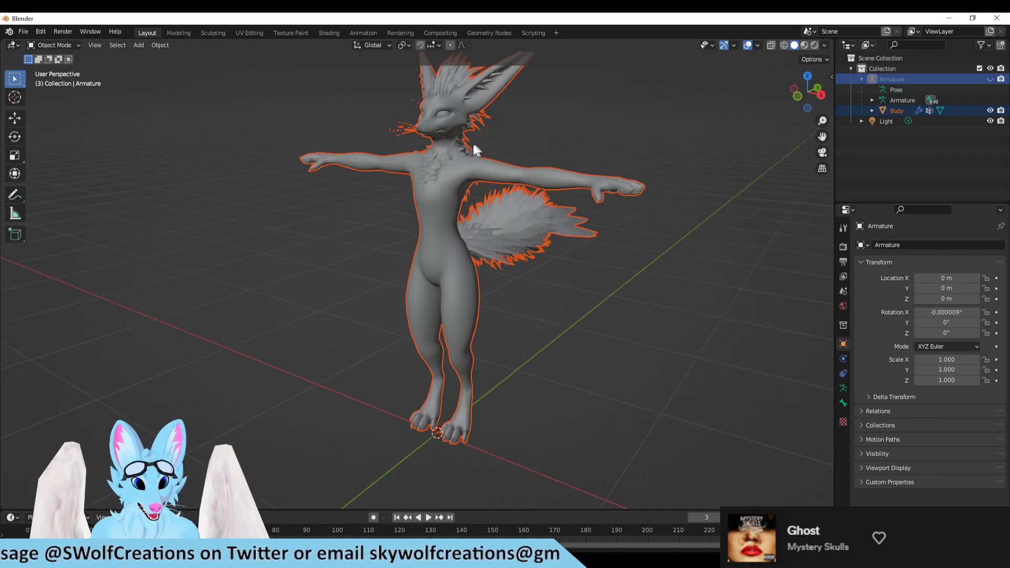
pyautogui.scroll(-2, 729, 263)
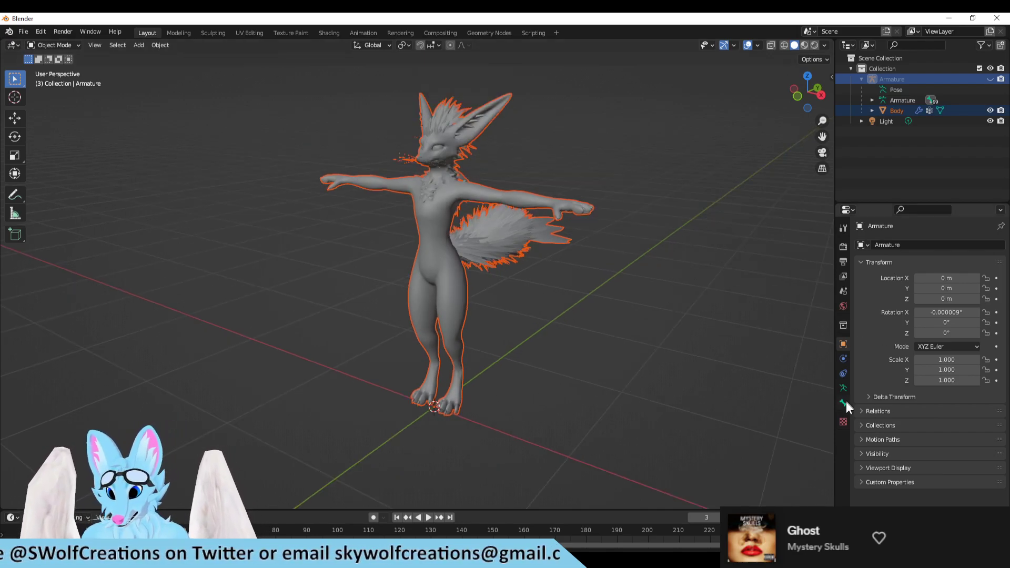
# Look through the scene and armature property categories for the avatar's material settings.
pyautogui.click(843, 421)
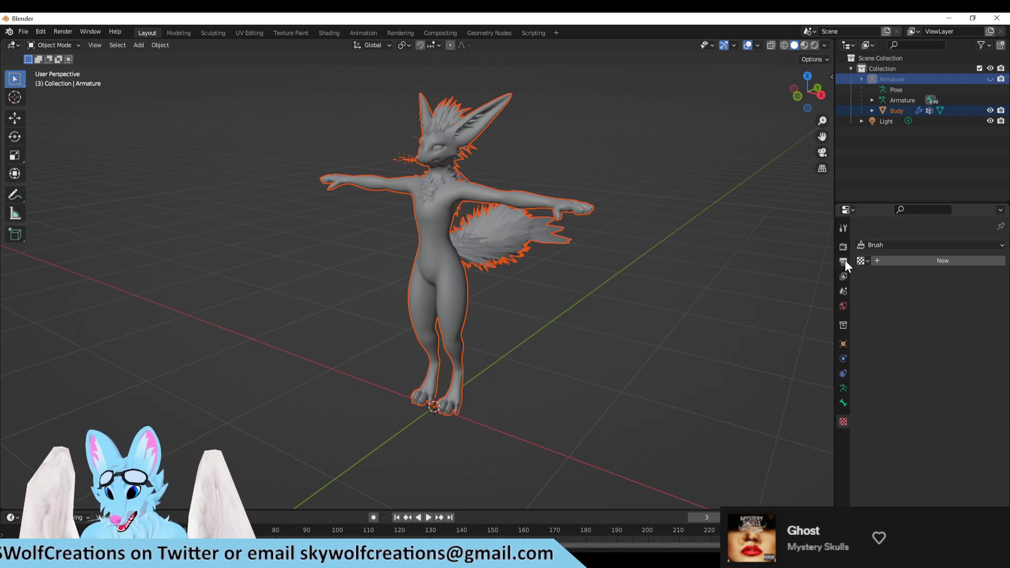
pyautogui.click(841, 278)
pyautogui.click(842, 293)
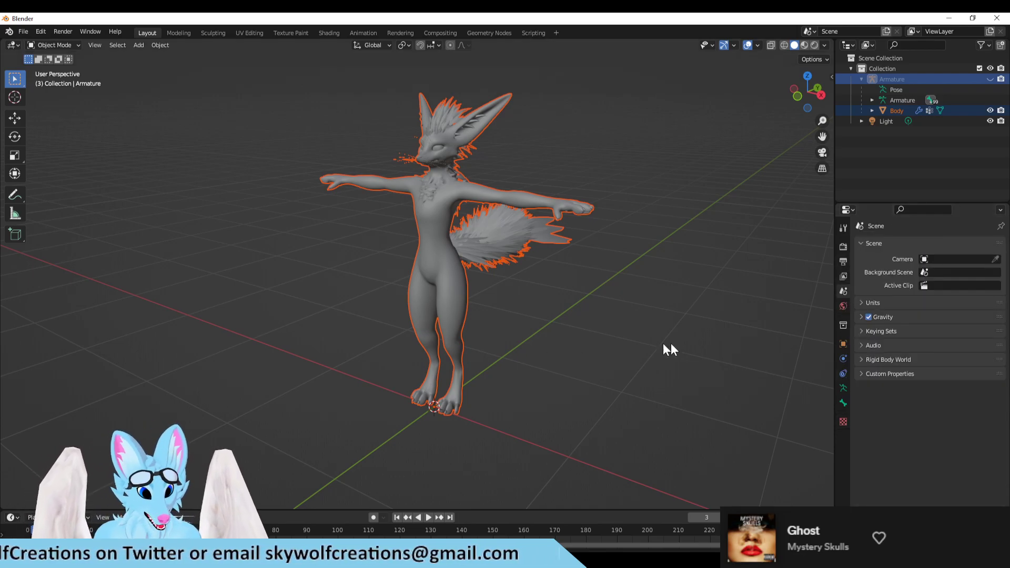
pyautogui.click(843, 326)
pyautogui.click(843, 344)
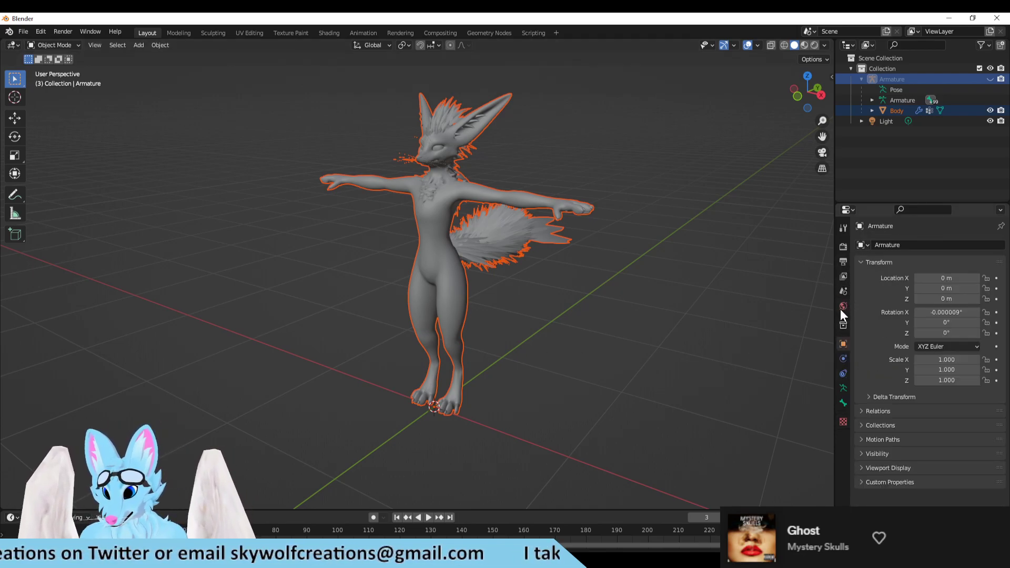
pyautogui.click(843, 387)
pyautogui.click(843, 359)
pyautogui.click(843, 374)
pyautogui.click(843, 388)
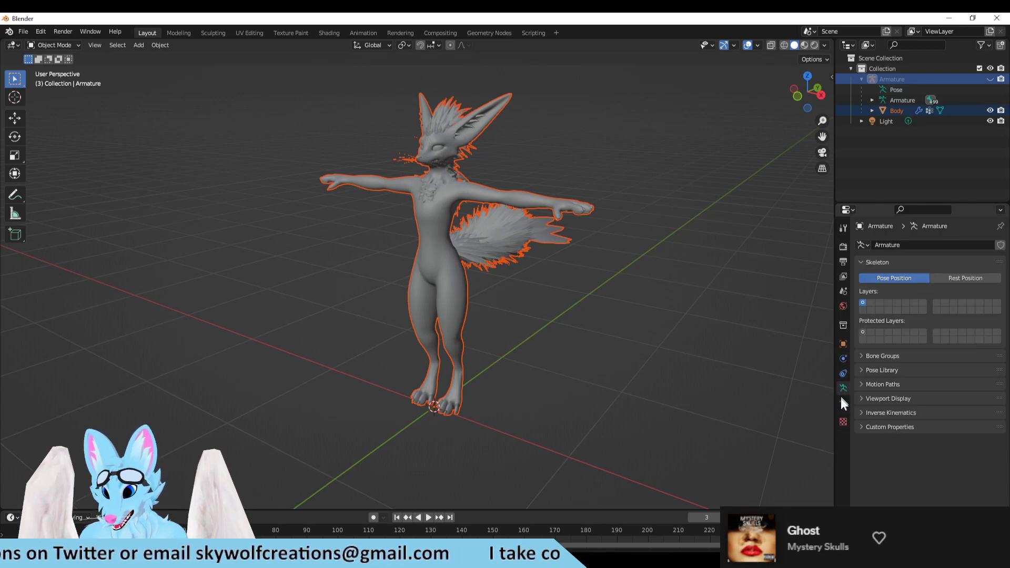
pyautogui.click(841, 422)
pyautogui.click(842, 421)
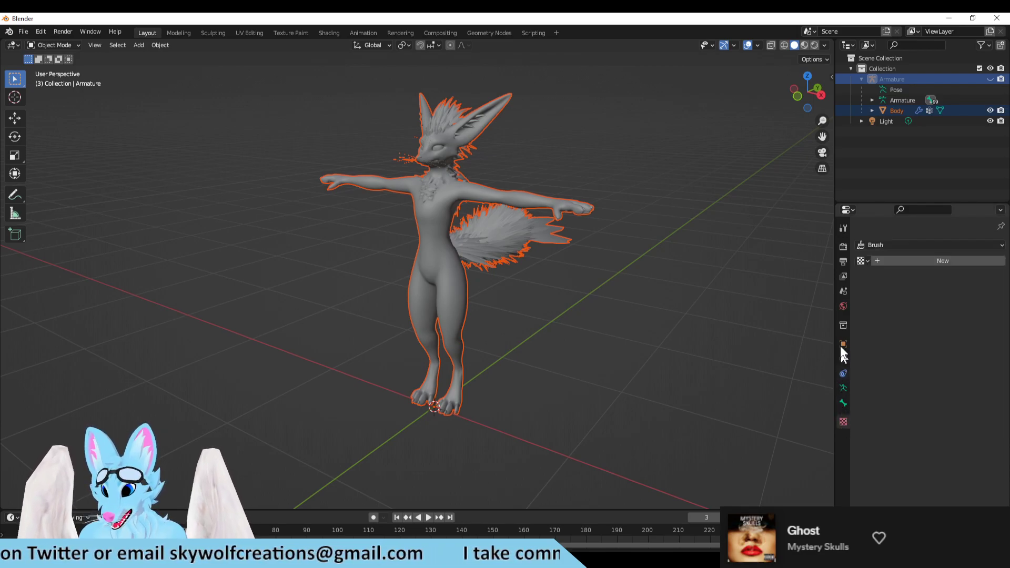
pyautogui.click(843, 246)
pyautogui.click(843, 263)
pyautogui.click(842, 289)
pyautogui.click(841, 276)
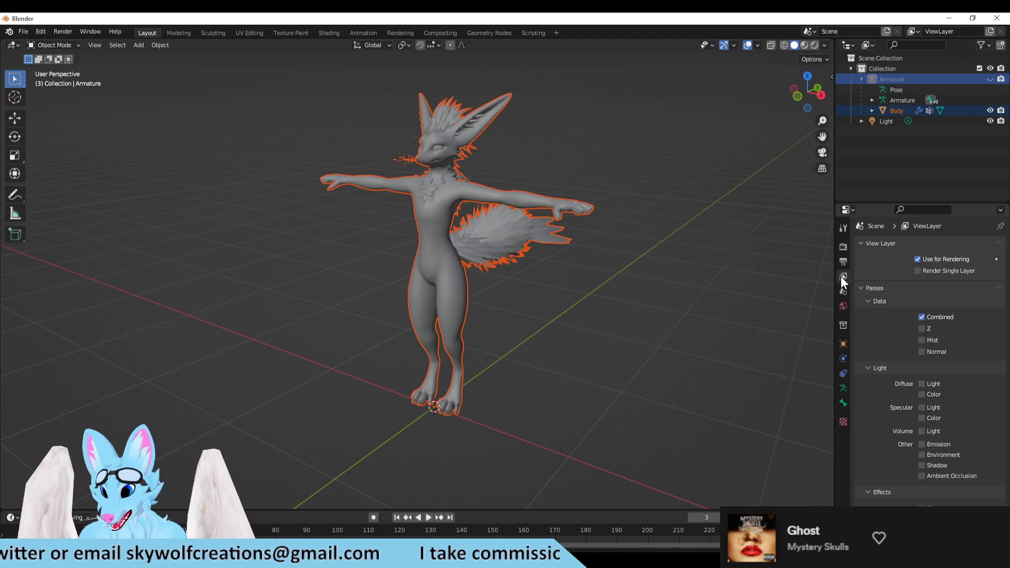
pyautogui.click(843, 291)
# Select the Body mesh and display its material properties.
pyautogui.click(436, 229)
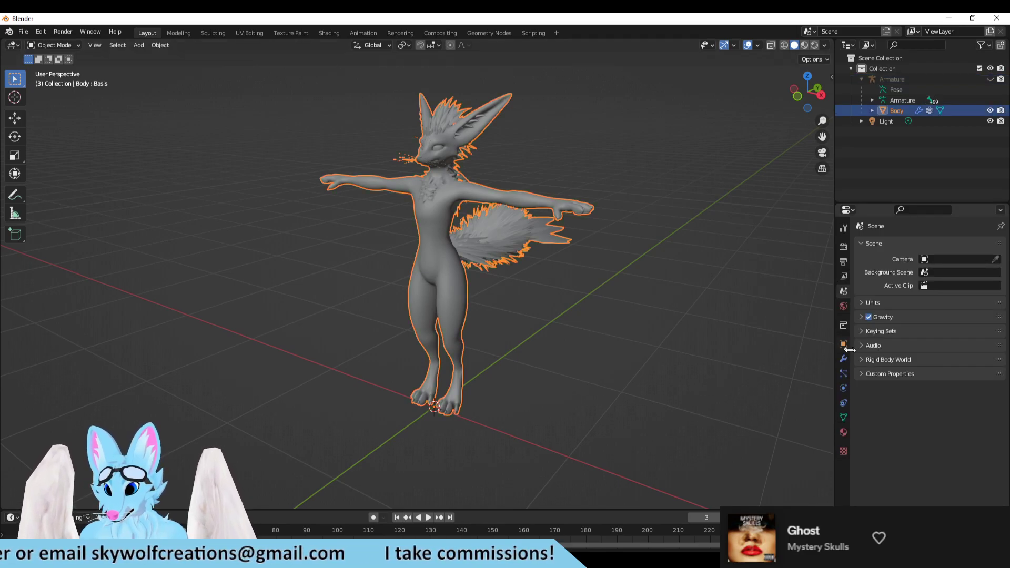
pyautogui.click(842, 276)
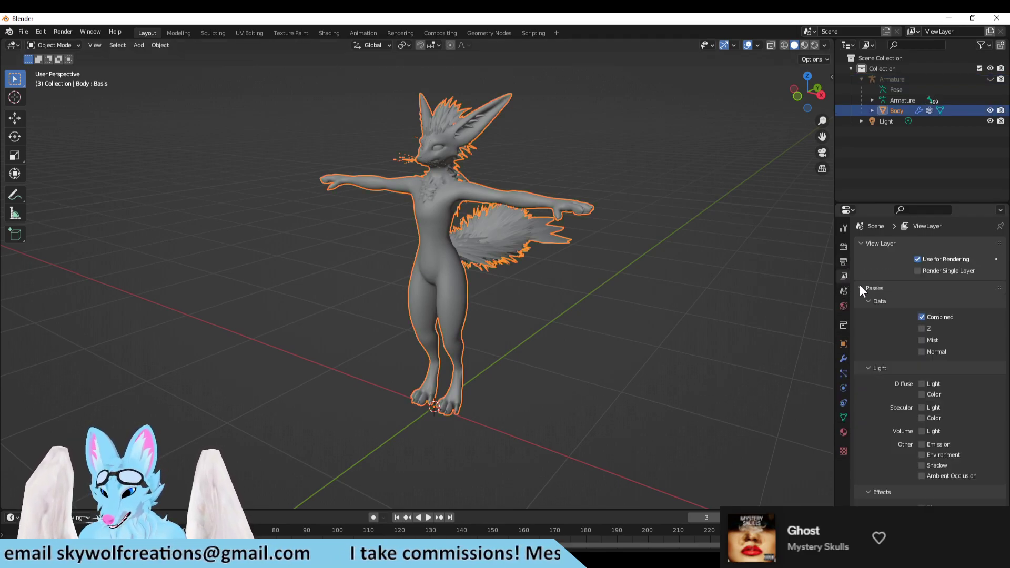
pyautogui.click(860, 289)
pyautogui.click(843, 262)
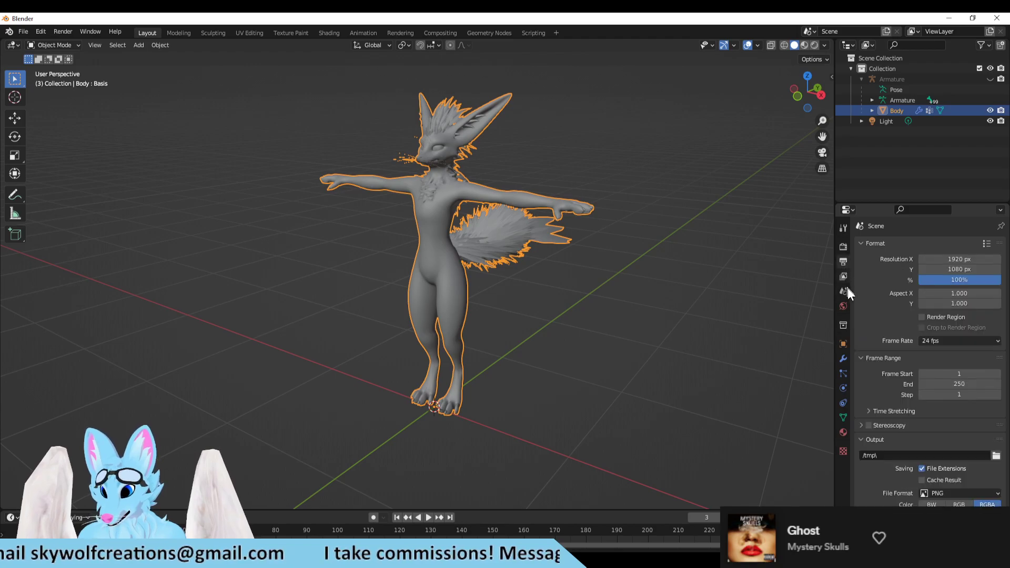
pyautogui.click(841, 227)
pyautogui.click(843, 344)
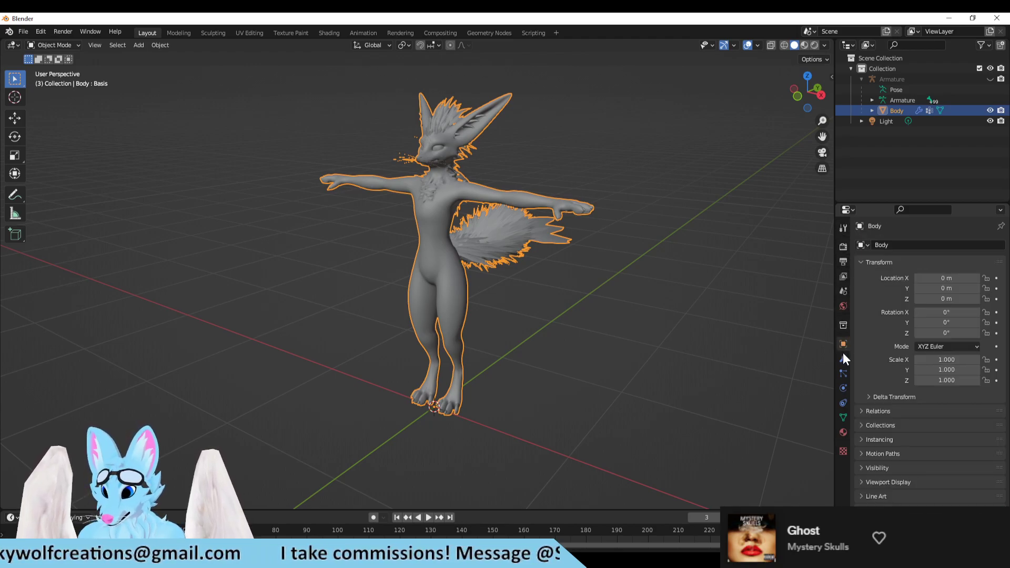
pyautogui.click(842, 358)
pyautogui.click(842, 372)
pyautogui.click(844, 387)
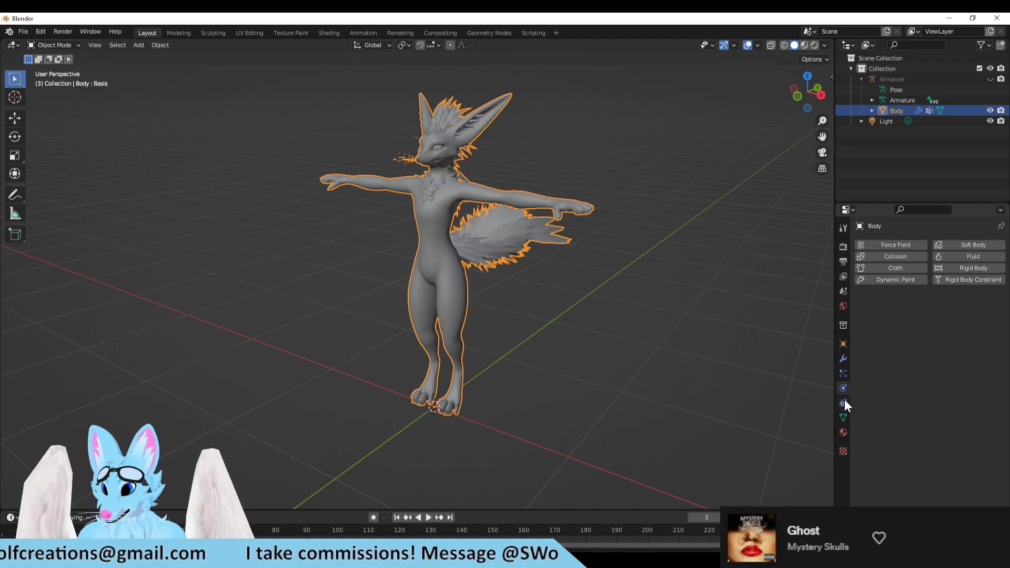
pyautogui.click(843, 402)
pyautogui.click(843, 417)
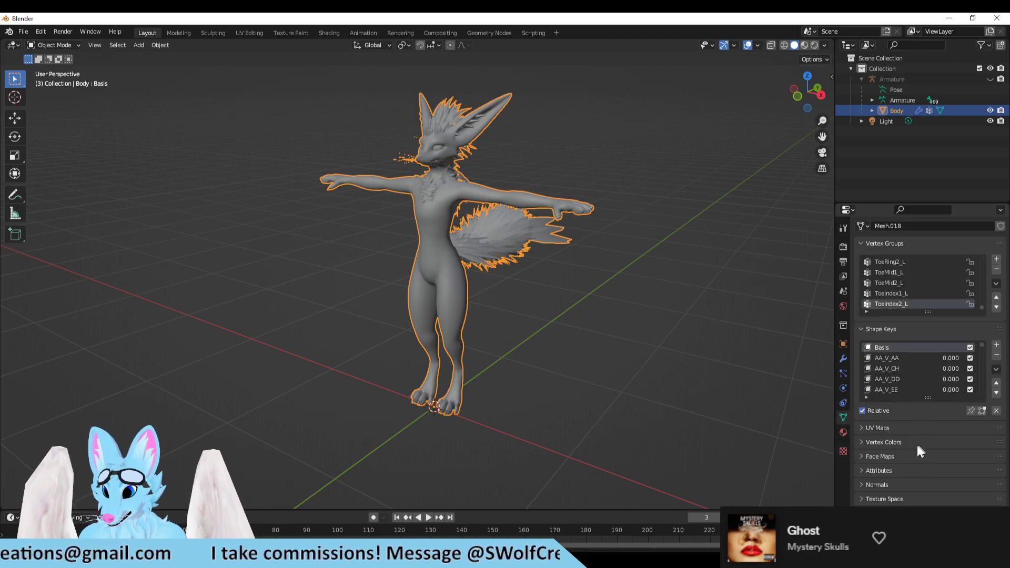
pyautogui.click(844, 432)
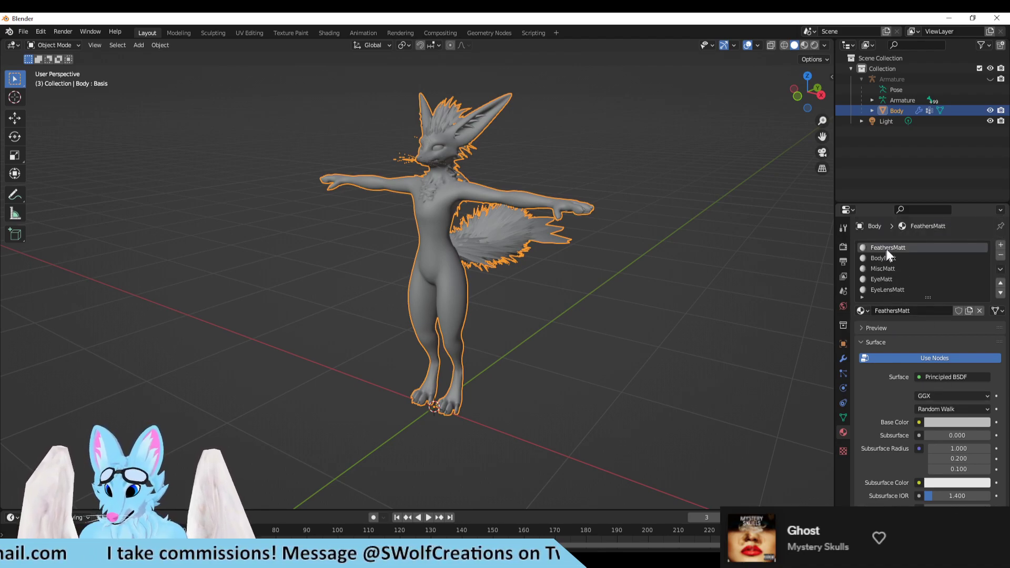
# Set the Base Color of the FeathersMatt material to use an Image Texture.
pyautogui.doubleClick(930, 248)
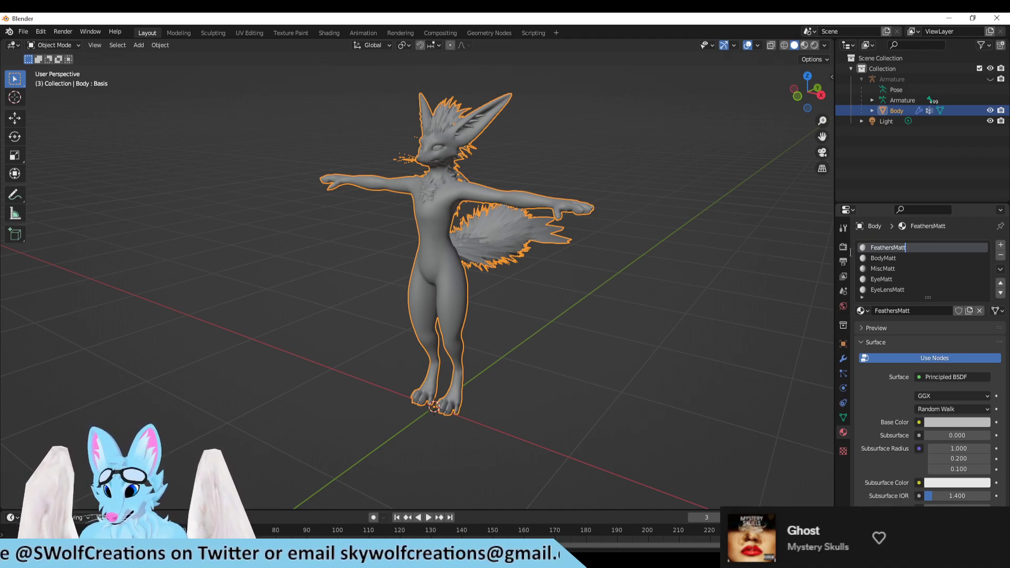
pyautogui.scroll(-3, 919, 287)
pyautogui.scroll(3, 967, 427)
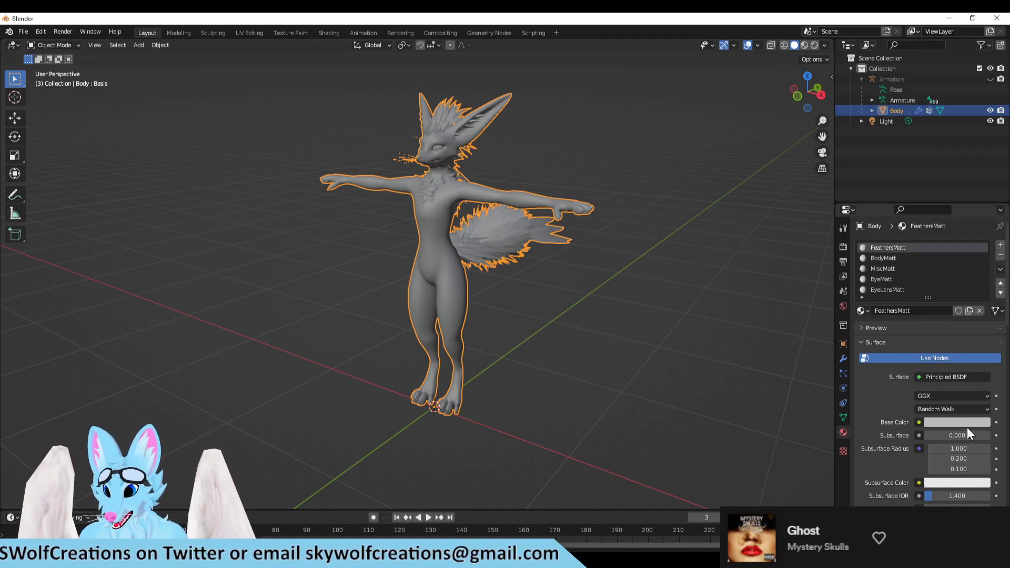
pyautogui.scroll(-4, 958, 450)
pyautogui.scroll(-8, 947, 437)
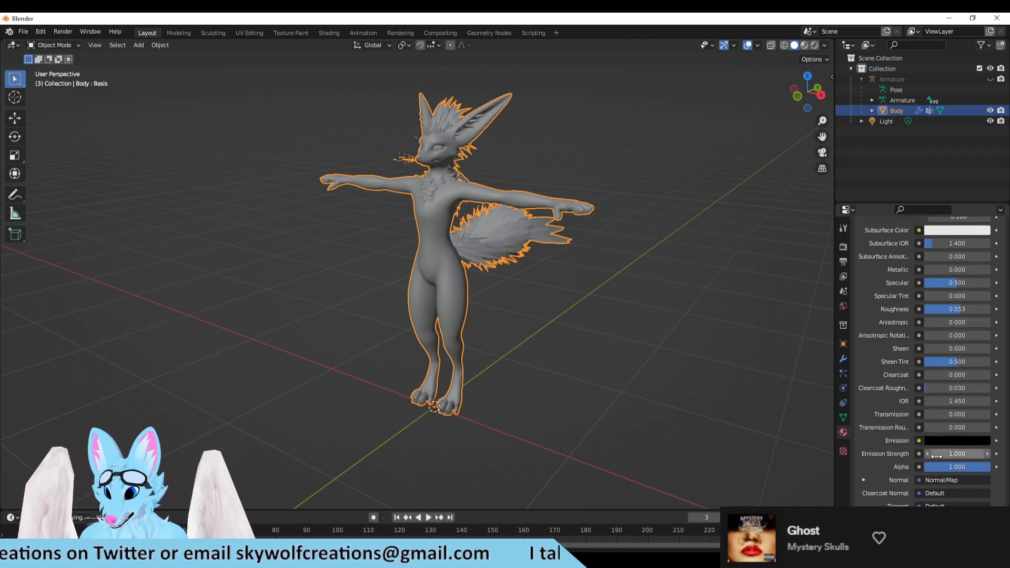
pyautogui.scroll(7, 920, 399)
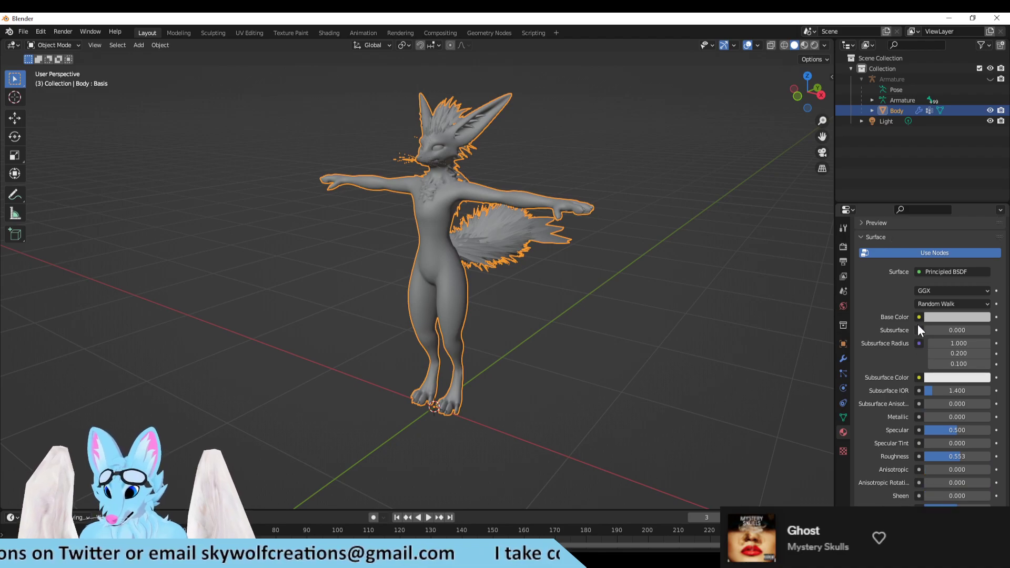
pyautogui.click(919, 317)
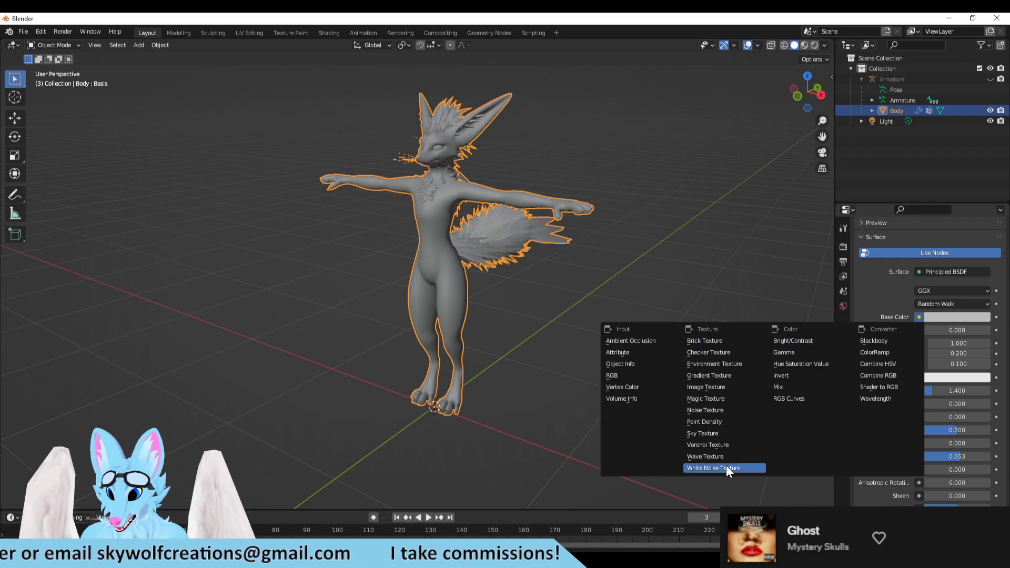
pyautogui.click(706, 387)
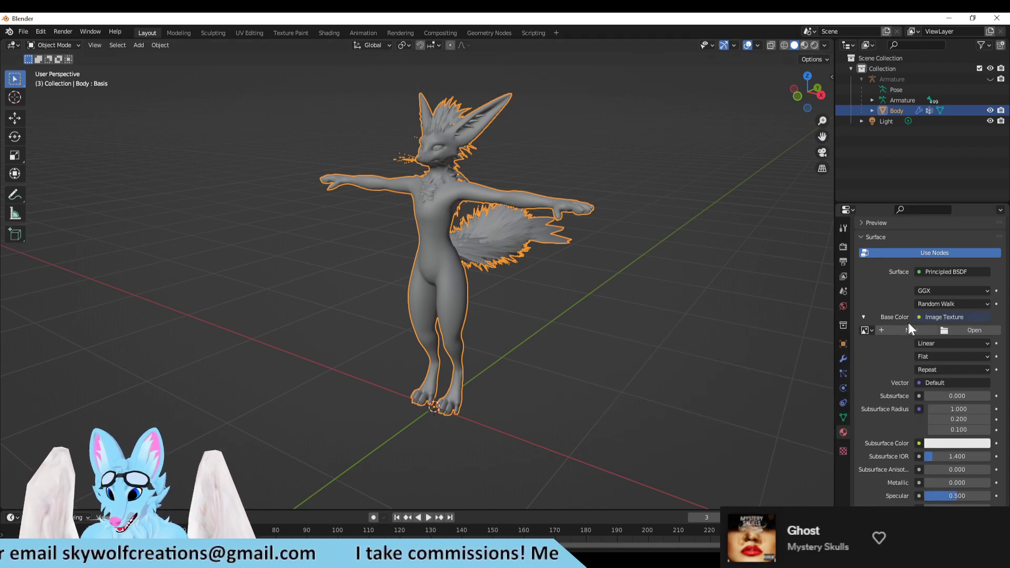
# Browse for an existing image for the FeathersMatt Base Color in the Rexouium avatar's Textures folder.
pyautogui.click(958, 330)
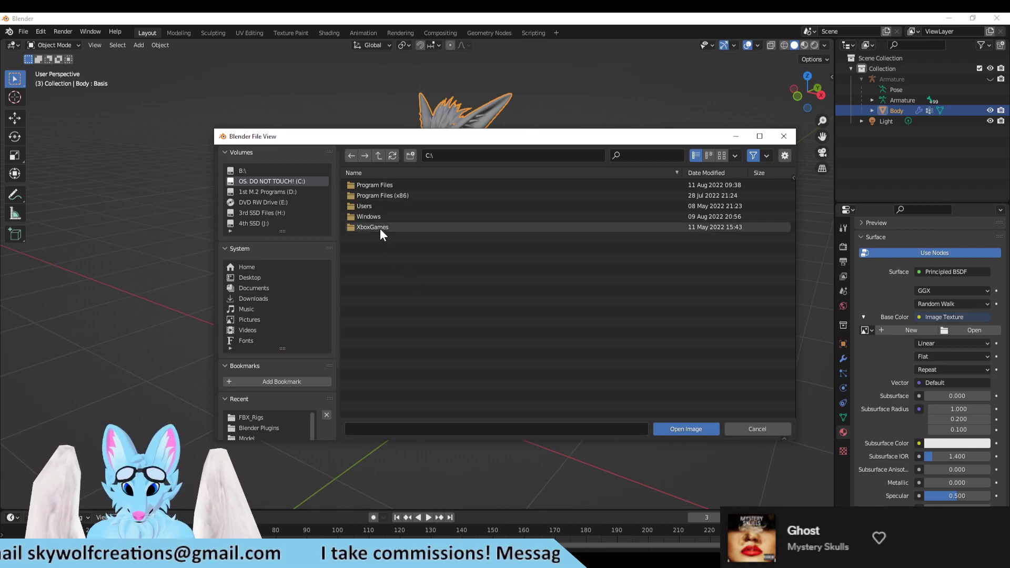
pyautogui.click(470, 154)
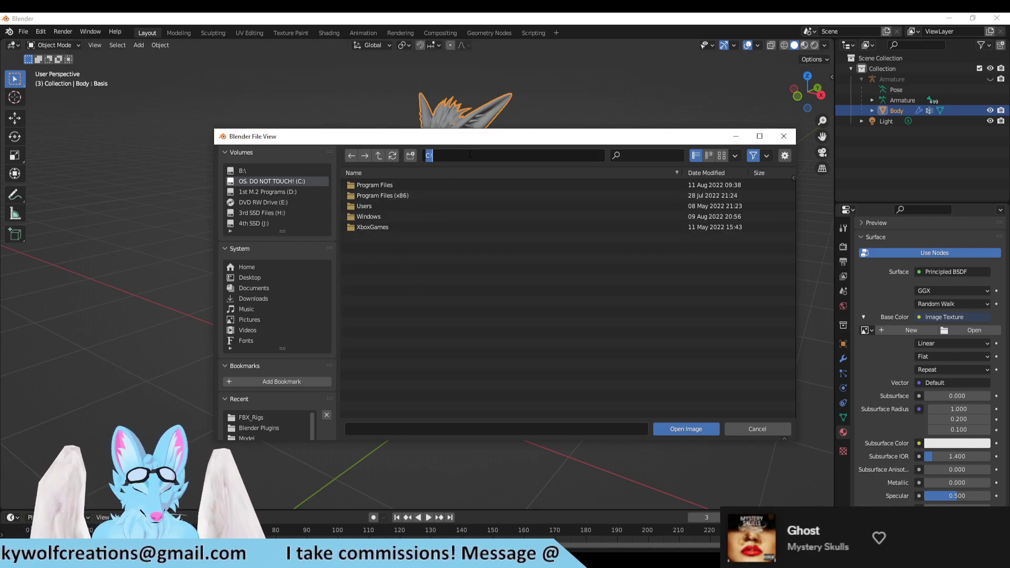
pyautogui.hotkey('ctrl', 'v')
pyautogui.press('Return')
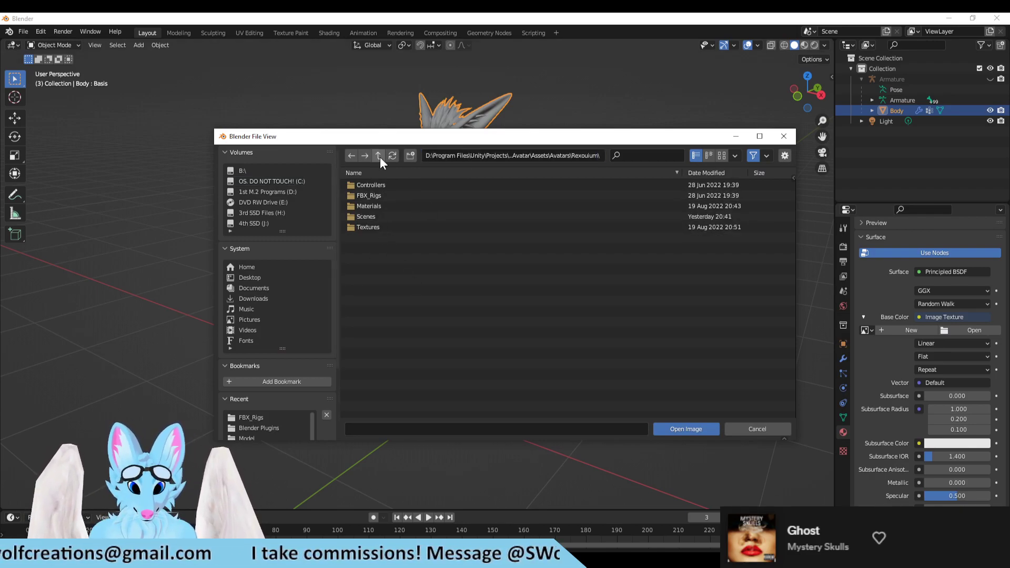
pyautogui.click(382, 206)
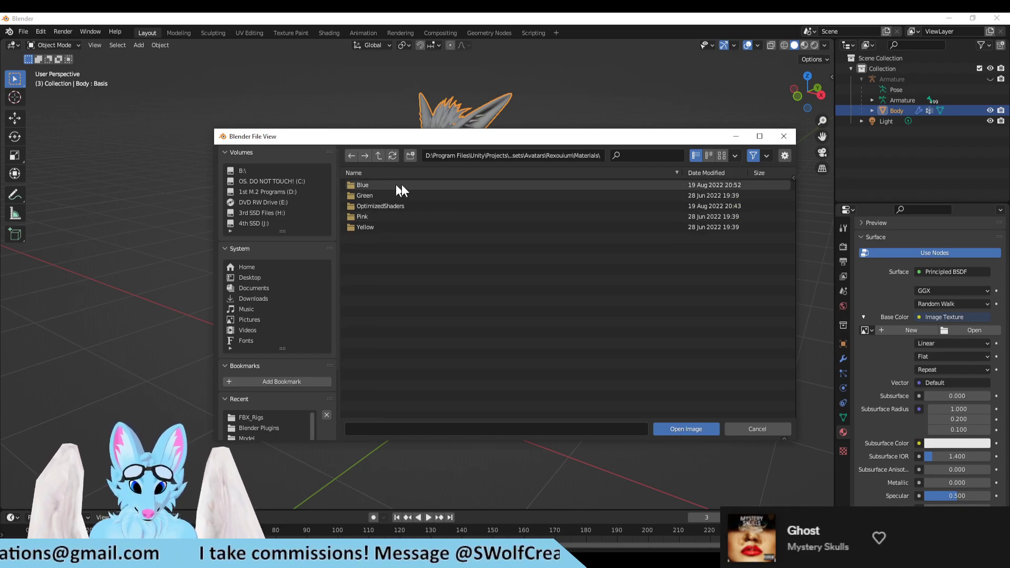
pyautogui.click(354, 154)
pyautogui.click(387, 226)
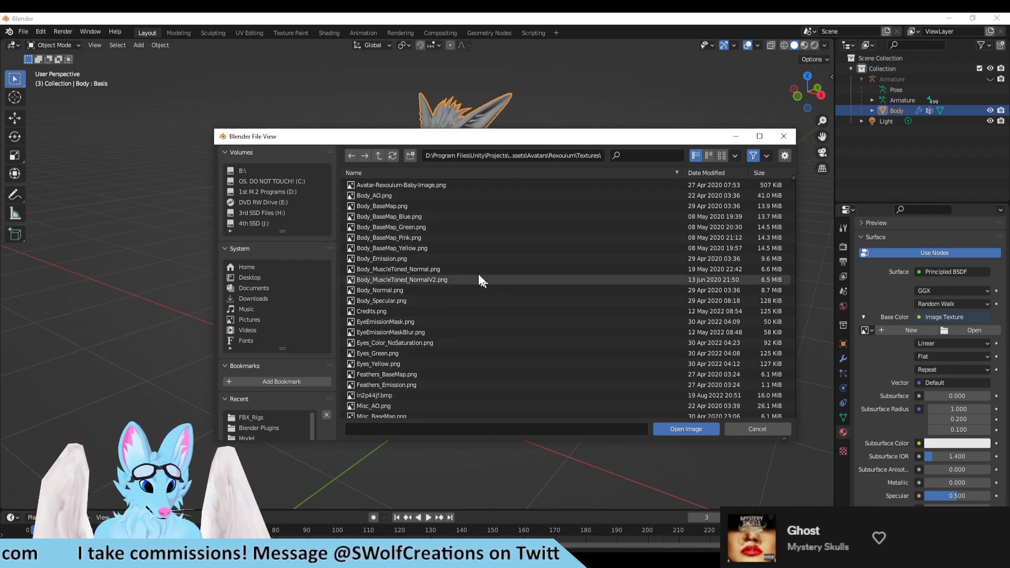
# Preview the feather texture and the images following it, and load Feathers_BaseMap.png as the FeathersMatt Base Color image.
pyautogui.click(410, 374)
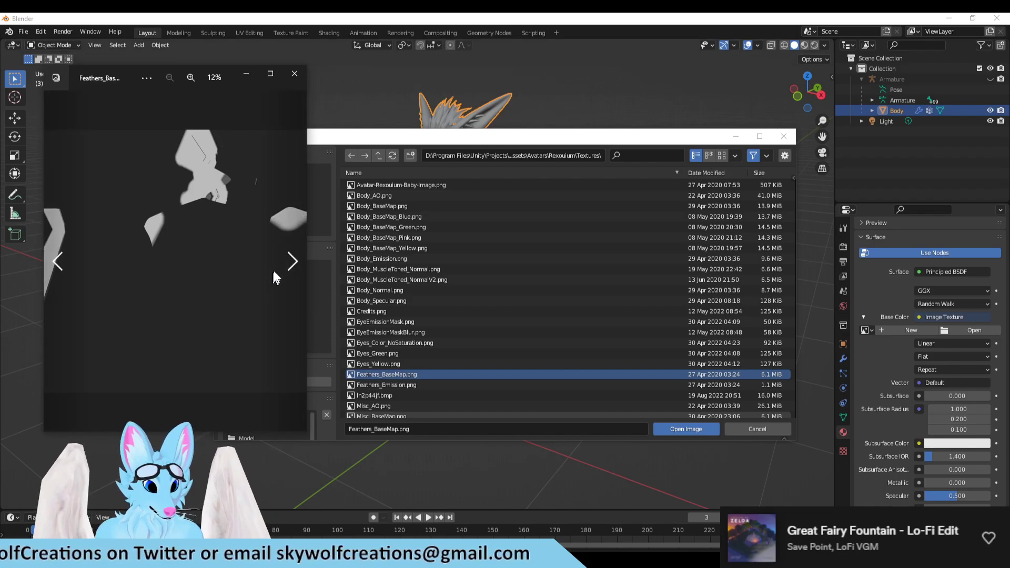
pyautogui.click(274, 270)
pyautogui.click(276, 267)
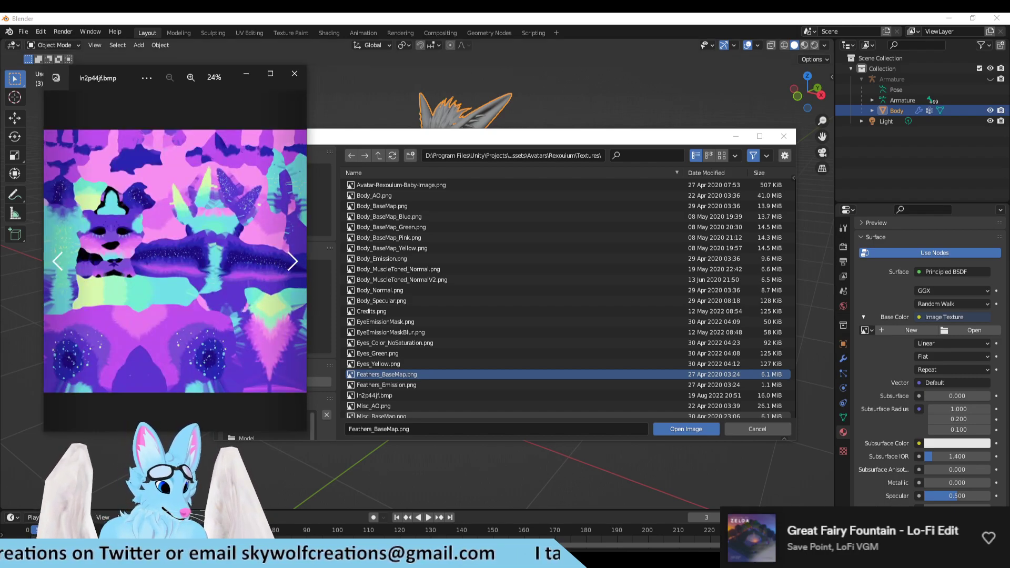
pyautogui.click(293, 74)
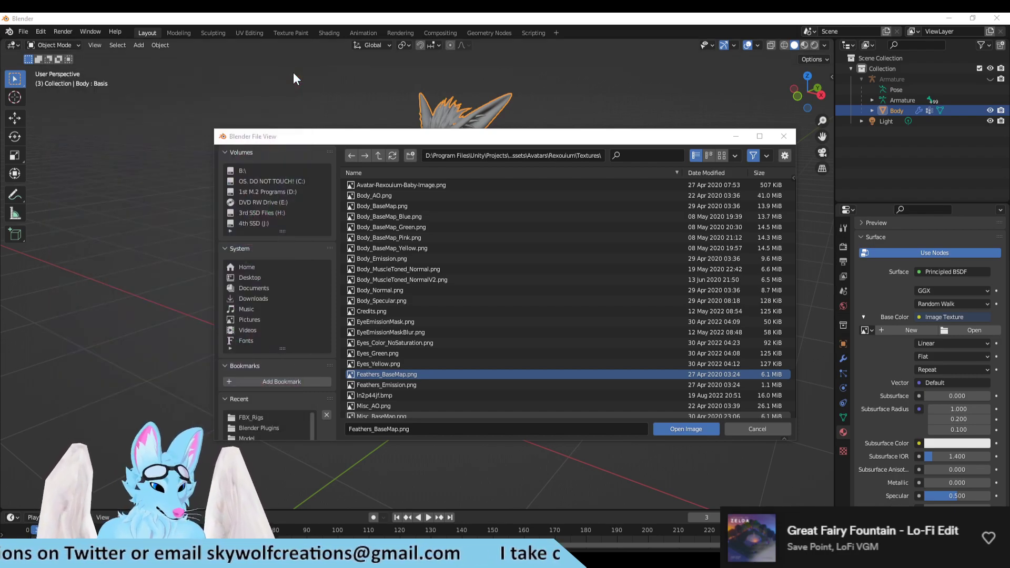
pyautogui.click(687, 429)
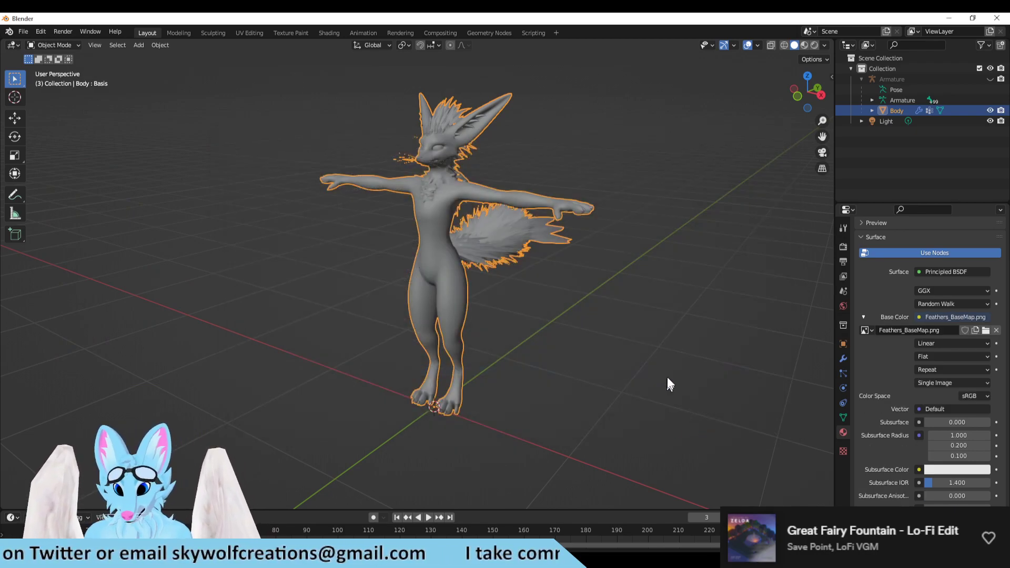
# Show the model in Material Preview shading and select the BodyMatt material.
pyautogui.scroll(3, 942, 422)
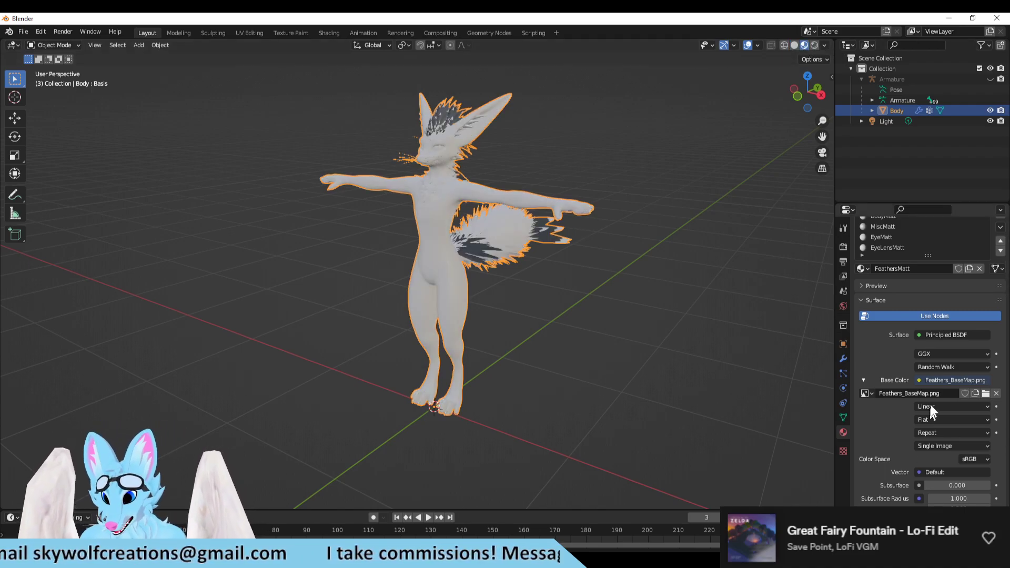
pyautogui.scroll(1, 891, 231)
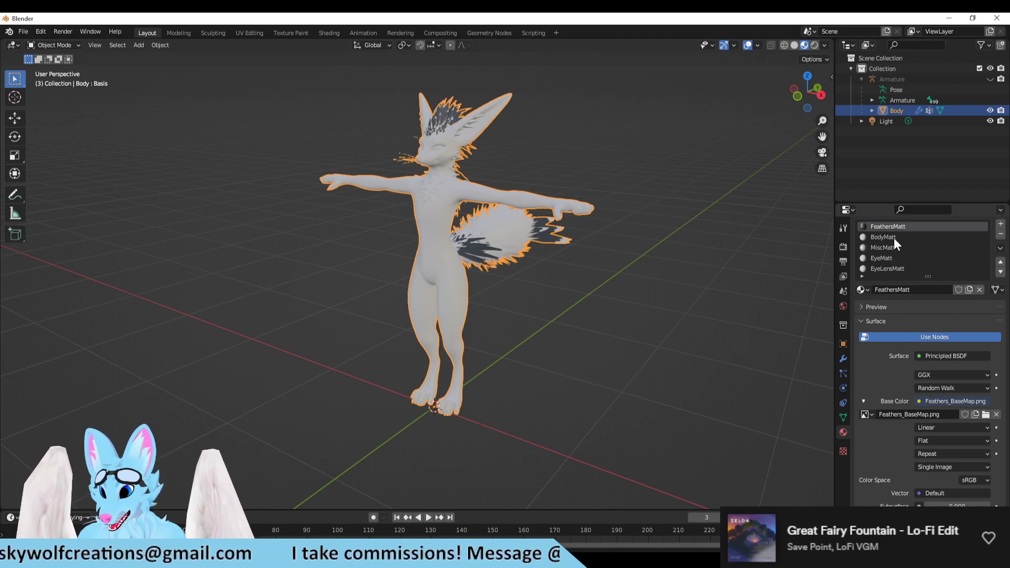
pyautogui.click(894, 238)
pyautogui.scroll(-1, 937, 451)
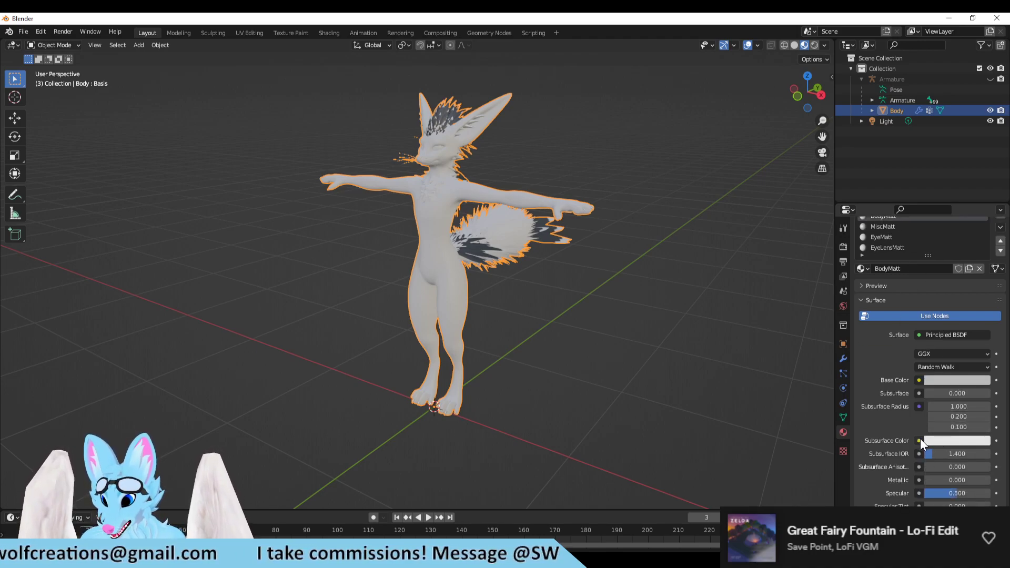
# Try to give BodyMatt's Subsurface Color an Image Texture using Body_BaseMap_Blue.png from the Rexouium Textures folder.
pyautogui.click(919, 440)
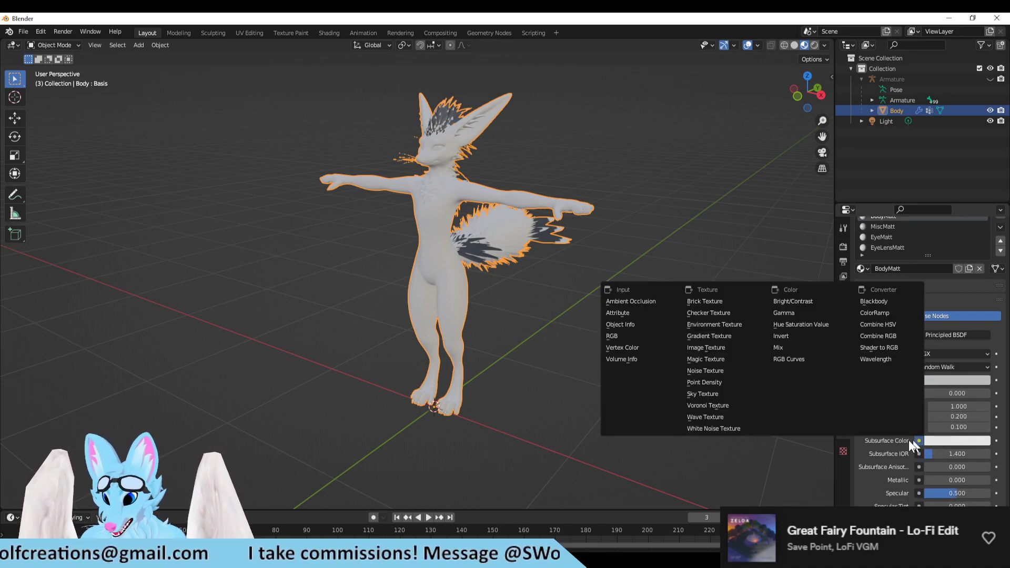
pyautogui.click(712, 347)
pyautogui.click(970, 453)
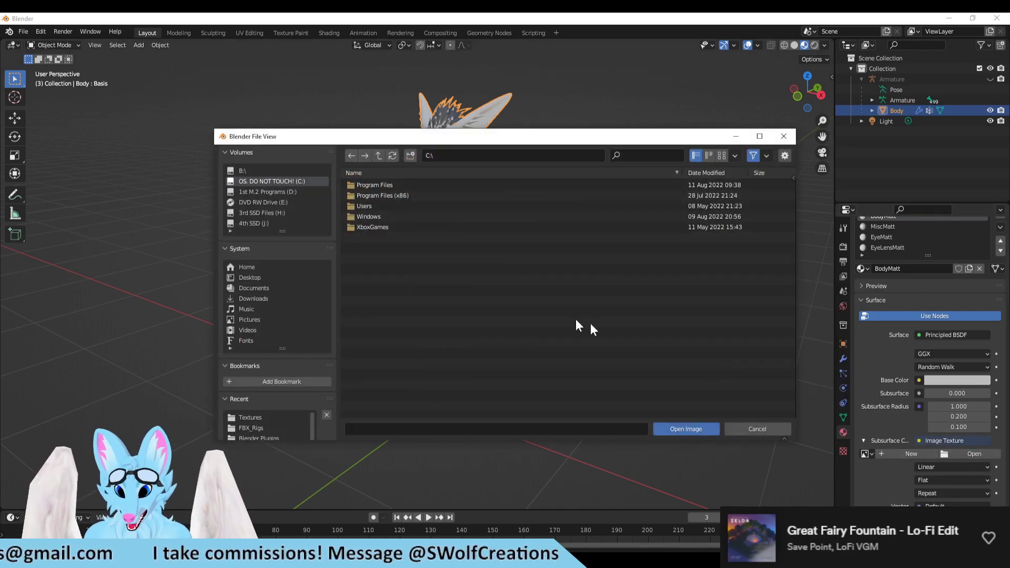
pyautogui.click(469, 155)
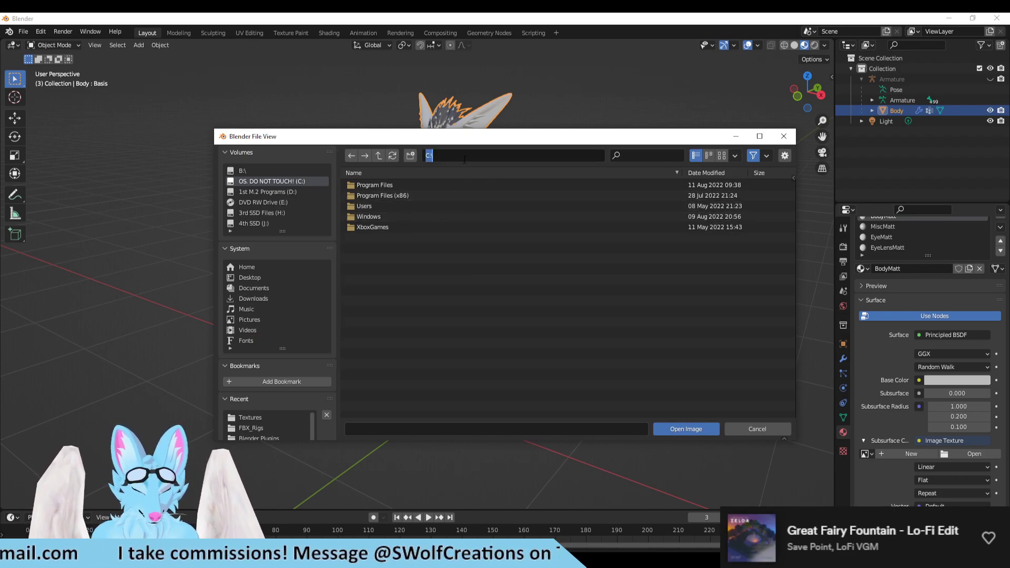
pyautogui.hotkey('ctrl', 'v')
pyautogui.press('Return')
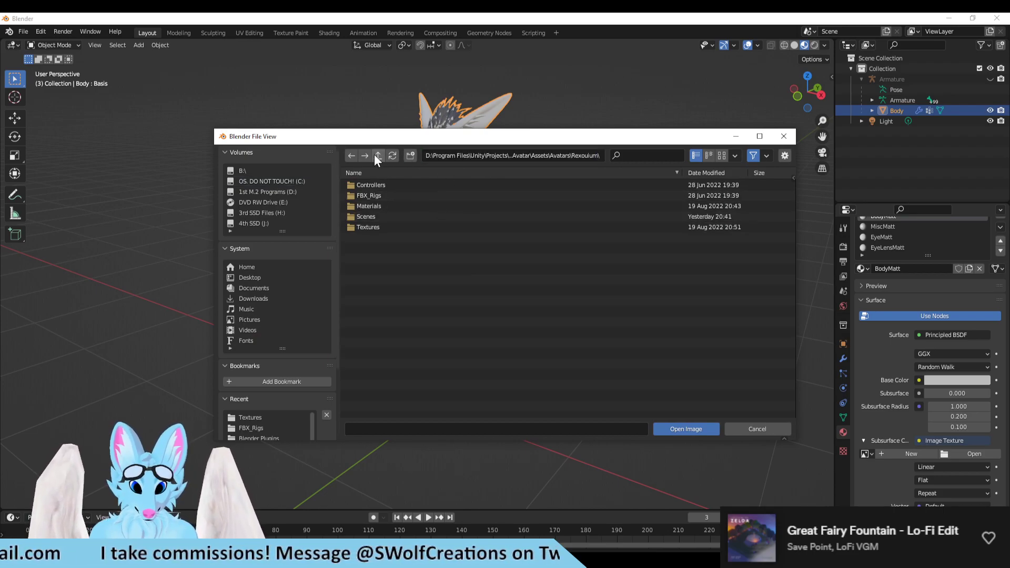
pyautogui.doubleClick(377, 205)
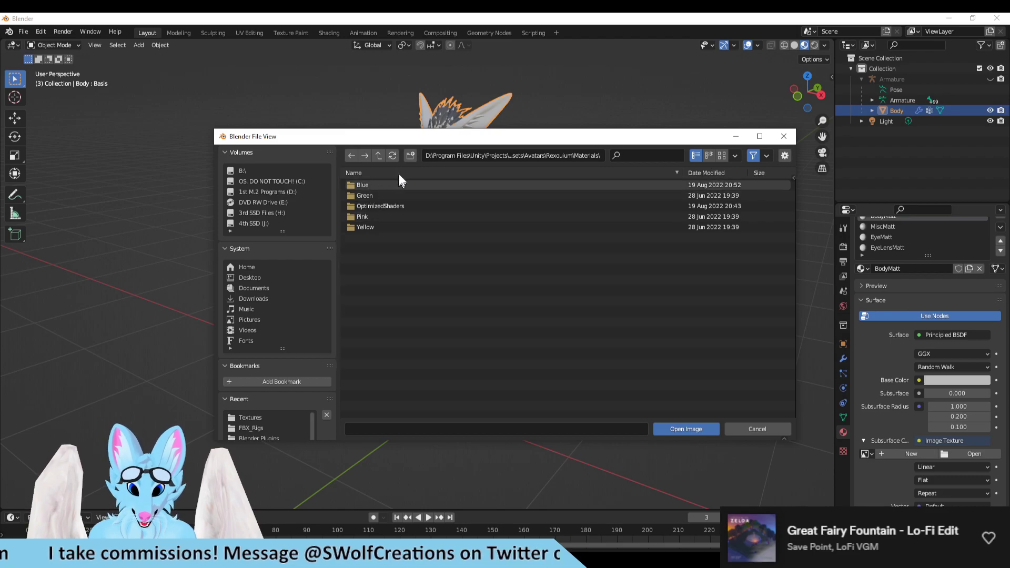
pyautogui.click(378, 156)
pyautogui.doubleClick(380, 226)
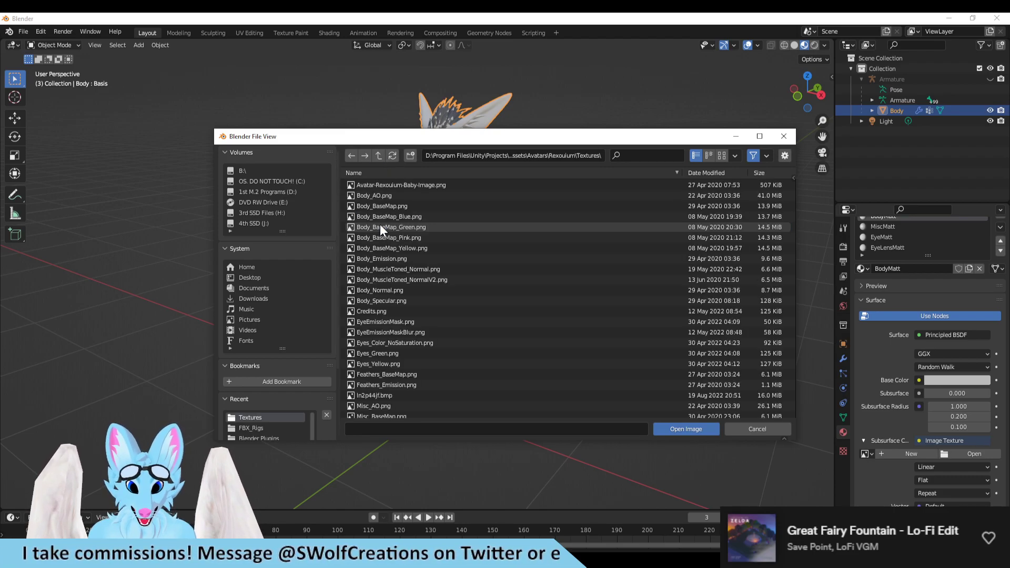
pyautogui.click(415, 216)
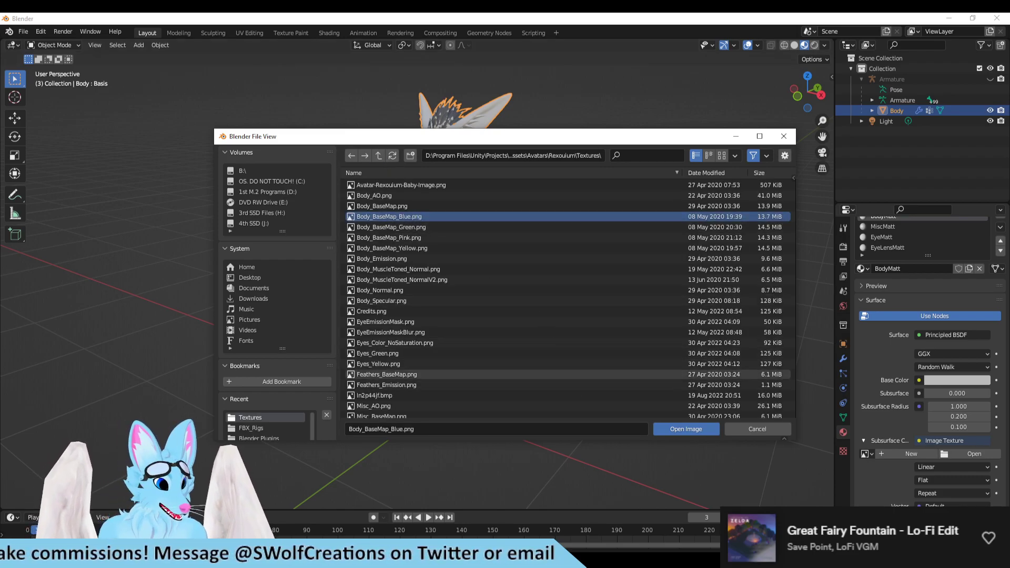
pyautogui.click(709, 428)
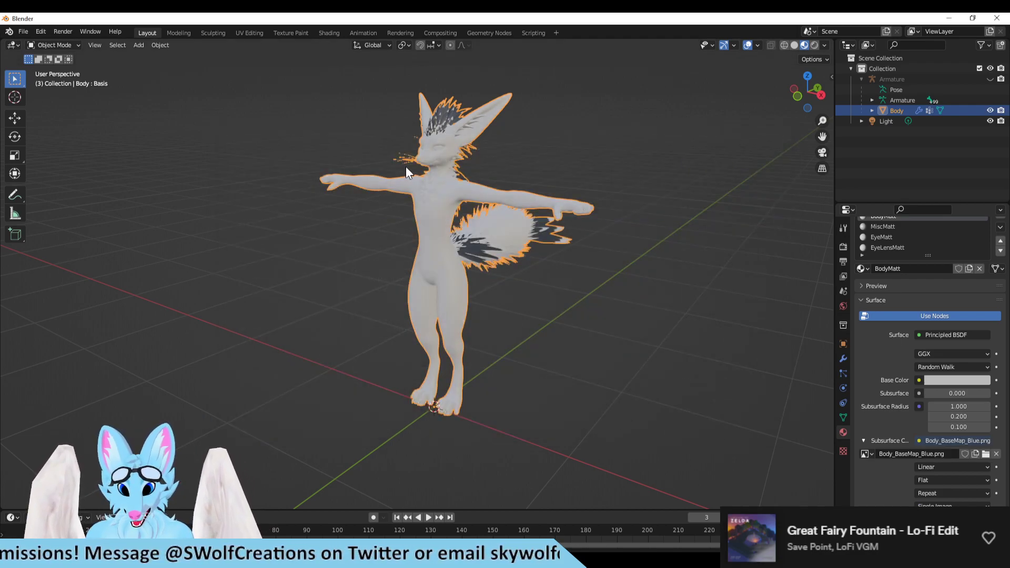
# Remove the Body_BaseMap_Blue.png image and the Image Texture from BodyMatt's Subsurface Color.
pyautogui.click(996, 454)
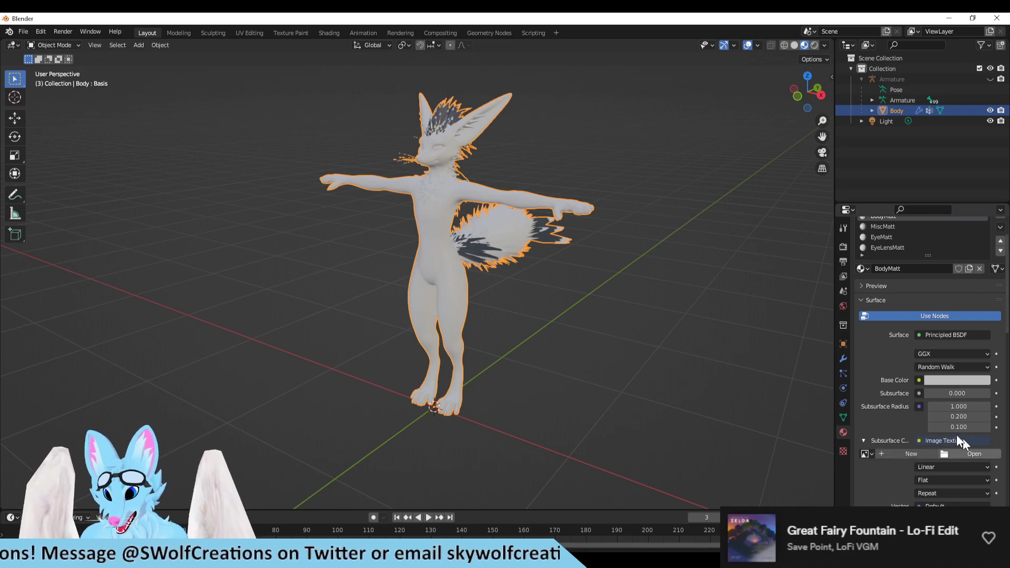
pyautogui.click(927, 442)
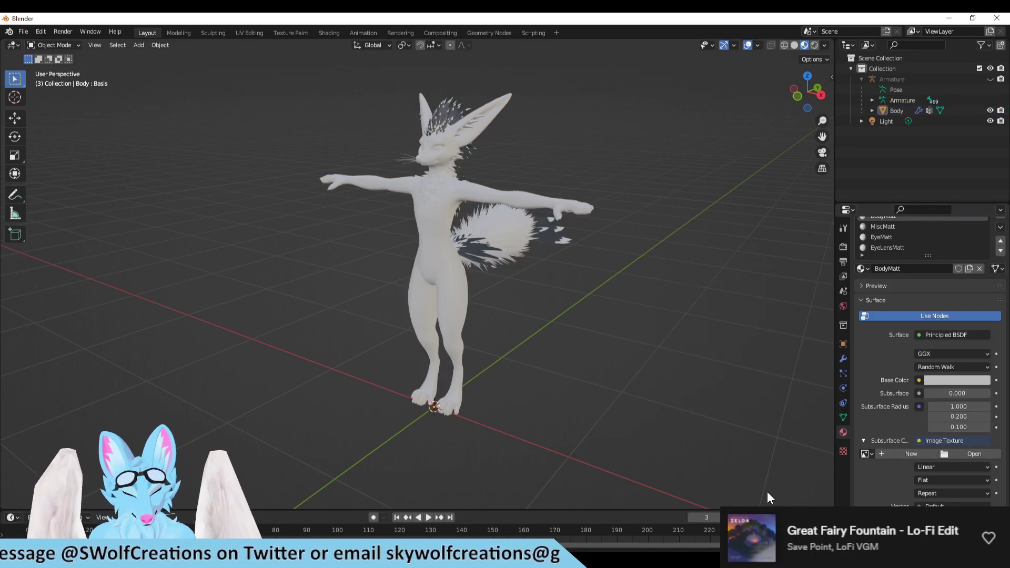
# Set BodyMatt's Base Color to an Image Texture and load Body_BaseMap_Blue.png from the Rexouium Textures folder.
pyautogui.click(918, 380)
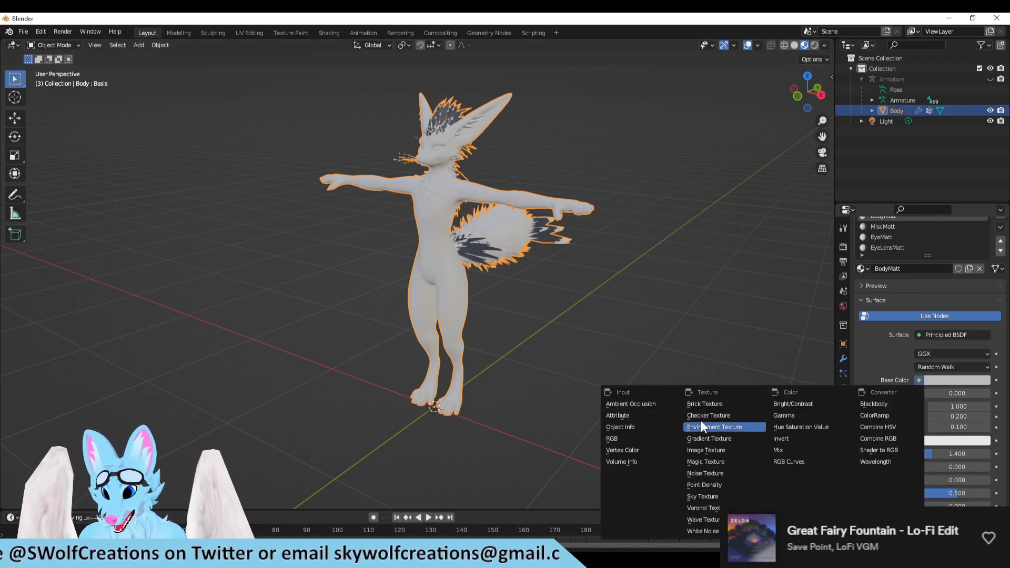
pyautogui.click(720, 450)
pyautogui.click(955, 393)
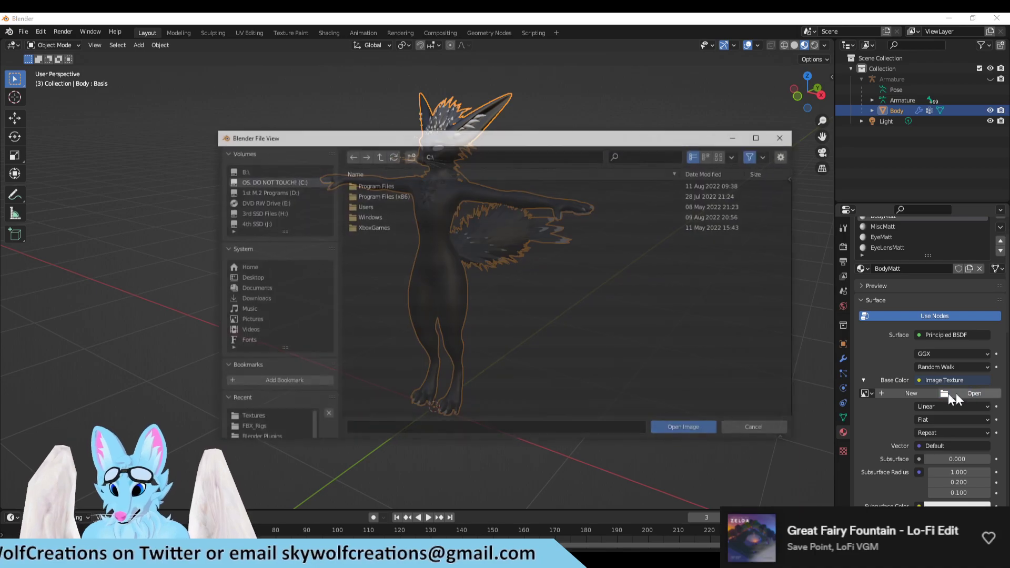
pyautogui.click(431, 155)
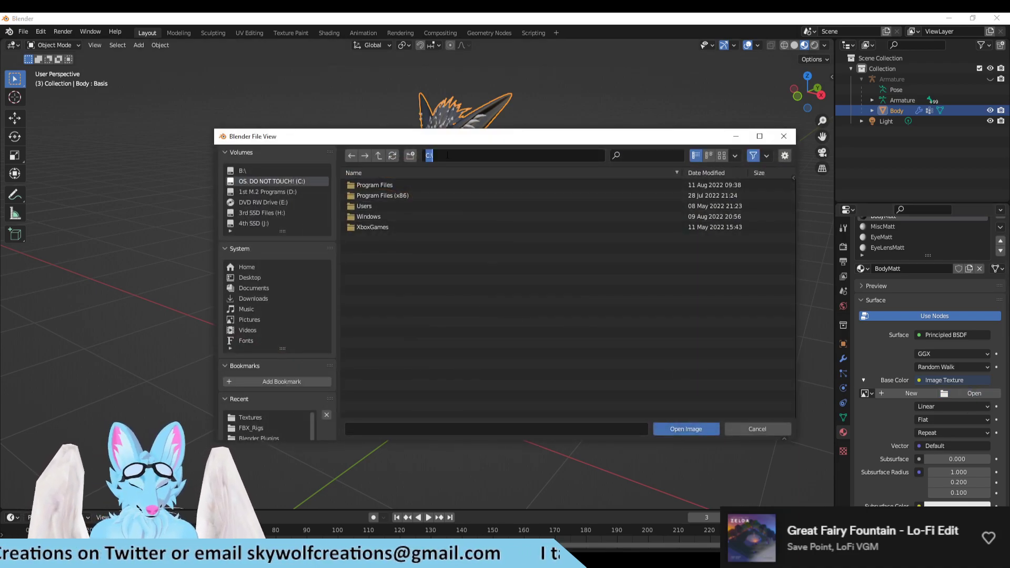
pyautogui.hotkey('ctrl', 'v')
pyautogui.press('Return')
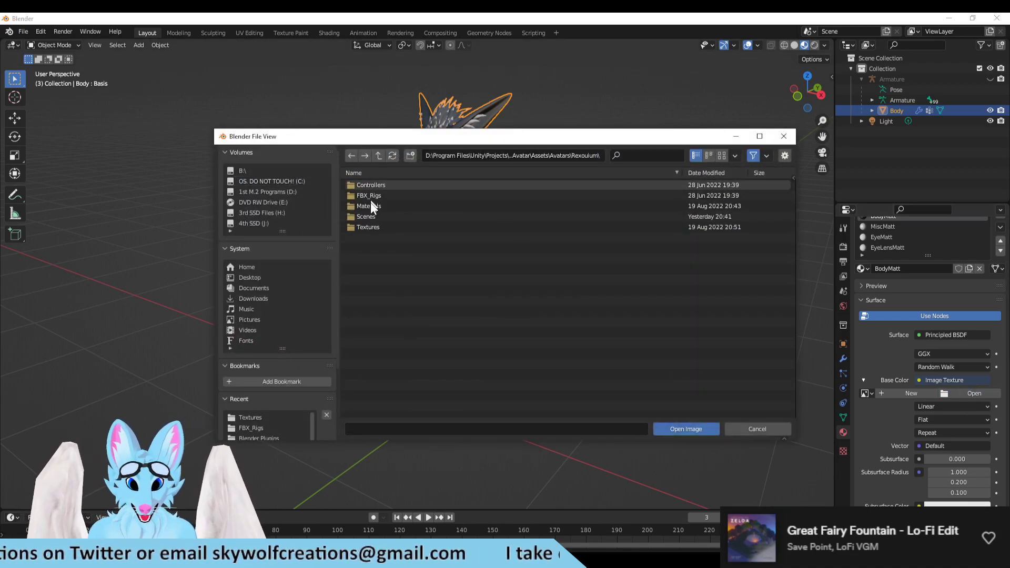
pyautogui.click(387, 228)
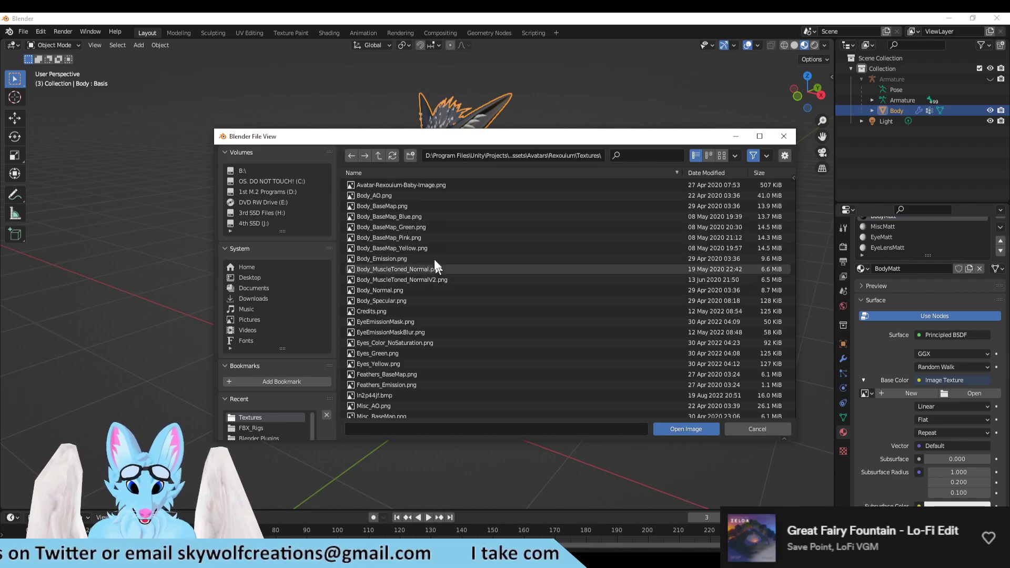
pyautogui.click(417, 216)
pyautogui.click(684, 431)
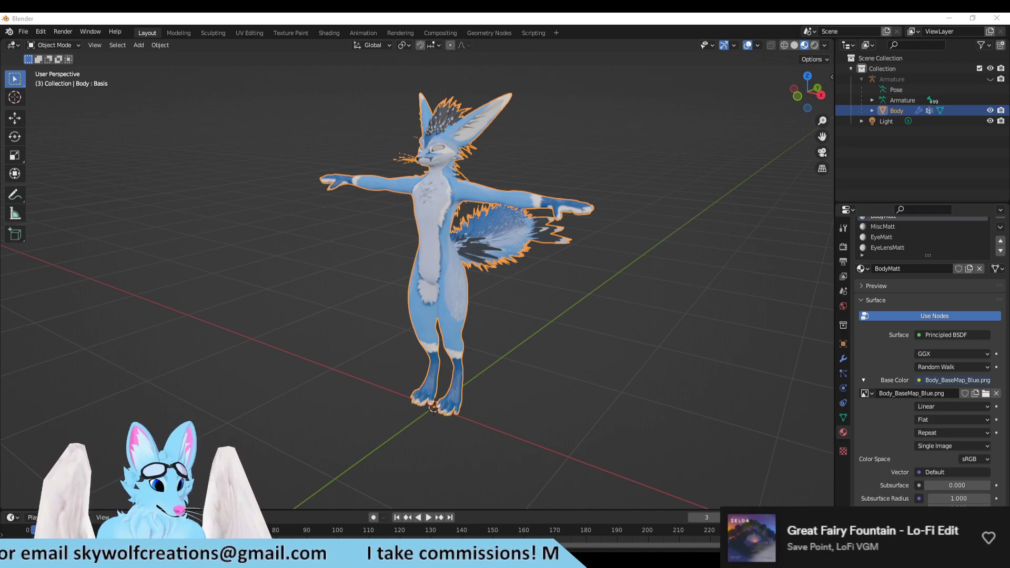
pyautogui.scroll(4, 437, 258)
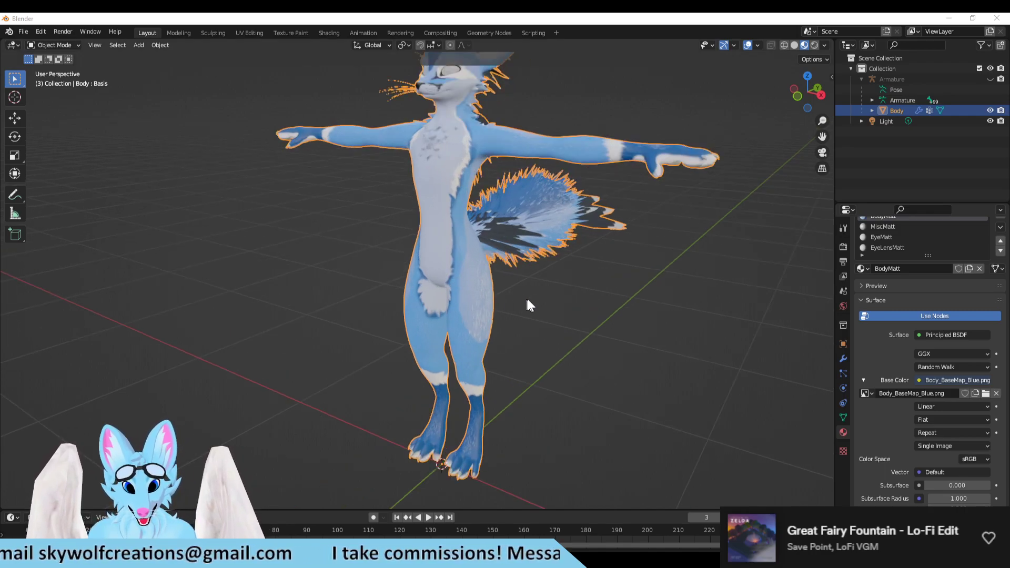
# Deselect the body and examine the textured avatar from the front, back and side.
pyautogui.click(547, 288)
pyautogui.rightClick(589, 298)
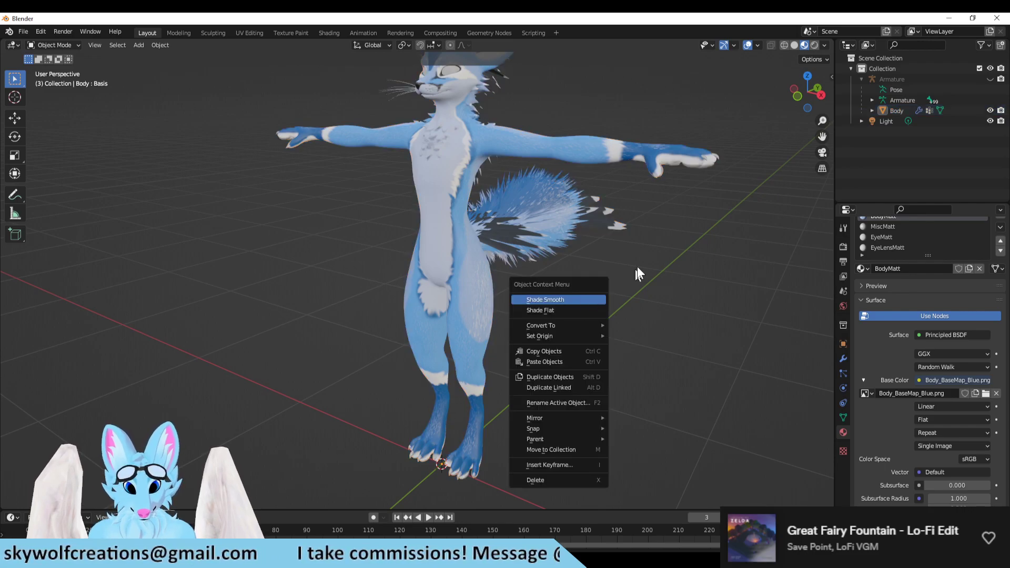
pyautogui.moveTo(589, 283); pyautogui.dragTo(49, 283, button='middle')
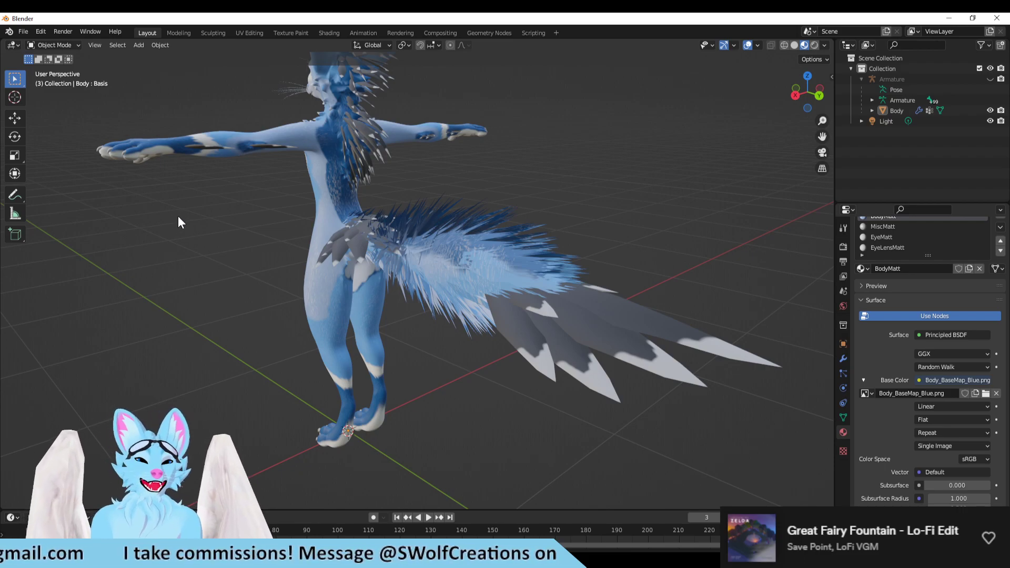
pyautogui.moveTo(172, 192); pyautogui.dragTo(591, 233, button='middle')
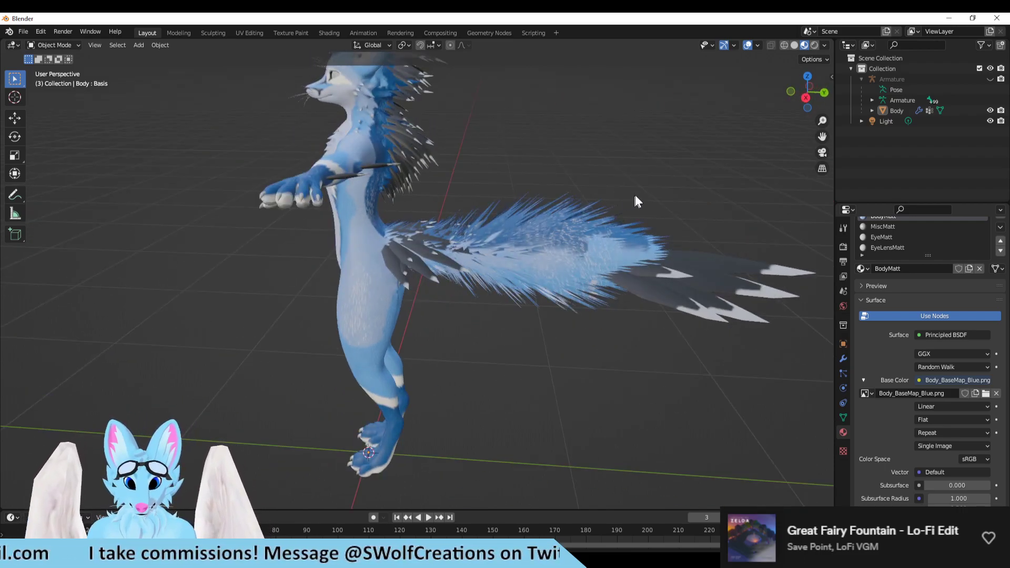
pyautogui.moveTo(635, 195); pyautogui.dragTo(367, 217, button='middle')
pyautogui.scroll(-5, 367, 216)
pyautogui.scroll(5, 378, 215)
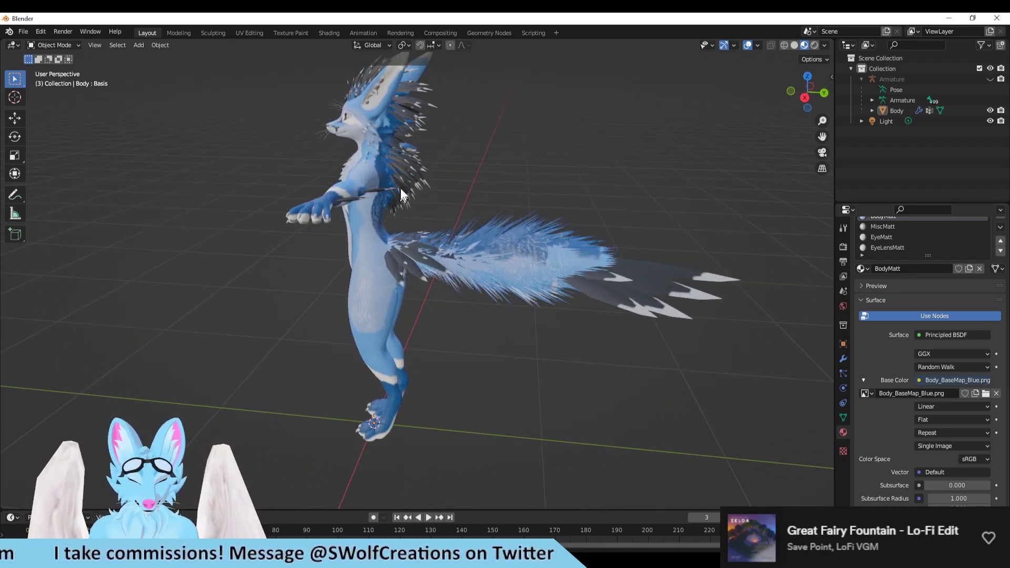
pyautogui.moveTo(613, 192); pyautogui.dragTo(609, 190, button='middle')
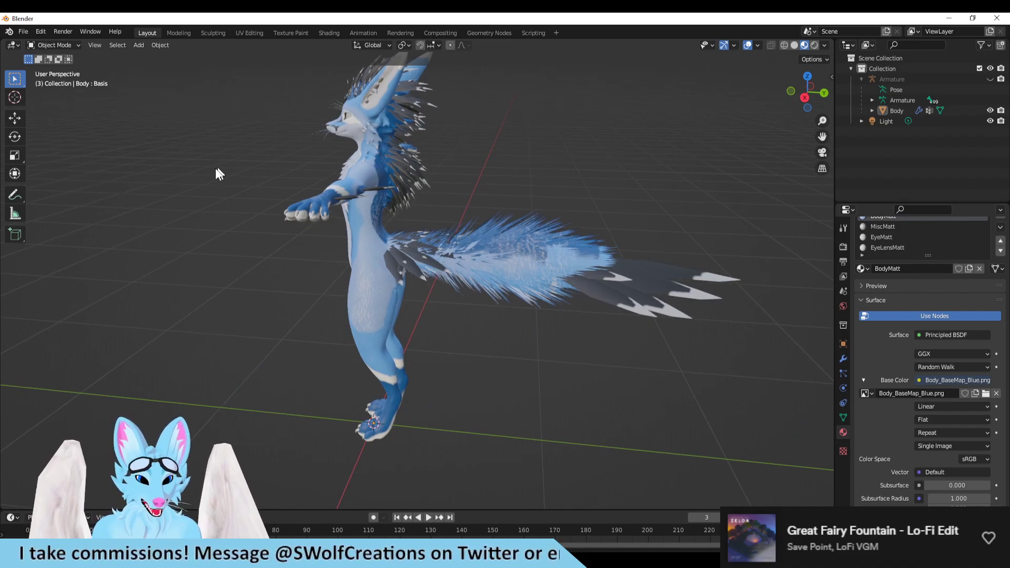
# Select the Body mesh and open it in the UV Editing workspace with its whole UV layout in view.
pyautogui.click(347, 211)
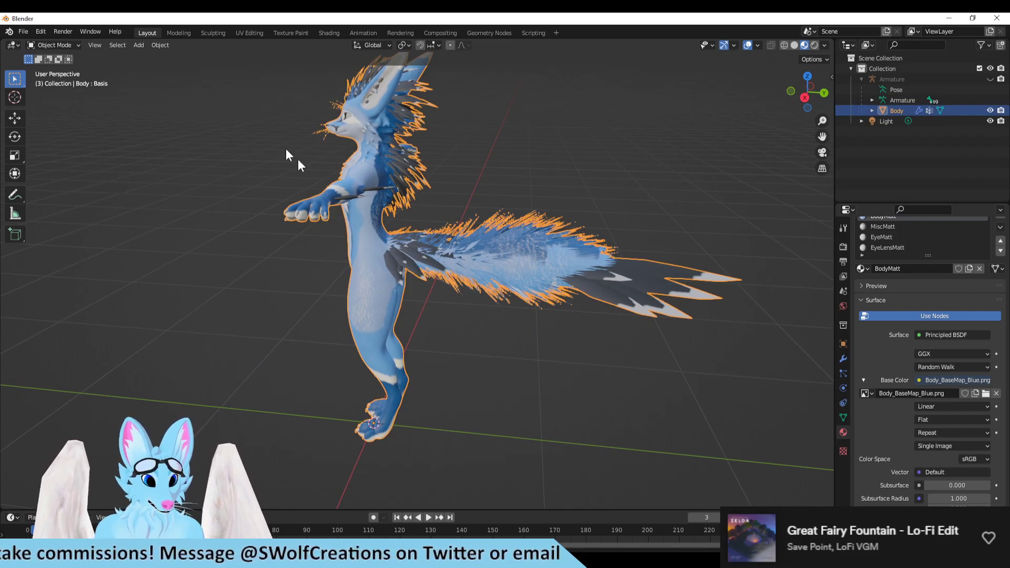
pyautogui.click(247, 34)
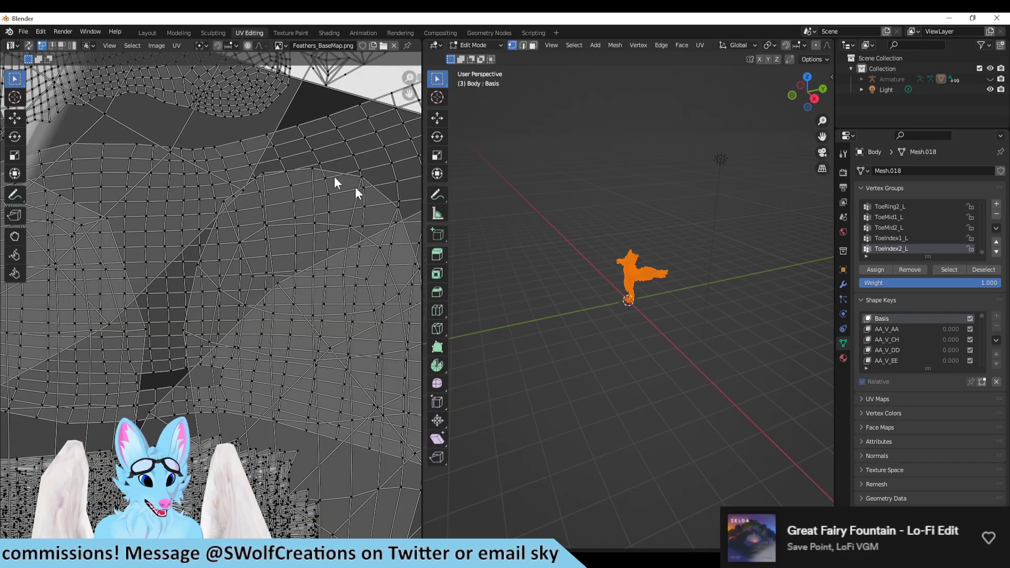
pyautogui.scroll(-8, 245, 320)
pyautogui.scroll(3, 272, 327)
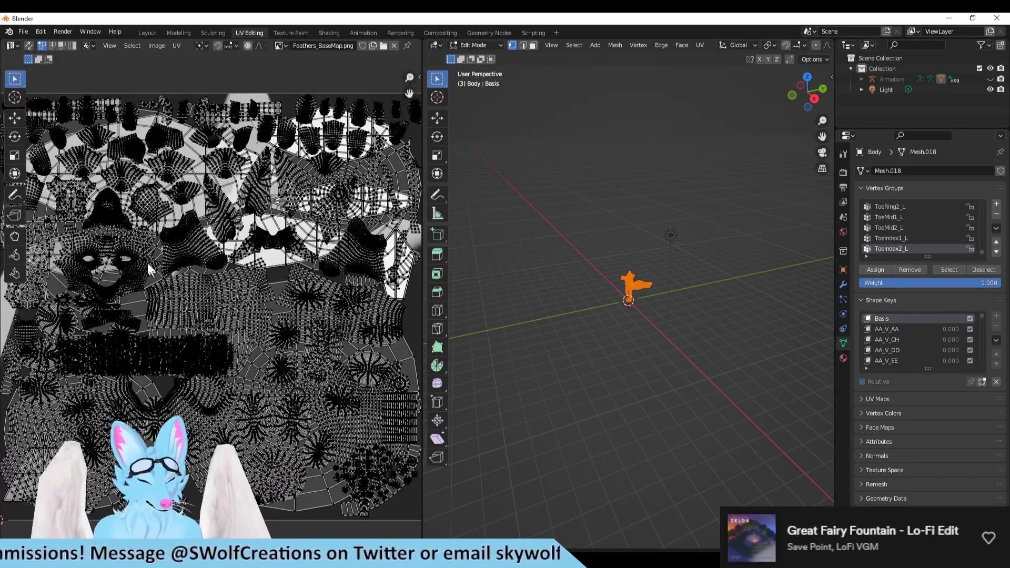
# Examine the Body's UV layout against the Feathers_BaseMap.png image and its mesh in the 3D view.
pyautogui.scroll(12, 674, 239)
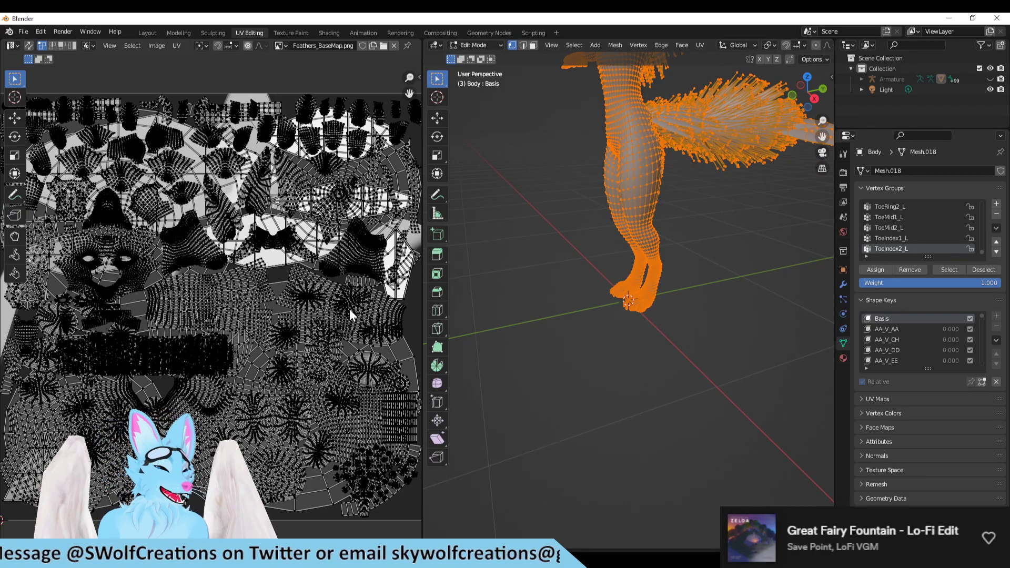
pyautogui.scroll(-2, 146, 197)
pyautogui.scroll(2, 165, 186)
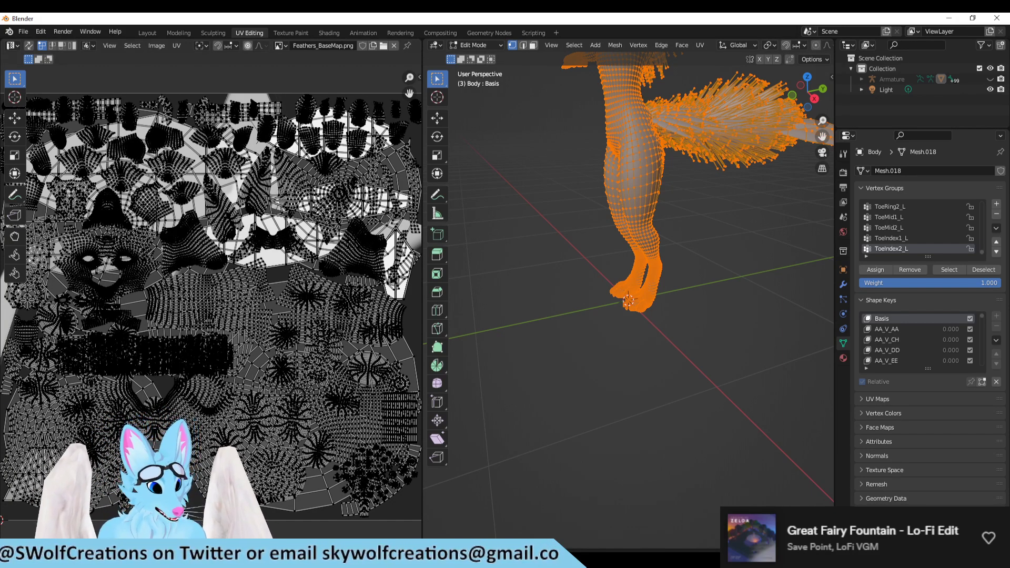
pyautogui.scroll(-1, 273, 336)
pyautogui.scroll(1, 151, 358)
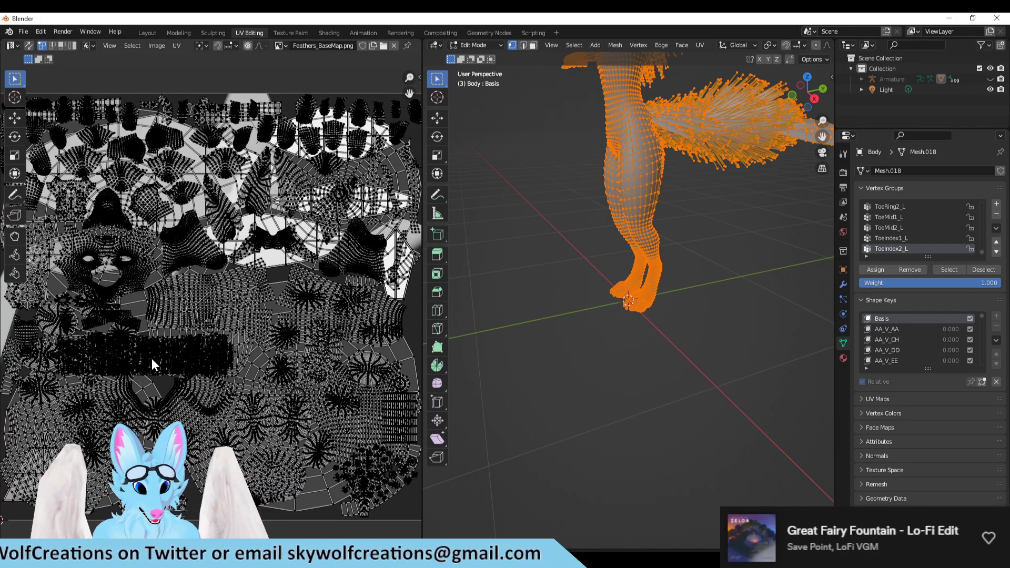
pyautogui.scroll(1, 231, 342)
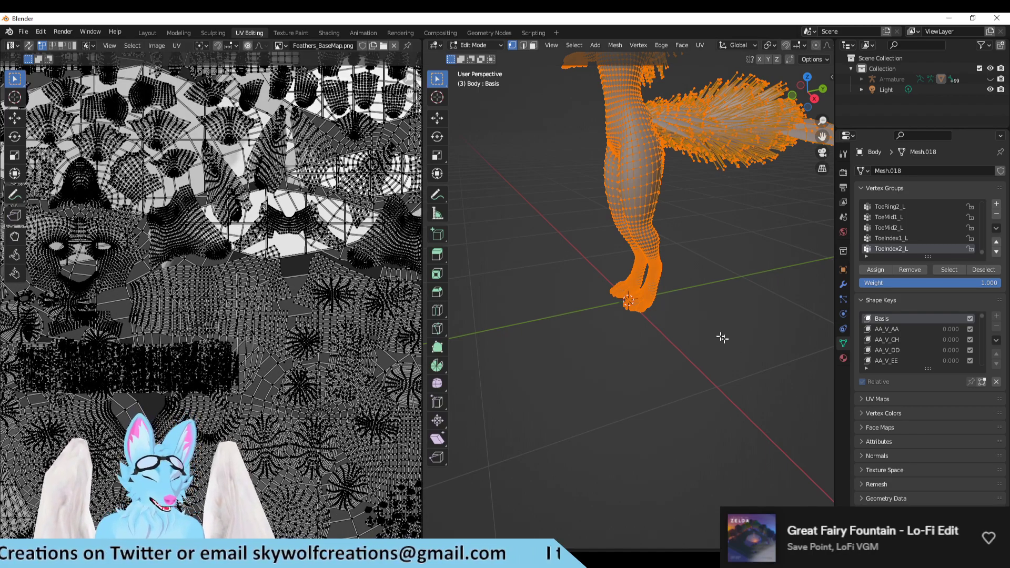
pyautogui.scroll(-4, 694, 317)
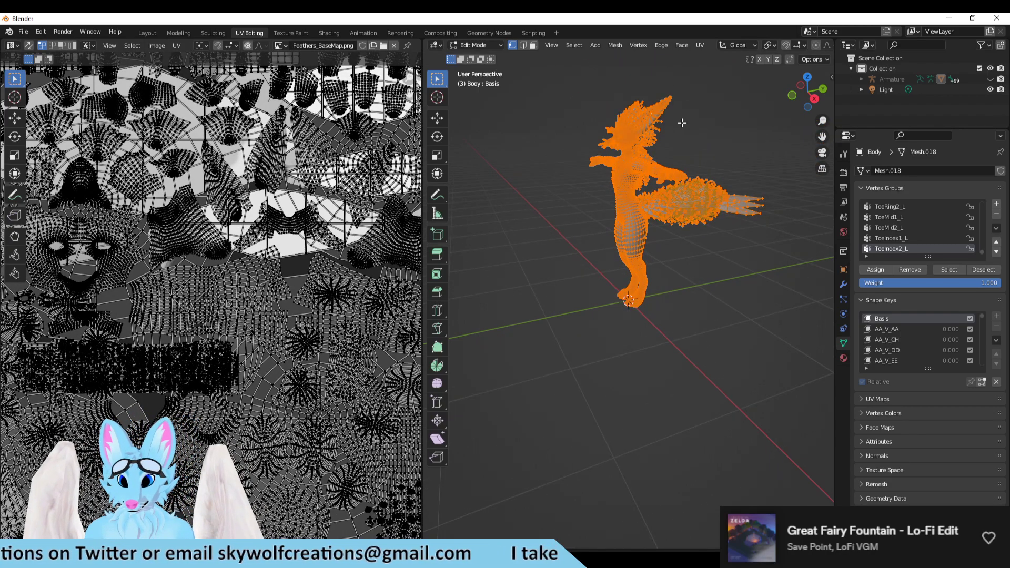
pyautogui.moveTo(660, 142); pyautogui.dragTo(734, 127, button='middle')
pyautogui.moveTo(731, 174); pyautogui.dragTo(739, 351, button='middle')
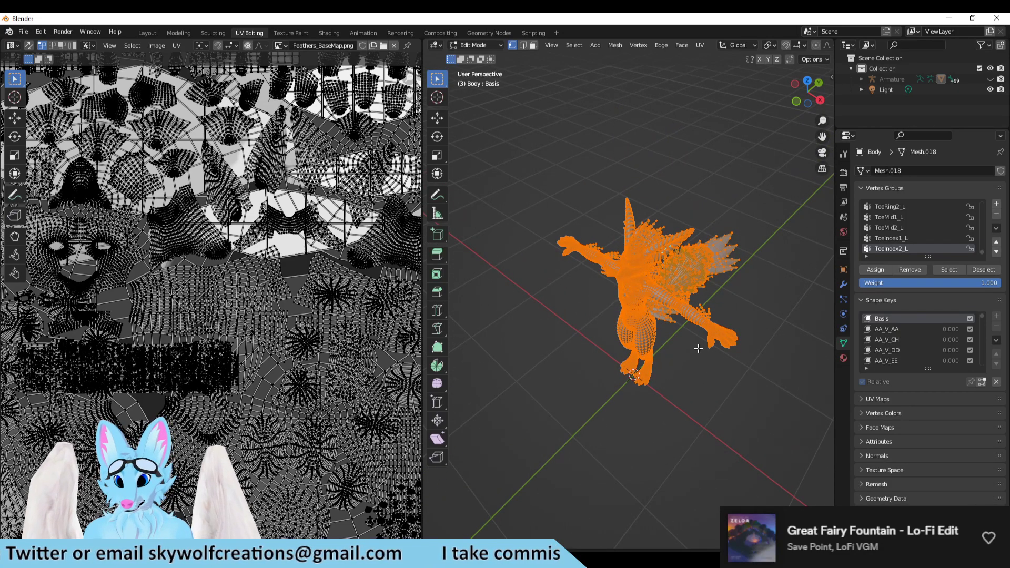
pyautogui.scroll(2, 697, 350)
pyautogui.scroll(3, 690, 403)
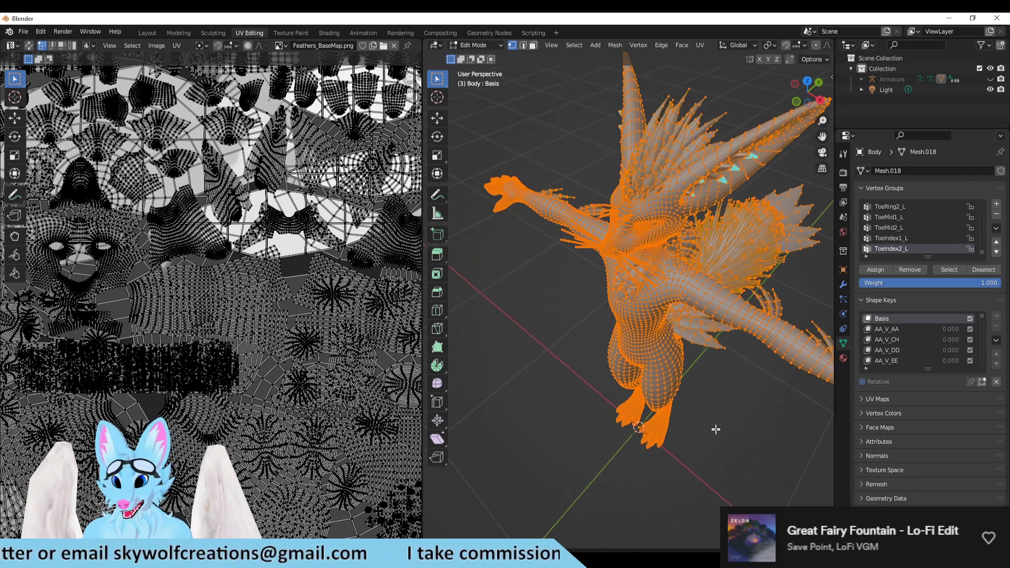
pyautogui.moveTo(712, 379); pyautogui.dragTo(712, 405, button='middle')
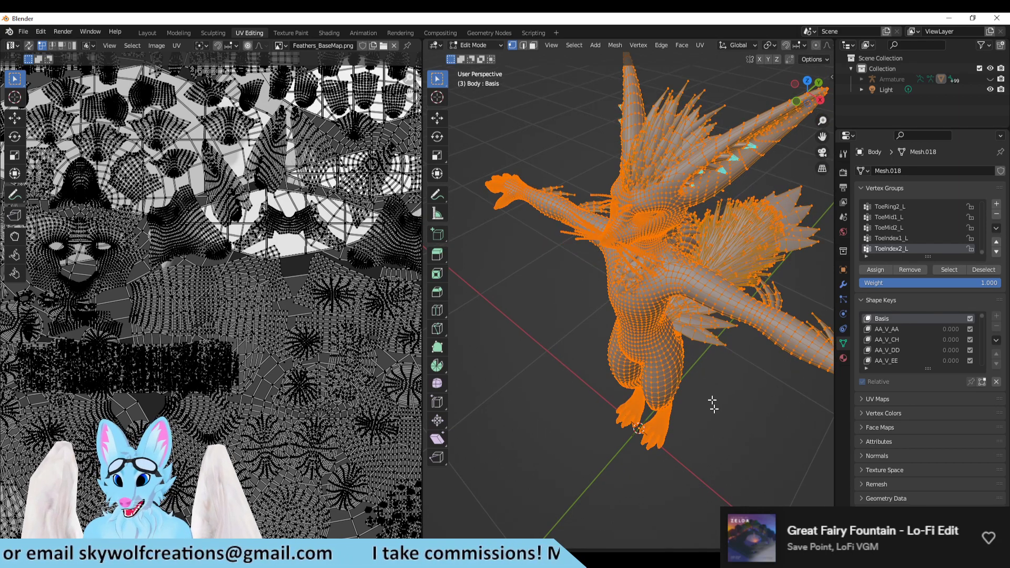
# Expand the Armature, Body and Mesh.018 hierarchy to list the materials, and select BodyMatt.
pyautogui.click(861, 79)
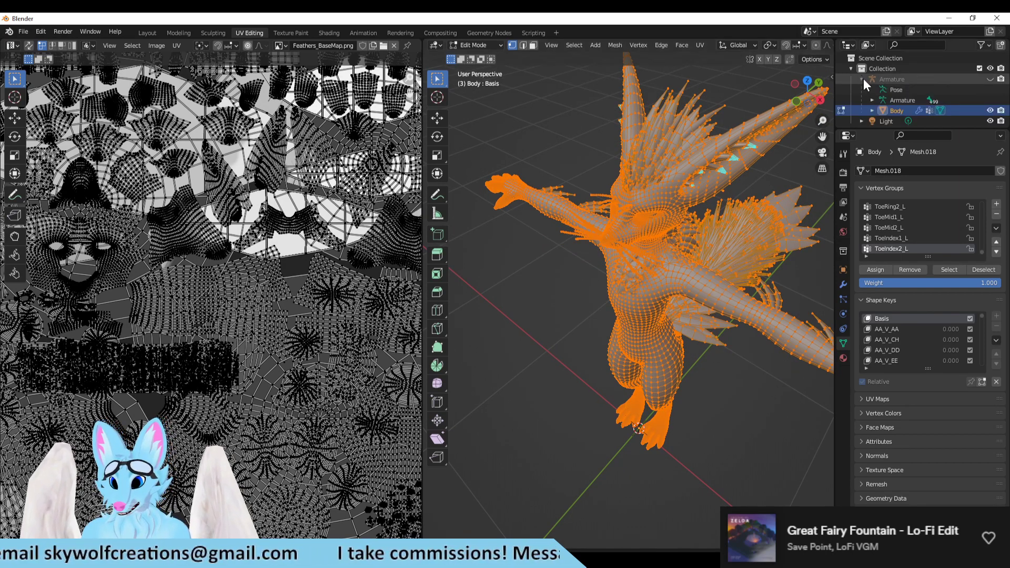
pyautogui.click(872, 109)
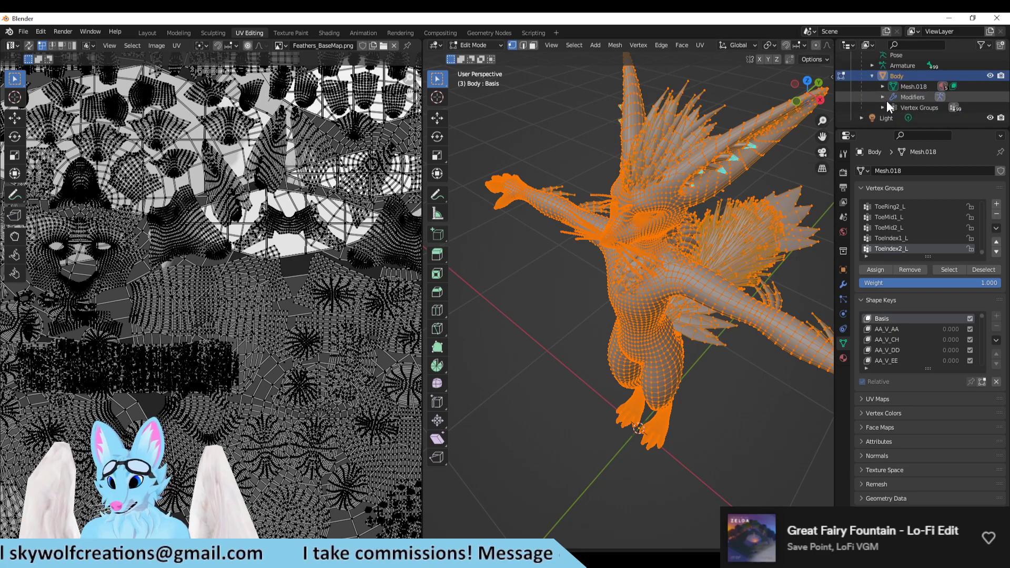
pyautogui.scroll(-2, 886, 100)
pyautogui.click(883, 86)
pyautogui.scroll(-1, 888, 89)
pyautogui.click(947, 93)
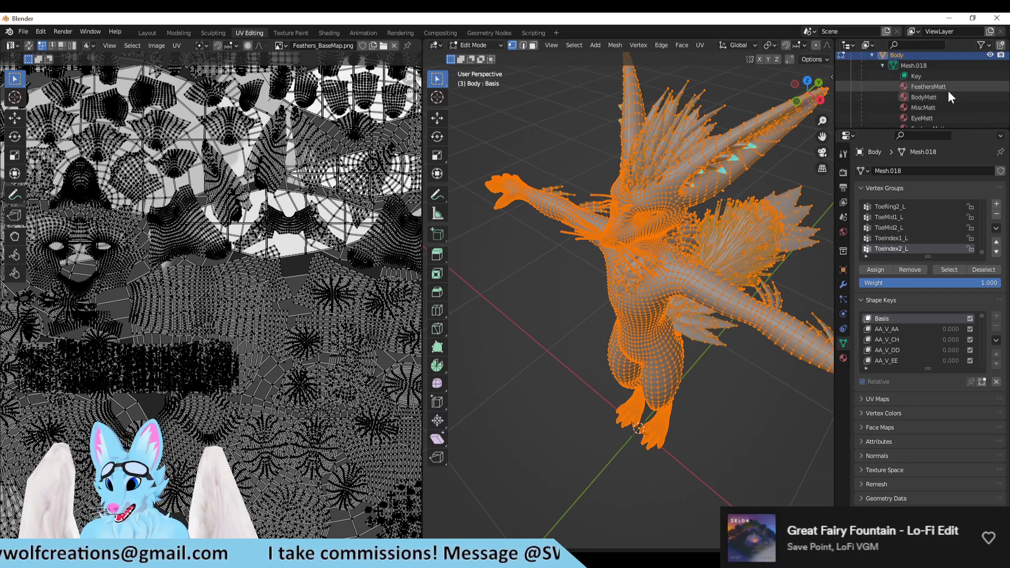
pyautogui.scroll(-1, 949, 87)
pyautogui.click(924, 97)
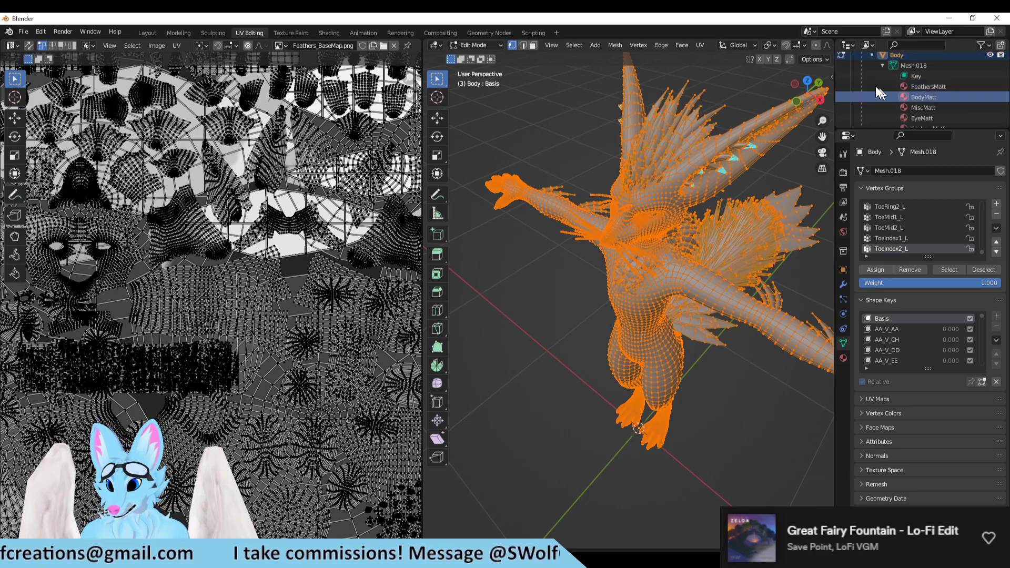
# Collapse the Mesh.018 material list, and hide and unhide the Body object.
pyautogui.scroll(-4, 917, 99)
pyautogui.scroll(3, 915, 107)
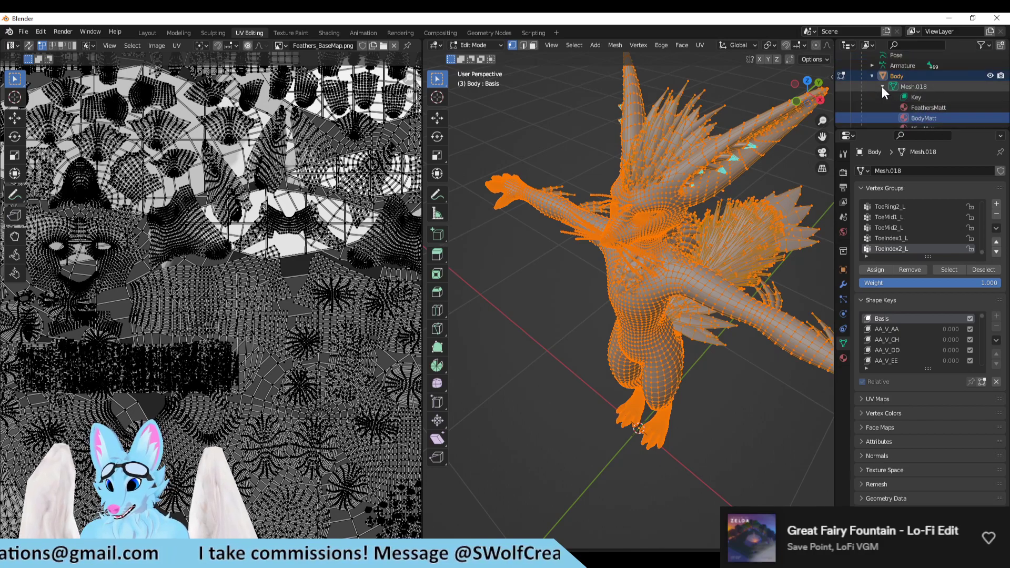
pyautogui.click(882, 86)
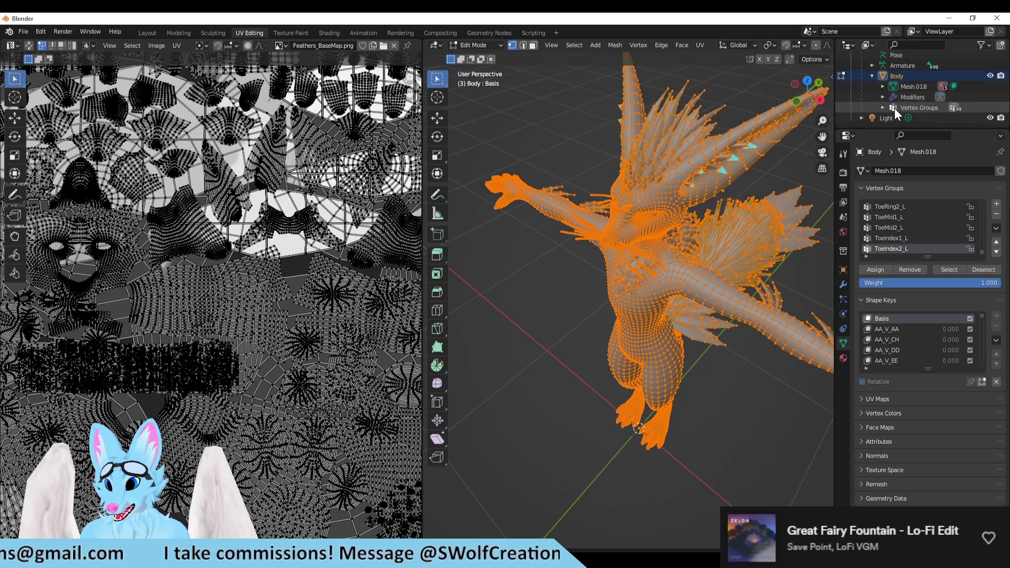
pyautogui.click(990, 75)
pyautogui.click(990, 75)
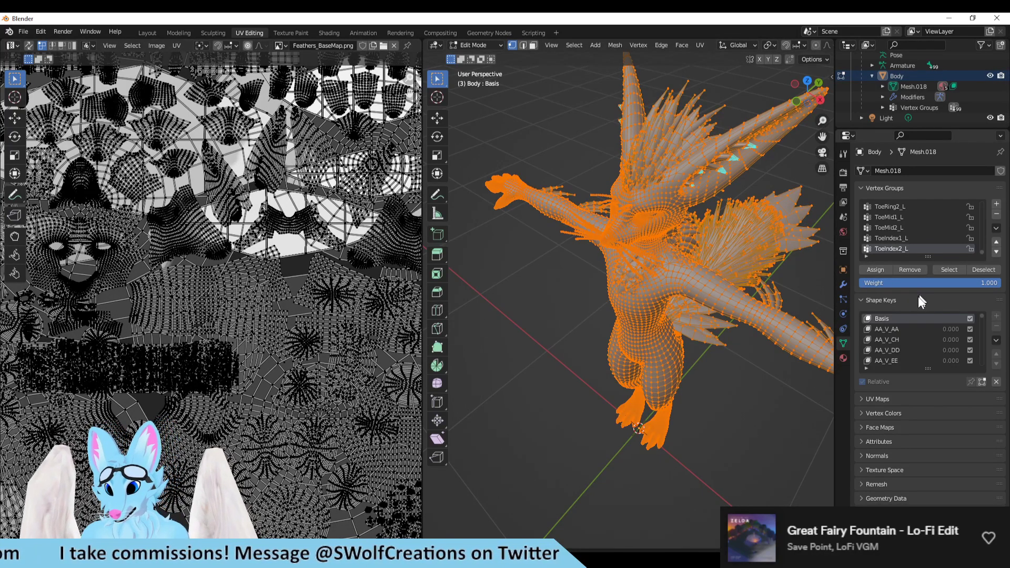
# Find the Eye_L vertex group, deselect its vertices to locate them on the head, and select them again.
pyautogui.moveTo(675, 288); pyautogui.dragTo(699, 295, button='middle')
pyautogui.scroll(-1, 904, 351)
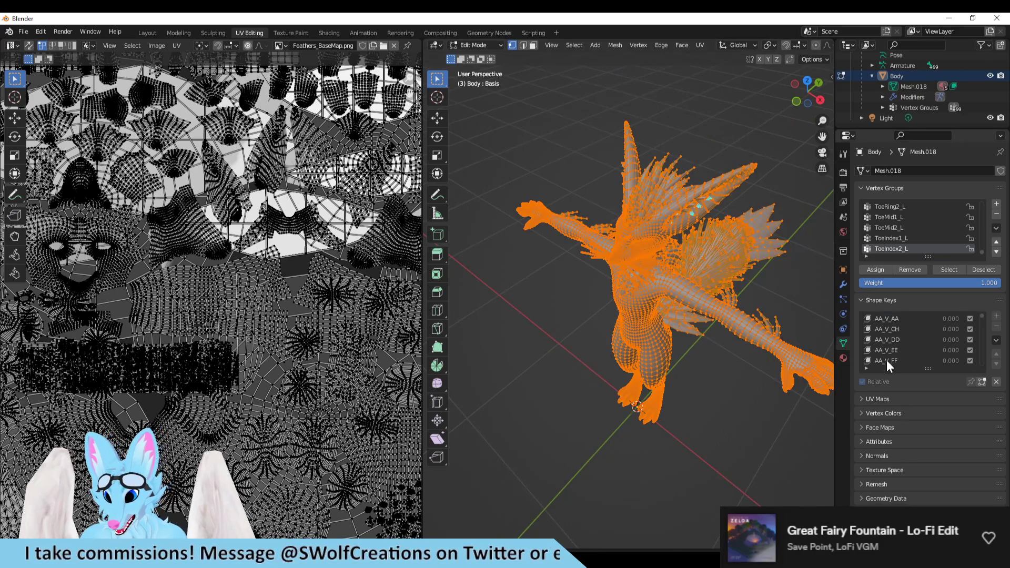
pyautogui.scroll(1, 896, 339)
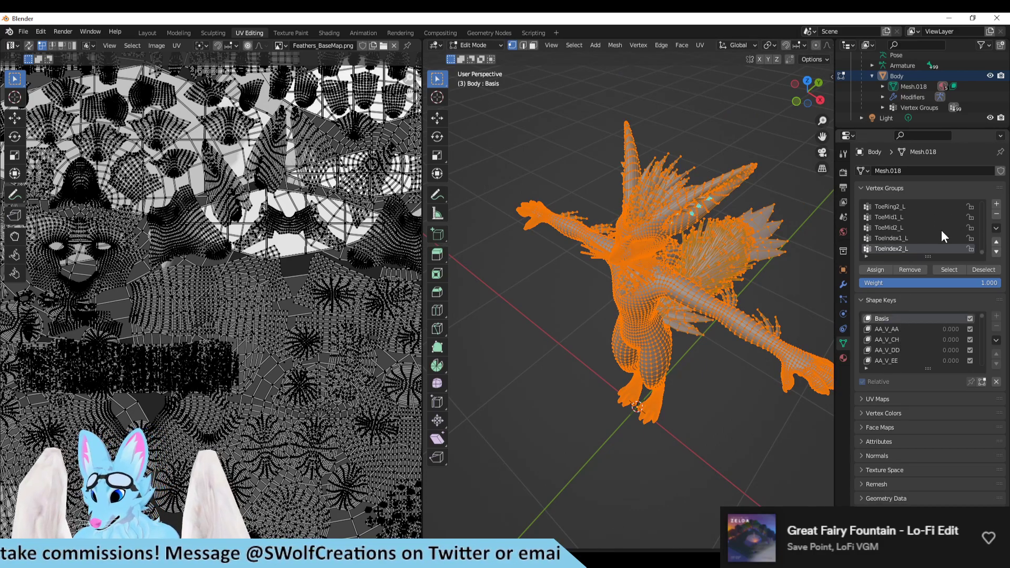
pyautogui.scroll(5, 942, 234)
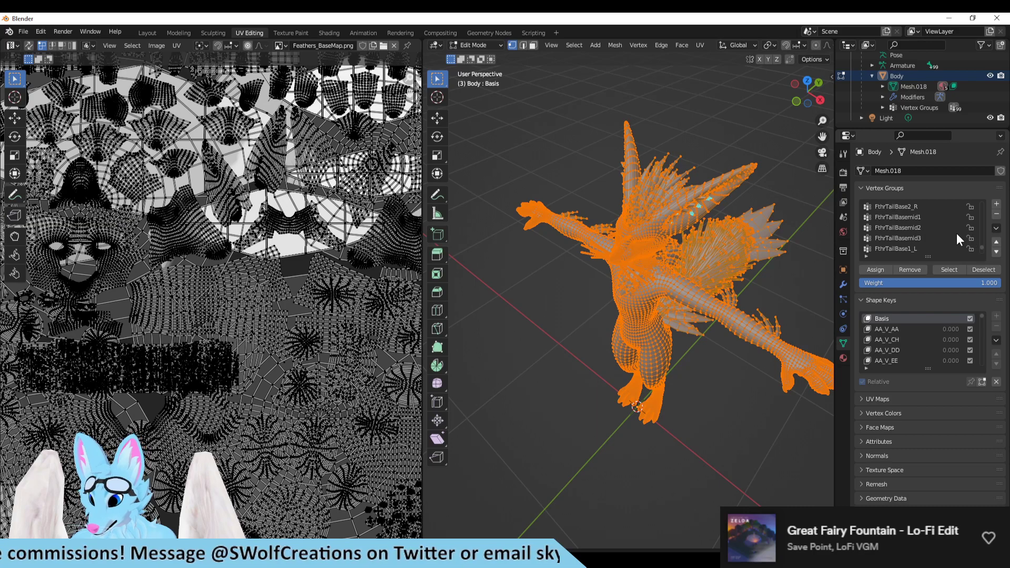
pyautogui.scroll(3, 944, 228)
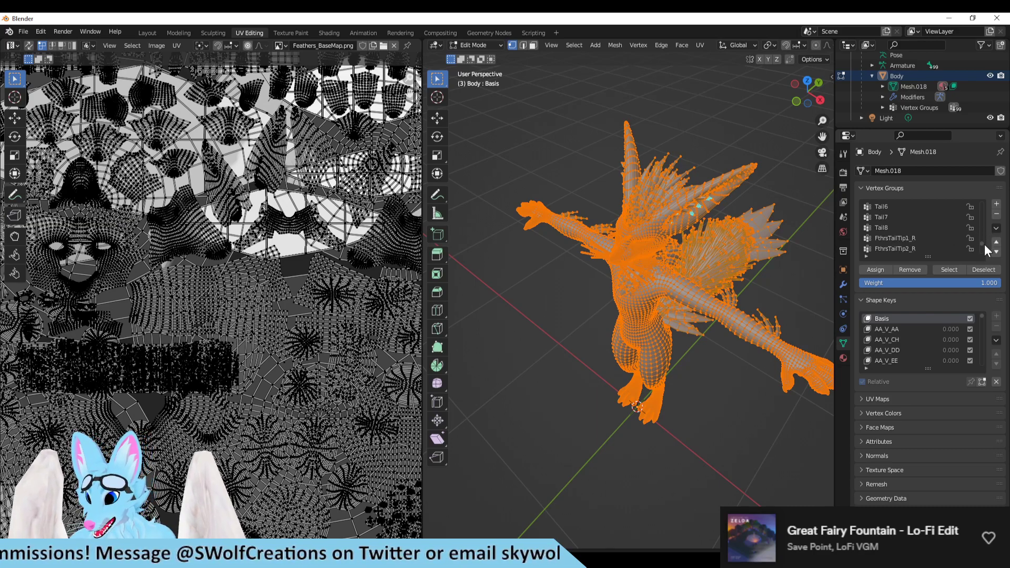
pyautogui.scroll(6, 957, 240)
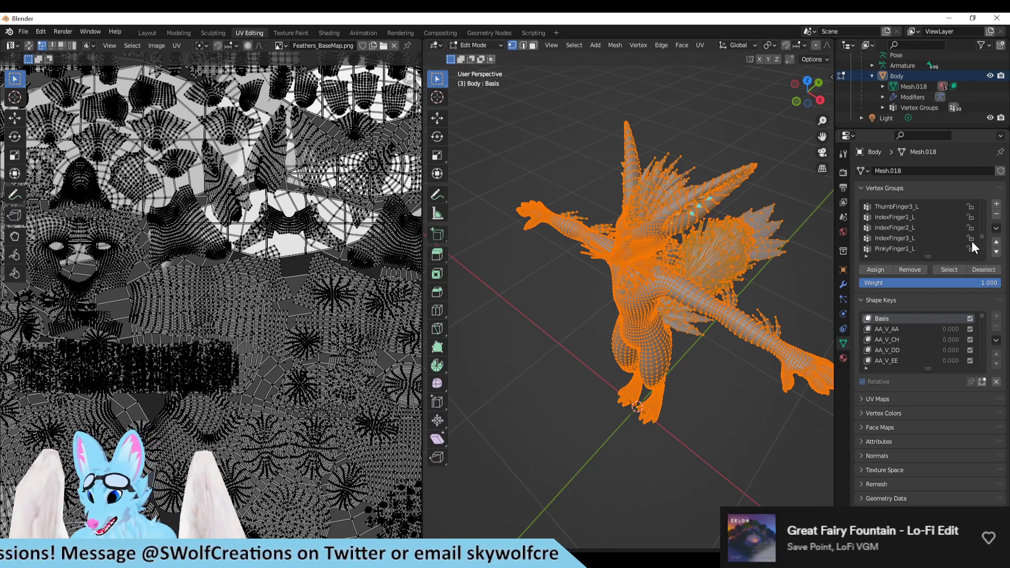
pyautogui.scroll(8, 971, 241)
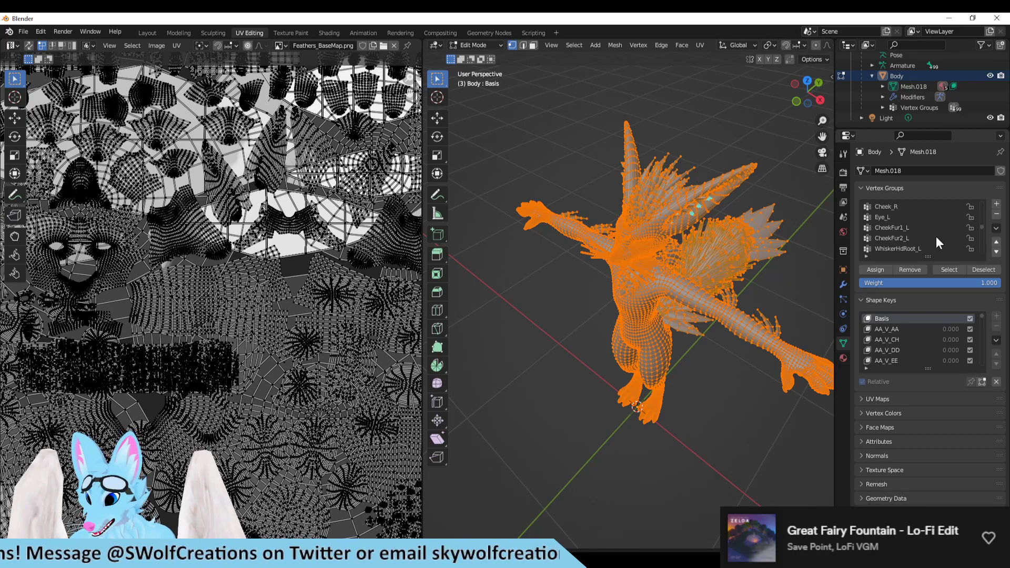
pyautogui.click(882, 216)
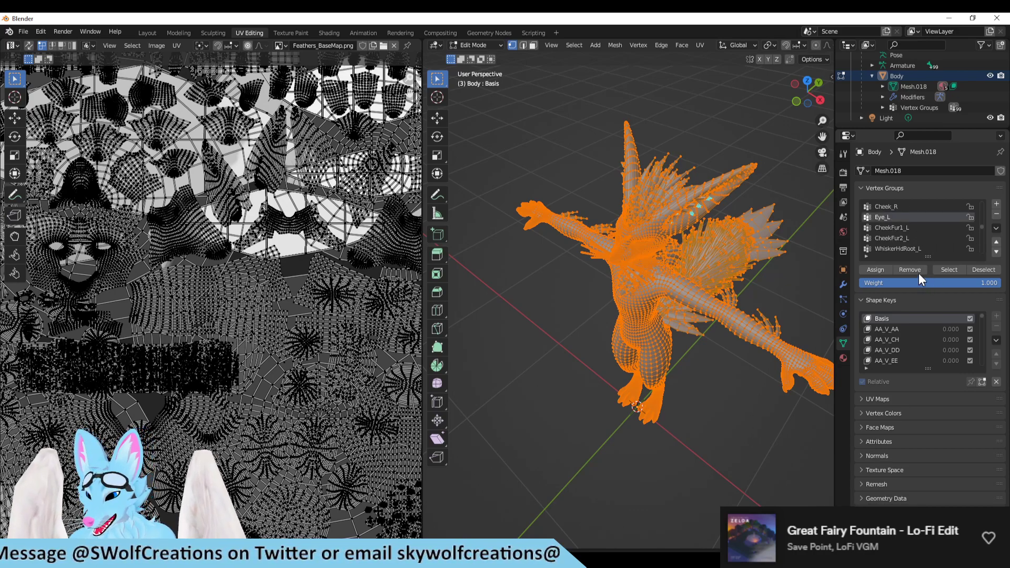
pyautogui.click(999, 271)
pyautogui.scroll(5, 563, 263)
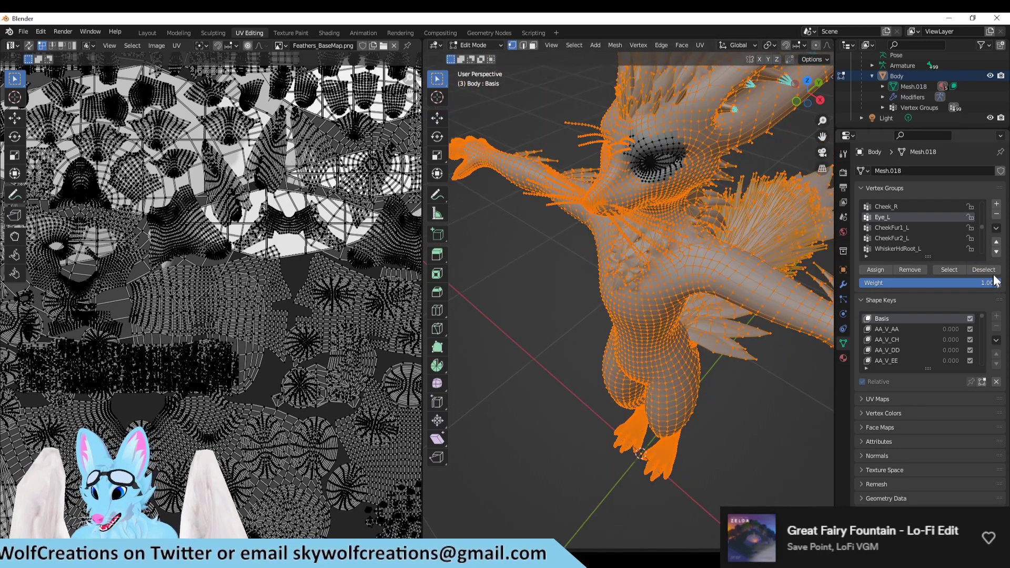
pyautogui.click(948, 270)
# Look through the Body's vertex groups in the group list and the scene hierarchy, selecting EarRT_R, and collapse the hierarchy's group listing.
pyautogui.scroll(4, 913, 231)
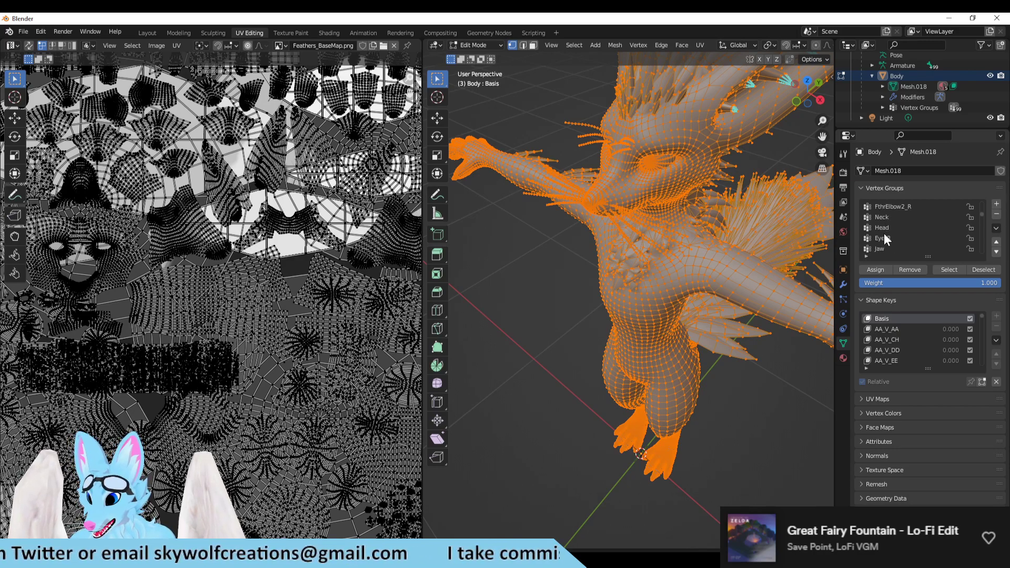
pyautogui.scroll(5, 891, 239)
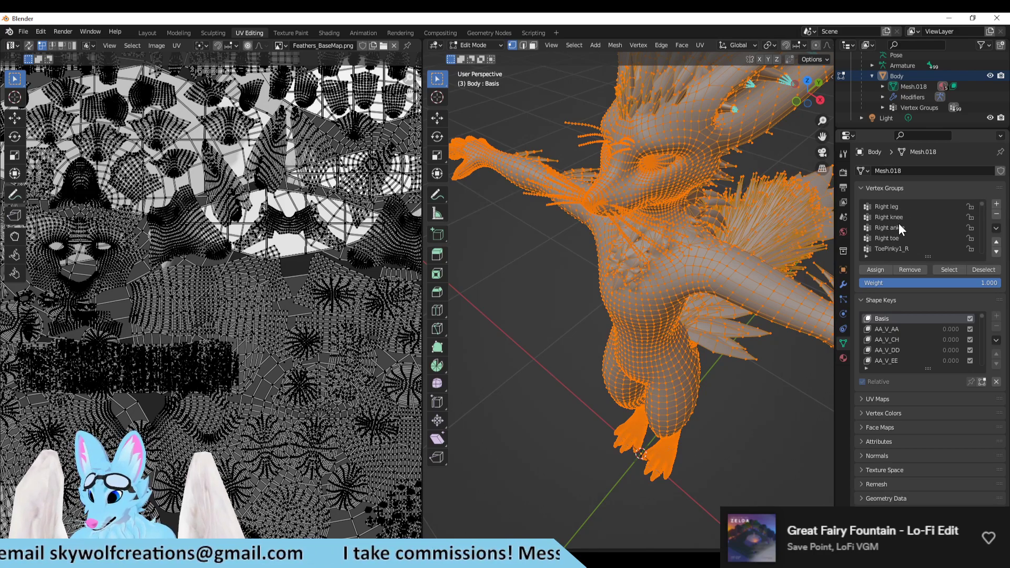
pyautogui.scroll(10, 902, 232)
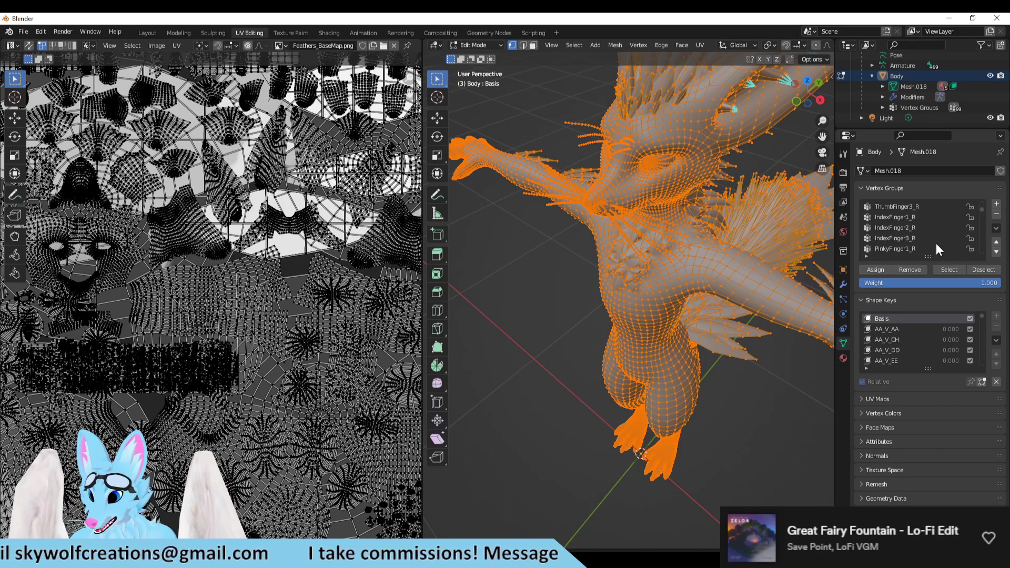
pyautogui.scroll(10, 935, 243)
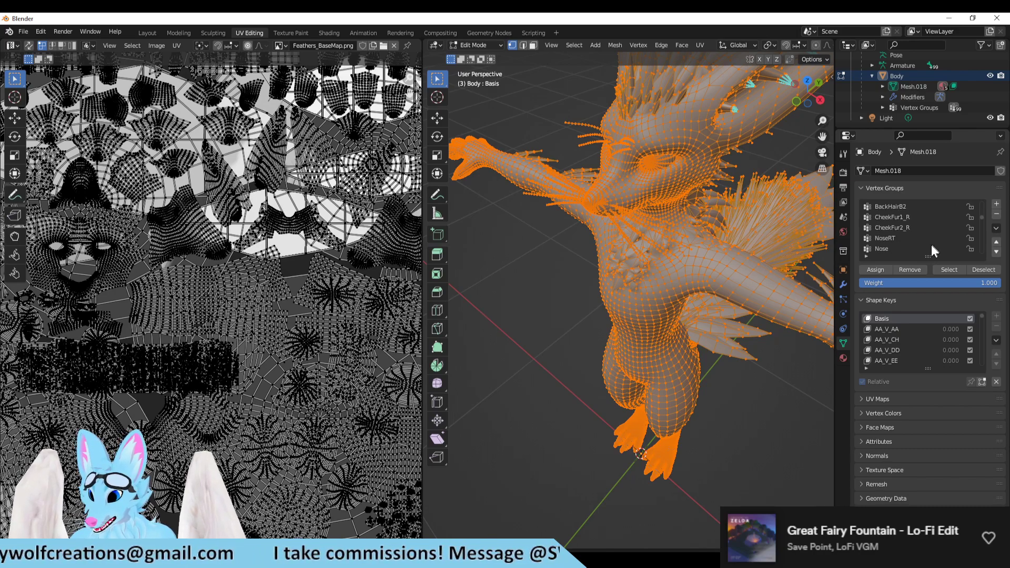
pyautogui.scroll(-1, 902, 252)
pyautogui.click(883, 107)
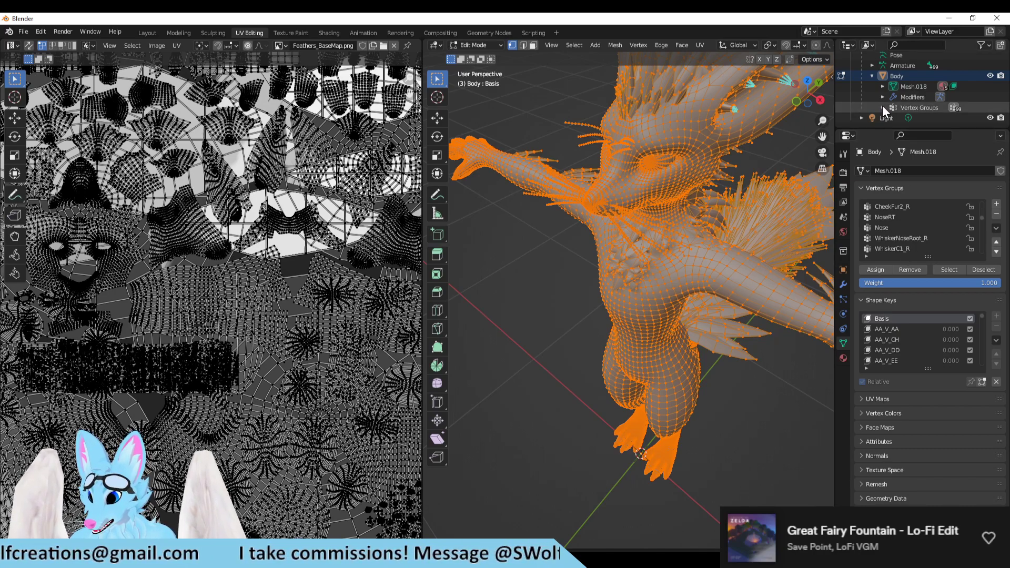
pyautogui.scroll(-8, 929, 103)
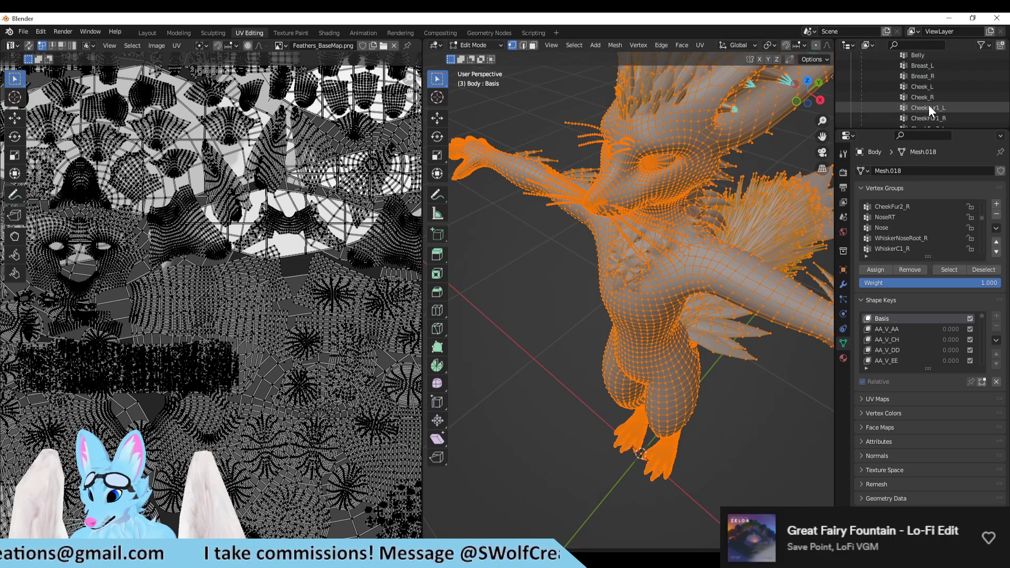
pyautogui.click(934, 89)
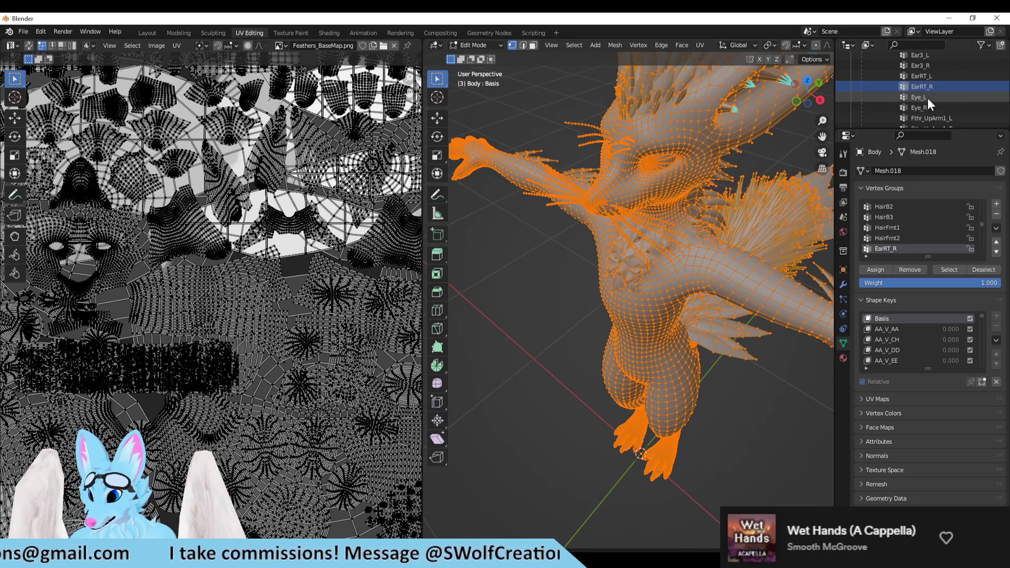
pyautogui.scroll(10, 924, 113)
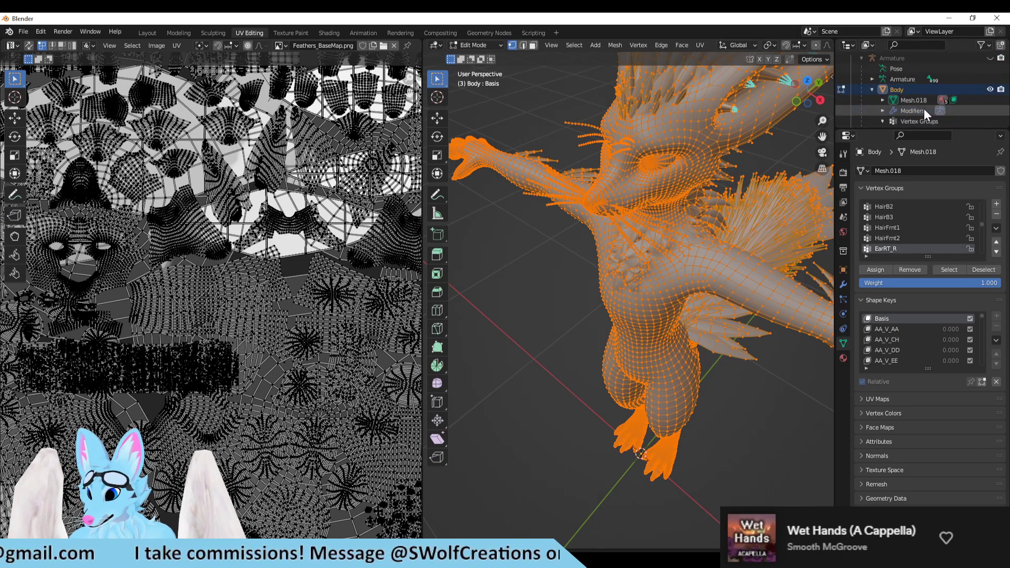
pyautogui.click(883, 121)
pyautogui.scroll(-1, 936, 112)
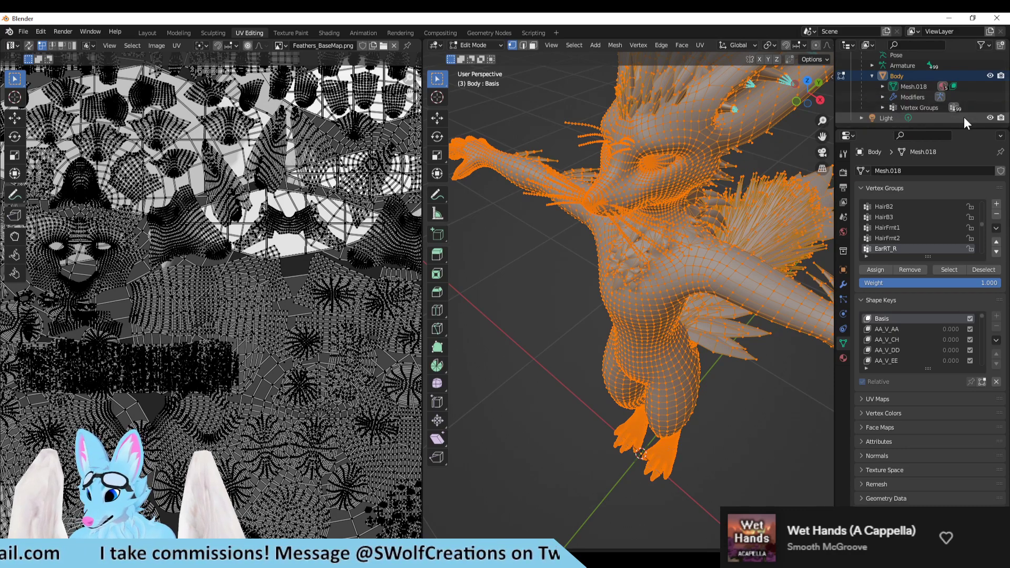
# Make WhiskerHdB1_L the active vertex group and deselect the whole mesh.
pyautogui.scroll(-1, 950, 238)
pyautogui.scroll(-5, 950, 237)
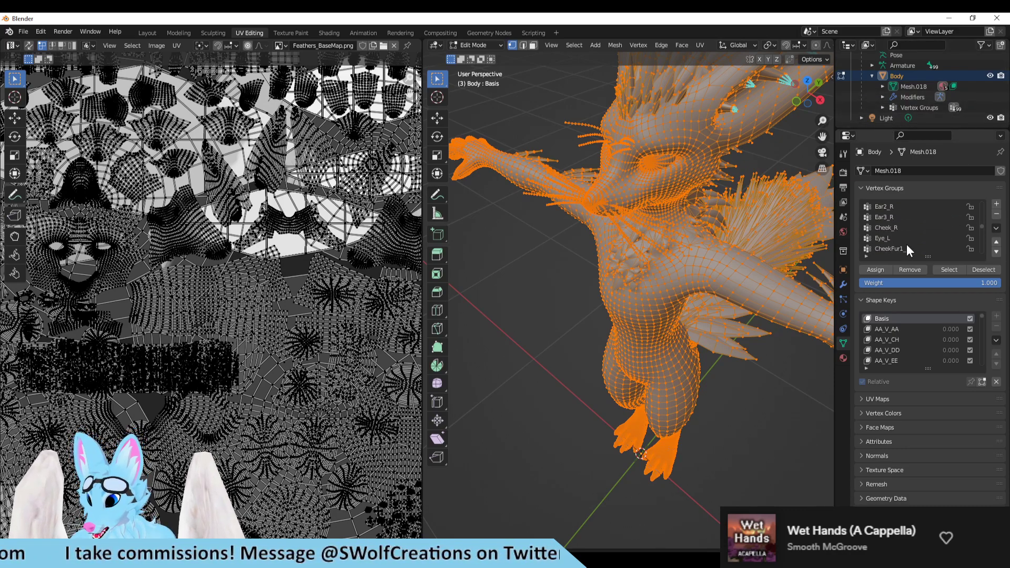
pyautogui.scroll(-1, 916, 242)
pyautogui.click(915, 240)
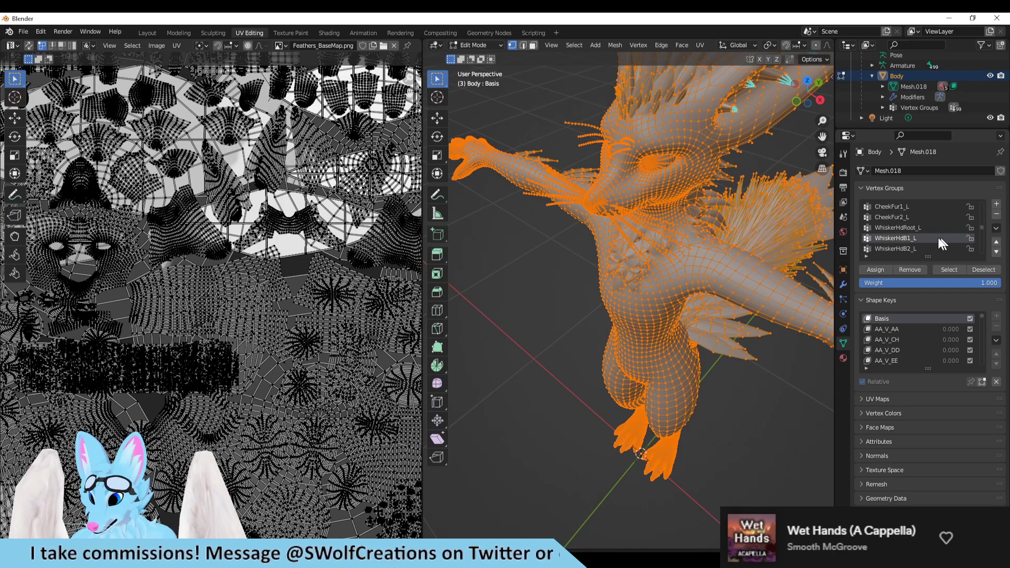
pyautogui.scroll(-1, 657, 220)
pyautogui.hotkey('alt', 'a')
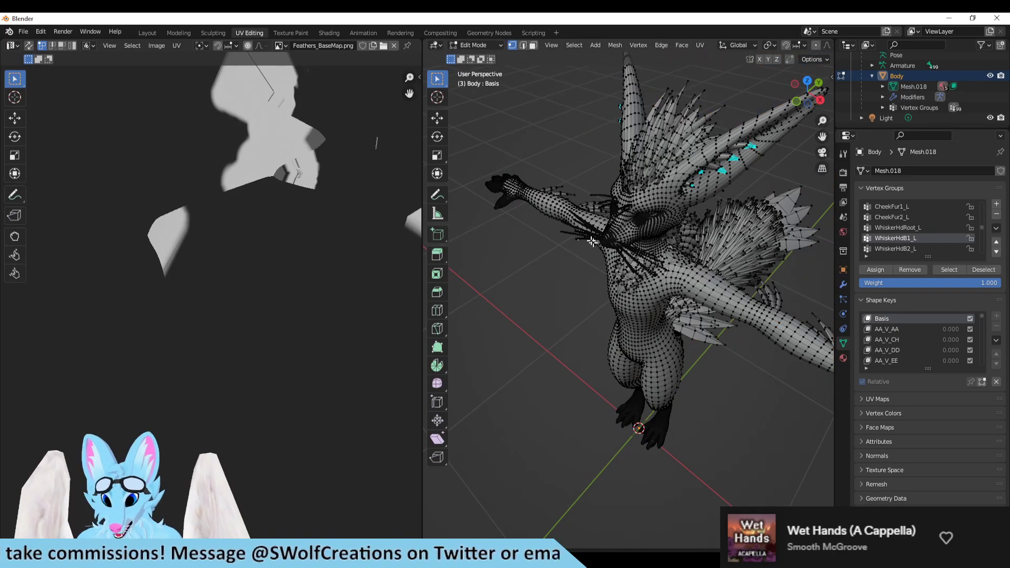
# Box-select the muzzle whiskers and separately the head feathers to examine their UV islands, clearing each selection.
pyautogui.moveTo(566, 213); pyautogui.dragTo(592, 255)
pyautogui.scroll(-2, 294, 265)
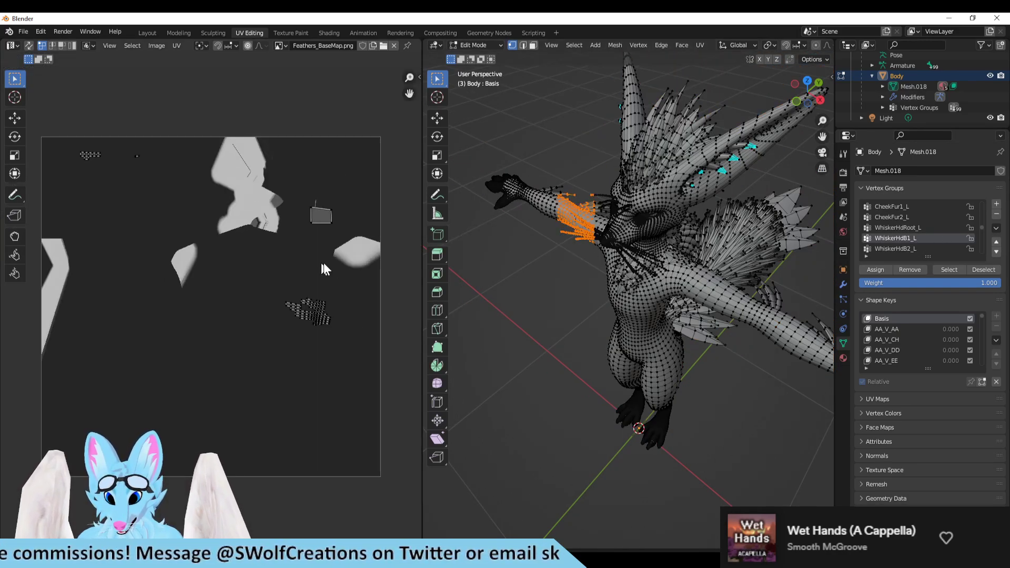
pyautogui.click(626, 255)
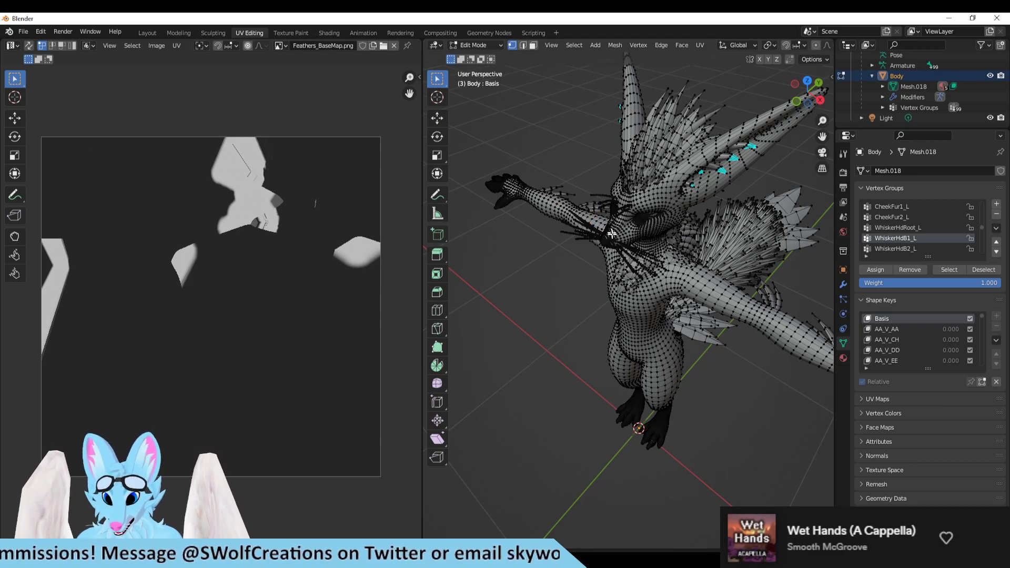
pyautogui.moveTo(712, 90); pyautogui.dragTo(669, 143)
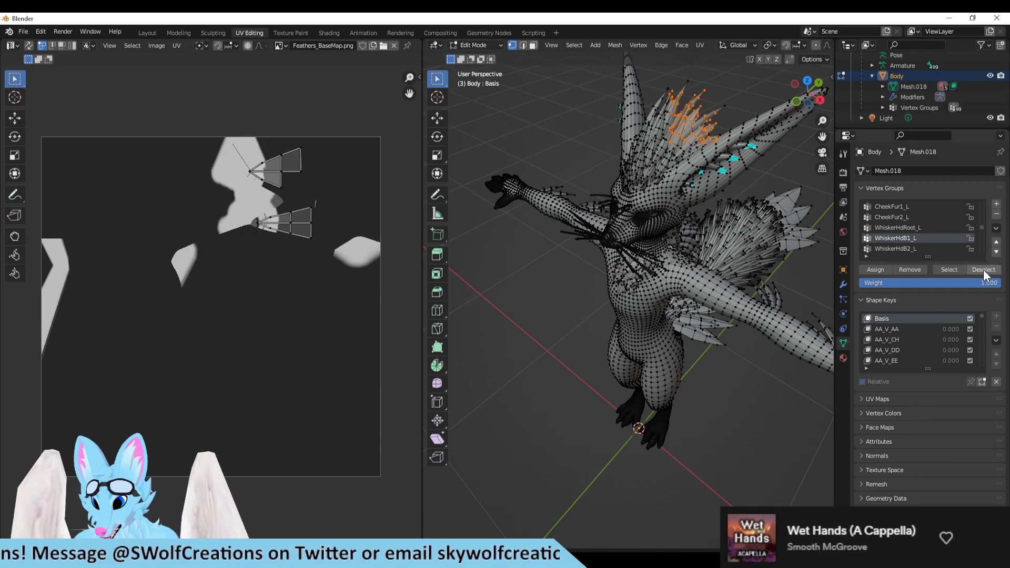
pyautogui.click(674, 429)
# Find the Fthr_UpArm1_L vertex group and select its vertices on the arm feathers.
pyautogui.scroll(-5, 936, 226)
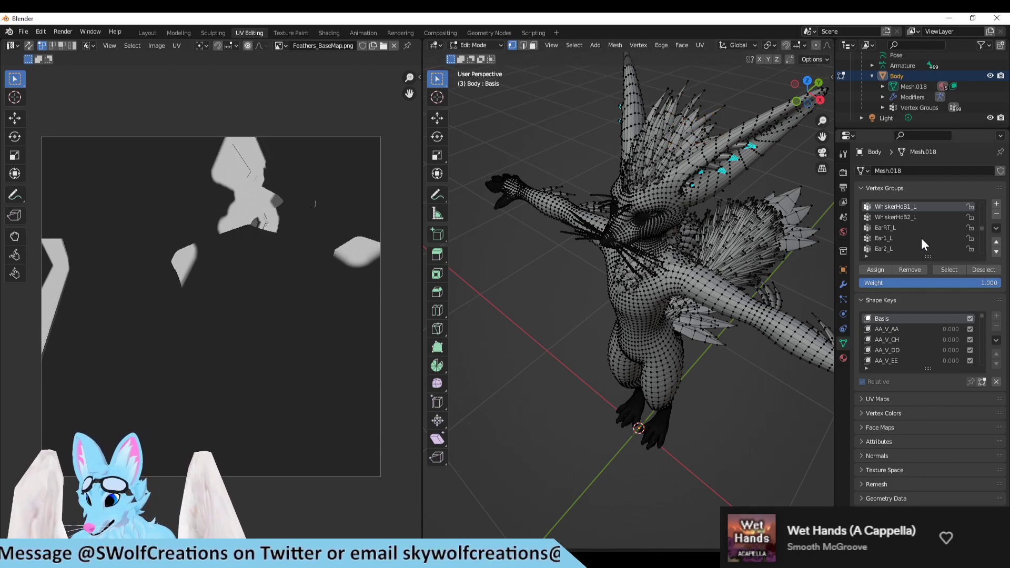
pyautogui.scroll(-6, 920, 237)
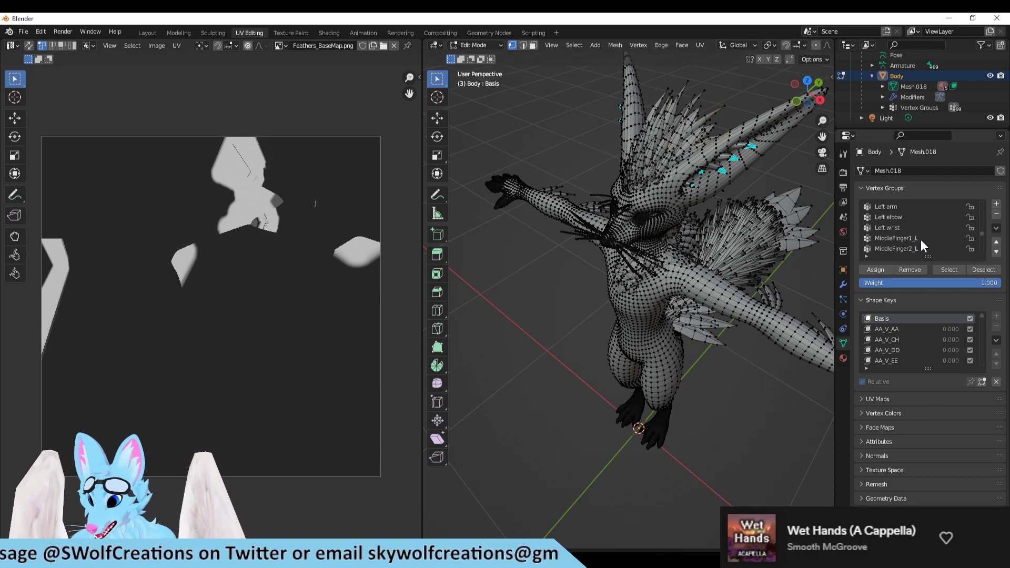
pyautogui.scroll(-8, 921, 242)
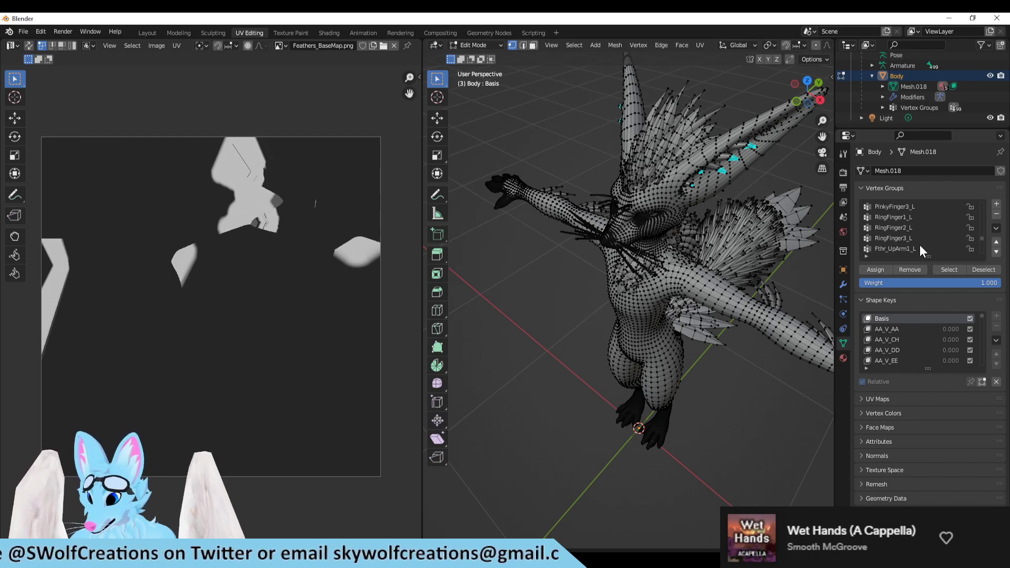
pyautogui.click(911, 228)
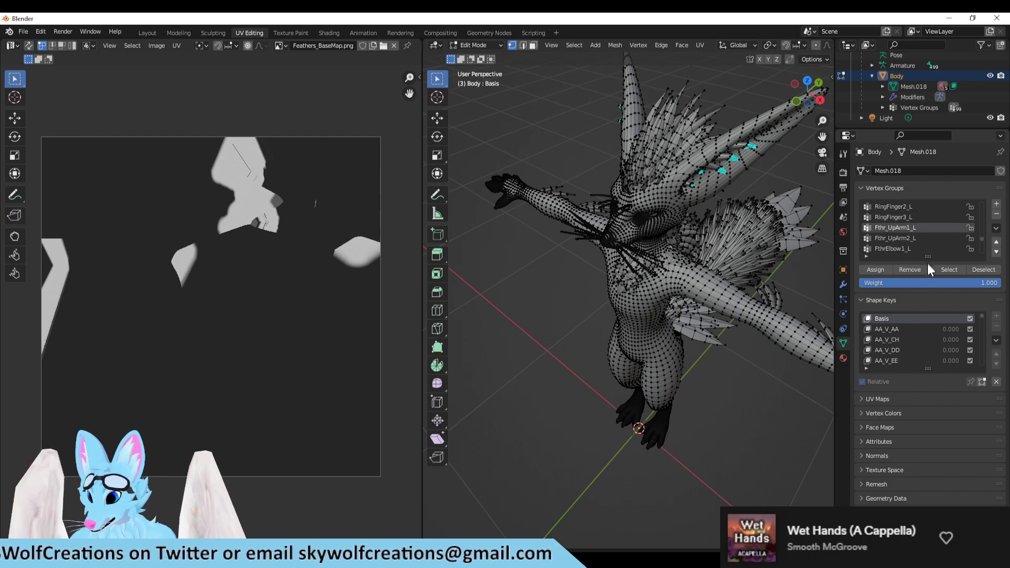
pyautogui.click(954, 269)
pyautogui.scroll(-1, 651, 248)
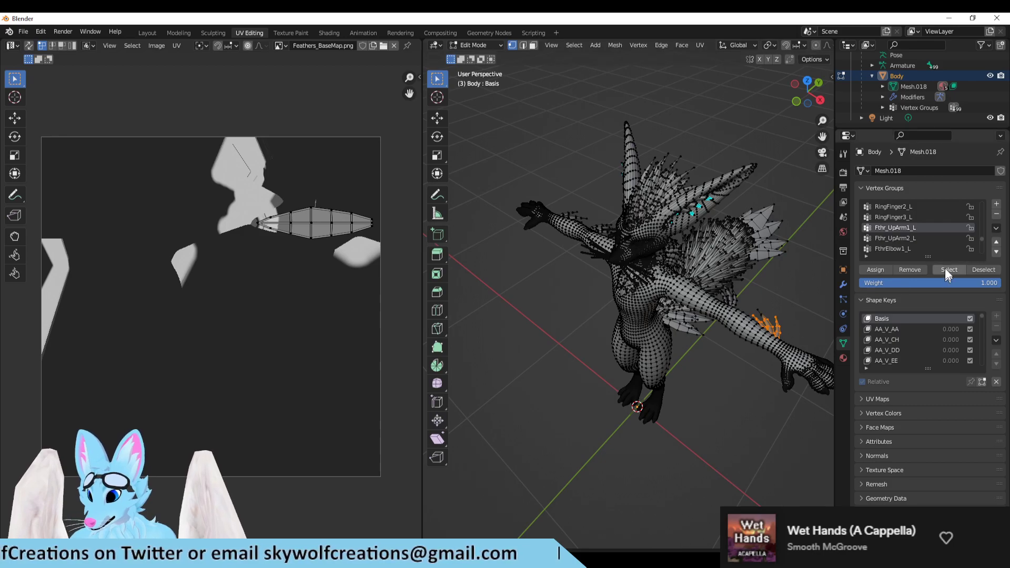
# Go through the Fthr_UpArm2_L, FthrElbow1_L and FthrElbow2_L vertex groups, adding the elbow feather vertices to the selection.
pyautogui.click(908, 238)
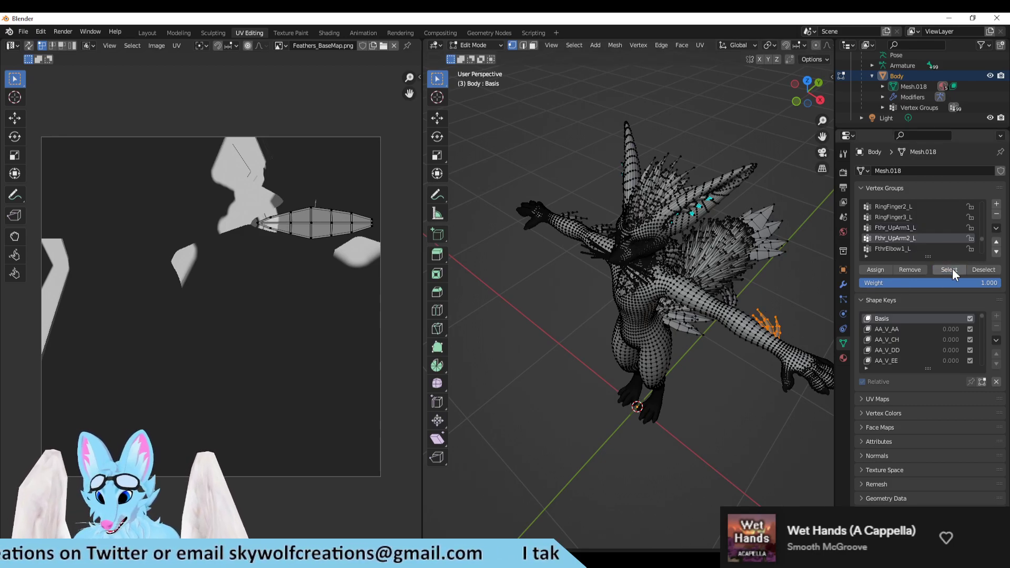
pyautogui.scroll(-3, 724, 310)
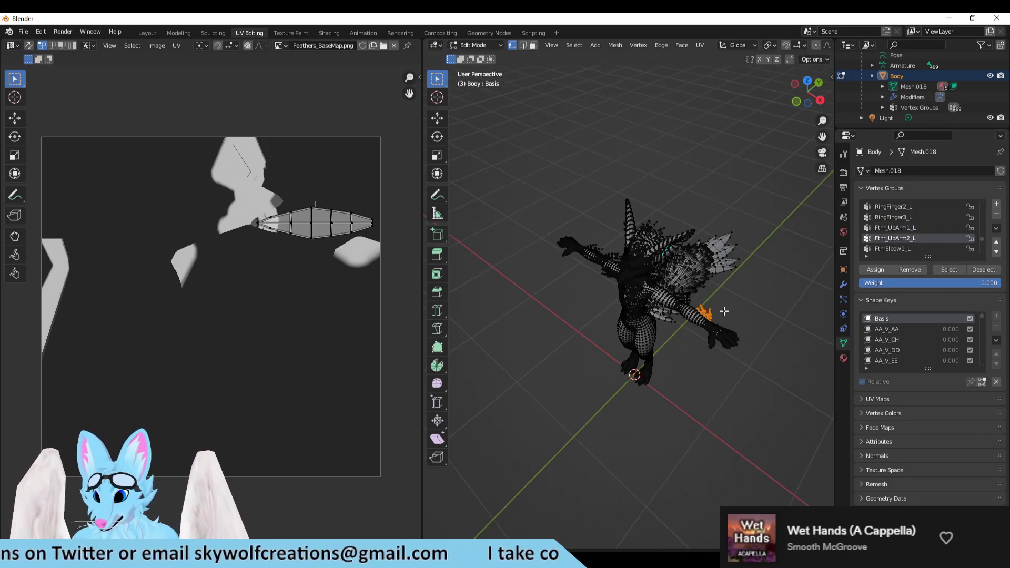
pyautogui.scroll(4, 775, 286)
pyautogui.scroll(-1, 923, 239)
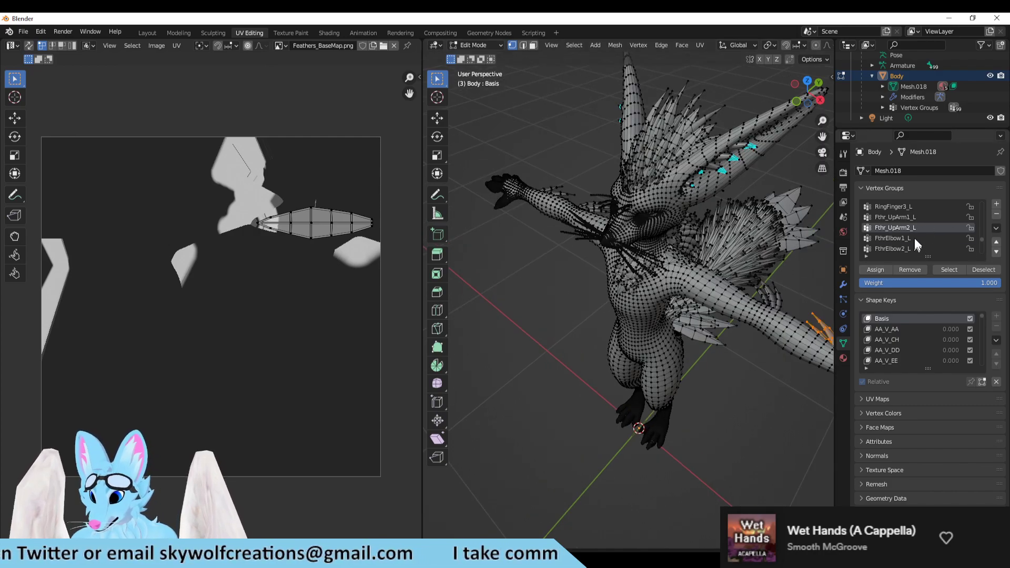
pyautogui.click(914, 239)
pyautogui.click(943, 269)
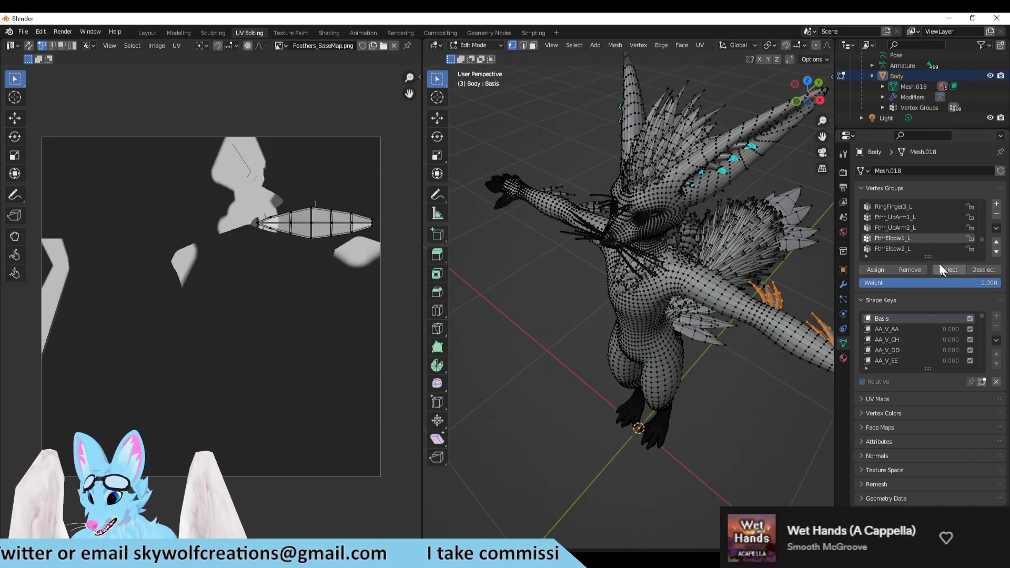
pyautogui.click(899, 248)
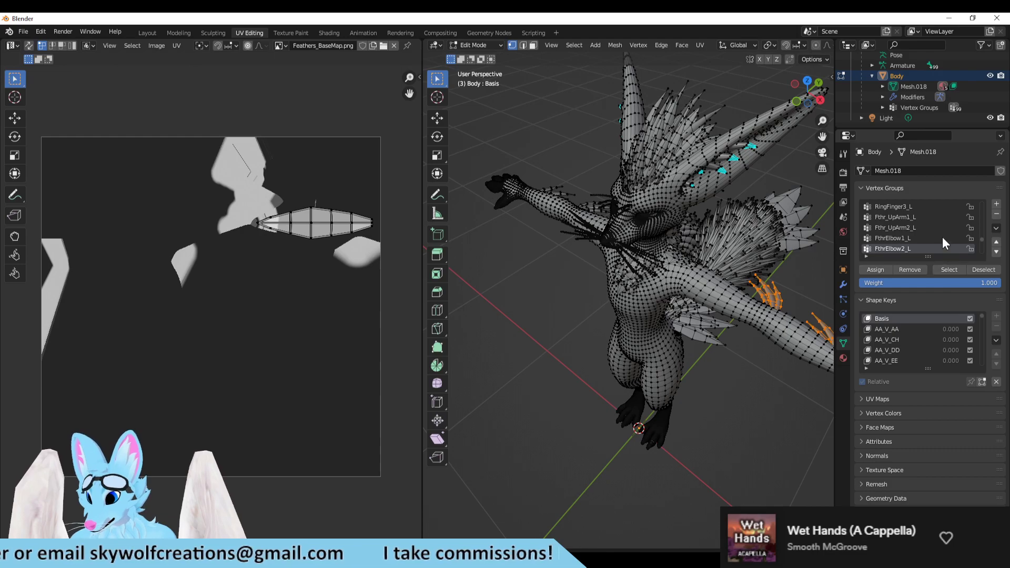
# Select the Breast_L vertex group's vertices to locate them on the chest, and deselect them again.
pyautogui.scroll(-1, 905, 243)
pyautogui.scroll(-1, 915, 251)
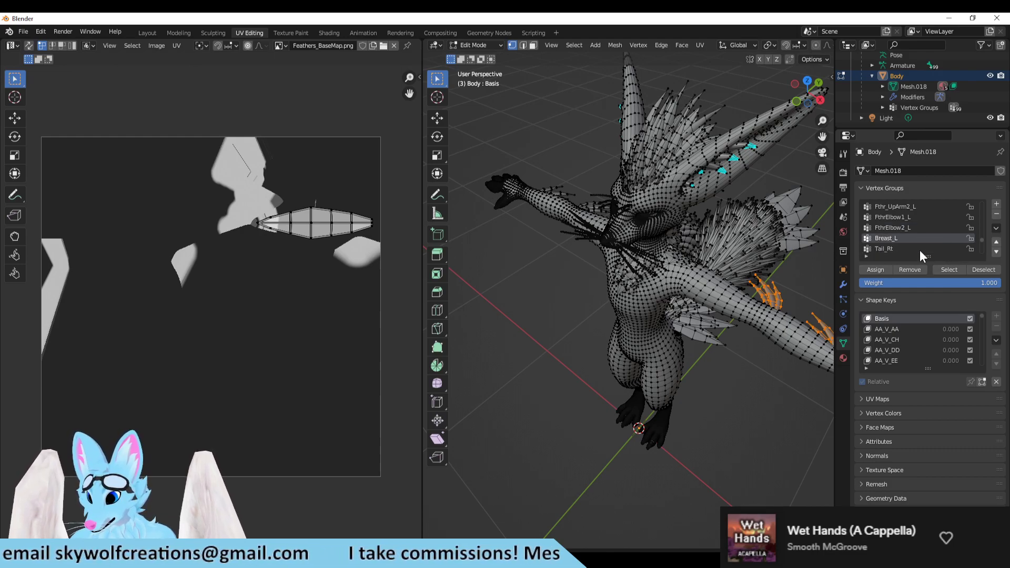
pyautogui.click(955, 269)
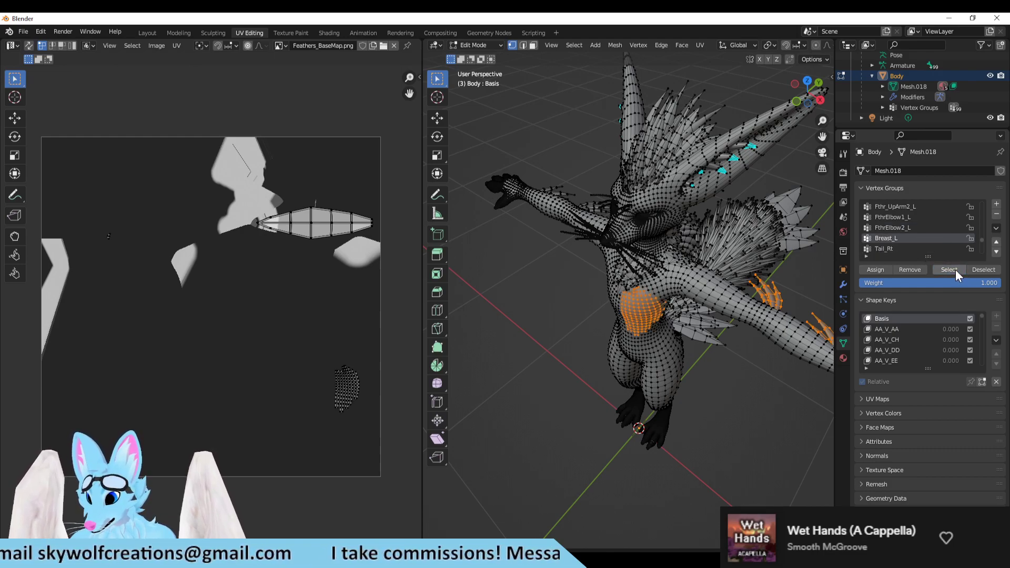
pyautogui.click(983, 269)
# Select the Tail_Rt vertex group's vertices to examine them on the mesh and in the UV layout, and deselect them.
pyautogui.scroll(-1, 923, 242)
pyautogui.click(885, 238)
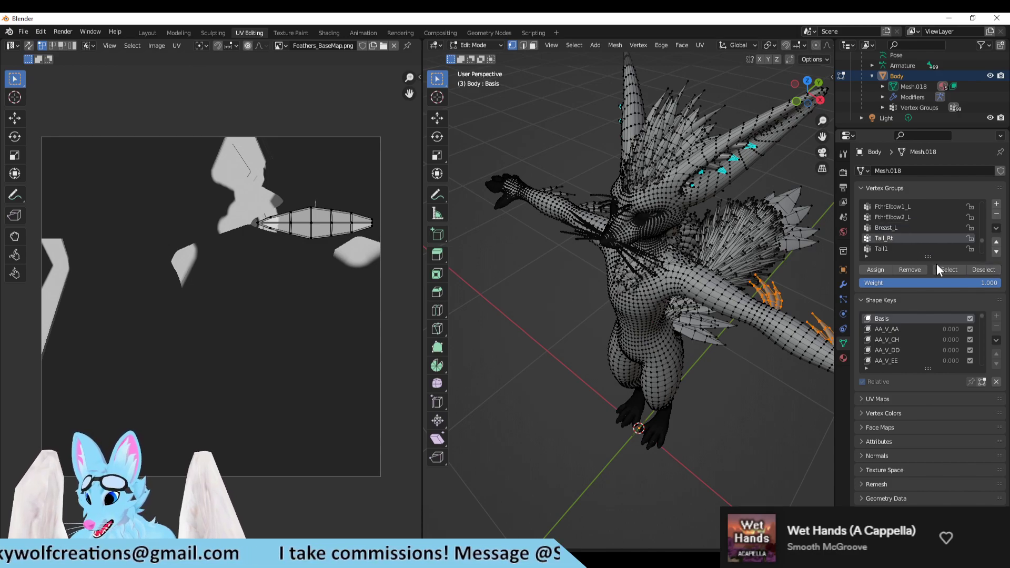
pyautogui.click(942, 269)
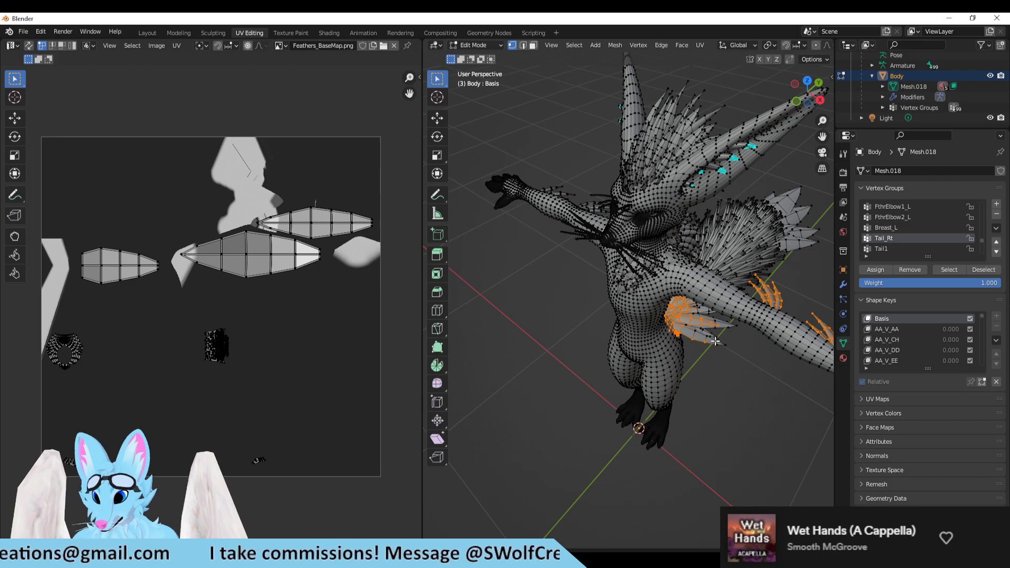
pyautogui.click(970, 268)
# Find the right-side tail tip vertex groups and add the vertices of FthrsTailTip1_R, FthrsTailTip2_R and FthrsTailTip3_R to the selection.
pyautogui.scroll(-4, 914, 233)
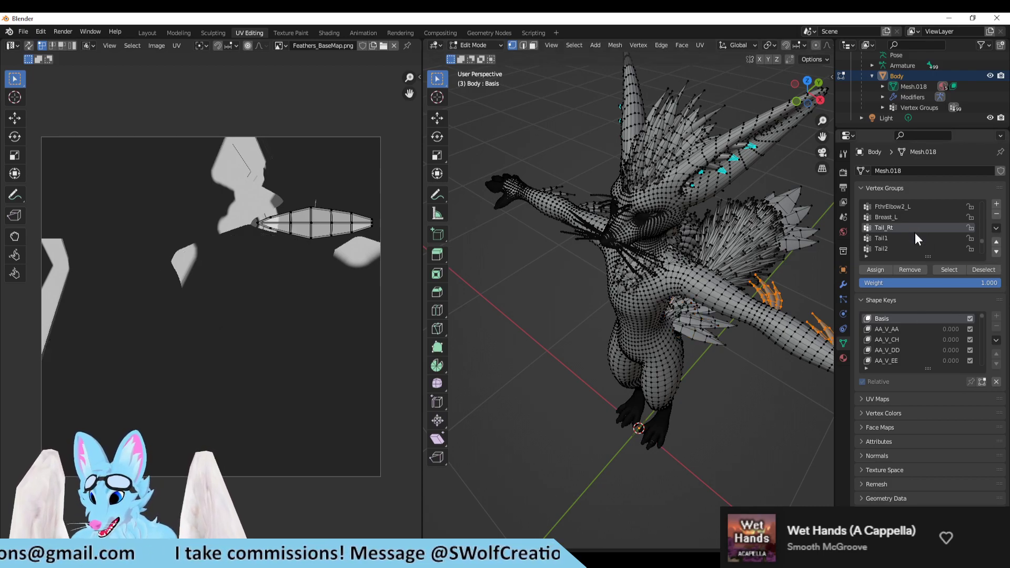
pyautogui.scroll(-1, 913, 231)
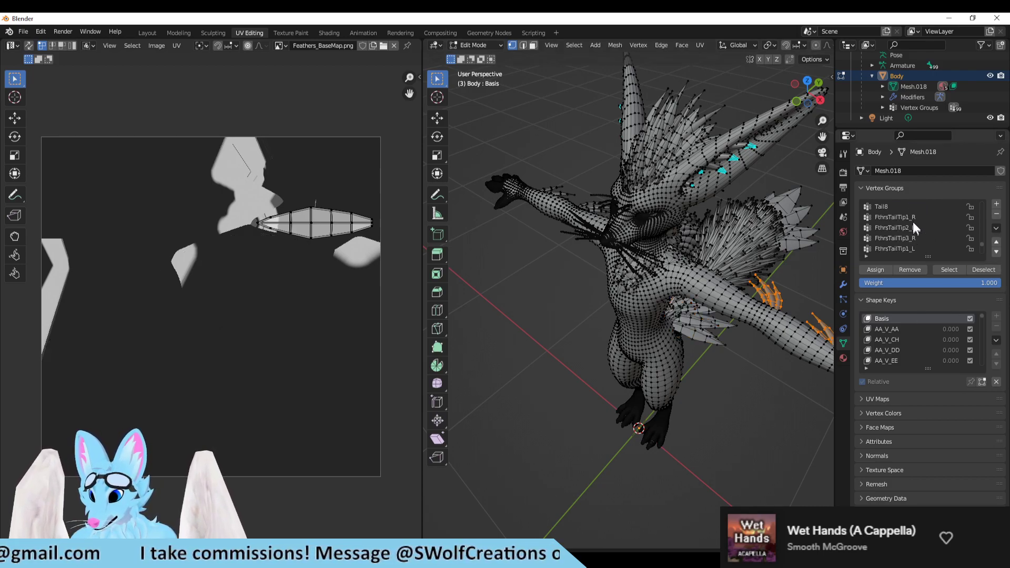
pyautogui.click(948, 269)
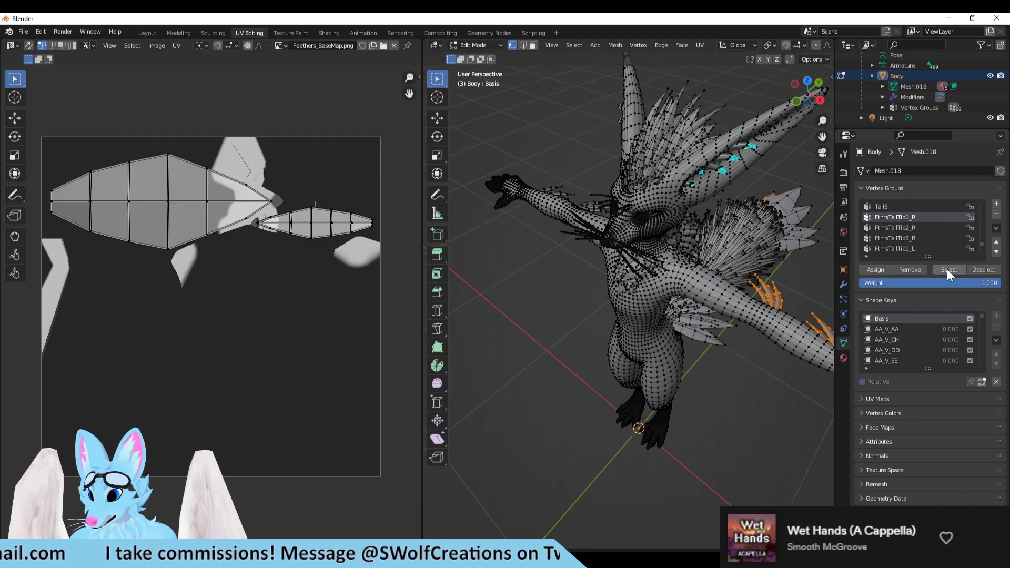
pyautogui.click(912, 228)
pyautogui.click(942, 268)
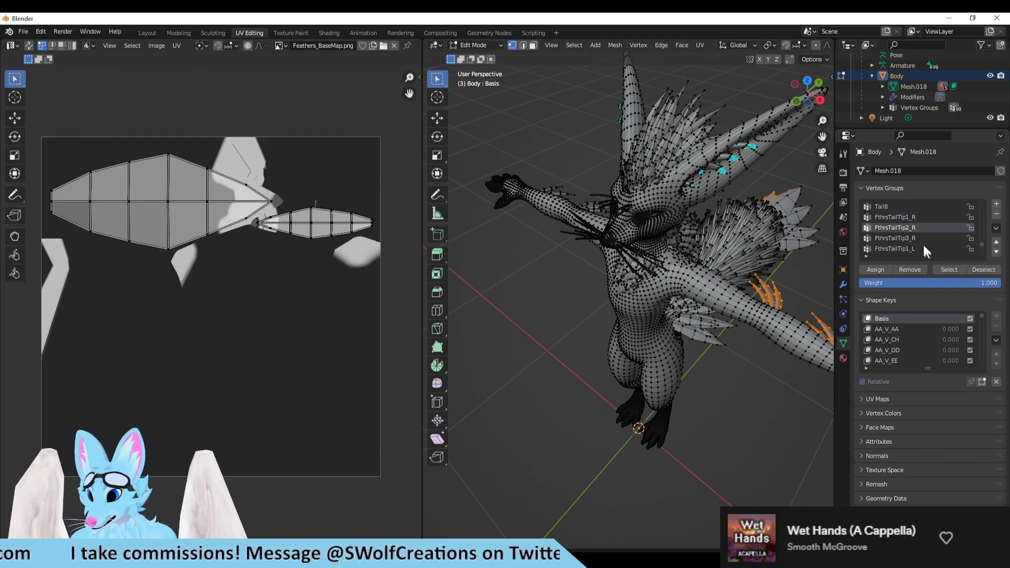
pyautogui.click(921, 240)
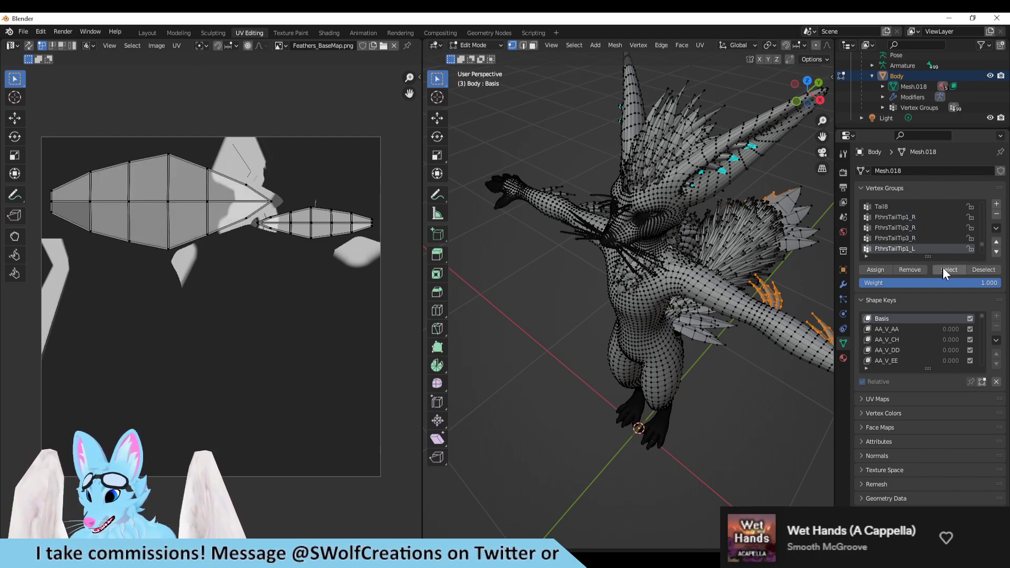
# Add the left tail tip feather vertices in the FthrsTailTip1_L, FthrsTailTip2_L and FthrsTailTip3_L groups to the selection.
pyautogui.click(943, 267)
pyautogui.scroll(-1, 932, 241)
pyautogui.click(924, 248)
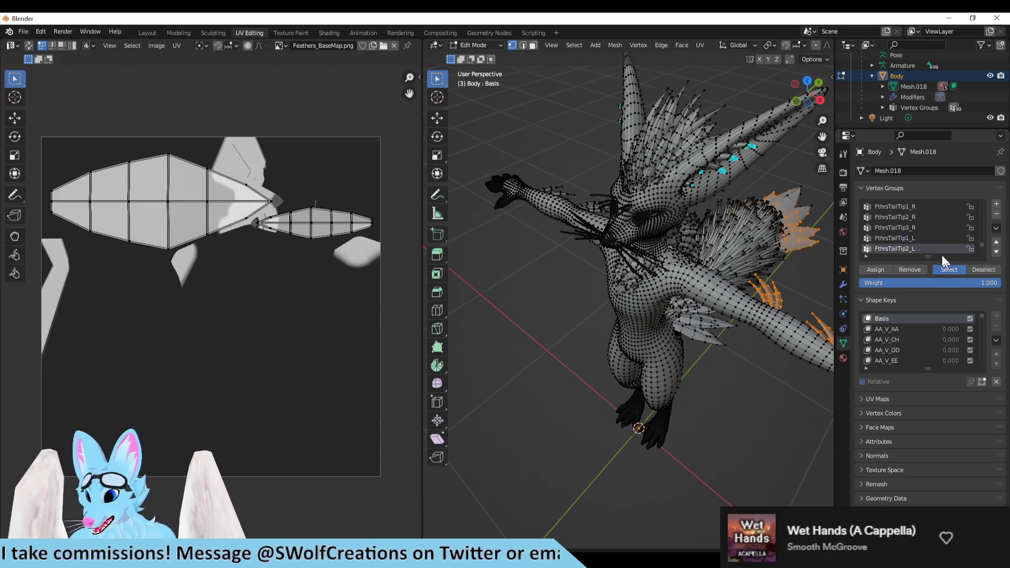
pyautogui.click(943, 267)
pyautogui.scroll(-1, 936, 252)
pyautogui.click(920, 250)
pyautogui.click(945, 267)
# Add the right tail base feather vertices in the FthrTailBase1_R and FthrTailBase2_R groups to the selection.
pyautogui.scroll(-2, 922, 227)
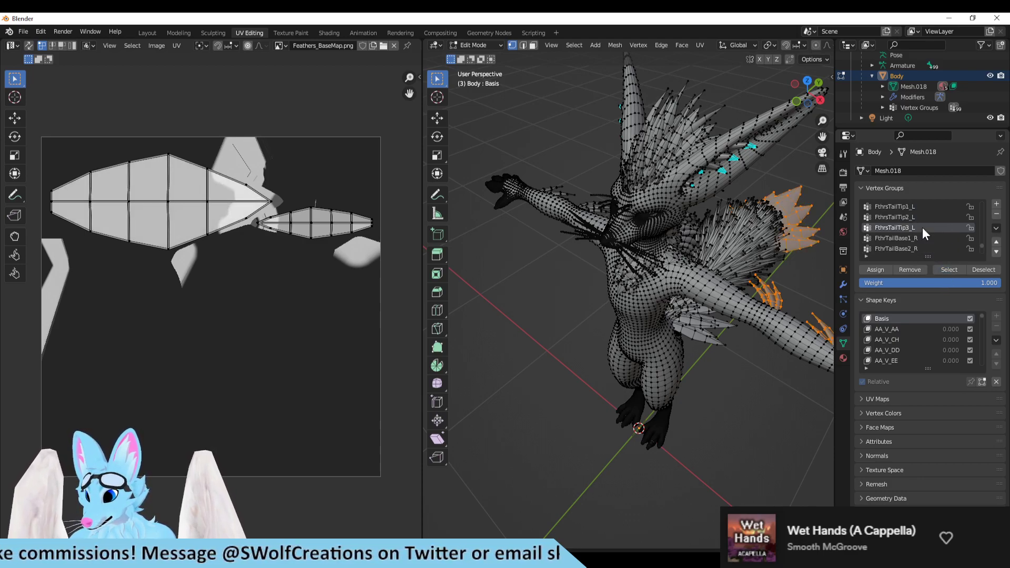
pyautogui.click(915, 238)
pyautogui.click(942, 268)
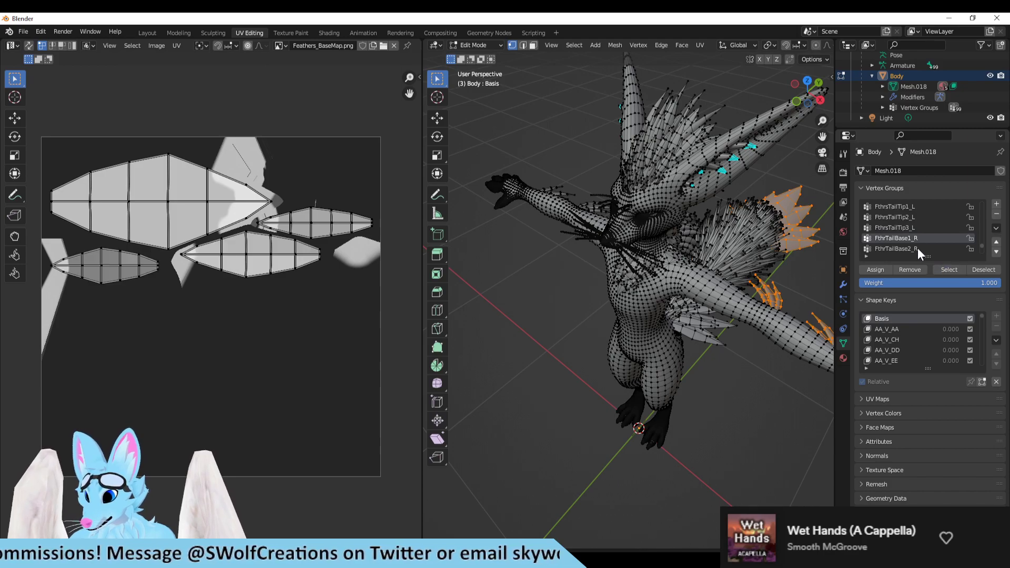
pyautogui.click(917, 248)
pyautogui.scroll(-1, 929, 250)
# Add the middle tail base feather vertices in the FthrTailBasemid1, FthrTailBasemid2 and FthrTailBasemid3 groups to the selection.
pyautogui.scroll(-1, 930, 247)
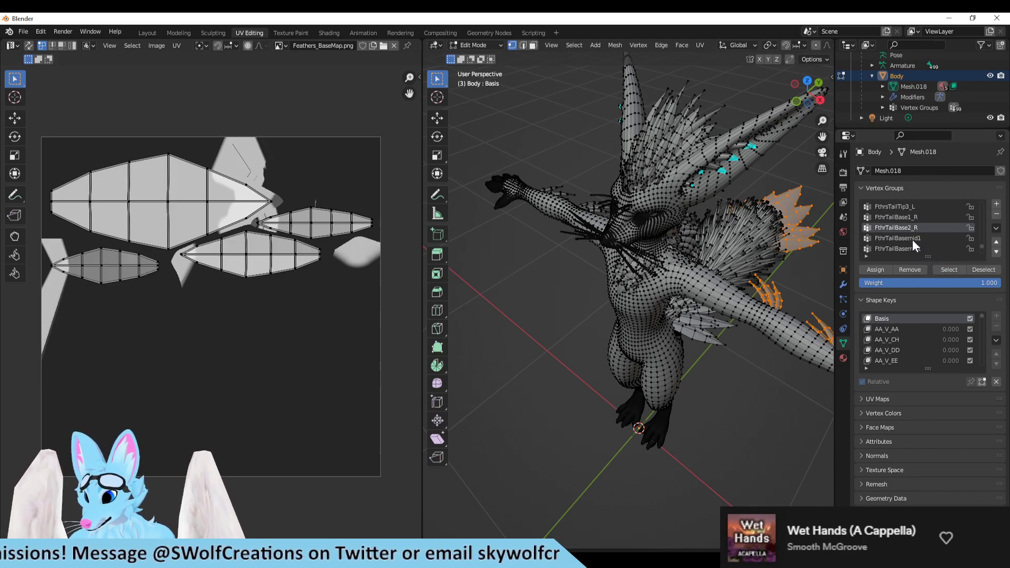
pyautogui.click(911, 237)
pyautogui.click(944, 267)
pyautogui.click(903, 247)
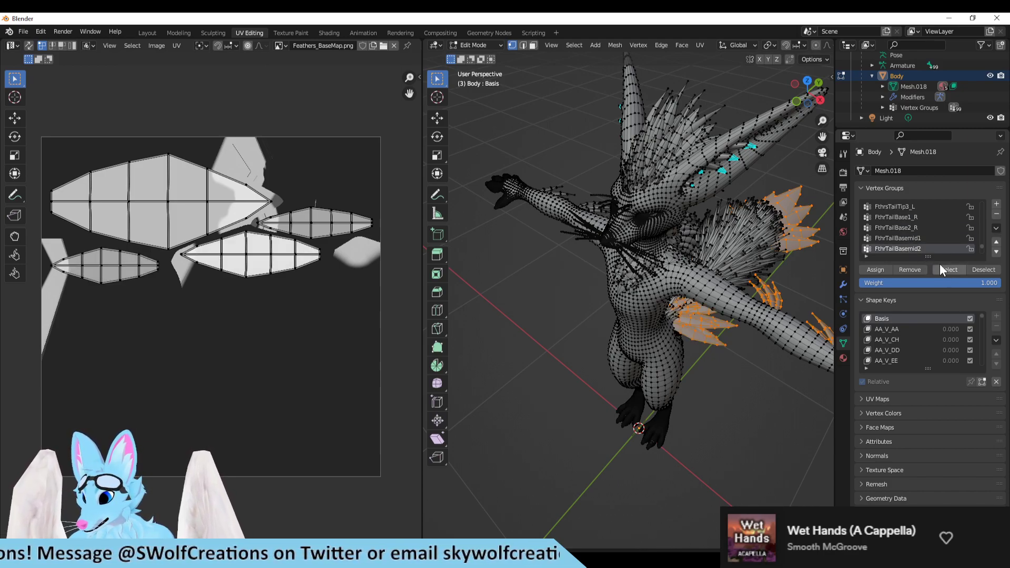
pyautogui.scroll(-2, 929, 248)
pyautogui.click(927, 239)
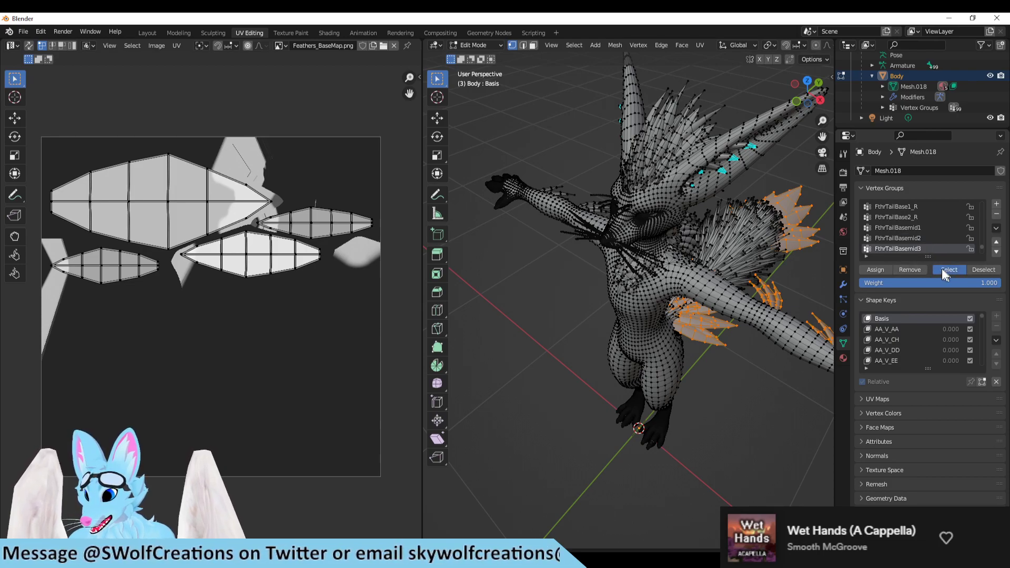
# Add the left tail base feather vertices in the FthrTailBase1_L and FthrTailBase2_L groups to the selection.
pyautogui.scroll(-1, 920, 247)
pyautogui.click(906, 239)
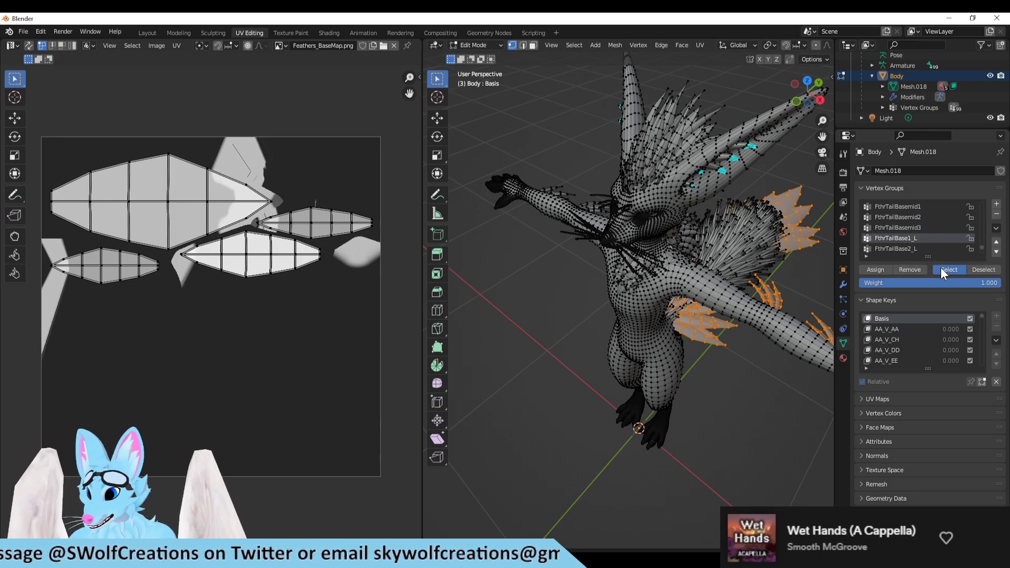
pyautogui.click(907, 248)
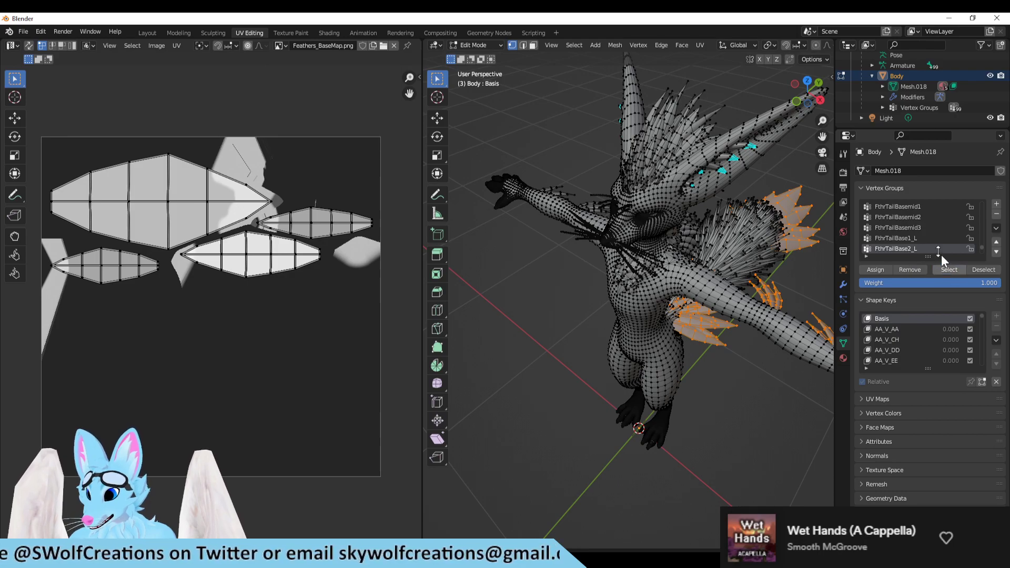
pyautogui.scroll(-1, 913, 243)
# Examine the selected arm and tail feathers from the side of the model and their islands in the UV layout.
pyautogui.moveTo(705, 350); pyautogui.dragTo(761, 312, button='middle')
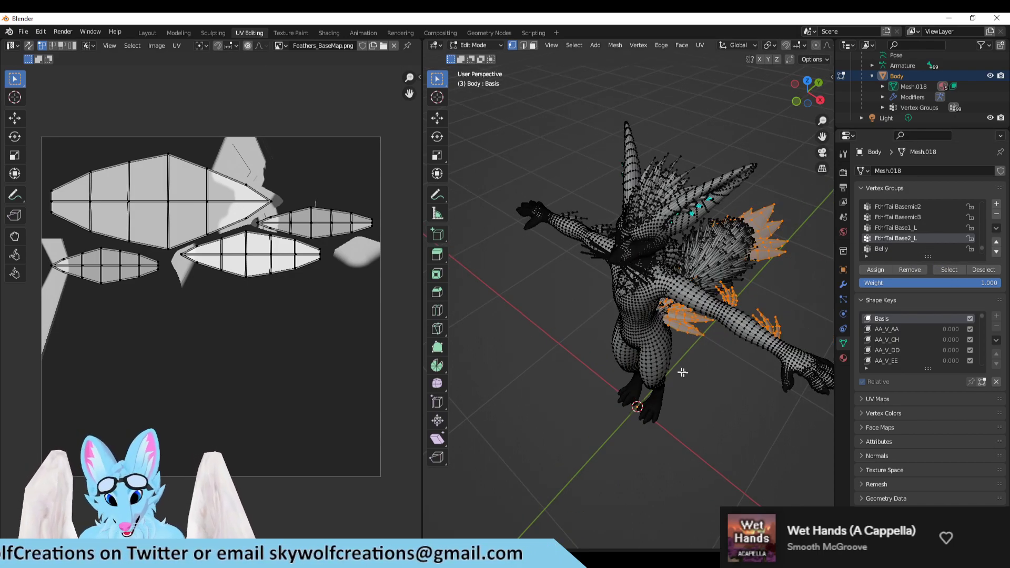
pyautogui.moveTo(745, 371); pyautogui.dragTo(670, 368, button='middle')
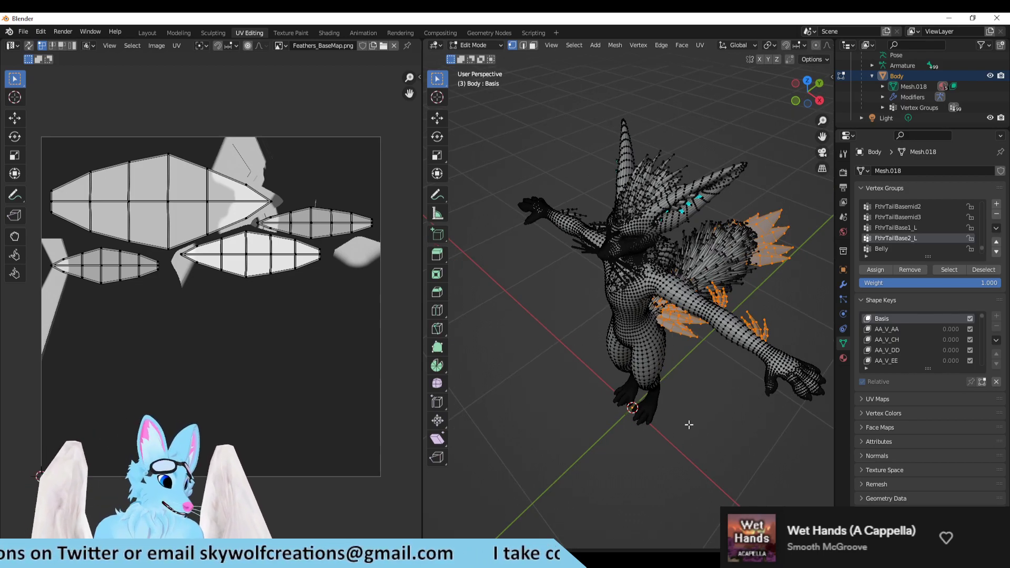
pyautogui.moveTo(748, 412); pyautogui.dragTo(680, 409, button='middle')
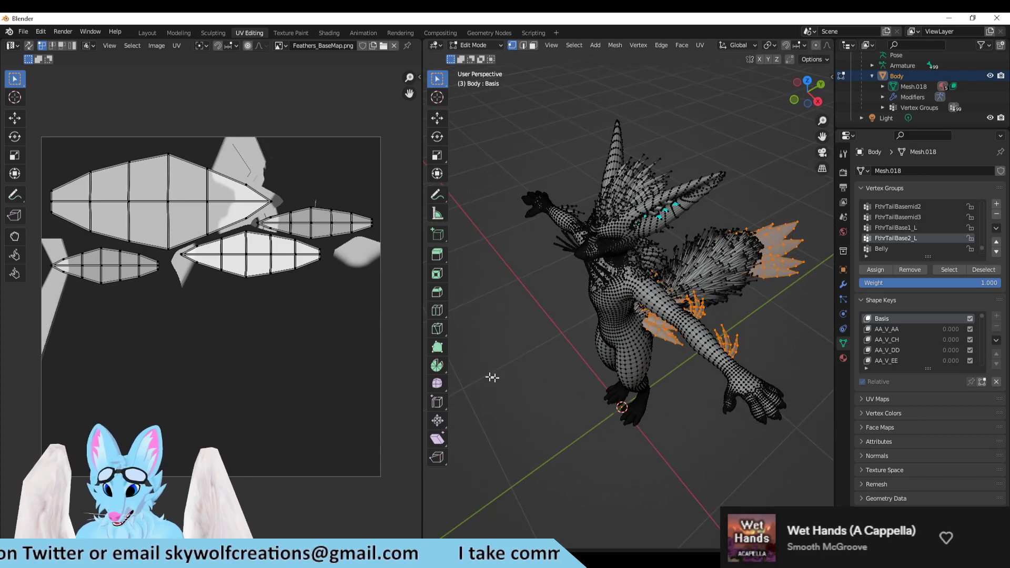
pyautogui.moveTo(518, 450); pyautogui.dragTo(450, 455, button='middle')
pyautogui.moveTo(390, 430); pyautogui.dragTo(326, 421, button='middle')
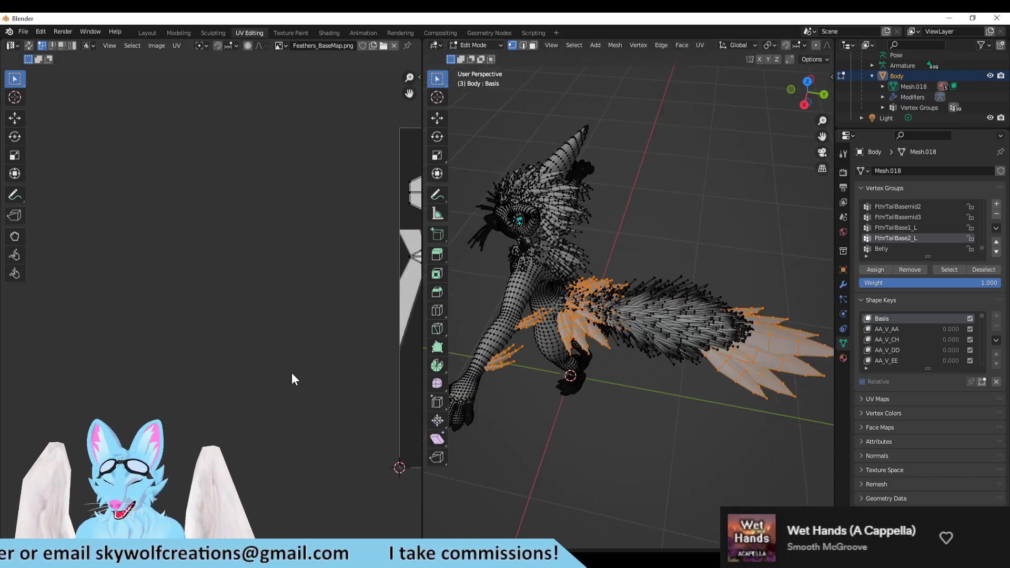
pyautogui.scroll(-6, 210, 330)
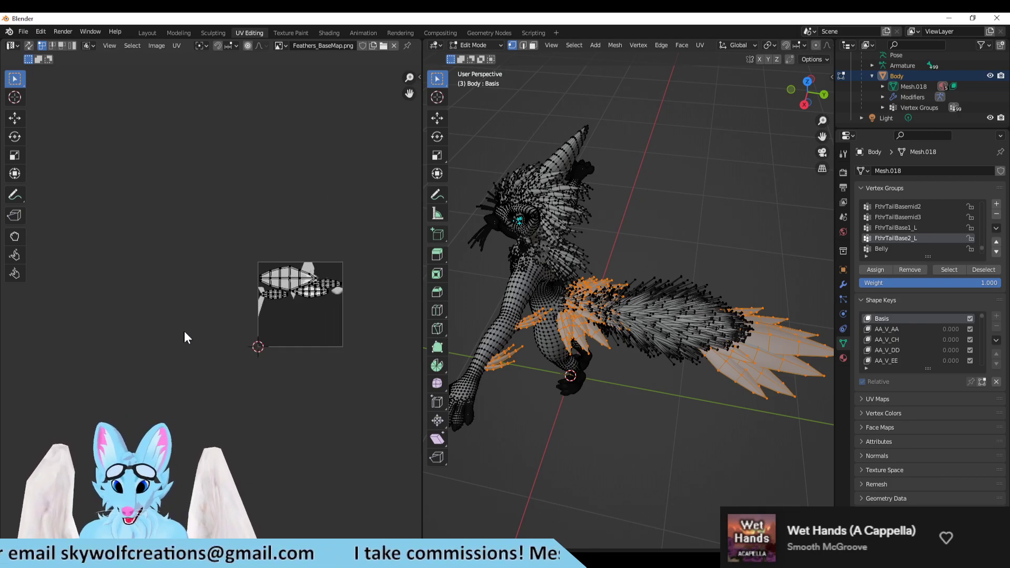
pyautogui.scroll(5, 415, 253)
pyautogui.scroll(-4, 395, 294)
pyautogui.scroll(2, 226, 321)
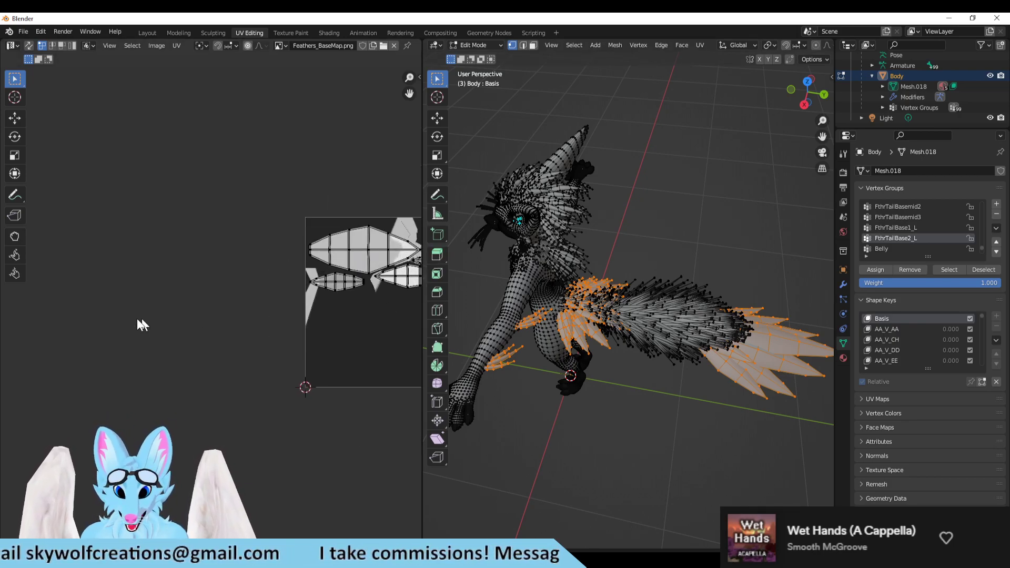
pyautogui.scroll(-2, 660, 410)
pyautogui.scroll(3, 665, 405)
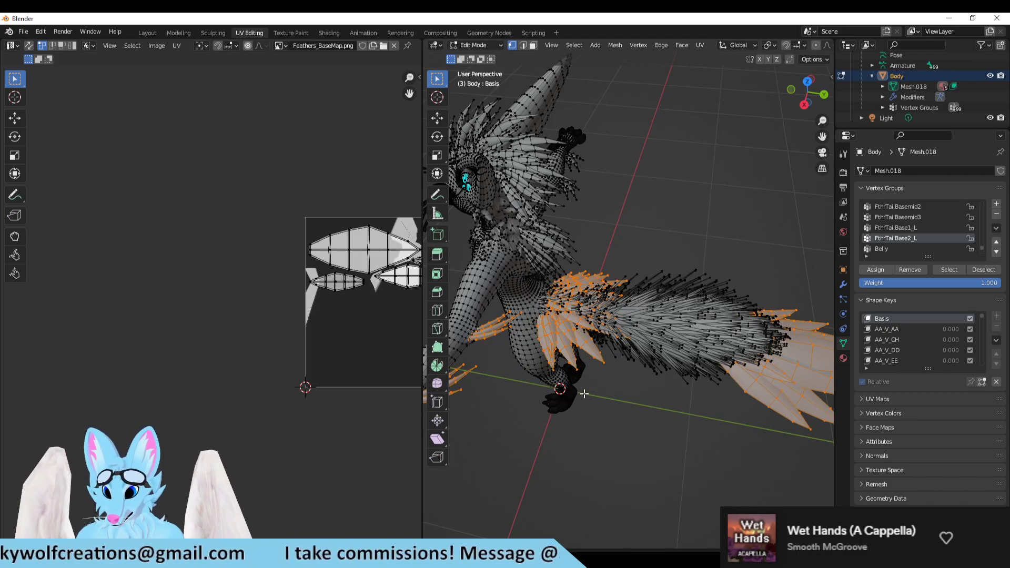
pyautogui.scroll(-1, 619, 412)
# Look through the belly, leg and toe vertex groups for any remaining feather groups.
pyautogui.scroll(-1, 941, 247)
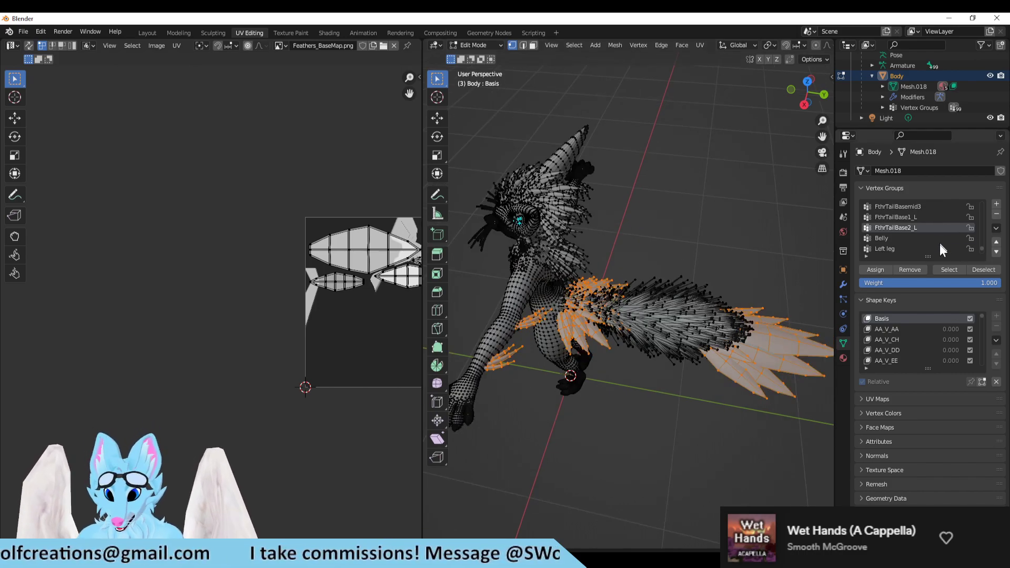
pyautogui.scroll(-6, 940, 245)
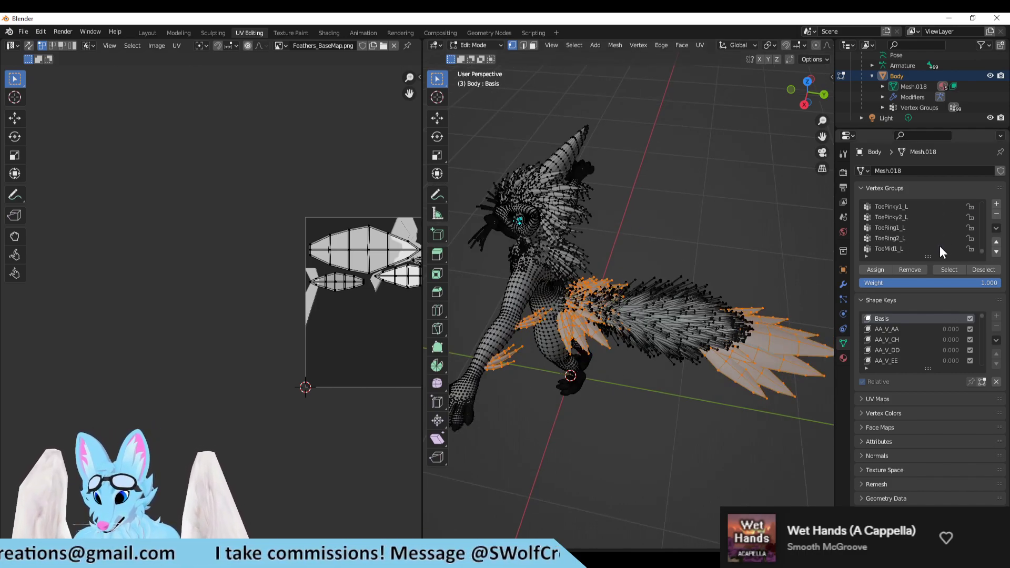
pyautogui.scroll(-3, 939, 249)
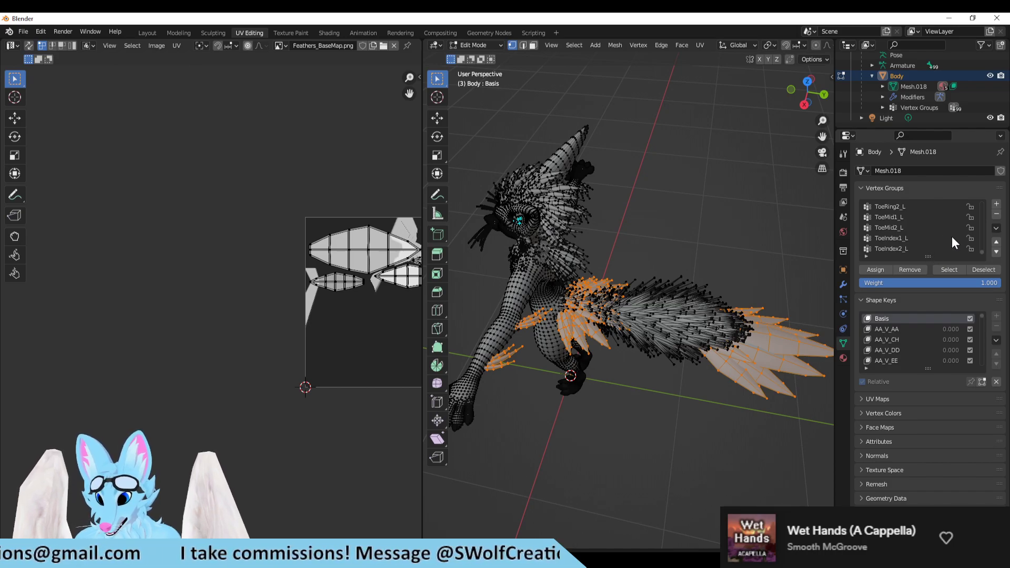
pyautogui.scroll(3, 951, 235)
pyautogui.scroll(2, 742, 268)
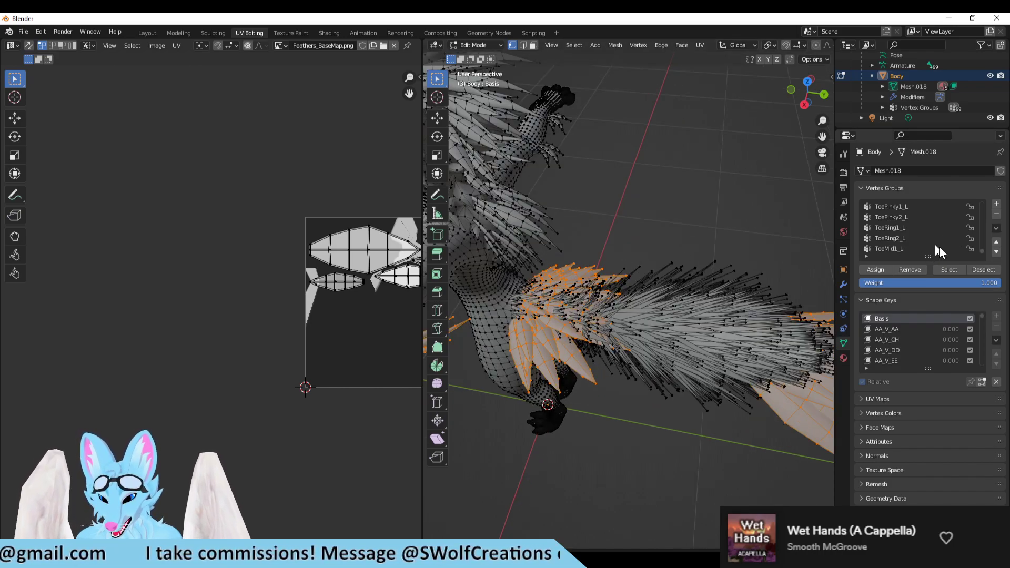
pyautogui.scroll(-2, 542, 208)
pyautogui.scroll(8, 951, 235)
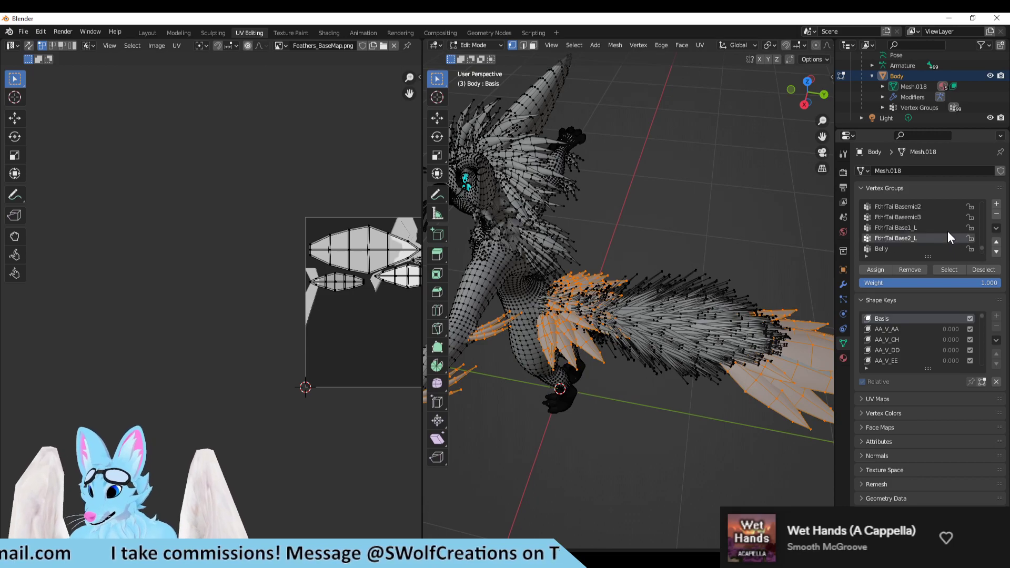
# Find the HairFrnt1 and HairFrnt2 vertex groups and add the front hair vertices to the selection.
pyautogui.scroll(5, 941, 228)
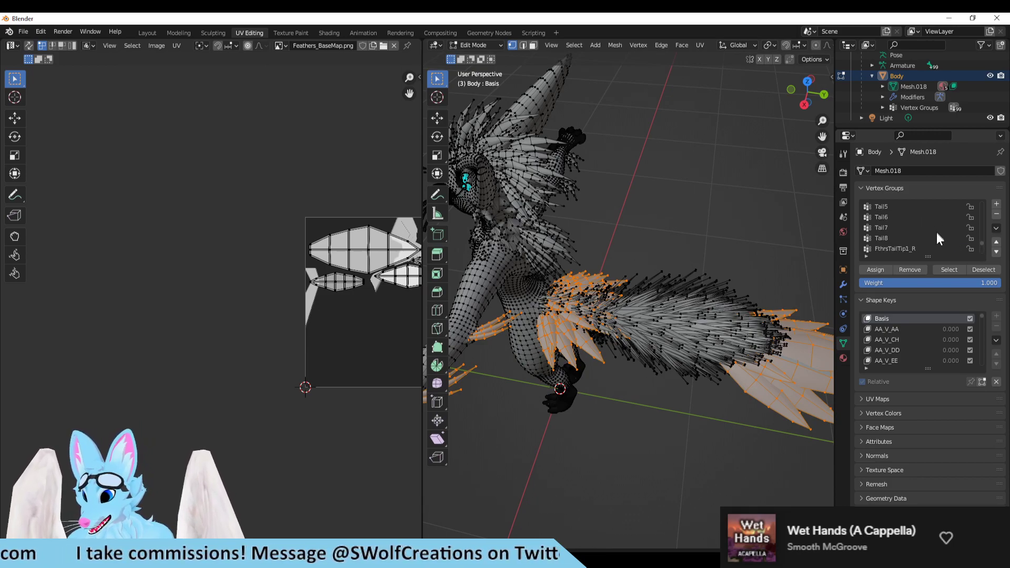
pyautogui.scroll(8, 933, 232)
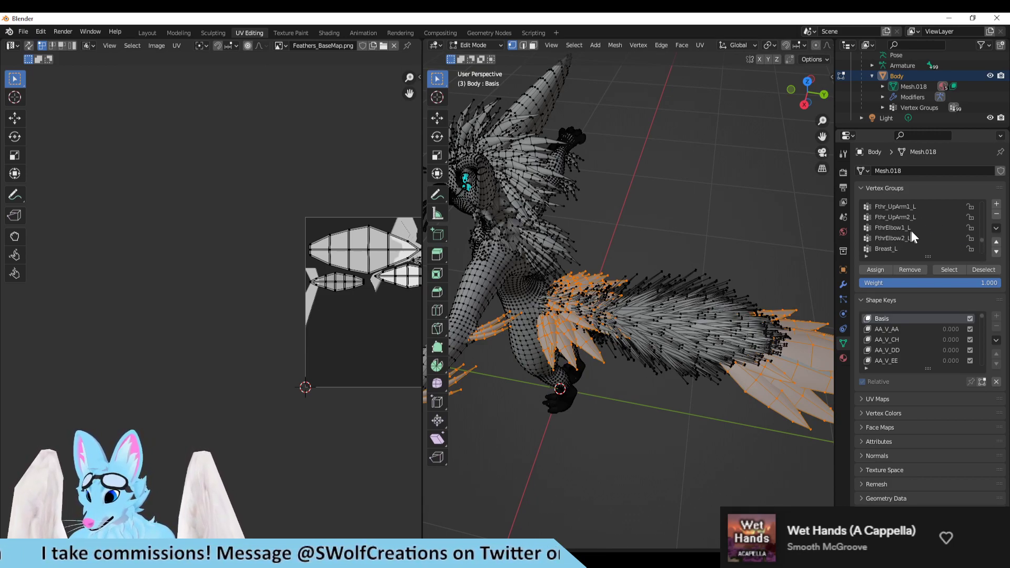
pyautogui.scroll(5, 920, 236)
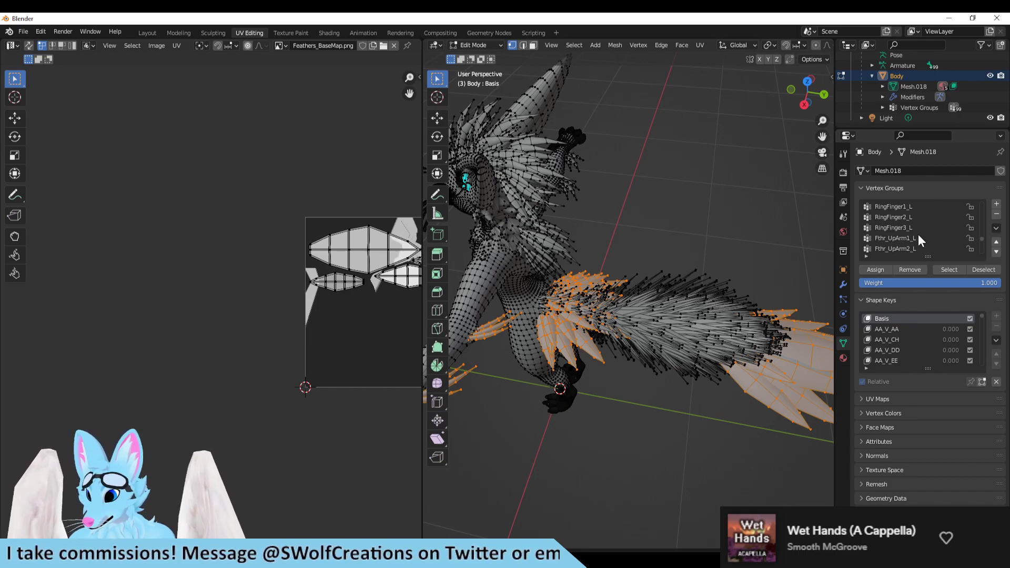
pyautogui.scroll(8, 918, 231)
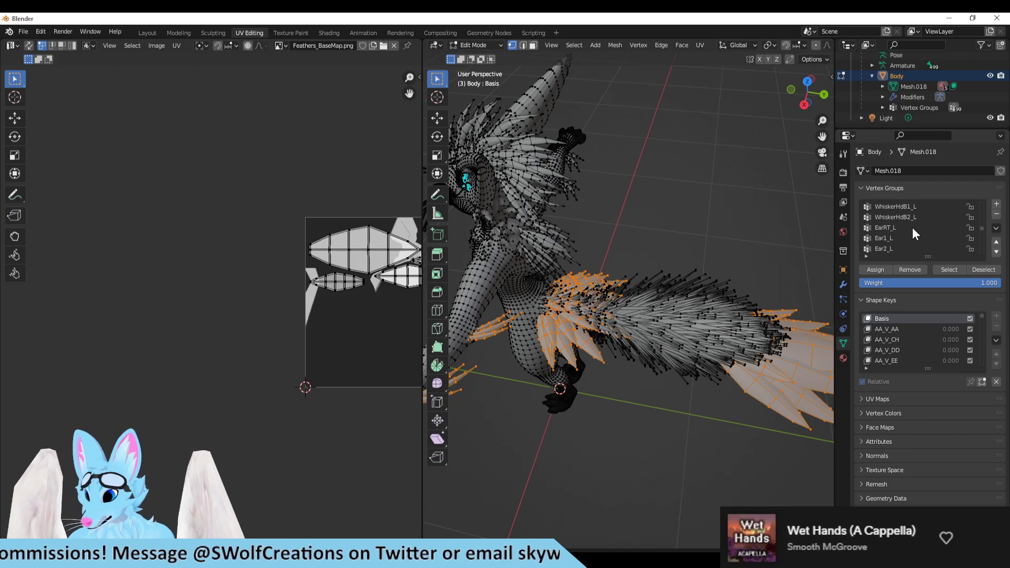
pyautogui.scroll(3, 911, 230)
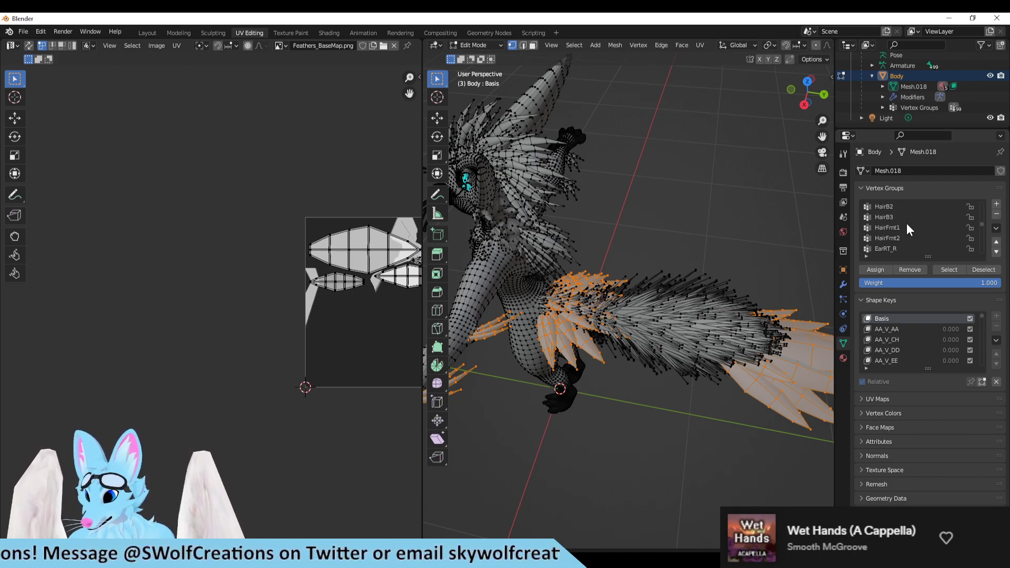
pyautogui.click(899, 227)
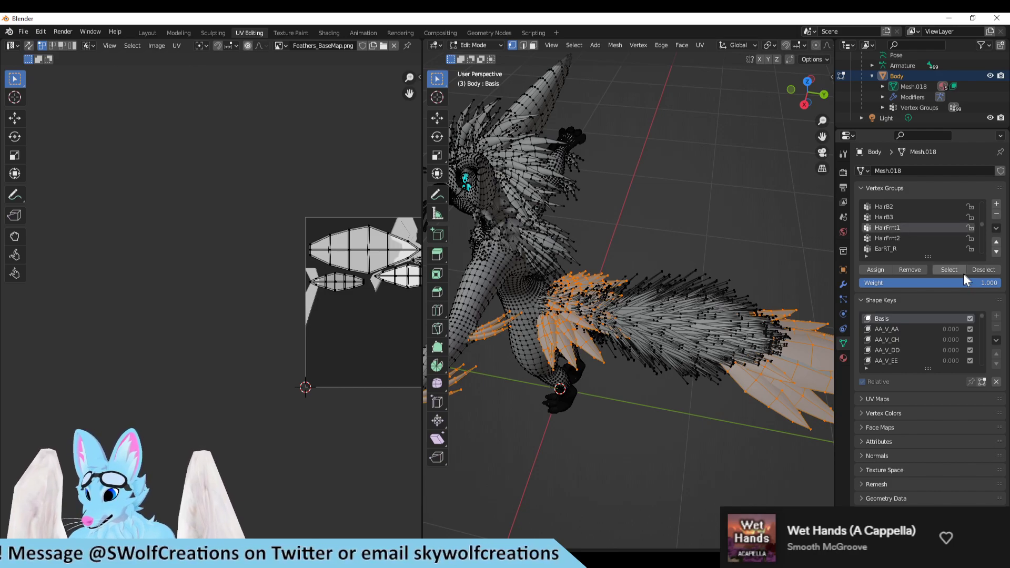
pyautogui.click(948, 270)
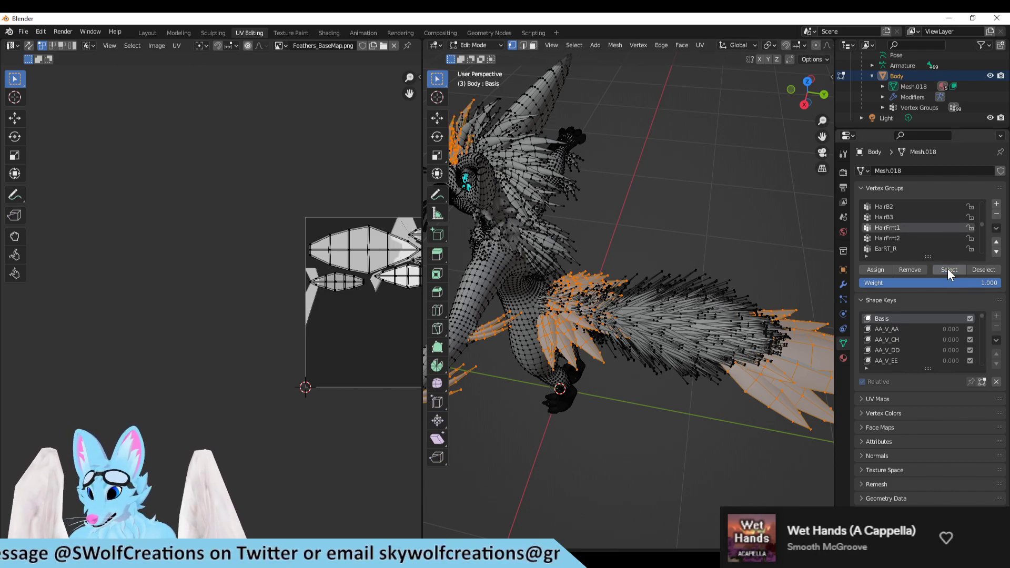
pyautogui.click(902, 238)
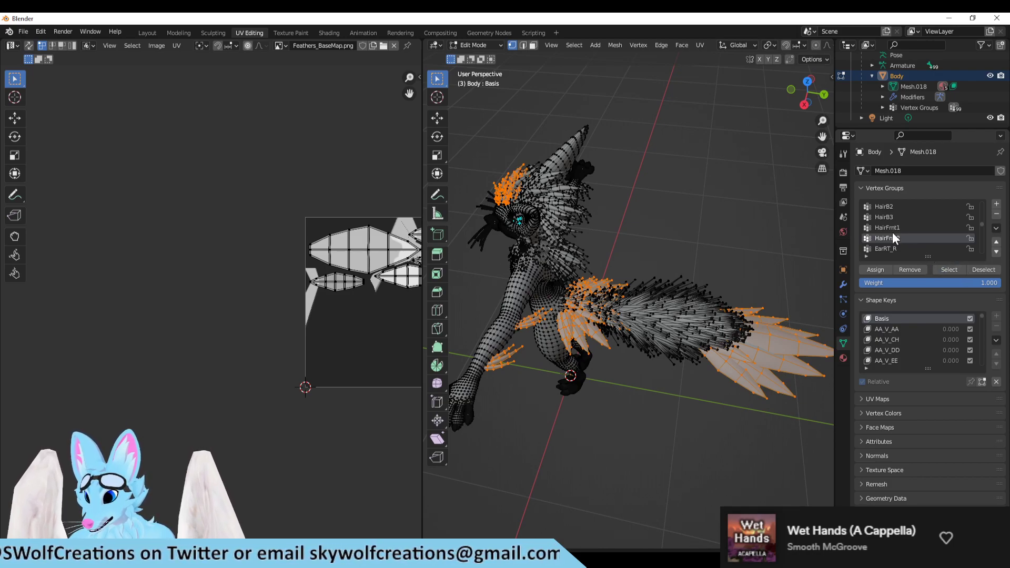
# Add the back hair vertices in the HairB3 and HairB2 vertex groups to the selection.
pyautogui.click(890, 217)
pyautogui.click(949, 269)
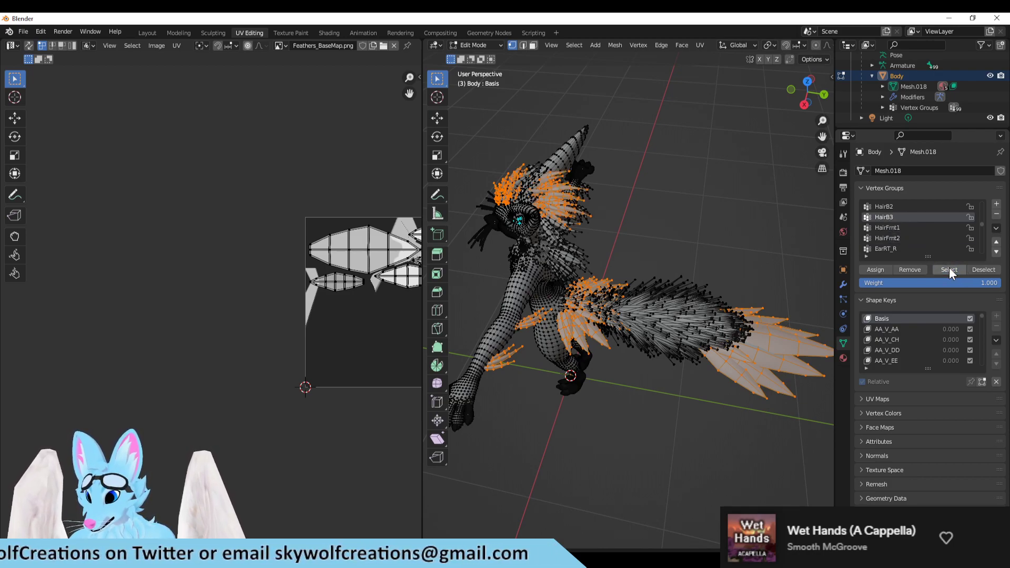
pyautogui.press('Up')
pyautogui.click(946, 269)
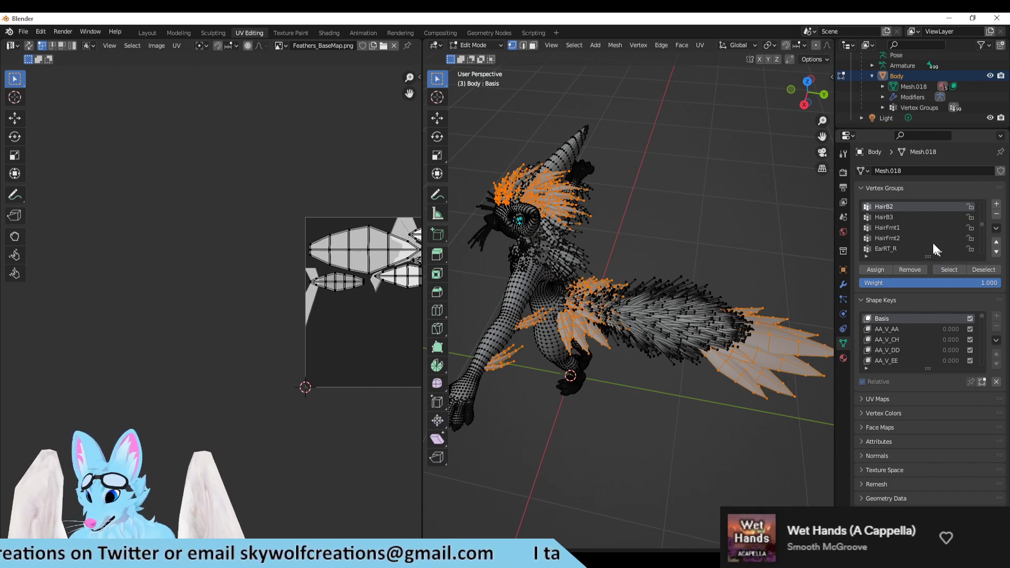
# Add the back hair vertices in the HairB1, BackHairA2 and BackHairA1 vertex groups to the selection.
pyautogui.scroll(1, 930, 238)
pyautogui.click(890, 205)
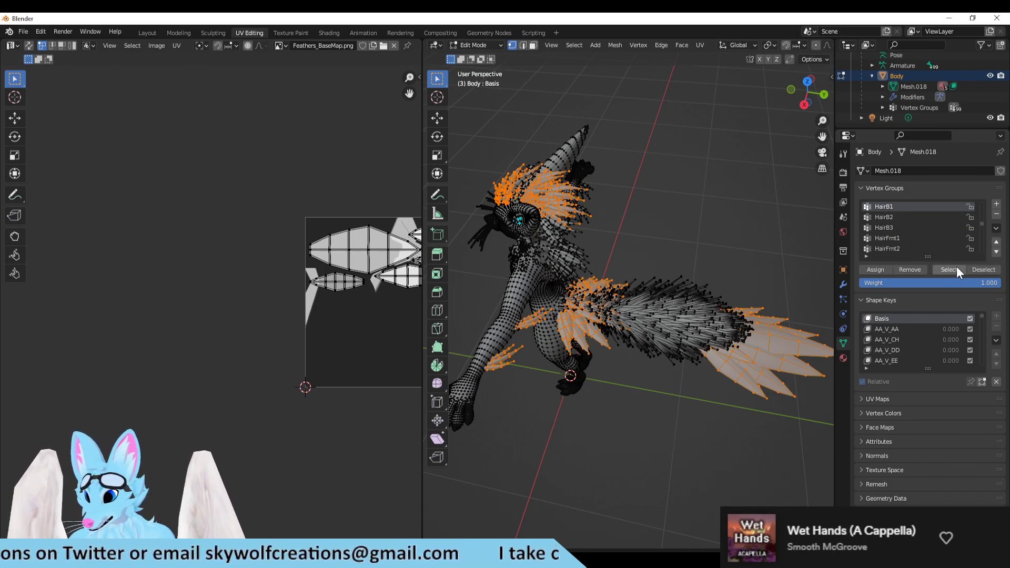
pyautogui.click(954, 268)
pyautogui.scroll(1, 911, 221)
pyautogui.scroll(1, 910, 219)
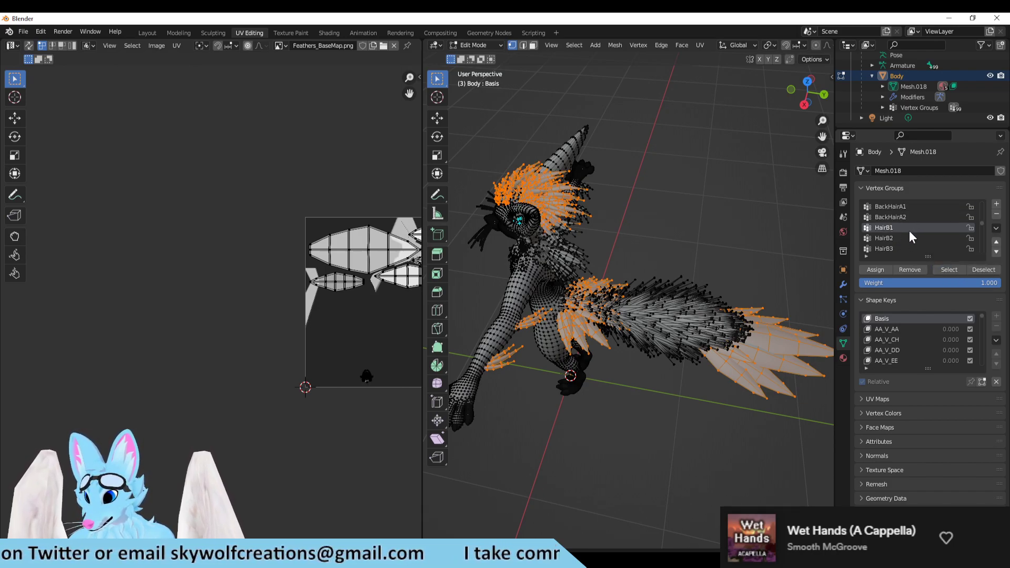
pyautogui.click(907, 218)
pyautogui.click(948, 270)
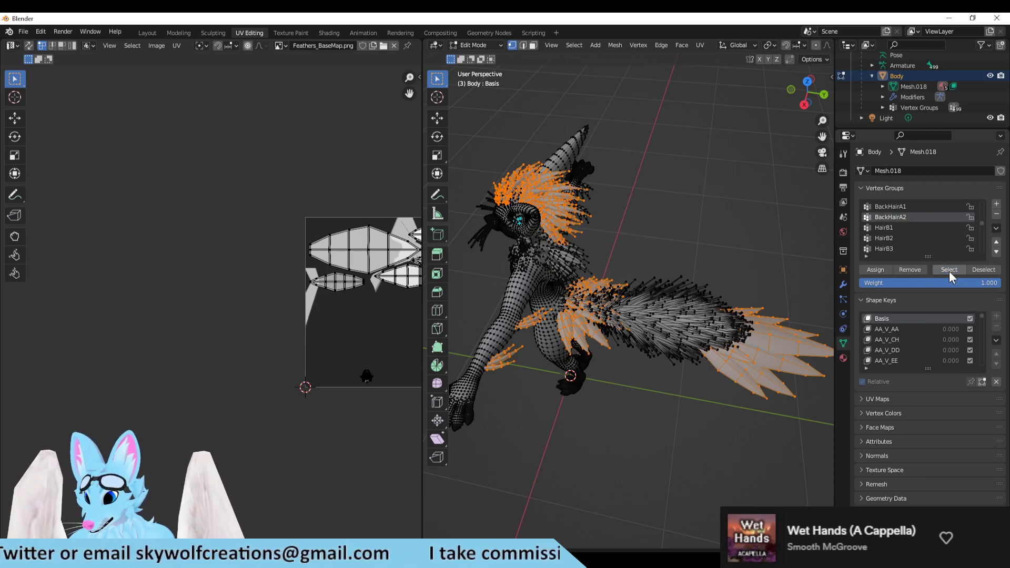
pyautogui.keyDown('ctrl'); pyautogui.scroll(1, 910, 218); pyautogui.keyUp('ctrl')
pyautogui.click(950, 270)
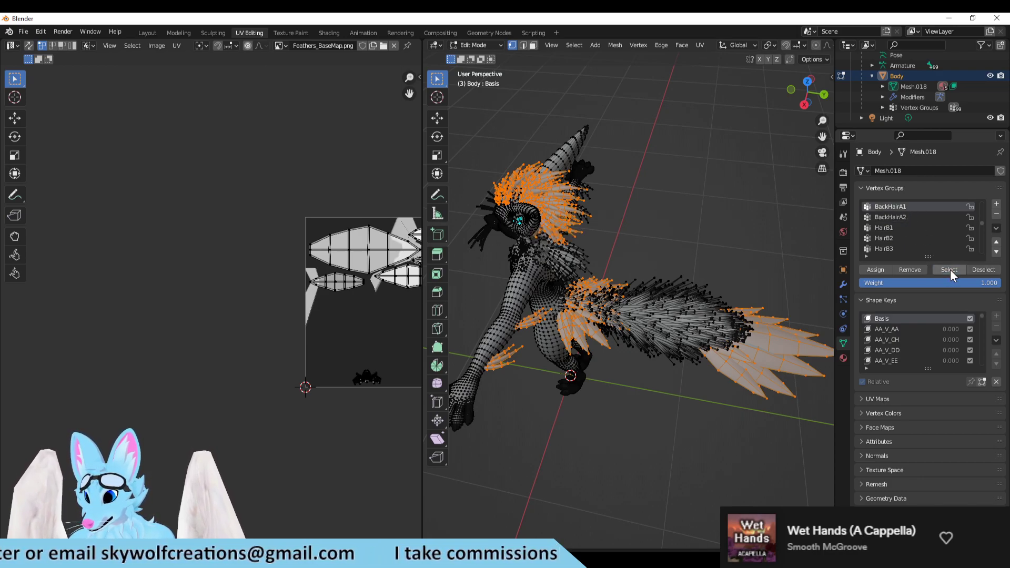
# Add the hair vertices in the HairA2 and HairA1 vertex groups to the selection.
pyautogui.scroll(2, 923, 244)
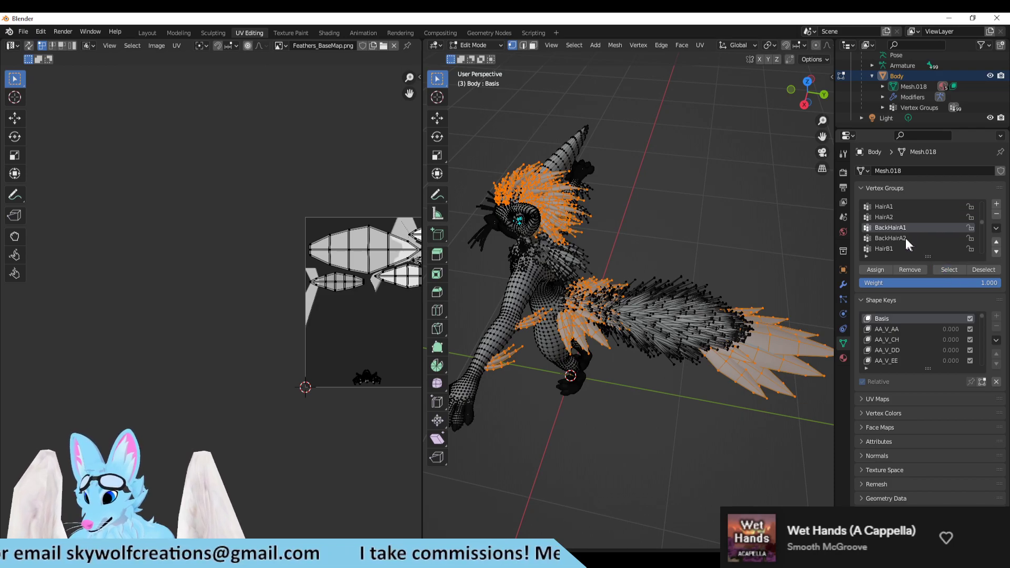
pyautogui.click(897, 217)
pyautogui.click(942, 271)
pyautogui.scroll(1, 923, 246)
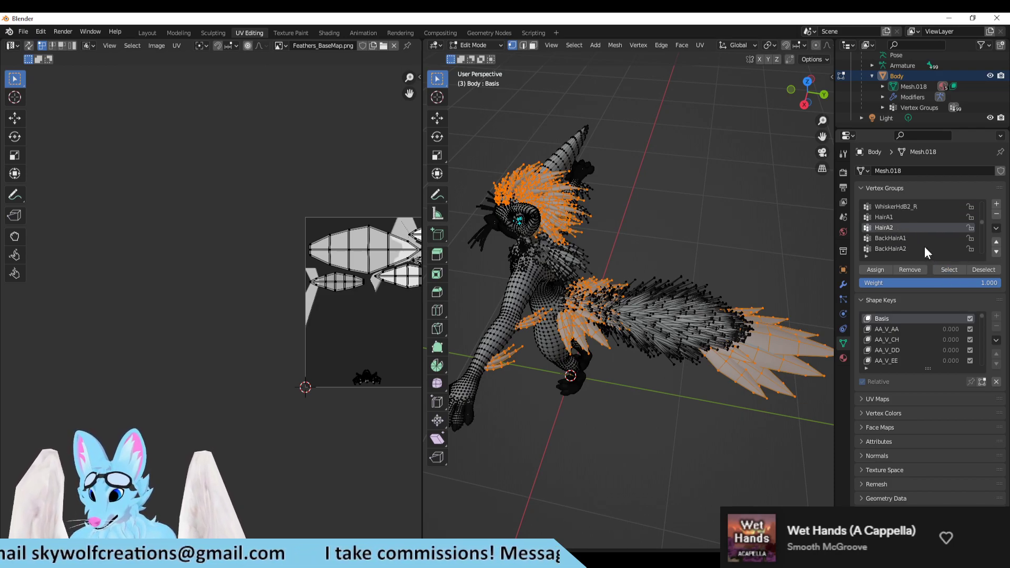
pyautogui.click(892, 217)
pyautogui.click(947, 269)
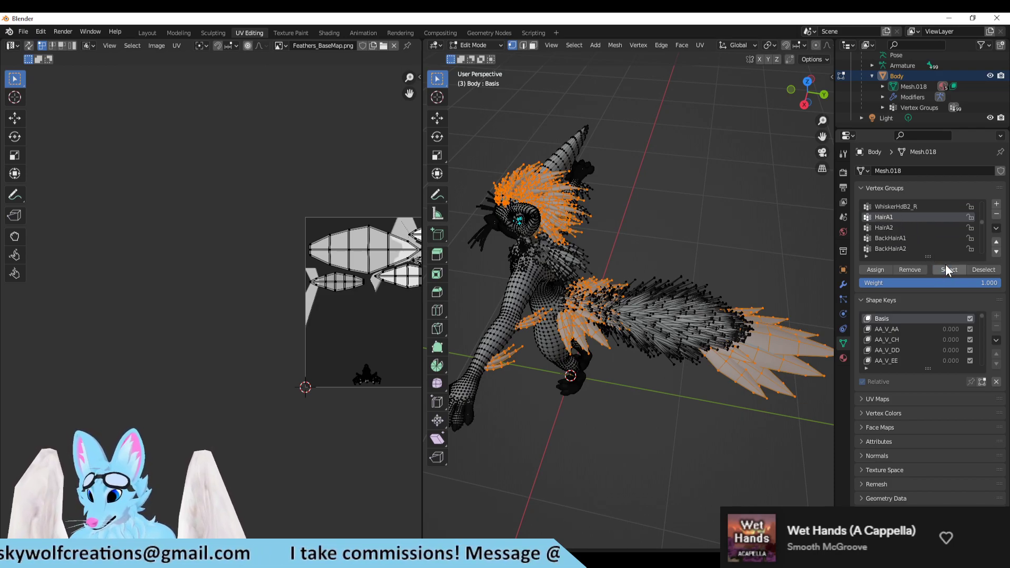
# Examine the islands of the selected feathers and hair in the UV layout.
pyautogui.scroll(-2, 294, 276)
pyautogui.scroll(2, 353, 274)
pyautogui.scroll(2, 336, 290)
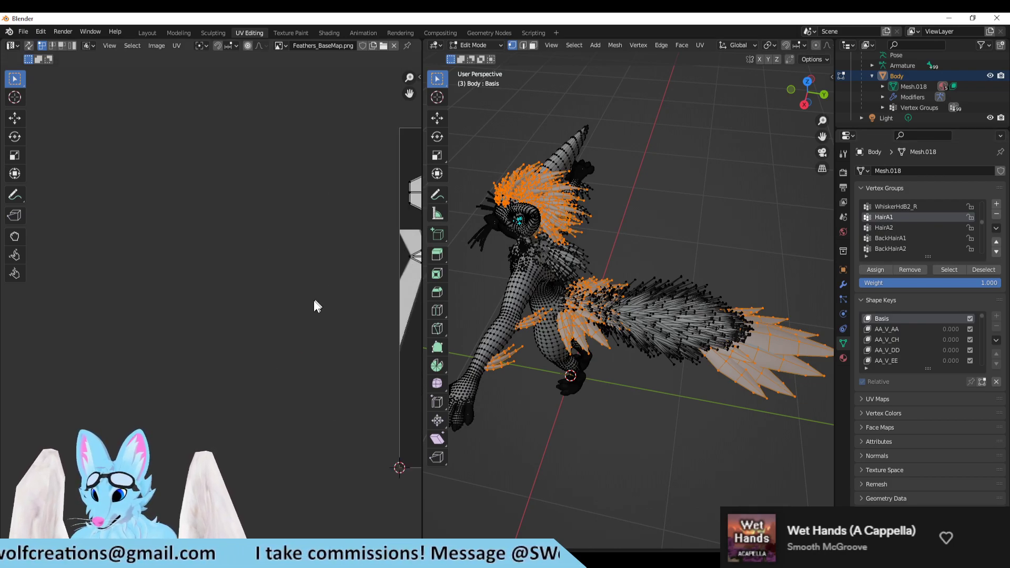
pyautogui.scroll(-2, 295, 293)
pyautogui.scroll(3, 371, 287)
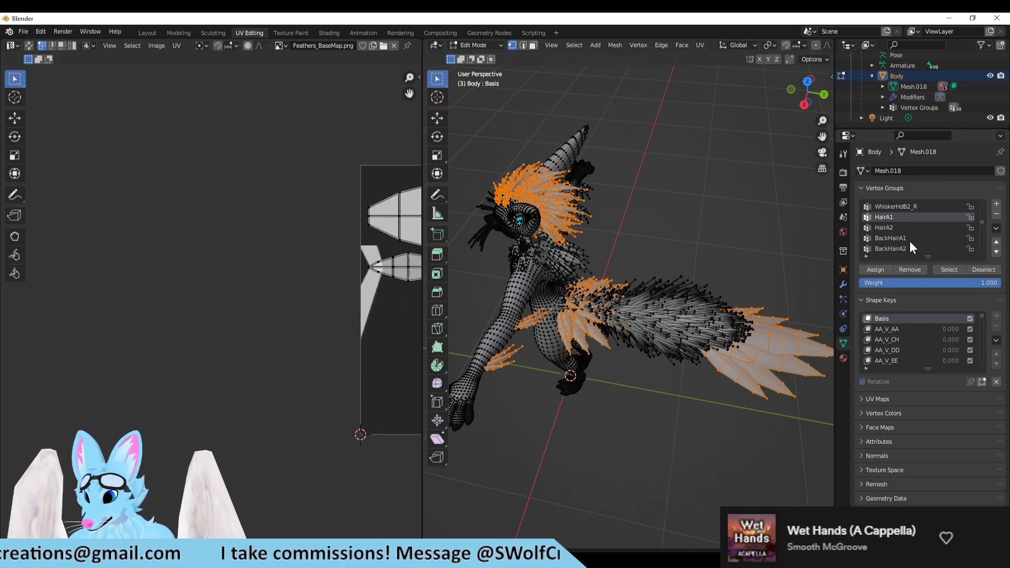
pyautogui.scroll(1, 907, 234)
pyautogui.click(900, 217)
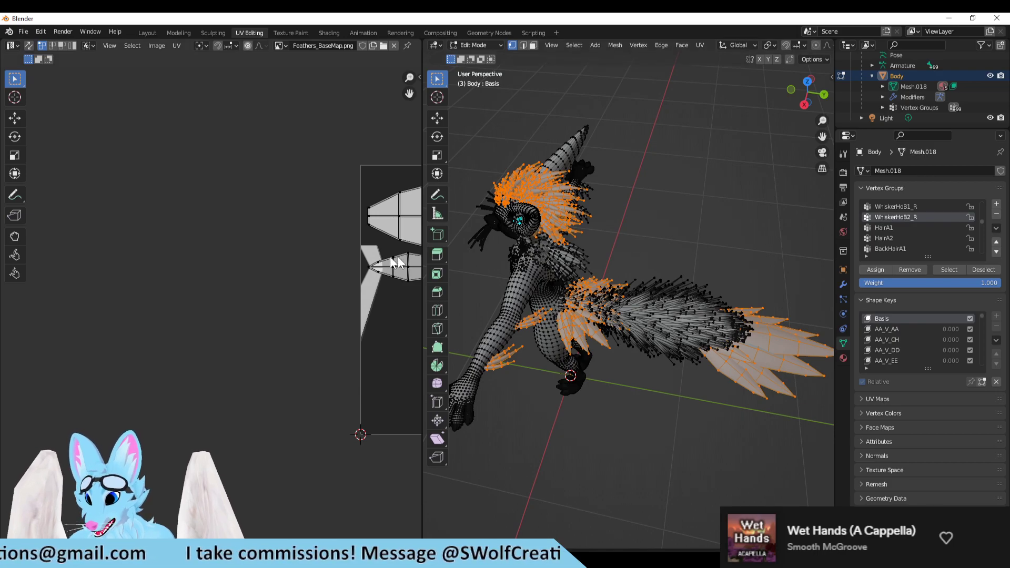
pyautogui.scroll(-3, 391, 253)
pyautogui.scroll(1, 336, 208)
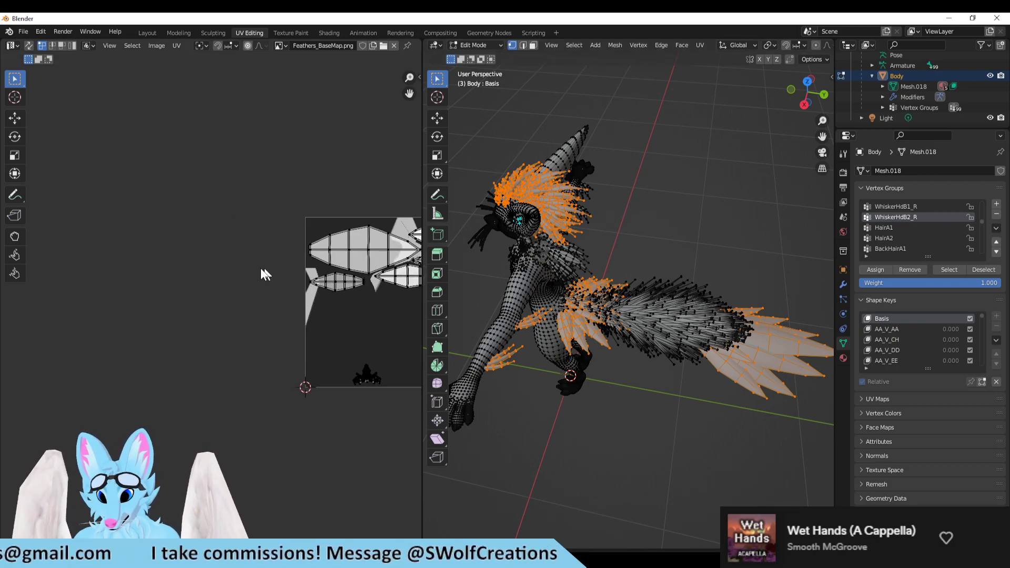
pyautogui.moveTo(267, 274); pyautogui.dragTo(70, 192, button='middle')
pyautogui.scroll(3, 138, 164)
pyautogui.scroll(-2, 210, 232)
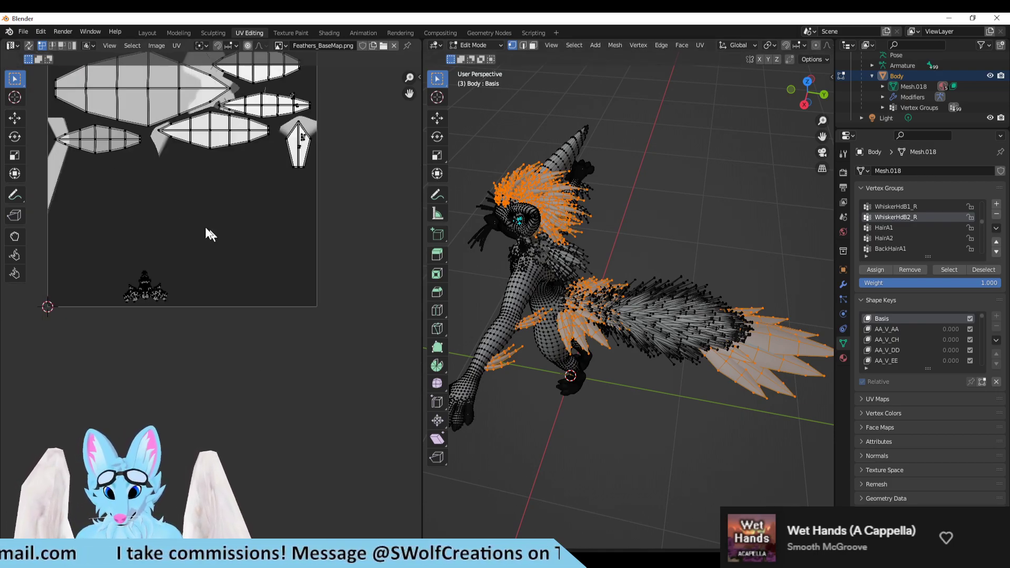
pyautogui.scroll(1, 210, 237)
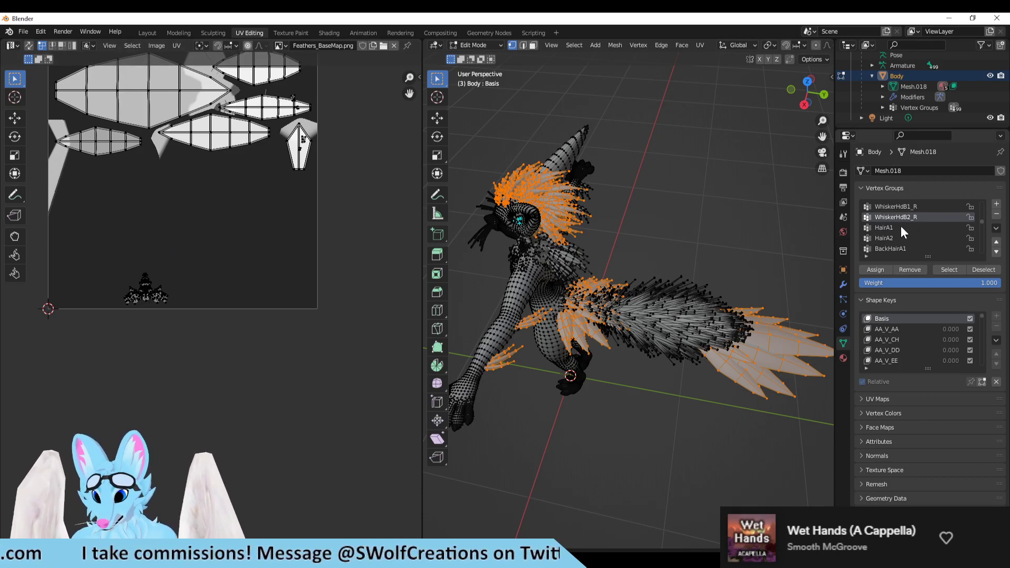
# Deselect and reselect the HairA1 vertices to identify which UV islands belong to that group.
pyautogui.click(900, 226)
pyautogui.click(979, 268)
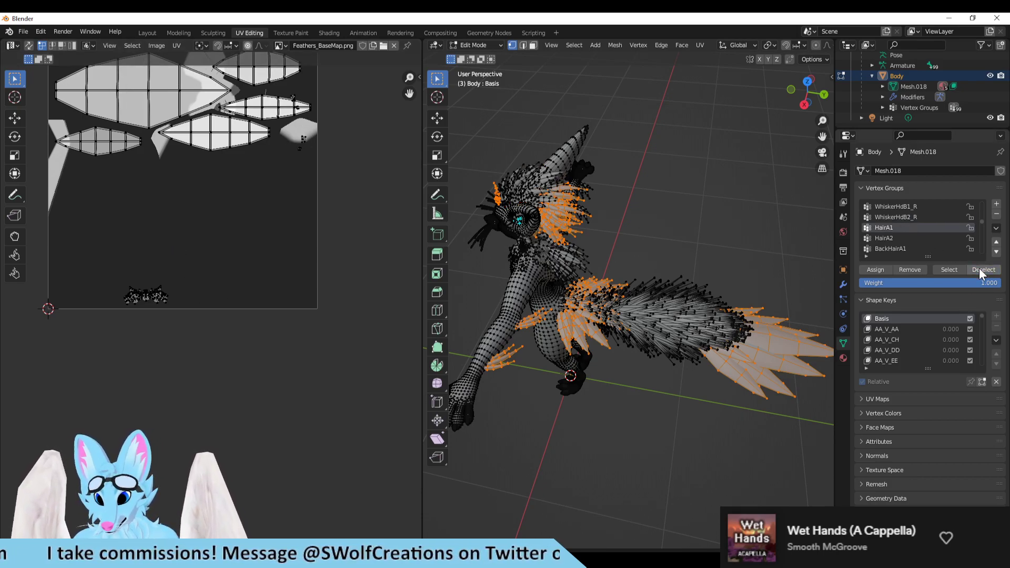
pyautogui.click(948, 268)
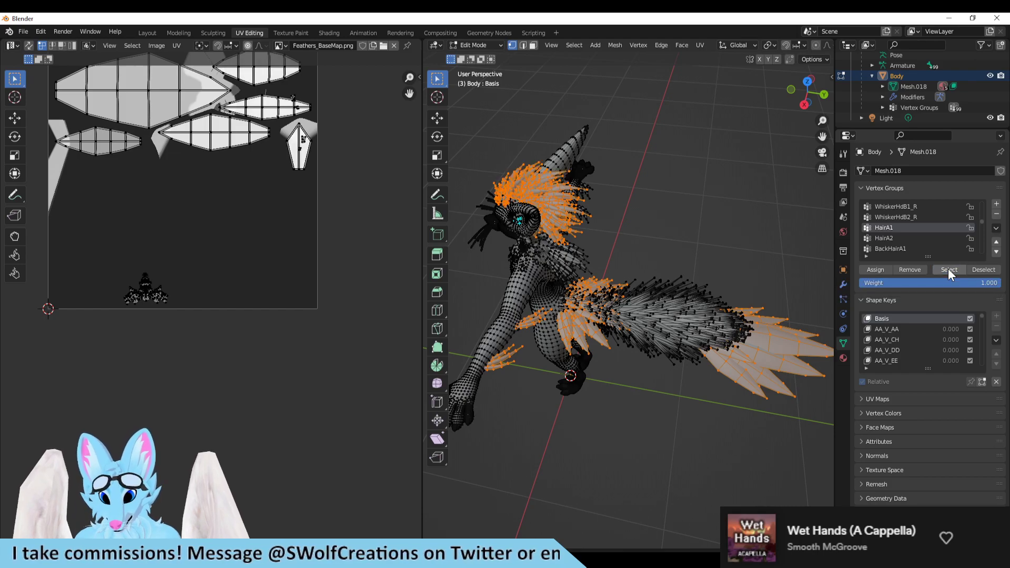
# Find the right elbow and upper-arm feather vertex groups and add their vertices to the selection.
pyautogui.scroll(2, 932, 239)
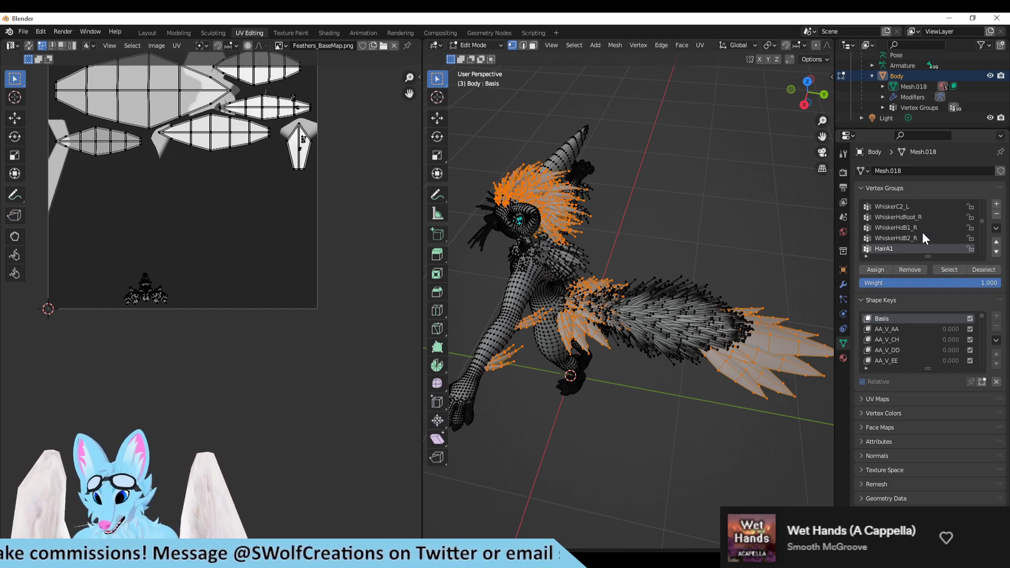
pyautogui.click(911, 237)
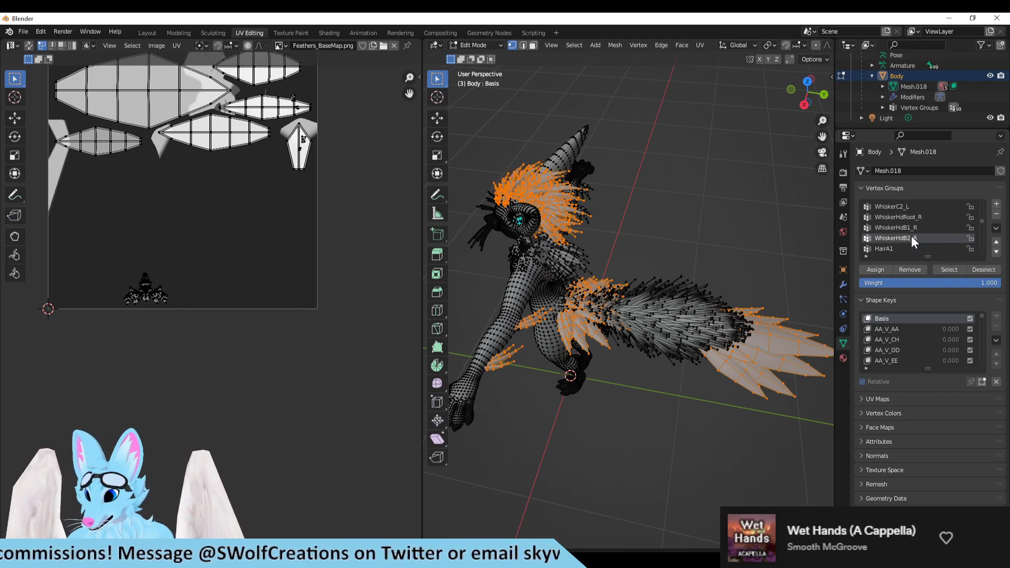
pyautogui.scroll(6, 905, 211)
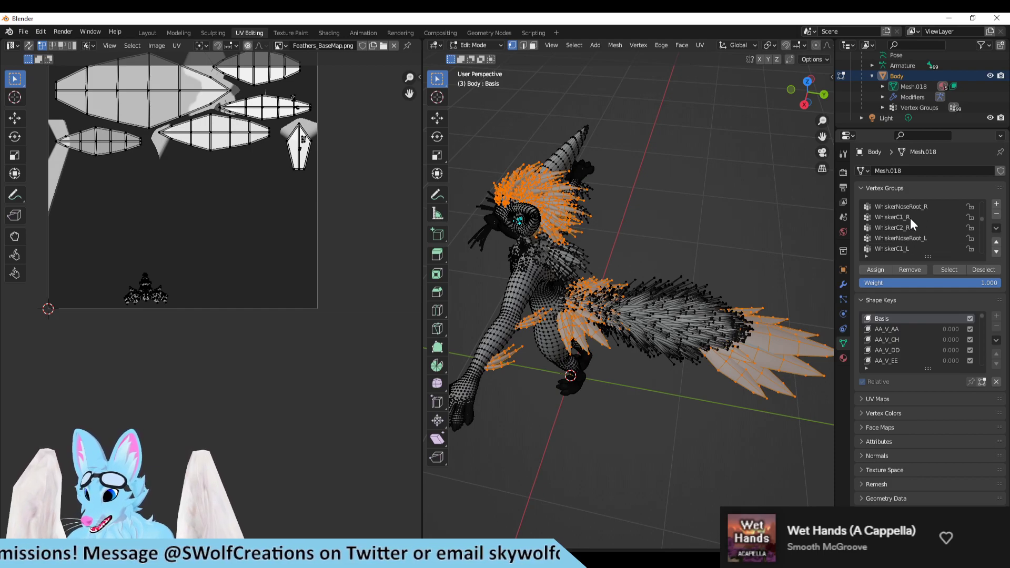
pyautogui.scroll(2, 909, 224)
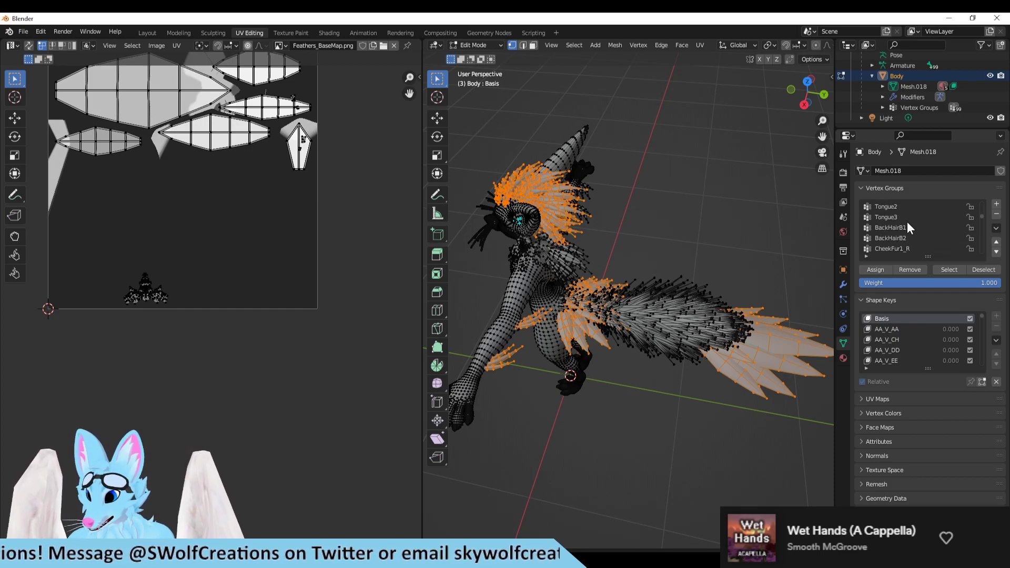
pyautogui.scroll(3, 901, 226)
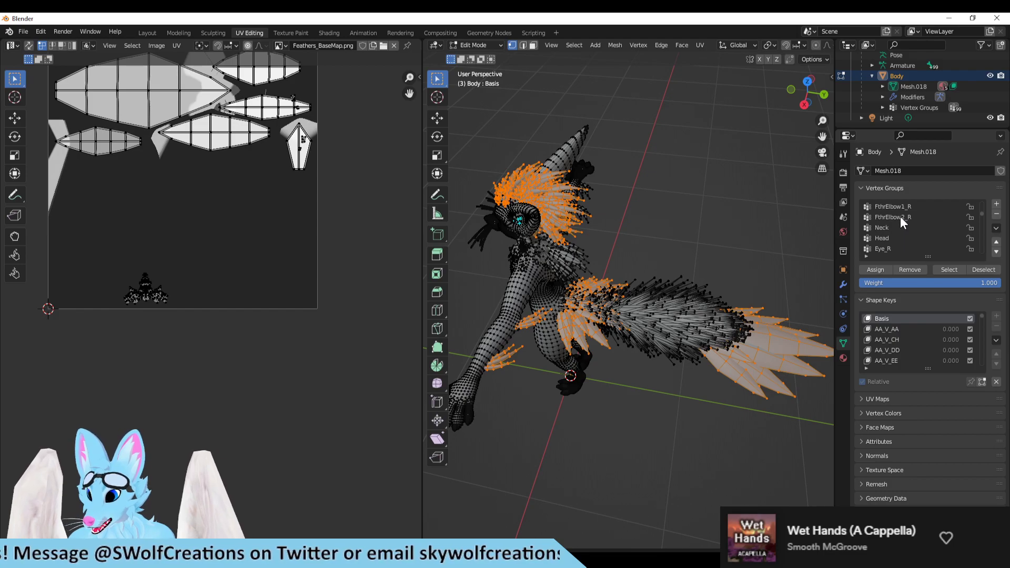
pyautogui.click(900, 216)
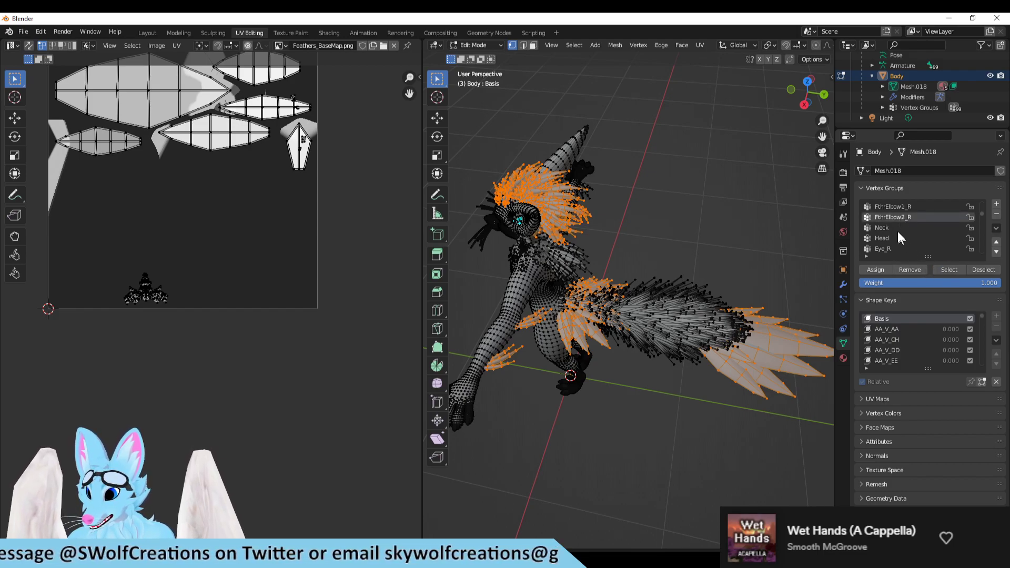
pyautogui.click(901, 207)
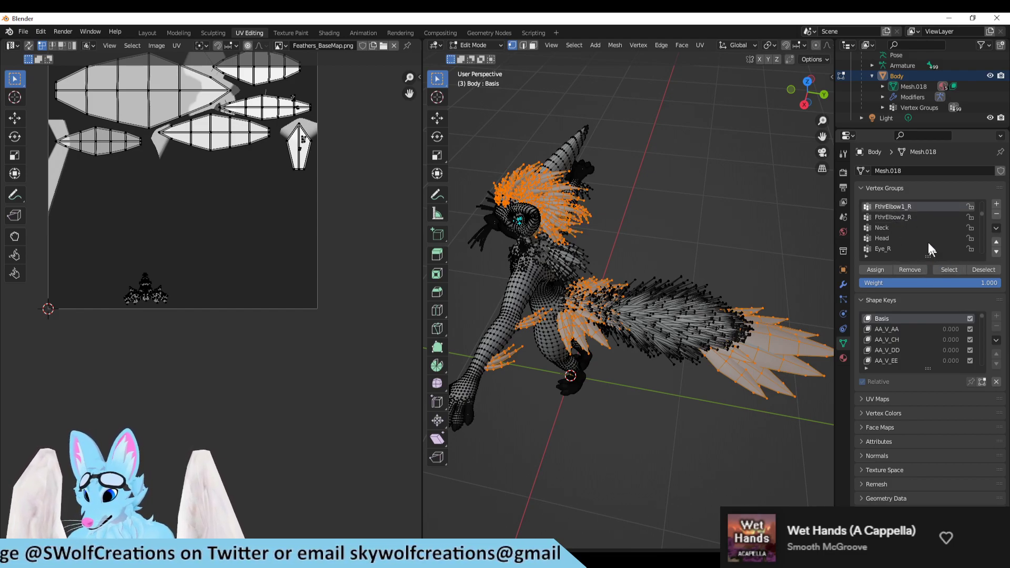
pyautogui.scroll(2, 919, 223)
pyautogui.click(898, 217)
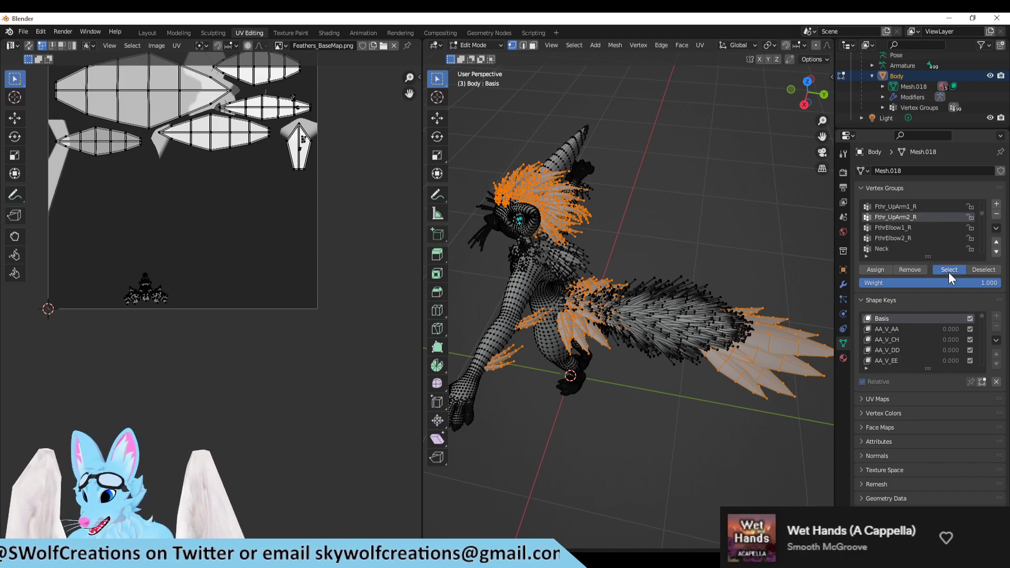
pyautogui.click(907, 208)
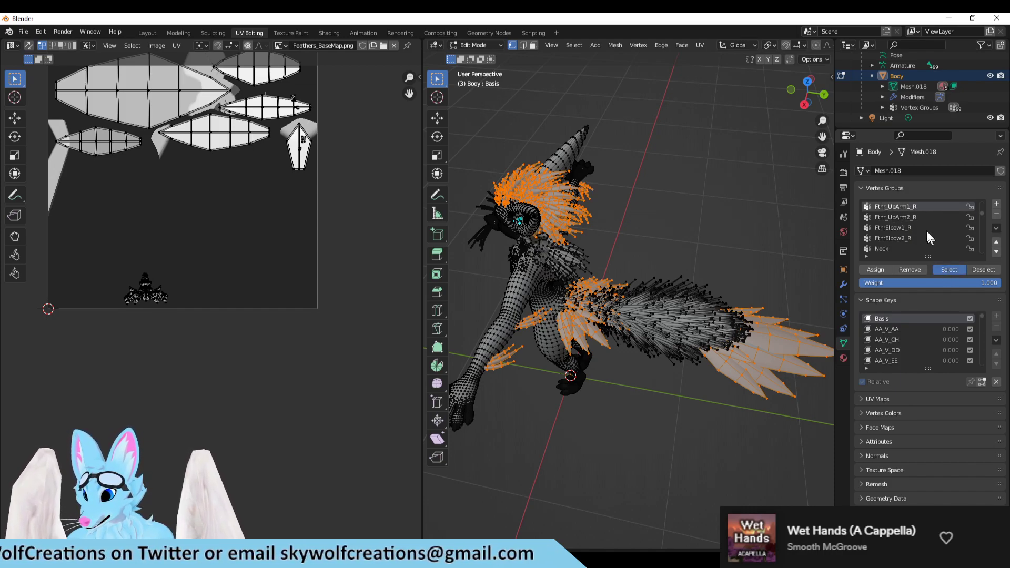
# Look through the remaining vertex groups from the fingers up to the hips and check the selected feathers and hair on the model.
pyautogui.scroll(6, 925, 228)
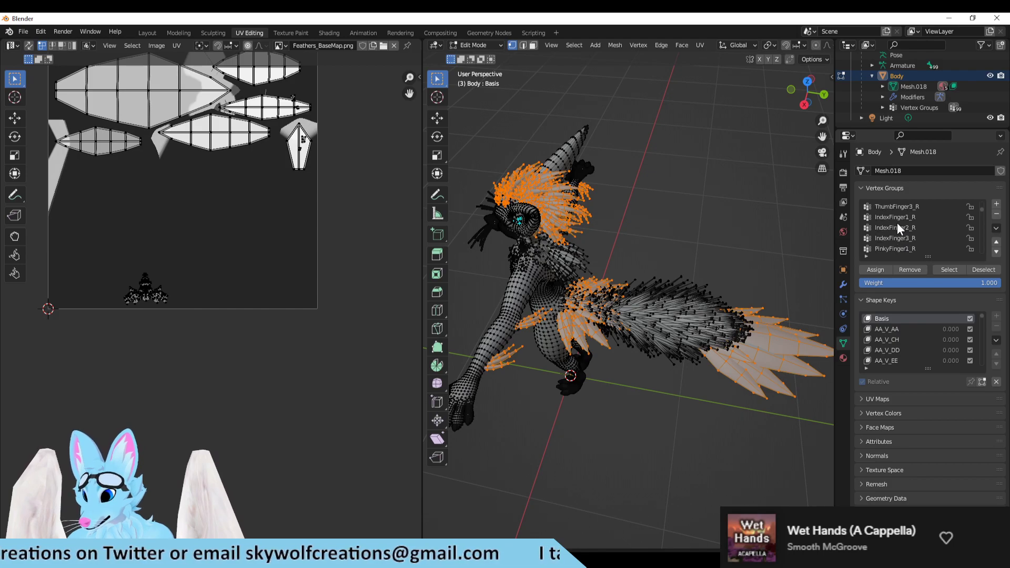
pyautogui.scroll(3, 897, 222)
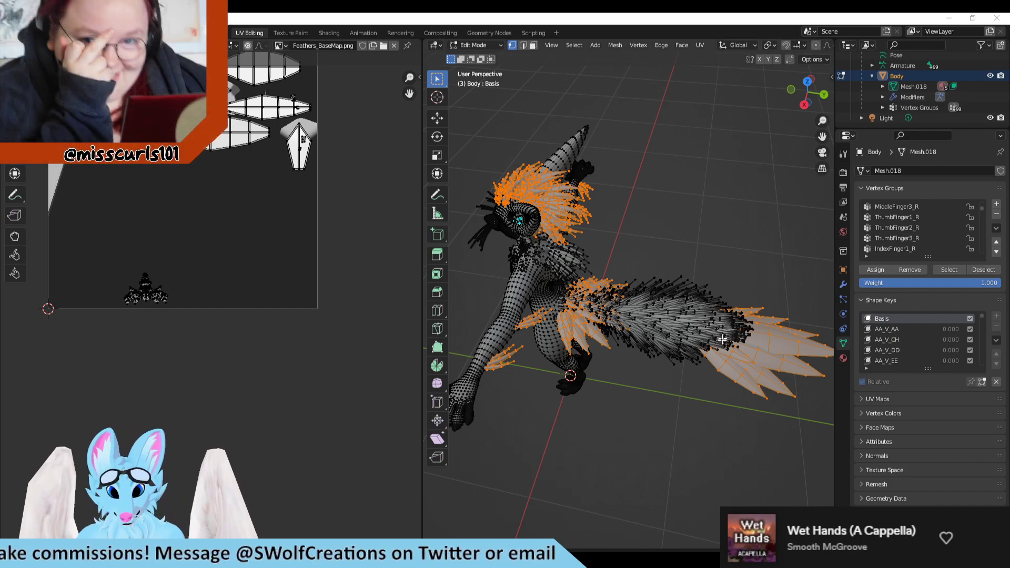
pyautogui.scroll(4, 918, 240)
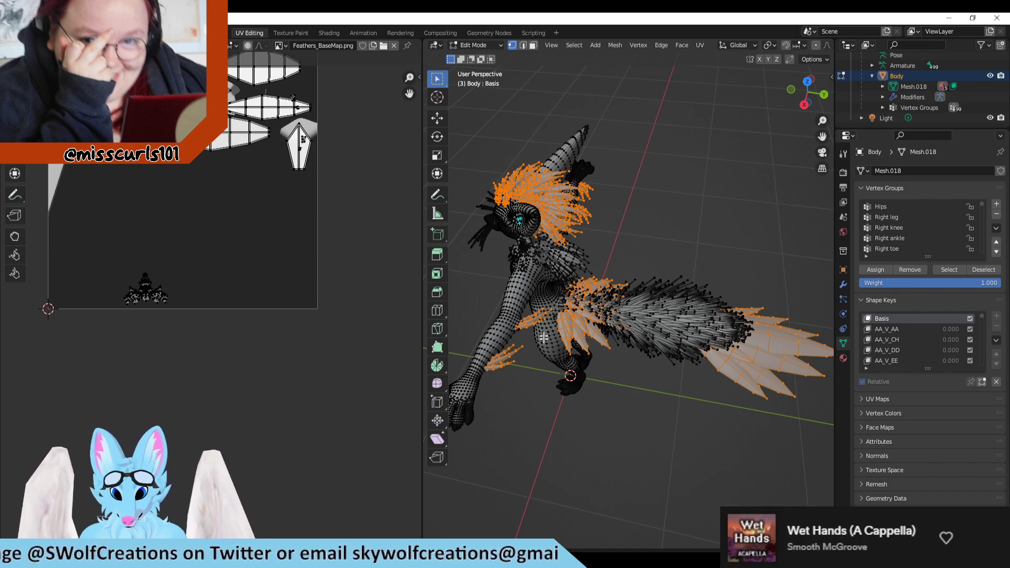
pyautogui.moveTo(590, 363); pyautogui.dragTo(591, 359, button='middle')
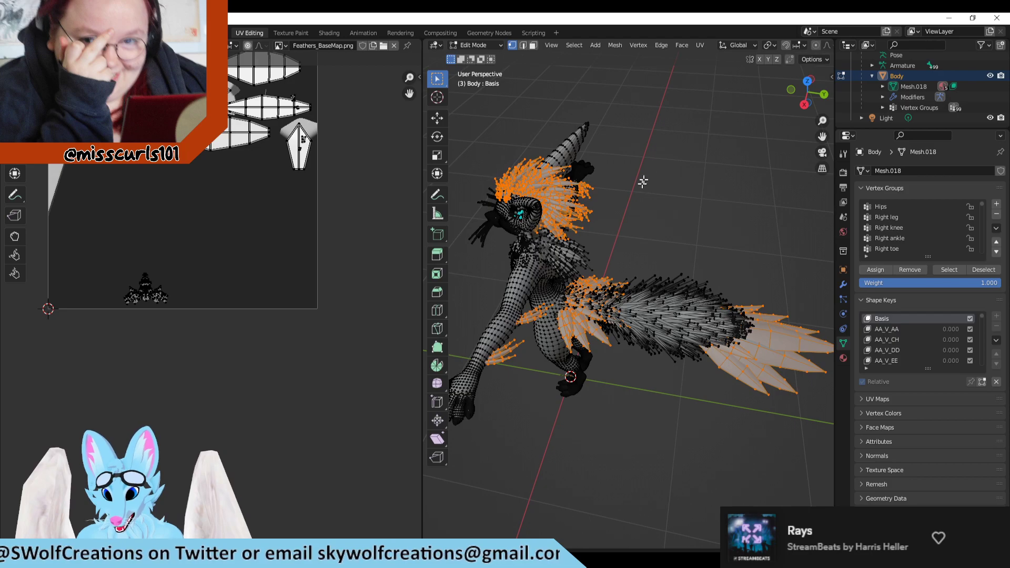
pyautogui.moveTo(728, 181); pyautogui.dragTo(738, 226, button='middle')
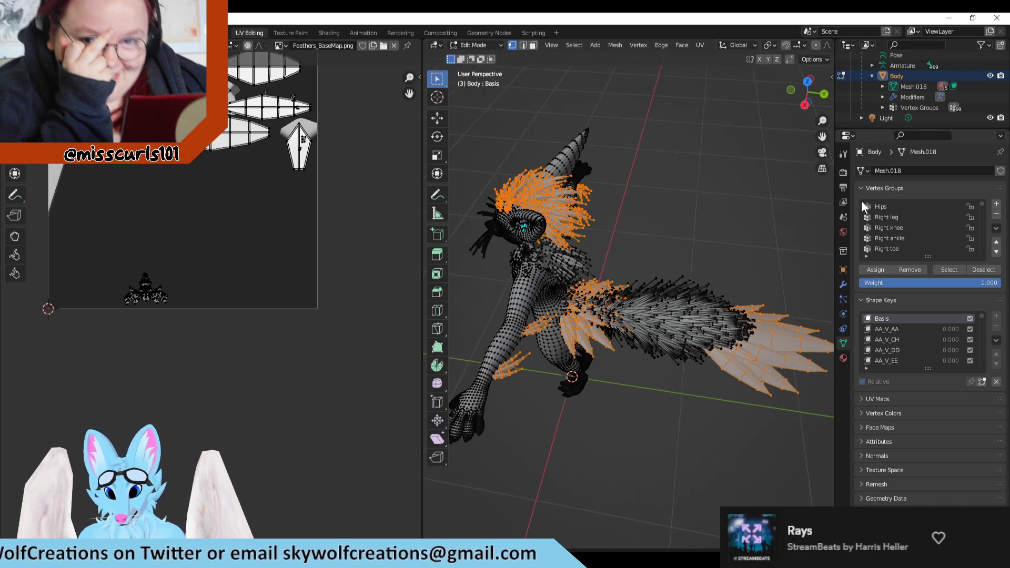
pyautogui.scroll(-5, 657, 211)
pyautogui.scroll(-3, 247, 247)
# Box-select the feather islands in the upper part of the UV layout, leaving out the small cluster near the lower edge.
pyautogui.scroll(4, 255, 256)
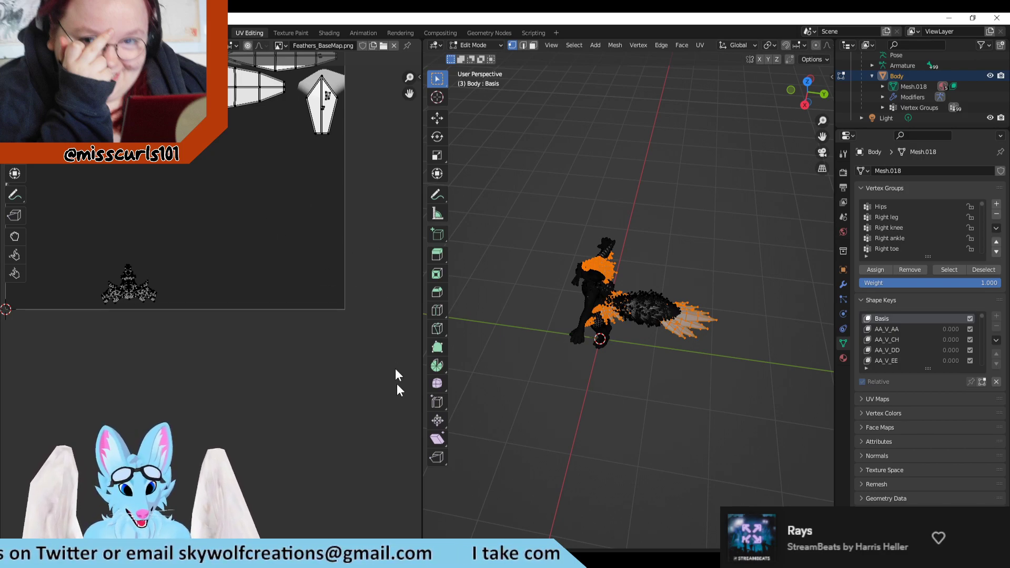
pyautogui.scroll(-4, 349, 381)
pyautogui.scroll(2, 349, 386)
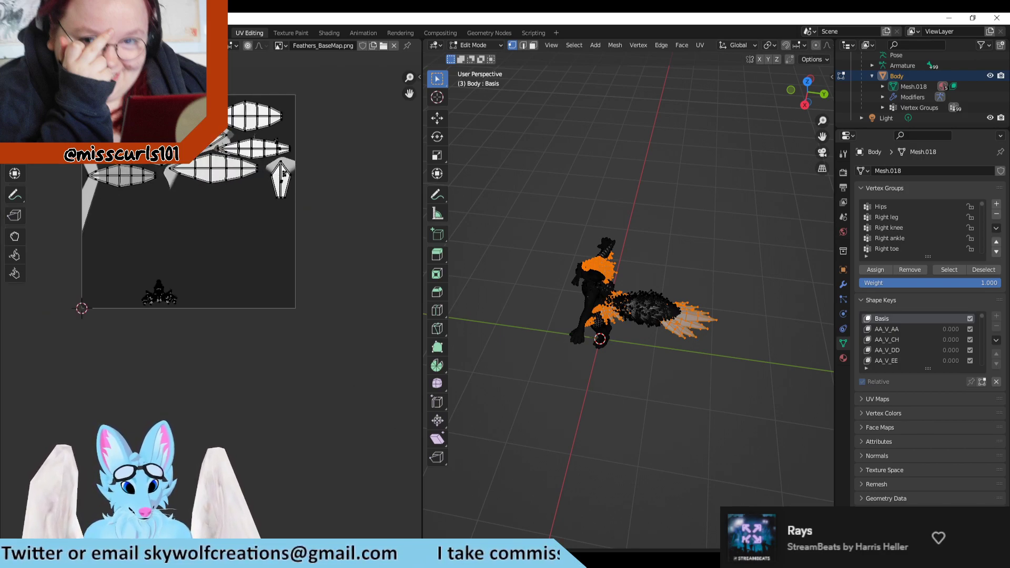
pyautogui.moveTo(58, 75); pyautogui.dragTo(339, 226)
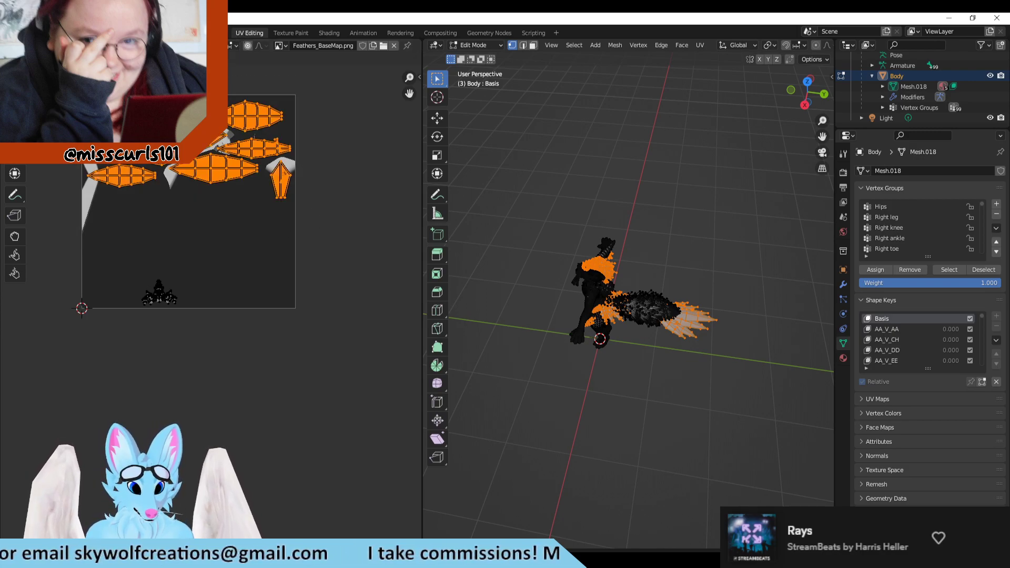
# Start a UV layout export and browse to the Rexouium avatar's Textures folder in the Unity project.
pyautogui.click(176, 45)
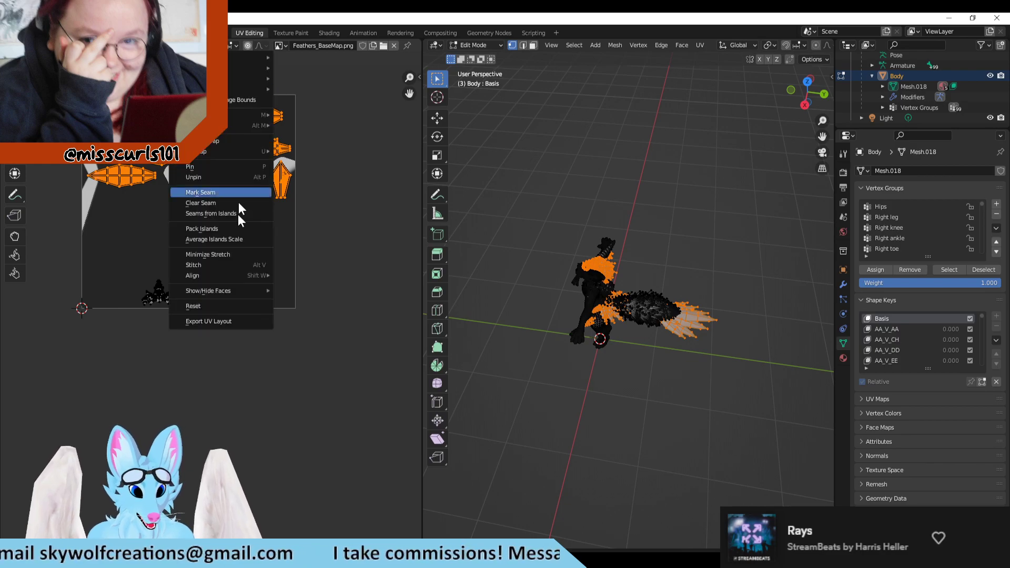
pyautogui.click(223, 321)
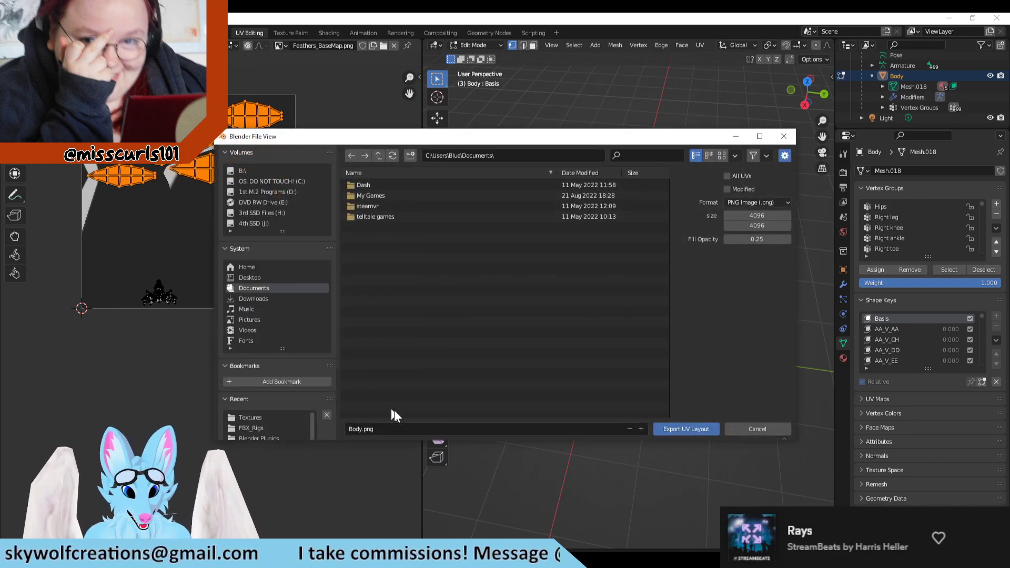
pyautogui.click(517, 157)
pyautogui.hotkey('ctrl', 'v')
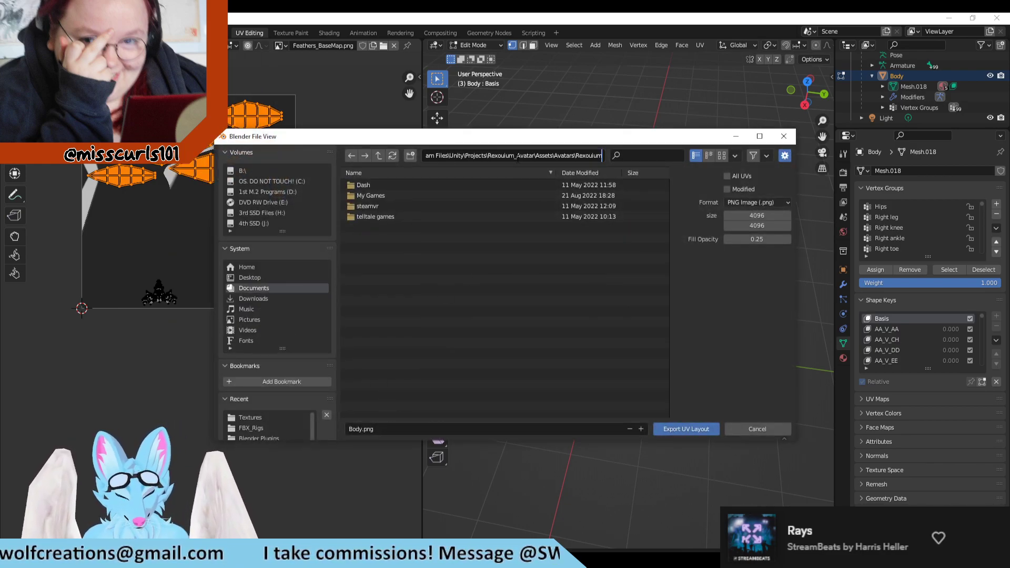
pyautogui.press('Return')
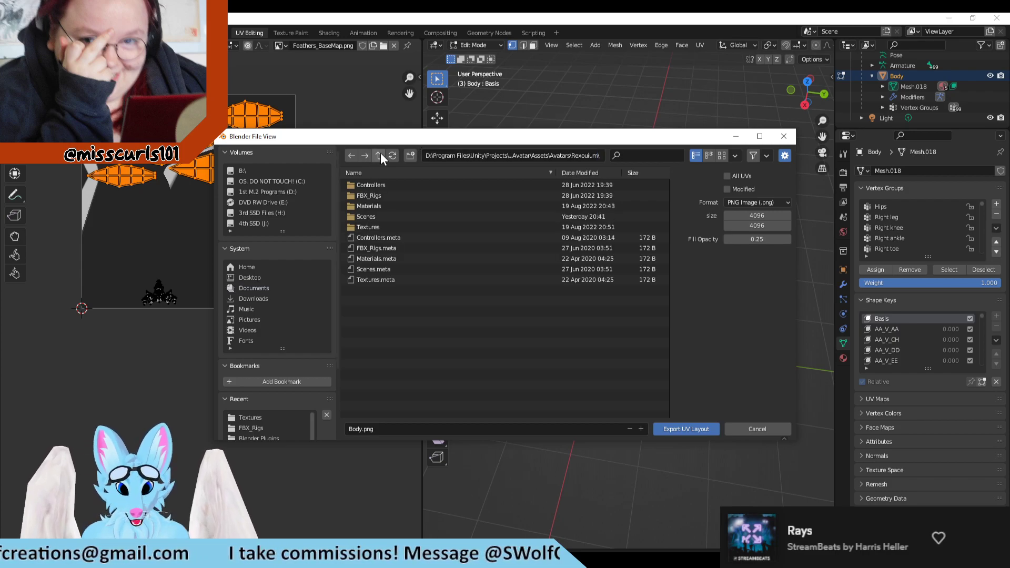
pyautogui.click(381, 227)
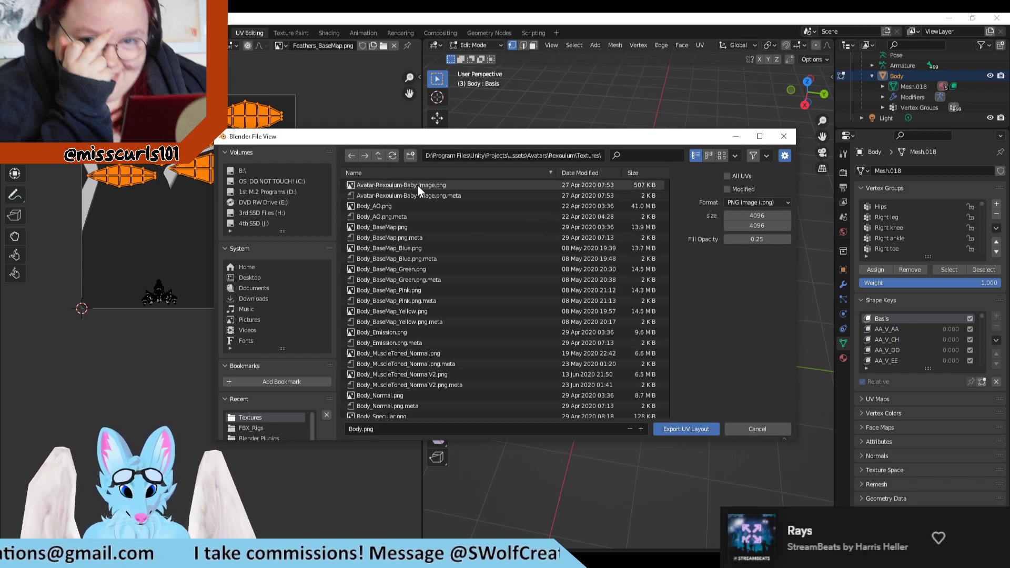
# Create a folder named uvs inside Textures and open it as the export destination.
pyautogui.click(410, 155)
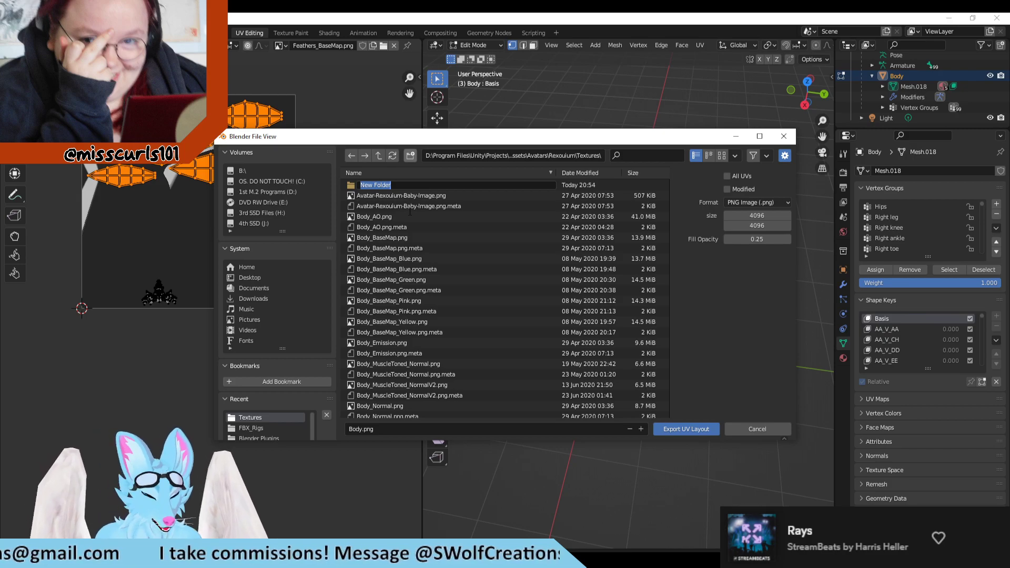
pyautogui.write('uvs')
pyautogui.press('Return')
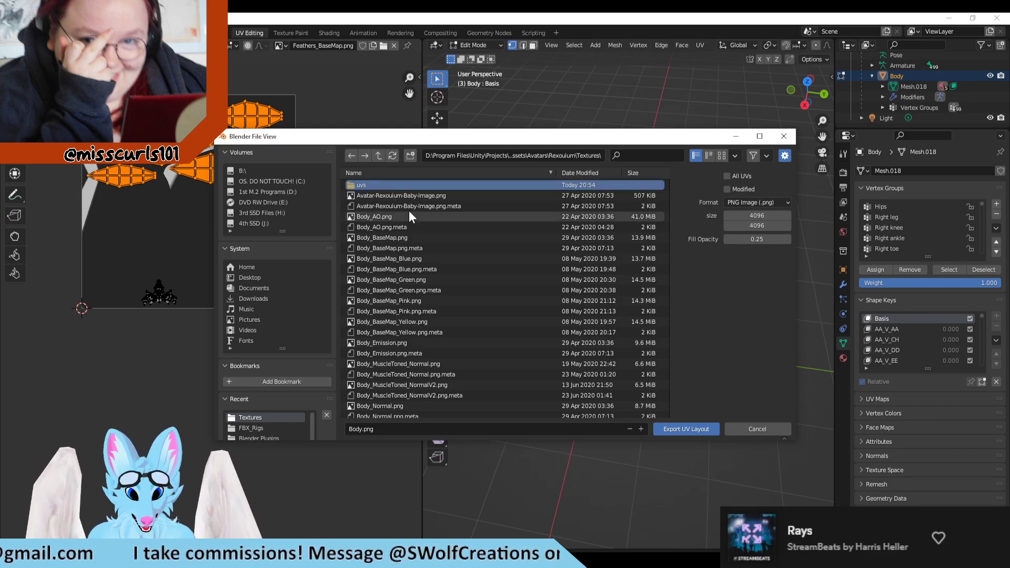
pyautogui.doubleClick(374, 184)
# Name the file Feather UVs and export the UV layout as a PNG image.
pyautogui.click(387, 428)
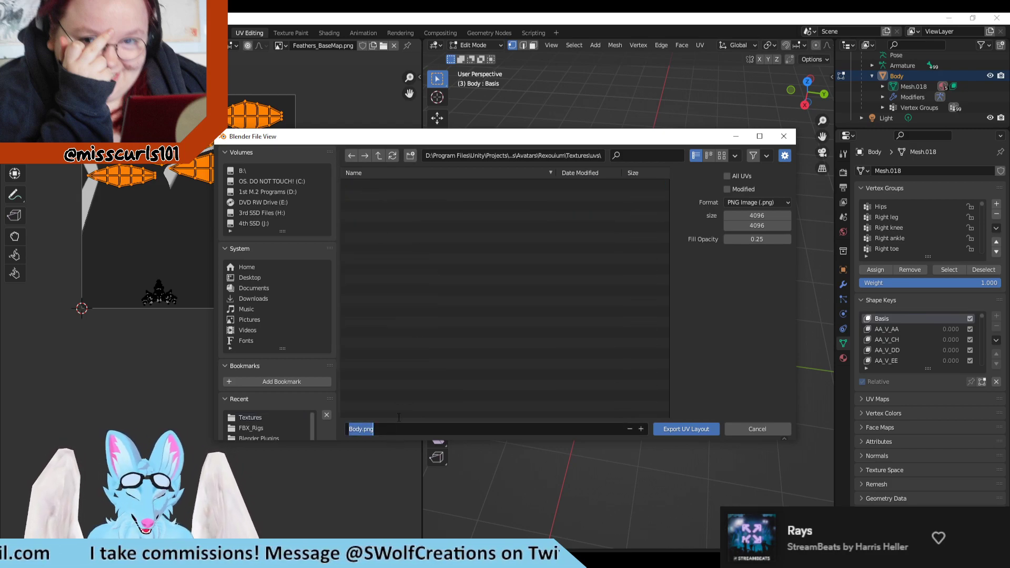
pyautogui.write('fEATHE')
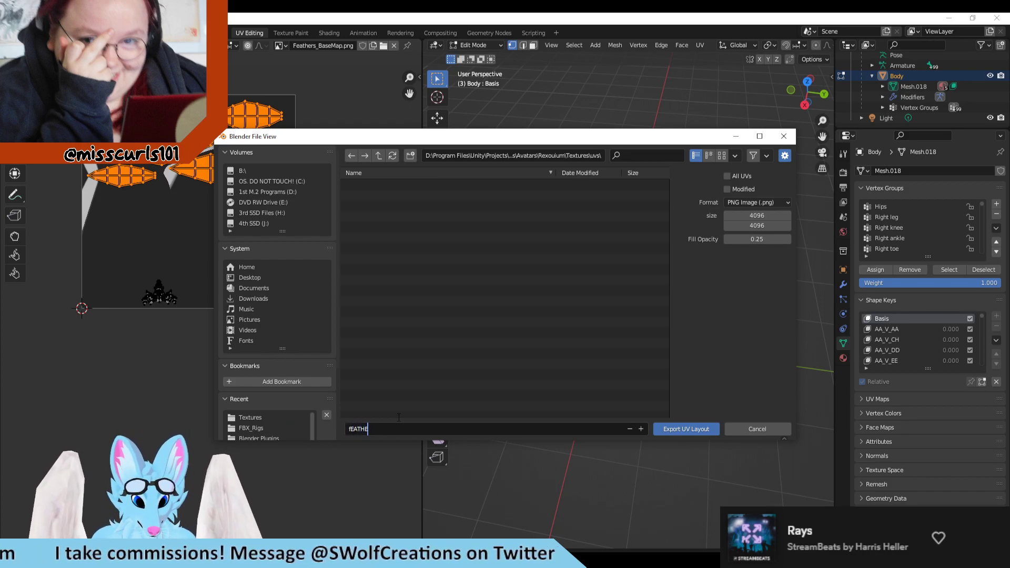
pyautogui.press('BackSpace')
pyautogui.press('BackSpace')
pyautogui.press('BackSpace')
pyautogui.press('BackSpace')
pyautogui.press('BackSpace')
pyautogui.press('BackSpace')
pyautogui.write('Feath')
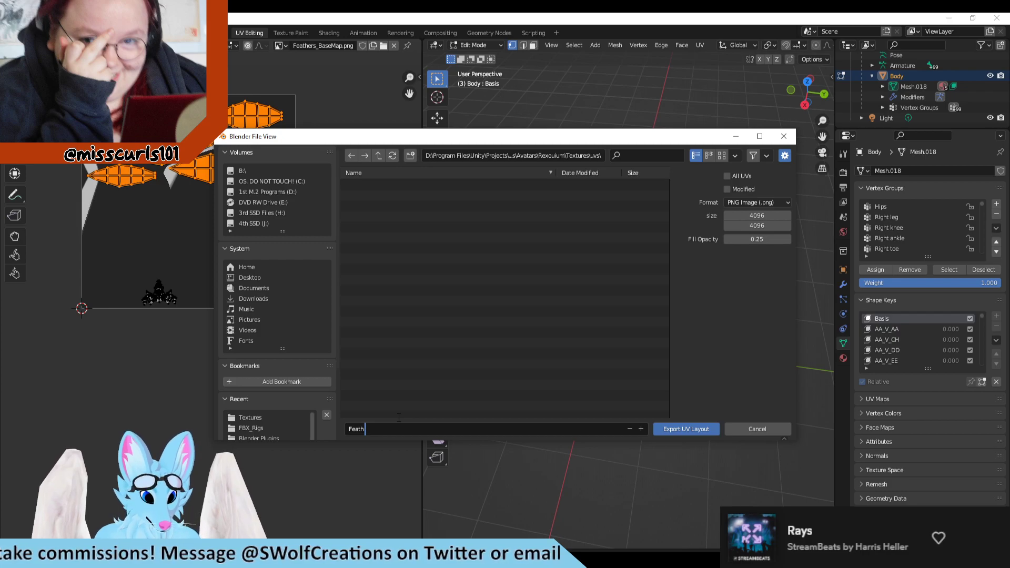
pyautogui.write('er')
pyautogui.write('UVs')
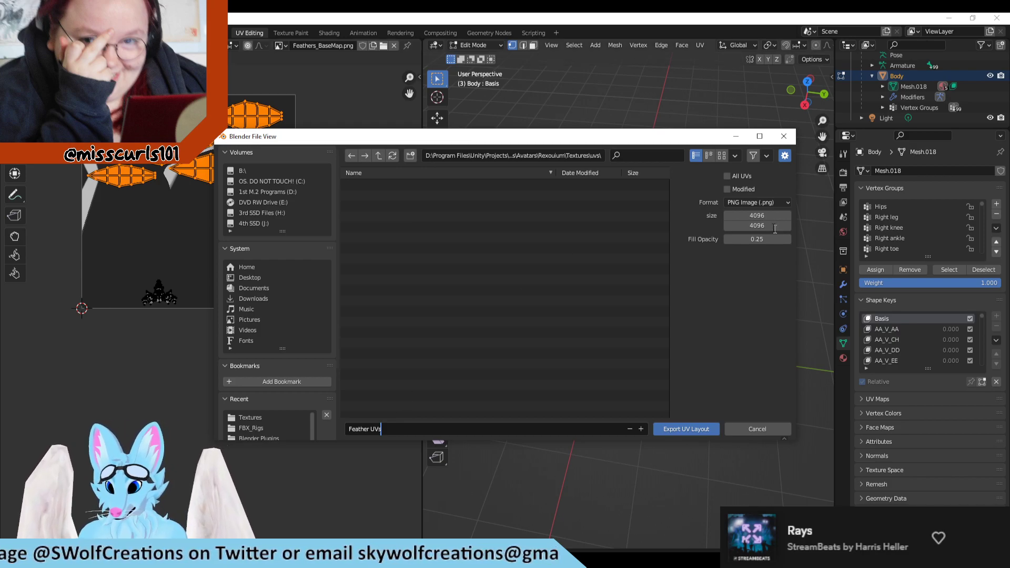
pyautogui.click(691, 429)
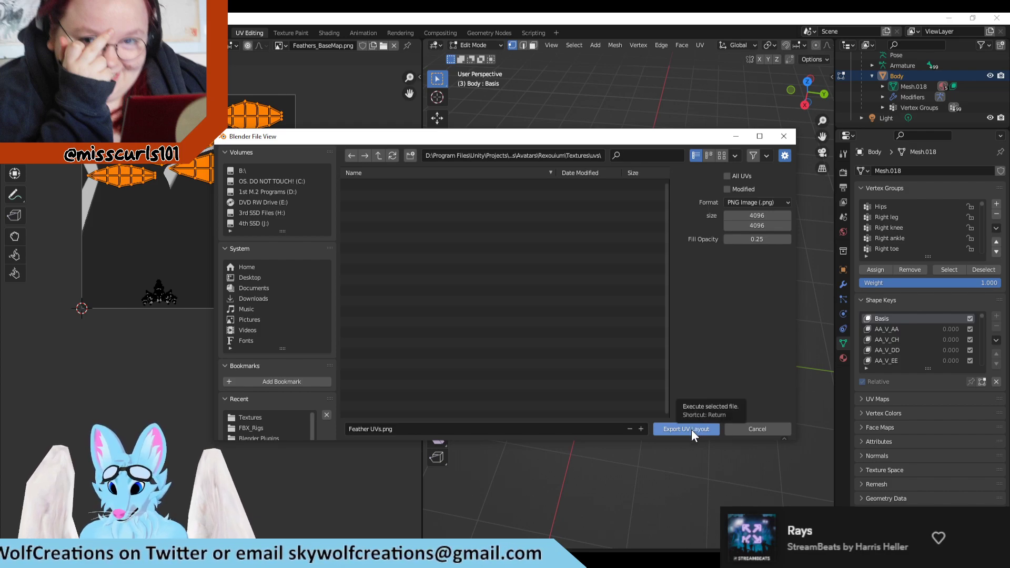
pyautogui.click(691, 429)
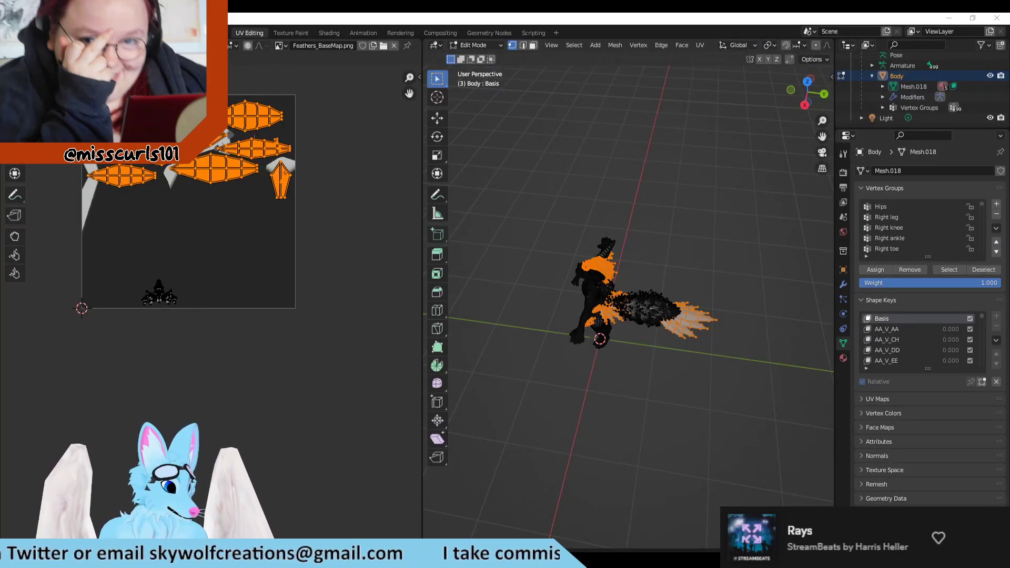
# Inspect the exported Feather UVs.png up close in the image viewer and close it.
pyautogui.moveTo(309, 304); pyautogui.dragTo(693, 387)
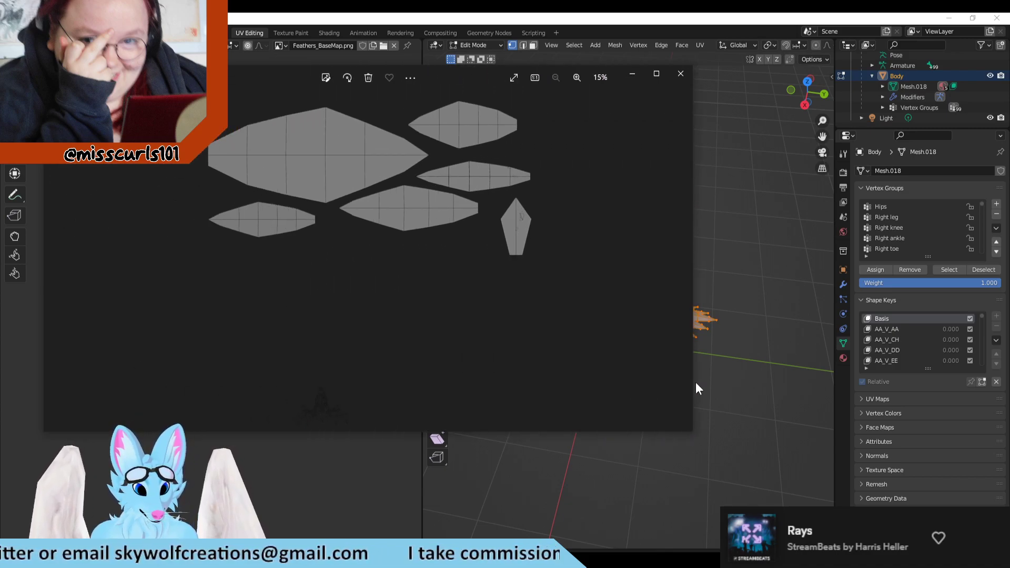
pyautogui.scroll(2, 514, 259)
pyautogui.scroll(-3, 453, 266)
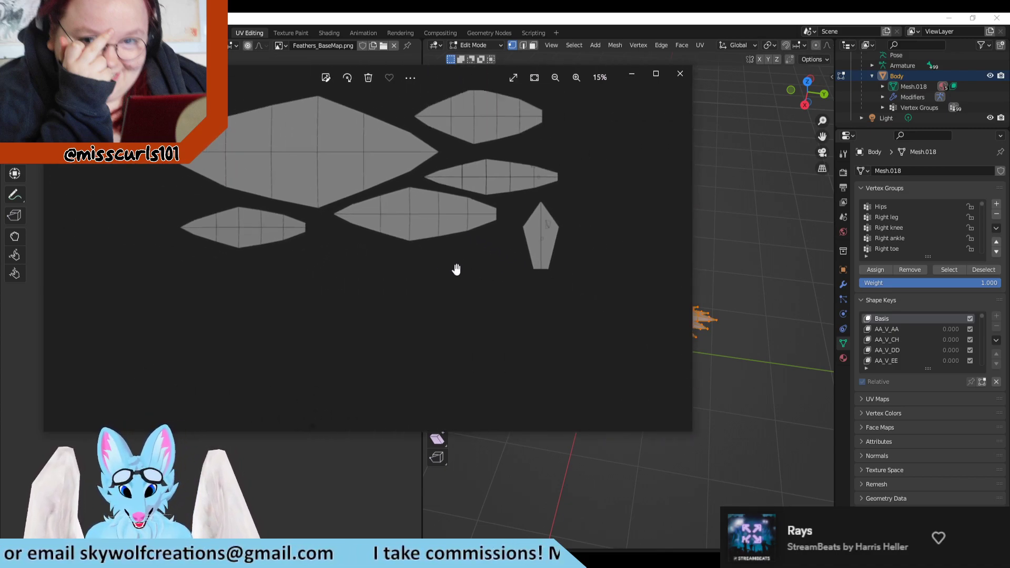
pyautogui.scroll(4, 326, 400)
pyautogui.moveTo(453, 76); pyautogui.dragTo(452, 192)
pyautogui.moveTo(347, 297); pyautogui.dragTo(469, 354)
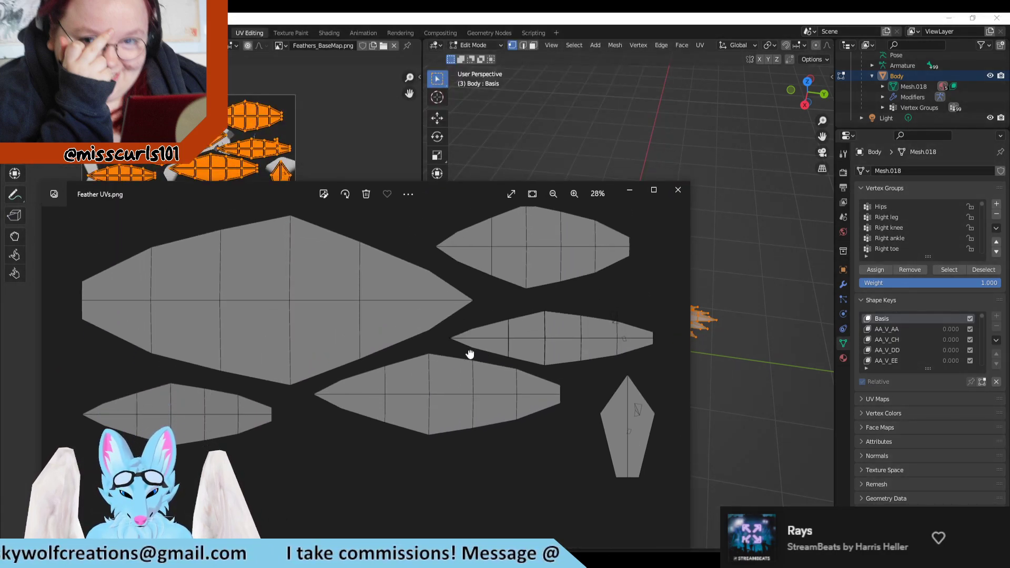
pyautogui.click(678, 190)
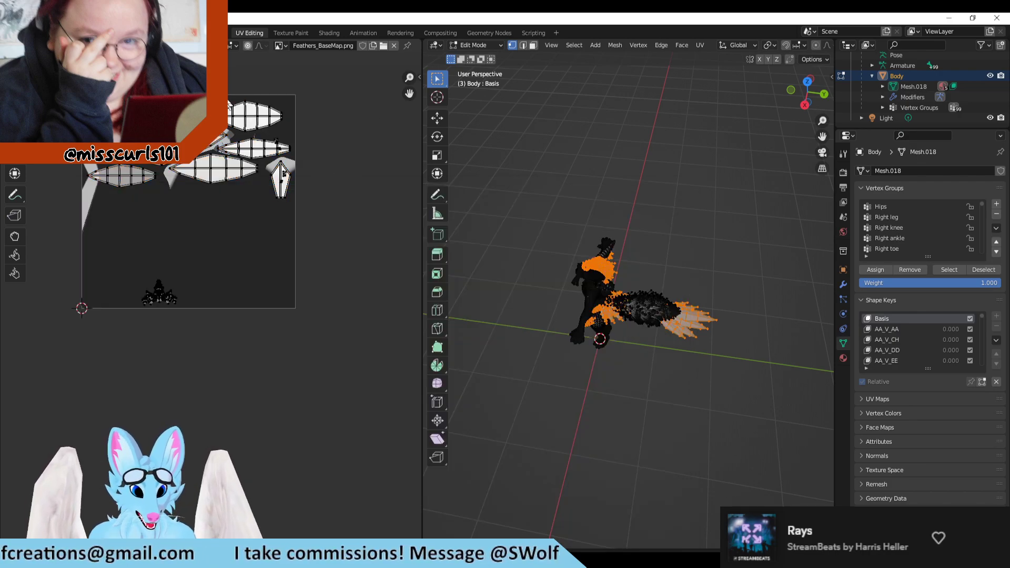
# Select a single vertex on the kite-shaped feather island in the UV layout.
pyautogui.scroll(5, 147, 223)
pyautogui.scroll(-4, 242, 308)
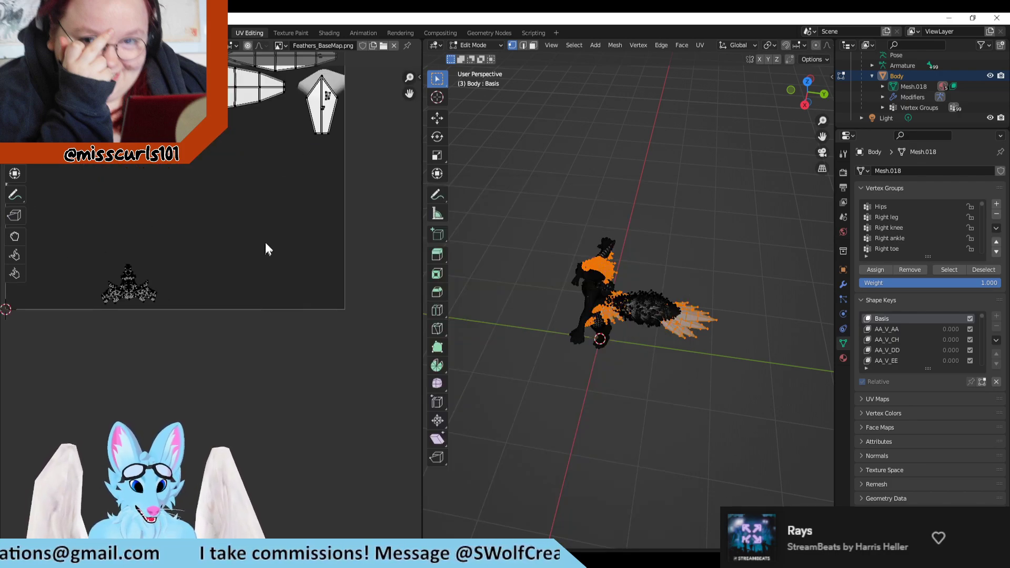
pyautogui.scroll(-2, 308, 248)
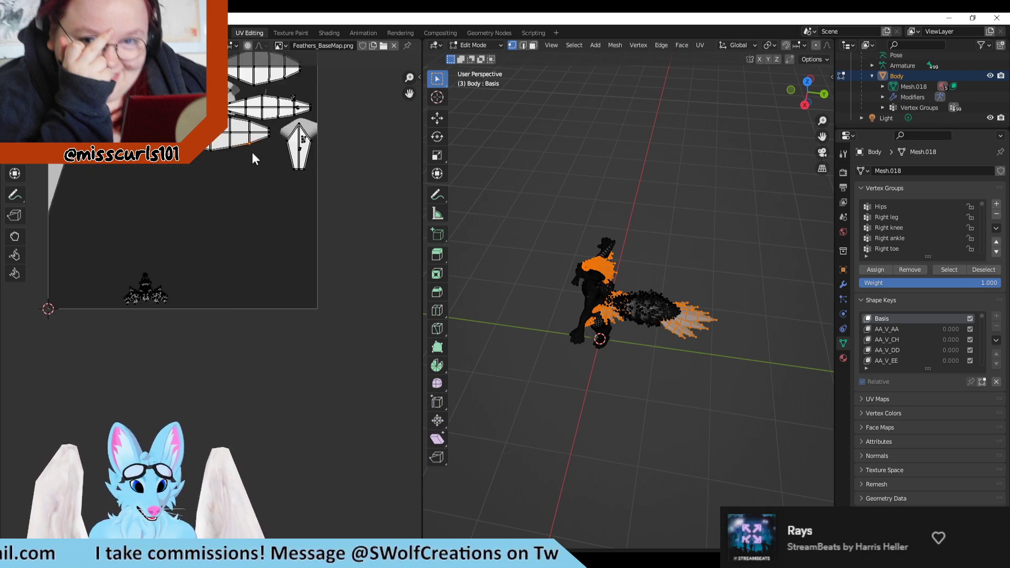
pyautogui.click(326, 140)
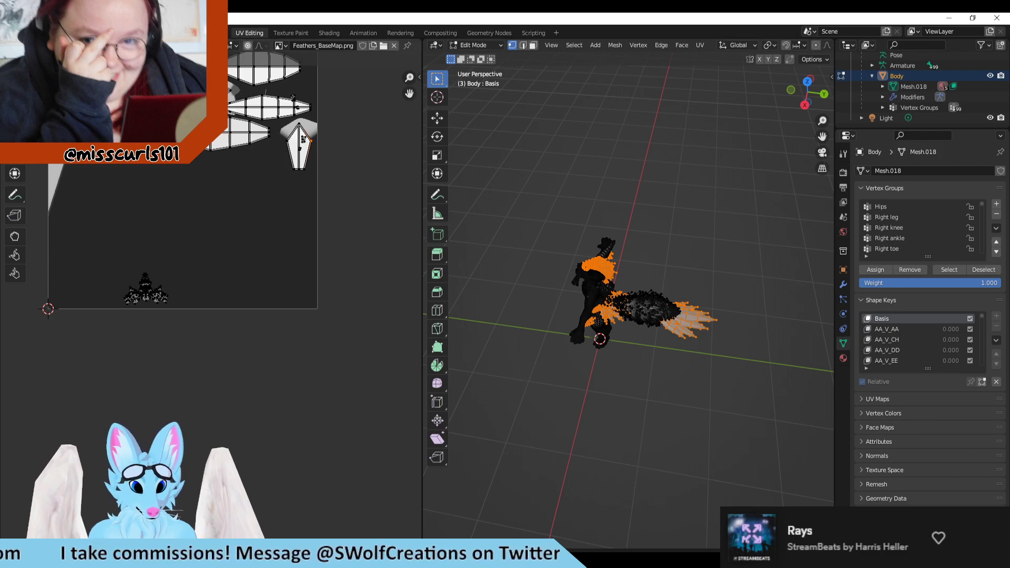
# Export the UV layout again over Feather UVs.png in the Textures\uvs folder and check the resulting image.
pyautogui.click(178, 45)
pyautogui.click(211, 321)
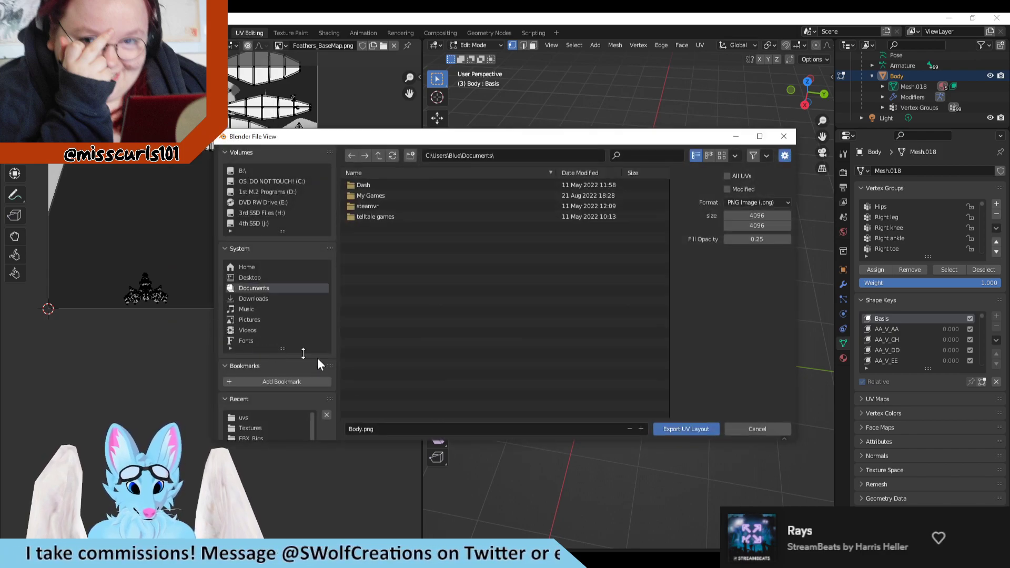
pyautogui.click(512, 154)
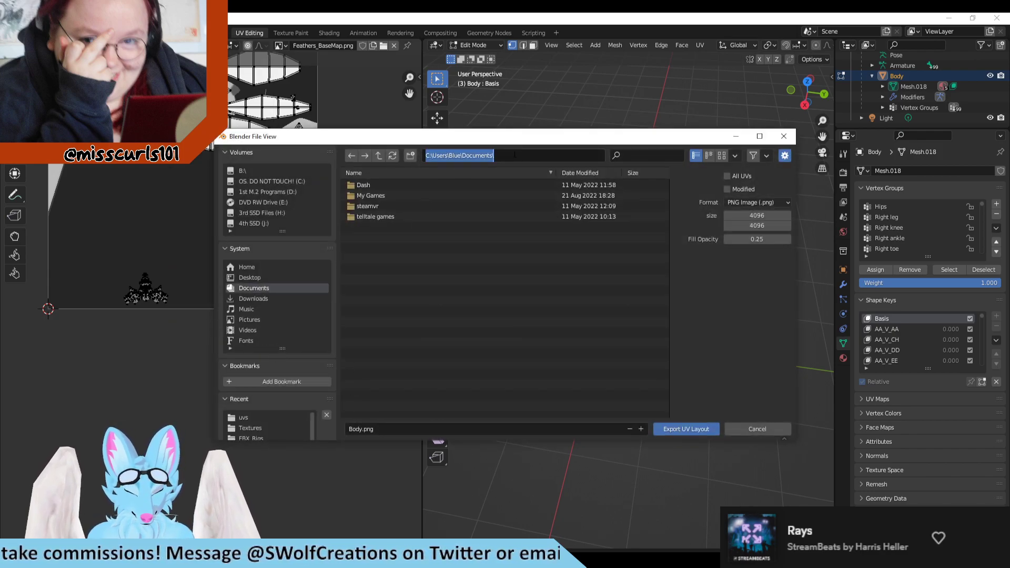
pyautogui.hotkey('ctrl', 'v')
pyautogui.press('Return')
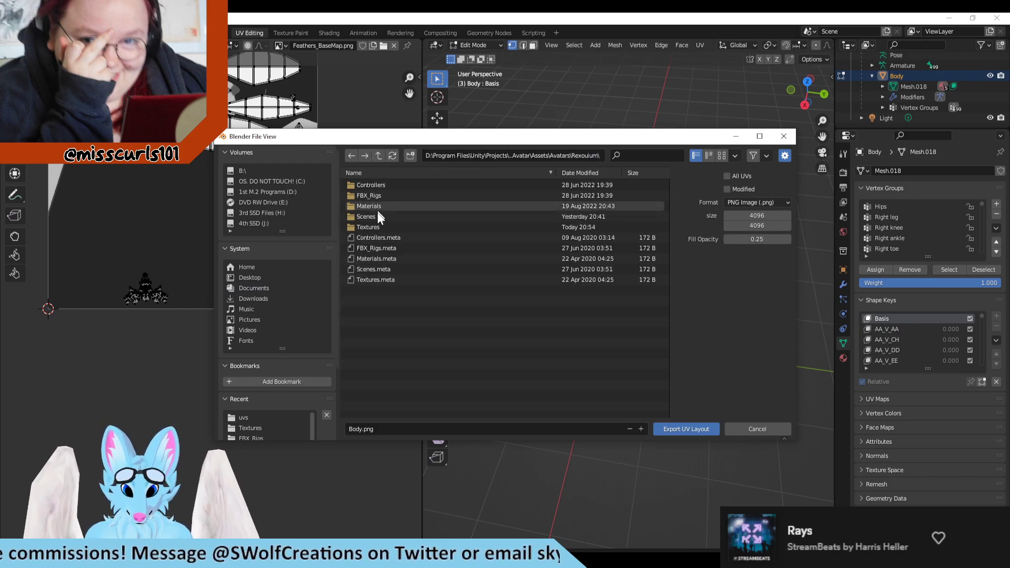
pyautogui.doubleClick(371, 227)
pyautogui.click(566, 156)
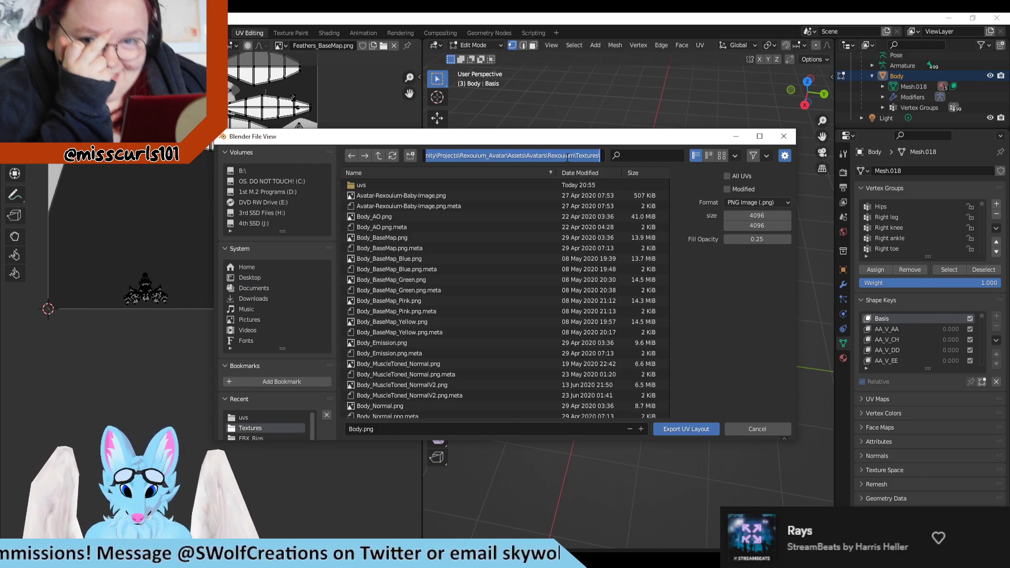
pyautogui.click(380, 185)
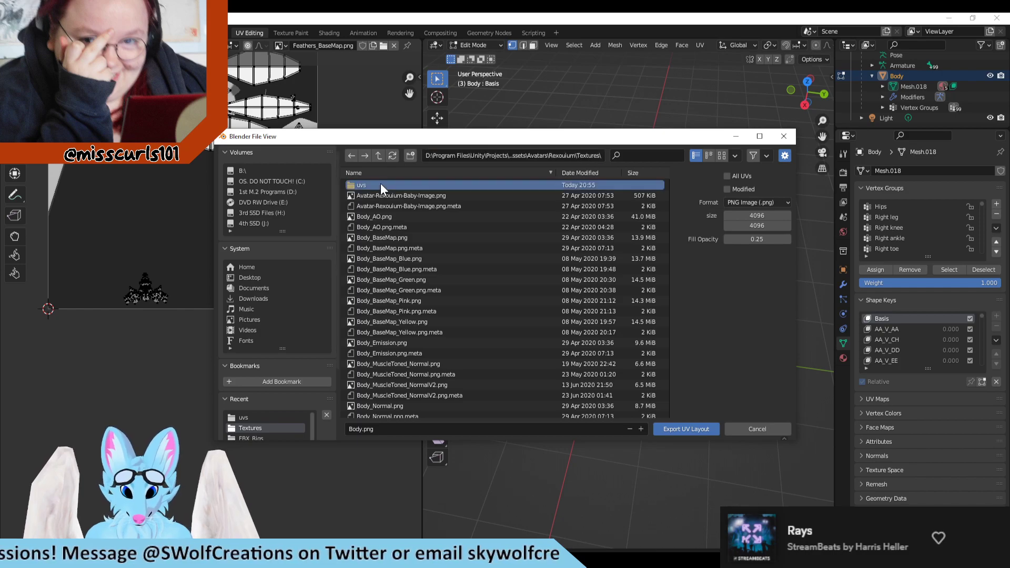
pyautogui.doubleClick(380, 186)
pyautogui.click(391, 185)
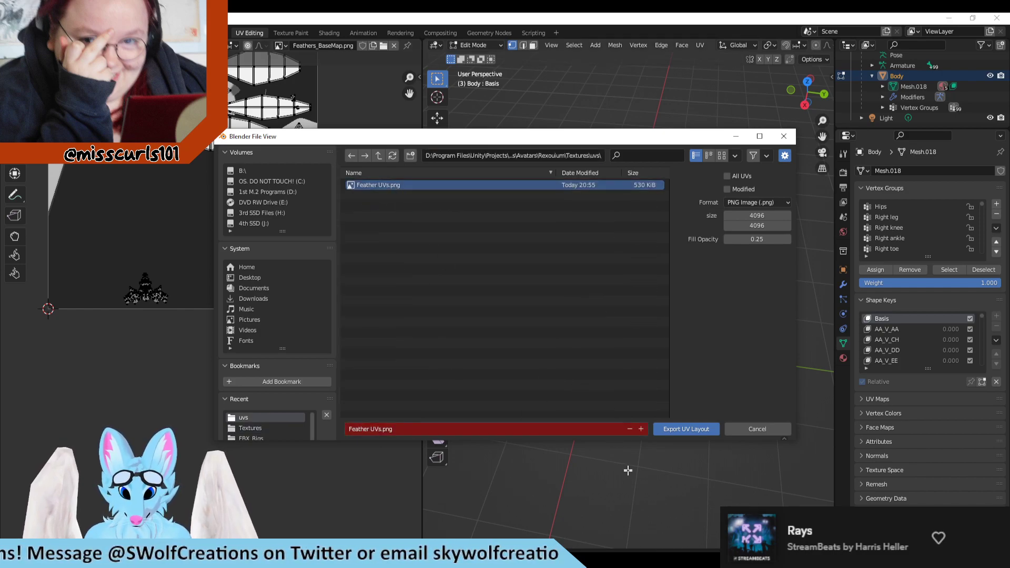
pyautogui.click(691, 430)
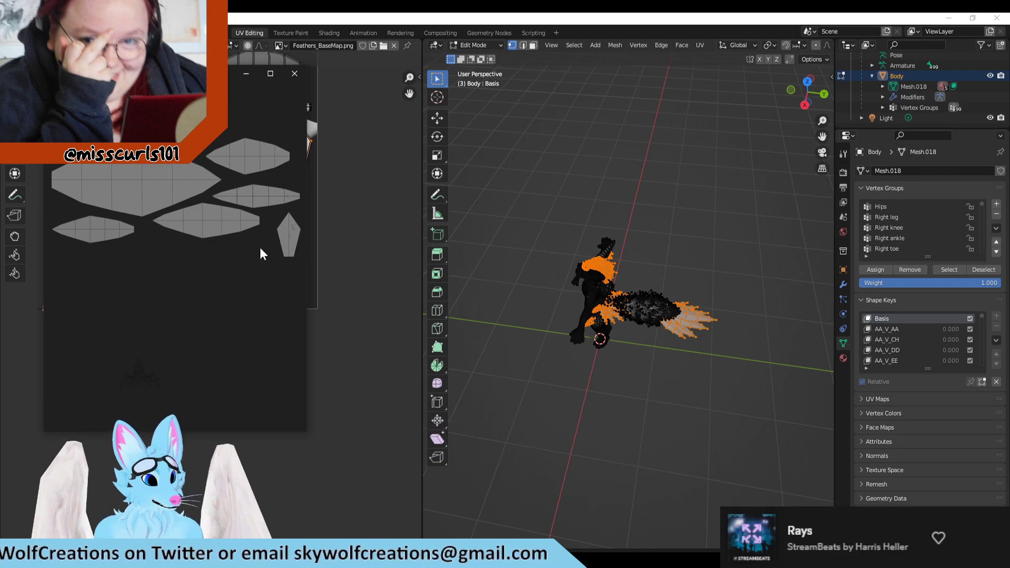
pyautogui.click(294, 72)
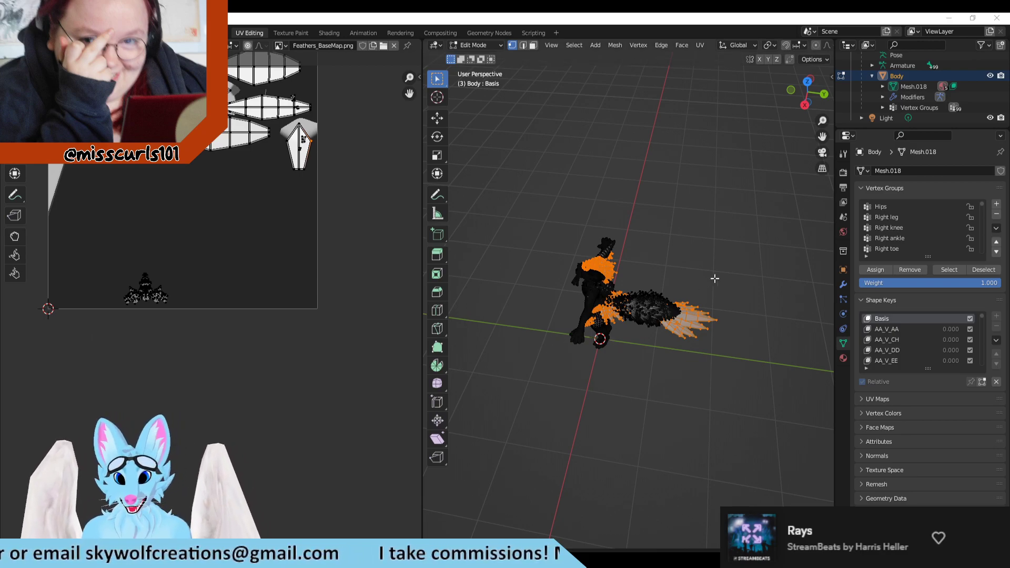
pyautogui.scroll(6, 621, 334)
pyautogui.scroll(-2, 595, 321)
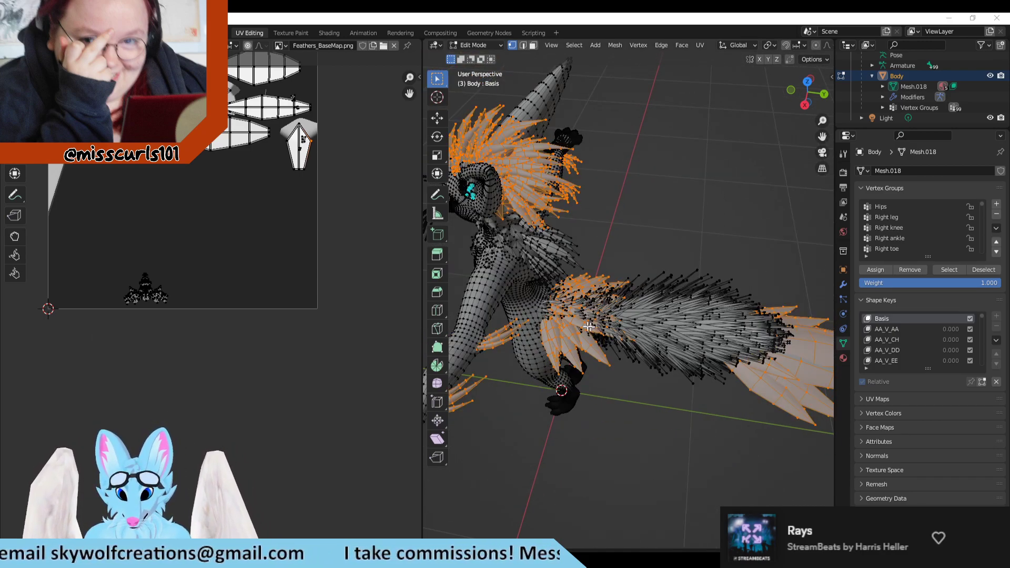
pyautogui.scroll(1, 584, 323)
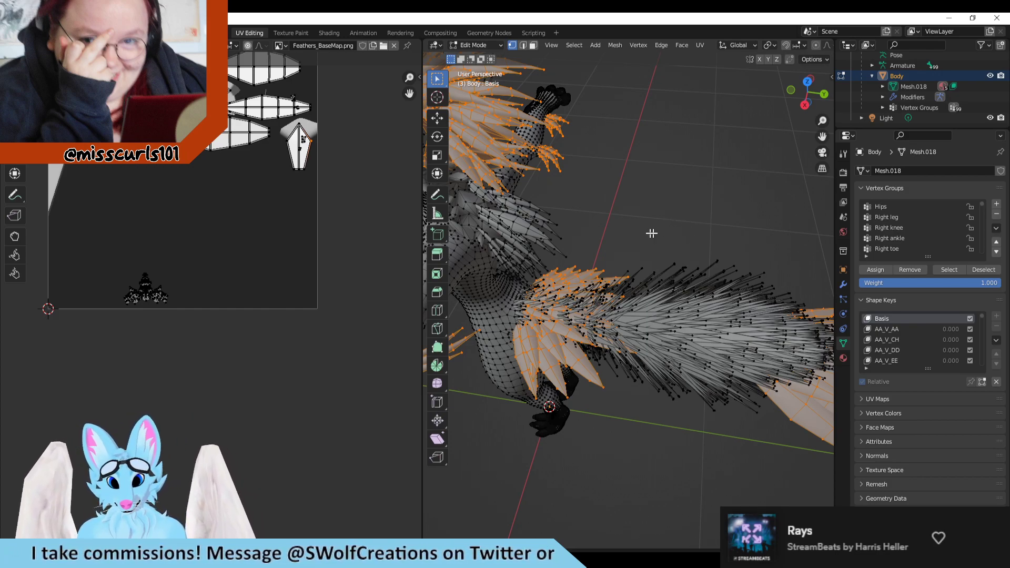
pyautogui.scroll(-3, 648, 241)
pyautogui.scroll(4, 648, 241)
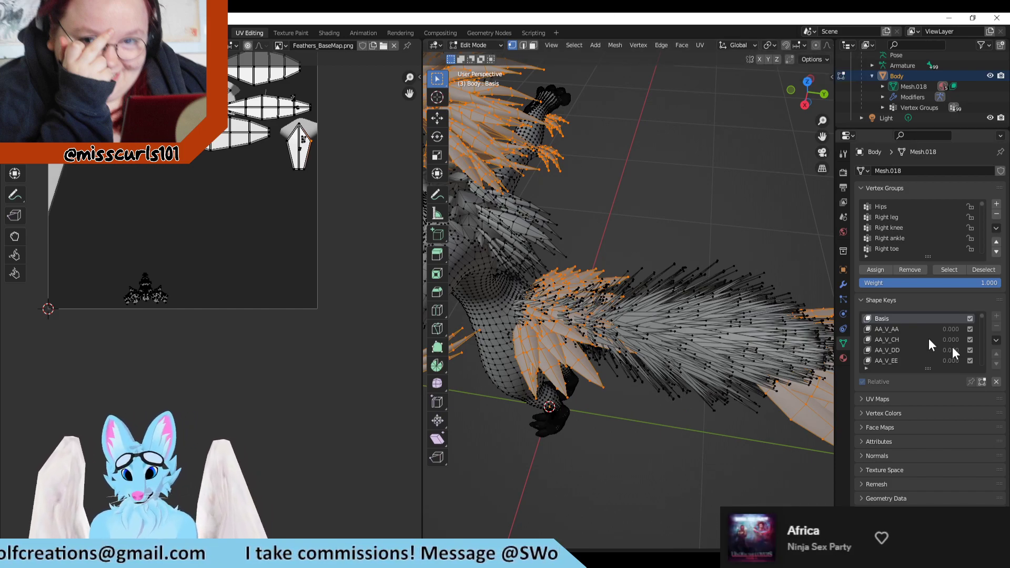
pyautogui.scroll(-2, 808, 316)
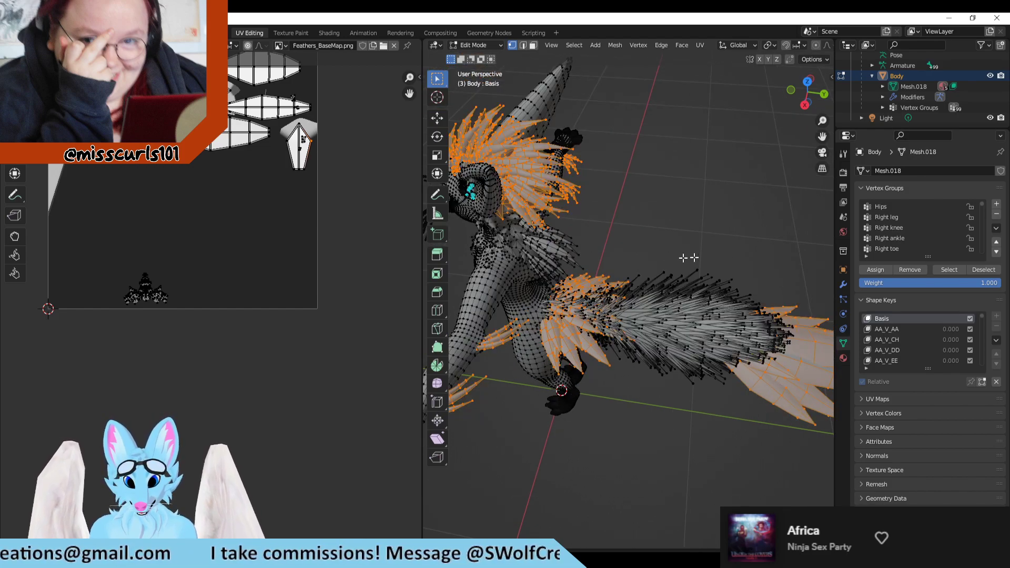
# Replace the feather selection with tufts on the upper back, then box-select the head, body and front part of the tail.
pyautogui.doubleClick(559, 265)
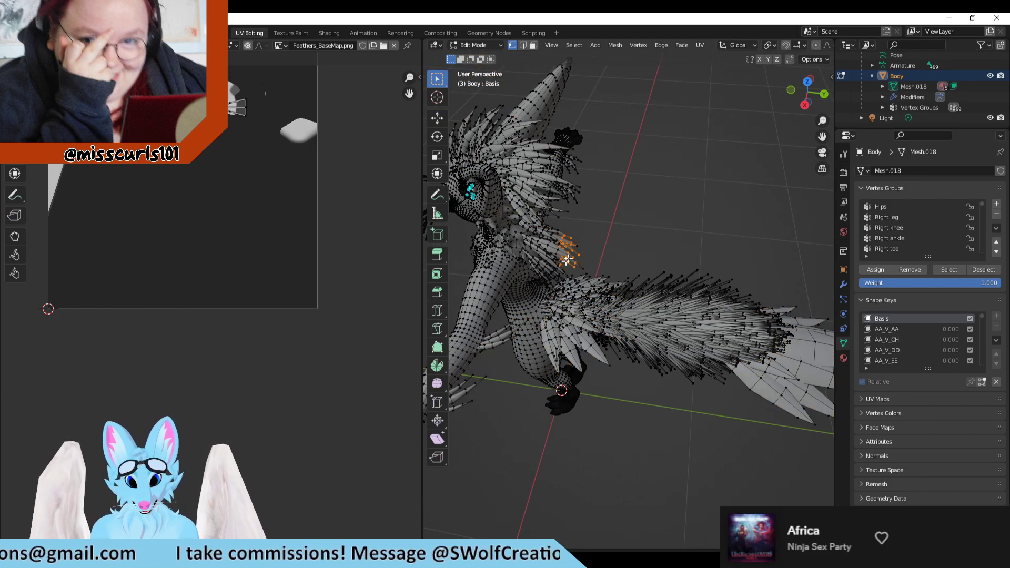
pyautogui.doubleClick(539, 242)
pyautogui.scroll(-3, 536, 205)
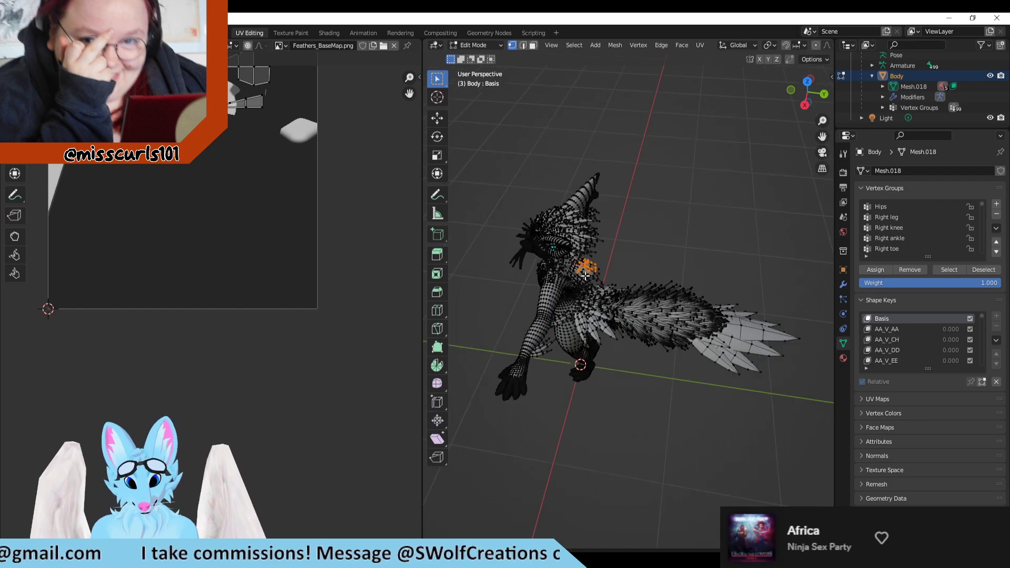
pyautogui.moveTo(698, 131); pyautogui.dragTo(482, 375)
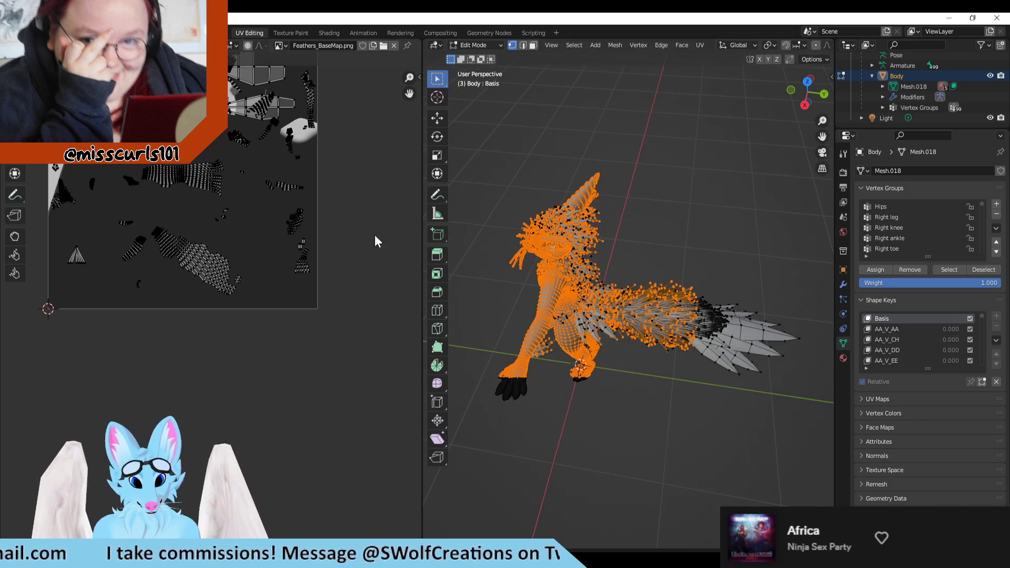
# Deselect all vertices of the Body mesh.
pyautogui.click(684, 464)
pyautogui.scroll(-1, 612, 429)
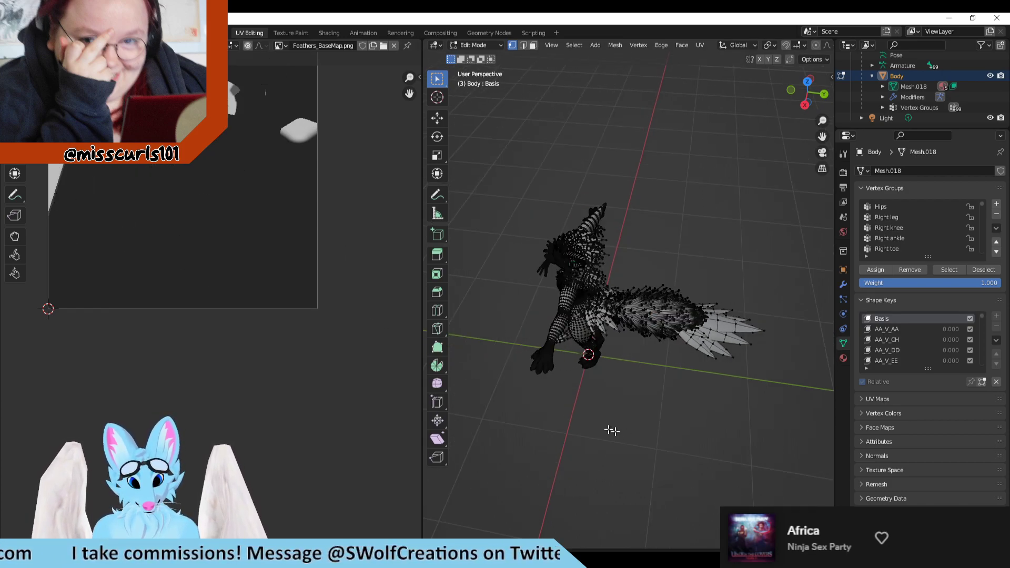
pyautogui.scroll(2, 589, 379)
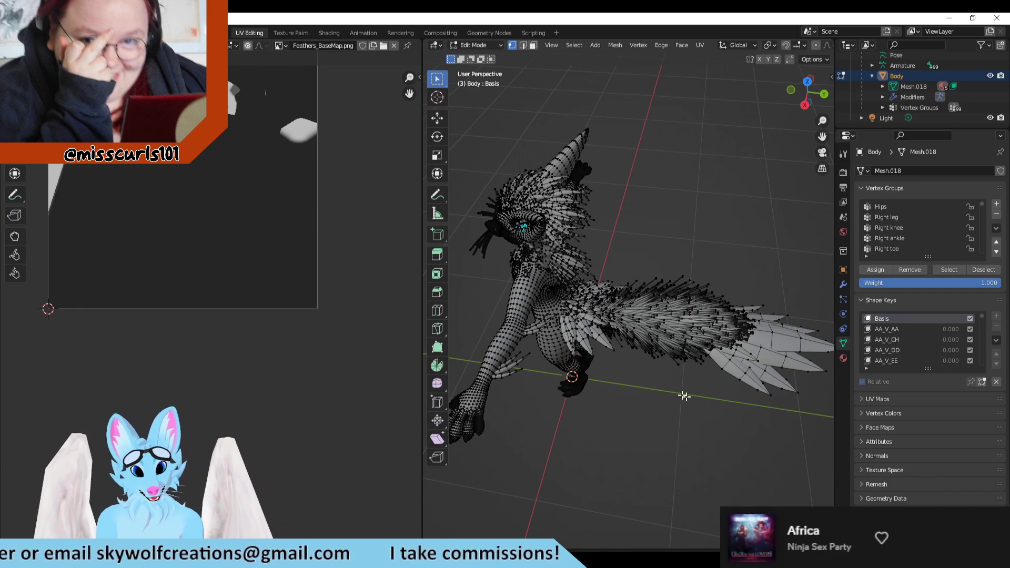
pyautogui.scroll(-3, 721, 437)
pyautogui.scroll(2, 665, 383)
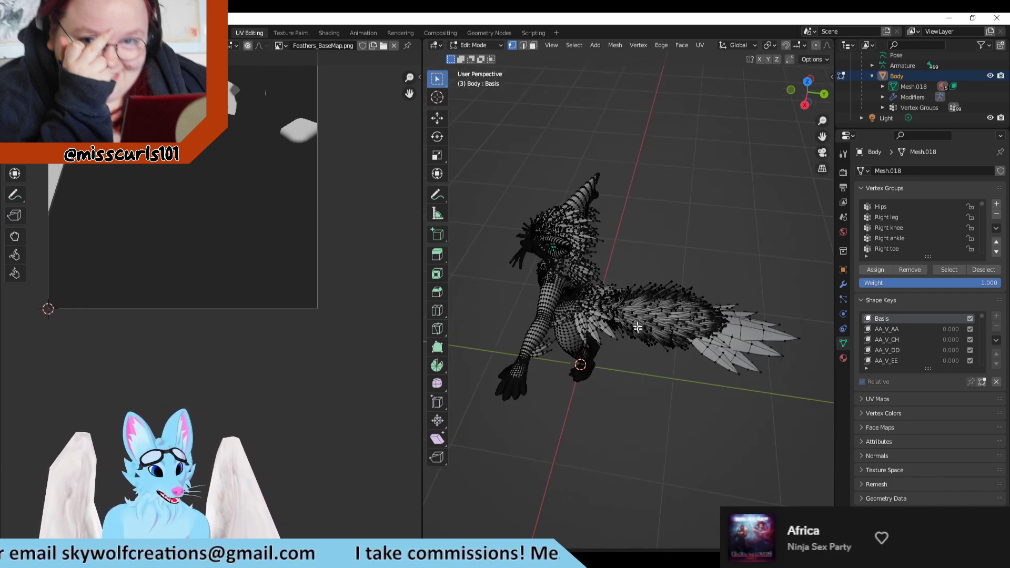
pyautogui.scroll(-2, 620, 364)
pyautogui.scroll(5, 667, 309)
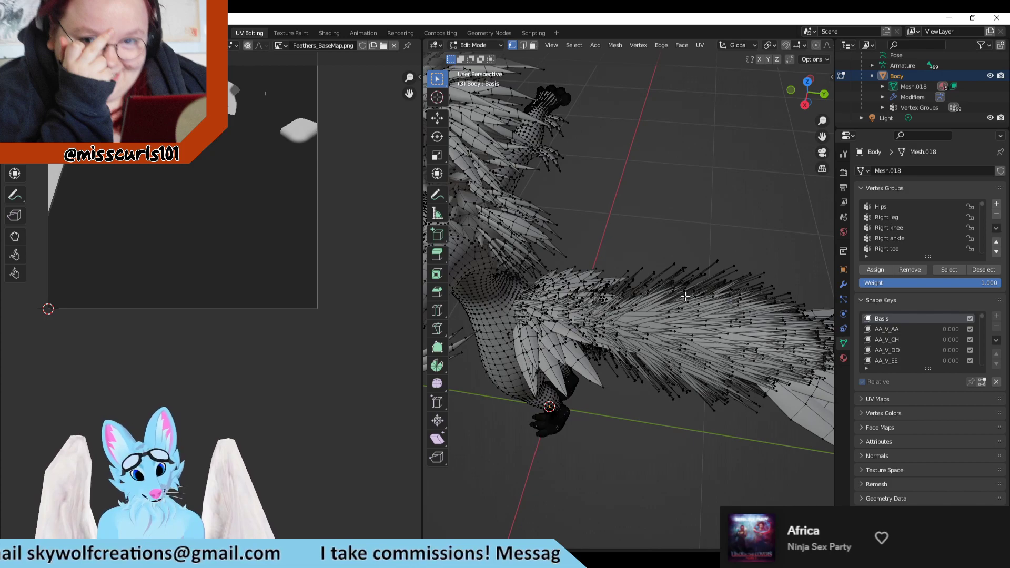
pyautogui.scroll(-2, 685, 296)
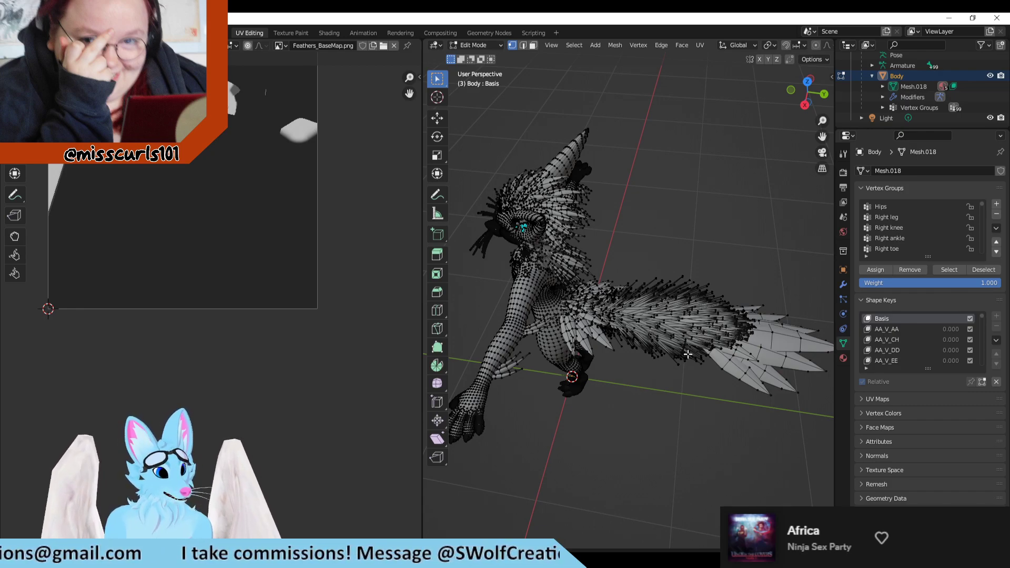
pyautogui.scroll(-2, 688, 354)
pyautogui.scroll(3, 642, 217)
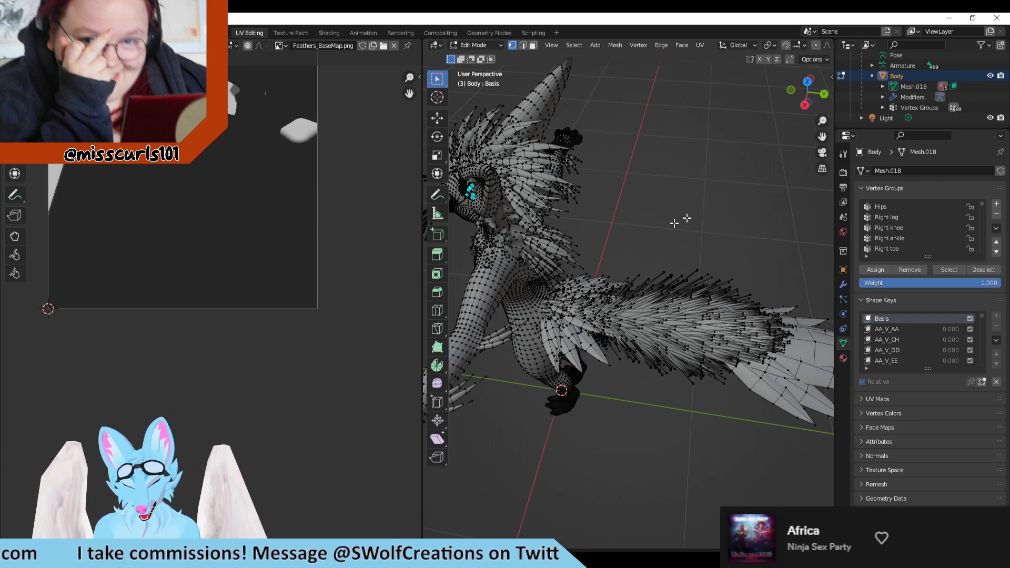
pyautogui.scroll(-4, 666, 259)
pyautogui.scroll(4, 521, 219)
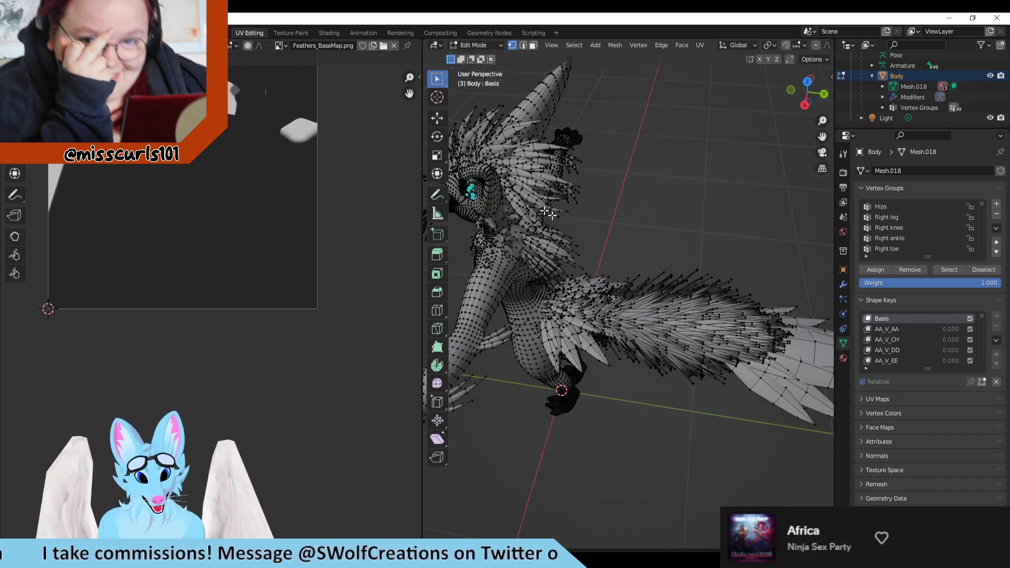
pyautogui.scroll(-1, 586, 250)
pyautogui.scroll(2, 579, 245)
pyautogui.scroll(2, 604, 220)
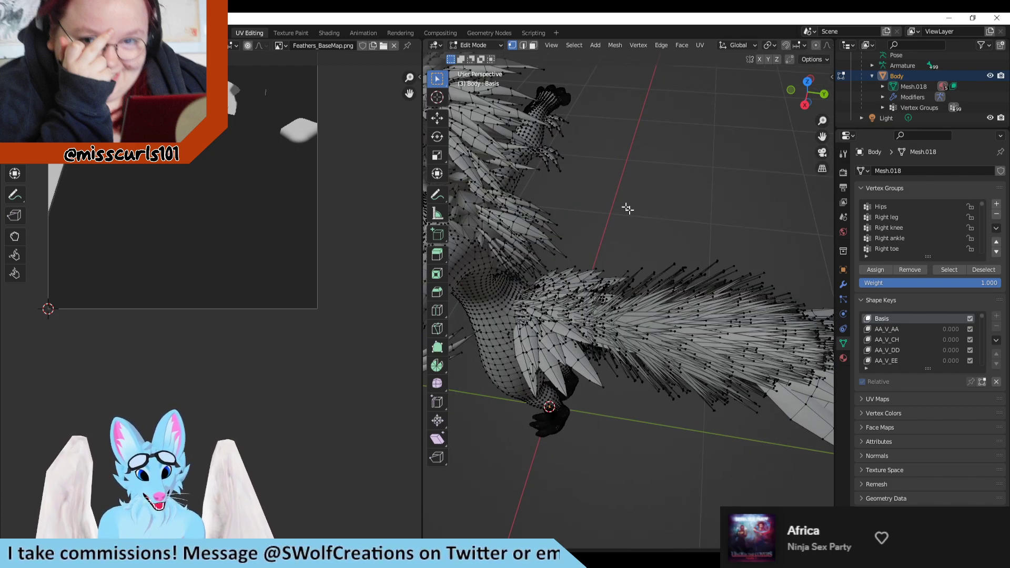
pyautogui.scroll(-2, 710, 231)
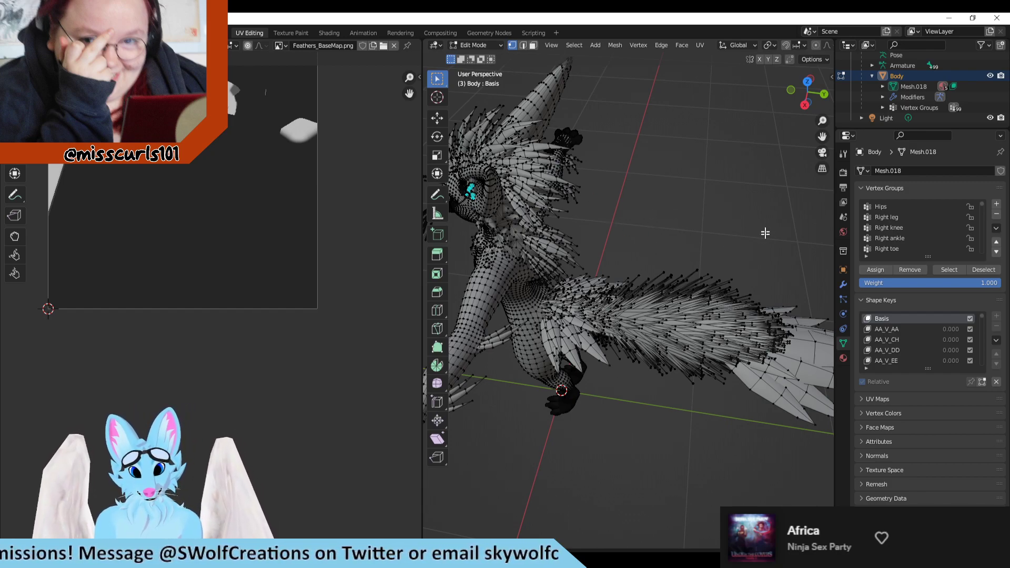
pyautogui.scroll(-3, 658, 242)
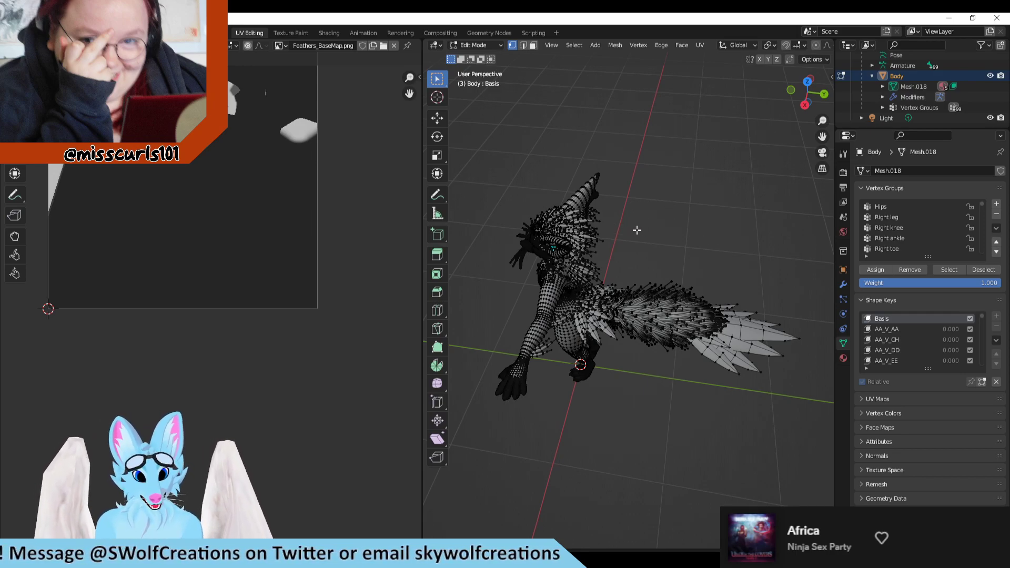
pyautogui.rightClick(634, 247)
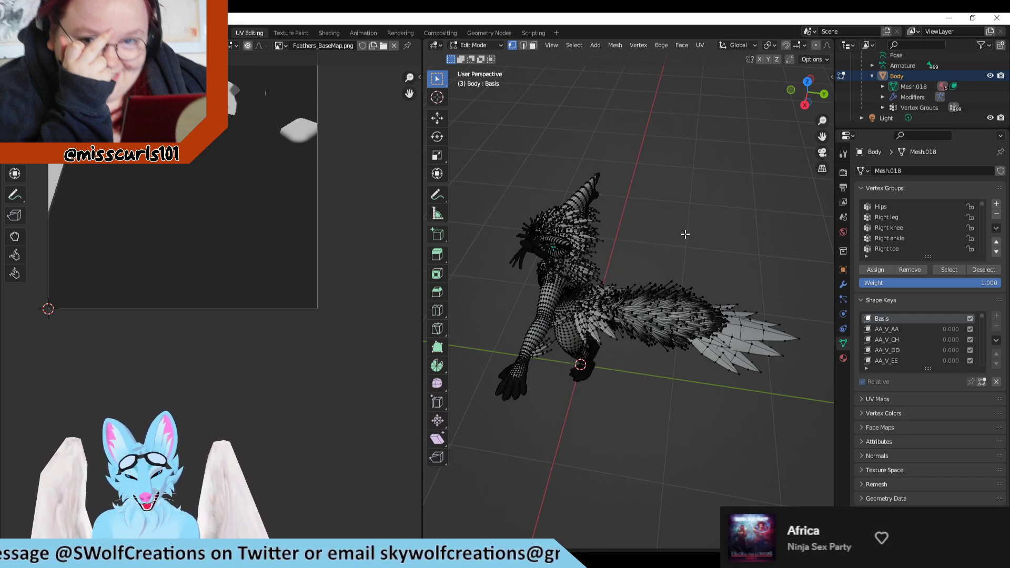
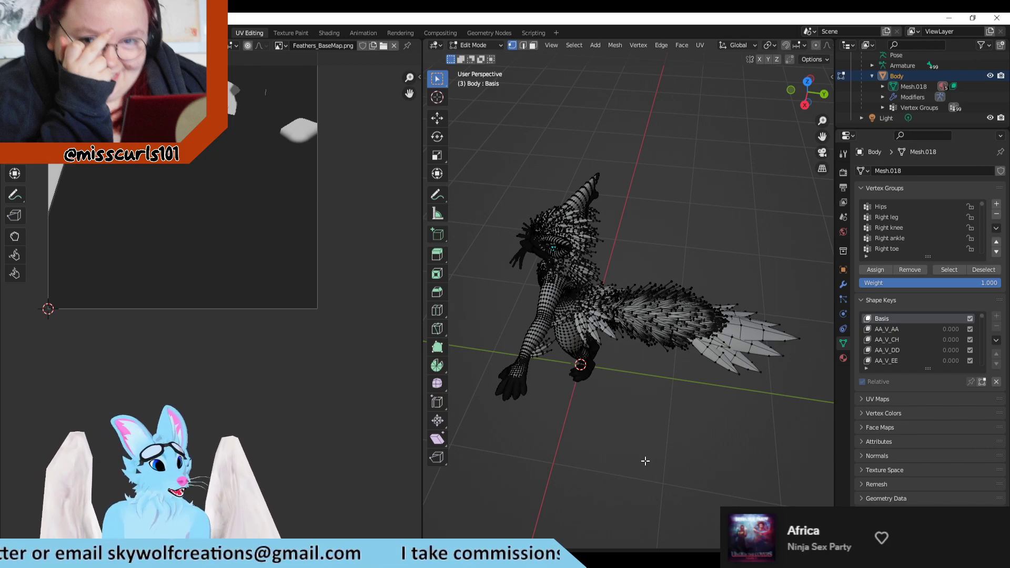
pyautogui.scroll(-1, 547, 253)
pyautogui.scroll(2, 627, 349)
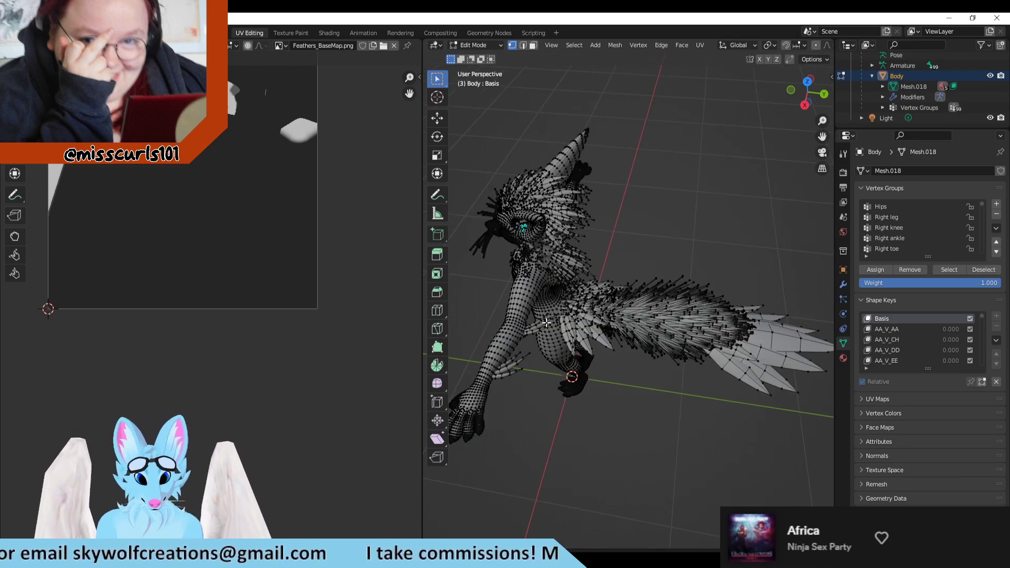
pyautogui.scroll(-1, 694, 227)
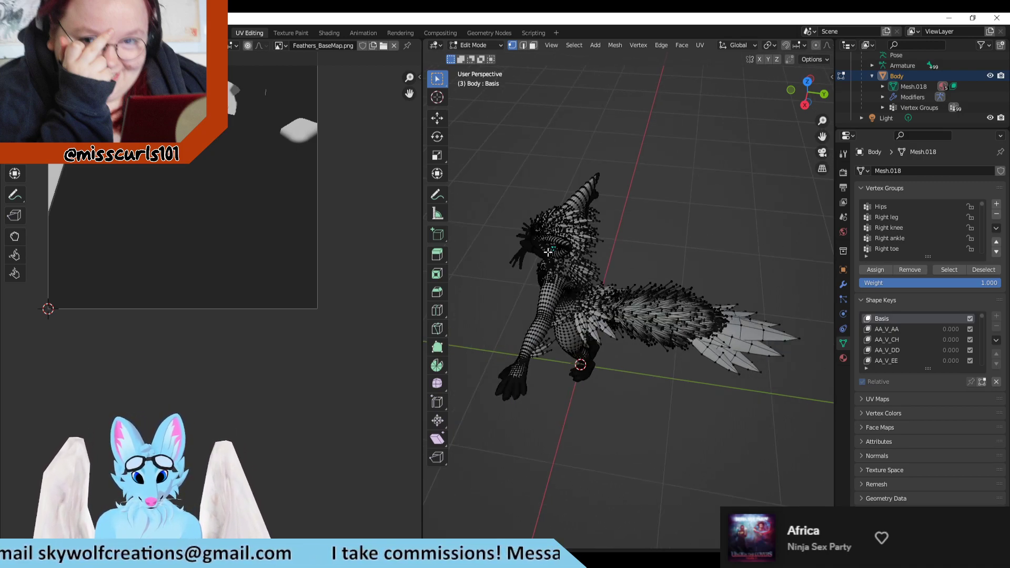
# Try box-selecting the muzzle and neck area from the front, and clear that selection.
pyautogui.moveTo(638, 250); pyautogui.dragTo(648, 199, button='middle')
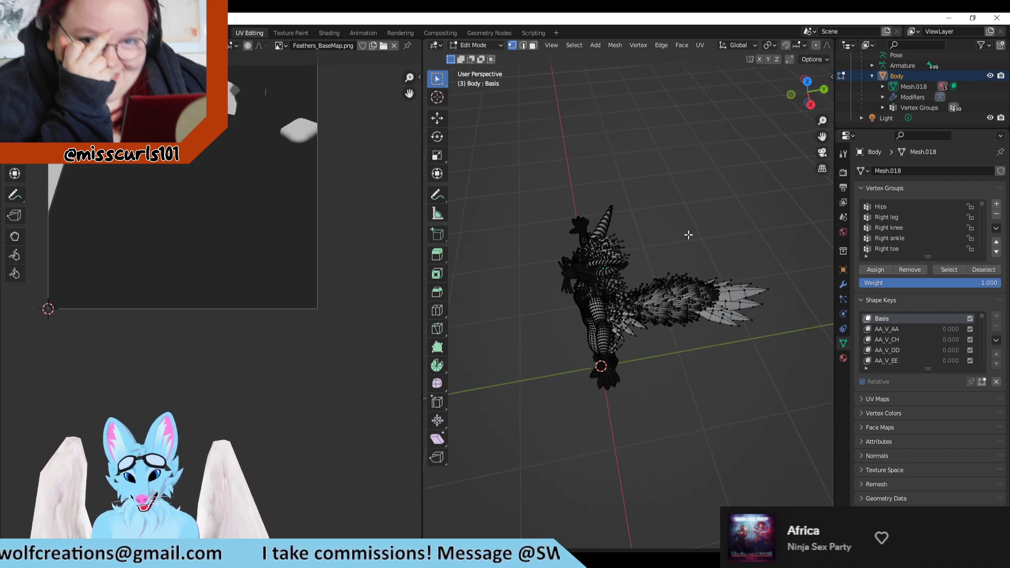
pyautogui.moveTo(732, 215); pyautogui.dragTo(681, 228, button='middle')
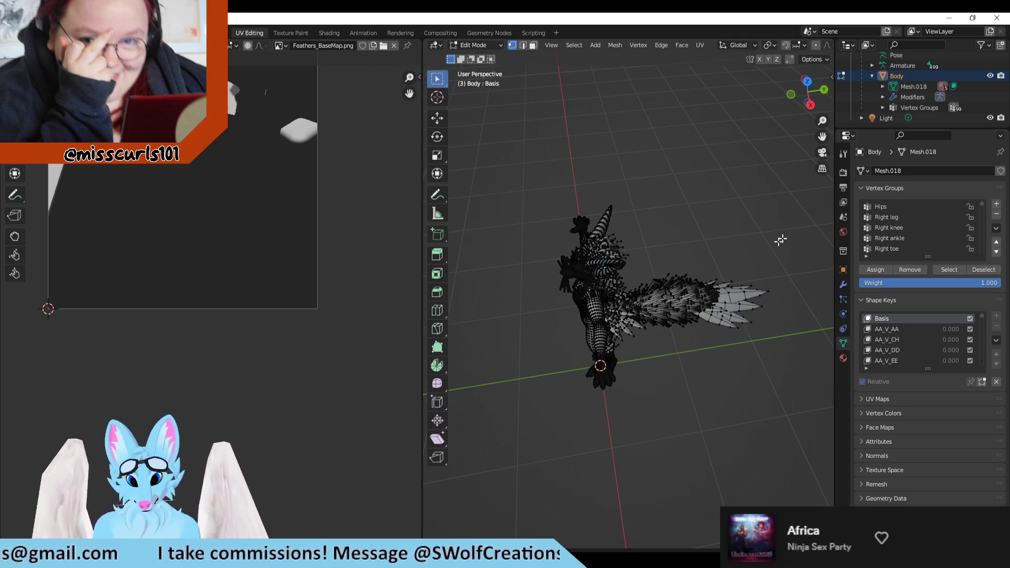
pyautogui.moveTo(504, 401); pyautogui.dragTo(535, 385, button='middle')
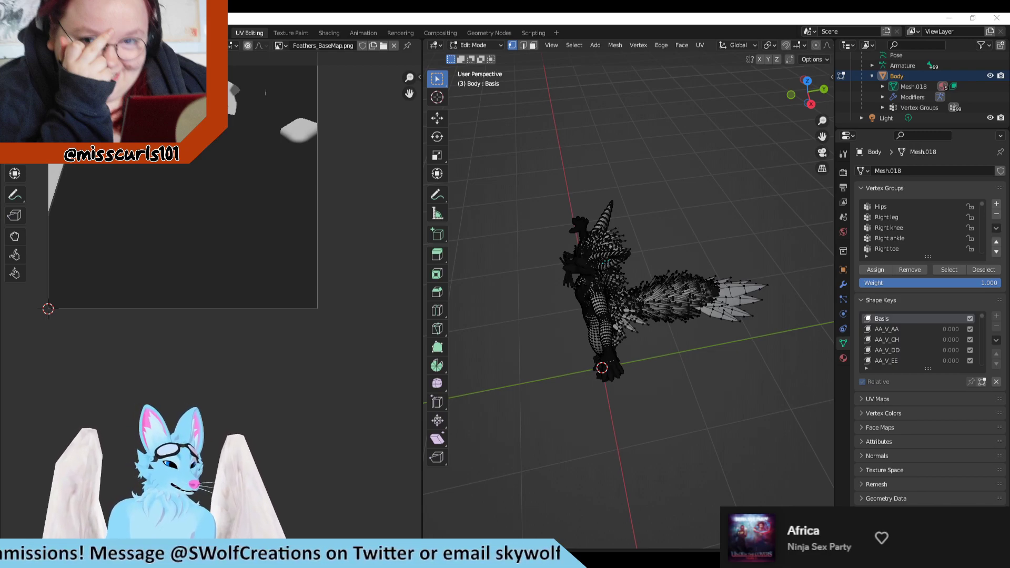
pyautogui.moveTo(523, 354); pyautogui.dragTo(641, 330, button='middle')
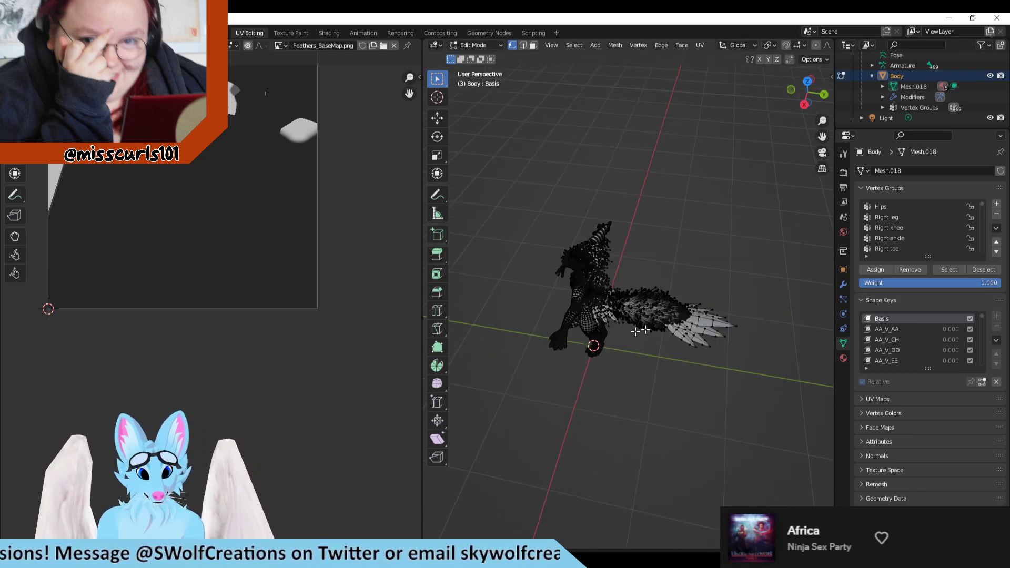
pyautogui.moveTo(536, 395); pyautogui.dragTo(651, 384, button='middle')
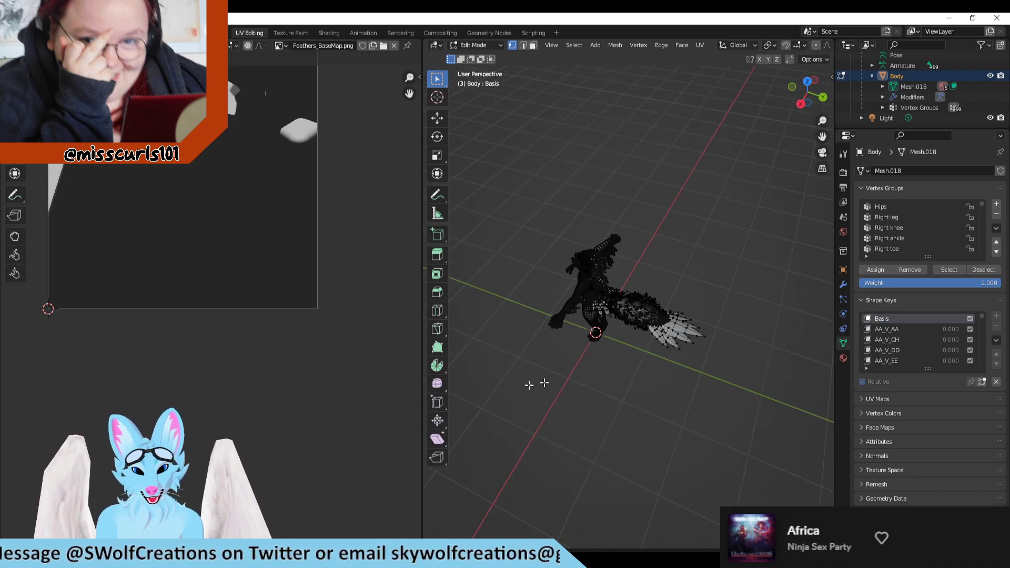
pyautogui.moveTo(495, 379); pyautogui.dragTo(705, 384, button='middle')
pyautogui.moveTo(676, 343); pyautogui.dragTo(723, 312, button='middle')
pyautogui.scroll(1, 713, 299)
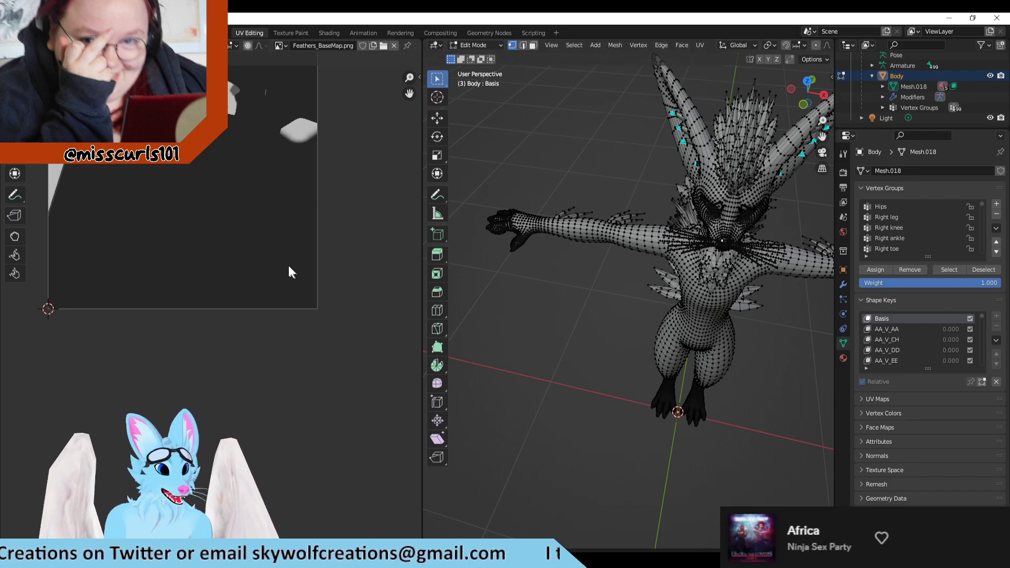
pyautogui.moveTo(697, 218); pyautogui.dragTo(747, 261)
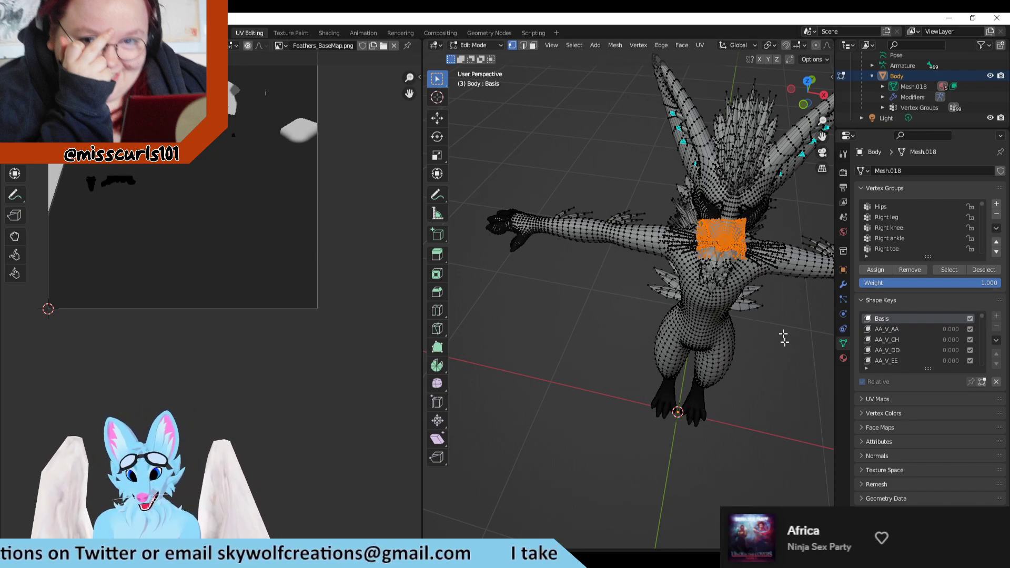
pyautogui.click(771, 420)
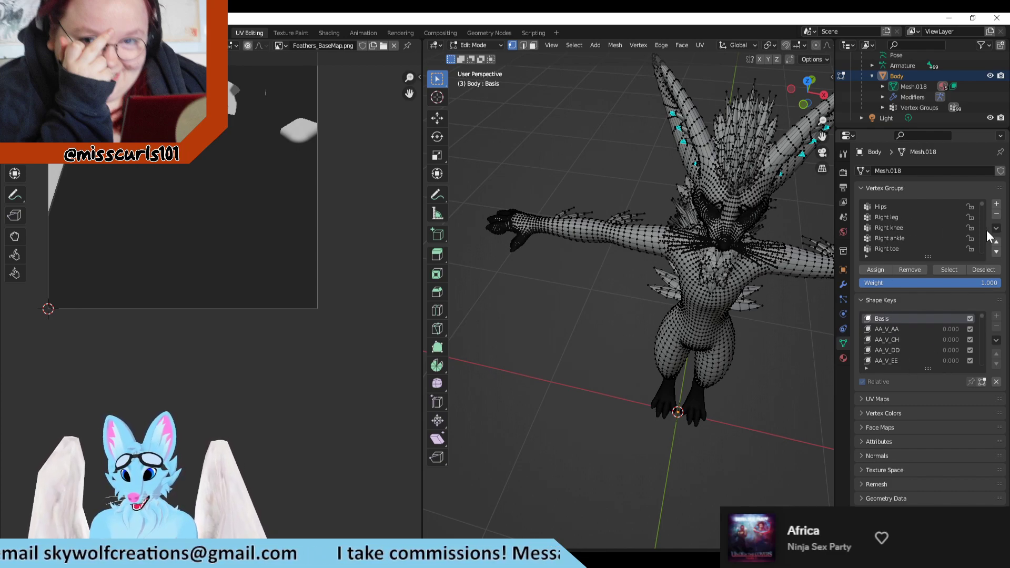
# Make Hips the active vertex group and select every vertex of the Body mesh.
pyautogui.click(913, 206)
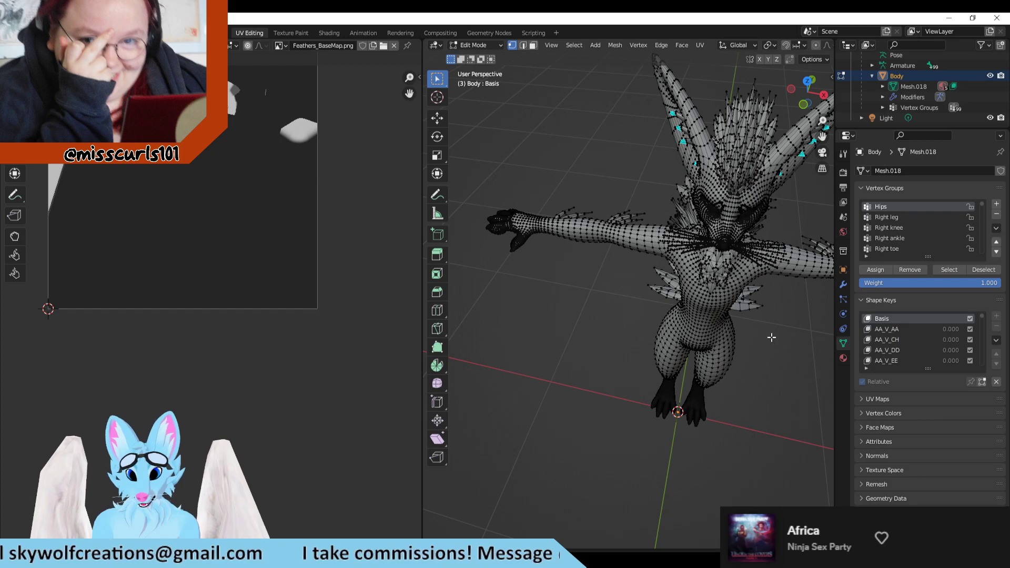
pyautogui.press('a')
pyautogui.scroll(-2, 189, 232)
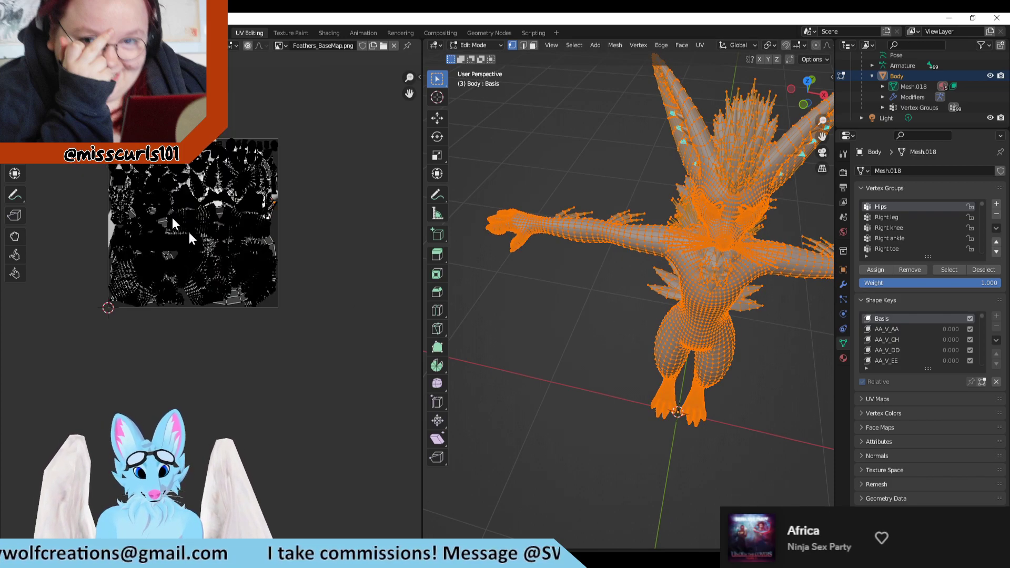
# Examine the UV islands of the whole Body mesh up close over the Feathers_BaseMap.png image.
pyautogui.scroll(4, 188, 232)
pyautogui.scroll(-2, 349, 335)
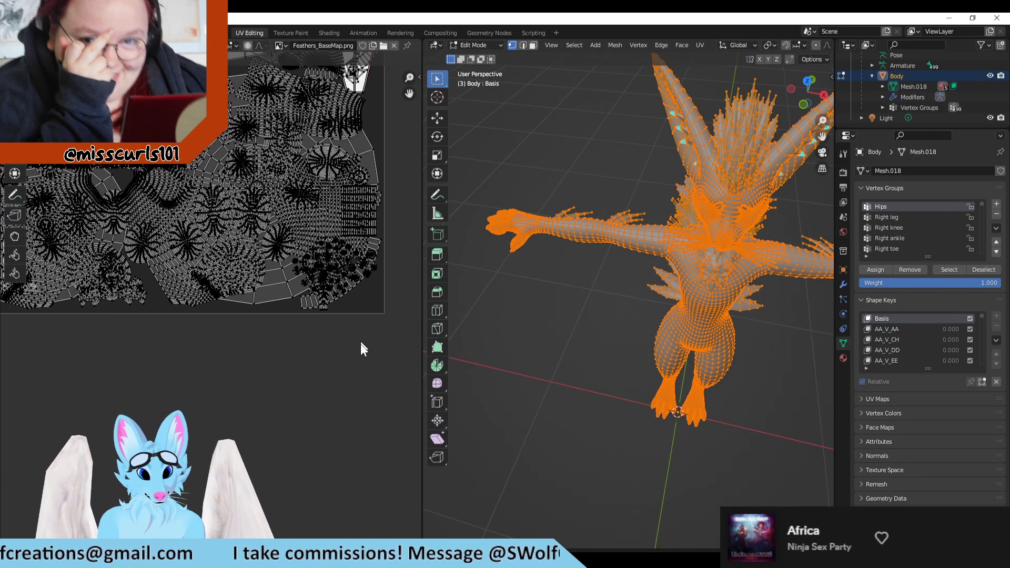
pyautogui.scroll(-6, 231, 297)
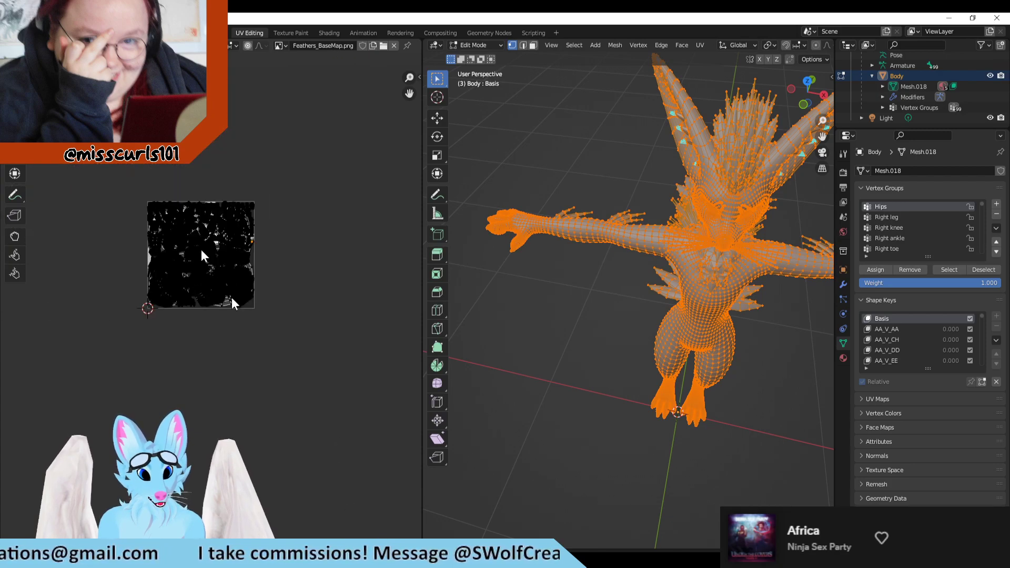
pyautogui.scroll(7, 232, 297)
pyautogui.scroll(-1, 216, 422)
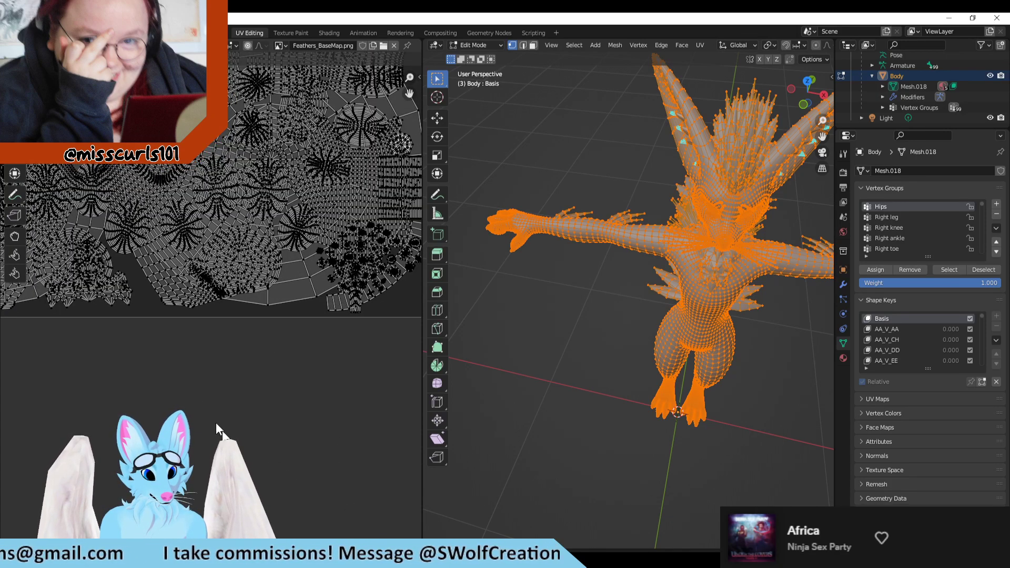
pyautogui.scroll(1, 223, 413)
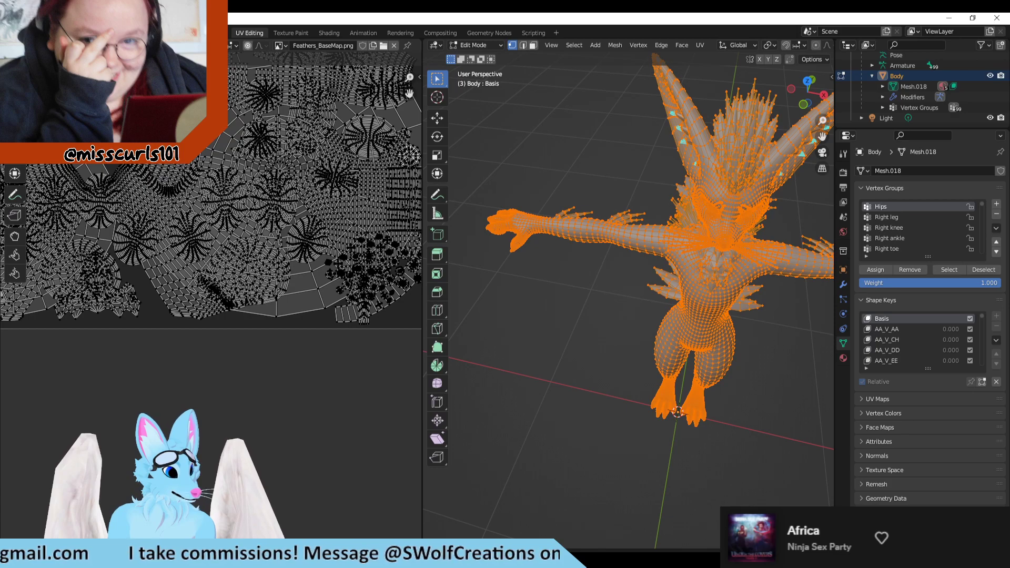
pyautogui.scroll(-2, 345, 369)
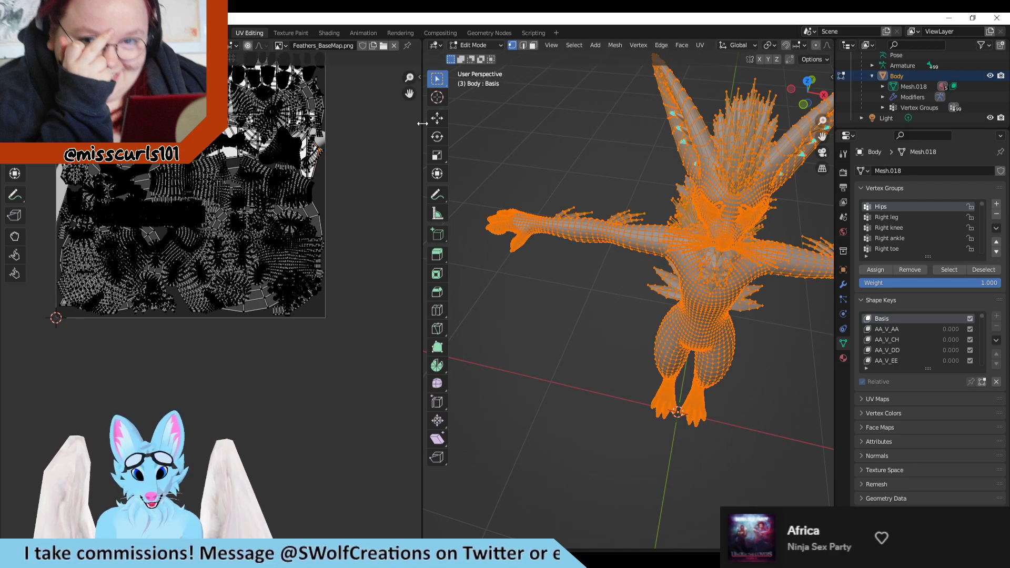
# Switch the 3D viewport to material preview shading and widen the UV editor to most of the workspace.
pyautogui.moveTo(422, 123); pyautogui.dragTo(322, 124)
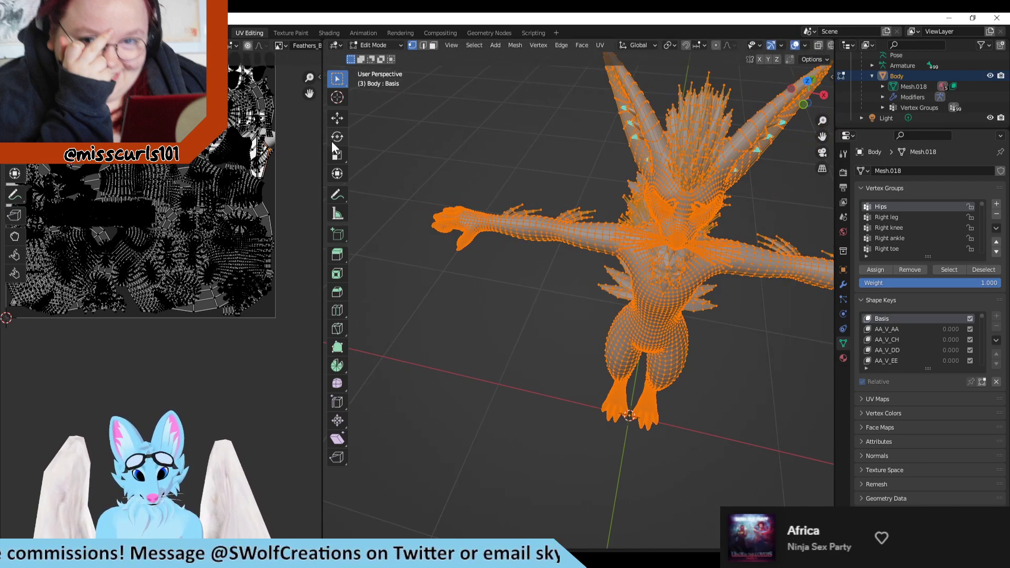
pyautogui.moveTo(322, 141)
pyautogui.mouseDown()
pyautogui.moveTo(144, 141)
pyautogui.moveTo(169, 141)
pyautogui.mouseUp()
pyautogui.click(803, 44)
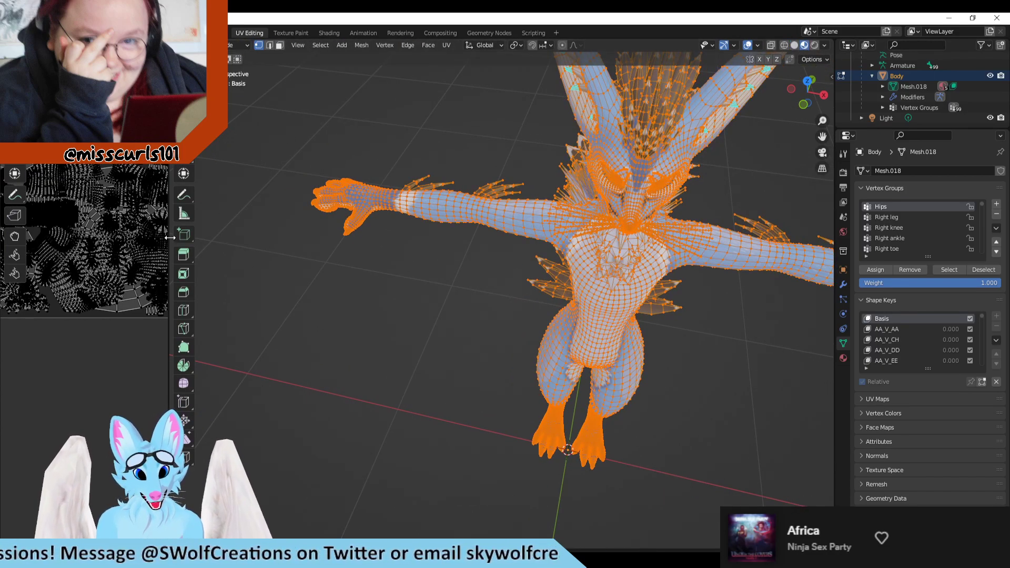
pyautogui.moveTo(170, 237); pyautogui.dragTo(629, 232)
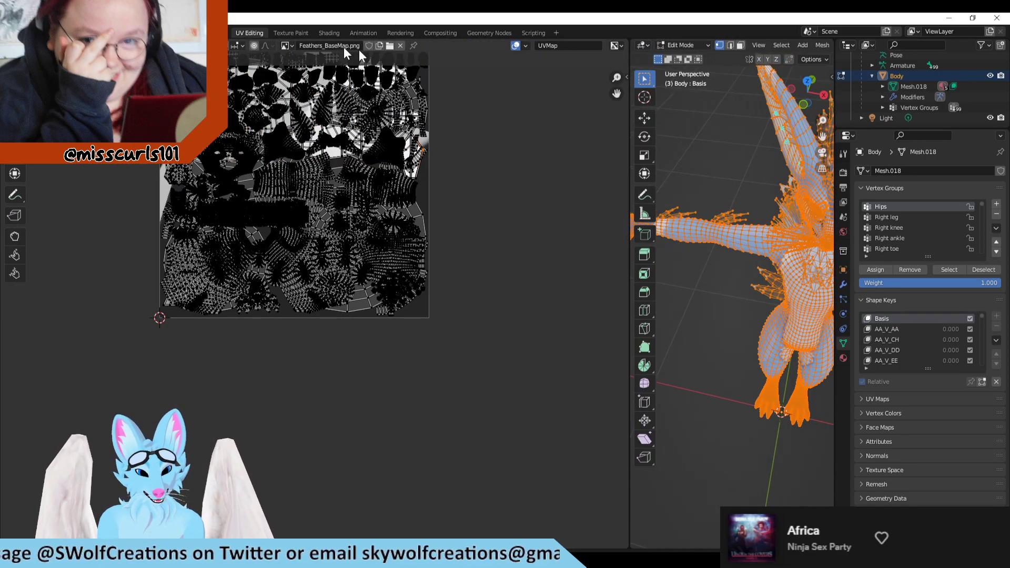
# Show Body_BaseMap_Blue.png as the image behind the UV layout and inspect how the islands fit it.
pyautogui.click(285, 45)
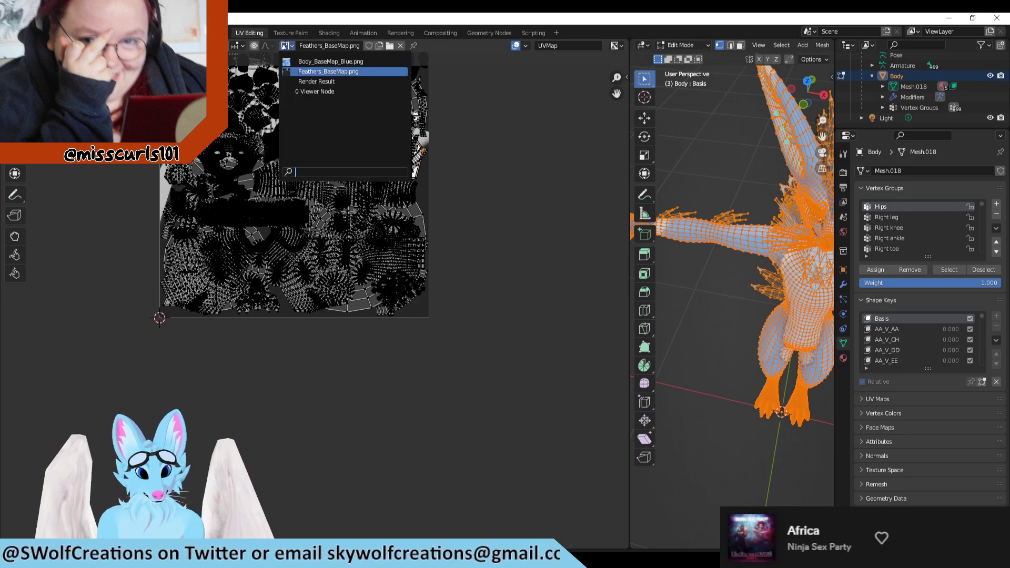
pyautogui.click(317, 62)
pyautogui.scroll(-2, 408, 243)
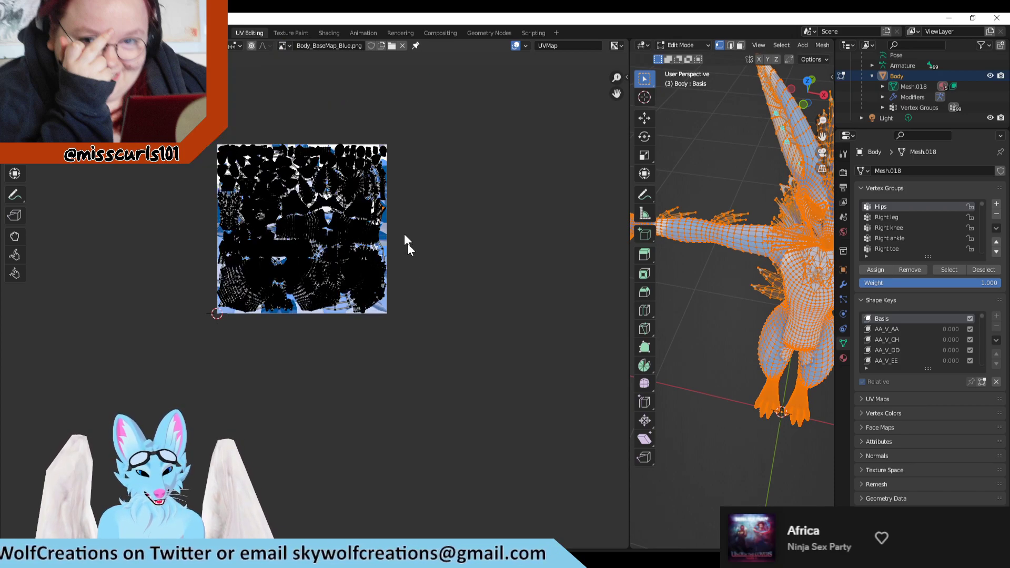
pyautogui.scroll(1, 229, 72)
pyautogui.scroll(3, 315, 305)
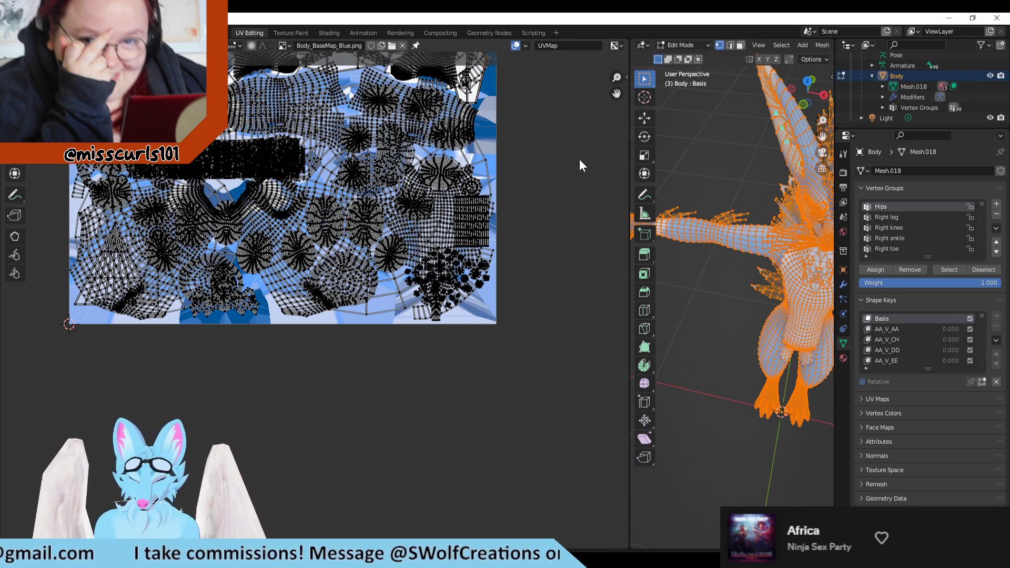
# Narrow the UV editor to give the 3D viewport more room and deselect the whole Body mesh.
pyautogui.scroll(-3, 367, 173)
pyautogui.scroll(4, 367, 173)
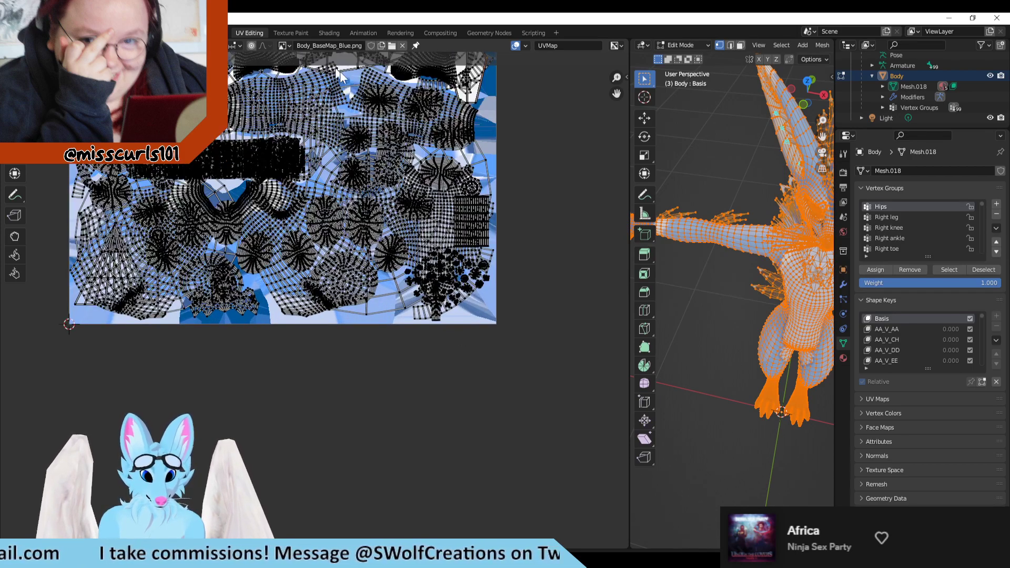
pyautogui.scroll(1, 687, 392)
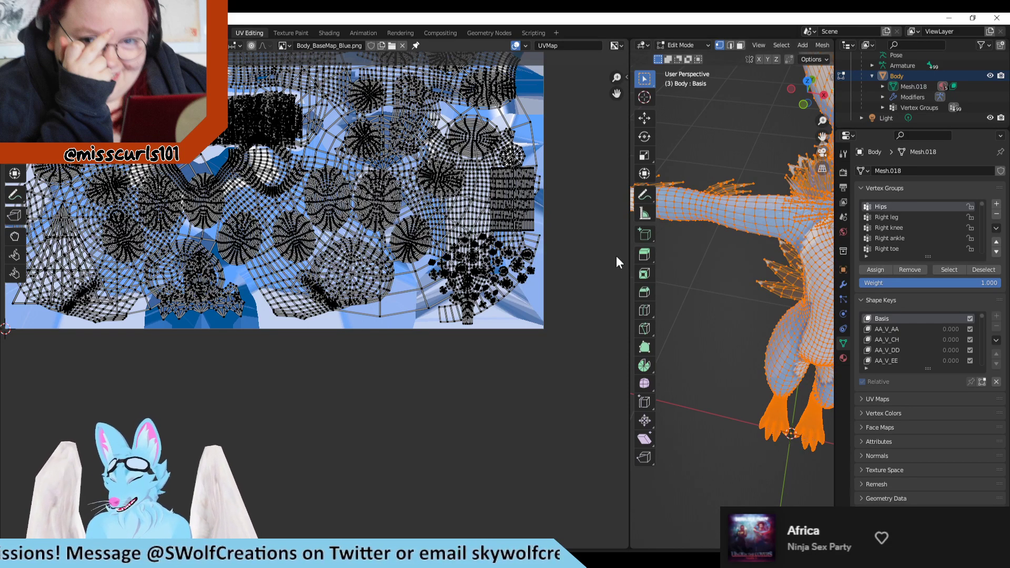
pyautogui.scroll(-2, 612, 280)
pyautogui.scroll(-6, 729, 319)
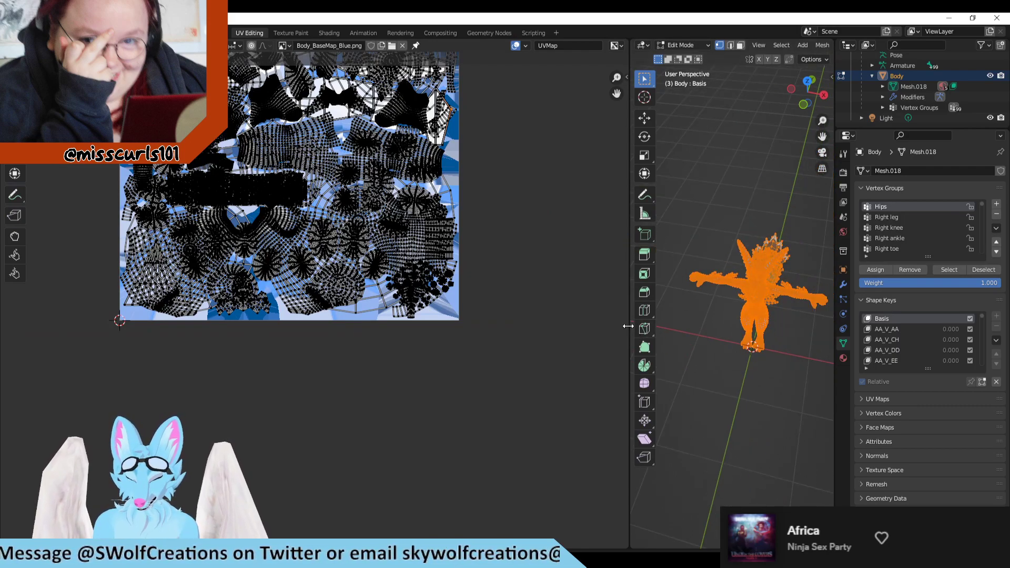
pyautogui.moveTo(628, 326); pyautogui.dragTo(409, 318)
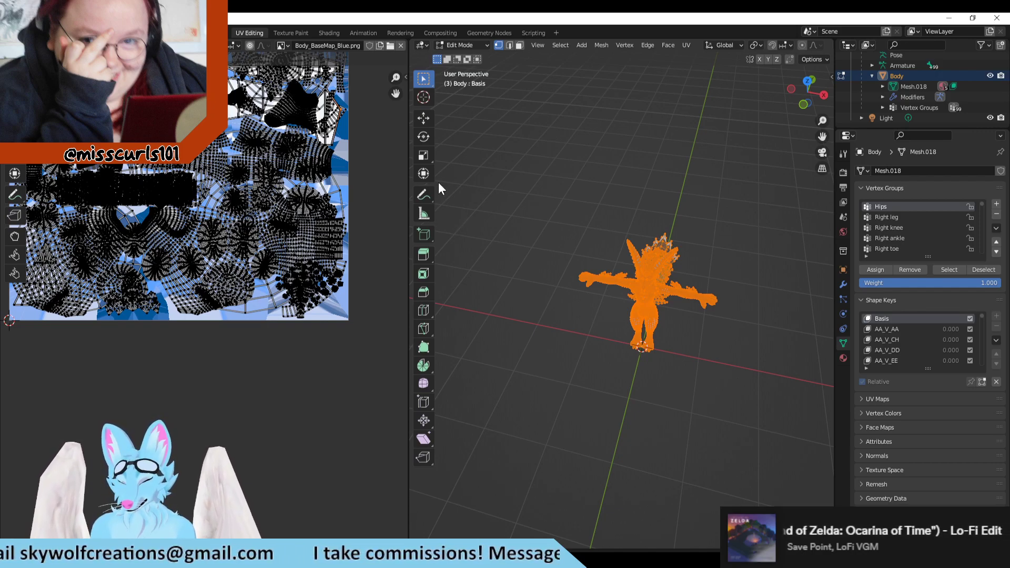
pyautogui.scroll(6, 743, 255)
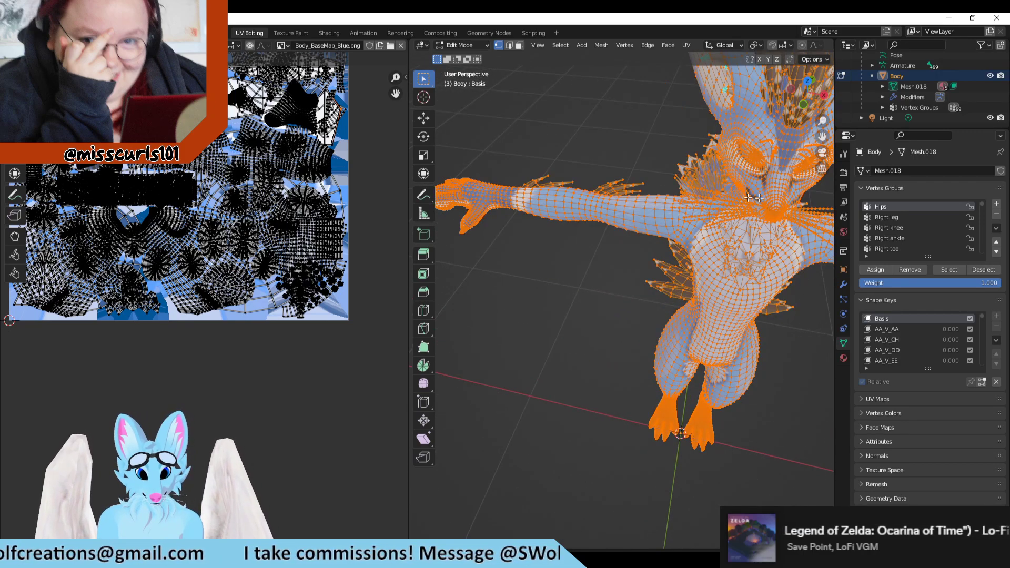
pyautogui.click(595, 291)
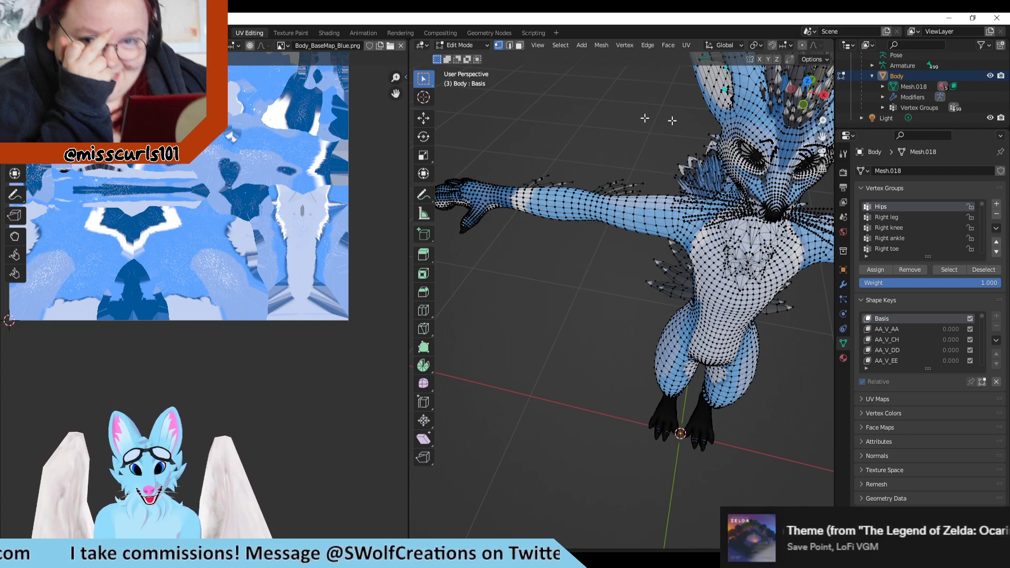
# Box-select the avatar's right arm to show its UV islands, and clear the selection.
pyautogui.moveTo(556, 142); pyautogui.dragTo(500, 138, button='middle')
pyautogui.moveTo(463, 132); pyautogui.dragTo(693, 276)
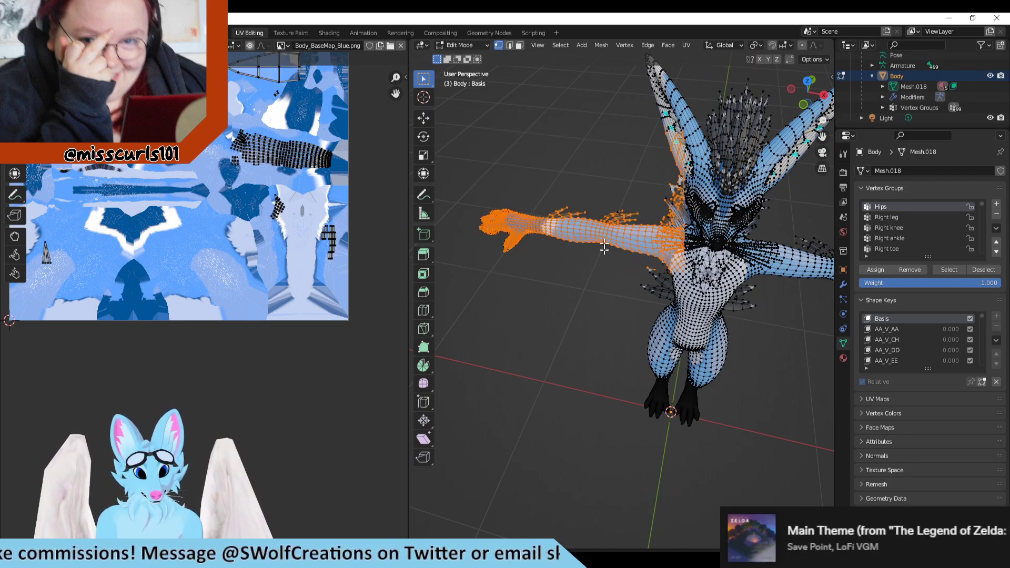
pyautogui.scroll(-2, 586, 258)
pyautogui.hotkey('alt', 'a')
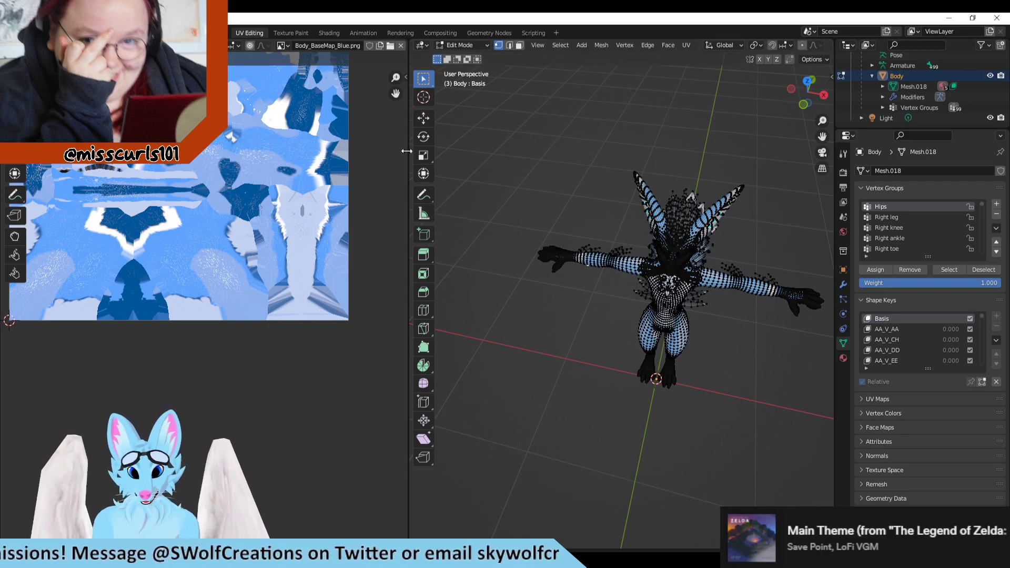
# Enlarge the 3D viewport further and try selecting the right hand and forearm with the Right leg vertex group active.
pyautogui.moveTo(407, 151); pyautogui.dragTo(282, 145)
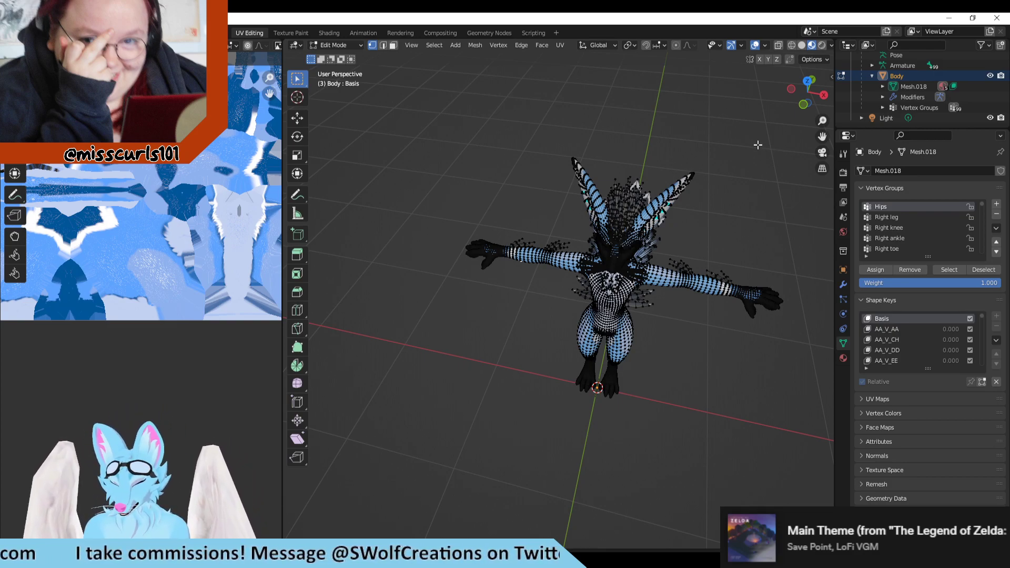
pyautogui.scroll(4, 579, 236)
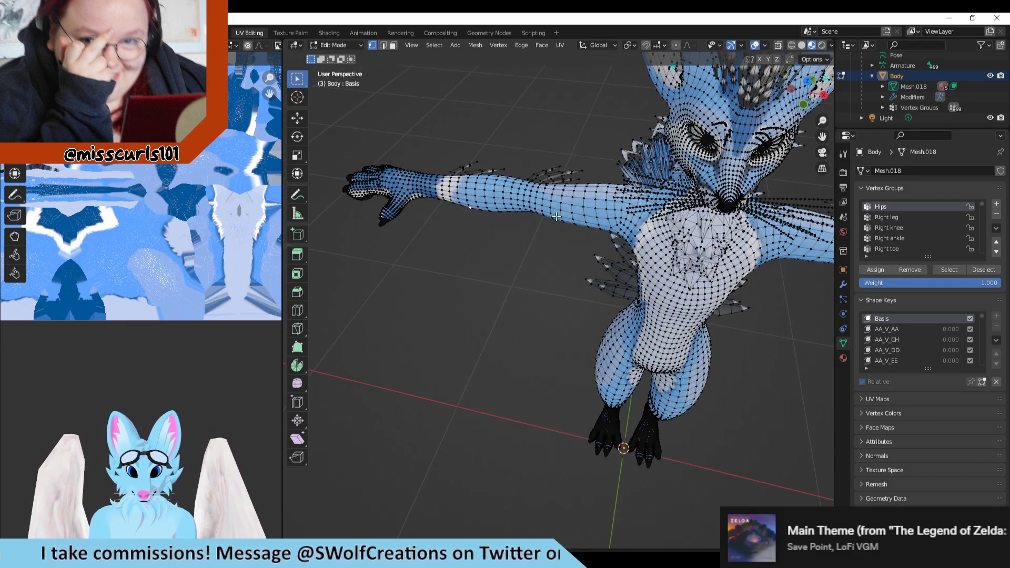
pyautogui.moveTo(349, 92); pyautogui.dragTo(513, 256)
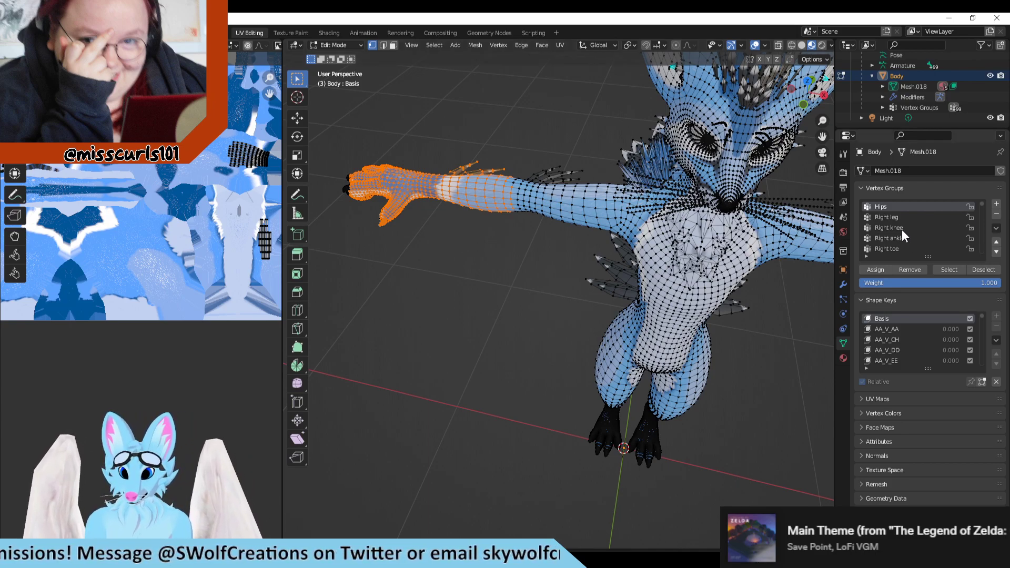
pyautogui.click(898, 214)
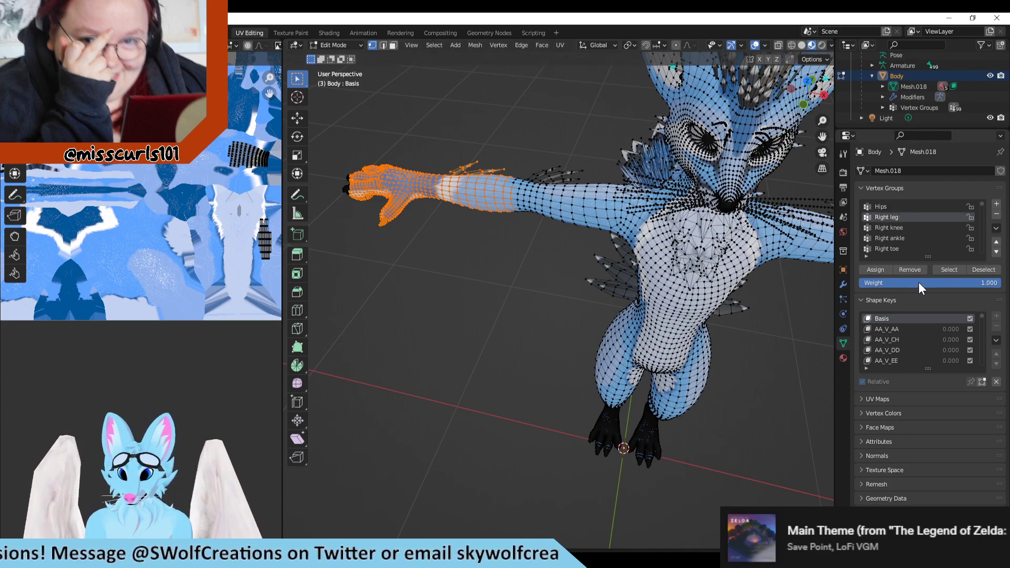
pyautogui.click(476, 294)
# Select the vertices of the Right knee and Right ankle vertex groups on the Body mesh.
pyautogui.click(896, 227)
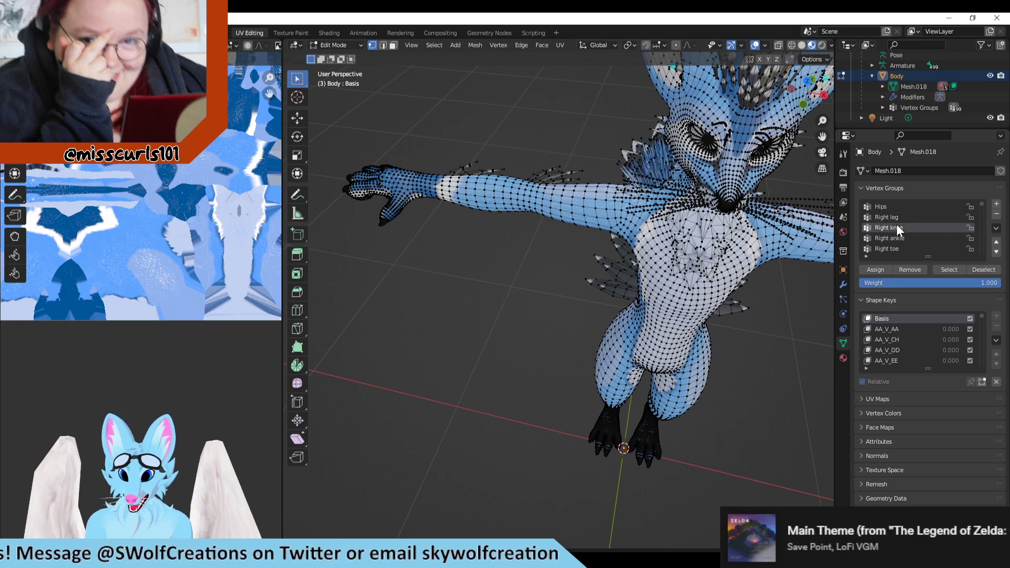
pyautogui.click(883, 269)
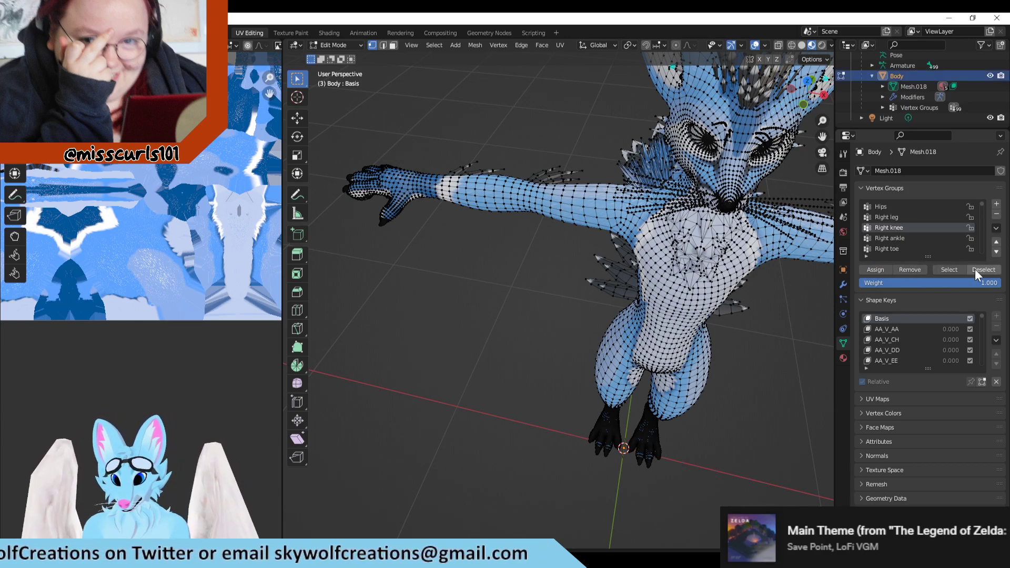
pyautogui.click(943, 270)
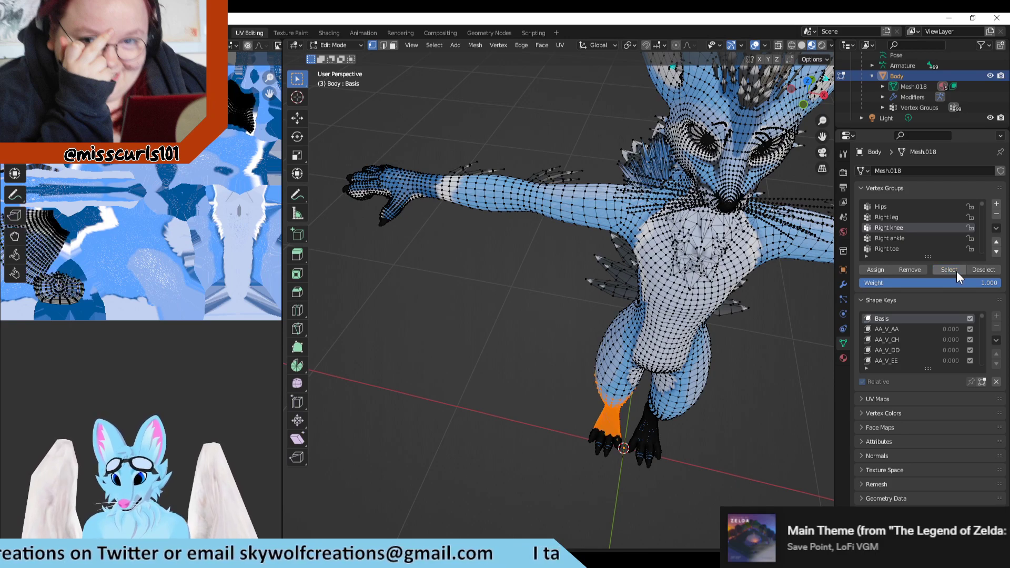
pyautogui.click(907, 239)
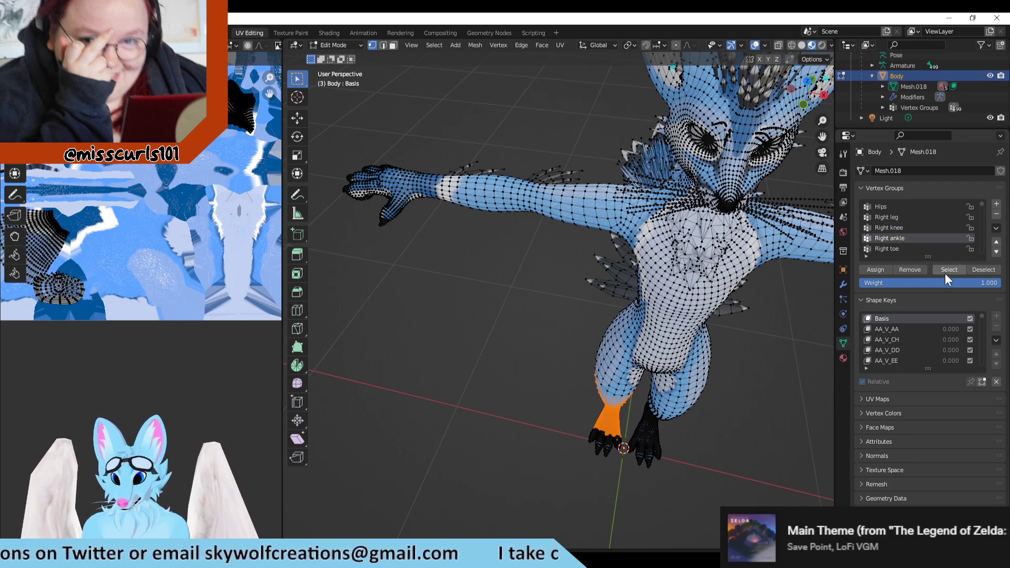
pyautogui.click(945, 273)
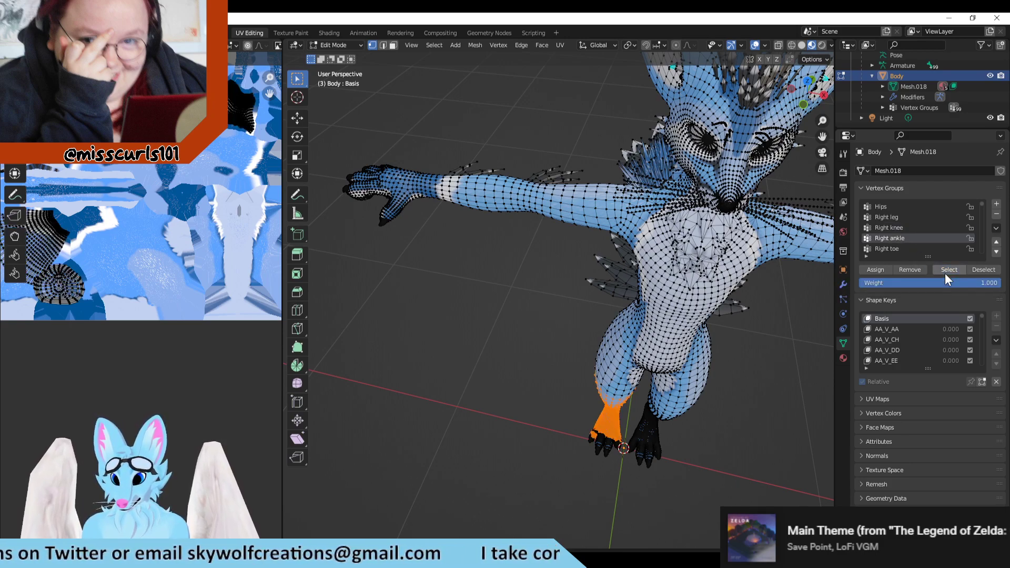
# Add the vertices of the Right toe, ToePinky1_R and ToePinky2_R vertex groups to the selection.
pyautogui.click(894, 248)
pyautogui.scroll(-3, 219, 307)
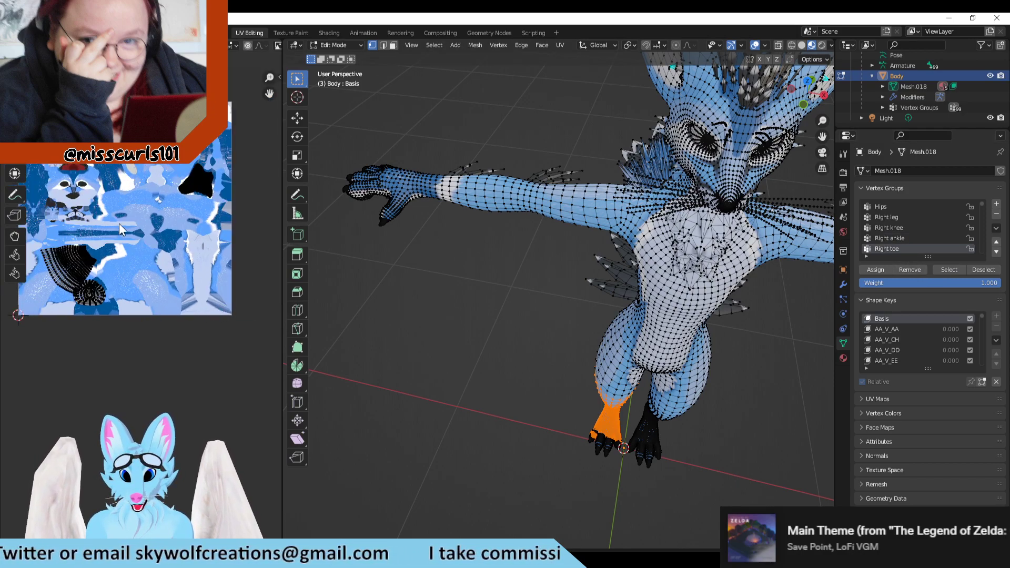
pyautogui.scroll(1, 119, 223)
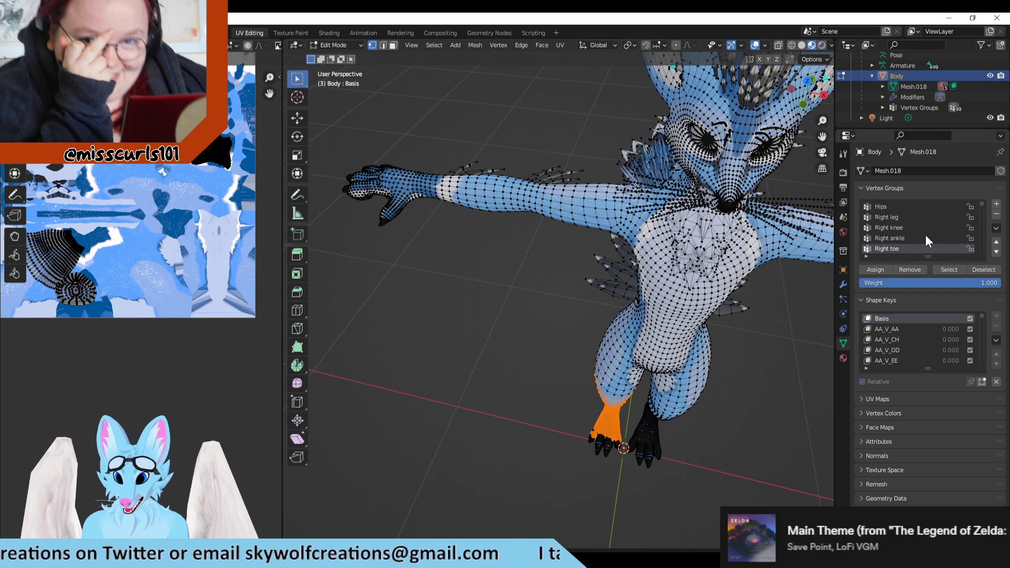
pyautogui.scroll(-1, 916, 239)
pyautogui.click(904, 249)
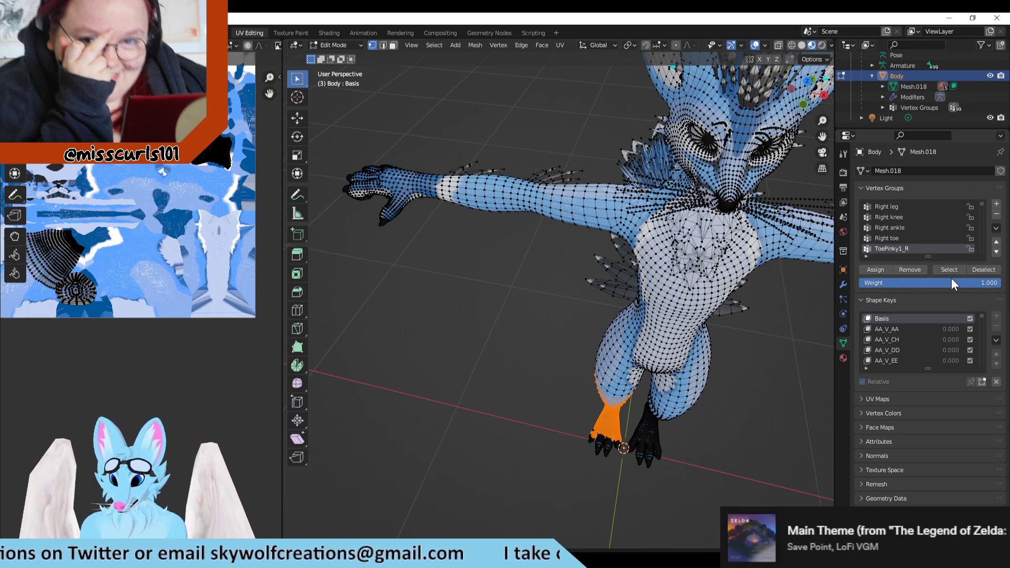
pyautogui.scroll(-1, 923, 221)
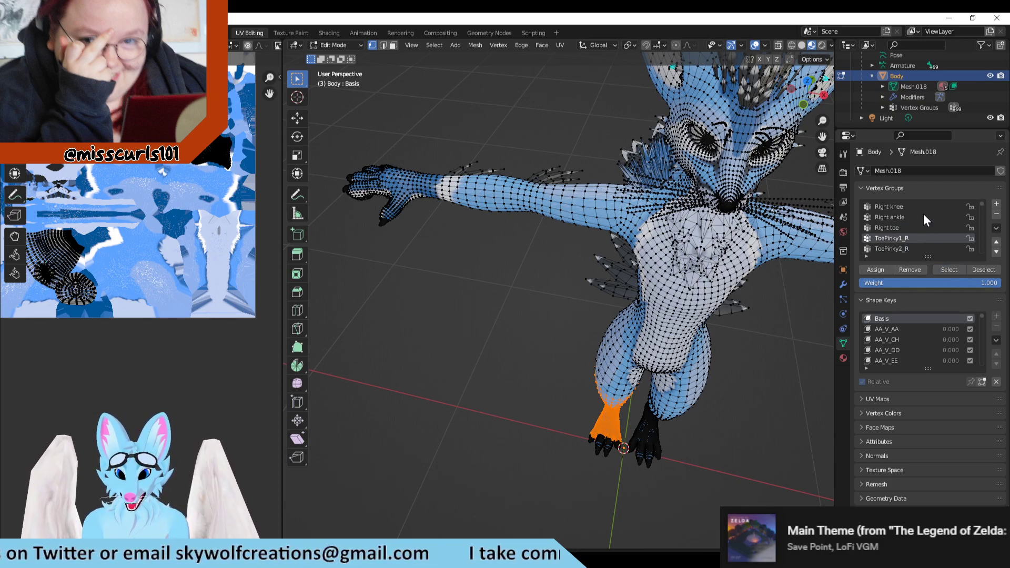
pyautogui.click(917, 247)
pyautogui.scroll(-1, 944, 251)
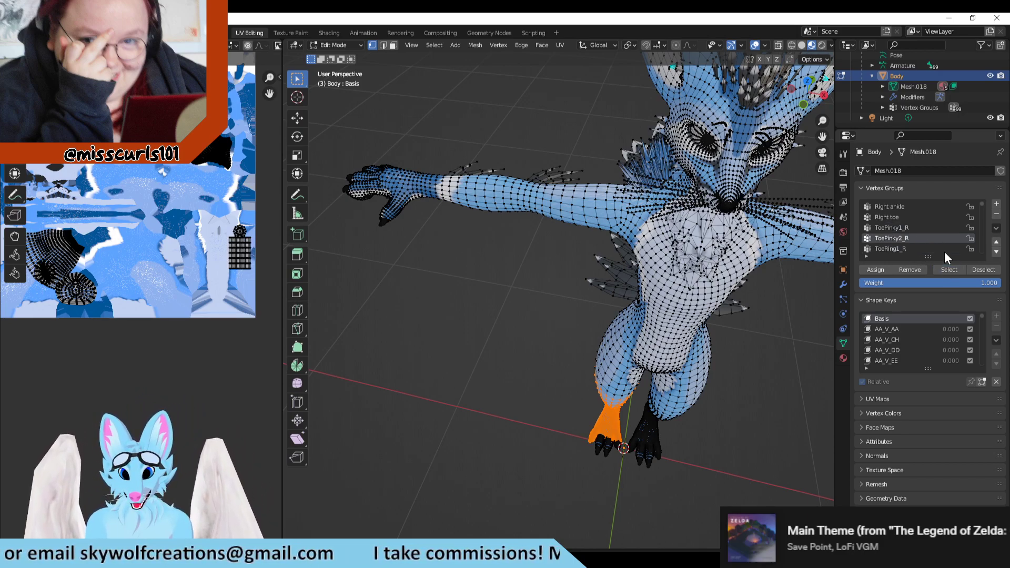
# Add the vertices of the ToeRing1_R and ToeRing2_R vertex groups to the selection.
pyautogui.click(911, 249)
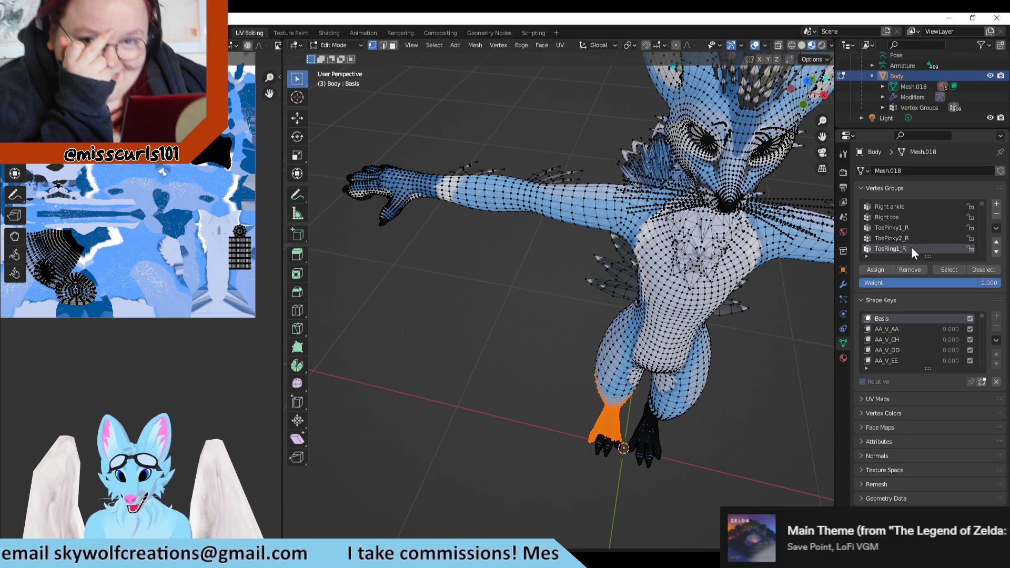
pyautogui.click(950, 269)
pyautogui.scroll(-1, 919, 250)
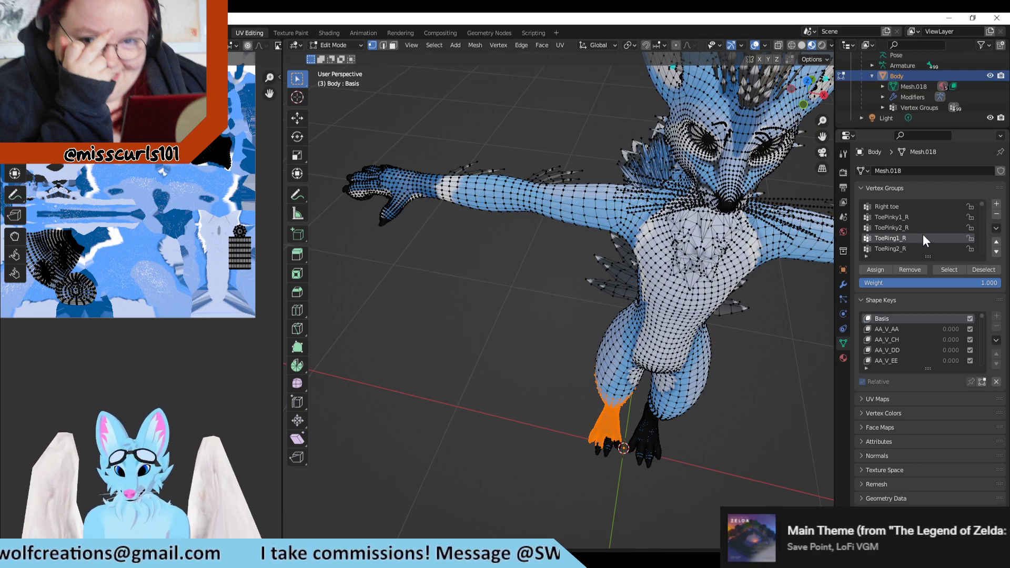
pyautogui.click(910, 249)
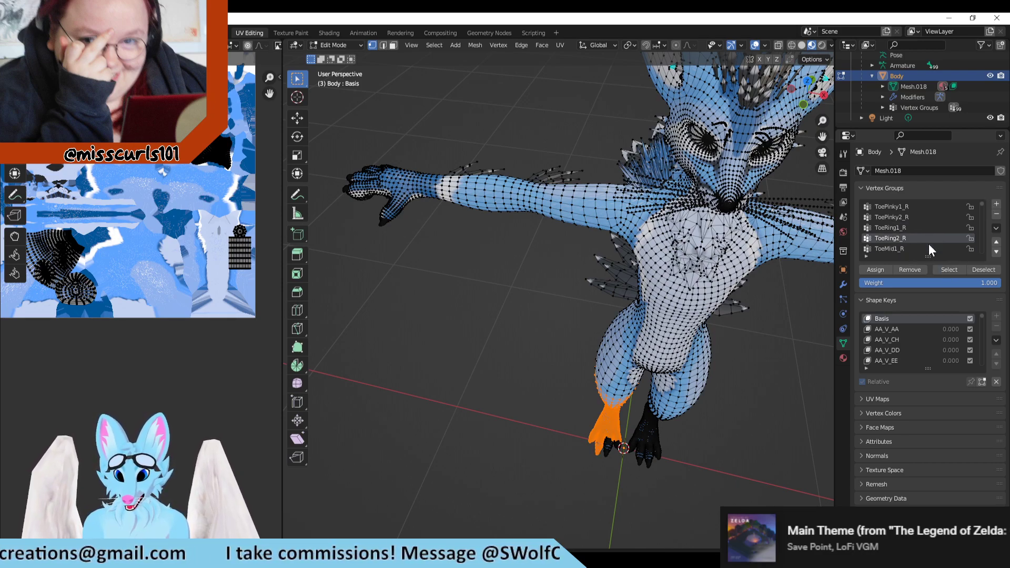
pyautogui.scroll(-1, 916, 246)
# Add the vertices of the ToeMid1_R, ToeMid2_R and ToeIndex1_R vertex groups to complete the right foot selection.
pyautogui.click(904, 249)
pyautogui.scroll(-1, 941, 243)
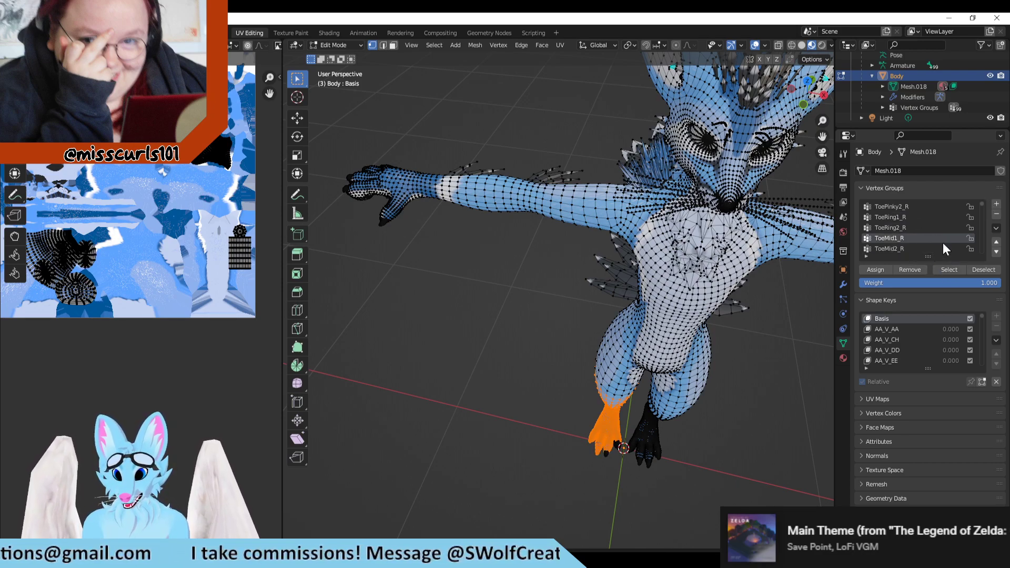
pyautogui.click(905, 249)
pyautogui.click(953, 269)
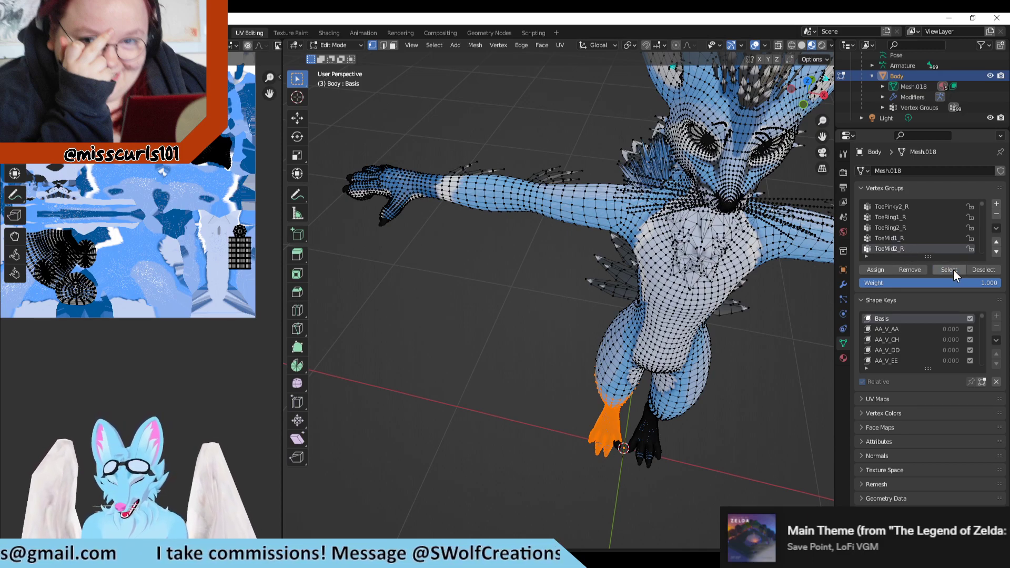
pyautogui.scroll(-1, 926, 247)
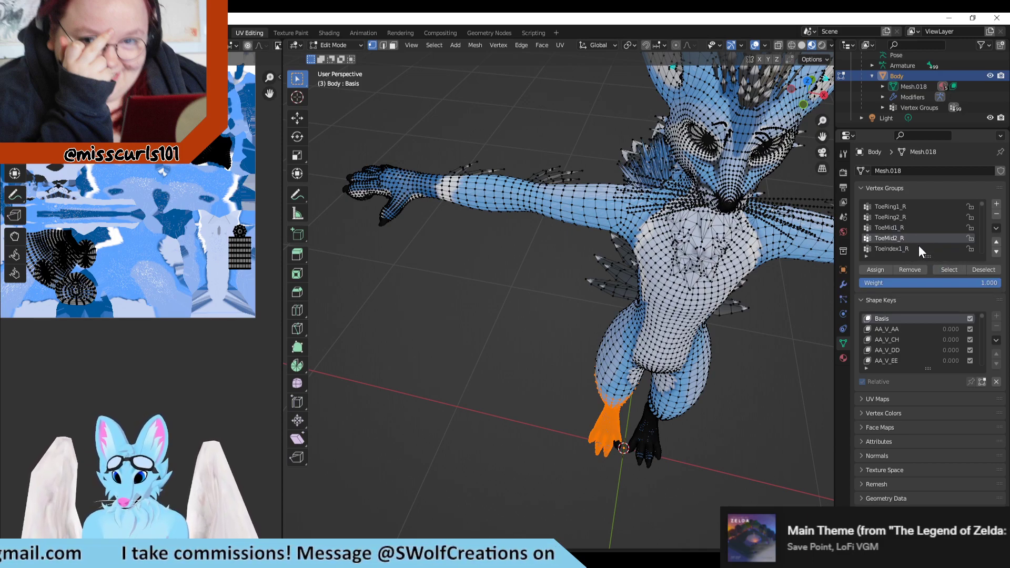
pyautogui.click(916, 248)
pyautogui.click(946, 269)
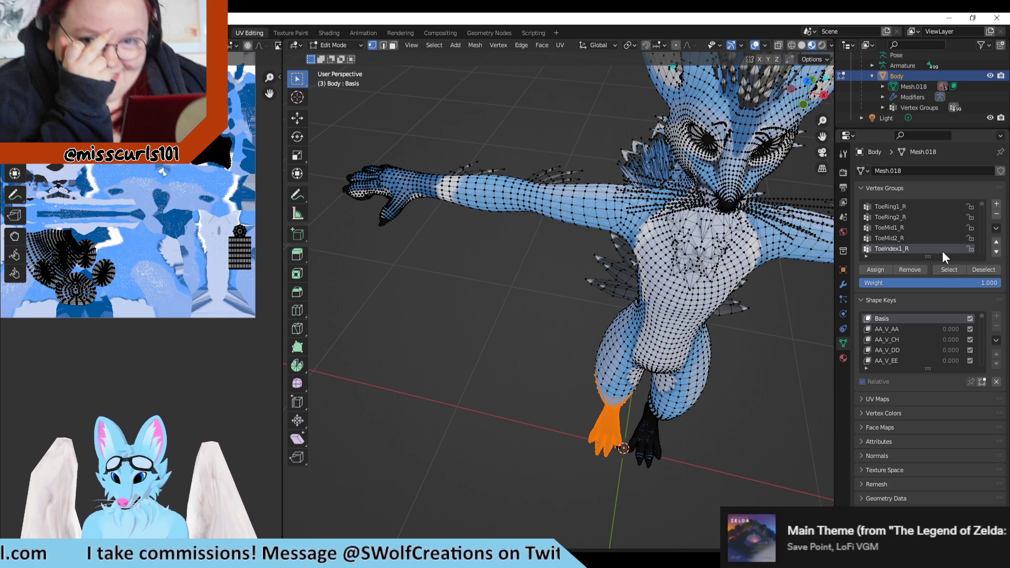
pyautogui.scroll(-1, 932, 240)
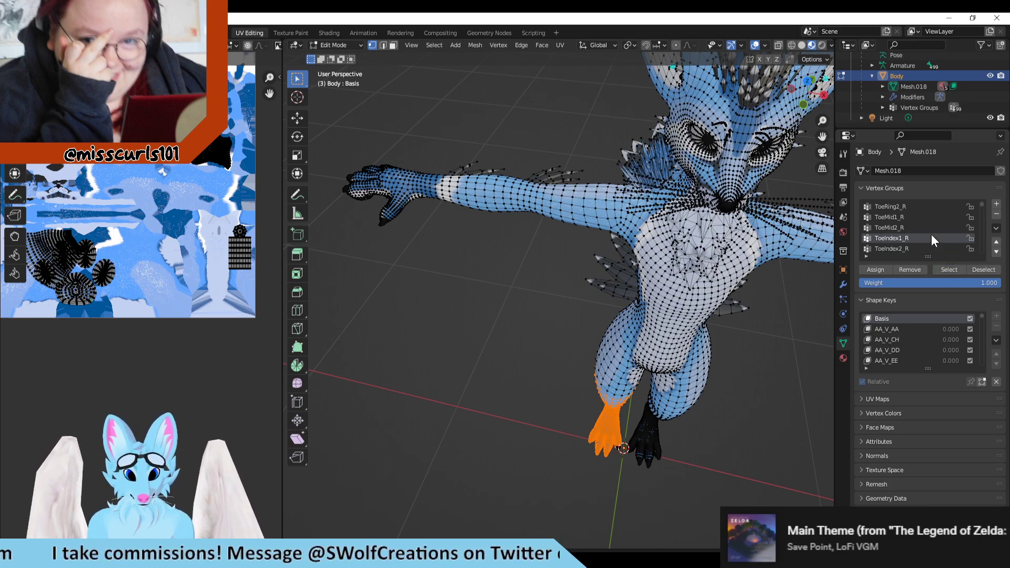
# Inspect the right foot's UV islands and replace the selection with a box selection of both legs and the lower torso.
pyautogui.scroll(1, 58, 282)
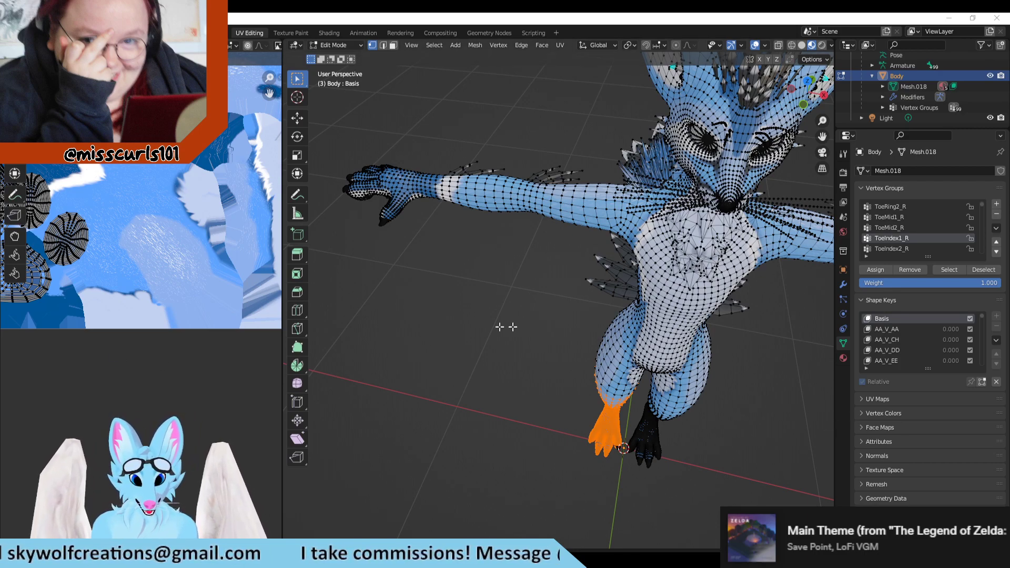
pyautogui.scroll(-5, 152, 305)
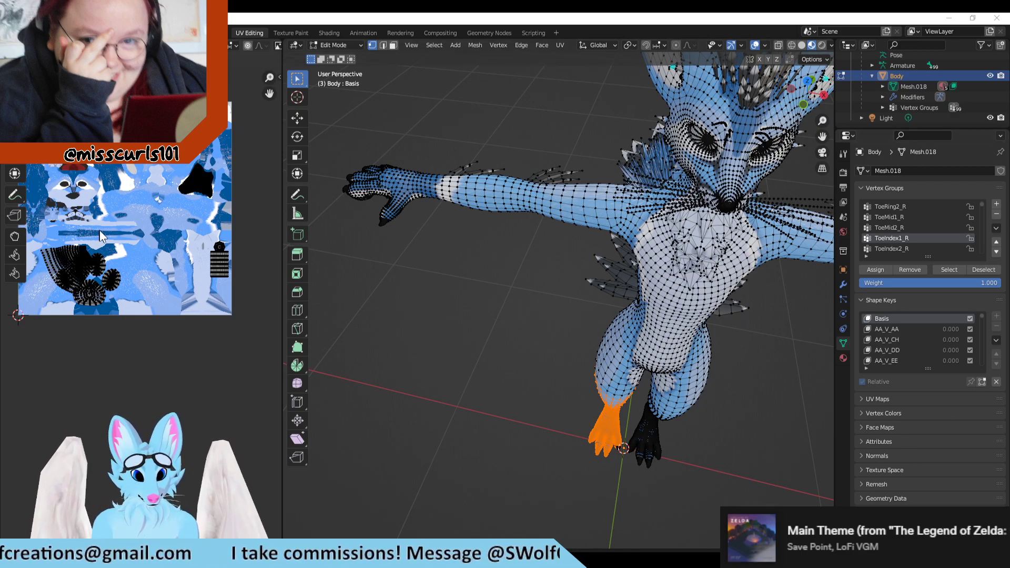
pyautogui.scroll(5, 83, 307)
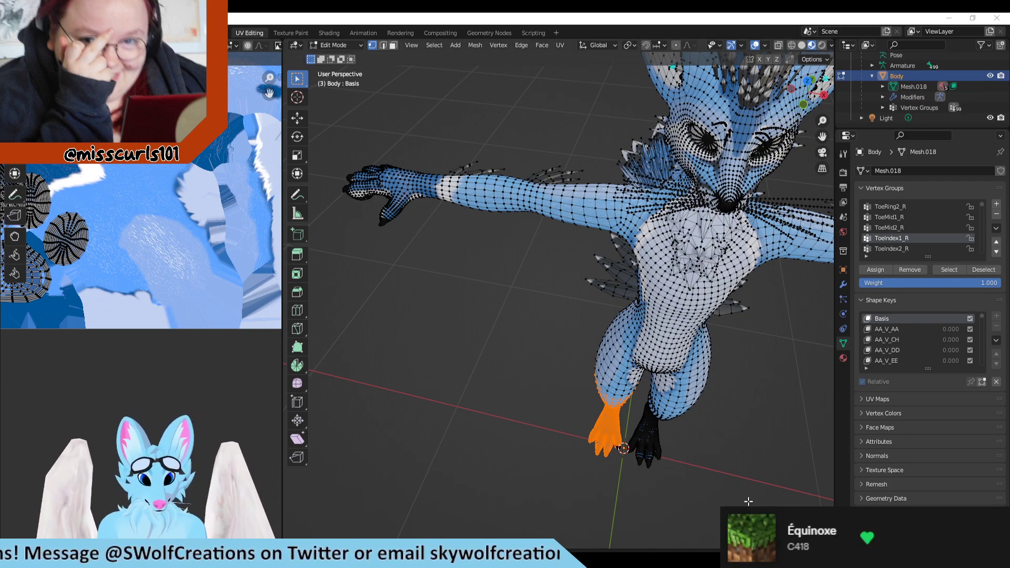
pyautogui.click(760, 476)
pyautogui.moveTo(665, 468); pyautogui.dragTo(668, 471, button='middle')
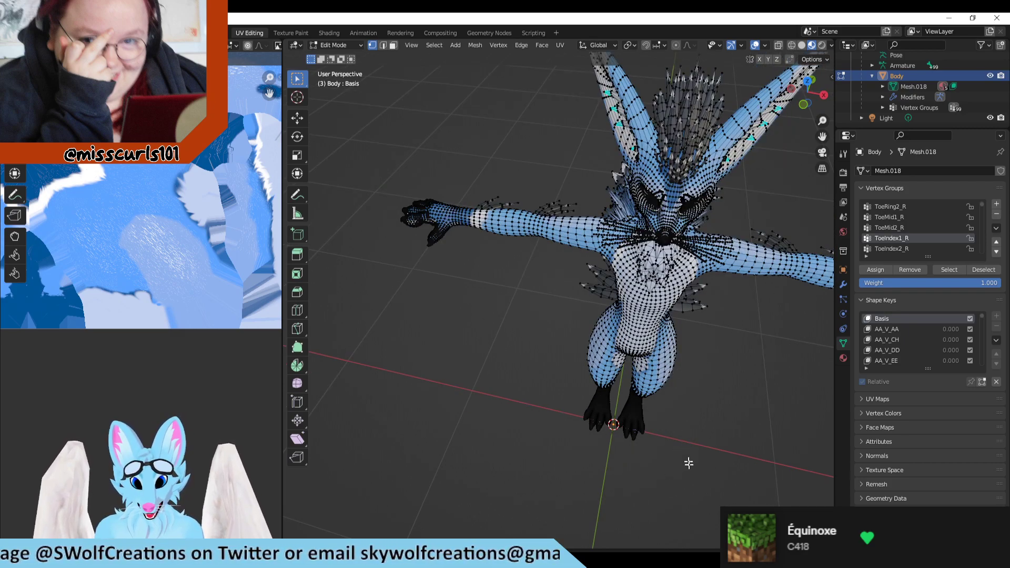
pyautogui.moveTo(698, 517); pyautogui.dragTo(581, 316)
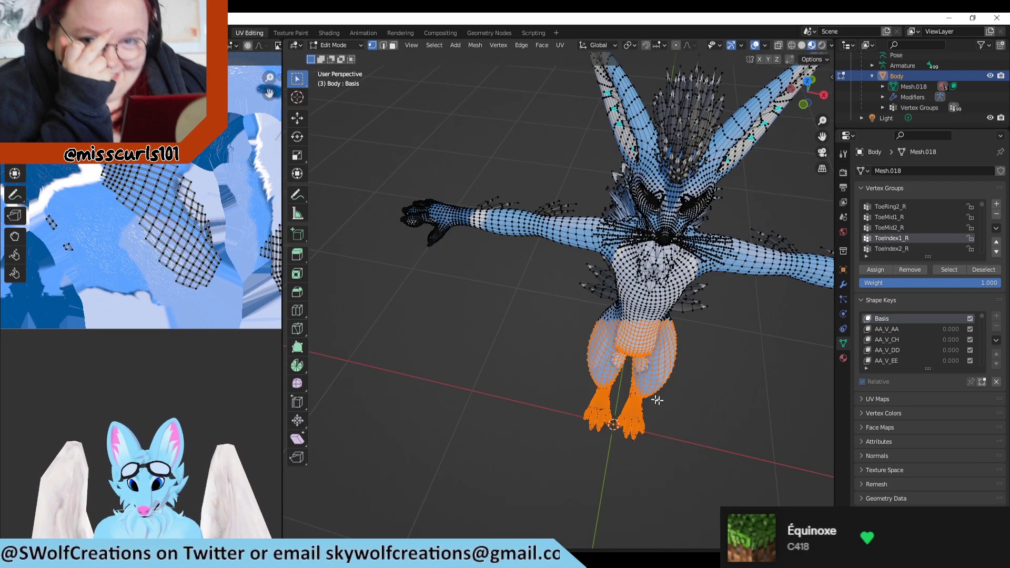
# Inspect the selected legs and lower torso from below and deselect everything.
pyautogui.moveTo(726, 515); pyautogui.dragTo(672, 451, button='middle')
pyautogui.moveTo(699, 499); pyautogui.dragTo(649, 415, button='middle')
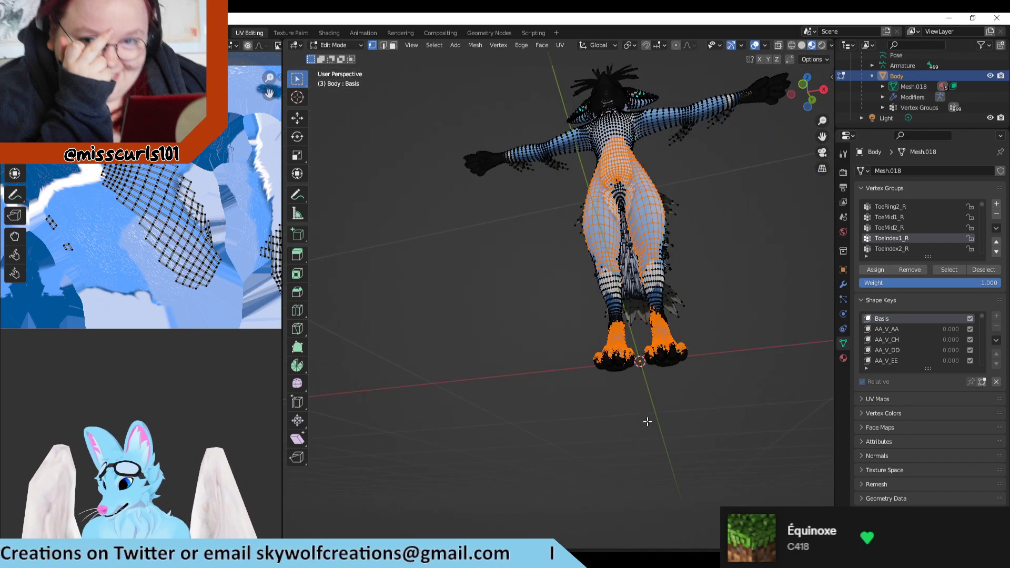
pyautogui.click(697, 384)
pyautogui.moveTo(744, 280); pyautogui.dragTo(809, 245, button='middle')
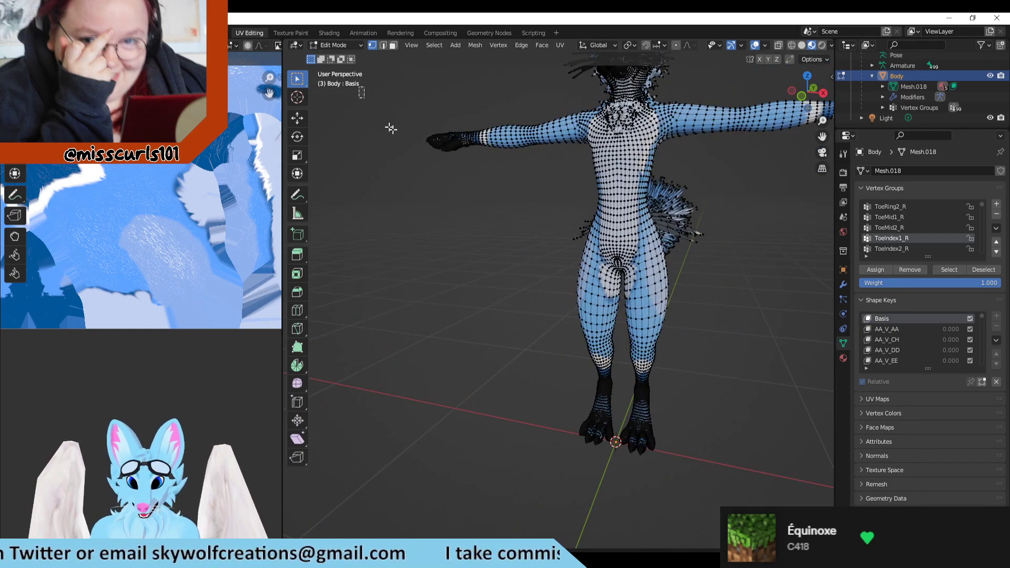
# Box-select the avatar's right arm, check its UV islands over the texture, and clear the selection.
pyautogui.moveTo(359, 87); pyautogui.dragTo(597, 172)
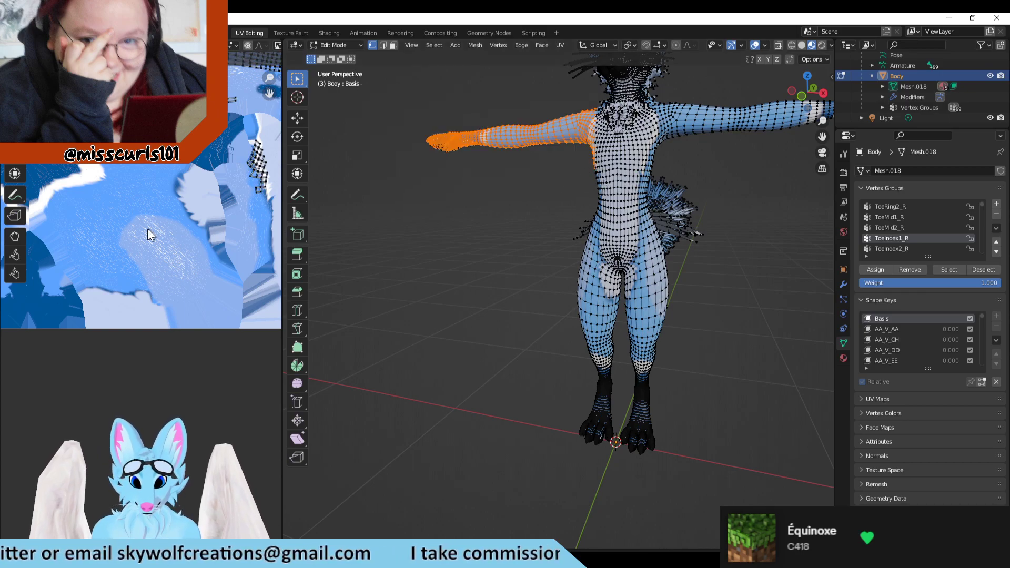
pyautogui.scroll(-4, 148, 235)
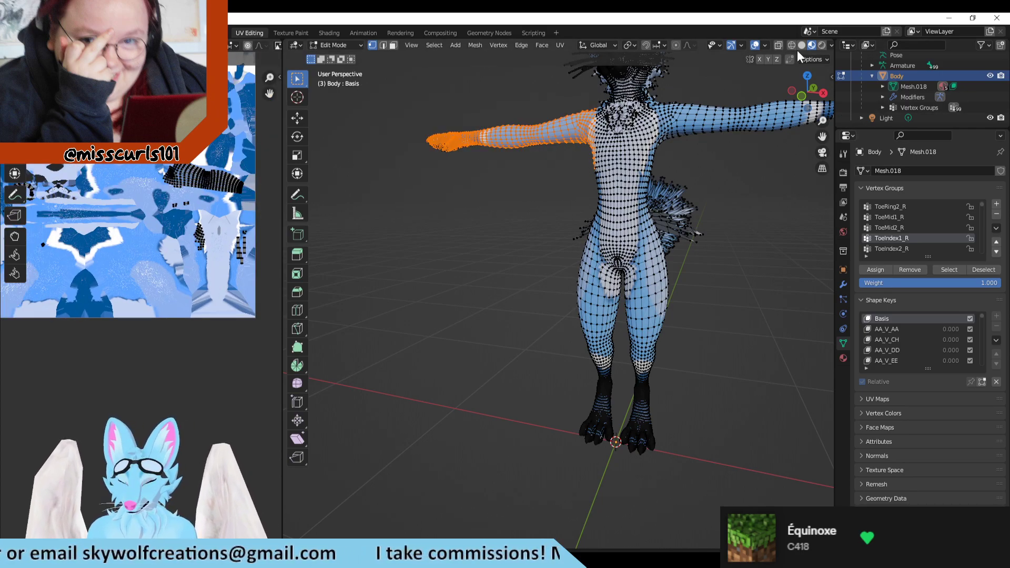
pyautogui.click(482, 206)
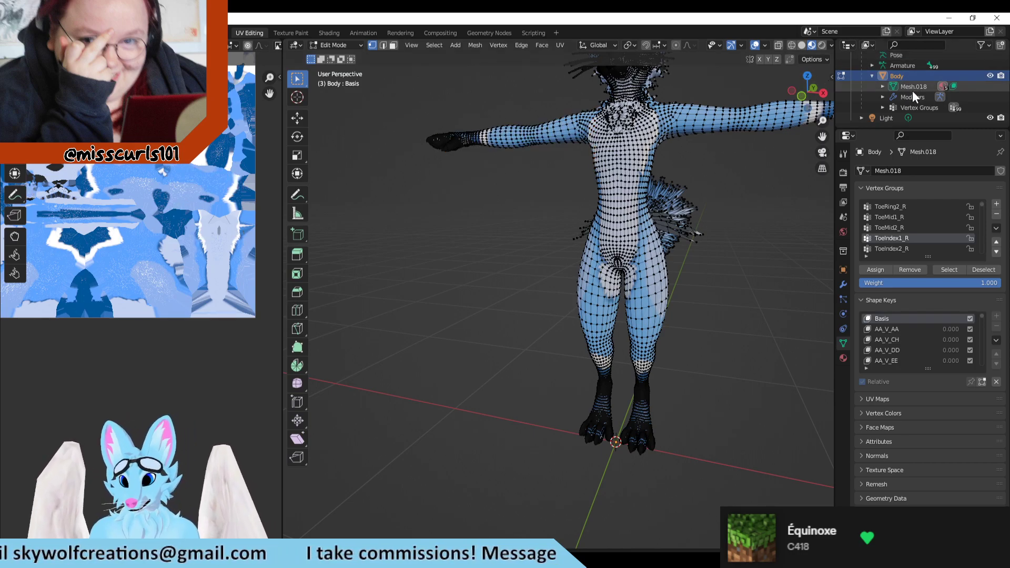
# Look through the Body mesh's vertex groups from the right arm and fingers to the tail feathers and toes.
pyautogui.scroll(10, 909, 239)
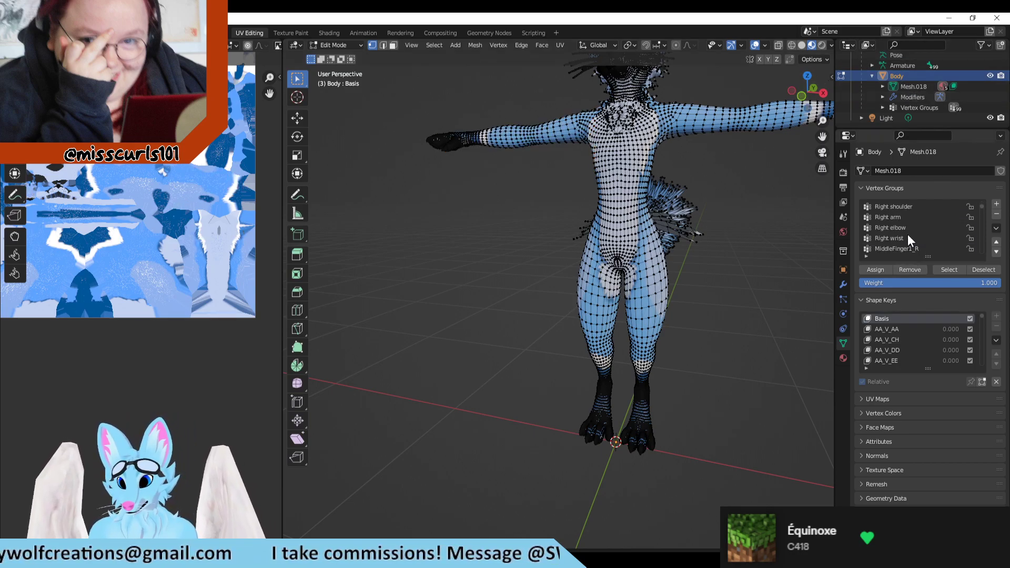
pyautogui.scroll(-8, 930, 242)
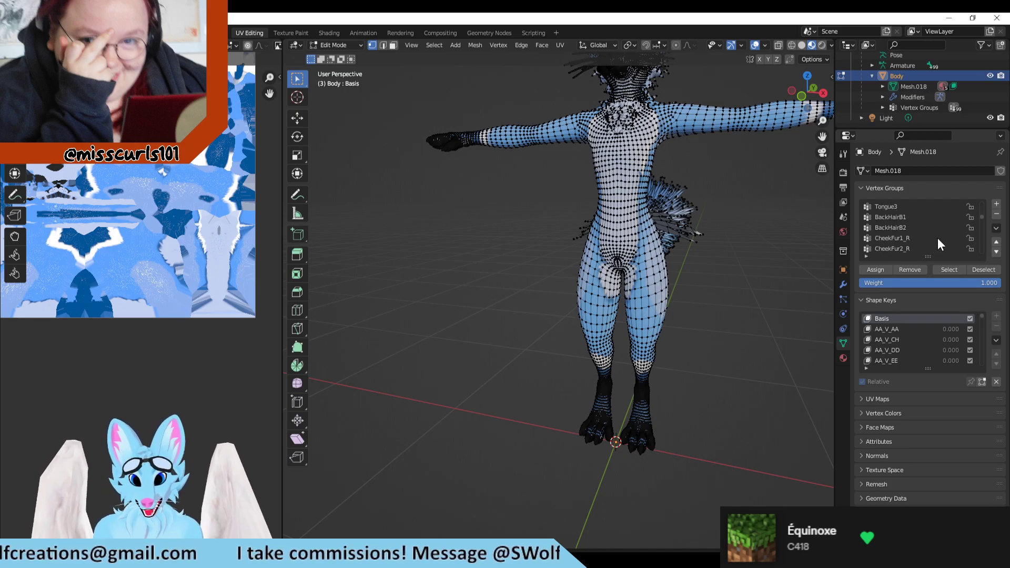
pyautogui.scroll(-8, 937, 239)
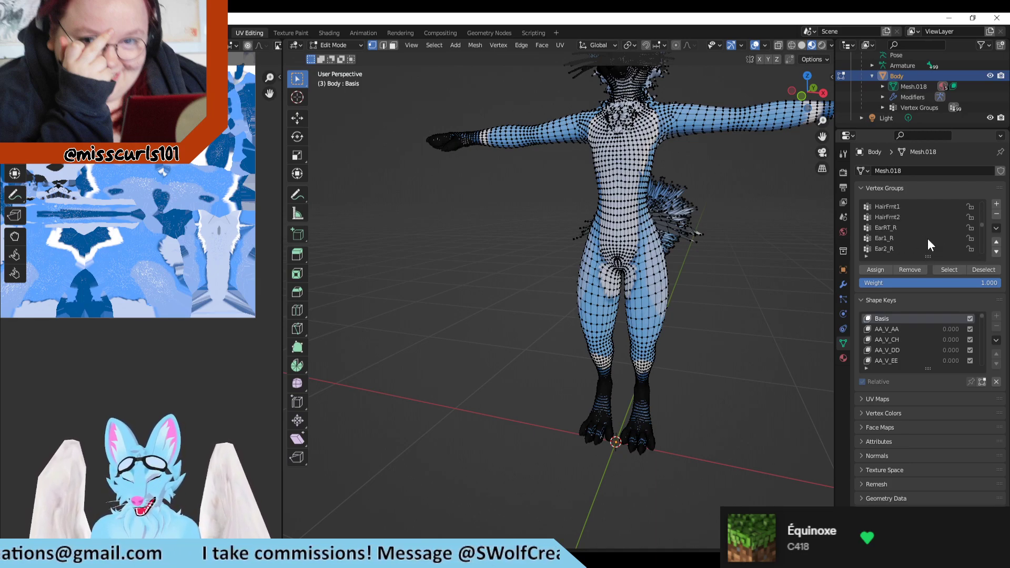
pyautogui.scroll(-8, 927, 238)
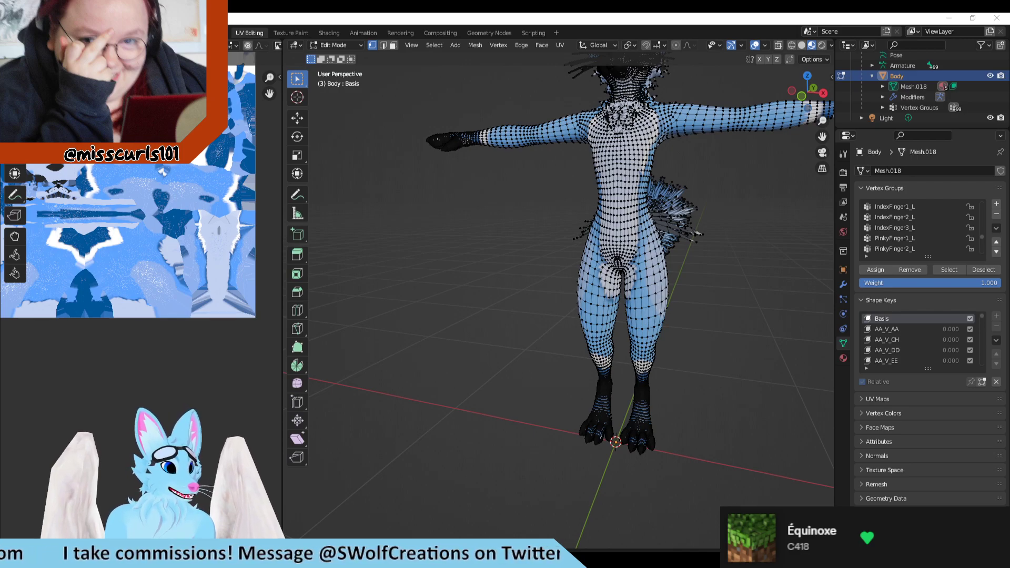
pyautogui.scroll(-3, 937, 238)
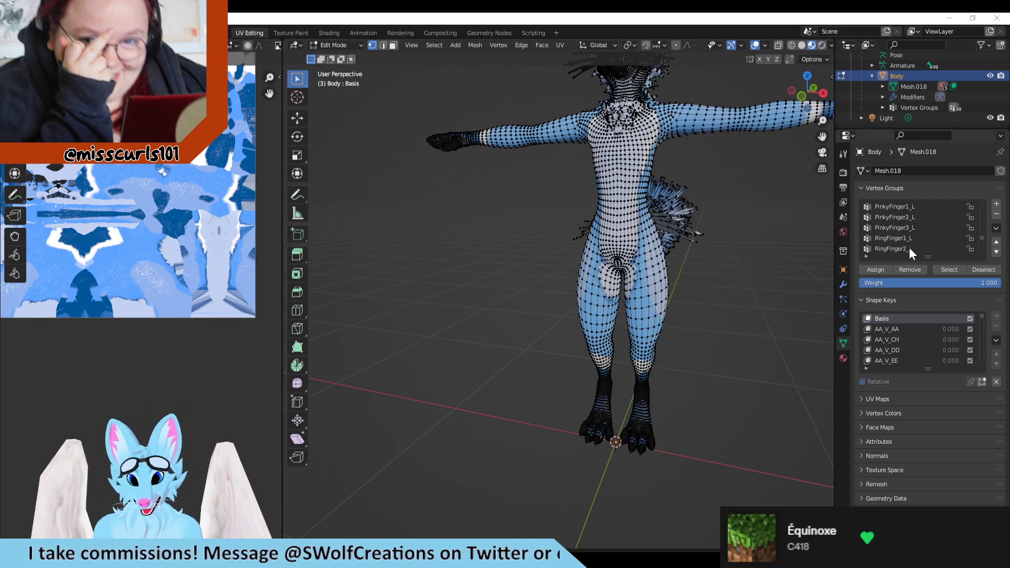
pyautogui.scroll(-10, 928, 240)
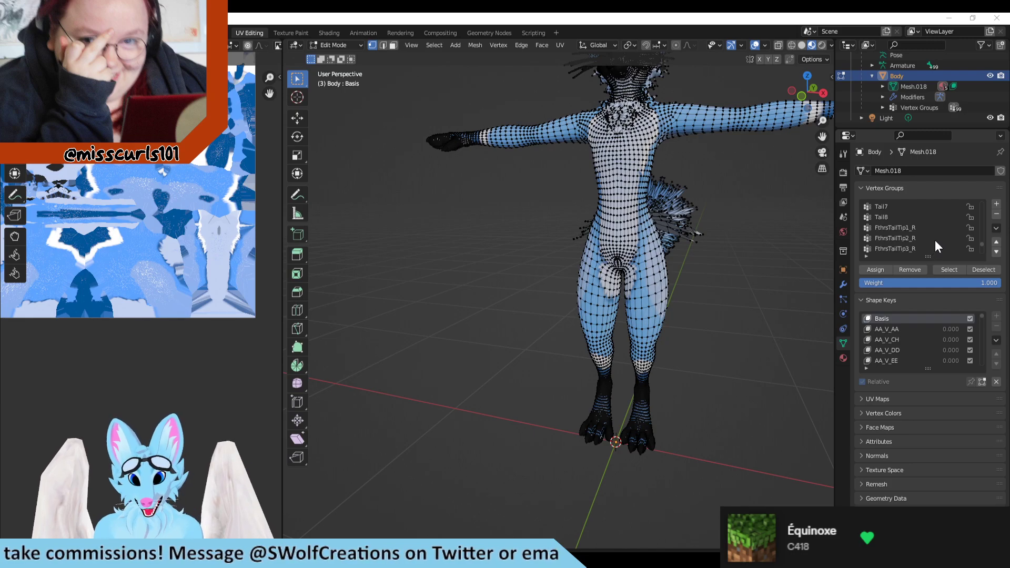
pyautogui.scroll(-8, 935, 240)
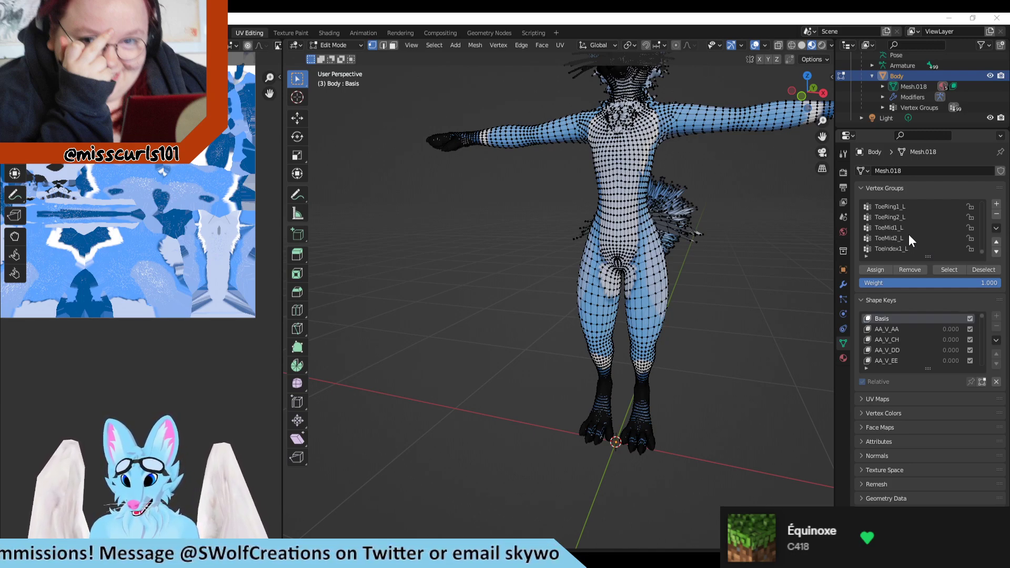
pyautogui.scroll(5, 910, 236)
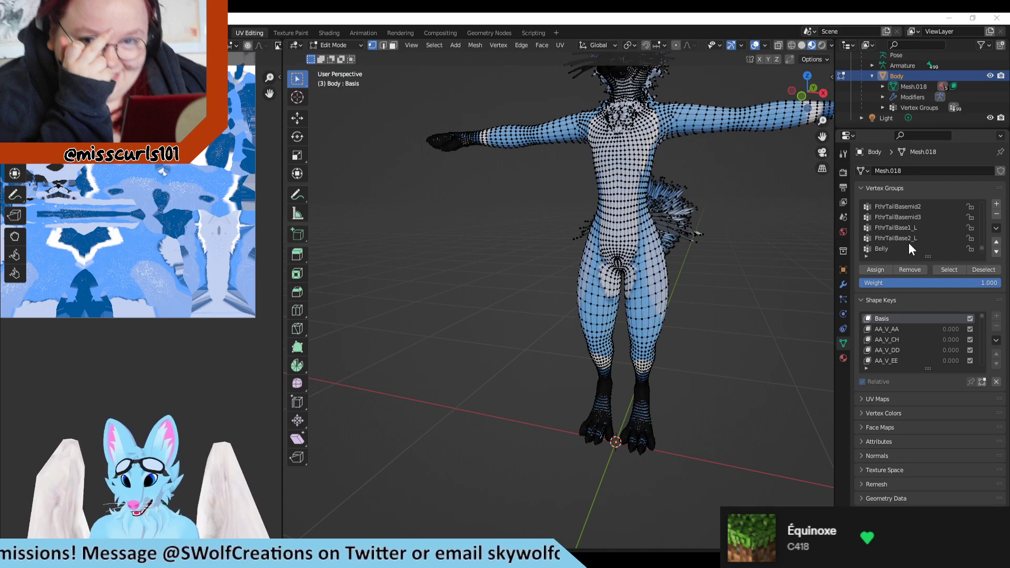
# Enable X-ray and box-select the right arm from the hand to the upper arm, checking its full UV layout.
pyautogui.click(779, 45)
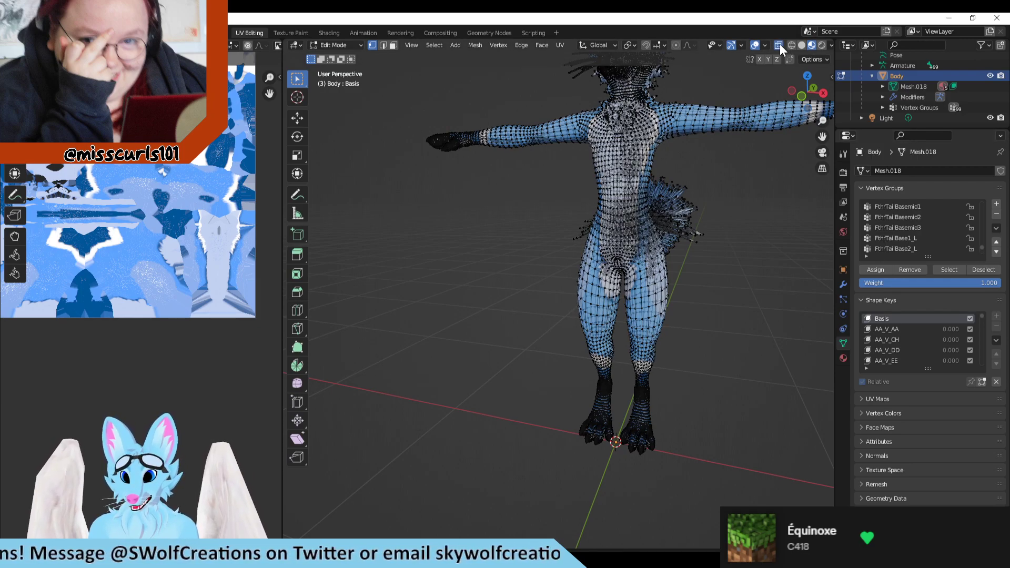
pyautogui.moveTo(363, 89); pyautogui.dragTo(536, 211)
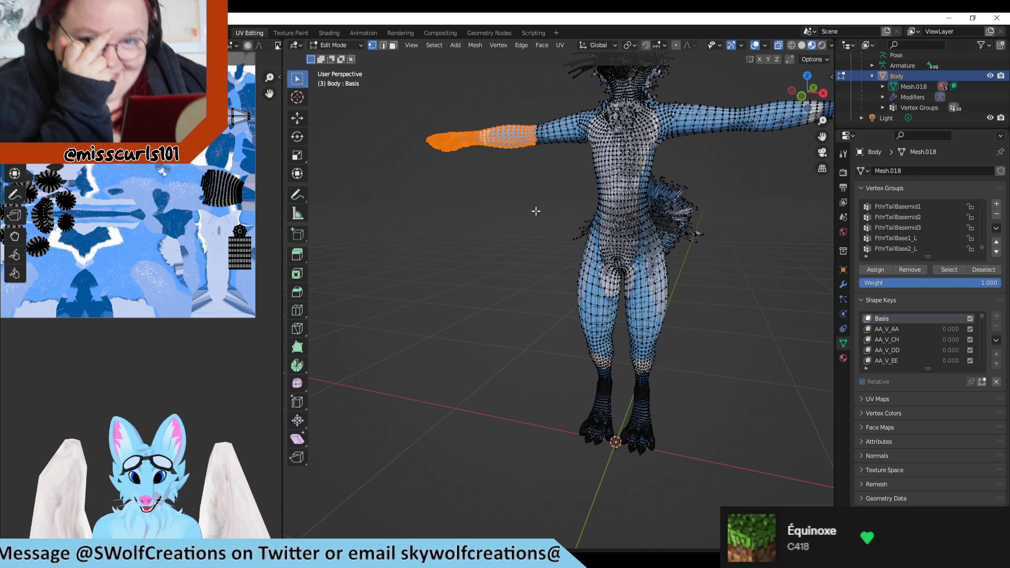
pyautogui.click(476, 185)
pyautogui.moveTo(376, 87); pyautogui.dragTo(579, 175)
pyautogui.scroll(-4, 128, 260)
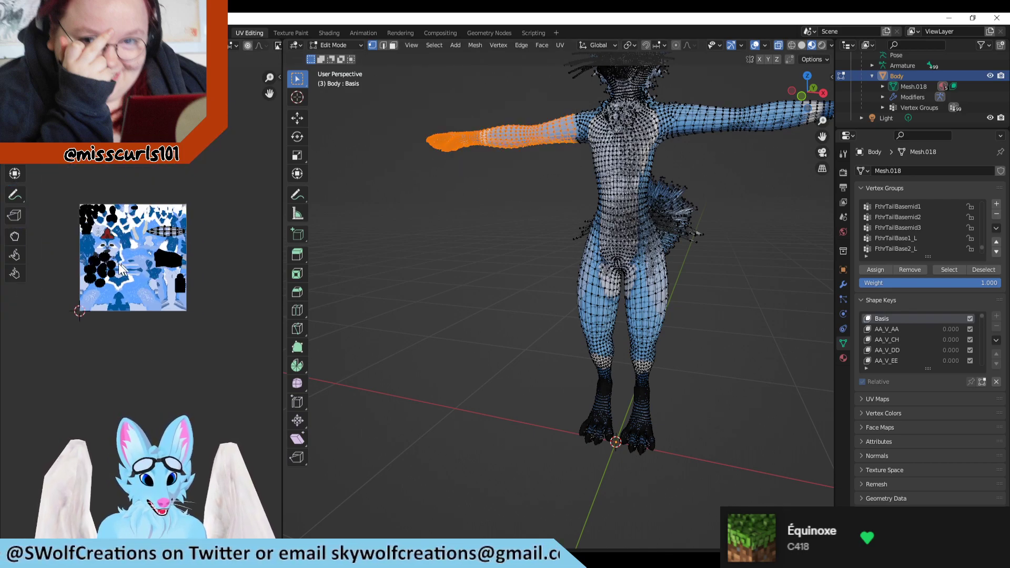
pyautogui.scroll(5, 122, 269)
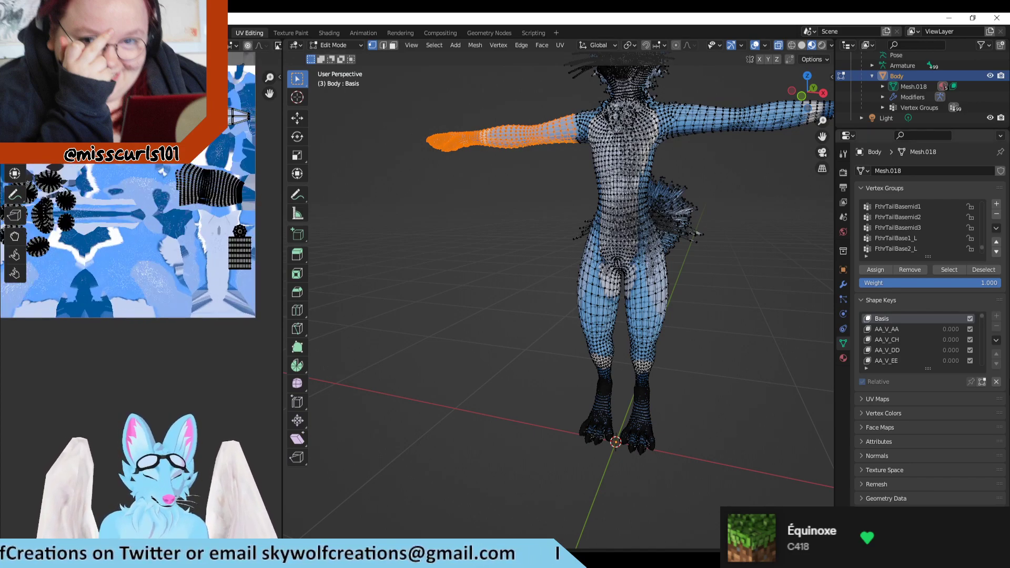
# Assign an Image Texture to the Base Color of the MiscMatt material.
pyautogui.click(844, 358)
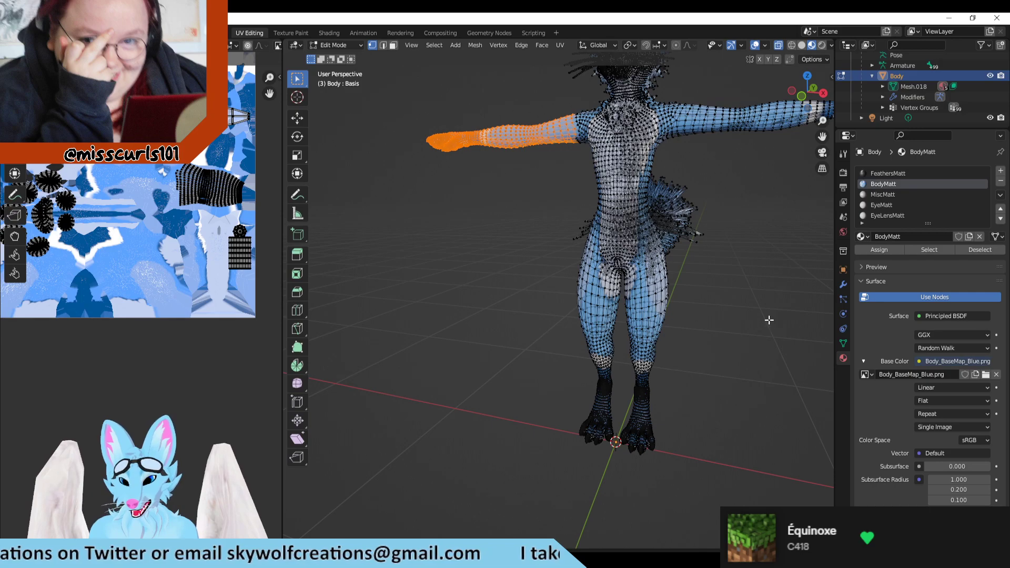
pyautogui.click(900, 195)
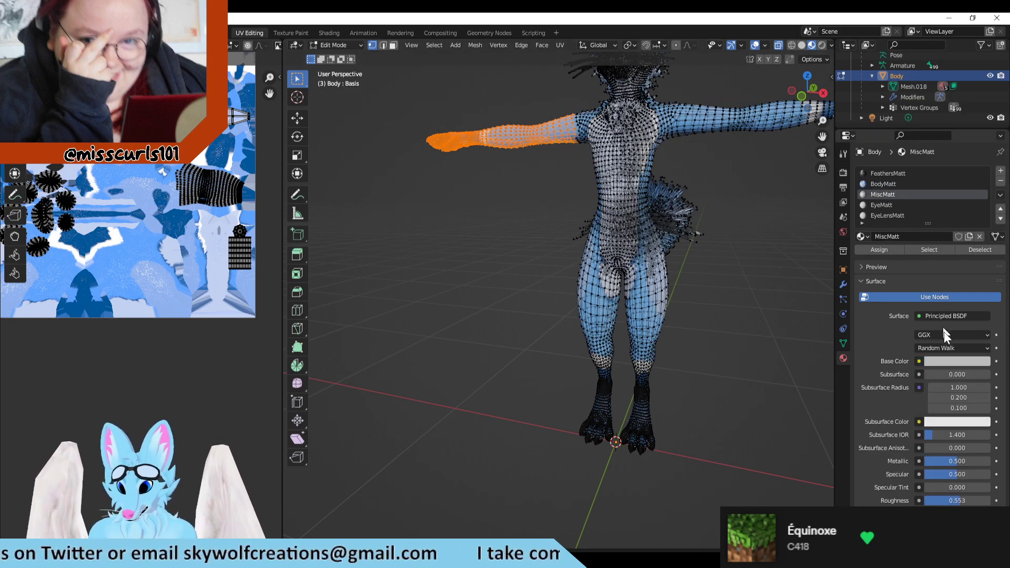
pyautogui.click(919, 361)
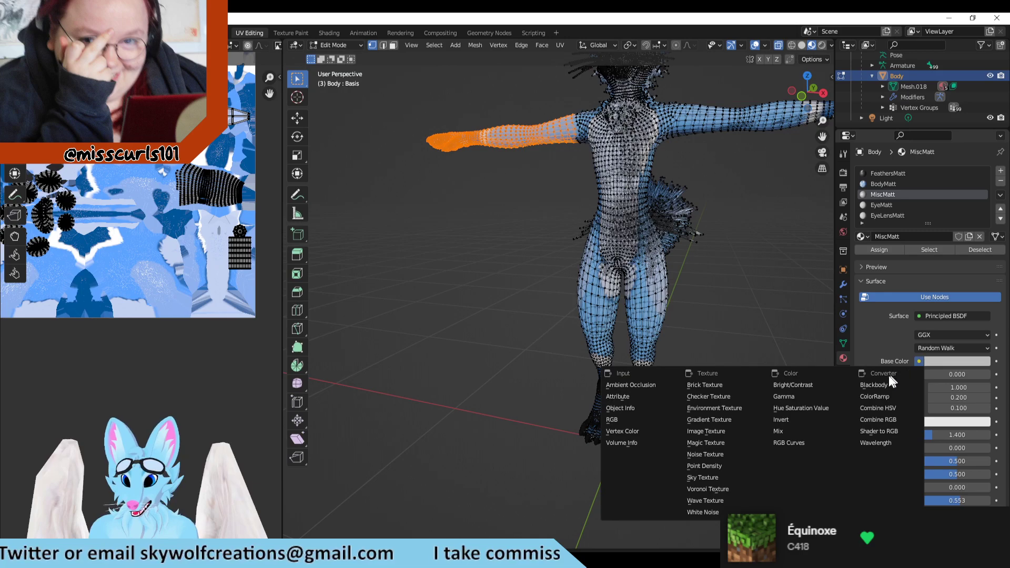
pyautogui.click(721, 431)
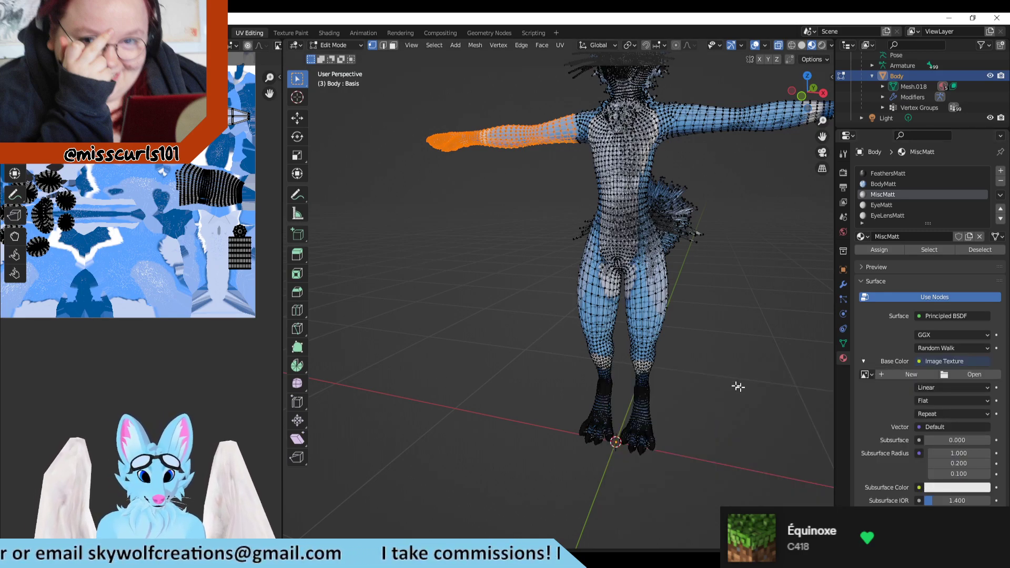
# Load Misc_BaseMap.png from the Rexouium Textures folder as the base color image of MiscMatt.
pyautogui.click(973, 375)
pyautogui.click(476, 156)
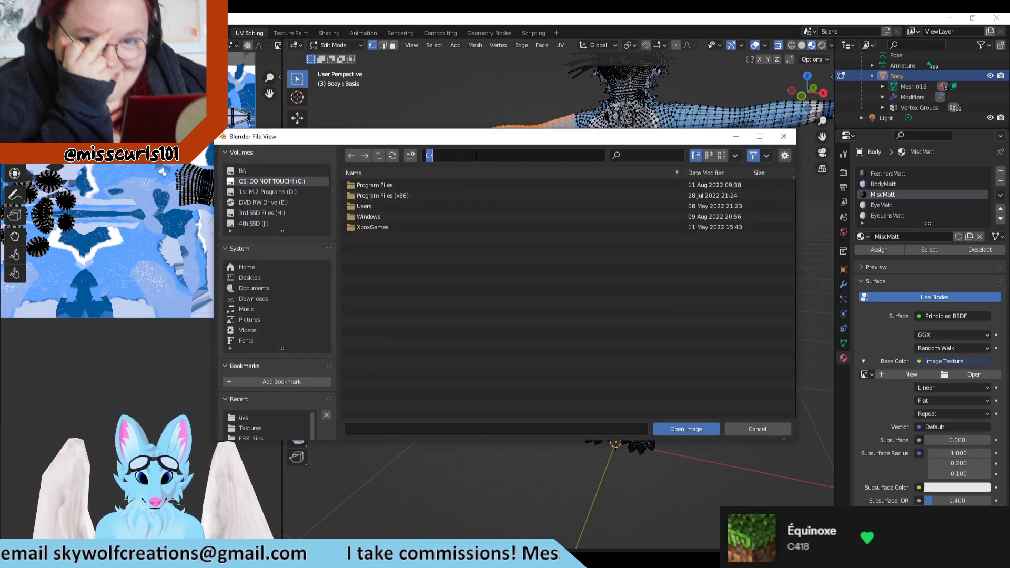
pyautogui.hotkey('ctrl', 'v')
pyautogui.press('Return')
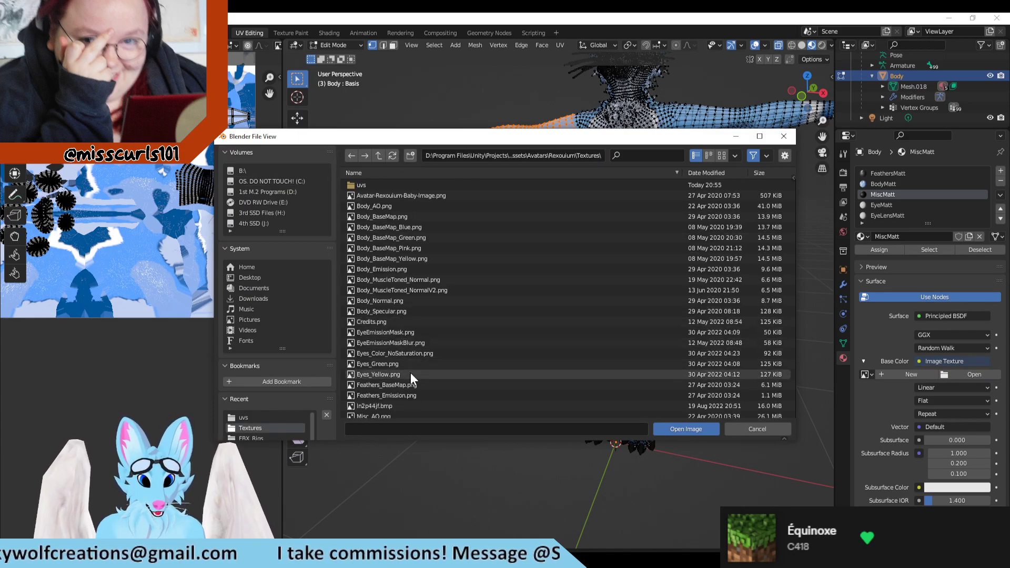
pyautogui.scroll(-2, 421, 395)
pyautogui.click(391, 390)
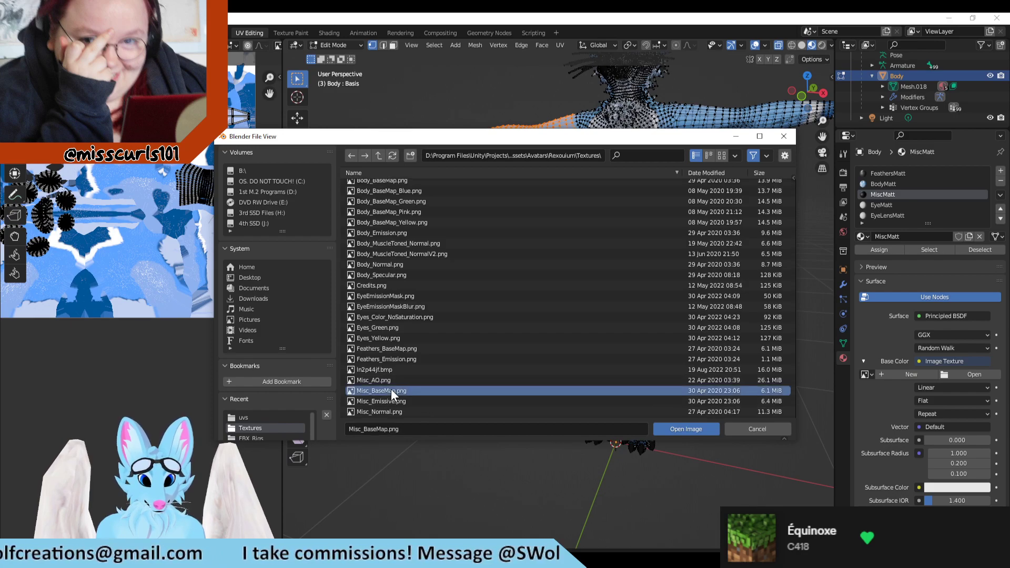
pyautogui.click(687, 427)
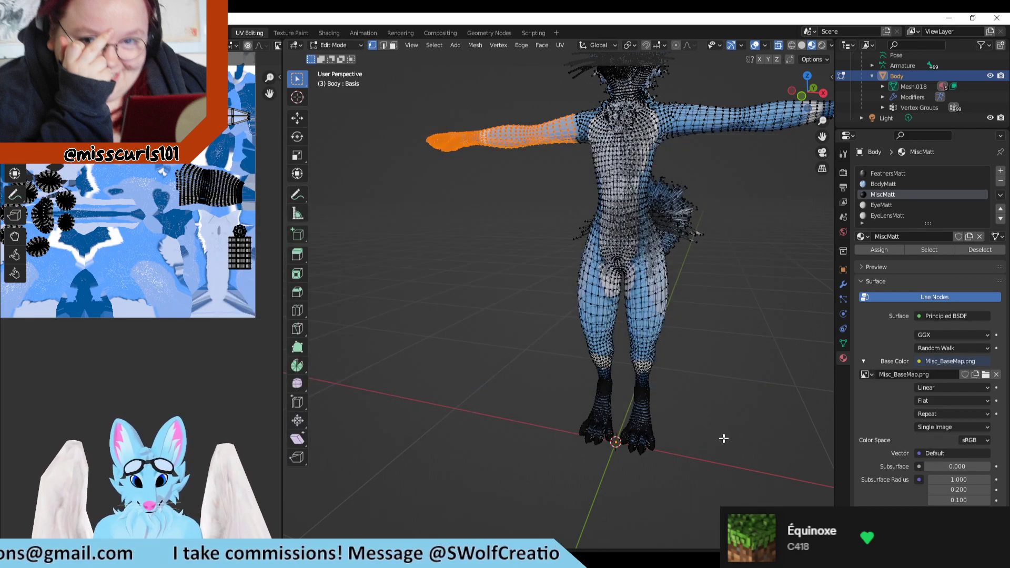
# Widen the UV editor and switch its displayed image to Misc_BaseMap.png.
pyautogui.scroll(-1, 214, 297)
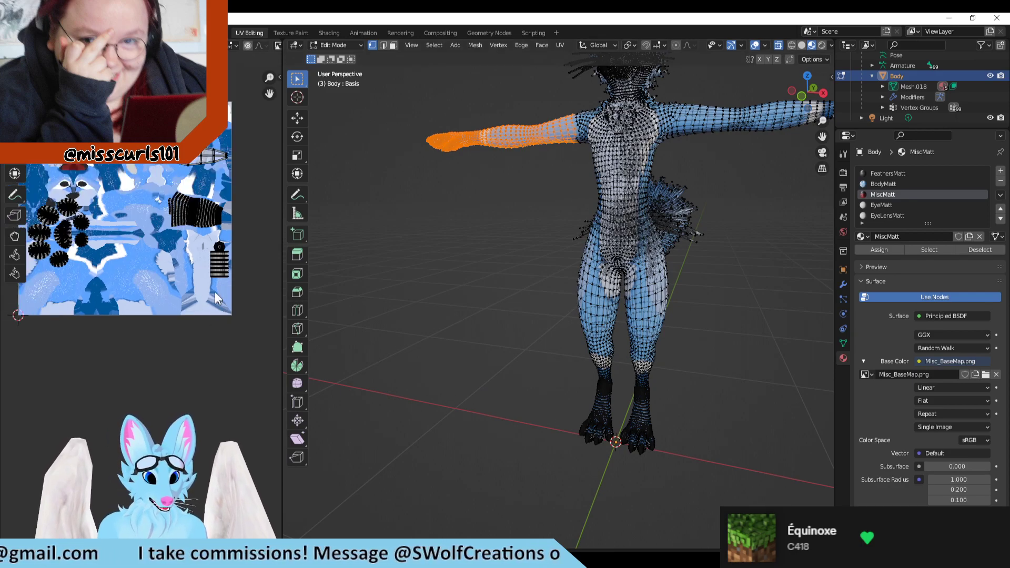
pyautogui.scroll(1, 214, 292)
pyautogui.moveTo(281, 140); pyautogui.dragTo(361, 148)
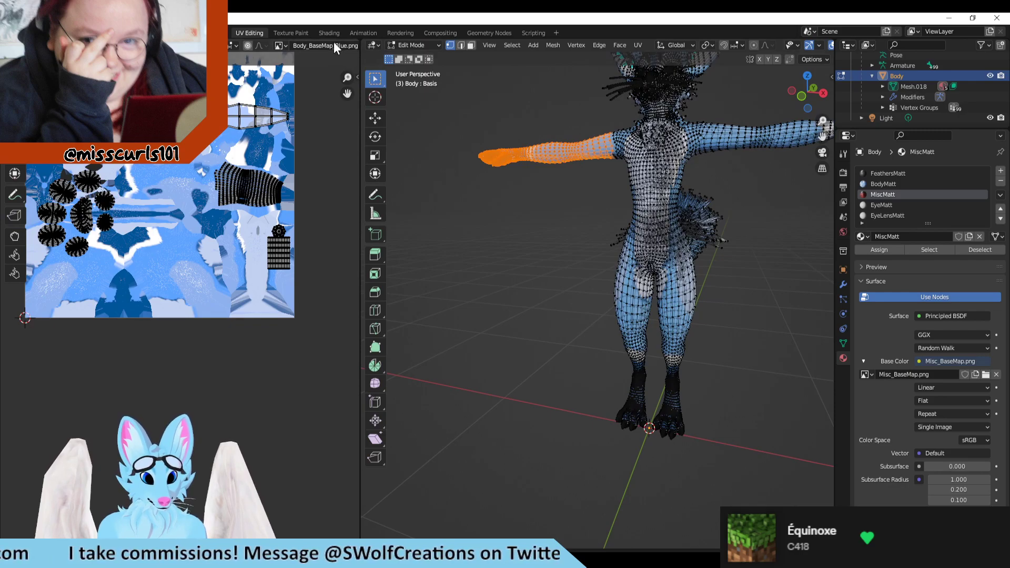
pyautogui.doubleClick(334, 45)
pyautogui.click(362, 130)
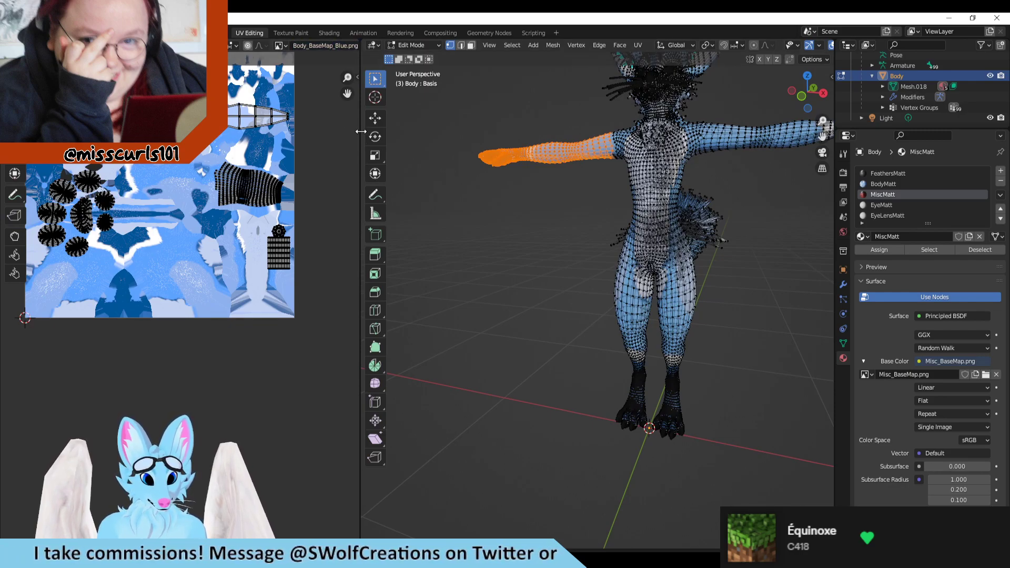
pyautogui.moveTo(362, 131); pyautogui.dragTo(414, 138)
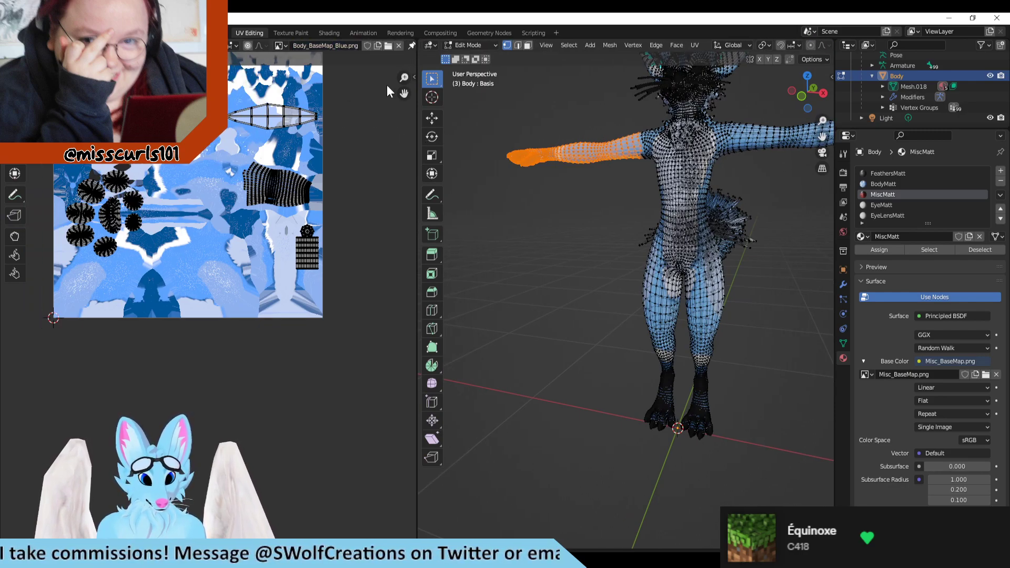
pyautogui.click(280, 46)
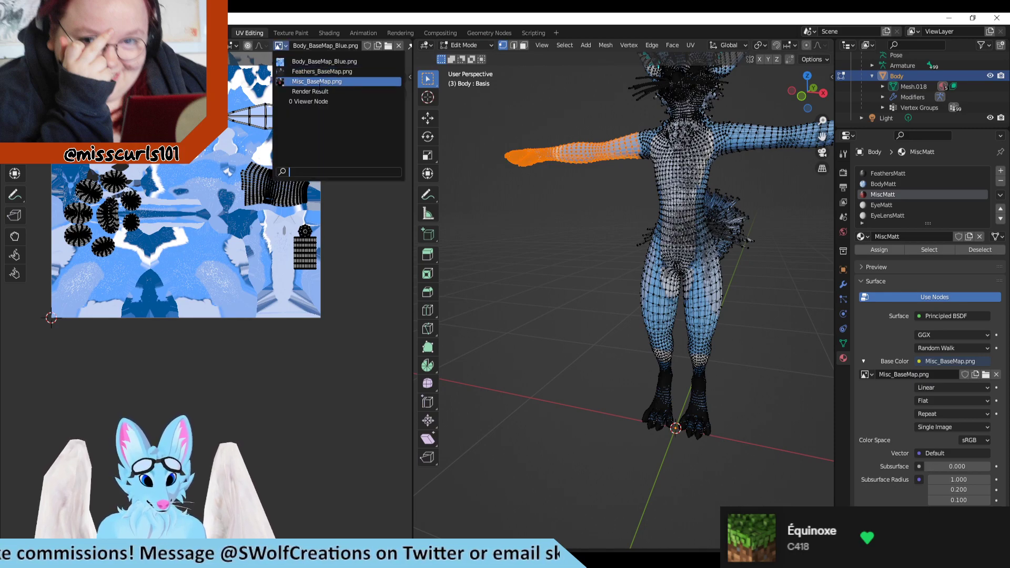
pyautogui.click(323, 83)
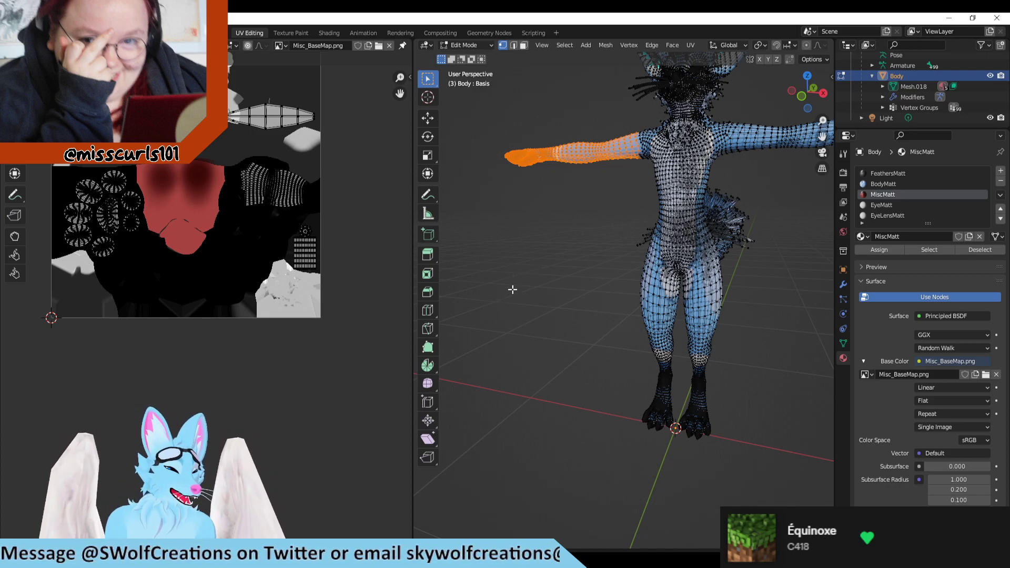
# Box-select both feet up to the ankles through the mesh to compare their paw-pad UV islands with the Misc texture.
pyautogui.scroll(1, 103, 221)
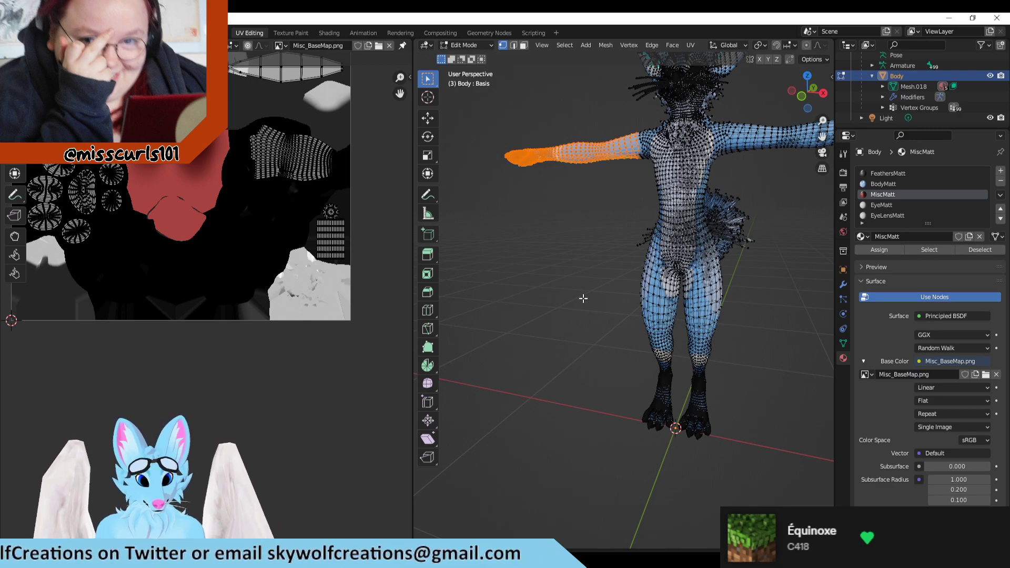
pyautogui.moveTo(616, 403); pyautogui.dragTo(751, 461)
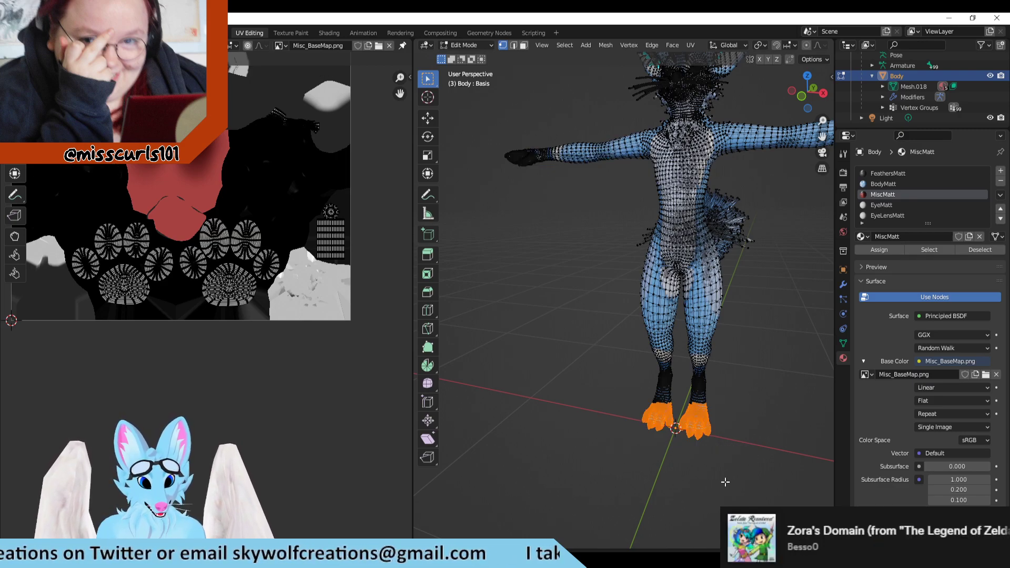
pyautogui.moveTo(554, 457); pyautogui.dragTo(751, 395)
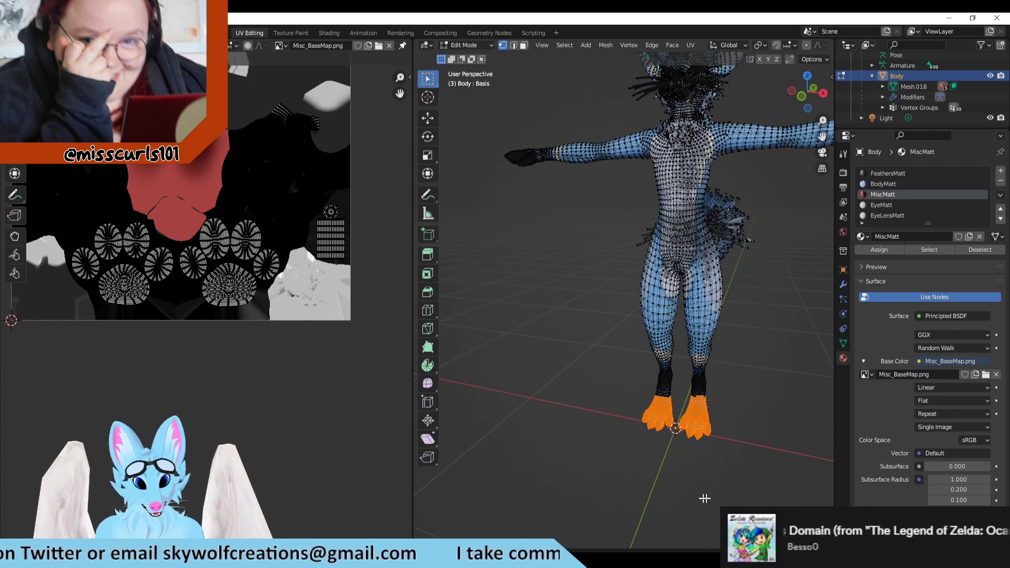
pyautogui.moveTo(554, 487); pyautogui.dragTo(747, 396)
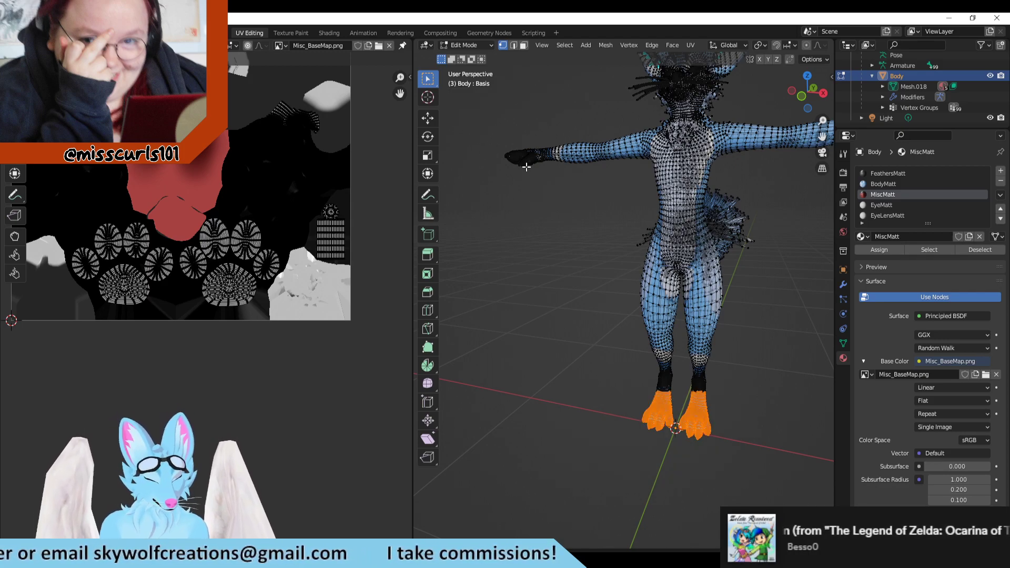
# Add both hands to the selected feet through the mesh to compare all paw-pad UV islands with the Misc texture.
pyautogui.moveTo(490, 136); pyautogui.dragTo(552, 192)
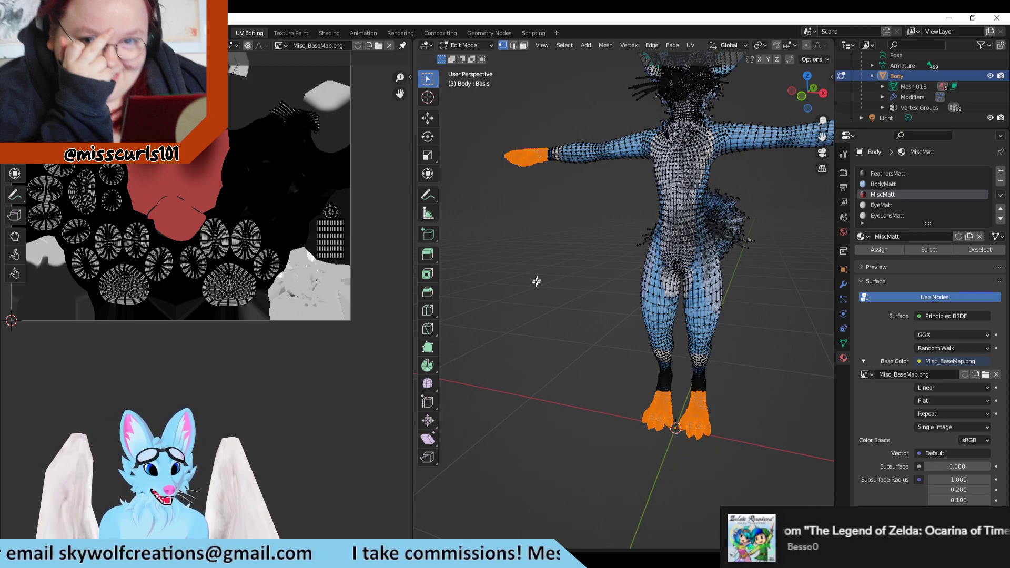
pyautogui.scroll(-1, 342, 333)
pyautogui.scroll(-2, 609, 289)
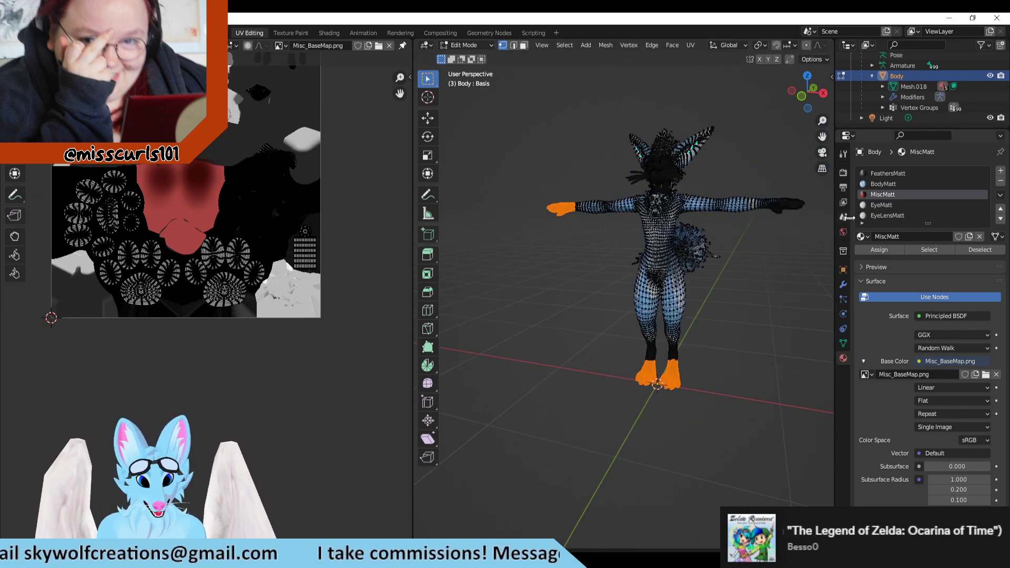
pyautogui.keyDown('shift'); pyautogui.moveTo(819, 236); pyautogui.dragTo(763, 188); pyautogui.keyUp('shift')
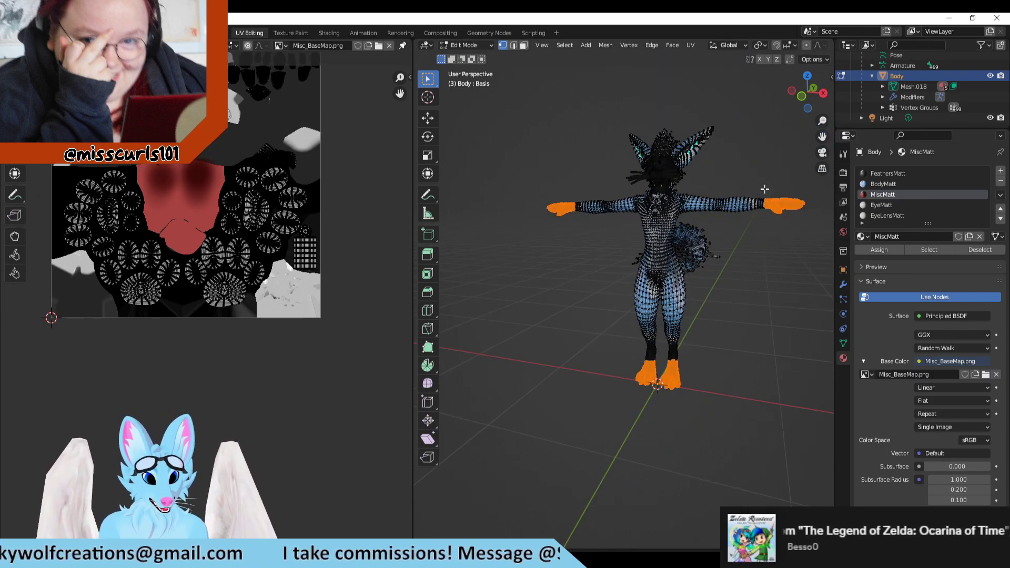
pyautogui.scroll(-3, 207, 216)
pyautogui.scroll(3, 203, 186)
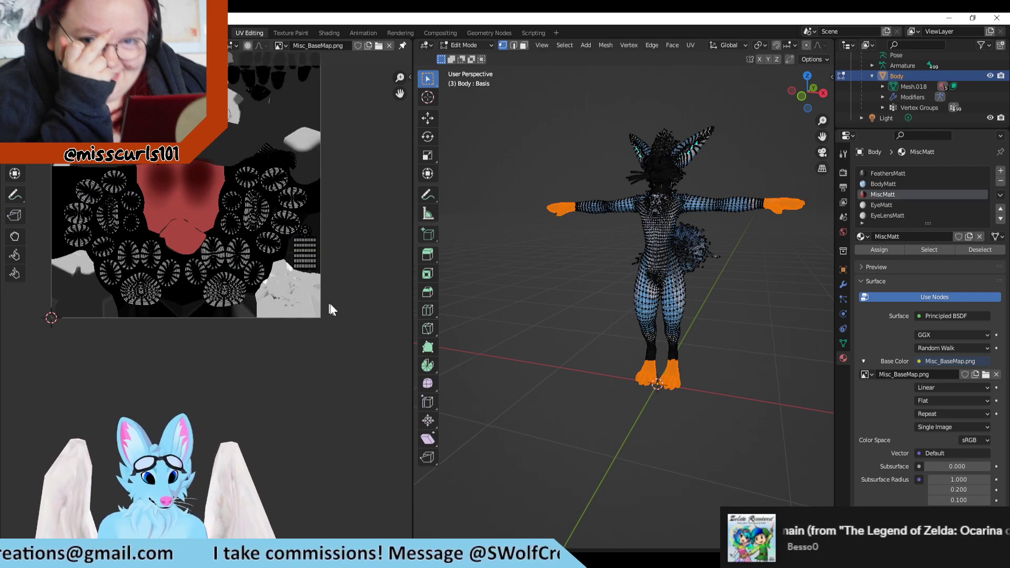
# Box-select the hips and thighs, clear that selection, and box-select both hands through the mesh to compare their UV islands.
pyautogui.moveTo(744, 246); pyautogui.dragTo(611, 325)
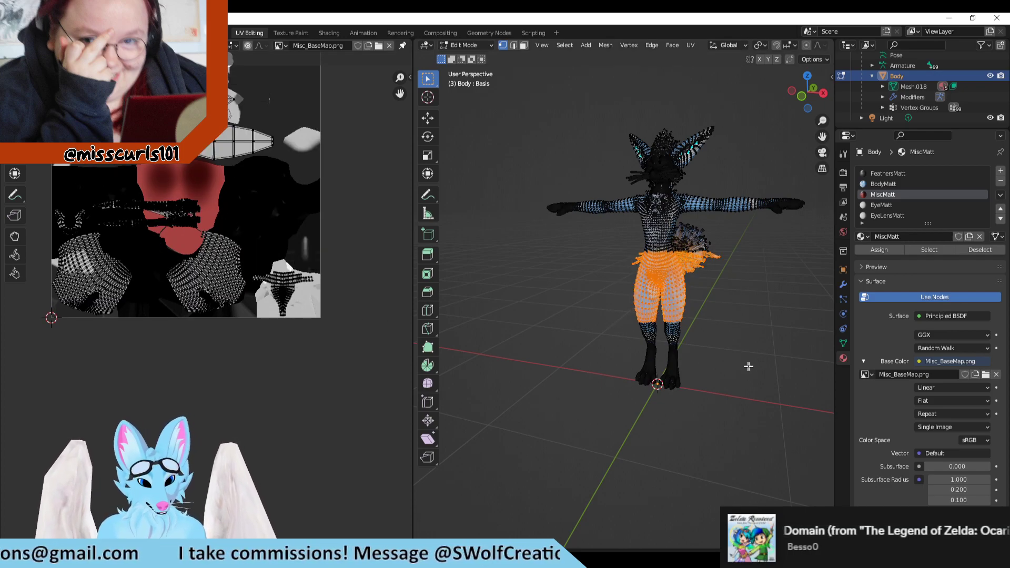
pyautogui.click(780, 347)
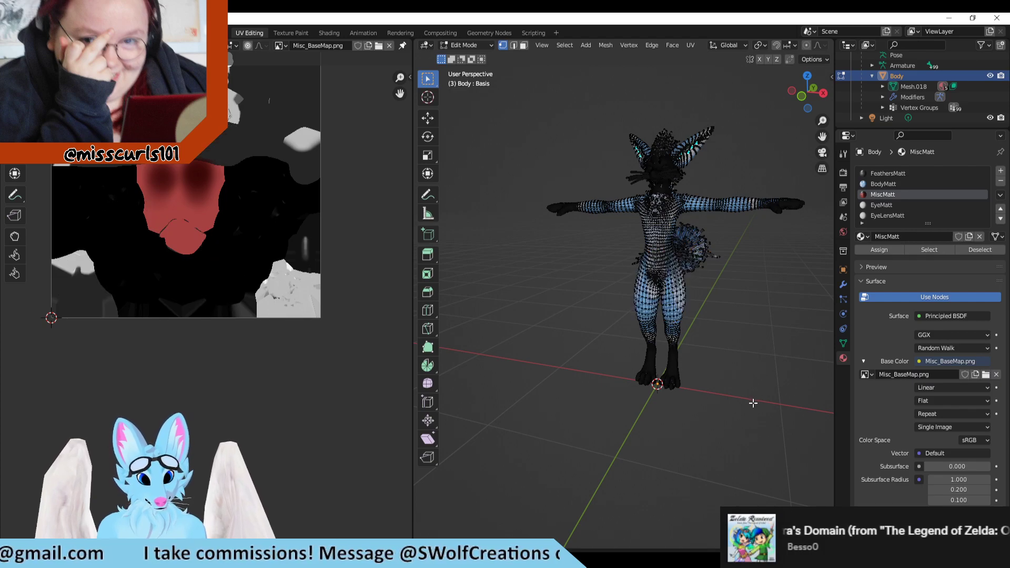
pyautogui.moveTo(816, 187); pyautogui.dragTo(760, 233)
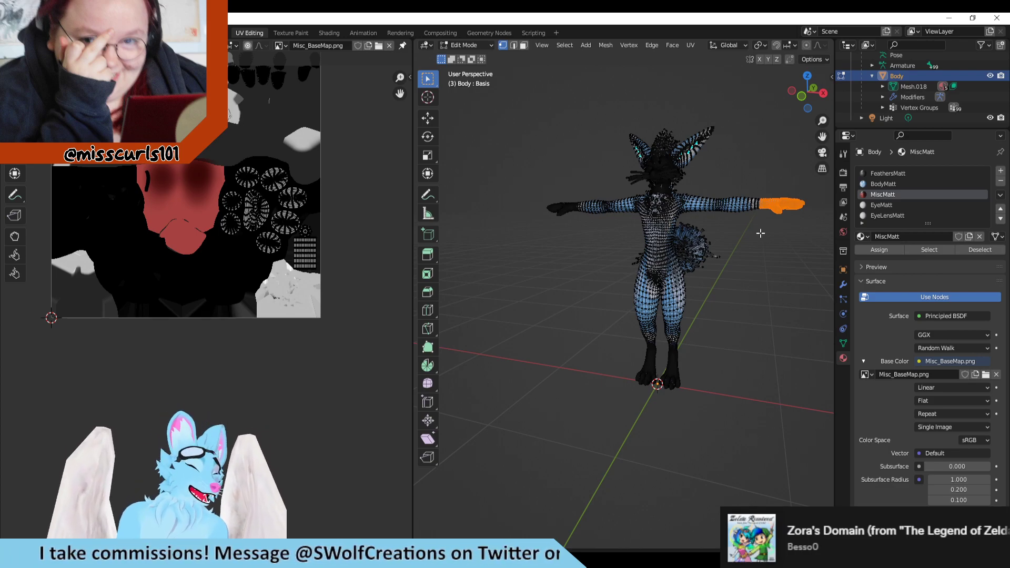
pyautogui.keyDown('shift'); pyautogui.moveTo(530, 186); pyautogui.dragTo(589, 240); pyautogui.keyUp('shift')
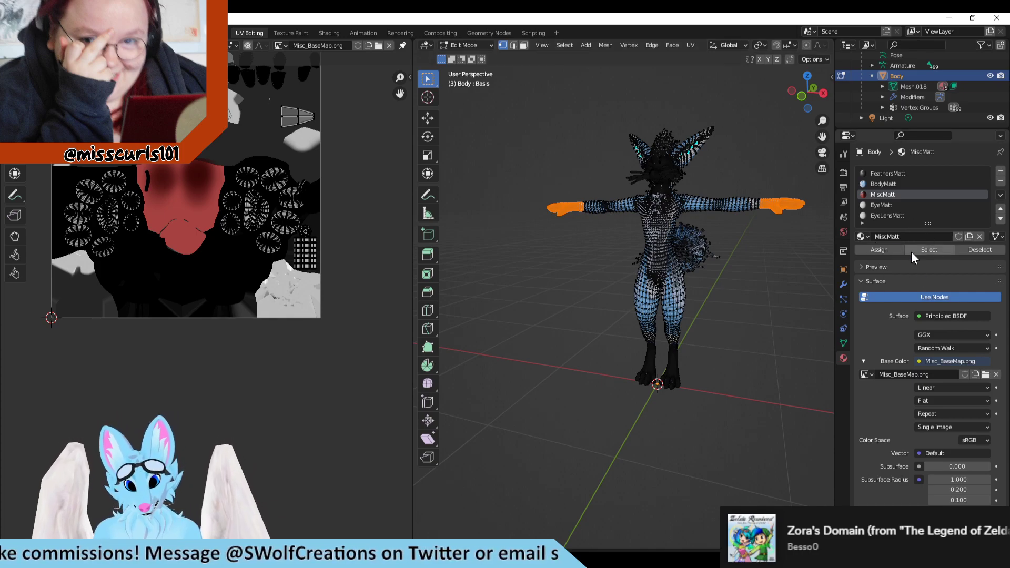
# Show the Body mesh's data properties, box-select the toes to check their UV islands, and clear the selection.
pyautogui.click(843, 343)
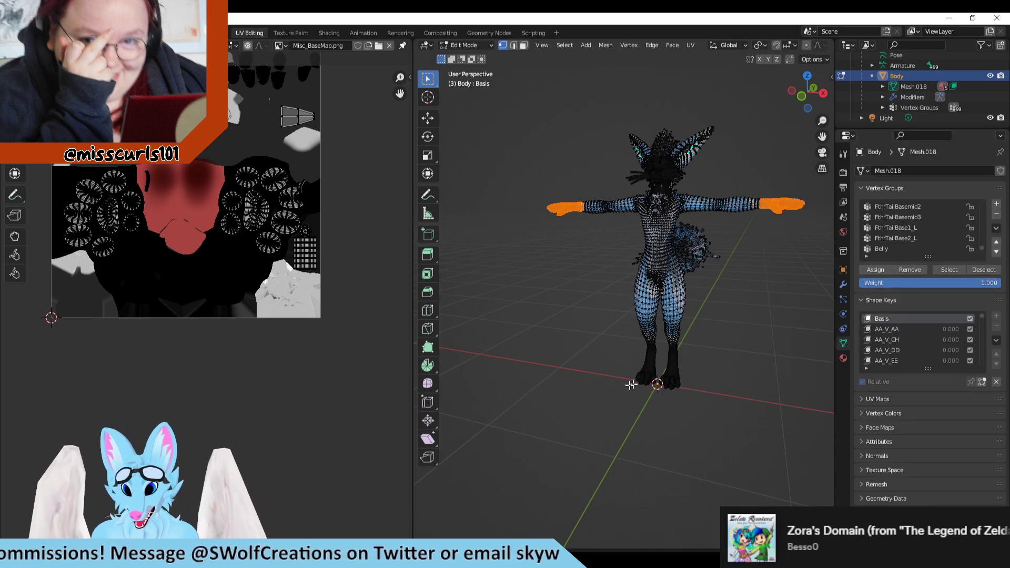
pyautogui.moveTo(714, 449); pyautogui.dragTo(613, 378)
pyautogui.scroll(1, 677, 450)
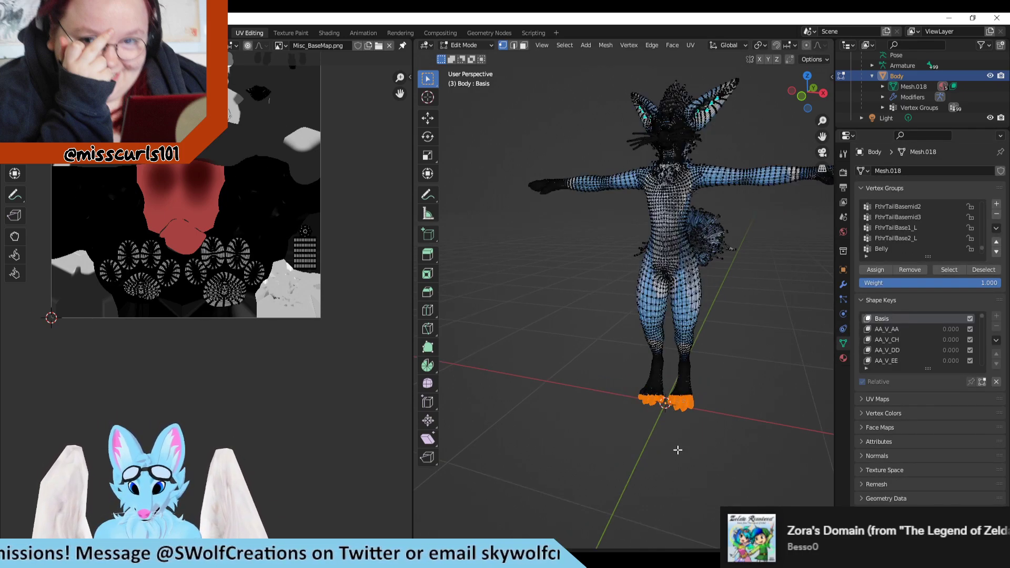
pyautogui.scroll(3, 678, 449)
pyautogui.click(642, 481)
pyautogui.scroll(-2, 642, 480)
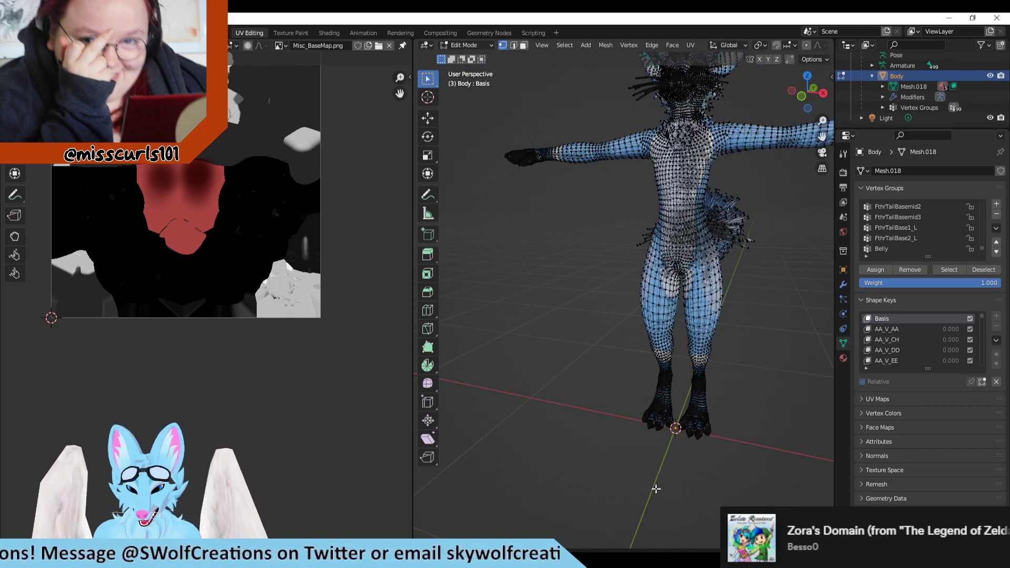
# View the avatar from below, enlarge the 3D viewport and turn off X-ray so only visible geometry gets selected.
pyautogui.moveTo(724, 455); pyautogui.dragTo(717, 121, button='middle')
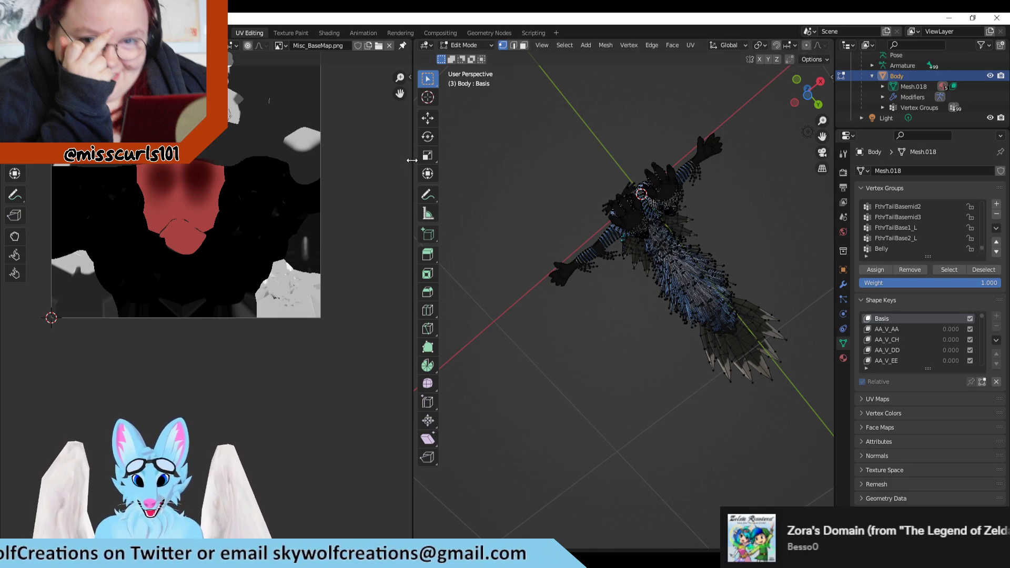
pyautogui.moveTo(414, 163); pyautogui.dragTo(333, 164)
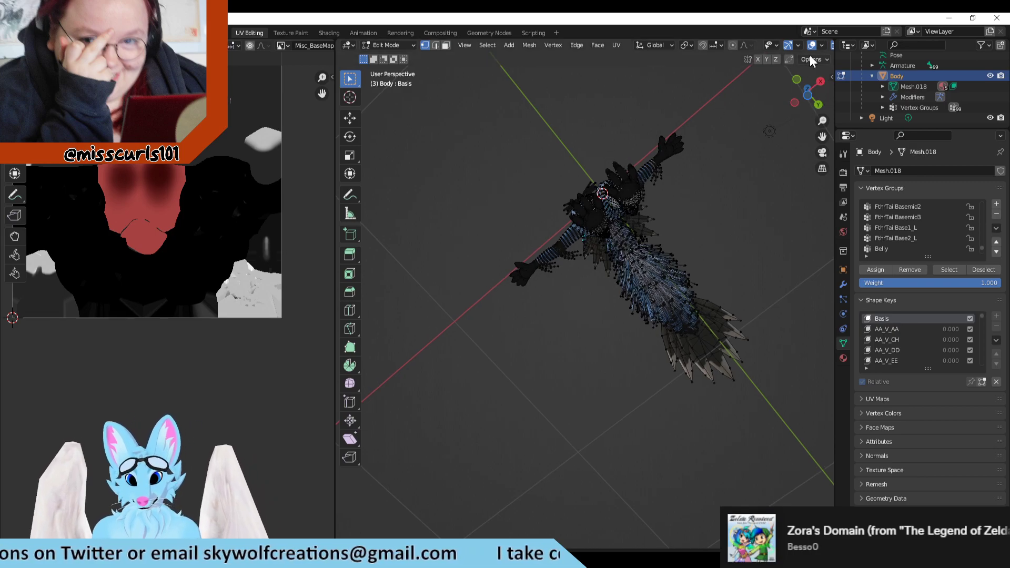
pyautogui.click(831, 46)
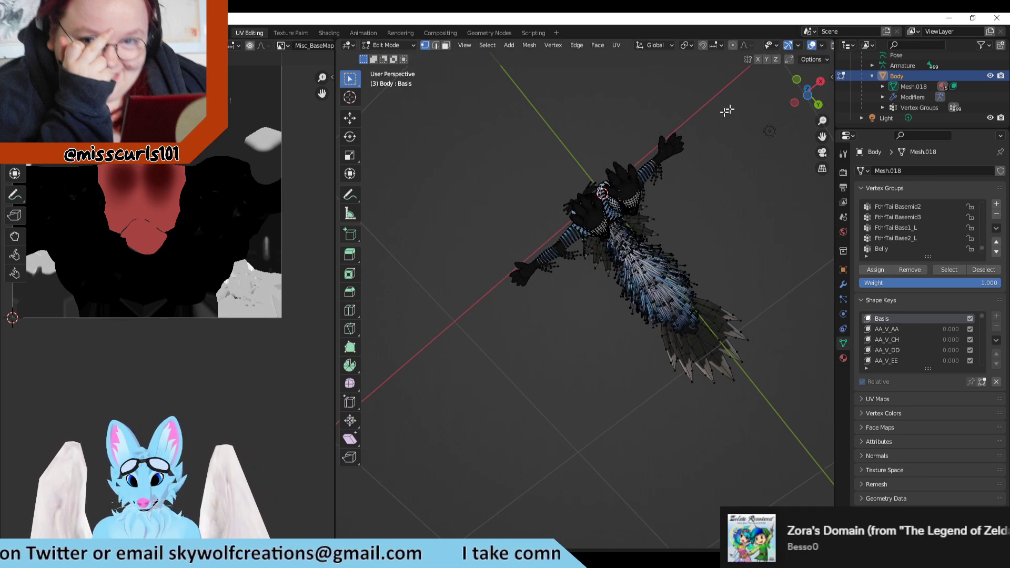
# Box-select the visible surface of each hand in turn, ending with both hands, to check their UV islands.
pyautogui.moveTo(701, 118); pyautogui.dragTo(654, 156)
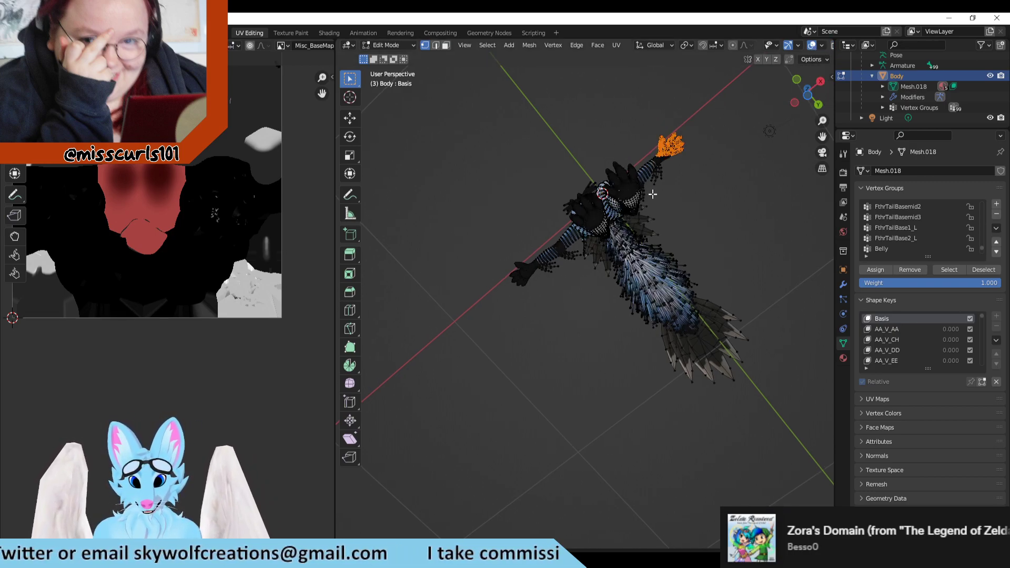
pyautogui.moveTo(466, 232); pyautogui.dragTo(536, 298)
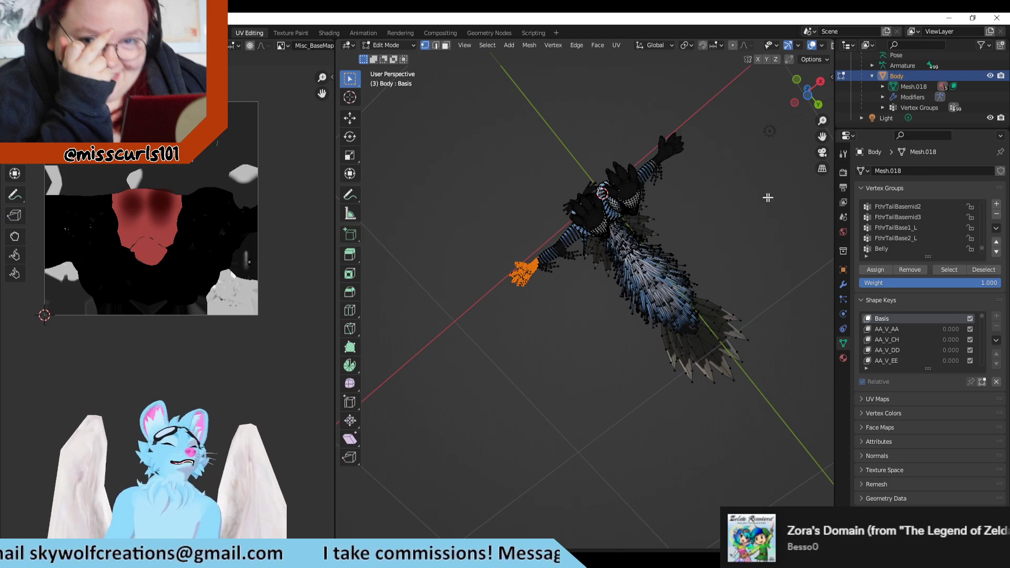
pyautogui.moveTo(718, 127); pyautogui.dragTo(657, 159)
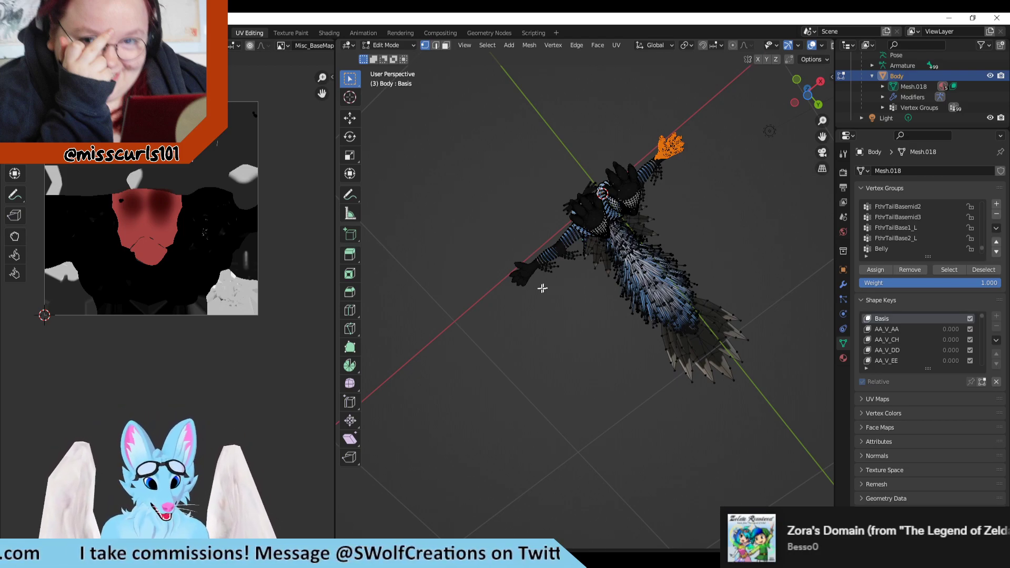
pyautogui.moveTo(493, 255); pyautogui.dragTo(532, 294)
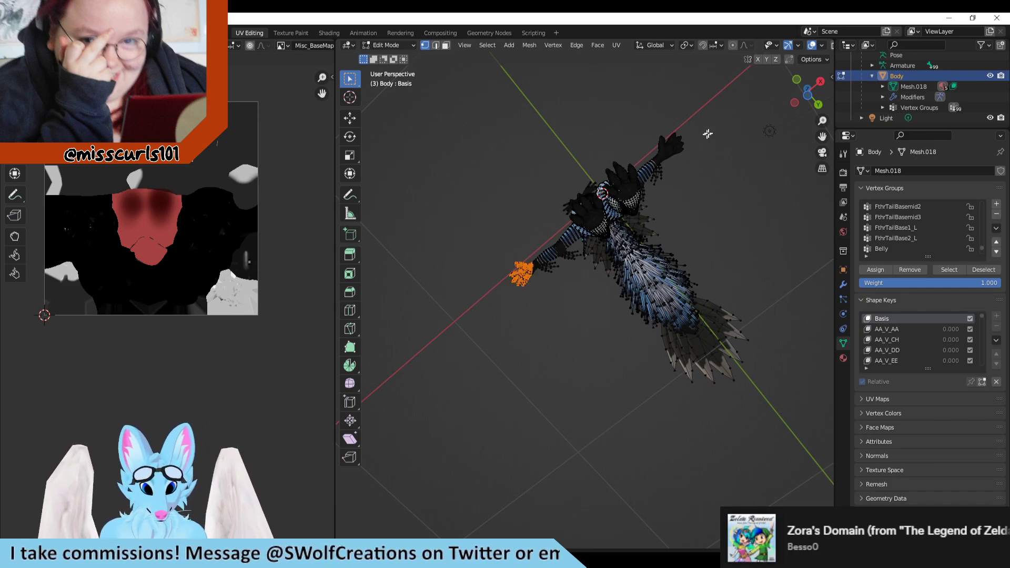
pyautogui.moveTo(708, 114); pyautogui.dragTo(657, 162)
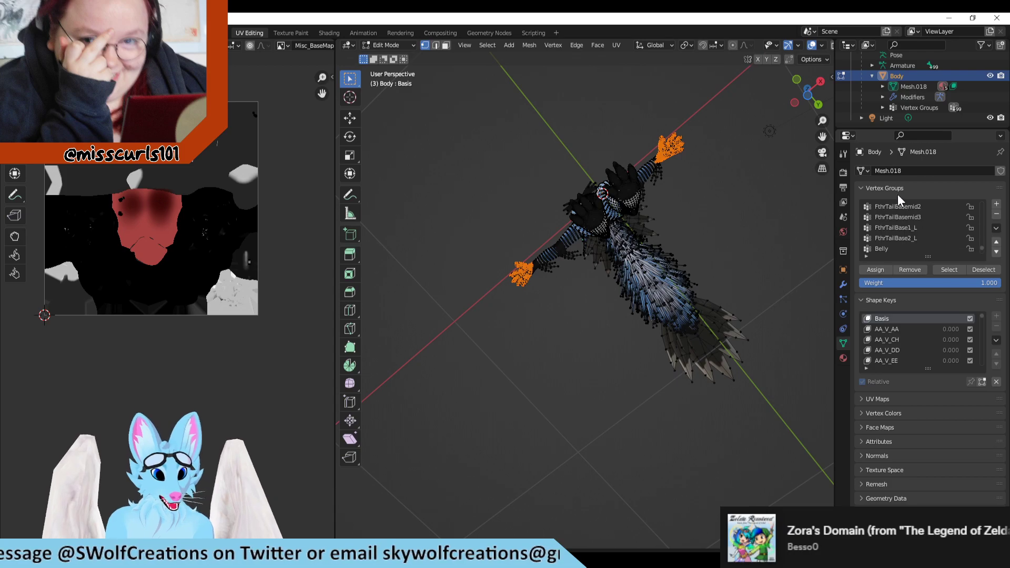
# Enlarge the 3D viewport further and box-select the undersides of both feet together with both hands.
pyautogui.moveTo(698, 172); pyautogui.dragTo(562, 163, button='middle')
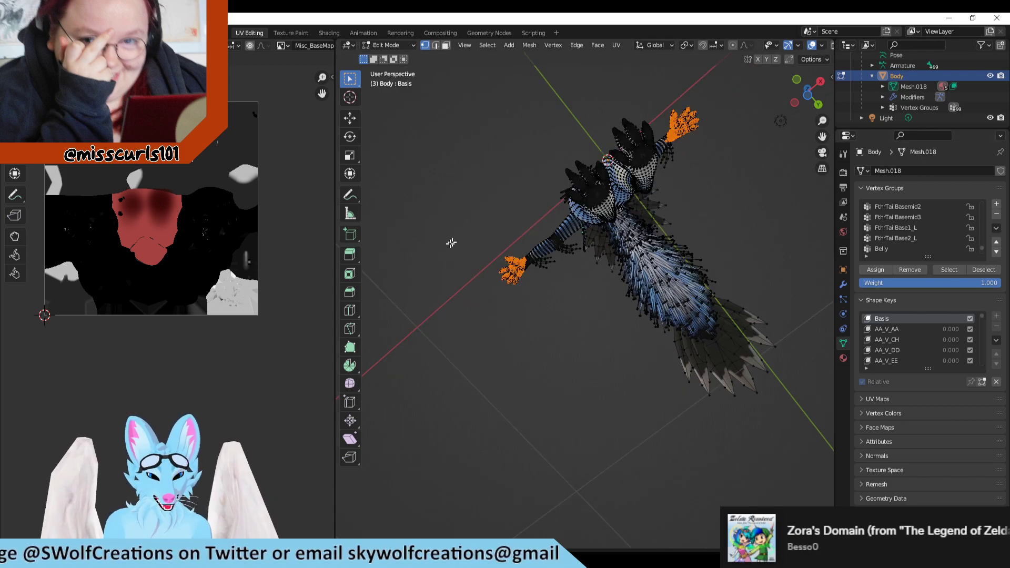
pyautogui.moveTo(326, 278); pyautogui.dragTo(260, 278)
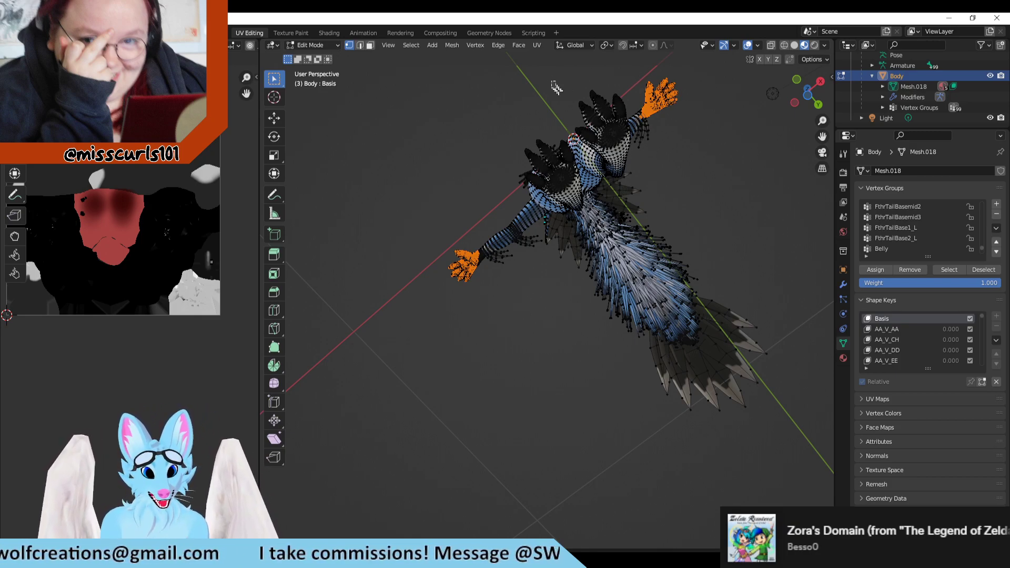
pyautogui.moveTo(551, 81); pyautogui.dragTo(628, 145)
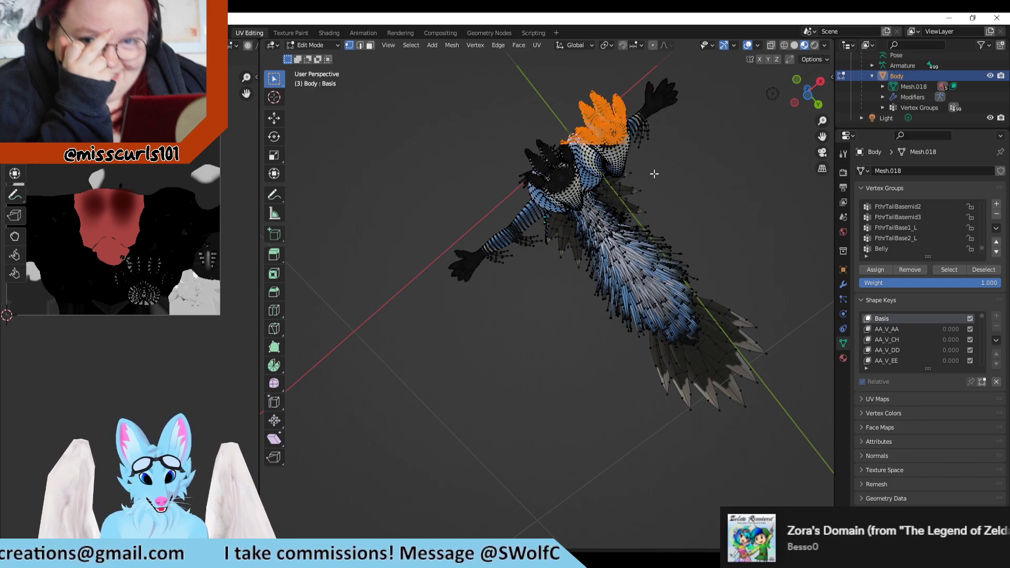
pyautogui.click(641, 130)
pyautogui.moveTo(632, 88); pyautogui.dragTo(507, 207)
pyautogui.keyDown('shift'); pyautogui.moveTo(415, 328); pyautogui.dragTo(484, 233); pyautogui.keyUp('shift')
pyautogui.keyDown('shift'); pyautogui.moveTo(715, 52); pyautogui.dragTo(640, 121); pyautogui.keyUp('shift')
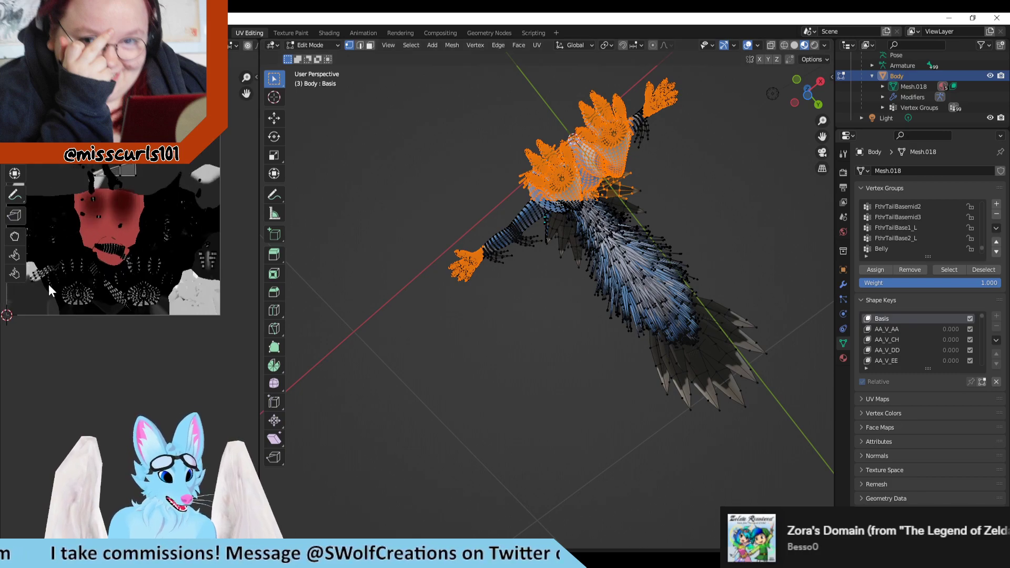
# Examine the selected hand and foot UV islands over the Misc texture, checking the paw pads and stray leg islands.
pyautogui.scroll(4, 49, 284)
pyautogui.scroll(-1, 195, 334)
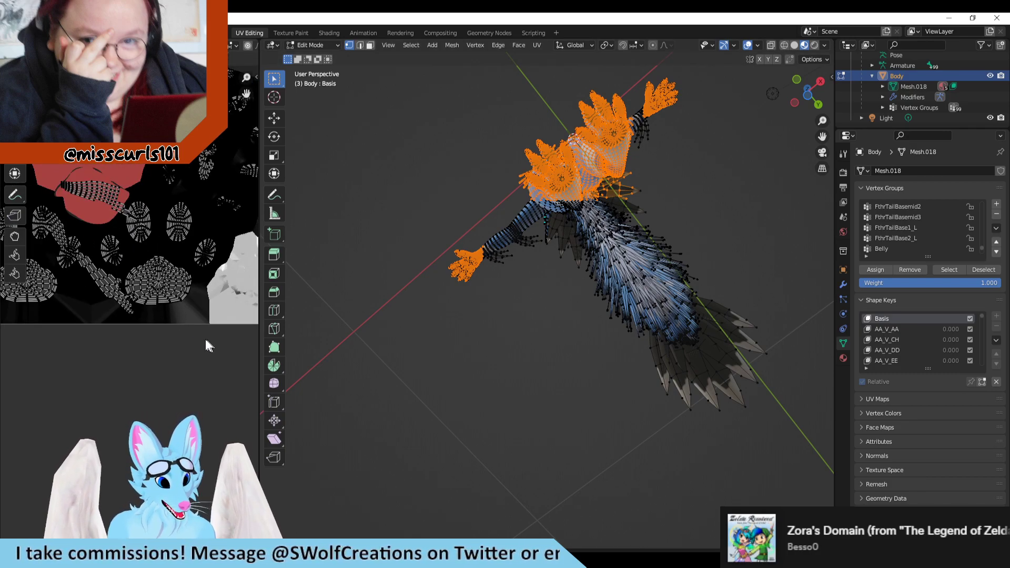
pyautogui.scroll(-2, 135, 232)
pyautogui.scroll(-2, 173, 256)
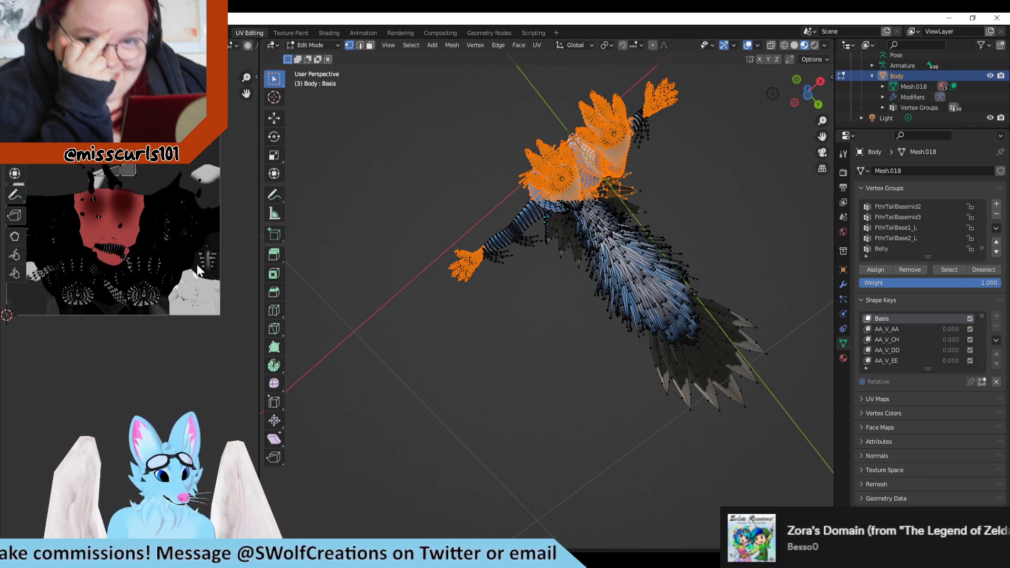
pyautogui.scroll(1, 55, 260)
pyautogui.scroll(-2, 158, 284)
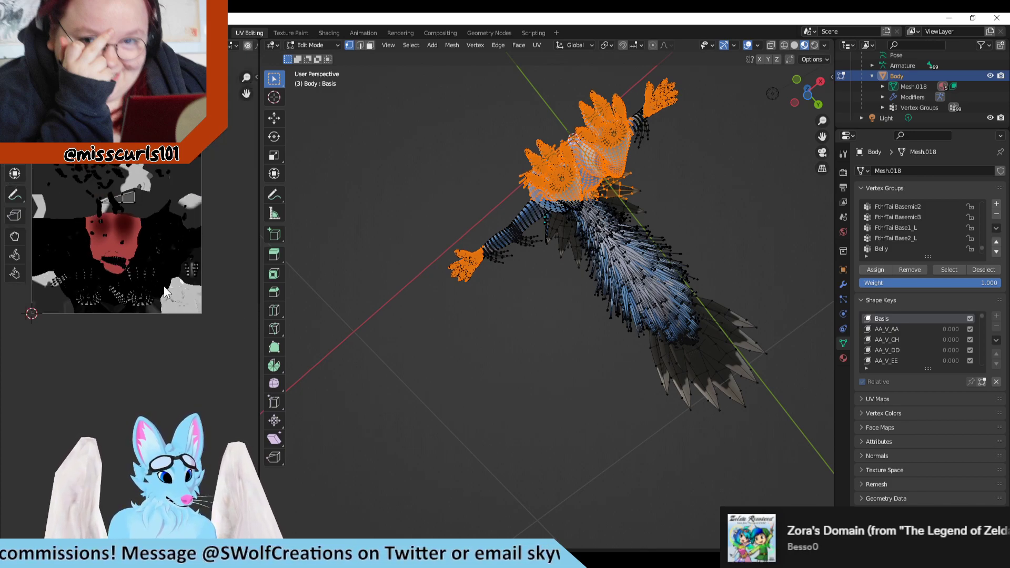
pyautogui.scroll(3, 153, 283)
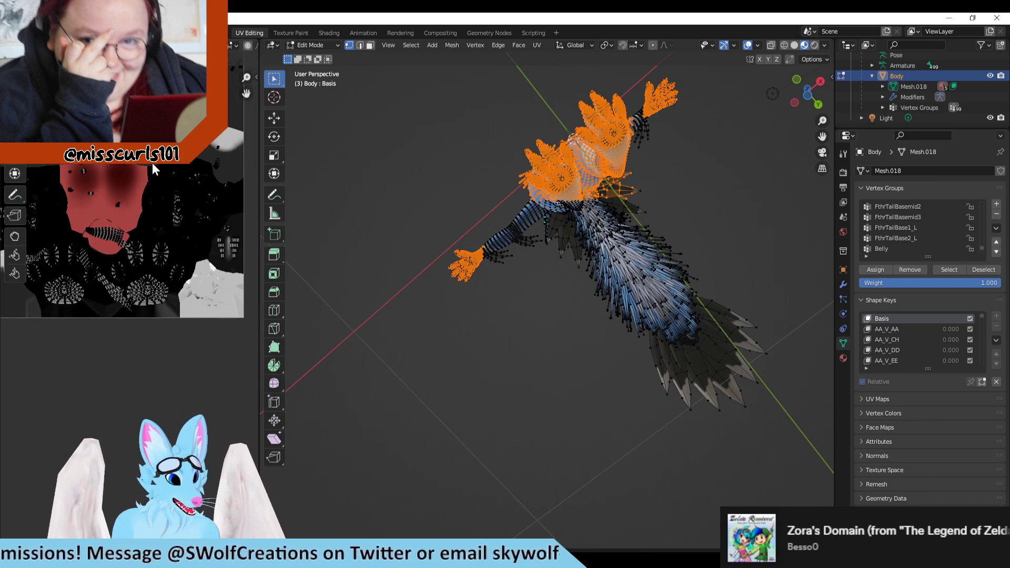
pyautogui.scroll(1, 212, 289)
# Start exporting the selected UV layout and choose the uvs folder inside the Rexouium Textures folder as its destination.
pyautogui.click(179, 45)
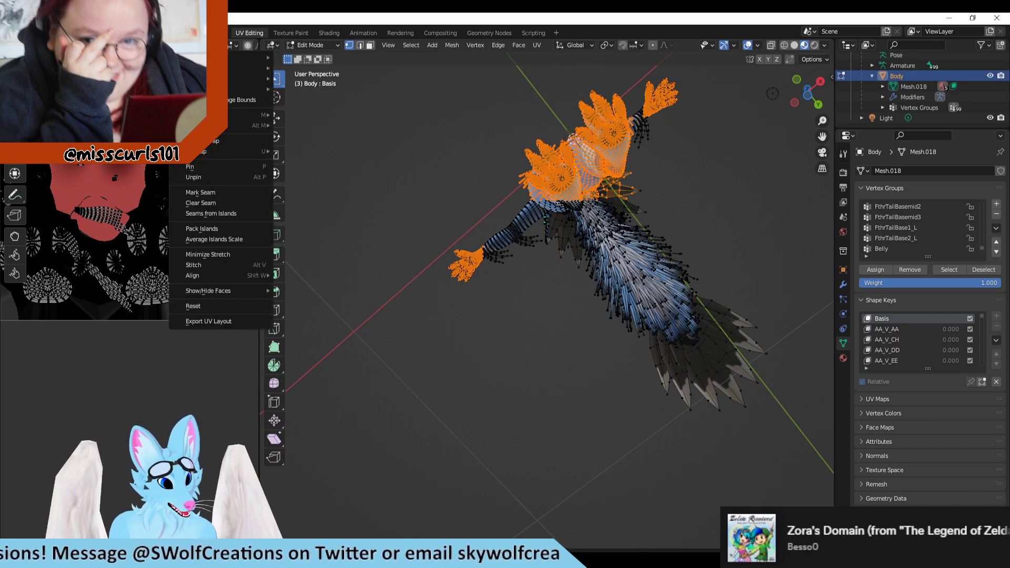
pyautogui.click(216, 321)
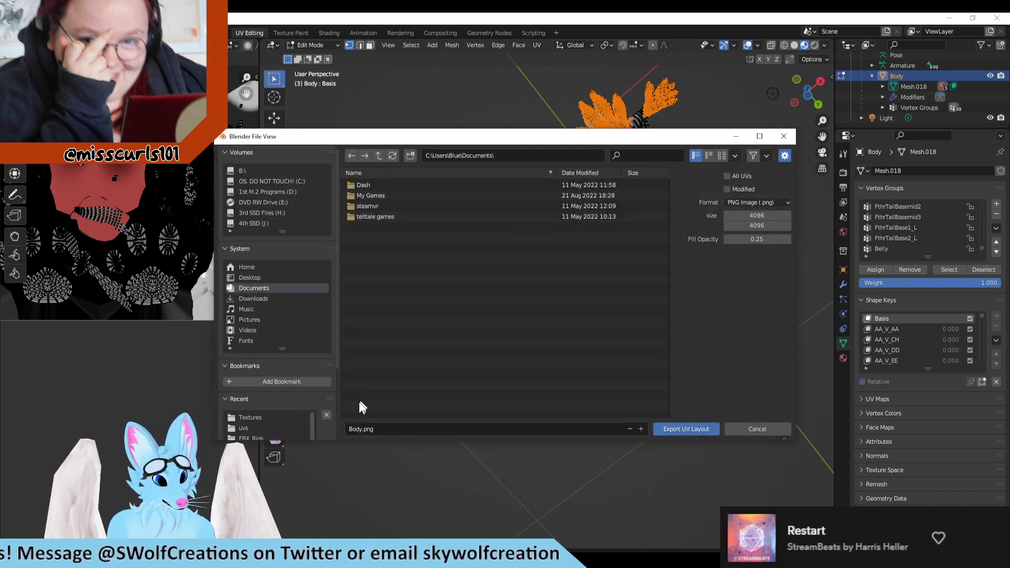
pyautogui.click(512, 155)
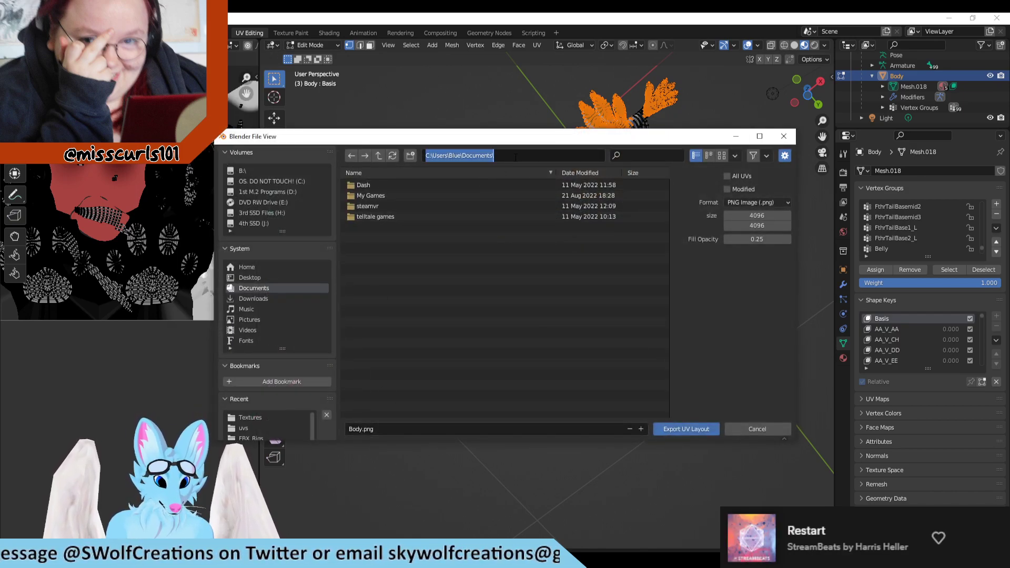
pyautogui.hotkey('ctrl', 'v')
pyautogui.press('Return')
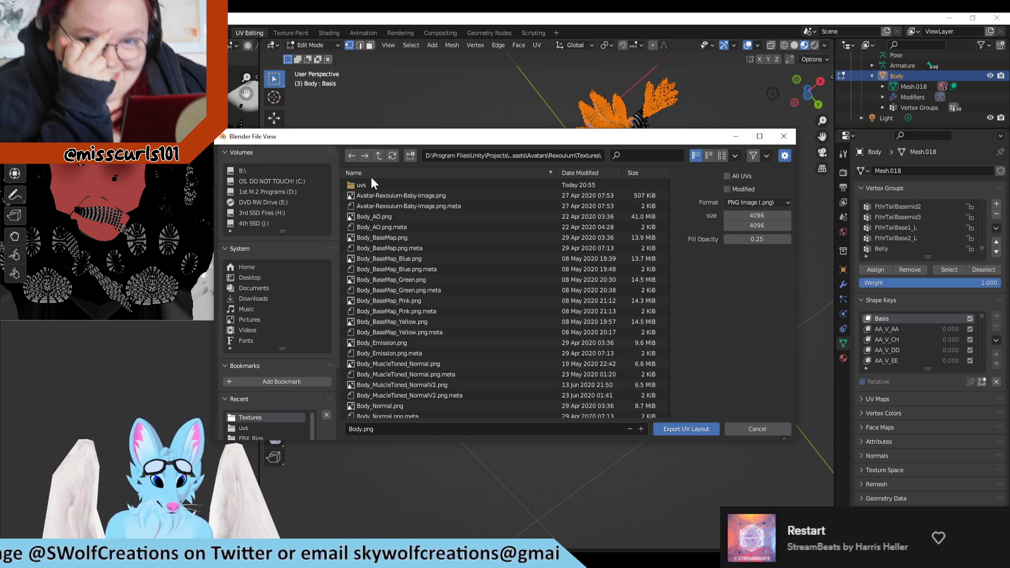
pyautogui.click(374, 184)
# Name the UV layout export file BEans_.png.
pyautogui.click(389, 429)
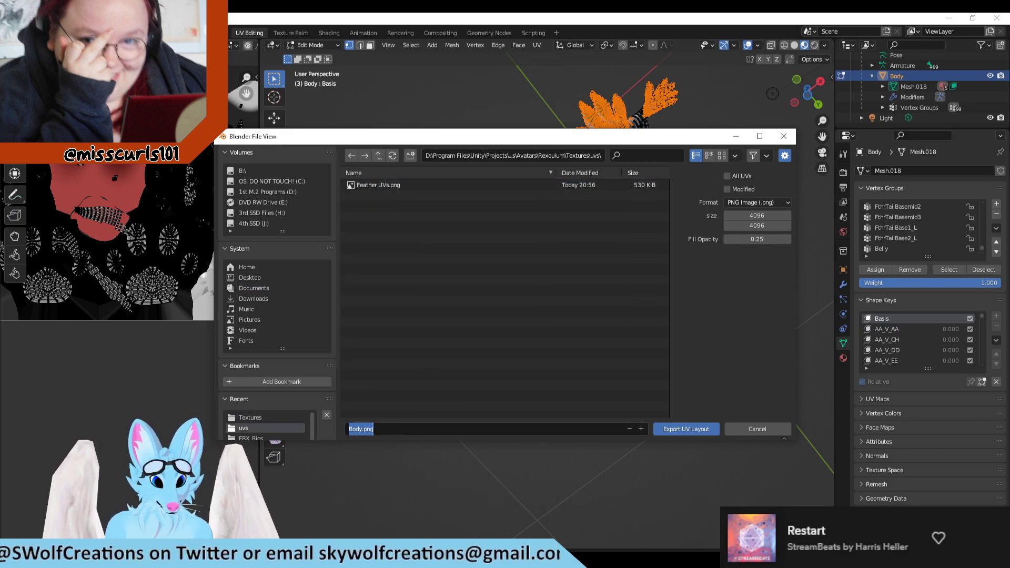
pyautogui.write('BER')
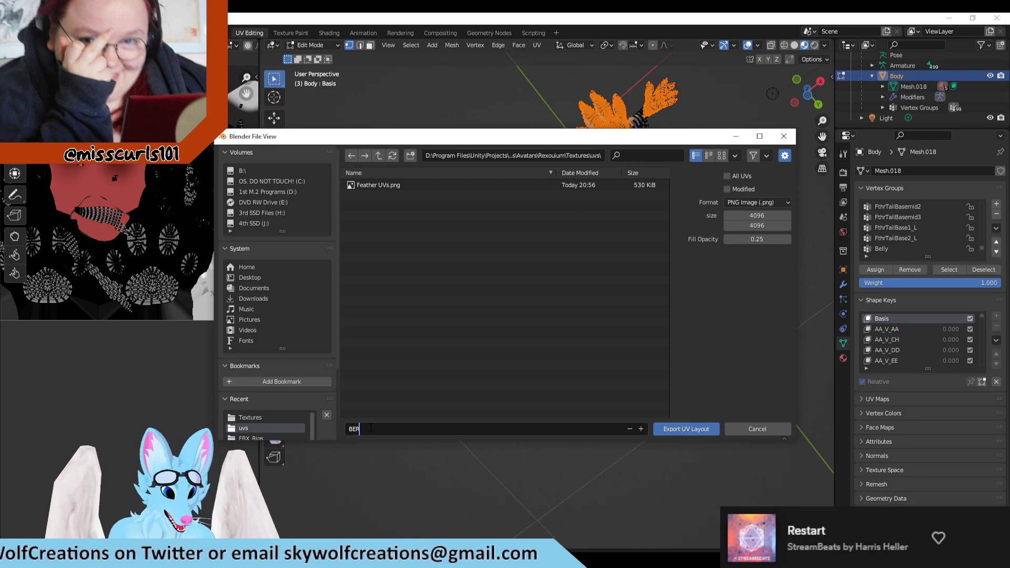
pyautogui.press('BackSpace')
pyautogui.write('ans')
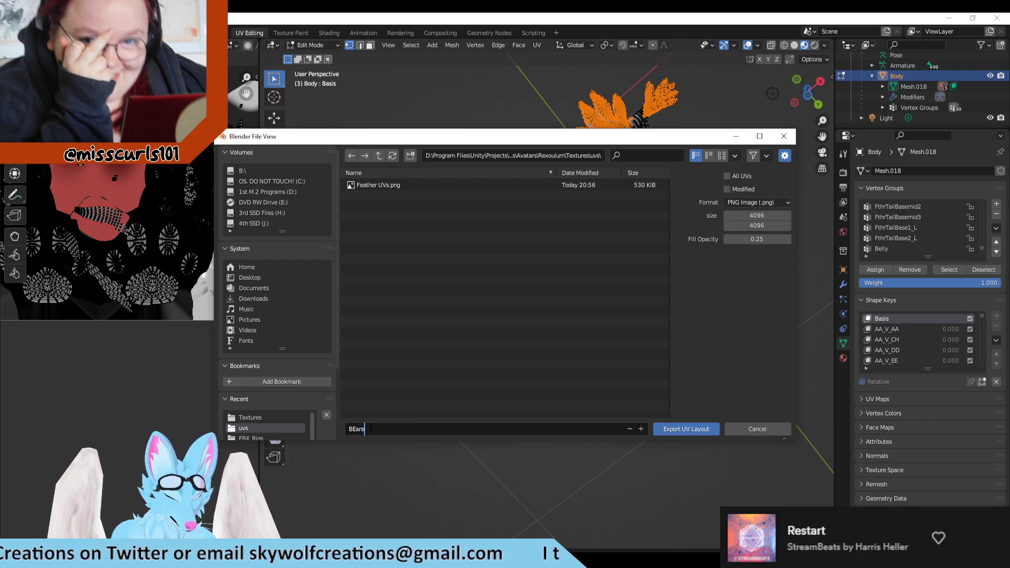
pyautogui.write('?')
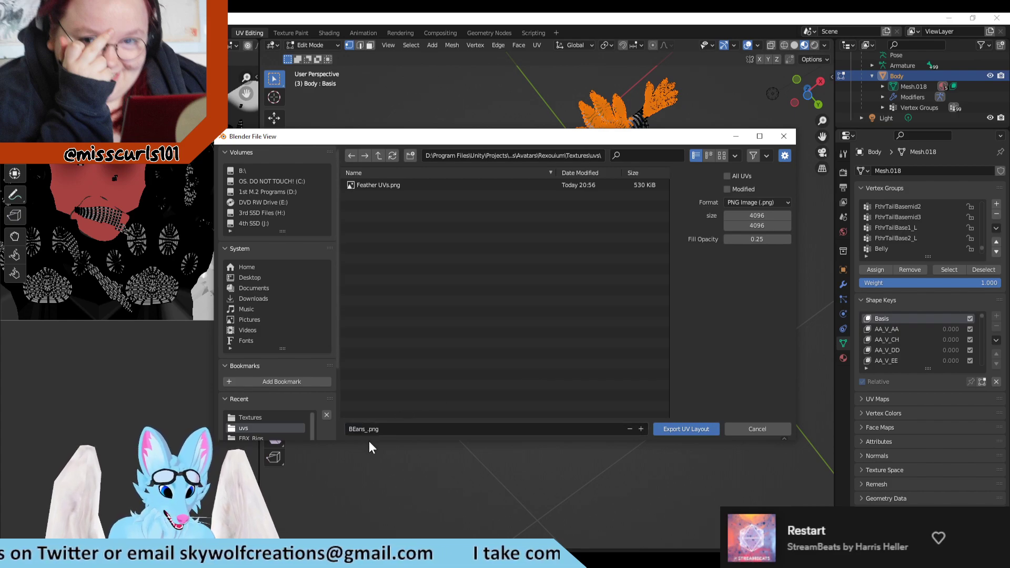
# Remove the underscore so the file is named BEans.png, and export the UV layout.
pyautogui.click(370, 430)
pyautogui.click(370, 440)
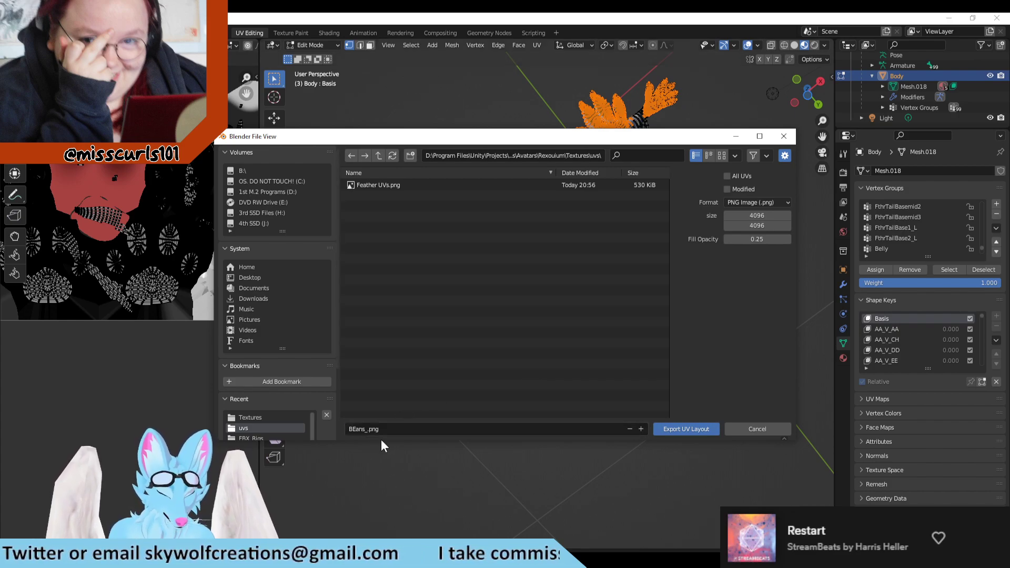
pyautogui.click(370, 428)
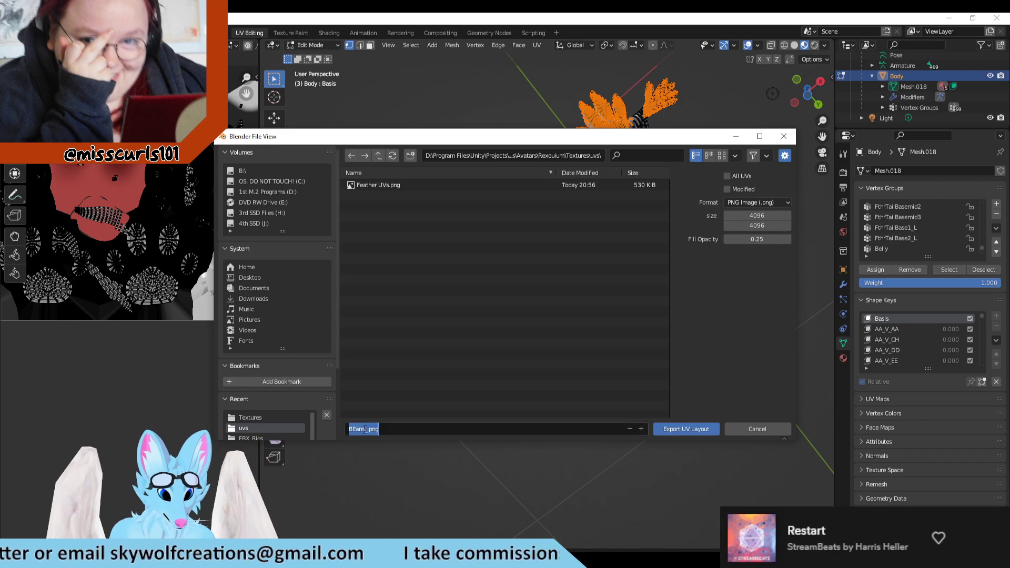
pyautogui.click(362, 430)
pyautogui.press('Right')
pyautogui.press('Delete')
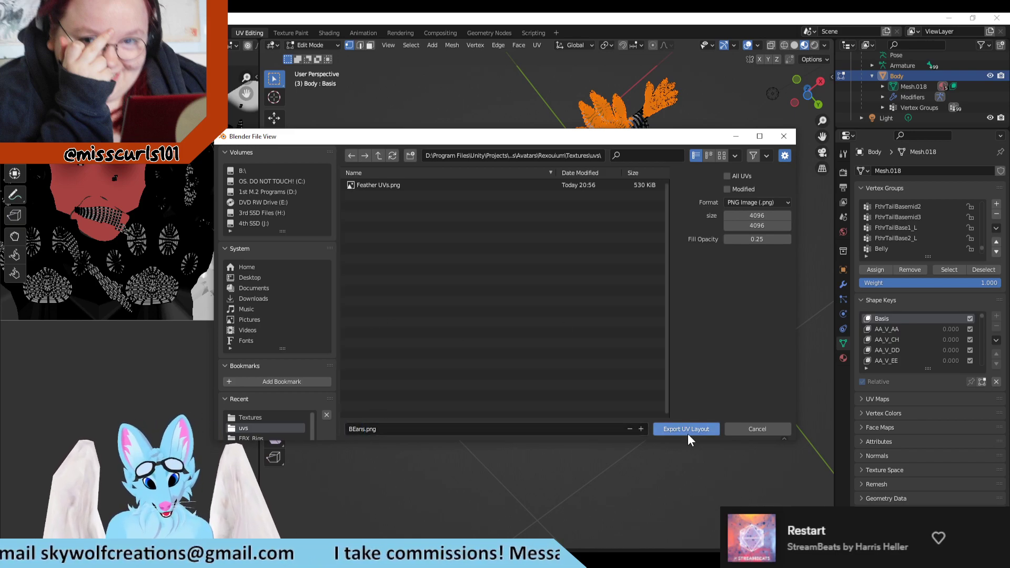
pyautogui.click(705, 428)
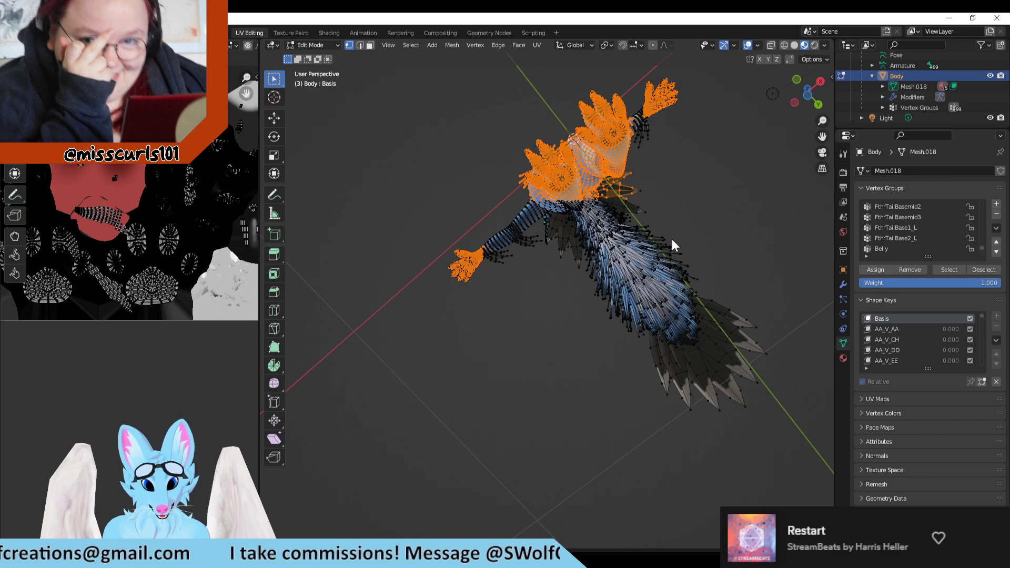
# Switch to Clip Studio Paint and move its window so part of the Blender viewport and the properties stay uncovered.
pyautogui.moveTo(671, 239); pyautogui.dragTo(667, 240, button='middle')
pyautogui.moveTo(600, 114); pyautogui.dragTo(588, 102, button='middle')
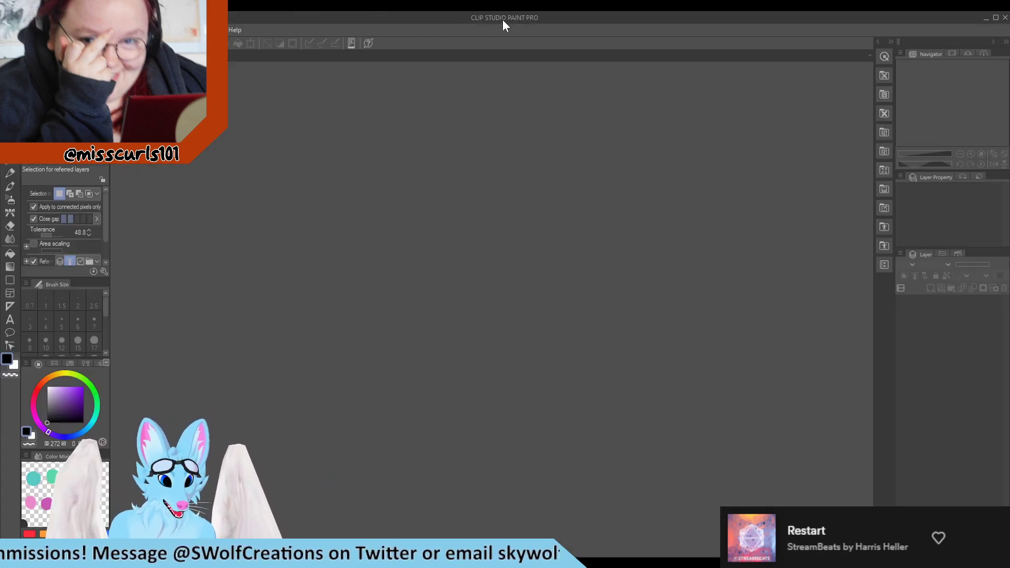
pyautogui.moveTo(505, 18); pyautogui.dragTo(327, 21)
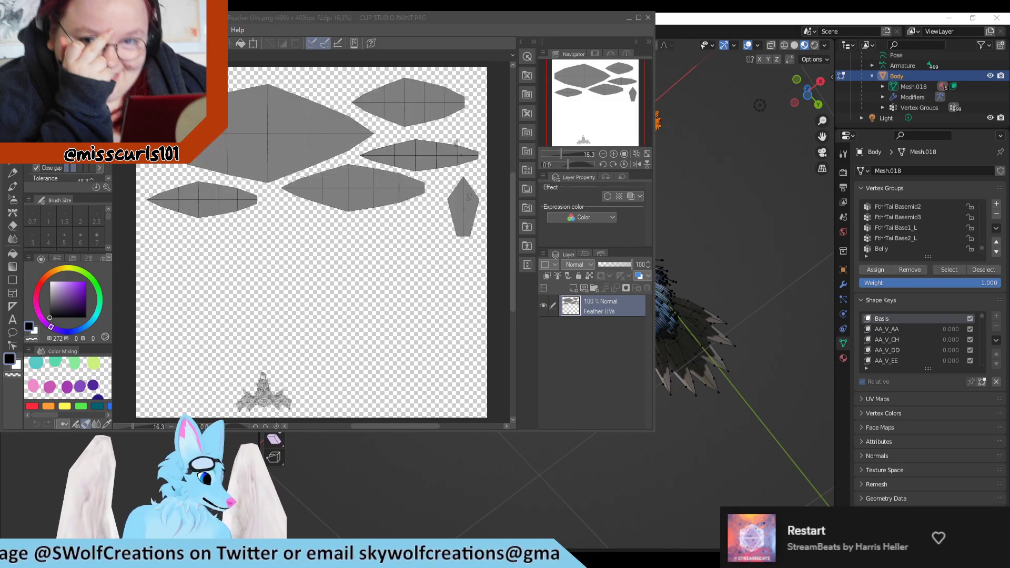
# Bring up BEans.png and examine the paw pad UV islands and the leg islands overlapping them.
pyautogui.click(145, 55)
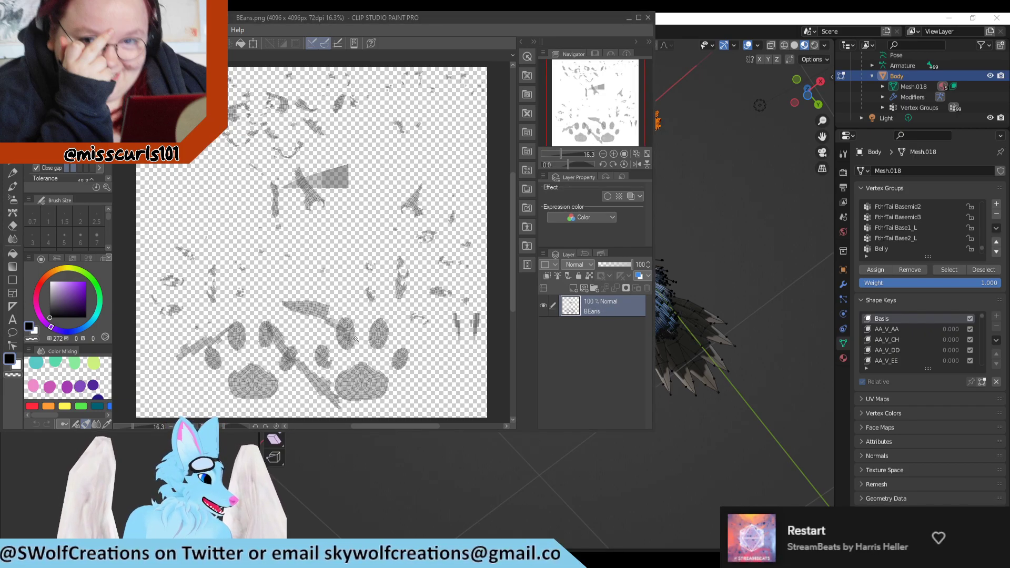
pyautogui.scroll(-1, 355, 358)
pyautogui.scroll(7, 292, 363)
pyautogui.scroll(-2, 289, 335)
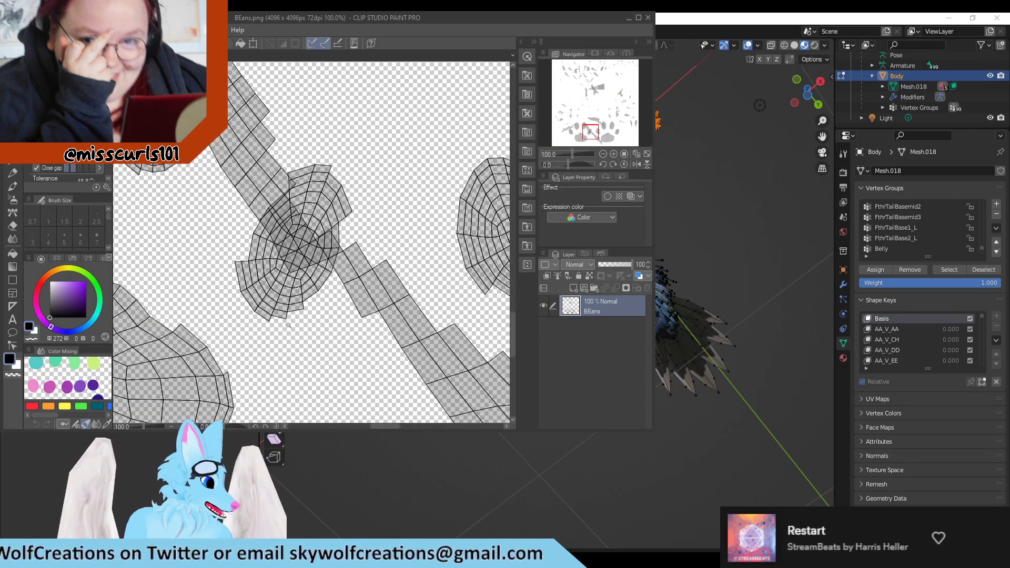
pyautogui.scroll(-3, 309, 273)
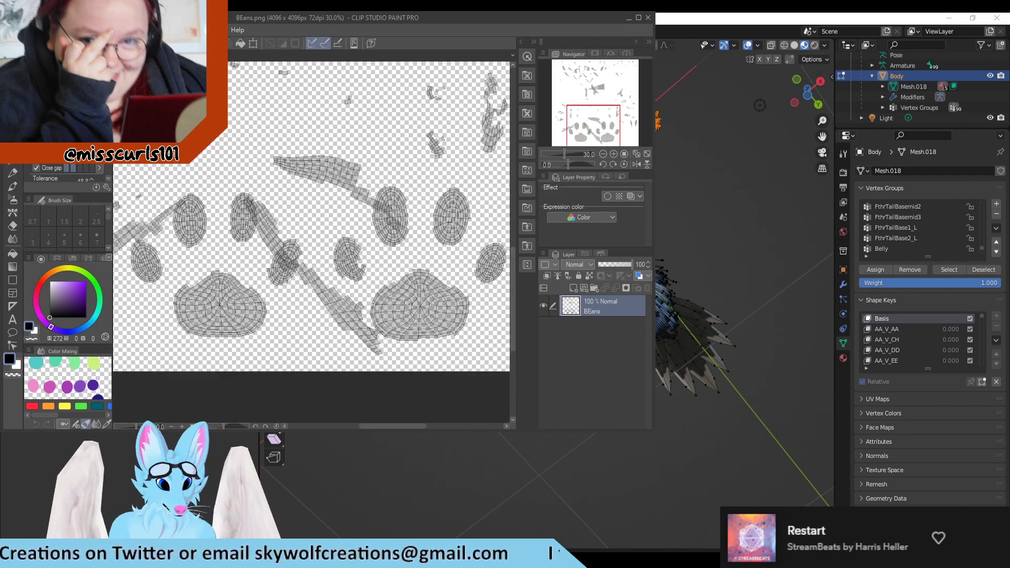
# Return to Blender, clear the mesh selection on the Body, and select the vertices of the PinkyFinger2_L vertex group.
pyautogui.click(712, 191)
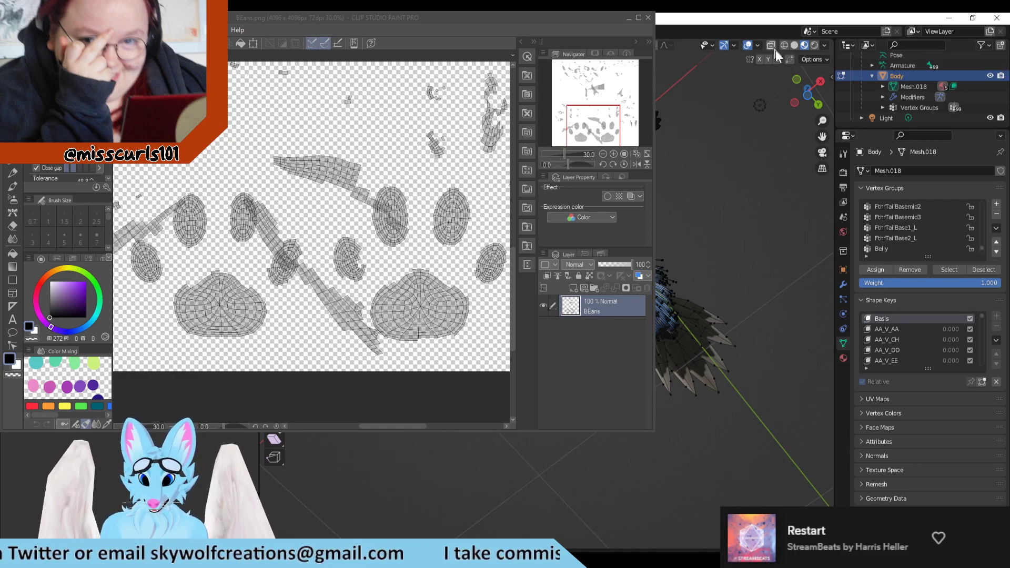
pyautogui.scroll(-5, 894, 242)
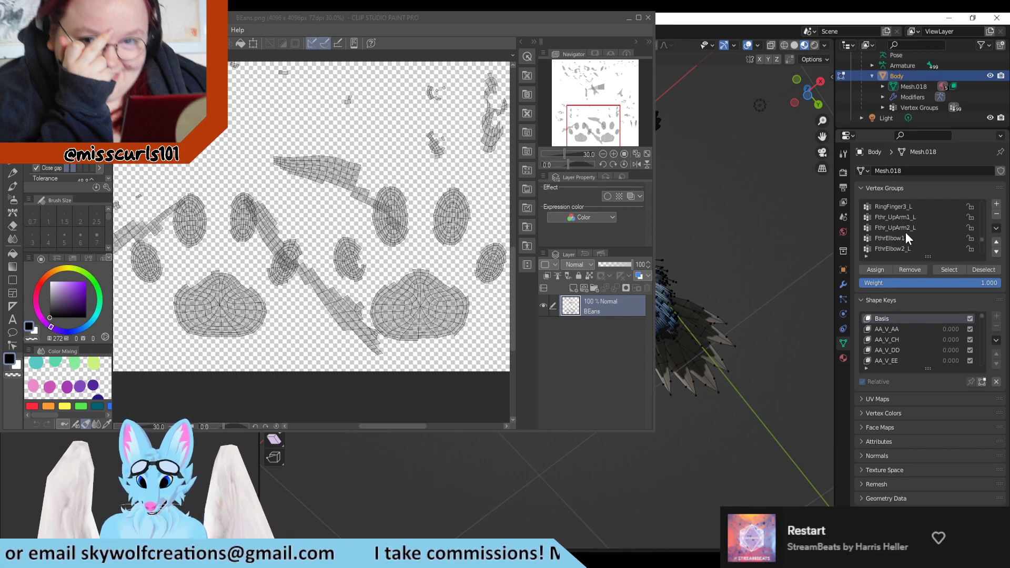
pyautogui.scroll(2, 915, 233)
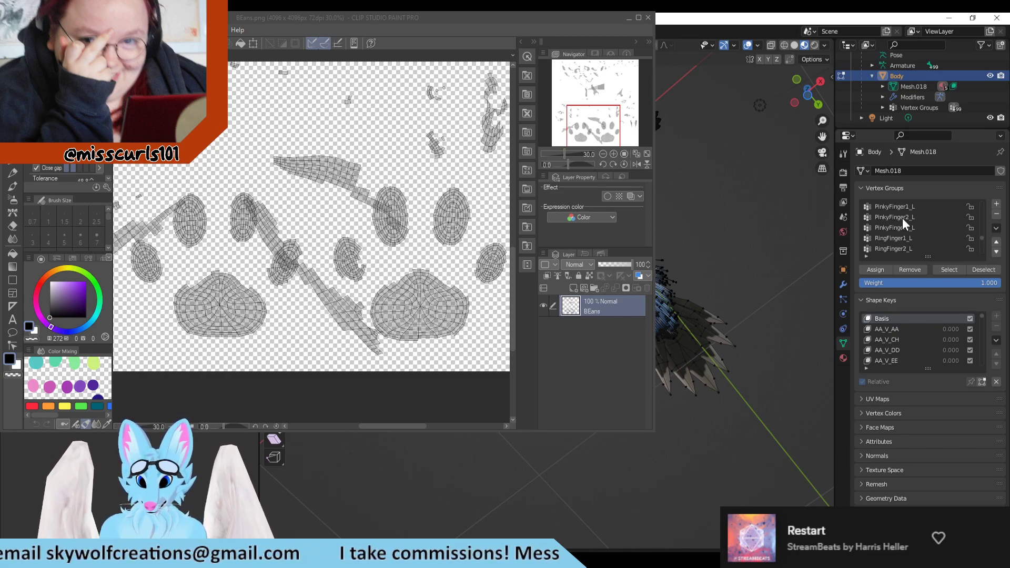
pyautogui.click(901, 218)
pyautogui.click(952, 271)
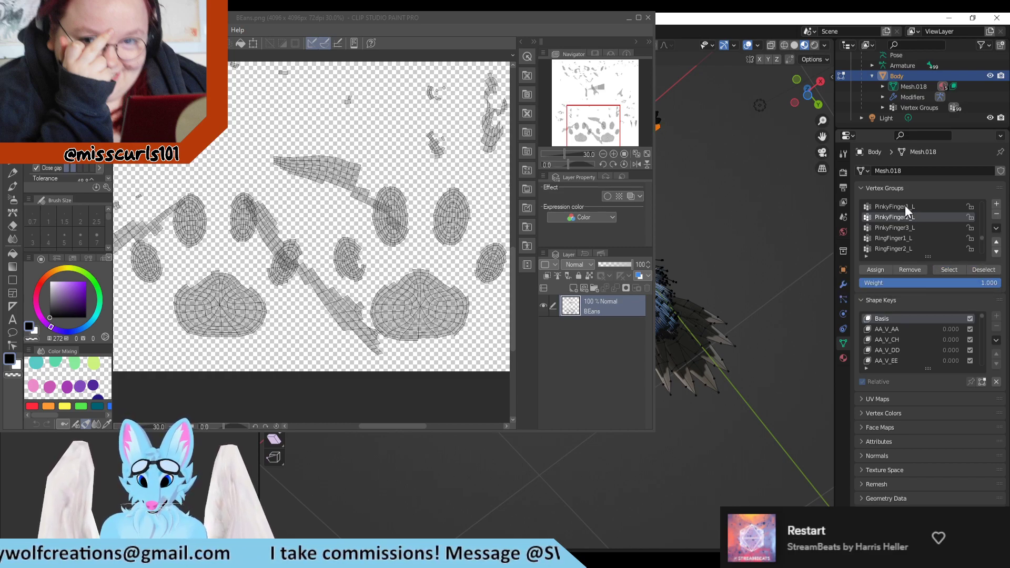
# Add the vertices of the PinkyFinger3_L and RingFinger1_L vertex groups to the selection, and make RingFinger2_L the active group.
pyautogui.click(912, 228)
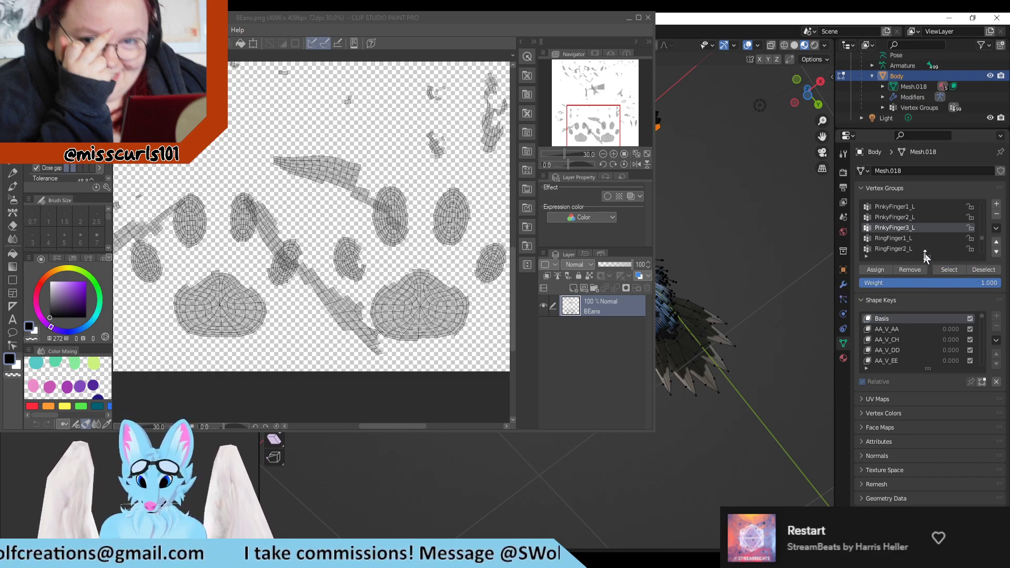
pyautogui.click(942, 273)
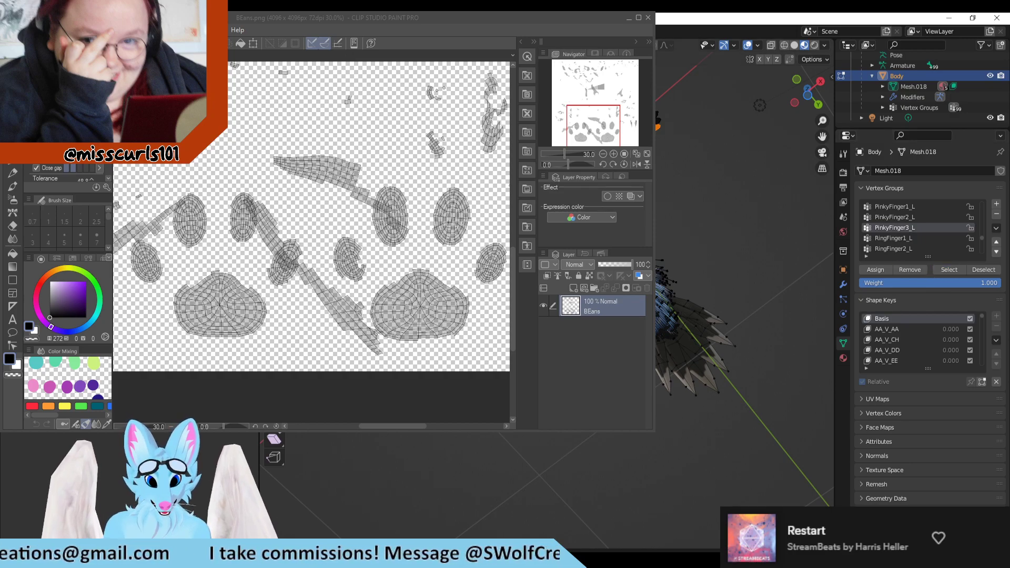
pyautogui.click(923, 238)
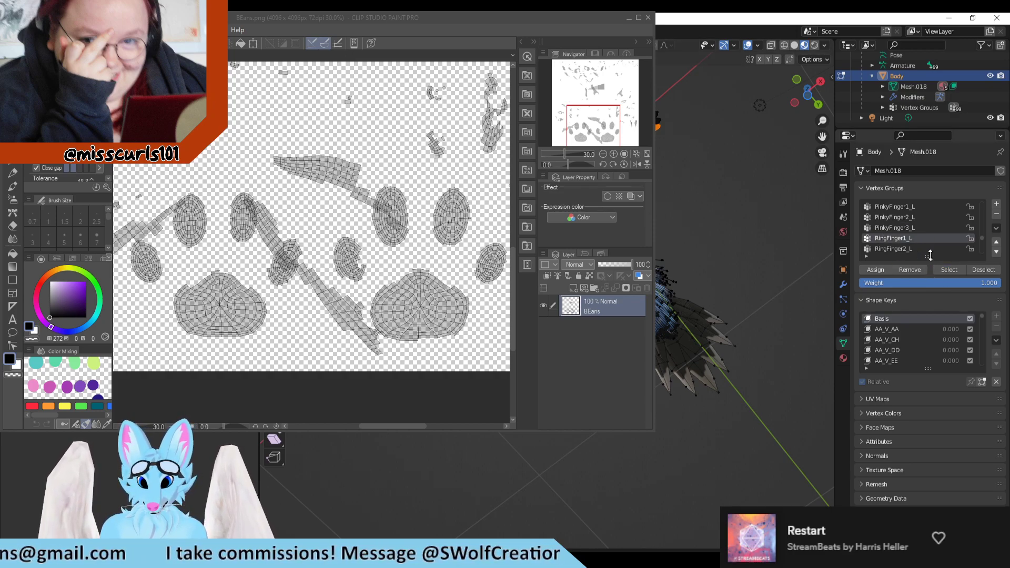
pyautogui.click(945, 270)
pyautogui.click(918, 252)
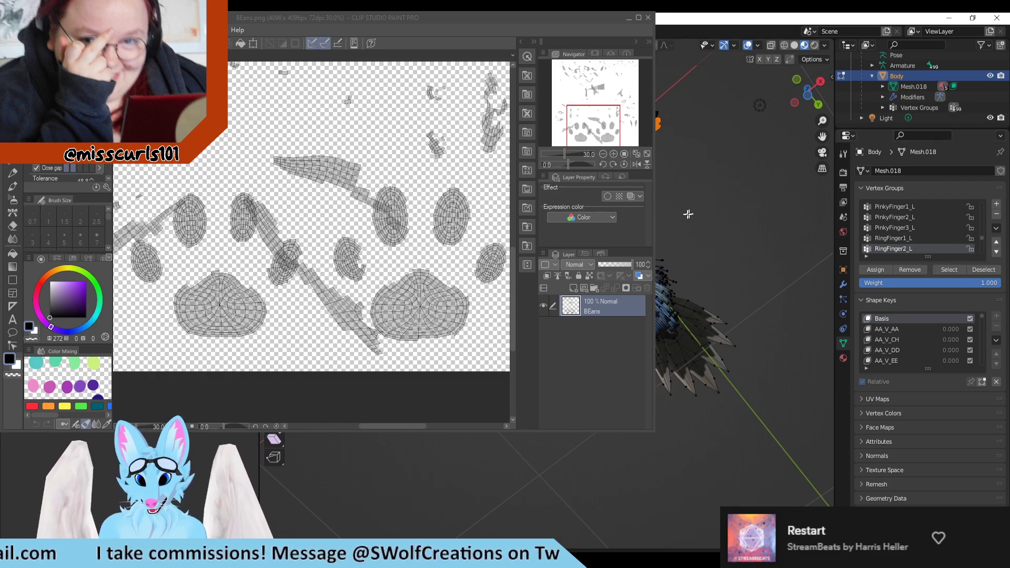
# Turn on X-ray in the viewport and export the UV layout as a 4096 by 4096 PNG image with 0.25 fill opacity.
pyautogui.scroll(-4, 688, 214)
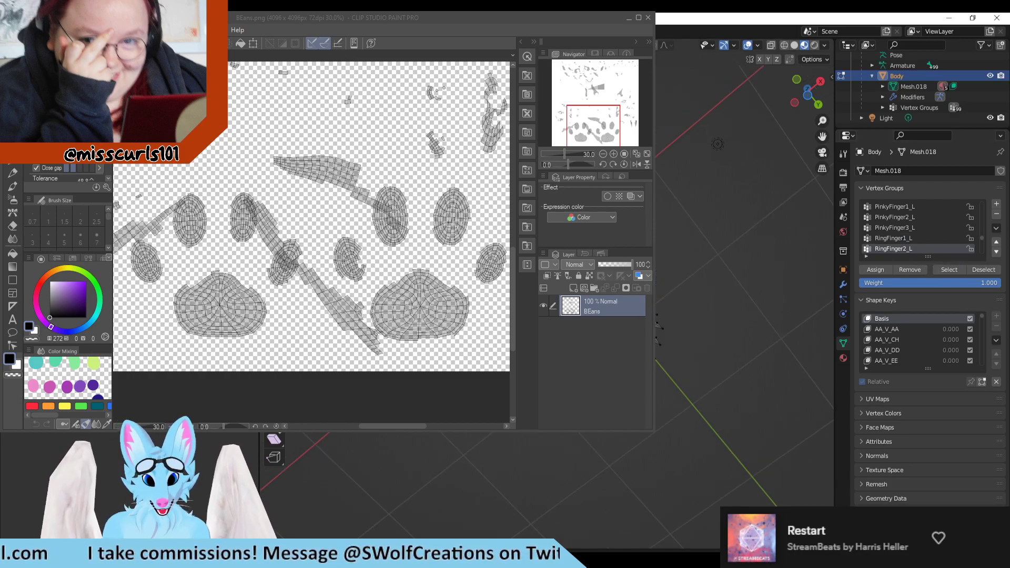
pyautogui.click(770, 46)
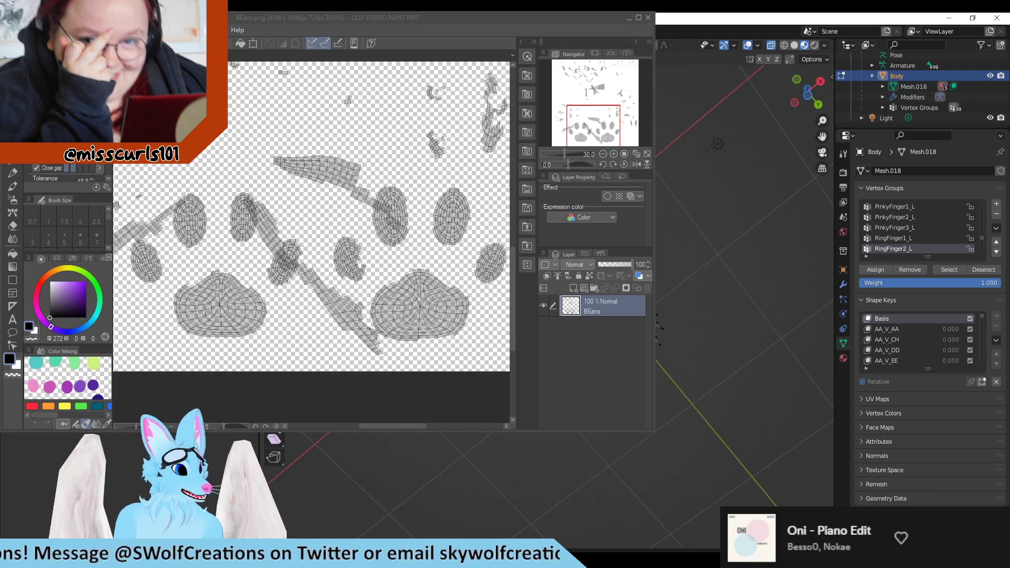
pyautogui.scroll(-5, 311, 216)
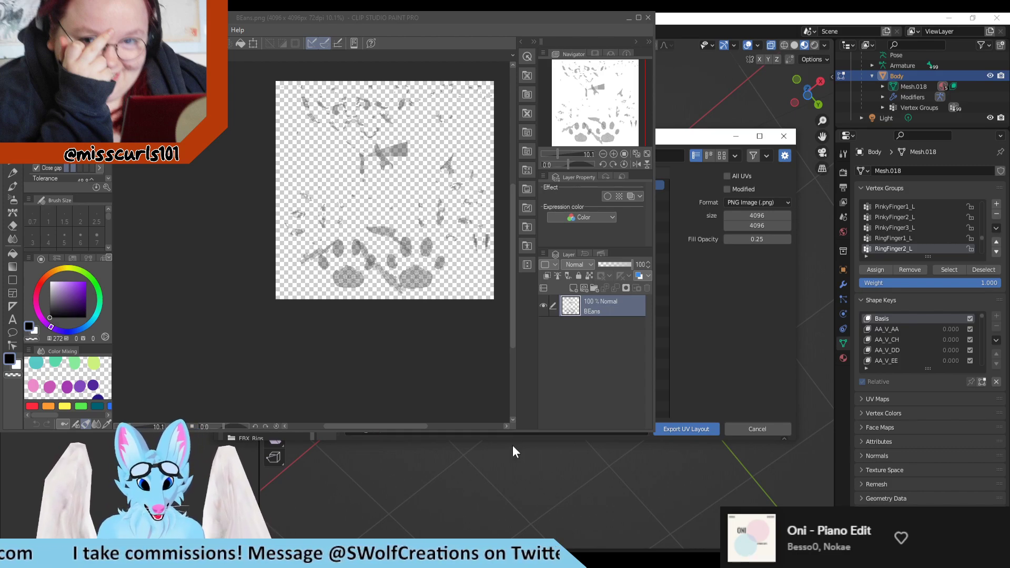
pyautogui.click(669, 430)
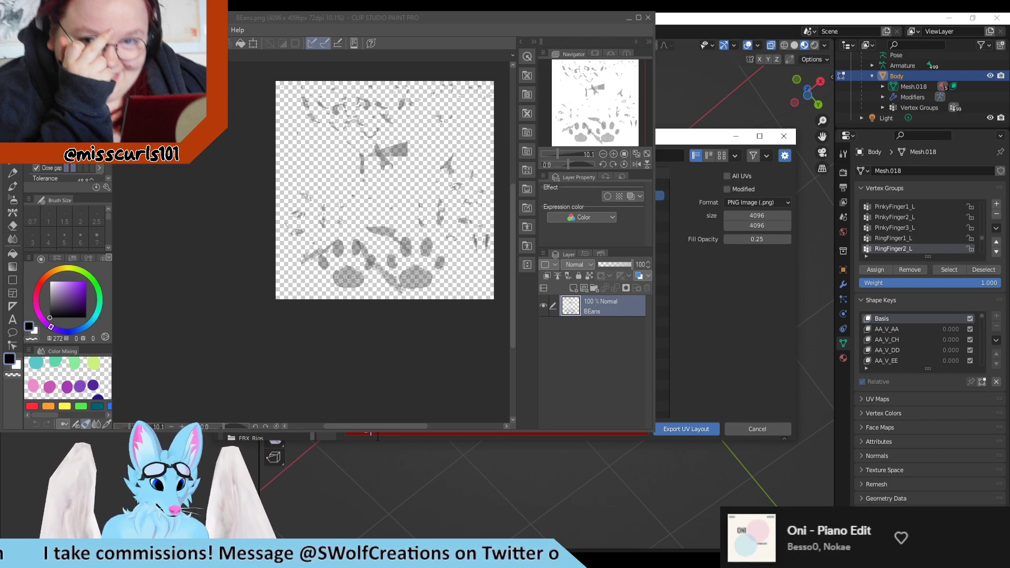
pyautogui.click(695, 431)
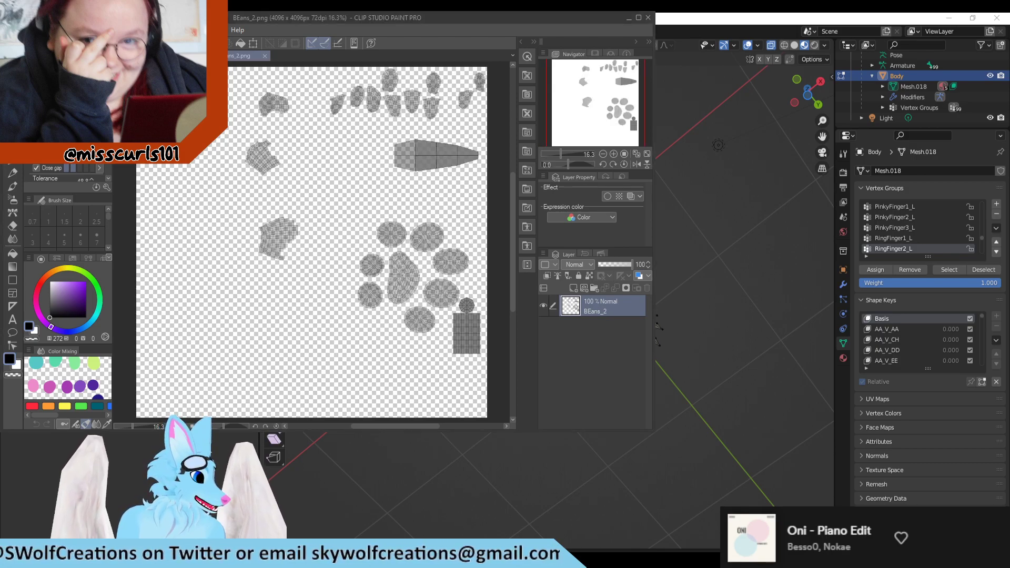
# Switch to BEans_3.png in Clip Studio Paint and make a rectangular selection around the large paw-pad cluster.
pyautogui.press('m')
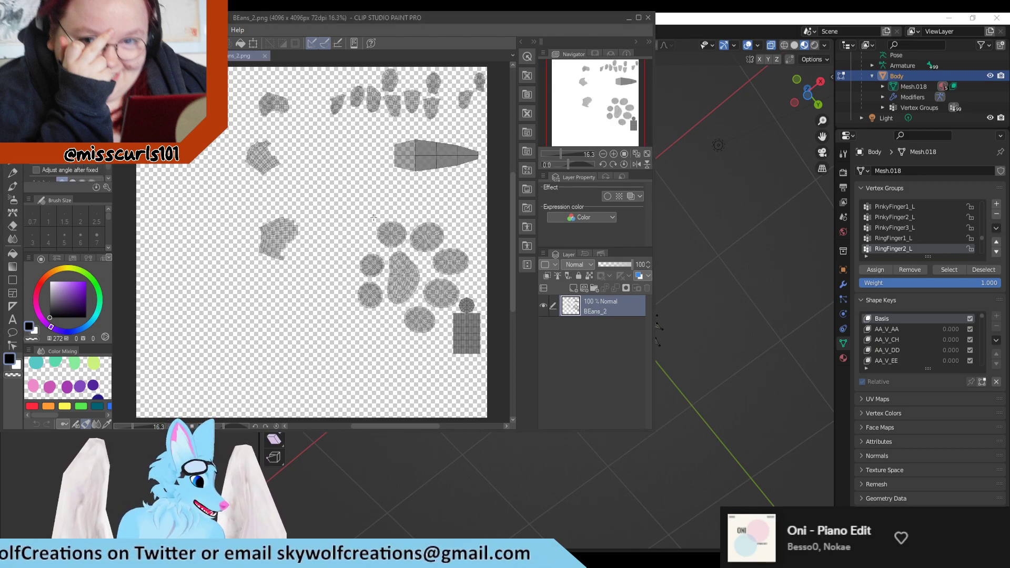
pyautogui.click(196, 55)
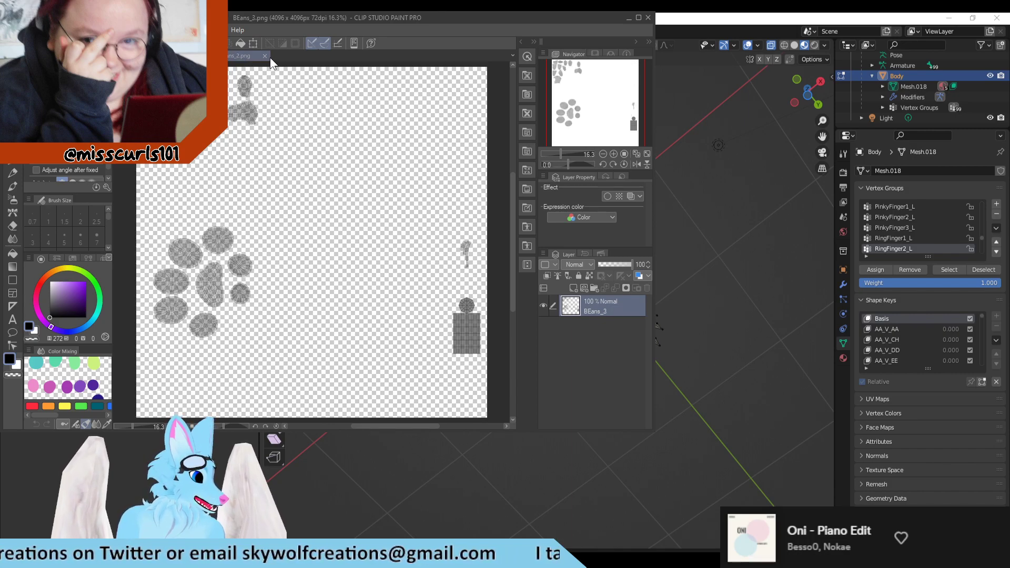
pyautogui.moveTo(294, 194); pyautogui.dragTo(136, 394)
pyautogui.moveTo(343, 189); pyautogui.dragTo(145, 392)
pyautogui.click(348, 231)
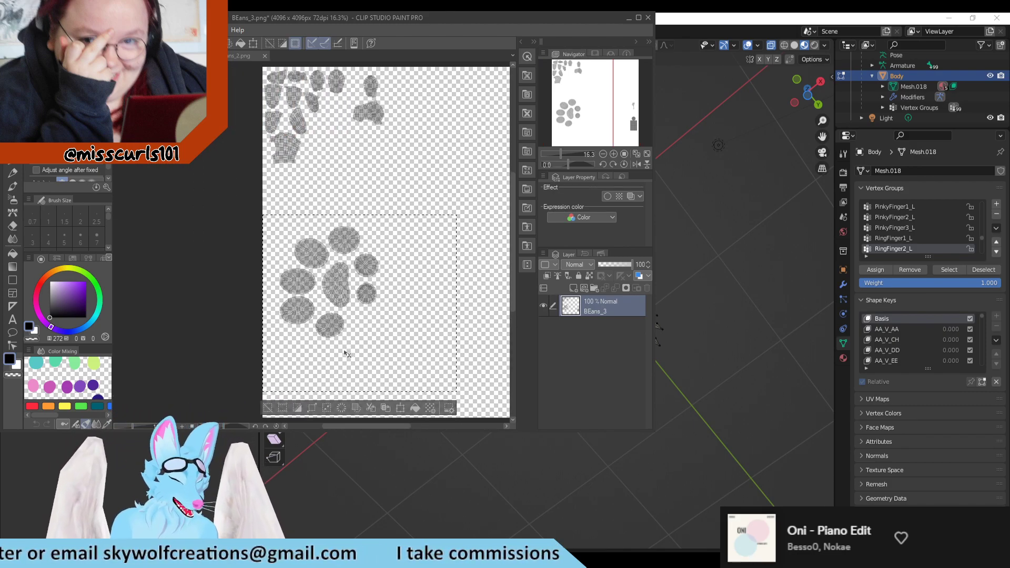
# Paste the copied paw pads into BEans_2.png, undo the paste, and paste them again at their original canvas position.
pyautogui.click(239, 56)
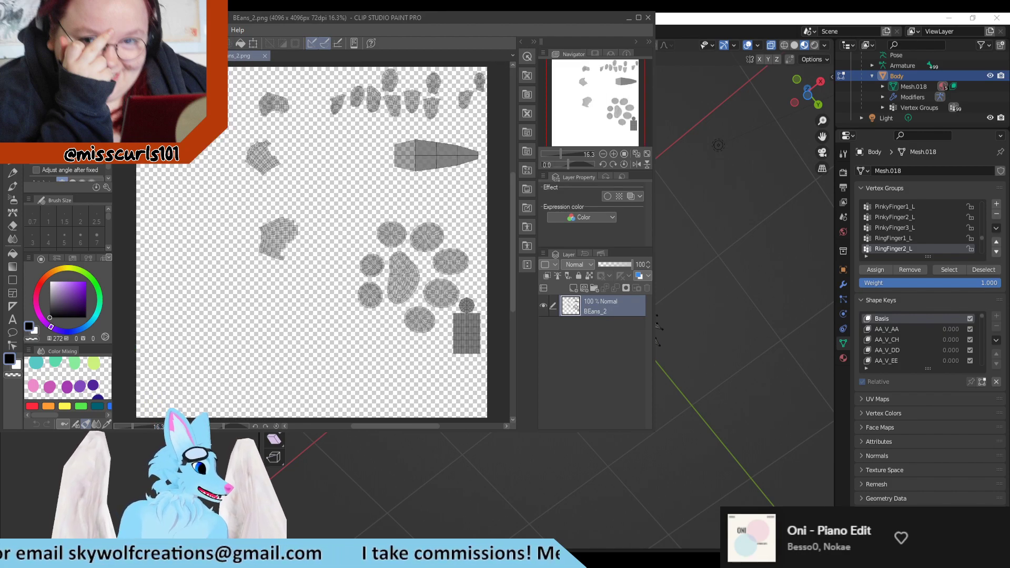
pyautogui.hotkey('ctrl', 'v')
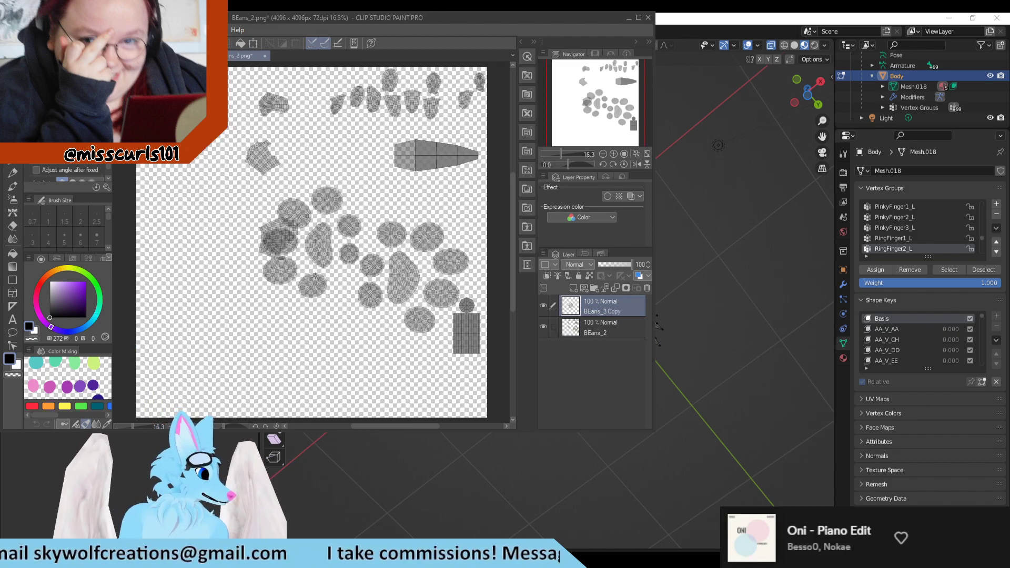
pyautogui.hotkey('ctrl', 'z')
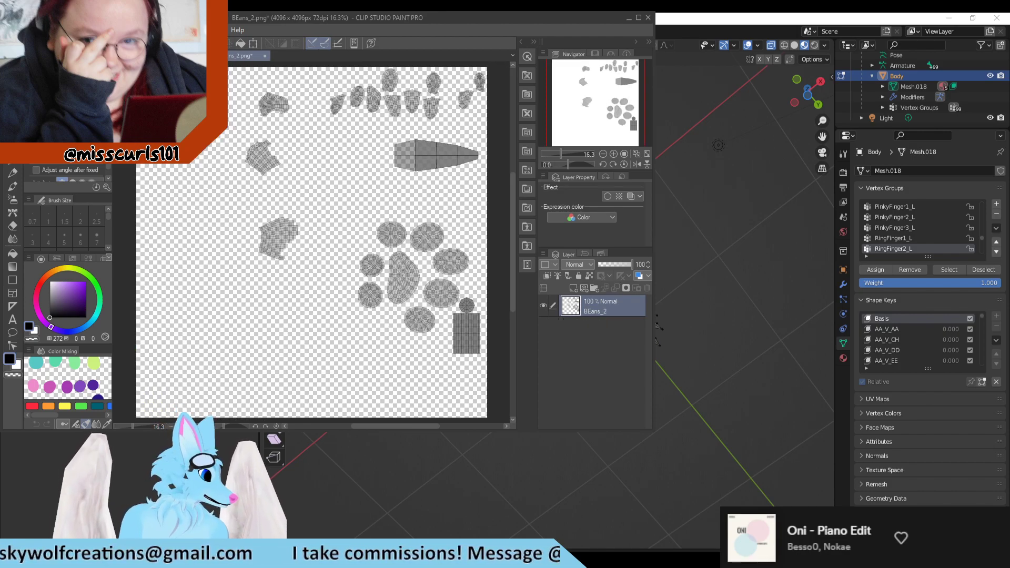
pyautogui.hotkey('ctrl', 'v')
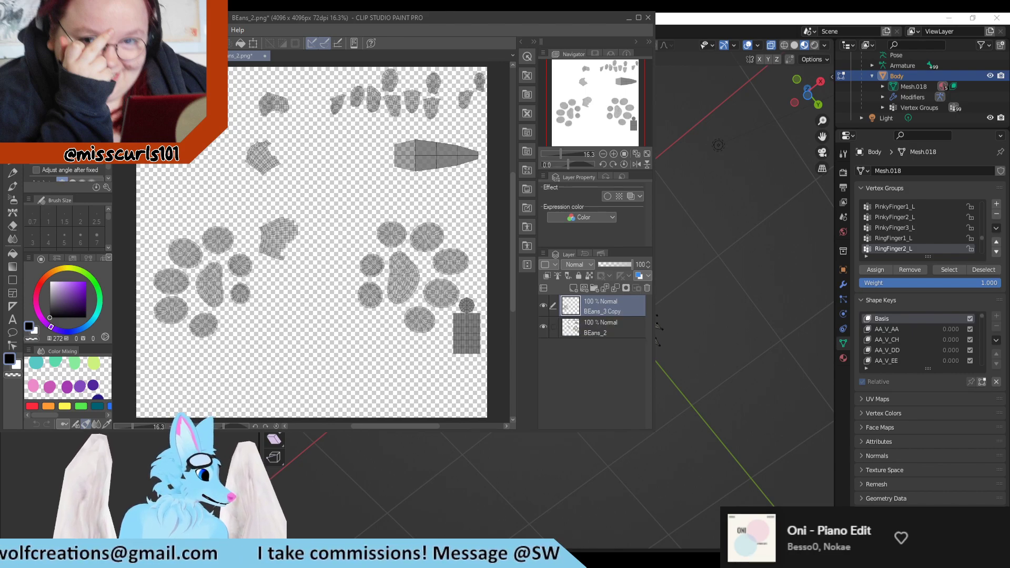
# Compare the pasted paw pads in BEans_2.png with the source in BEans_3.png, viewing the source at 100%.
pyautogui.click(194, 56)
pyautogui.click(152, 55)
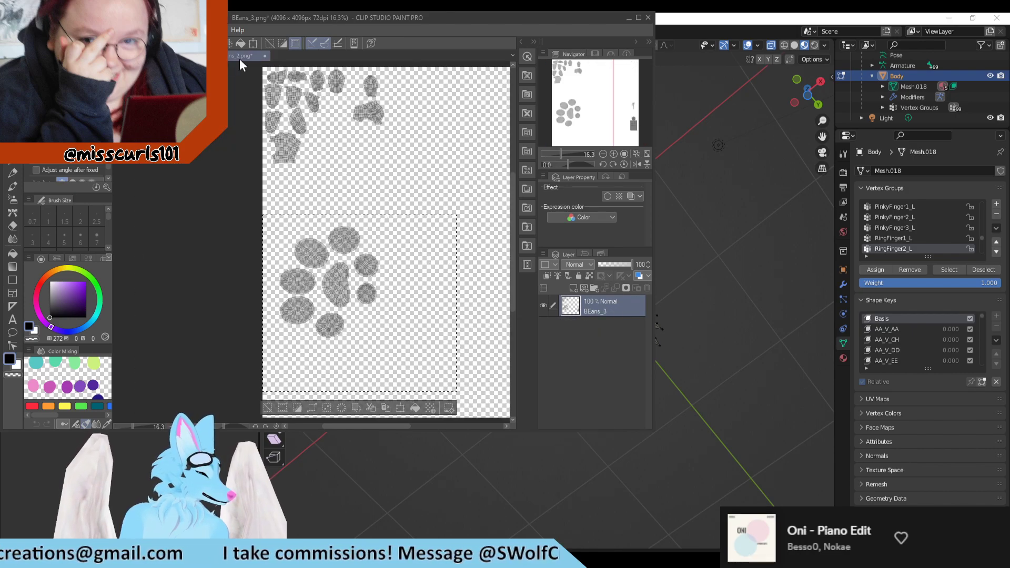
pyautogui.click(254, 57)
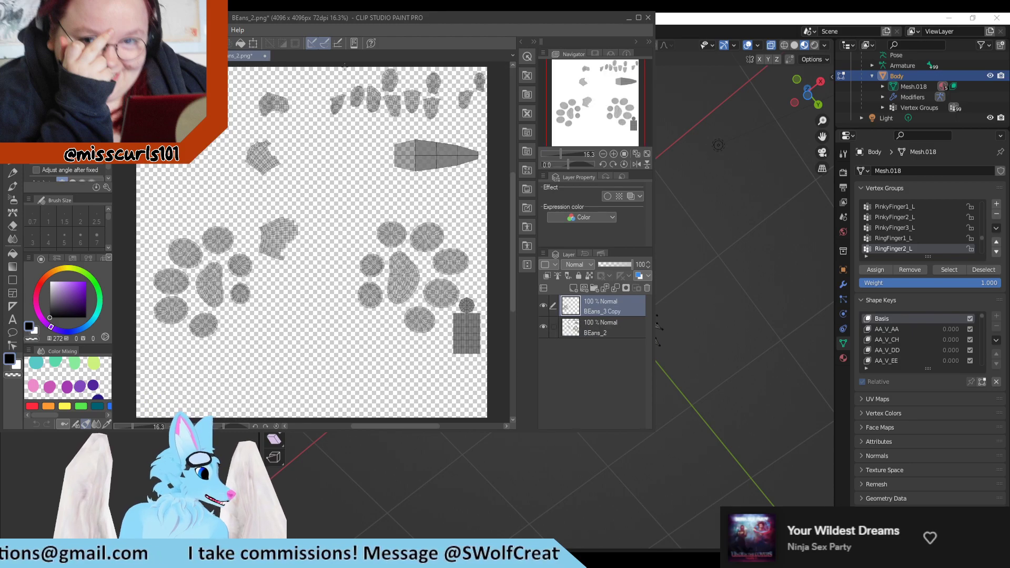
pyautogui.click(152, 56)
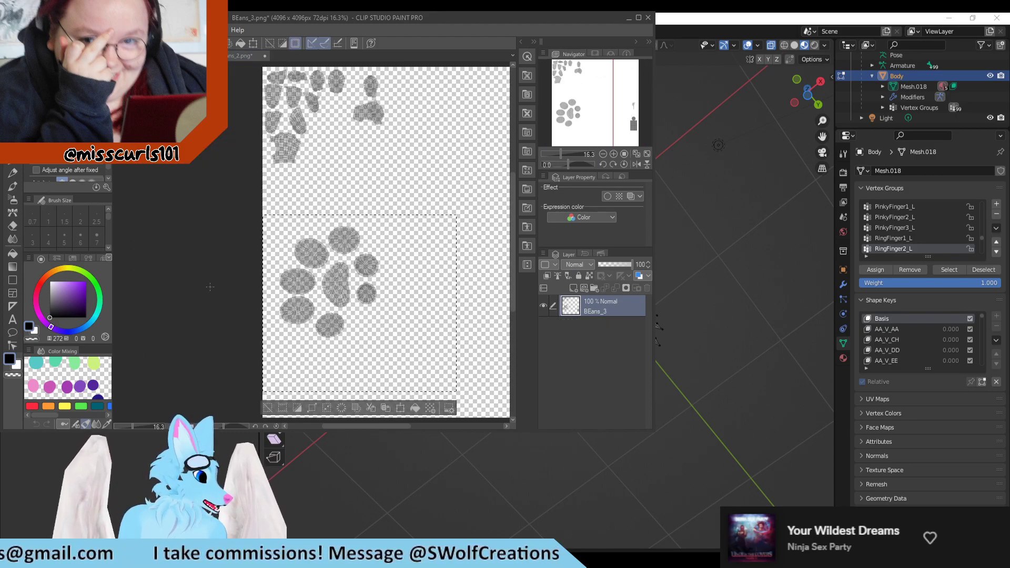
pyautogui.scroll(-3, 208, 263)
pyautogui.scroll(-3, 132, 232)
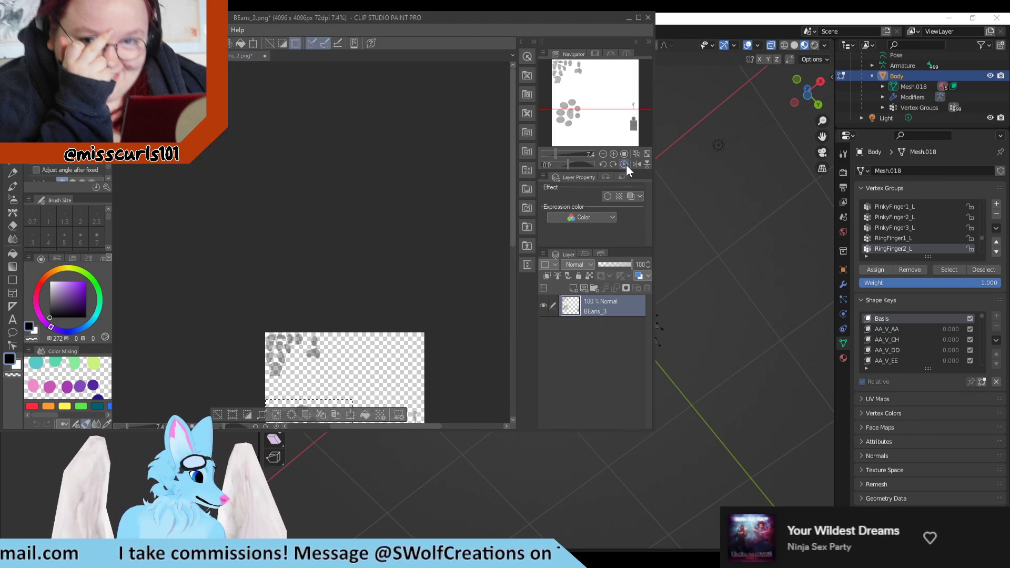
pyautogui.click(624, 154)
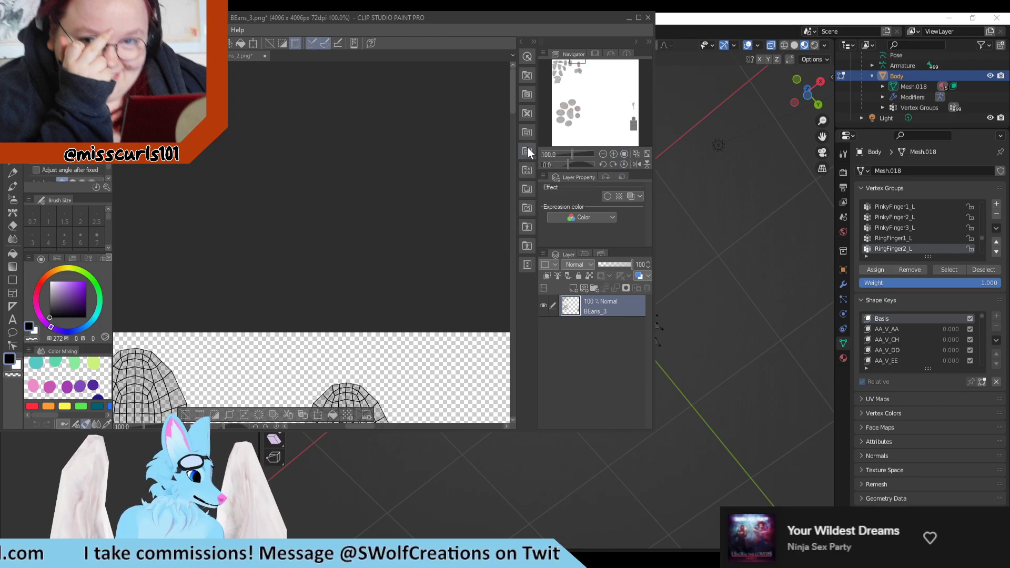
pyautogui.moveTo(511, 106); pyautogui.dragTo(519, 179)
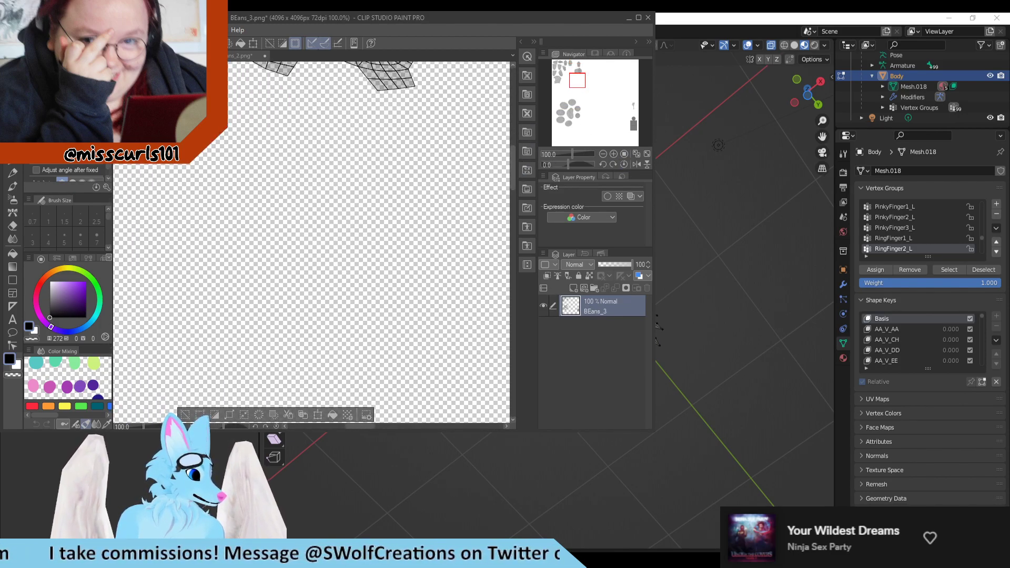
# Maximize the painting window, examine the paw-pad wireframes in BEans_3.png, and return to BEans_2.png.
pyautogui.doubleClick(535, 20)
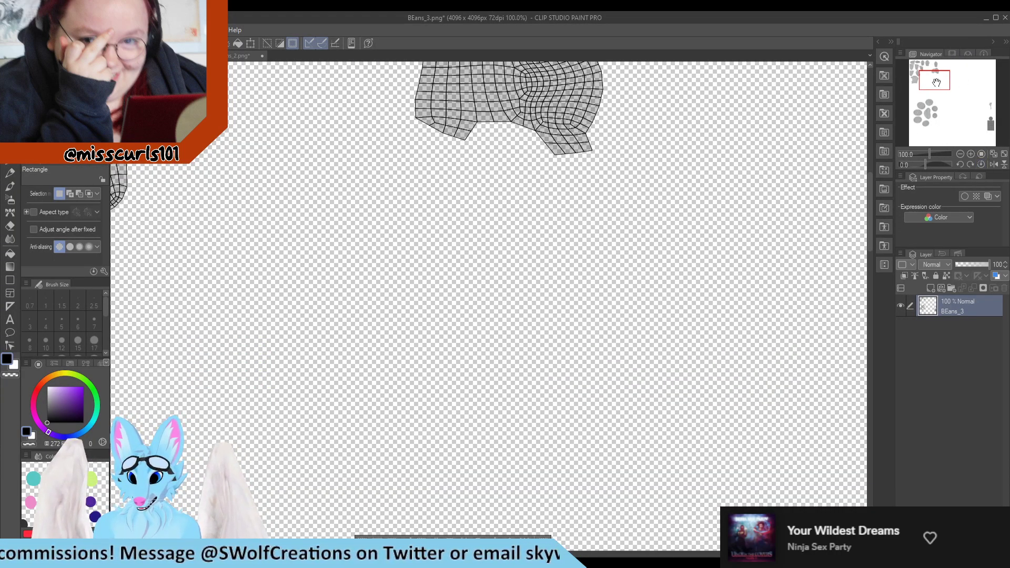
pyautogui.moveTo(936, 82); pyautogui.dragTo(929, 116)
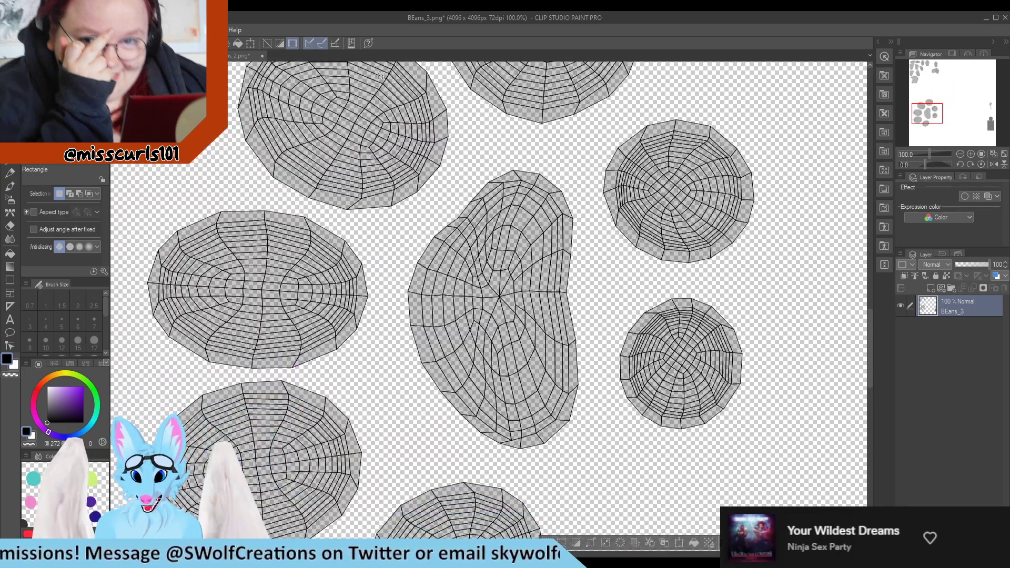
pyautogui.click(239, 57)
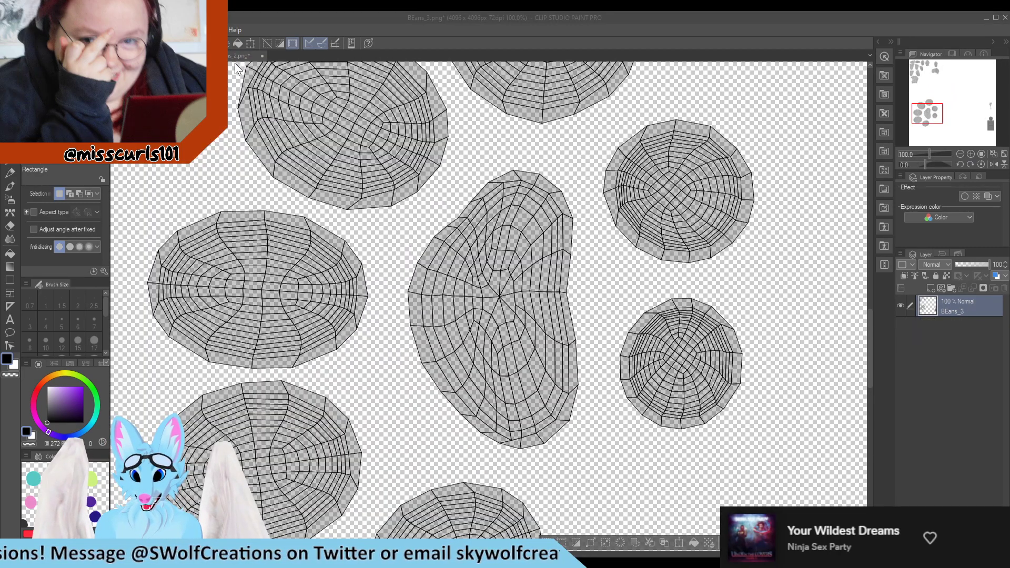
pyautogui.click(559, 224)
pyautogui.click(234, 56)
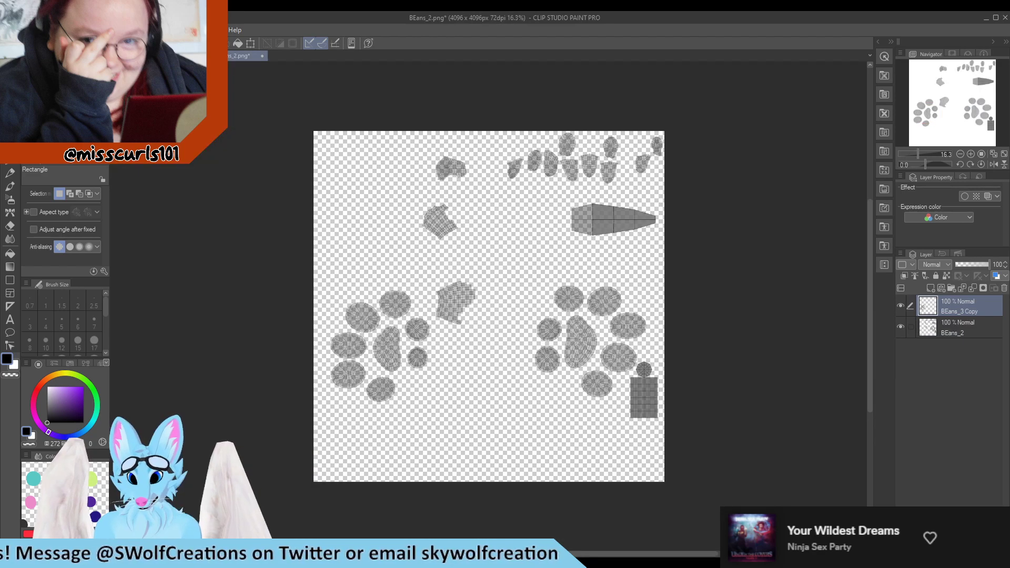
pyautogui.click(232, 56)
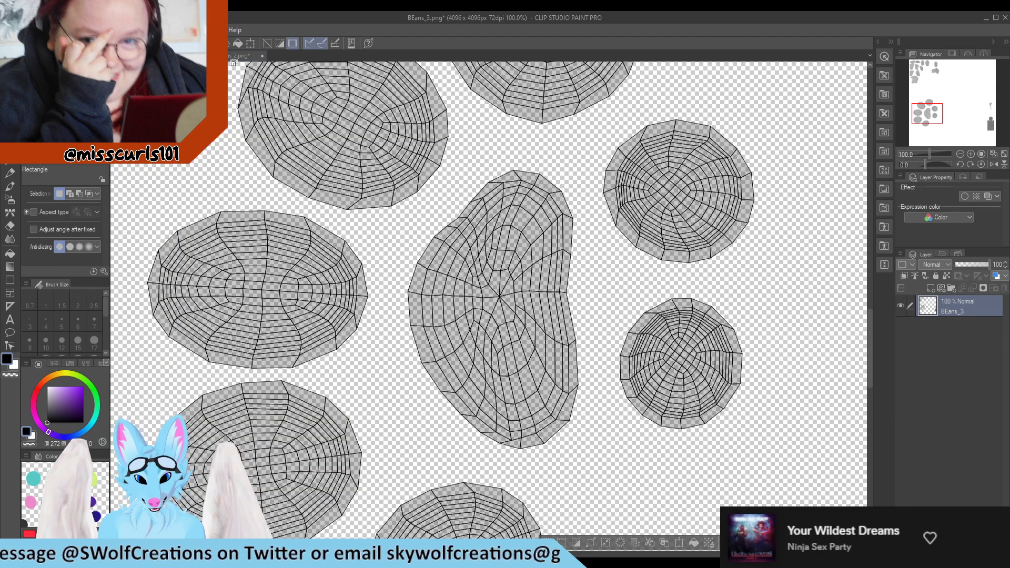
pyautogui.click(237, 57)
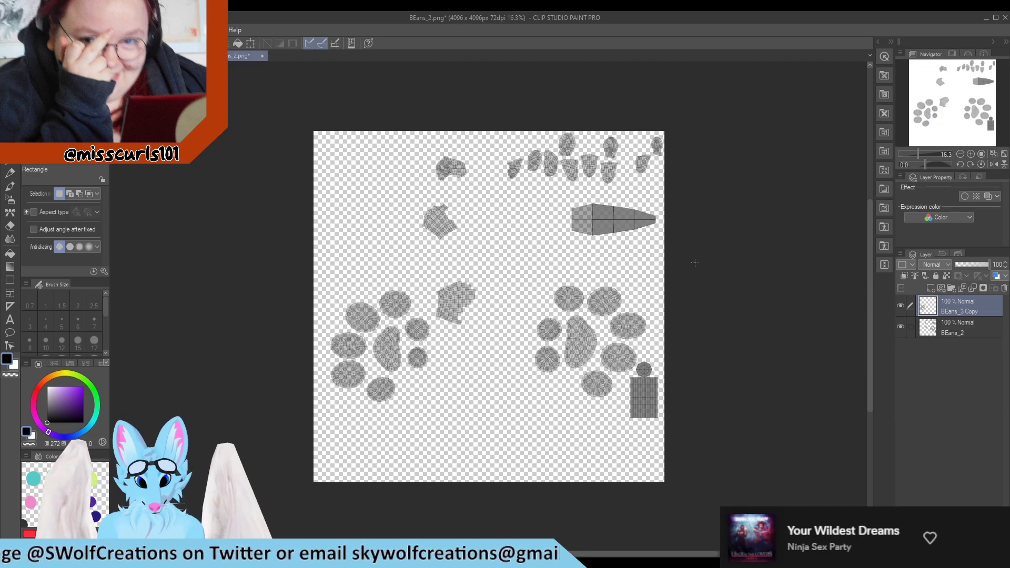
# Delete the long tapered UV piece below the row of small pads from the BEans_2 layer.
pyautogui.moveTo(683, 204); pyautogui.dragTo(560, 245)
pyautogui.click(626, 232)
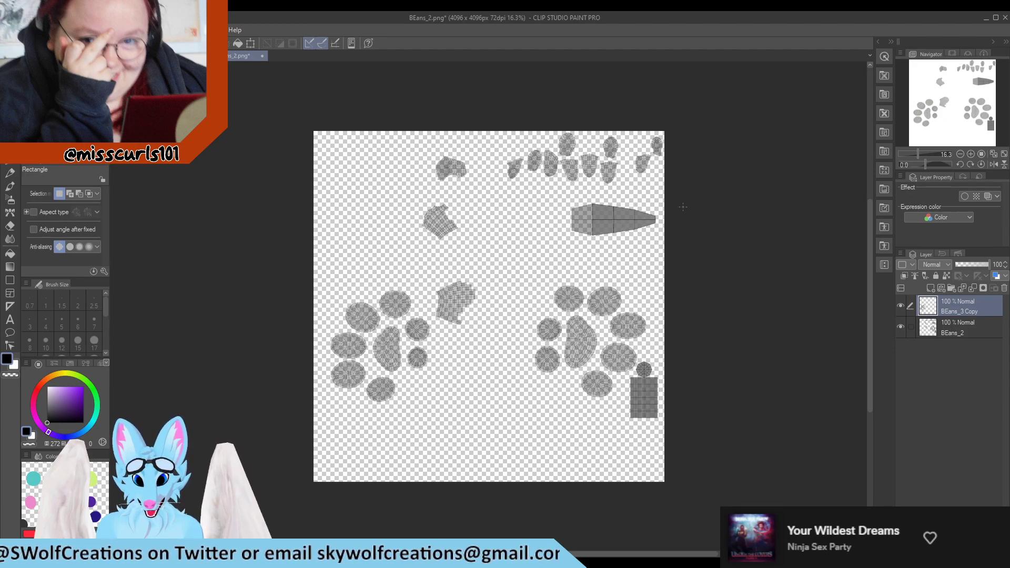
pyautogui.moveTo(697, 192); pyautogui.dragTo(562, 250)
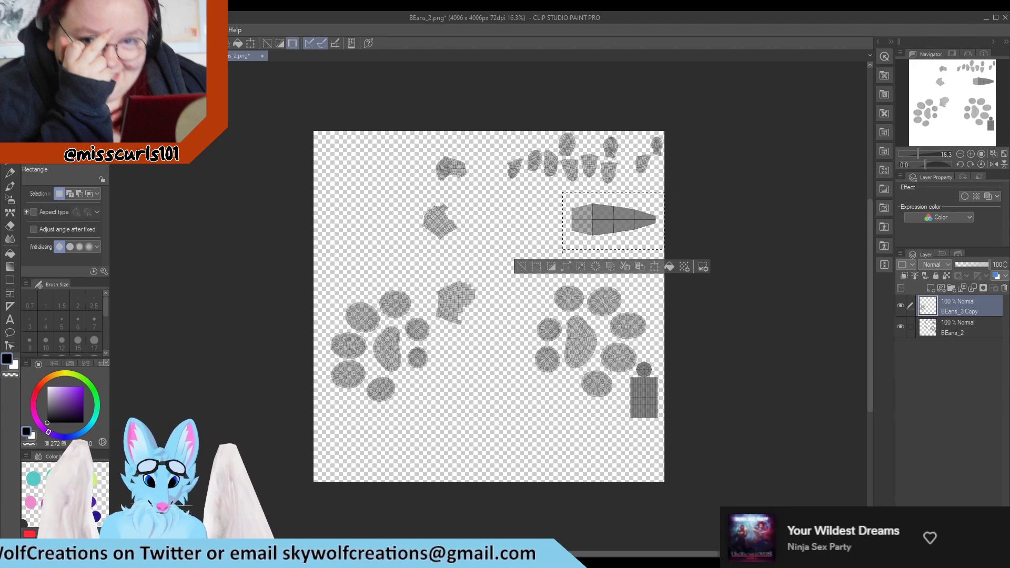
pyautogui.click(962, 333)
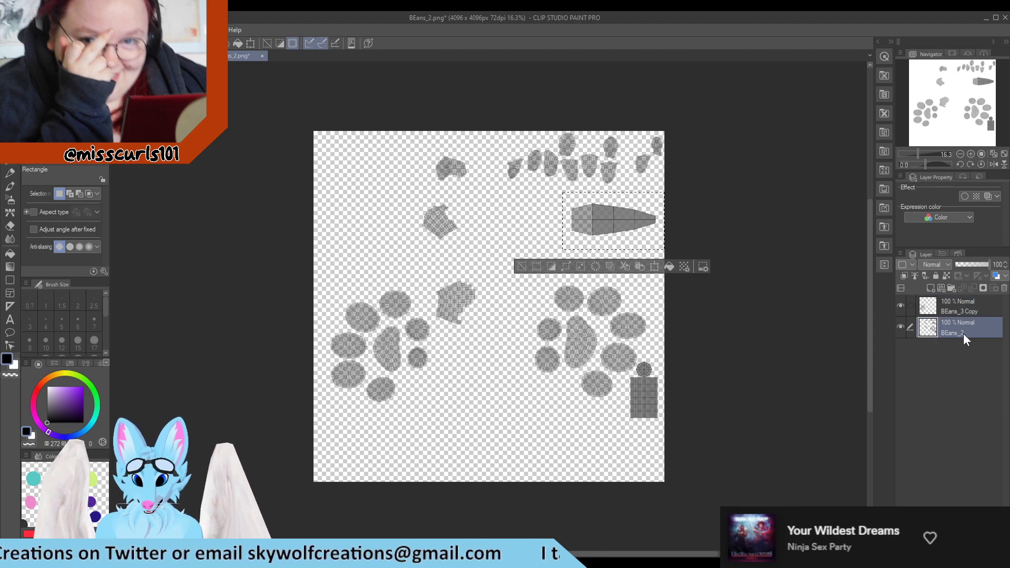
pyautogui.press('Delete')
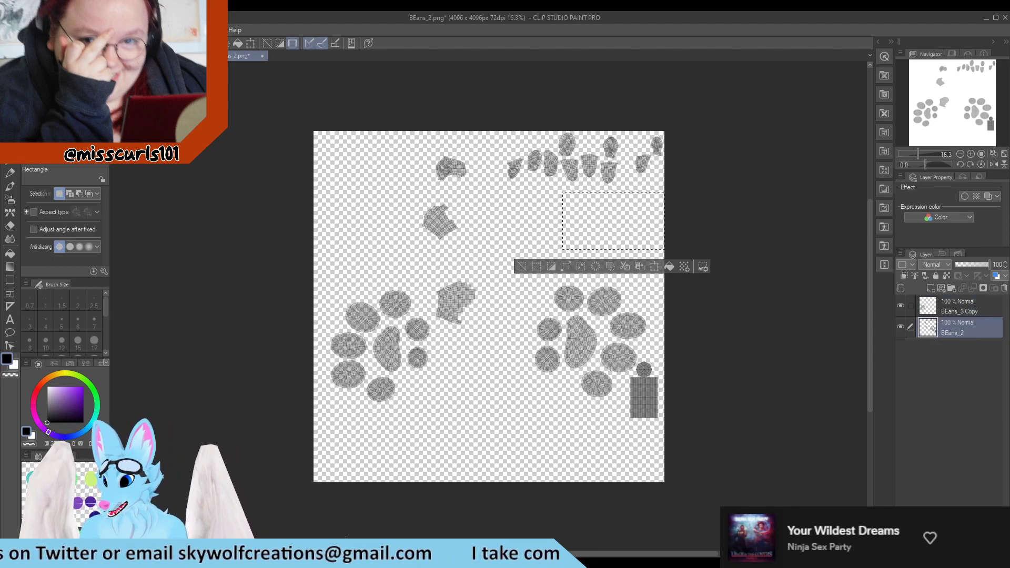
# Delete the jagged UV patch between the two paw-pad clusters from the BEans_2 layer and clear the selection.
pyautogui.scroll(5, 463, 350)
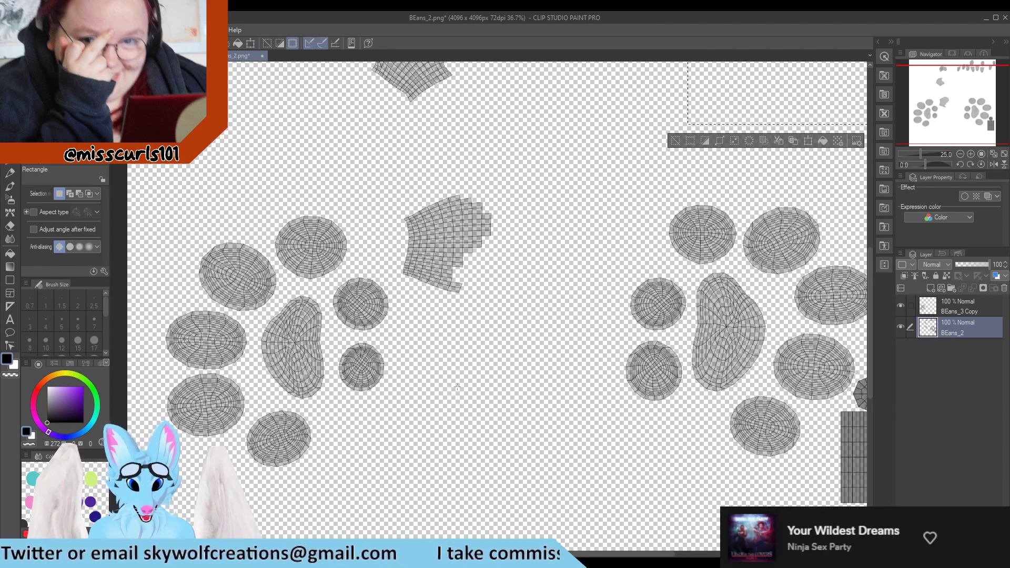
pyautogui.moveTo(532, 163); pyautogui.dragTo(398, 298)
pyautogui.press('Delete')
pyautogui.scroll(-2, 436, 325)
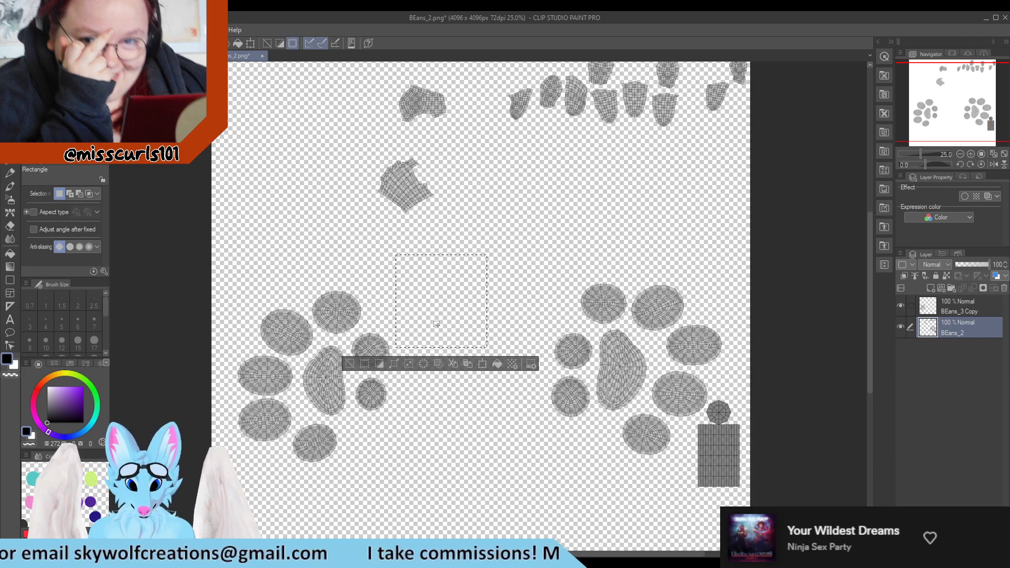
pyautogui.hotkey('ctrl', 'd')
# Delete the notched UV patch in the upper middle of the canvas, just below the small bent piece, from the BEans_2 layer.
pyautogui.scroll(-2, 462, 236)
pyautogui.scroll(2, 461, 236)
pyautogui.moveTo(357, 176); pyautogui.dragTo(464, 277)
pyautogui.click(466, 293)
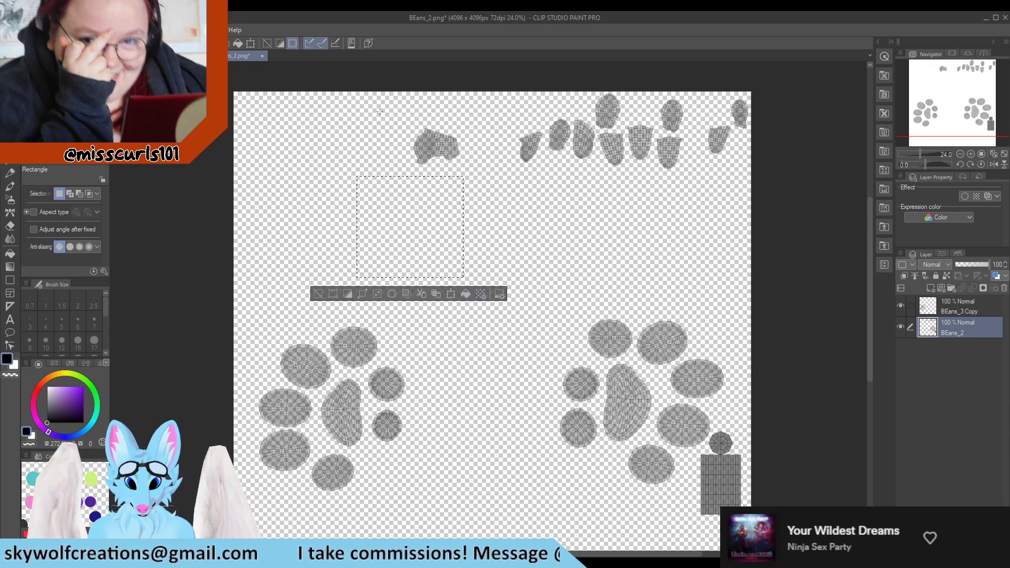
# Delete the small bent UV piece in the upper middle of the BEans_2 layer and clear the selection.
pyautogui.moveTo(380, 111); pyautogui.dragTo(478, 178)
pyautogui.press('Delete')
pyautogui.hotkey('ctrl', 'd')
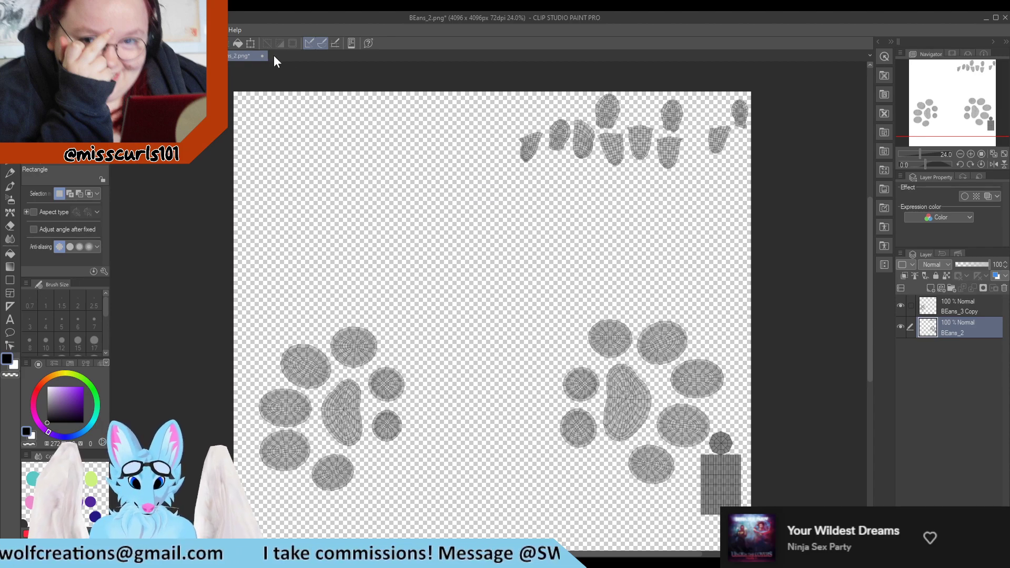
# Delete the small UV pieces in the upper right corner of the BEans_2 layer, clear the selection and save BEans_2.png.
pyautogui.hotkey('ctrl', 'Tab')
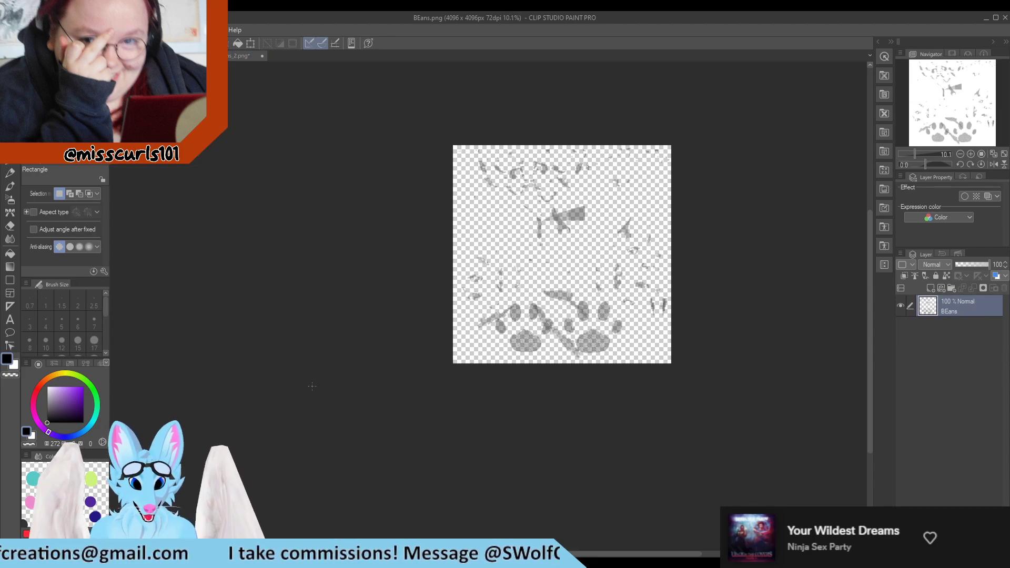
pyautogui.hotkey('alt', 'Tab')
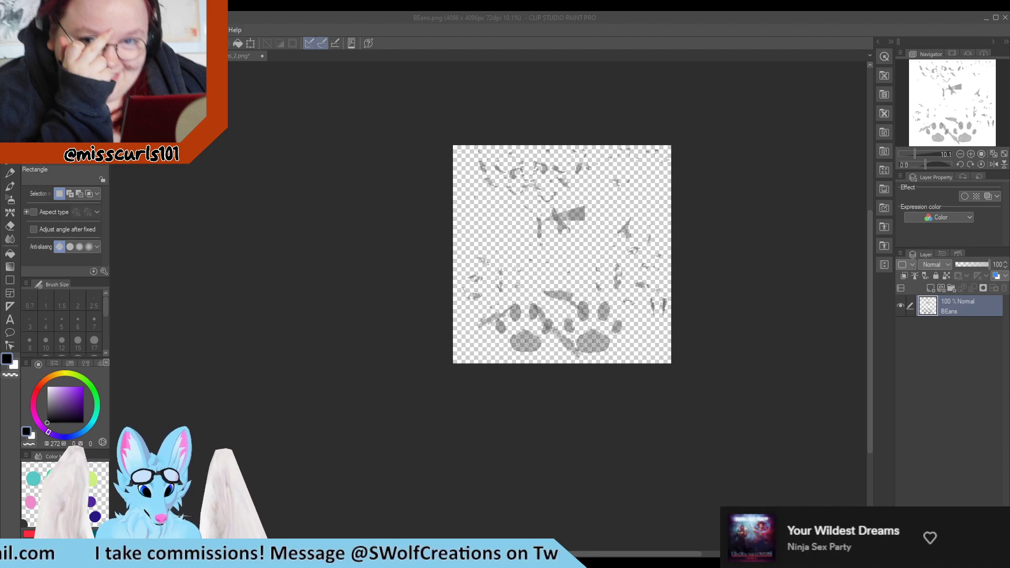
pyautogui.scroll(2, 603, 272)
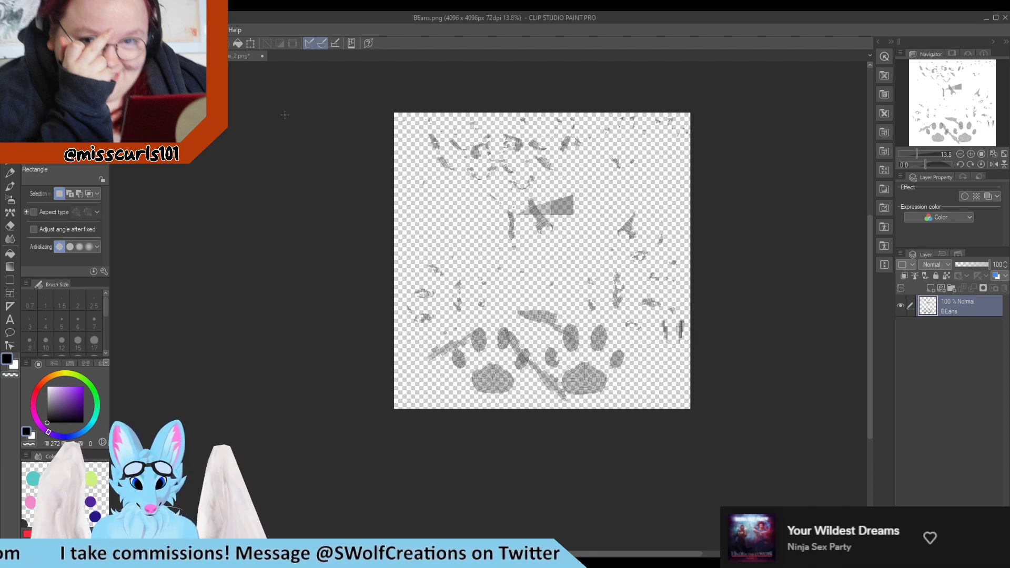
pyautogui.click(235, 55)
pyautogui.scroll(-3, 225, 139)
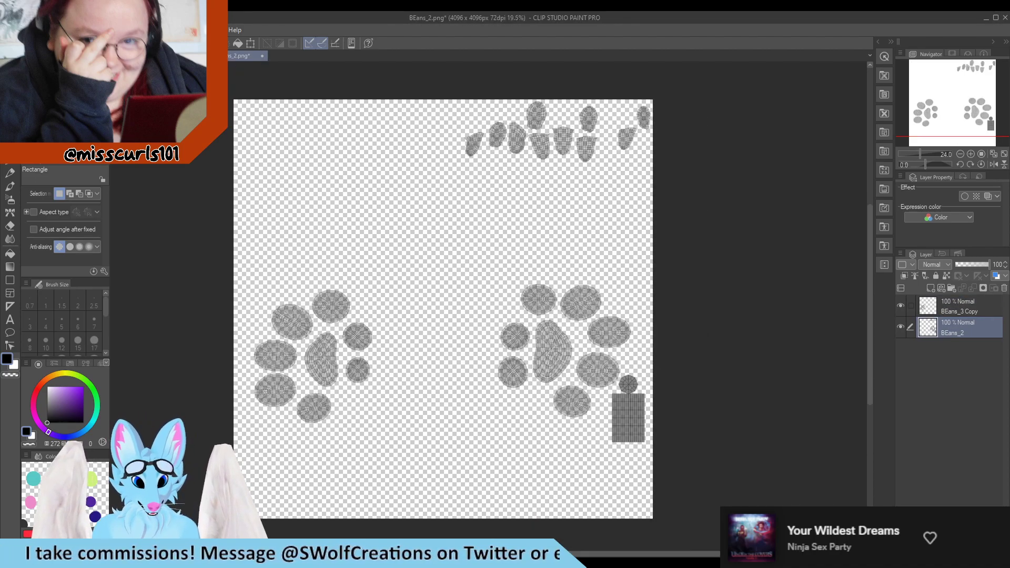
pyautogui.scroll(1, 602, 100)
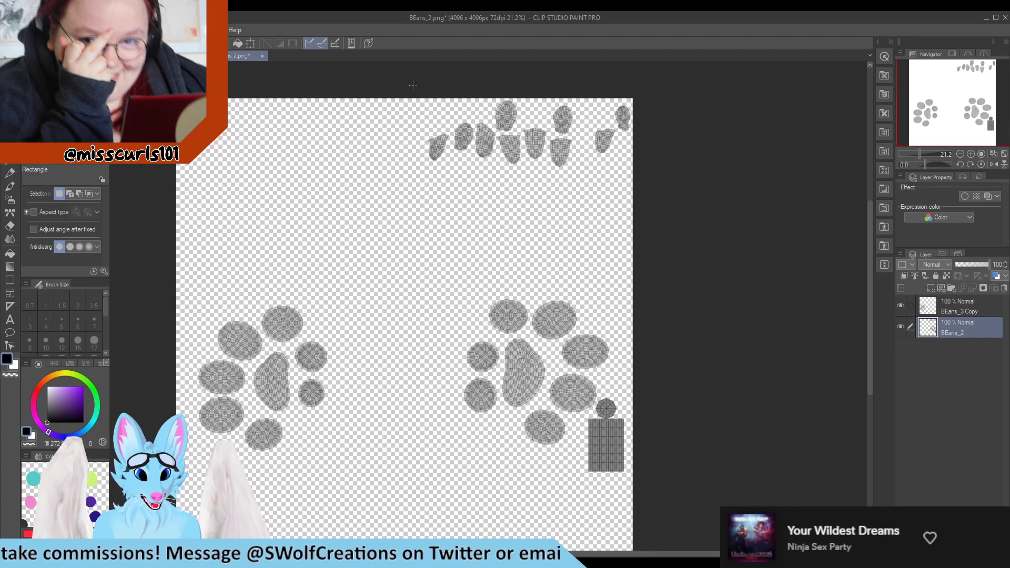
pyautogui.moveTo(412, 86); pyautogui.dragTo(677, 186)
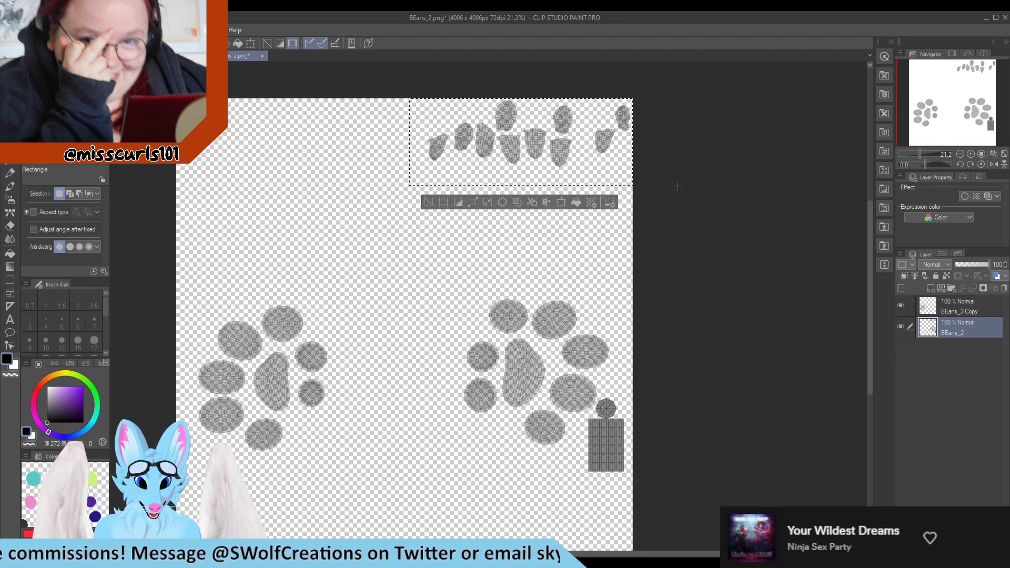
pyautogui.press('Delete')
pyautogui.click(609, 260)
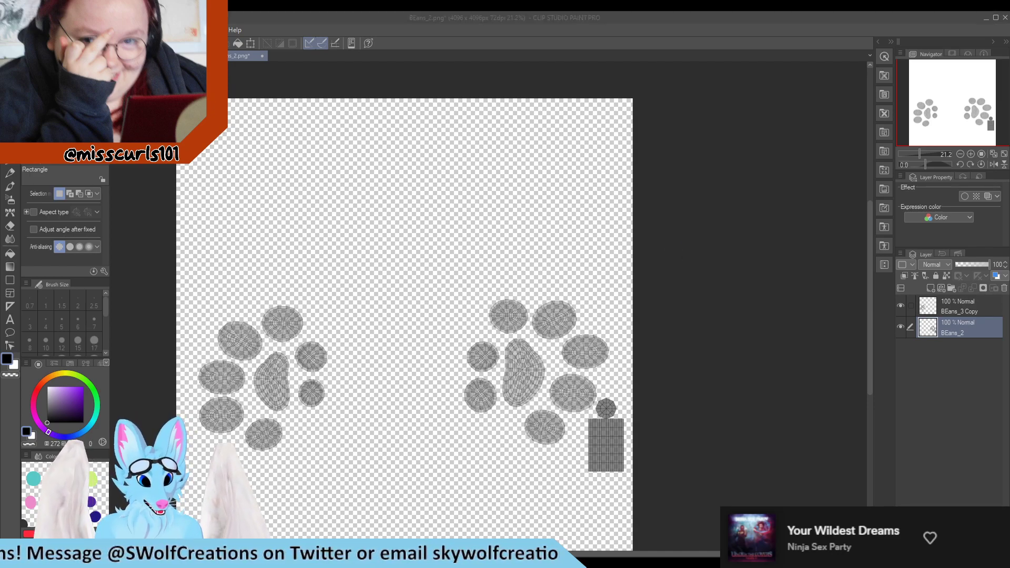
pyautogui.click(536, 220)
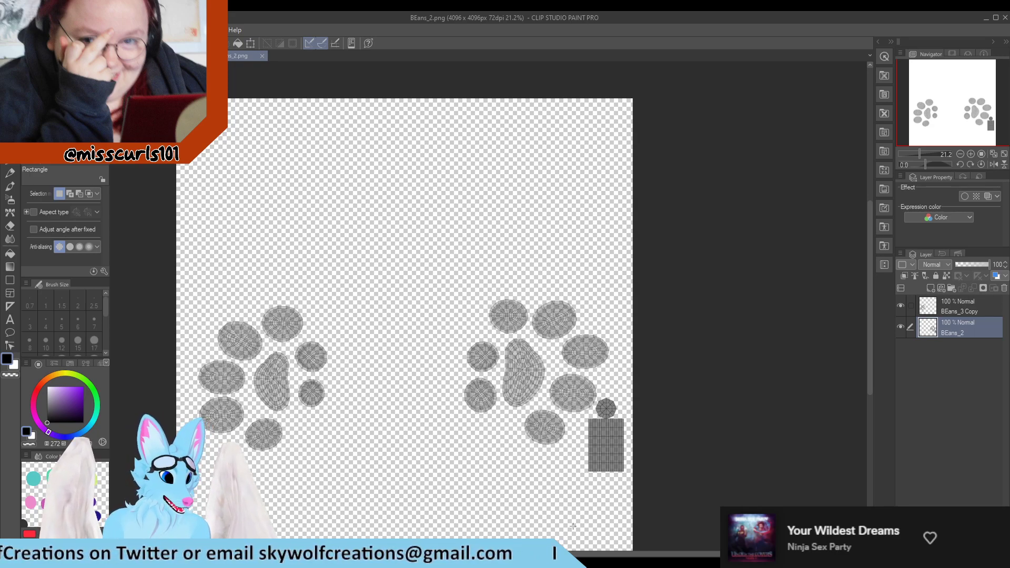
# Close the old BEans_3.png document and open the newly exported BEans_3.png.
pyautogui.click(574, 563)
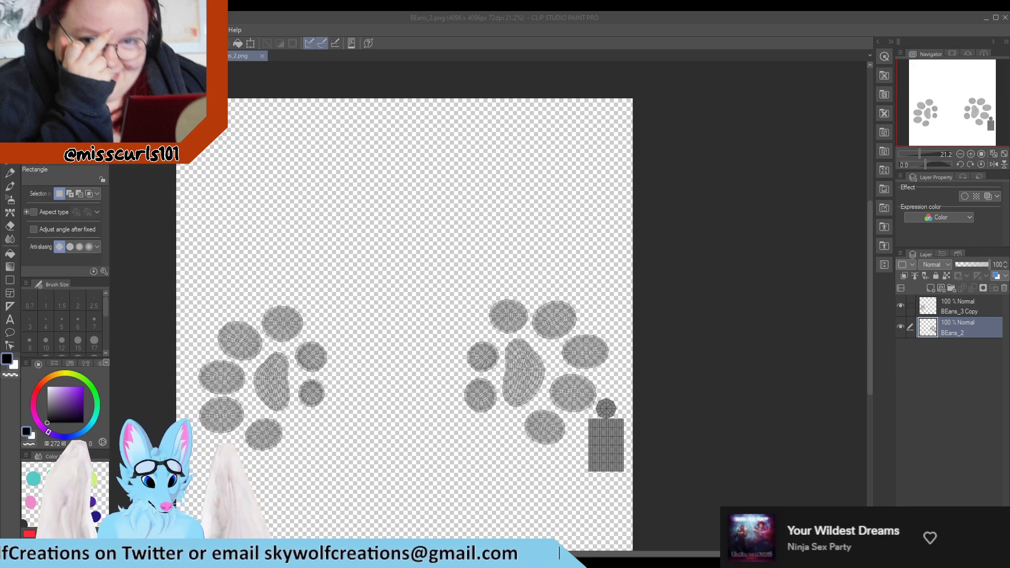
pyautogui.click(388, 510)
pyautogui.click(192, 56)
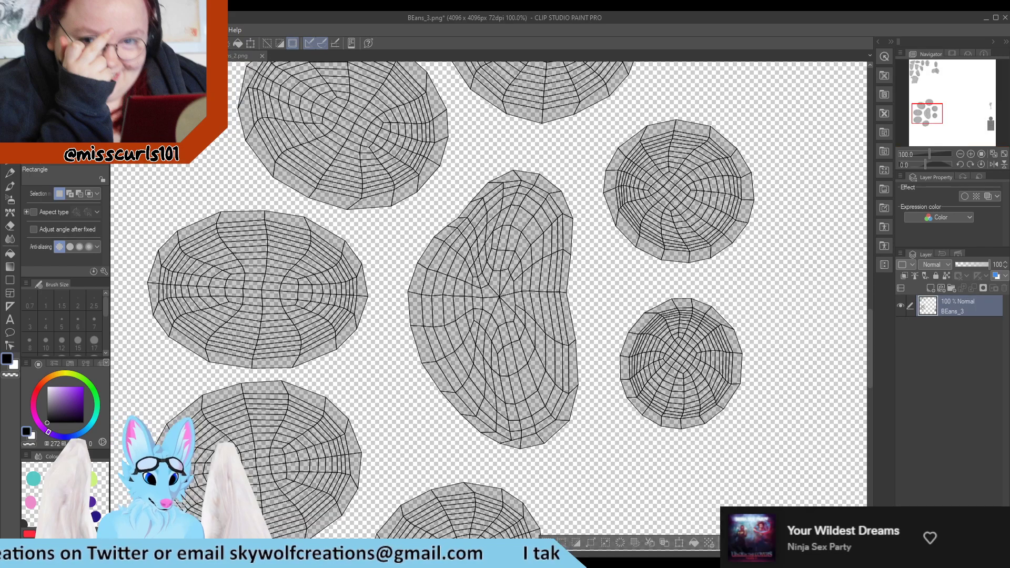
pyautogui.click(208, 55)
pyautogui.click(515, 218)
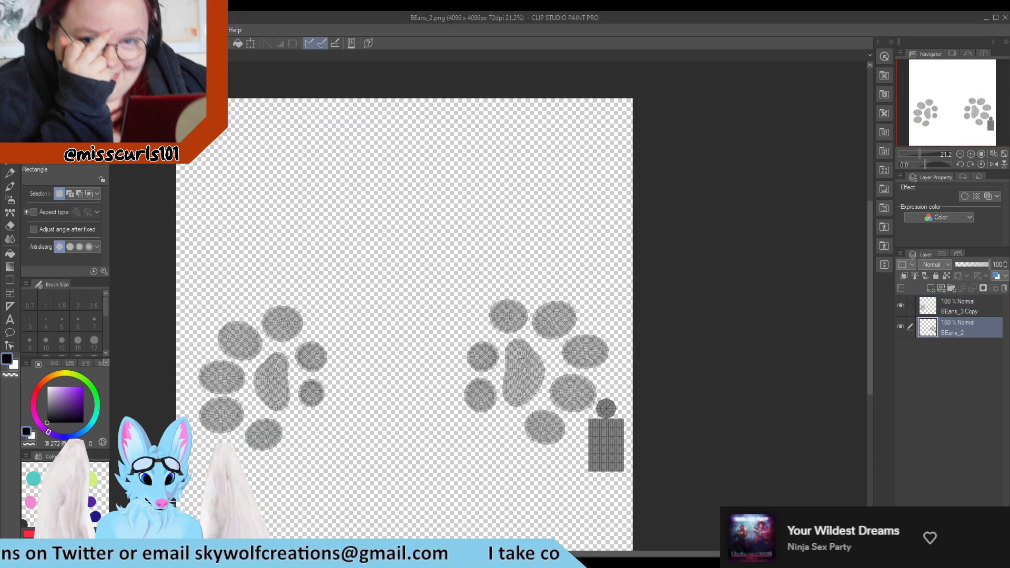
pyautogui.click(134, 56)
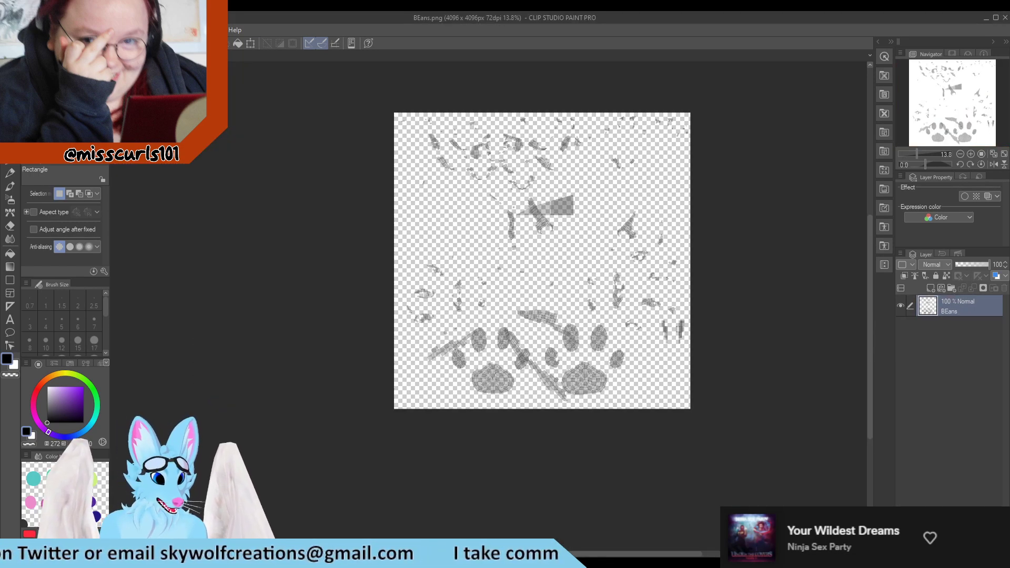
pyautogui.doubleClick(203, 227)
pyautogui.scroll(-1, 482, 268)
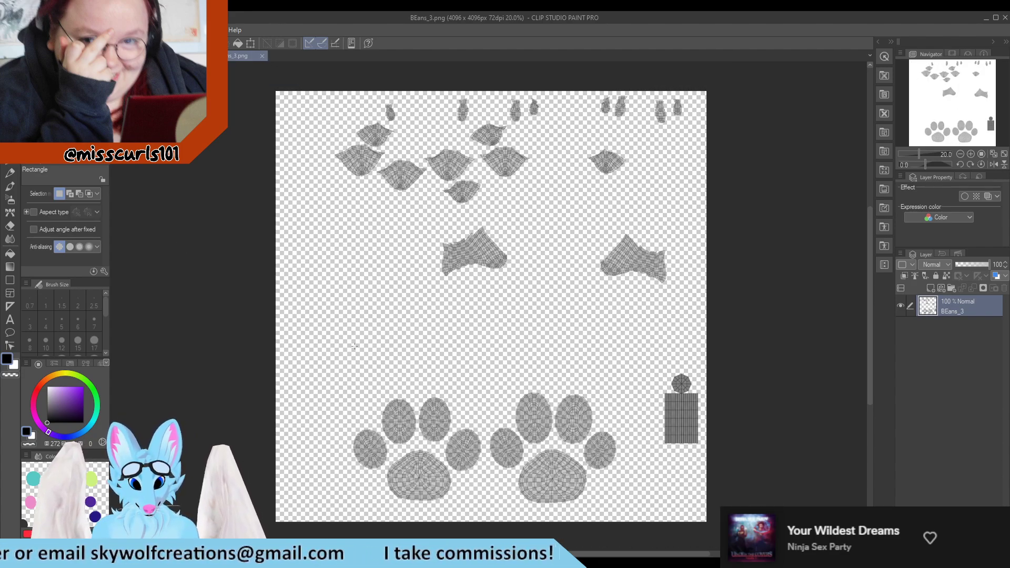
# Copy the two large paw-pad clusters at the bottom of BEans_3.png and paste them into BEans_2.png.
pyautogui.moveTo(312, 357); pyautogui.dragTo(635, 534)
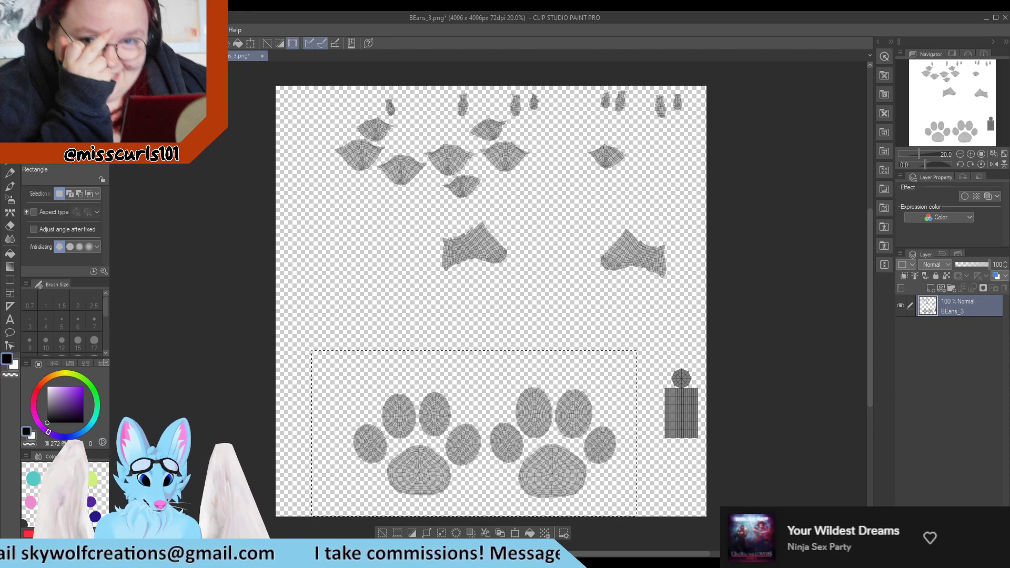
pyautogui.click(188, 56)
pyautogui.scroll(-4, 457, 337)
pyautogui.scroll(4, 433, 484)
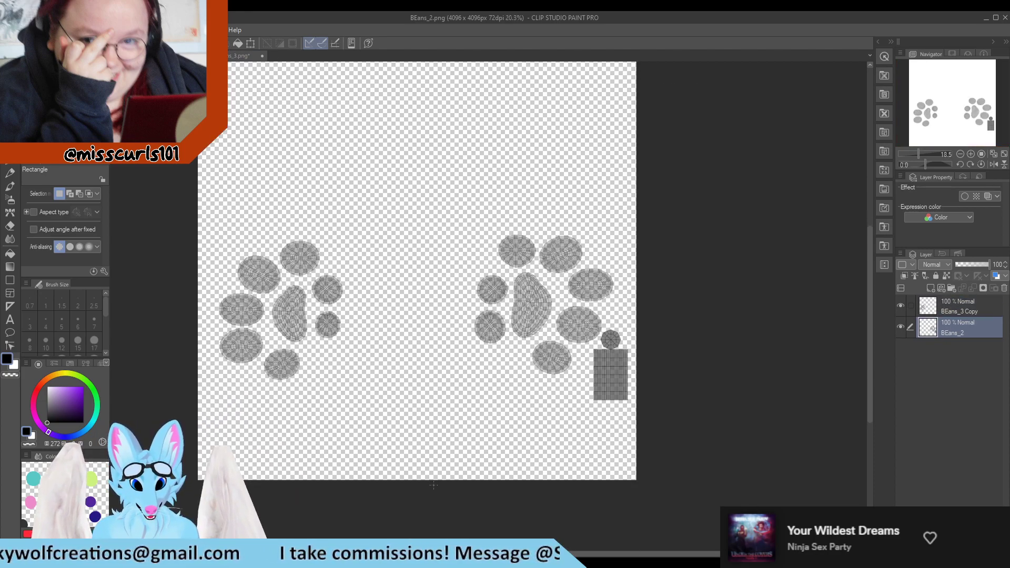
pyautogui.scroll(1, 433, 485)
pyautogui.hotkey('ctrl', 'v')
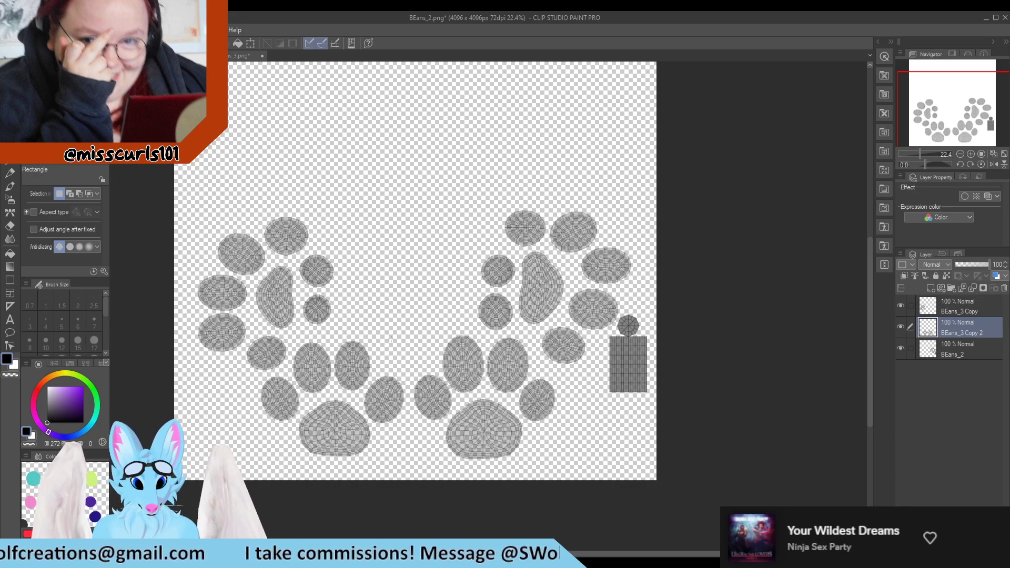
# Merge both pasted paw-pad layers and the BEans_2 layer into a single layer.
pyautogui.scroll(1, 333, 409)
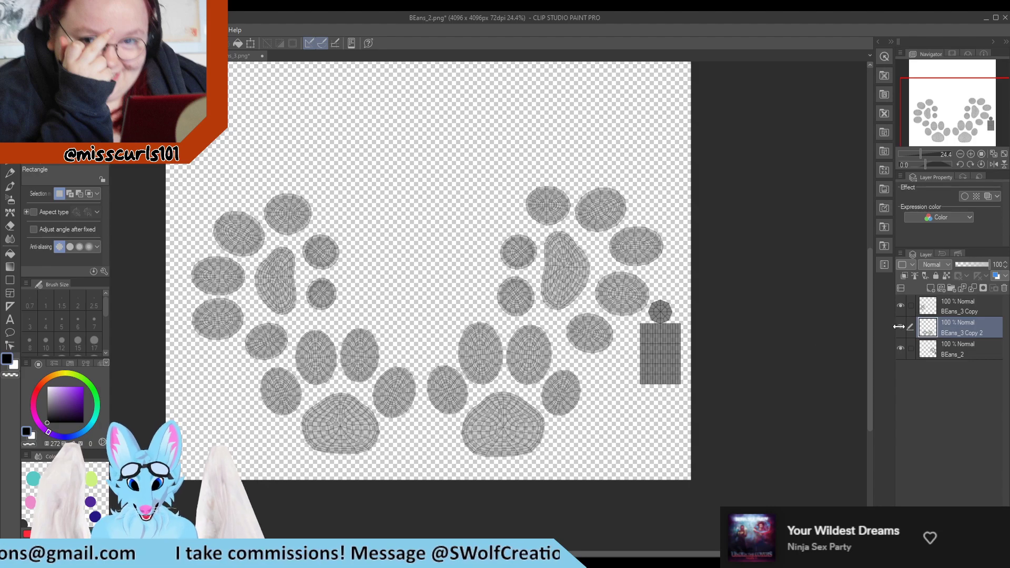
pyautogui.click(951, 307)
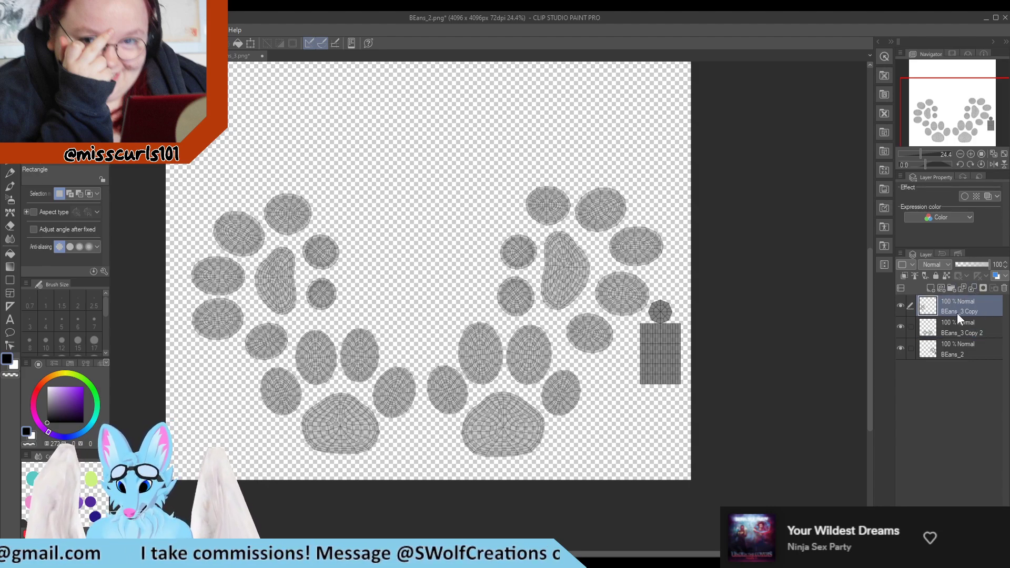
pyautogui.click(963, 274)
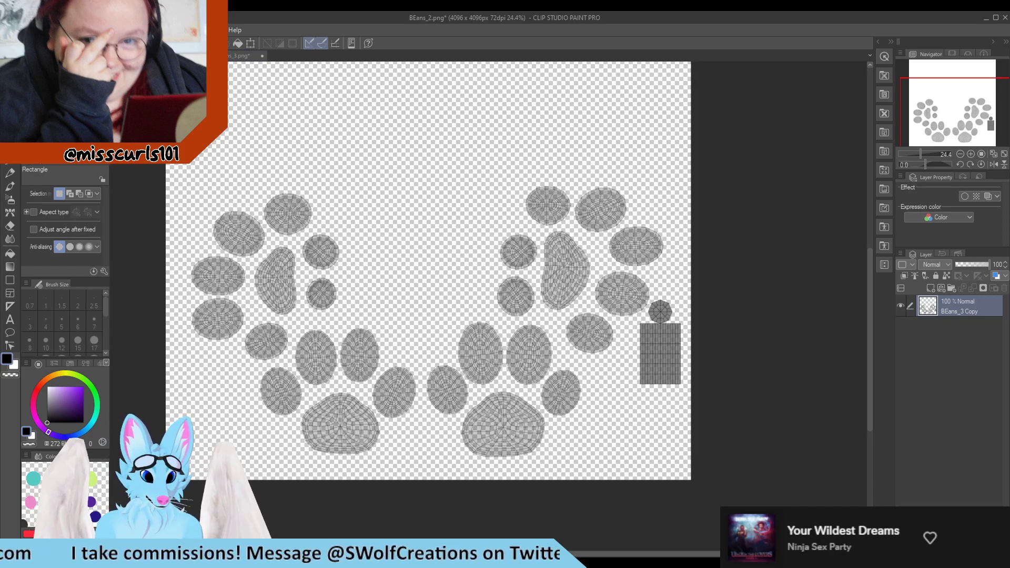
# Close the source documents BEans_3.png and BEans.png, and save the combined paw-pad layout as BEans.png.
pyautogui.click(241, 57)
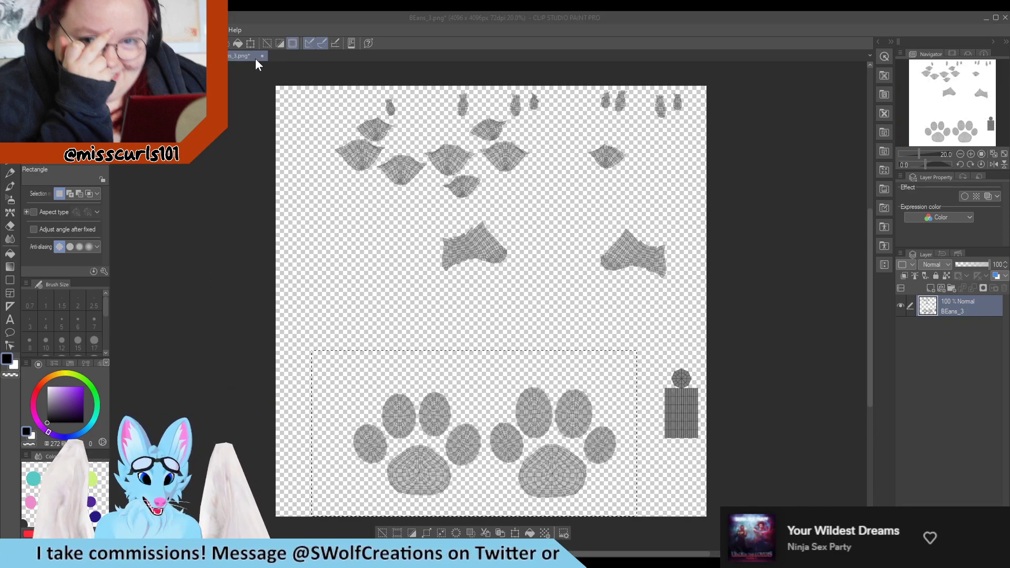
pyautogui.click(200, 56)
pyautogui.click(159, 55)
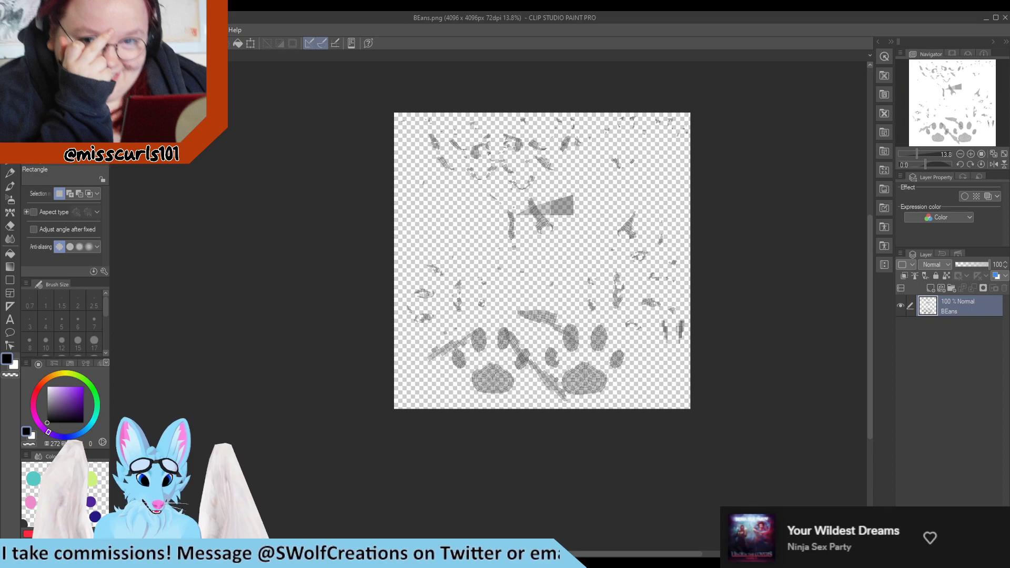
pyautogui.click(200, 56)
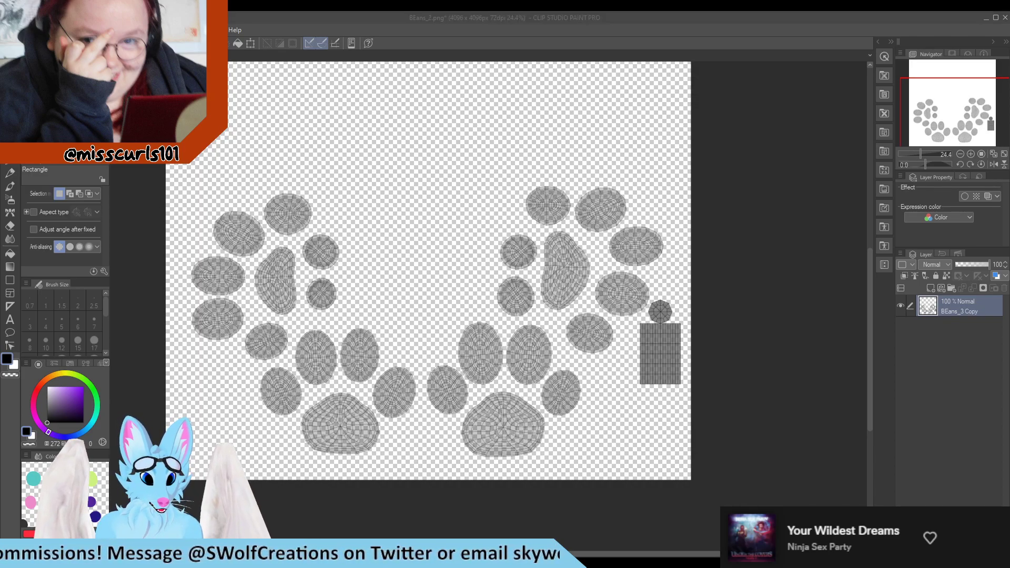
pyautogui.click(525, 290)
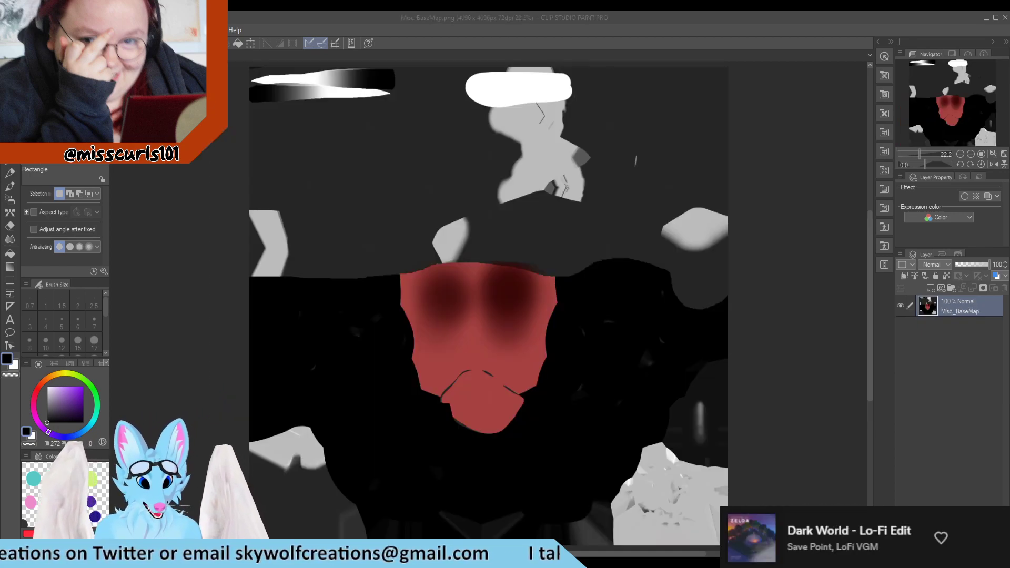
# Copy the entire combined wireframe layout from BEans.png and paste it over the texture in Misc_BaseMap.png.
pyautogui.scroll(-3, 646, 260)
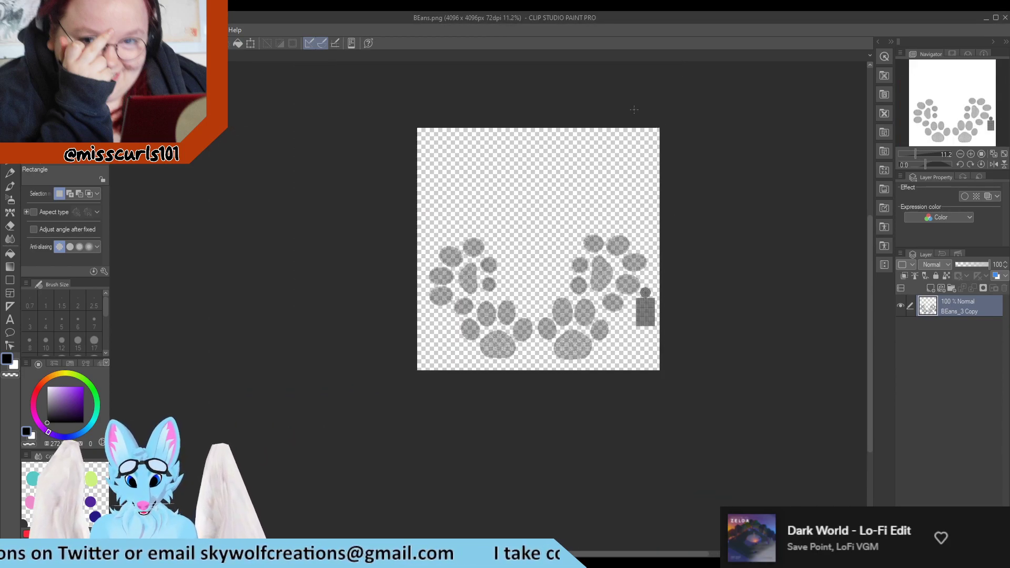
pyautogui.moveTo(673, 105); pyautogui.dragTo(395, 500)
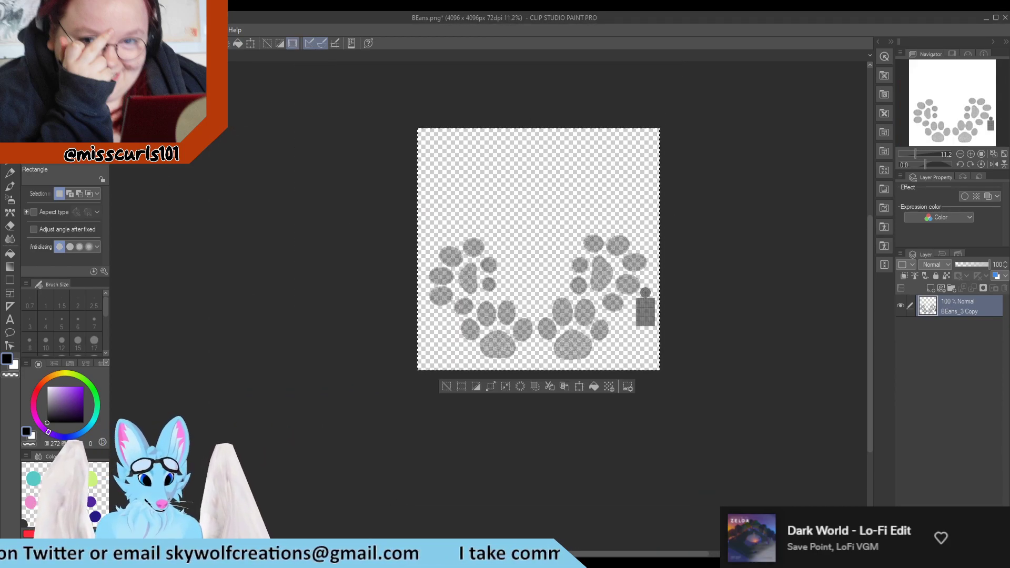
pyautogui.hotkey('ctrl', 'Tab')
pyautogui.hotkey('ctrl', 'v')
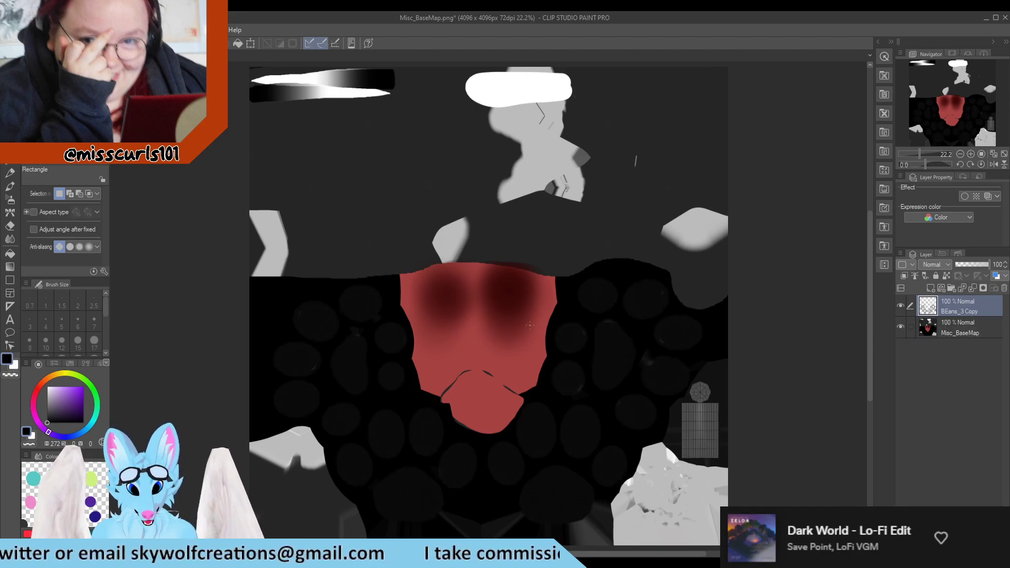
# Examine how the pasted paw-pad, disc and rectangular grid wireframes line up with the Misc_BaseMap texture.
pyautogui.scroll(4, 530, 325)
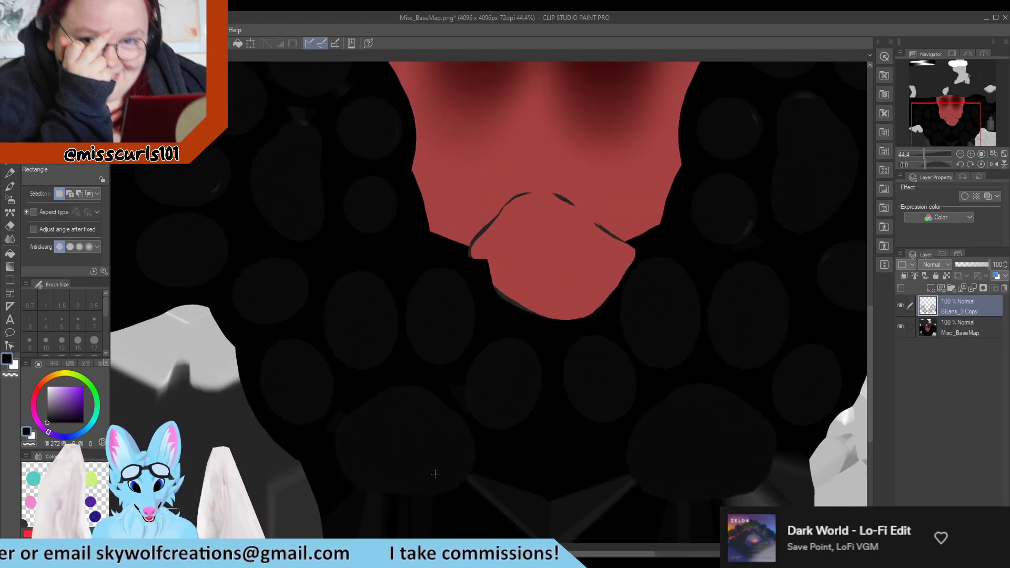
pyautogui.scroll(-1, 435, 474)
pyautogui.scroll(-2, 373, 401)
pyautogui.scroll(7, 697, 378)
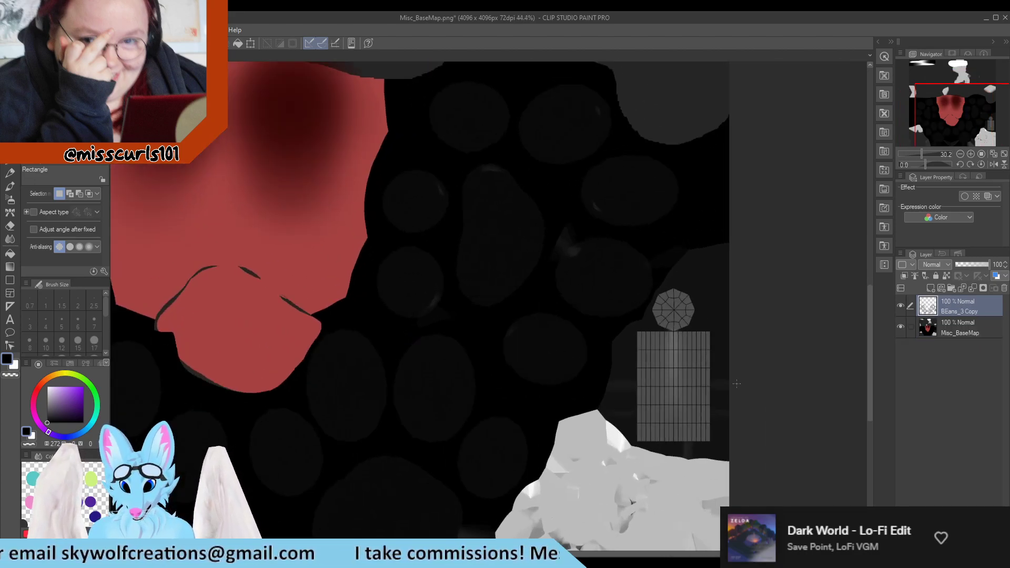
pyautogui.scroll(-2, 605, 368)
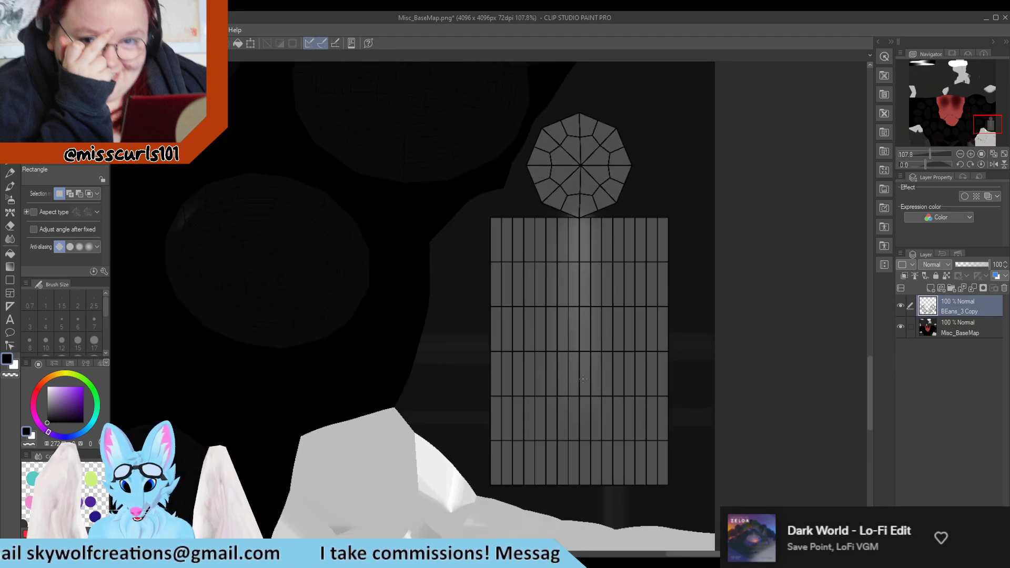
pyautogui.moveTo(646, 99); pyautogui.dragTo(556, 247)
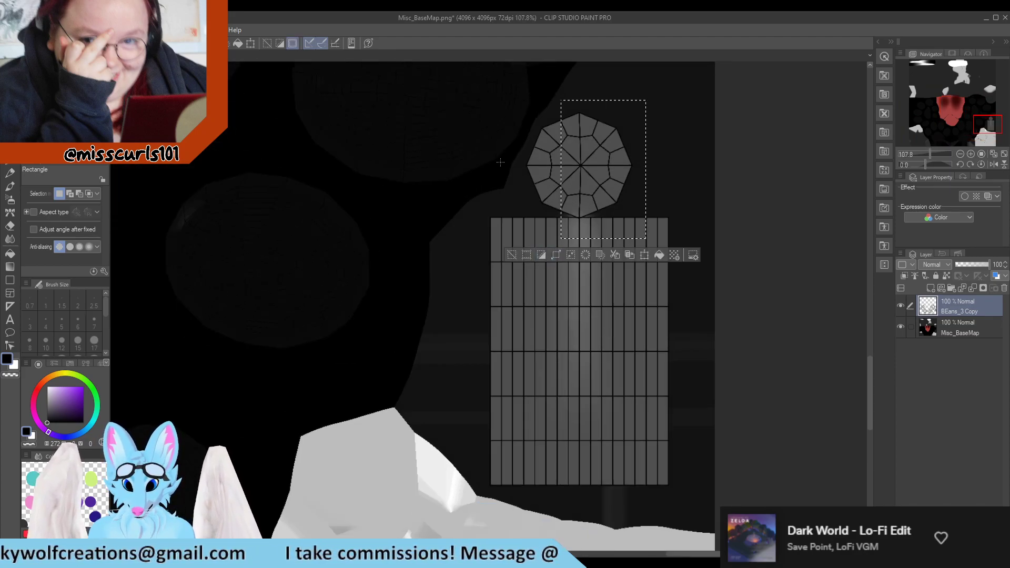
pyautogui.click(579, 283)
pyautogui.scroll(-3, 579, 283)
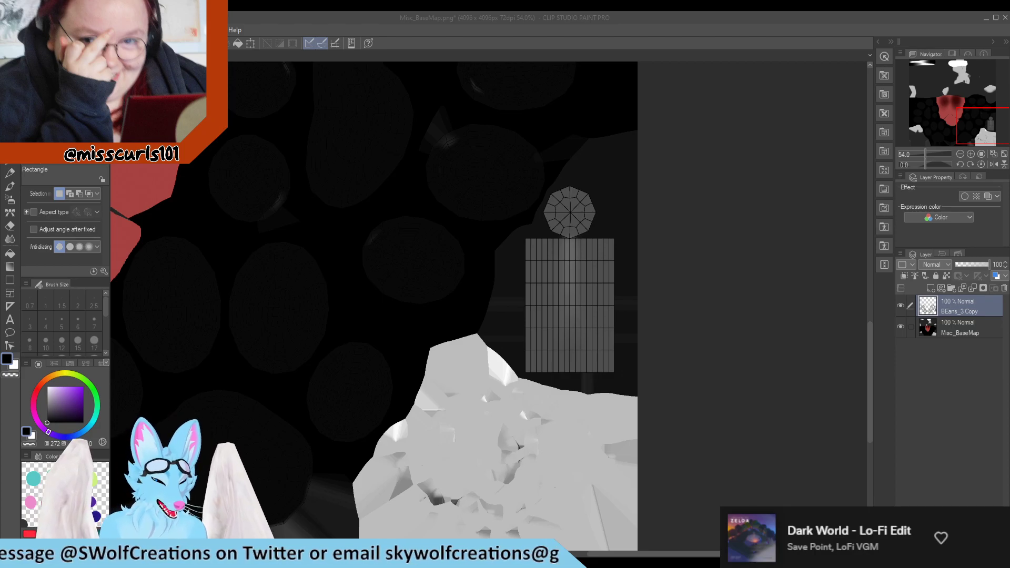
# Add a new empty layer above the BEans_3 Copy wireframe layer in Misc_BaseMap.png.
pyautogui.hotkey('alt', 'Tab')
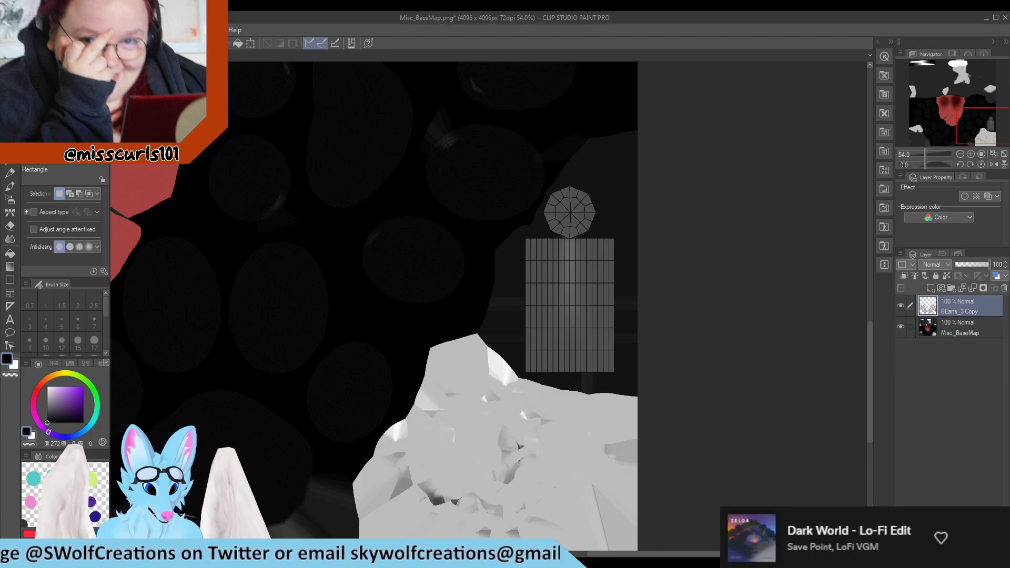
pyautogui.scroll(-1, 573, 320)
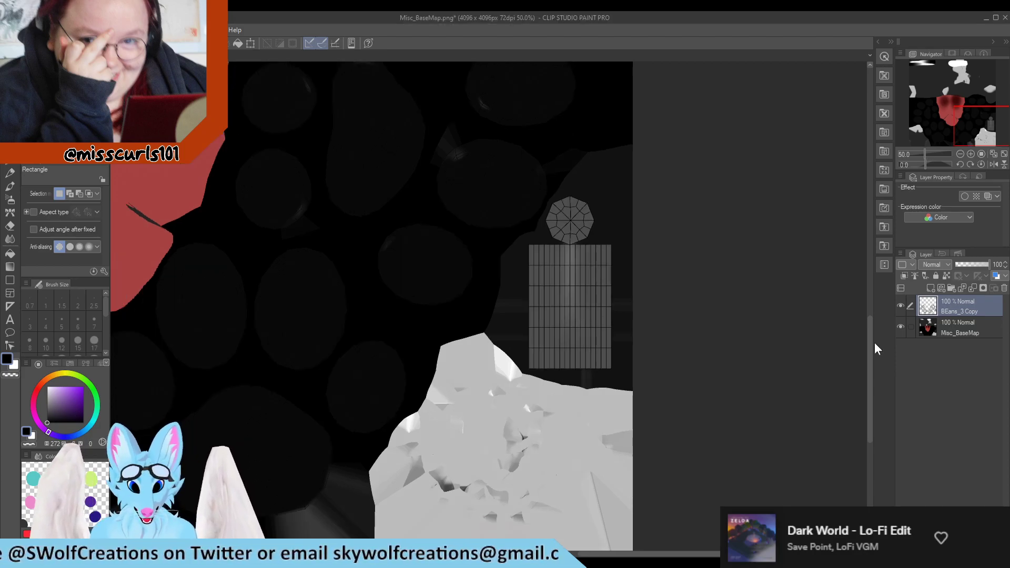
pyautogui.click(930, 288)
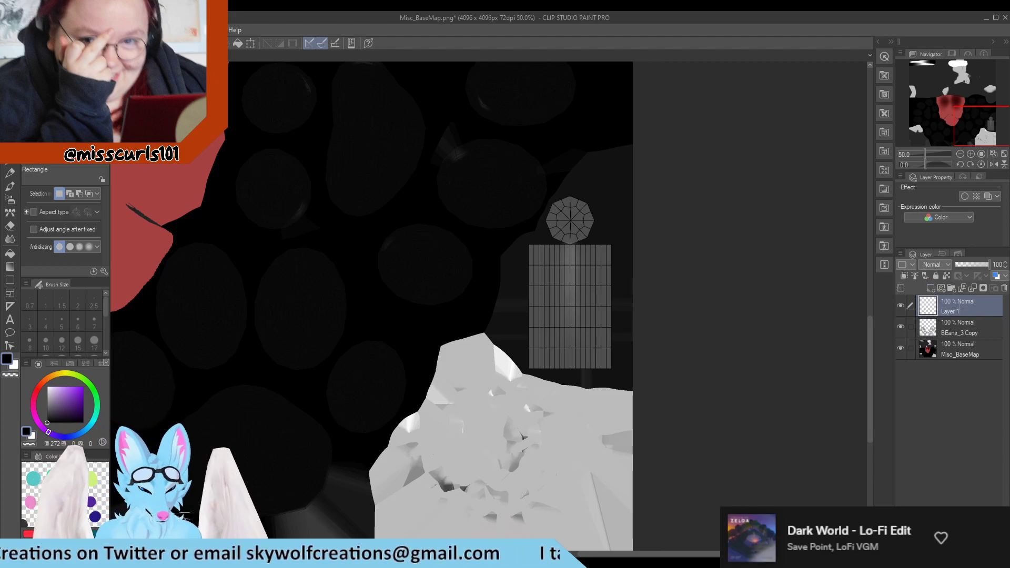
# Name the new layer CLaws and choose a vivid purple drawing colour.
pyautogui.doubleClick(958, 309)
pyautogui.write('CLaws')
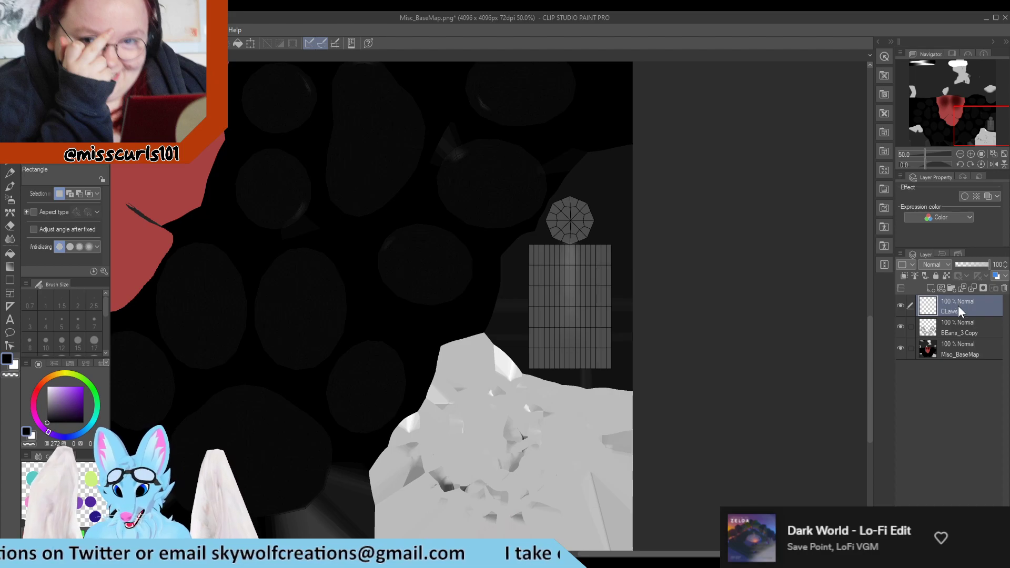
pyautogui.press('Return')
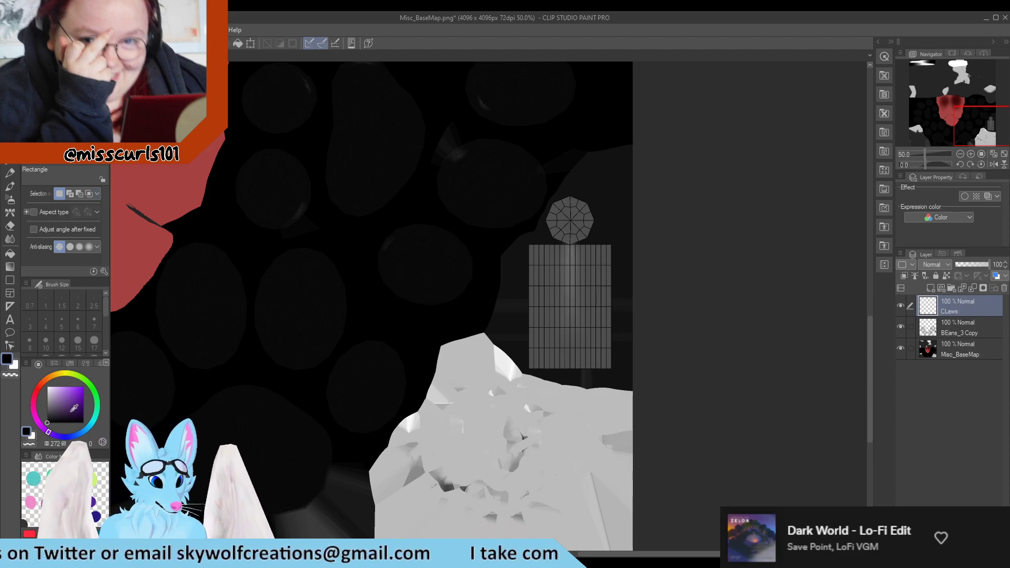
pyautogui.click(83, 388)
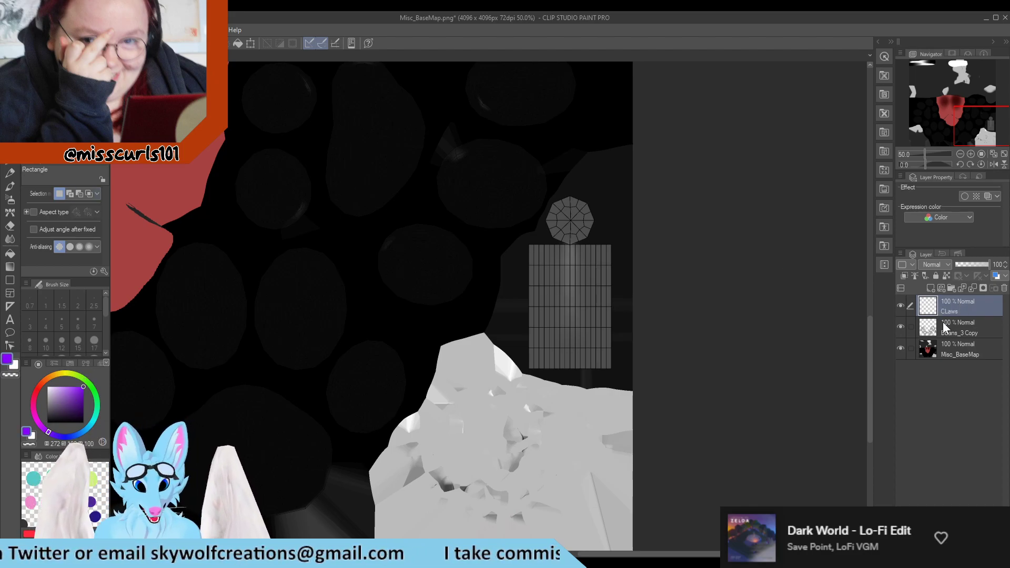
pyautogui.click(931, 288)
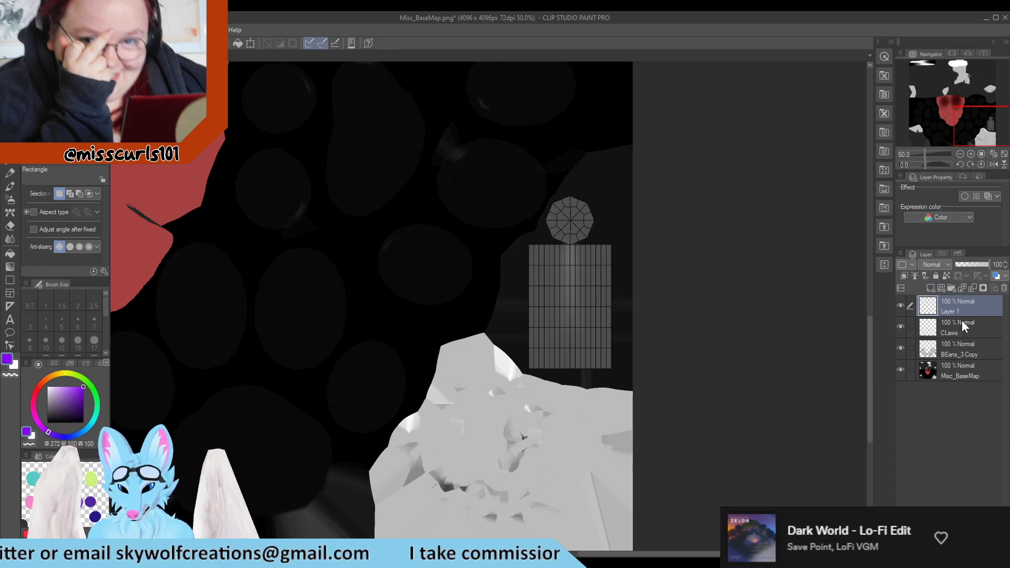
pyautogui.click(959, 352)
pyautogui.click(984, 310)
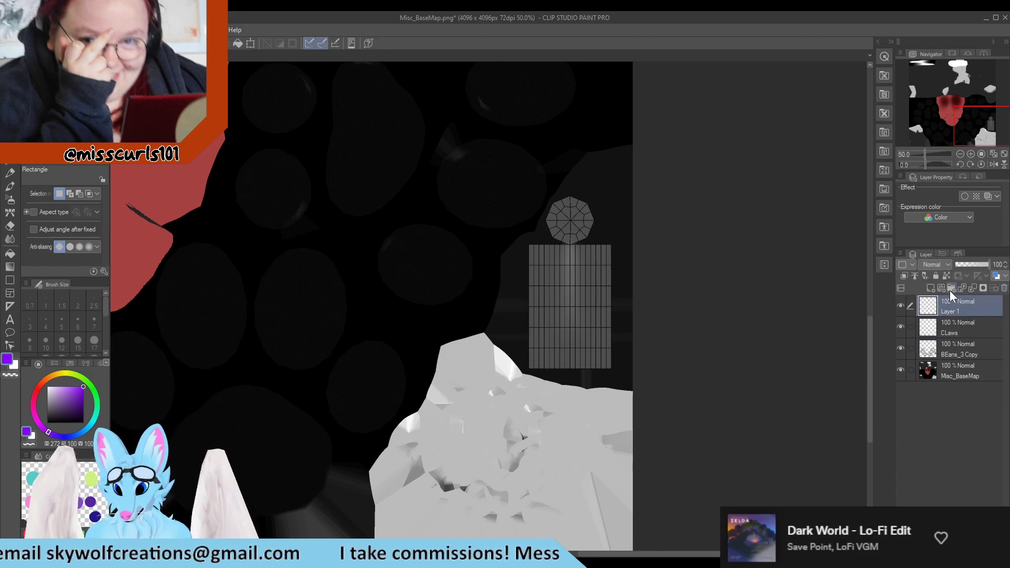
pyautogui.click(1004, 288)
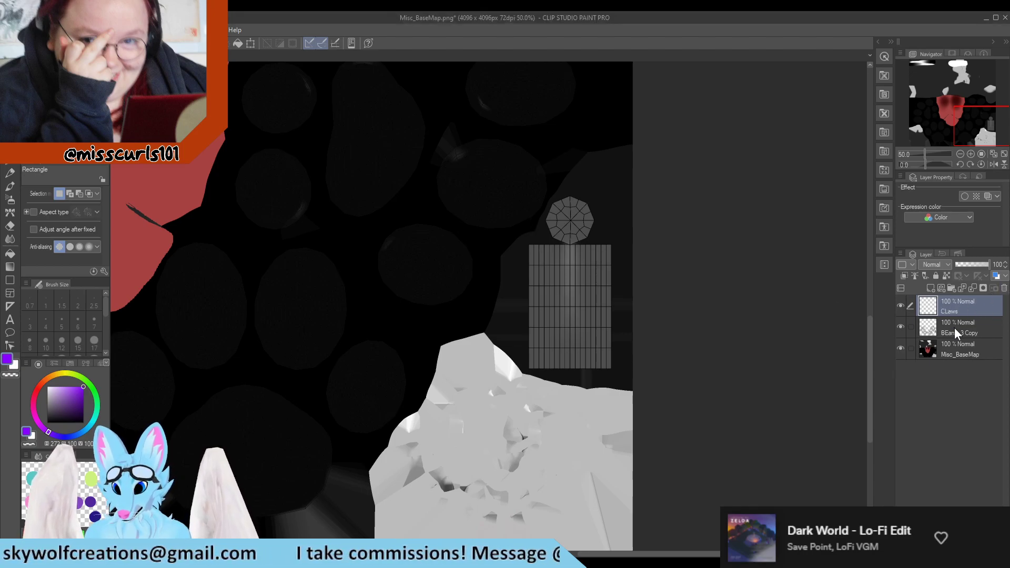
# Move the BEans_3 Copy wireframe layer above CLaws and make CLaws the active layer.
pyautogui.moveTo(954, 327); pyautogui.dragTo(960, 303)
pyautogui.click(969, 323)
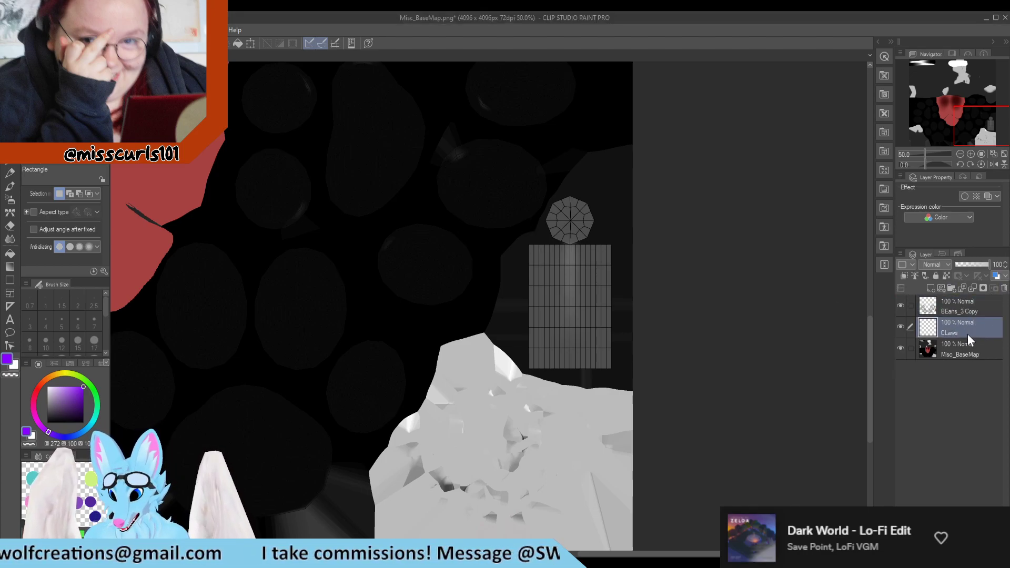
# Paint over the disc and rectangular grid UVs in purple with the G-pen at sizes 50 and 120, and save the document as Misc_BaseMap.
pyautogui.click(12, 172)
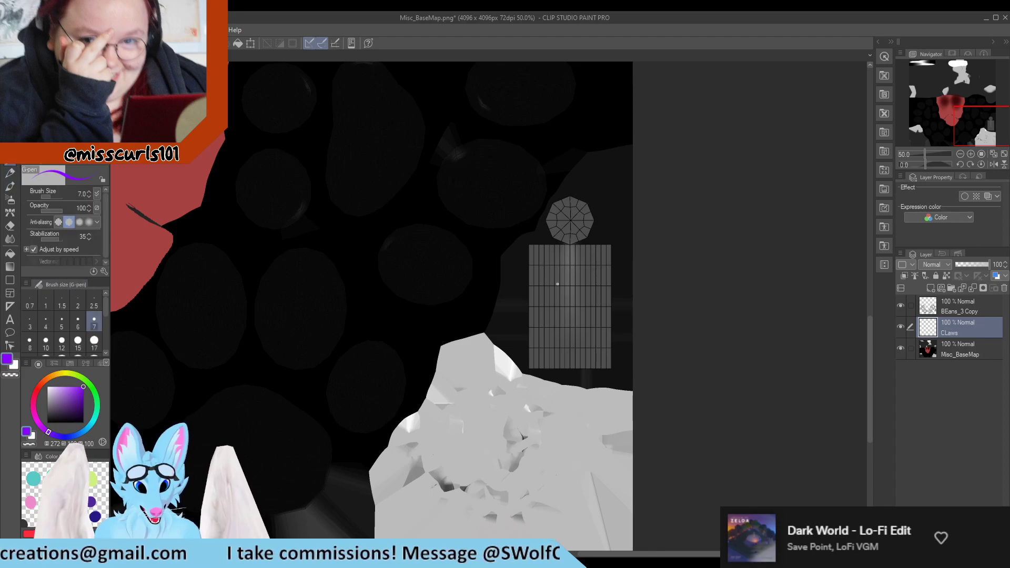
pyautogui.hotkey('ctrl', '+')
pyautogui.scroll(-1, 84, 348)
pyautogui.click(94, 341)
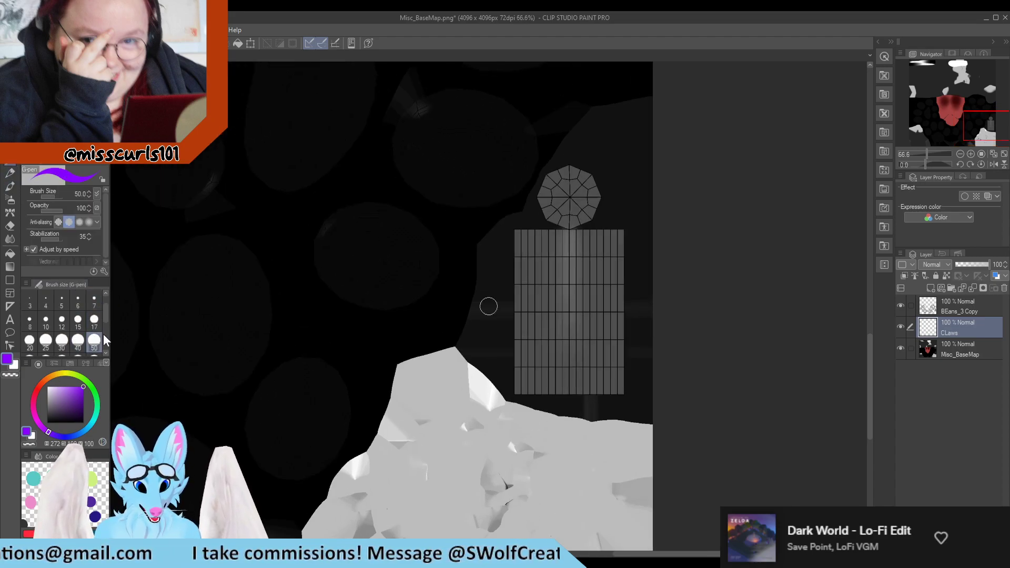
pyautogui.moveTo(541, 333); pyautogui.dragTo(518, 301)
pyautogui.scroll(-1, 77, 356)
pyautogui.click(94, 340)
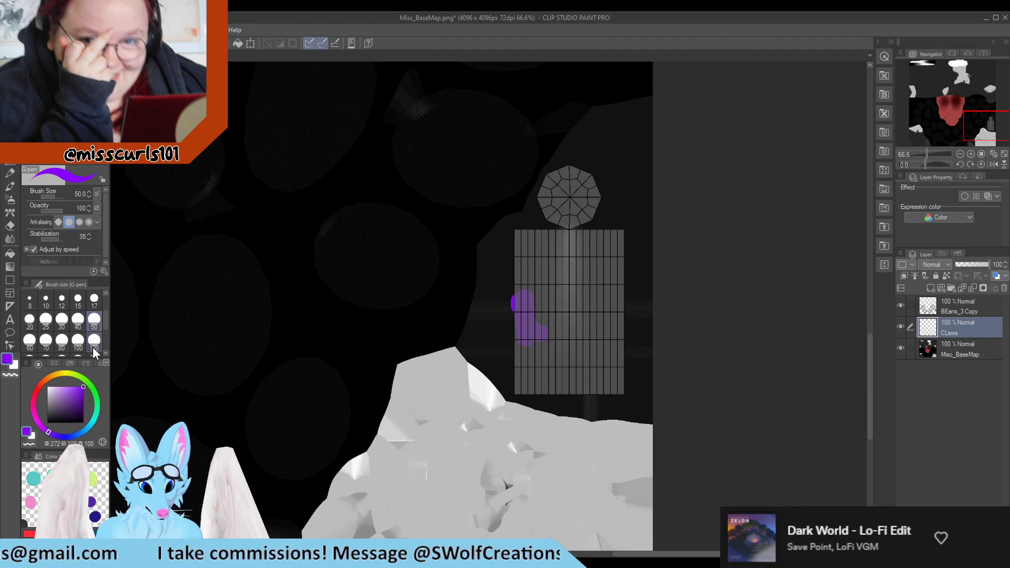
pyautogui.moveTo(537, 345)
pyautogui.mouseDown()
pyautogui.moveTo(529, 245)
pyautogui.moveTo(610, 242)
pyautogui.moveTo(613, 382)
pyautogui.moveTo(518, 380)
pyautogui.moveTo(526, 316)
pyautogui.moveTo(551, 358)
pyautogui.moveTo(554, 261)
pyautogui.moveTo(587, 338)
pyautogui.moveTo(587, 257)
pyautogui.moveTo(558, 215)
pyautogui.moveTo(552, 184)
pyautogui.moveTo(573, 171)
pyautogui.moveTo(594, 202)
pyautogui.moveTo(581, 216)
pyautogui.mouseUp()
pyautogui.scroll(-5, 556, 306)
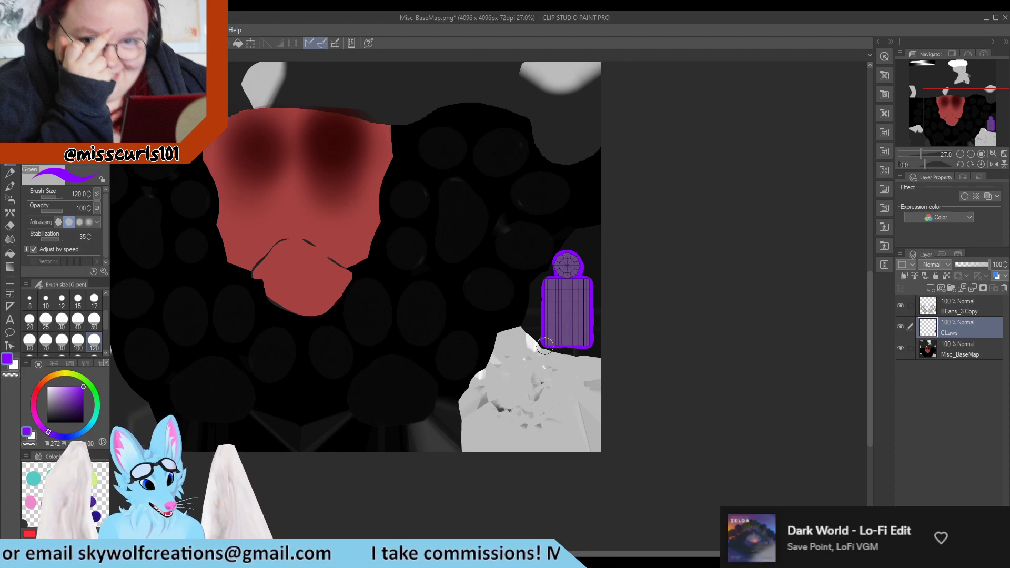
pyautogui.scroll(10, 545, 345)
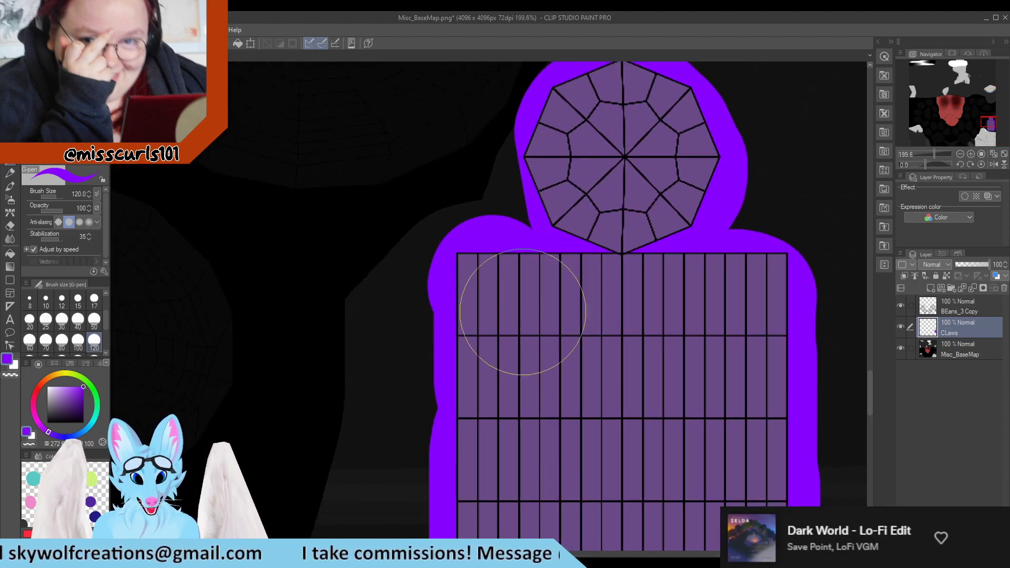
pyautogui.scroll(-9, 518, 339)
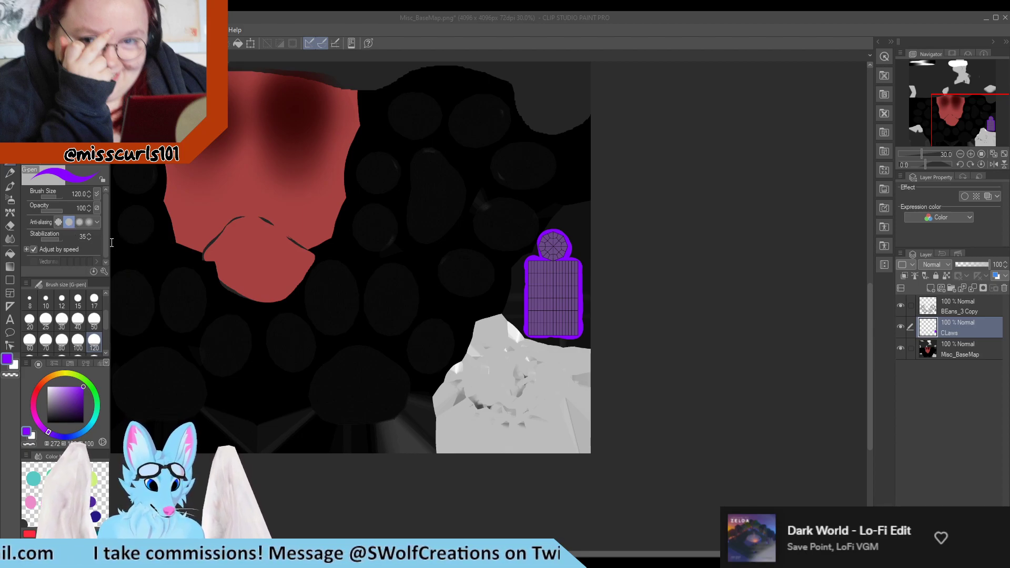
pyautogui.hotkey('ctrl', 's')
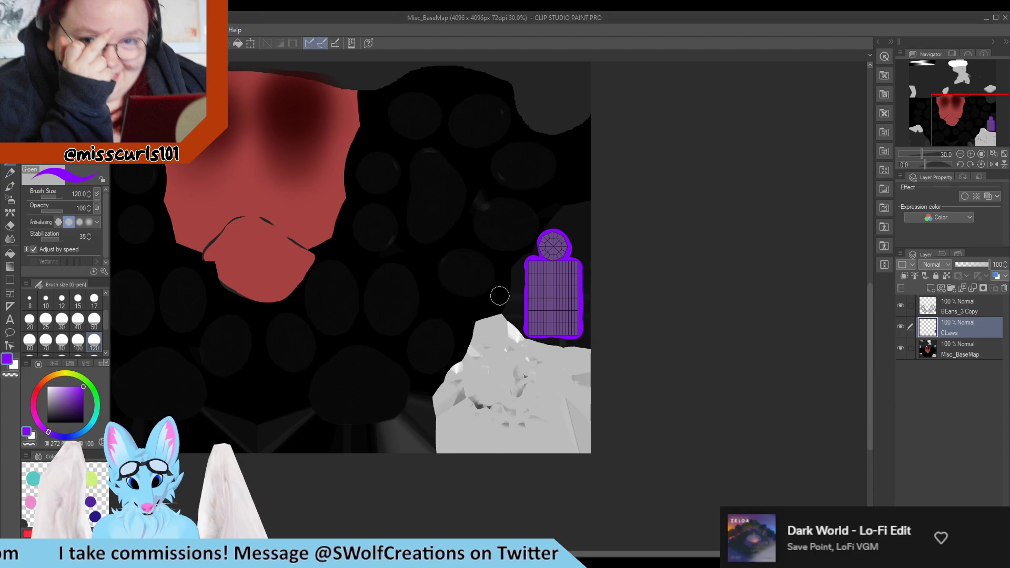
# Add a layer named Beans above CLaws and rename the BEans_3 Copy wireframe layer UVs.
pyautogui.scroll(-3, 499, 295)
pyautogui.scroll(2, 291, 293)
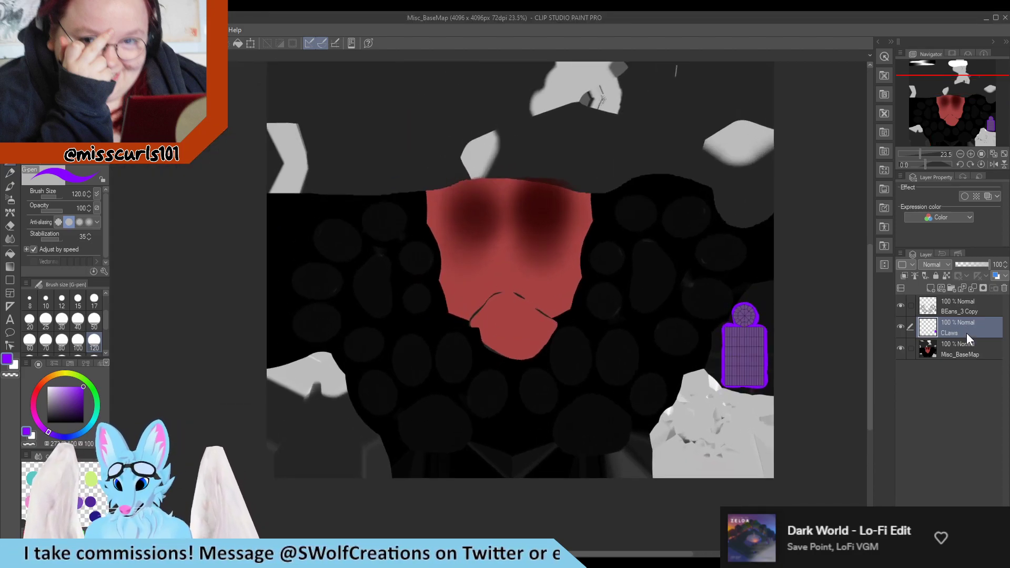
pyautogui.click(950, 288)
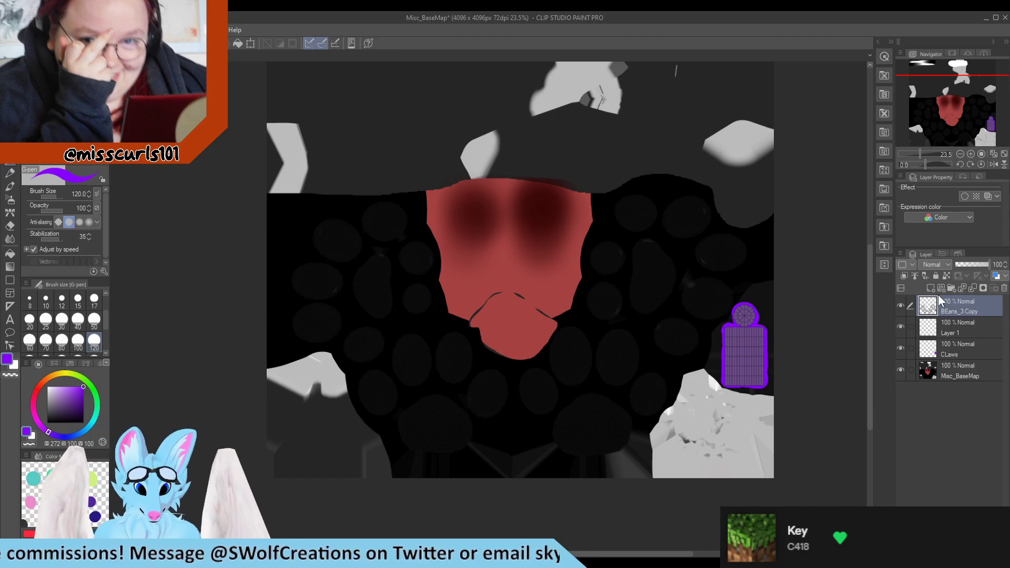
pyautogui.click(948, 334)
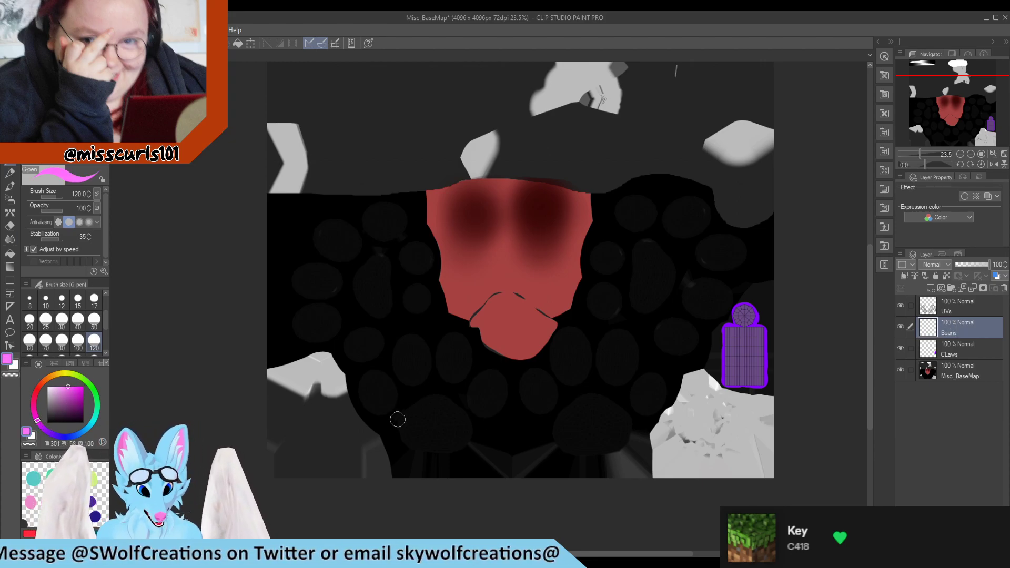
# Paint the main pad and four toe beans of the texture's lower-left paw bright pink on Beans with the size 120 G-pen.
pyautogui.scroll(4, 405, 437)
pyautogui.moveTo(415, 462)
pyautogui.mouseDown()
pyautogui.moveTo(384, 394)
pyautogui.moveTo(407, 358)
pyautogui.moveTo(466, 326)
pyautogui.moveTo(518, 336)
pyautogui.moveTo(568, 384)
pyautogui.moveTo(570, 447)
pyautogui.moveTo(490, 453)
pyautogui.moveTo(420, 415)
pyautogui.moveTo(471, 413)
pyautogui.moveTo(475, 363)
pyautogui.moveTo(486, 423)
pyautogui.mouseUp()
pyautogui.moveTo(458, 344); pyautogui.dragTo(539, 399)
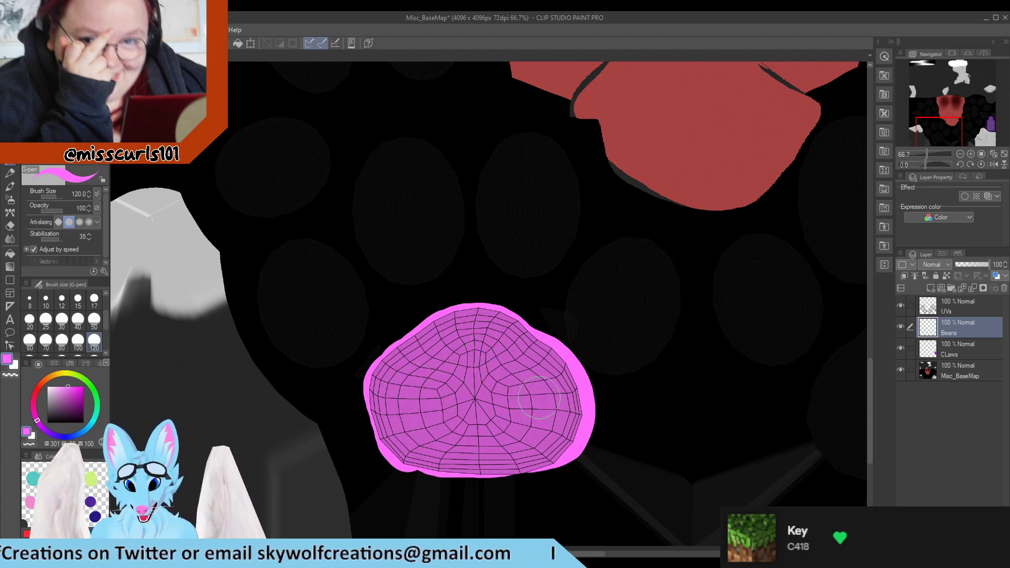
pyautogui.moveTo(596, 367)
pyautogui.mouseDown()
pyautogui.moveTo(576, 268)
pyautogui.moveTo(667, 261)
pyautogui.moveTo(655, 341)
pyautogui.moveTo(616, 305)
pyautogui.moveTo(647, 304)
pyautogui.mouseUp()
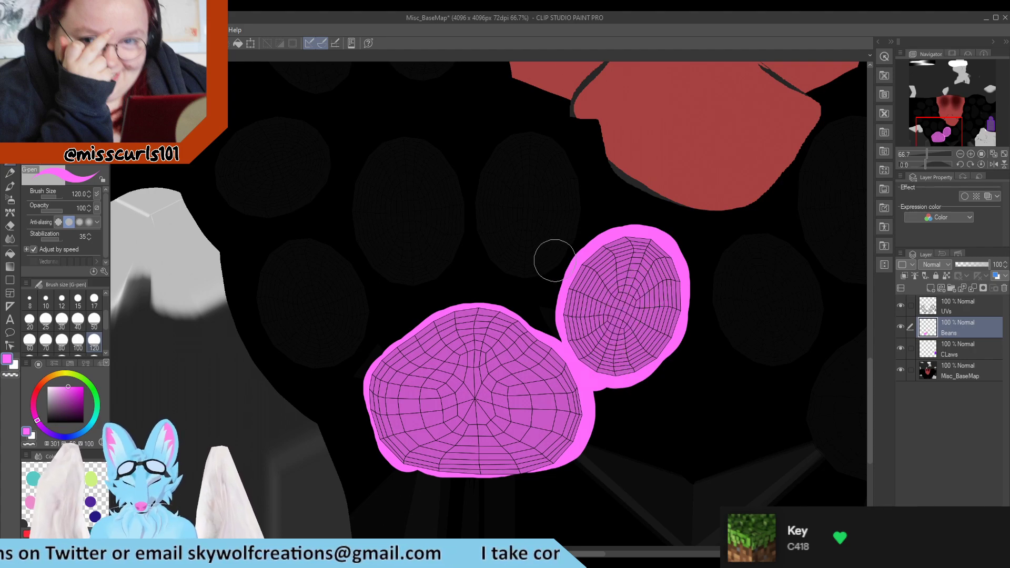
pyautogui.moveTo(555, 260)
pyautogui.mouseDown()
pyautogui.moveTo(486, 239)
pyautogui.moveTo(482, 169)
pyautogui.moveTo(547, 139)
pyautogui.moveTo(547, 254)
pyautogui.mouseUp()
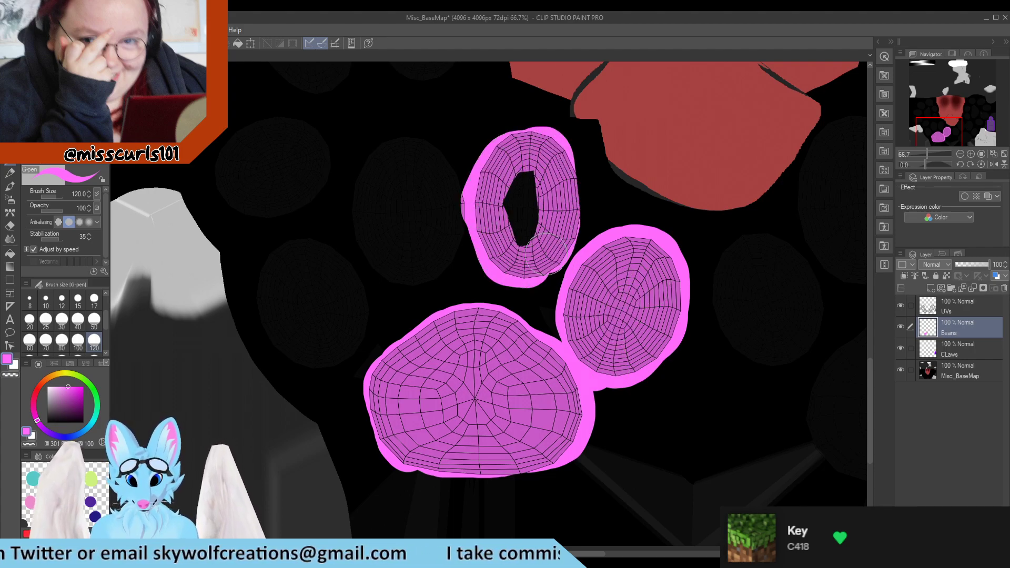
pyautogui.moveTo(565, 210)
pyautogui.mouseDown()
pyautogui.moveTo(509, 226)
pyautogui.moveTo(436, 168)
pyautogui.moveTo(402, 153)
pyautogui.moveTo(363, 152)
pyautogui.moveTo(395, 271)
pyautogui.moveTo(403, 211)
pyautogui.moveTo(348, 268)
pyautogui.moveTo(258, 258)
pyautogui.moveTo(315, 358)
pyautogui.moveTo(352, 296)
pyautogui.mouseUp()
pyautogui.moveTo(297, 318); pyautogui.dragTo(321, 295)
pyautogui.scroll(-3, 297, 305)
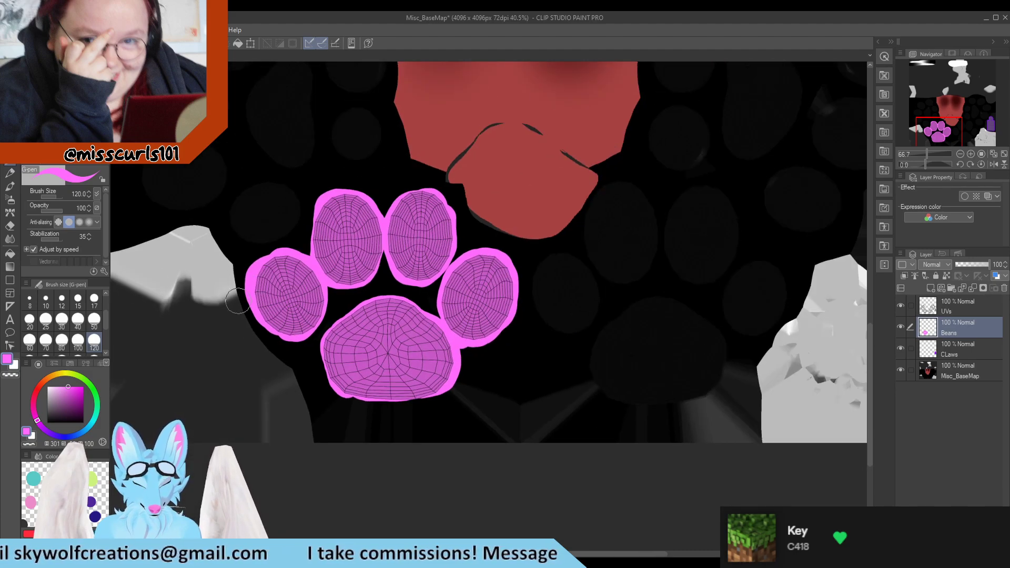
# Fill the main pad and four toe beans of the texture's lower-right paw with the same pink on Beans.
pyautogui.scroll(2, 563, 296)
pyautogui.scroll(2, 446, 326)
pyautogui.moveTo(408, 330)
pyautogui.mouseDown()
pyautogui.moveTo(349, 303)
pyautogui.moveTo(350, 242)
pyautogui.moveTo(394, 235)
pyautogui.moveTo(421, 334)
pyautogui.moveTo(384, 254)
pyautogui.mouseUp()
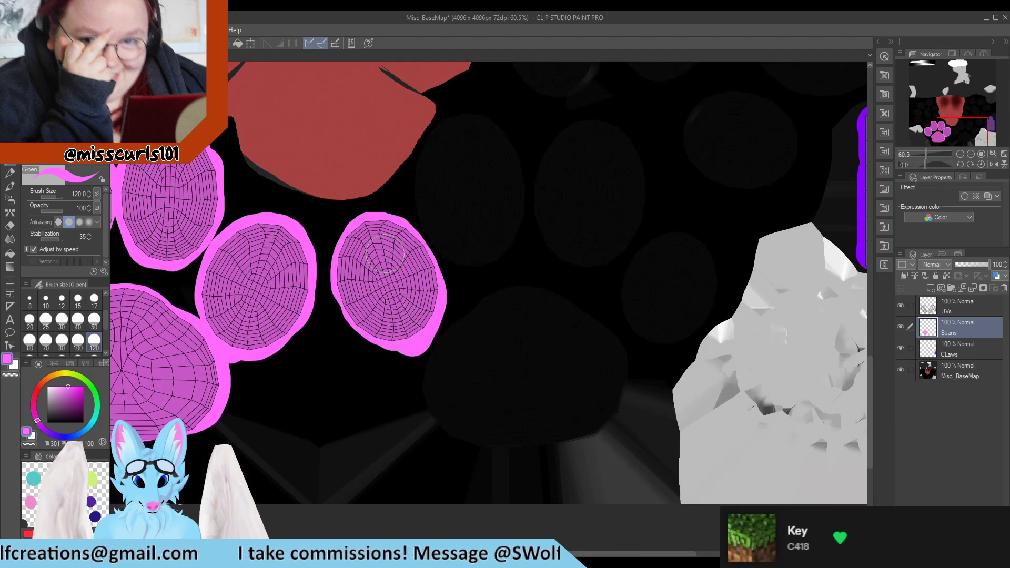
pyautogui.moveTo(450, 396)
pyautogui.mouseDown()
pyautogui.moveTo(439, 366)
pyautogui.moveTo(474, 302)
pyautogui.moveTo(565, 310)
pyautogui.moveTo(614, 363)
pyautogui.moveTo(599, 421)
pyautogui.moveTo(508, 434)
pyautogui.moveTo(442, 405)
pyautogui.moveTo(529, 401)
pyautogui.mouseUp()
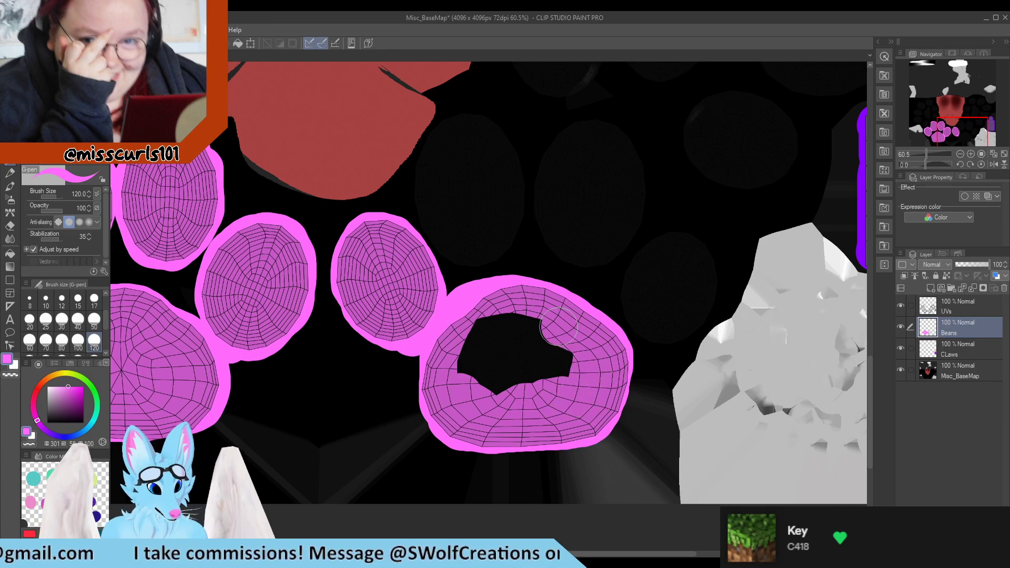
pyautogui.moveTo(559, 327)
pyautogui.mouseDown()
pyautogui.moveTo(468, 337)
pyautogui.moveTo(494, 389)
pyautogui.moveTo(547, 384)
pyautogui.mouseUp()
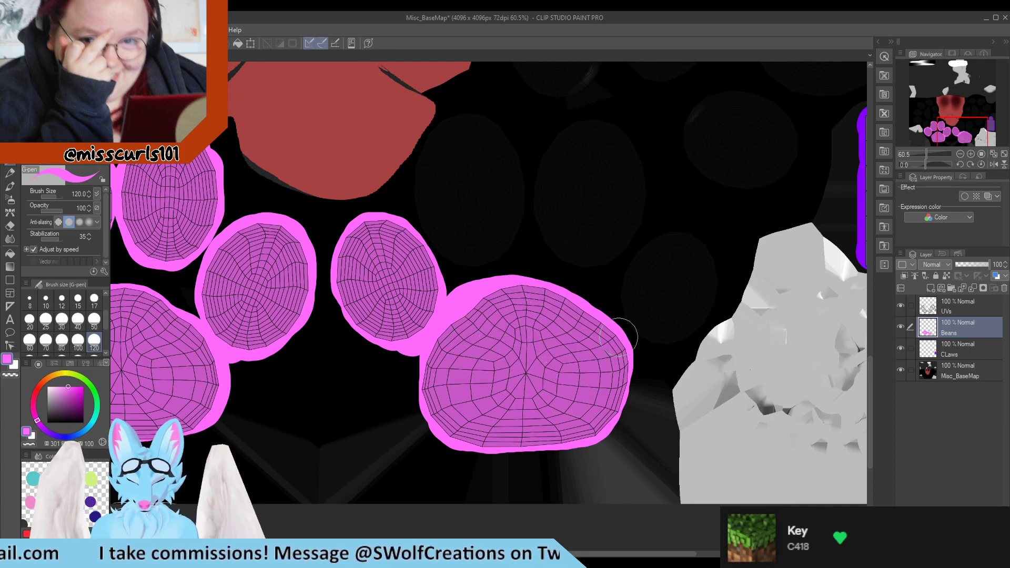
pyautogui.moveTo(649, 332)
pyautogui.mouseDown()
pyautogui.moveTo(636, 252)
pyautogui.moveTo(689, 231)
pyautogui.moveTo(699, 317)
pyautogui.moveTo(673, 310)
pyautogui.moveTo(675, 268)
pyautogui.moveTo(678, 284)
pyautogui.mouseUp()
pyautogui.scroll(-2, 770, 372)
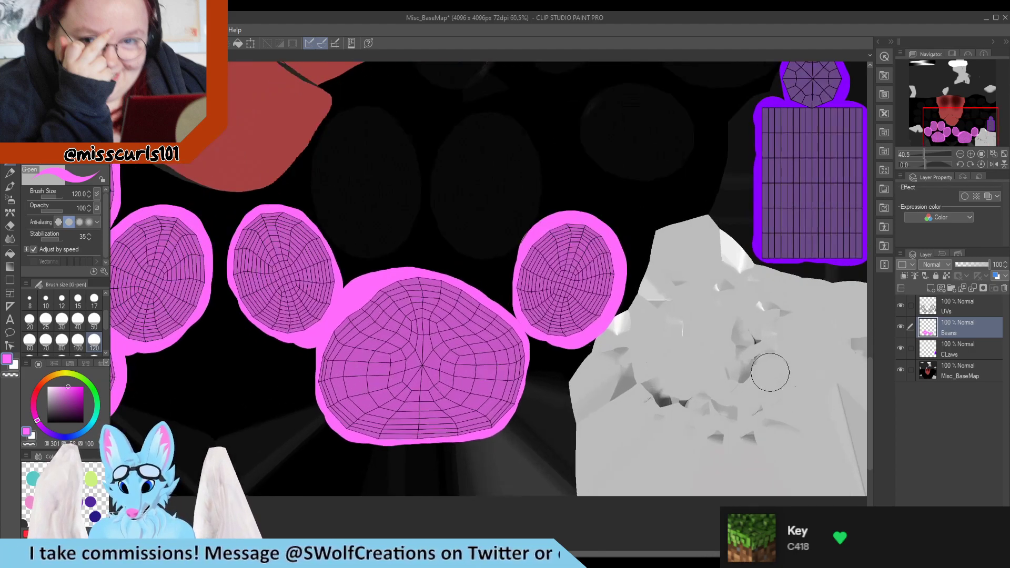
pyautogui.scroll(-5, 728, 481)
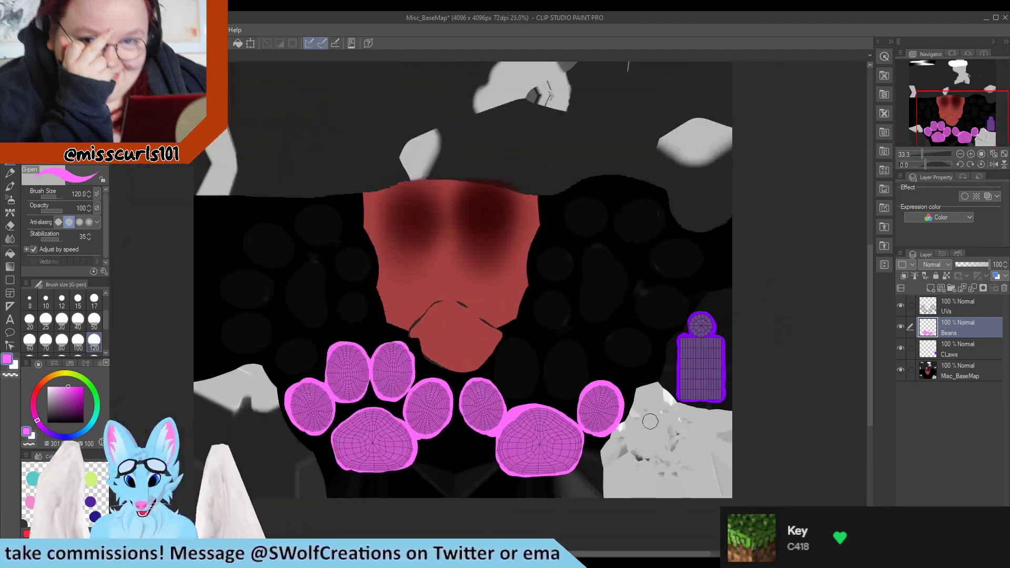
pyautogui.scroll(6, 650, 421)
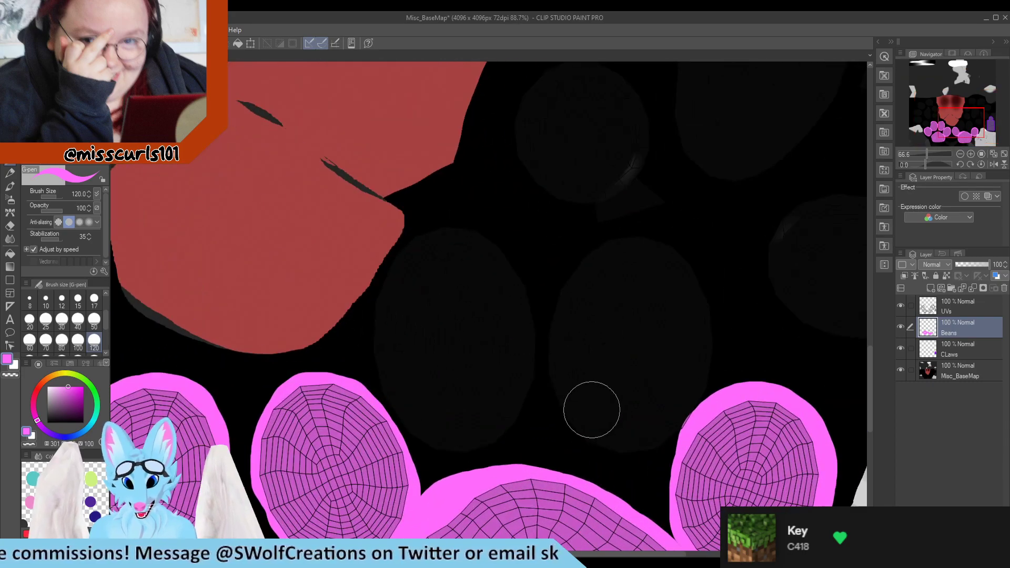
pyautogui.moveTo(594, 425)
pyautogui.mouseDown()
pyautogui.moveTo(565, 363)
pyautogui.moveTo(570, 284)
pyautogui.moveTo(644, 247)
pyautogui.moveTo(685, 301)
pyautogui.moveTo(702, 368)
pyautogui.moveTo(644, 437)
pyautogui.moveTo(602, 363)
pyautogui.moveTo(650, 334)
pyautogui.moveTo(597, 326)
pyautogui.mouseUp()
pyautogui.moveTo(489, 430)
pyautogui.mouseDown()
pyautogui.moveTo(426, 420)
pyautogui.moveTo(398, 345)
pyautogui.moveTo(423, 255)
pyautogui.moveTo(474, 239)
pyautogui.moveTo(516, 310)
pyautogui.moveTo(496, 415)
pyautogui.moveTo(448, 258)
pyautogui.mouseUp()
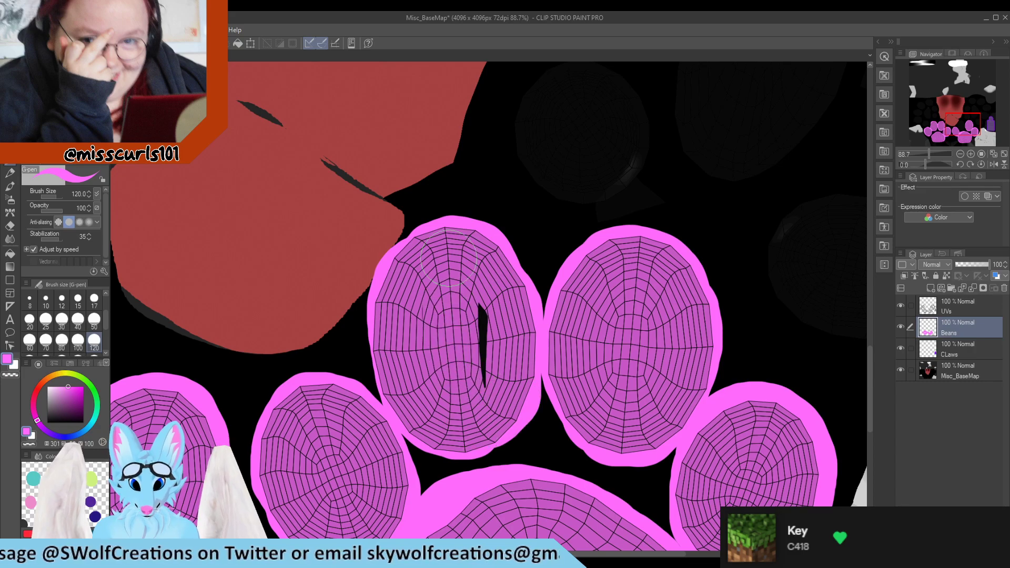
# Paint the three outer toe beans above the lower-left paw pink, working up the texture's left side.
pyautogui.scroll(-5, 478, 294)
pyautogui.scroll(3, 419, 339)
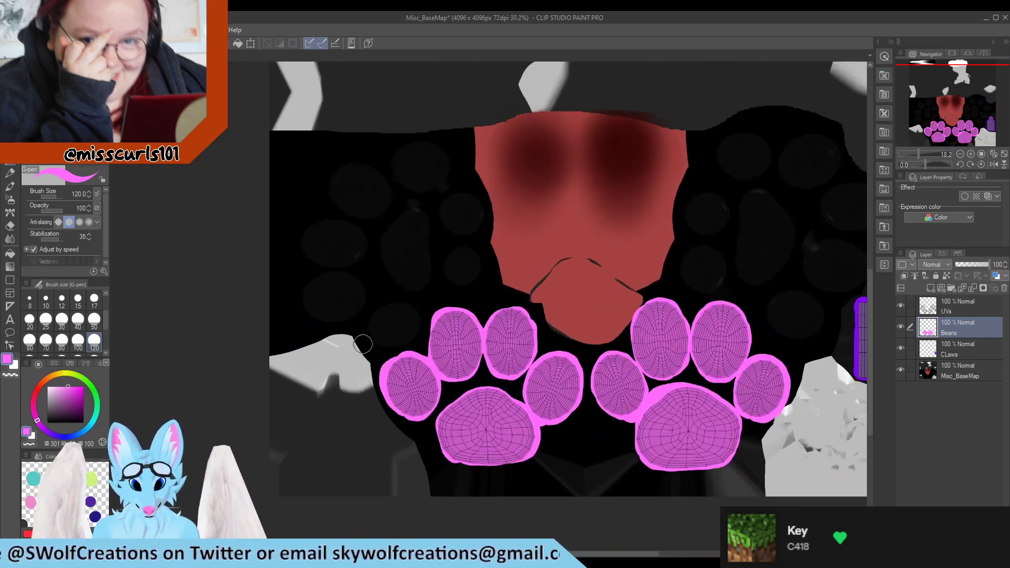
pyautogui.moveTo(408, 331); pyautogui.dragTo(369, 309)
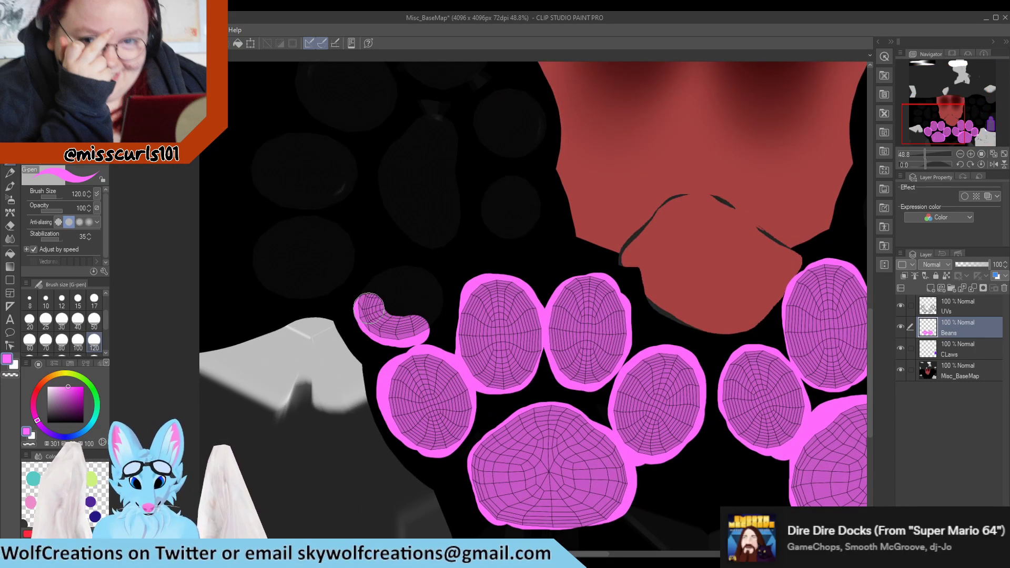
pyautogui.moveTo(407, 273); pyautogui.dragTo(426, 310)
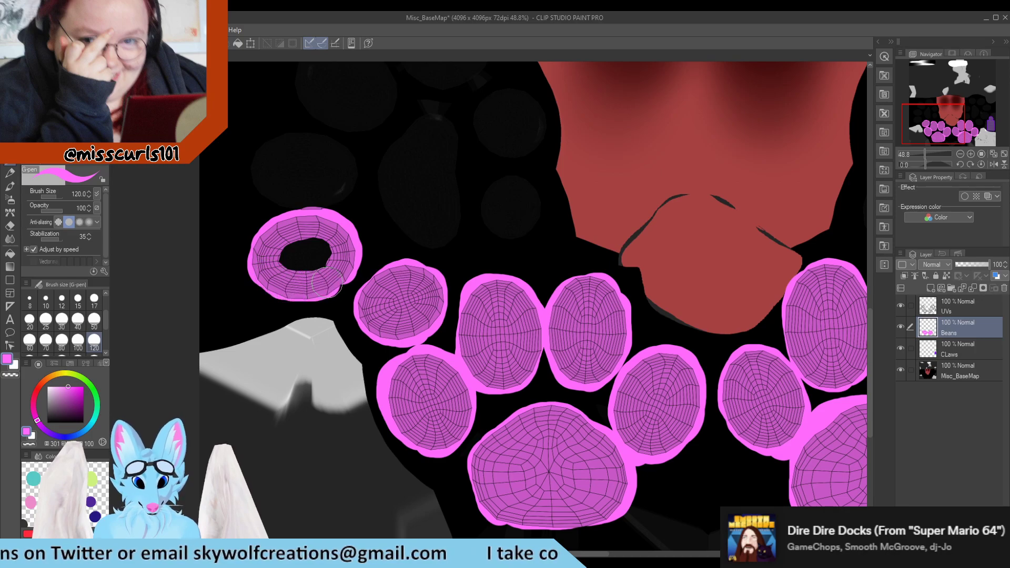
pyautogui.moveTo(312, 198); pyautogui.dragTo(335, 180)
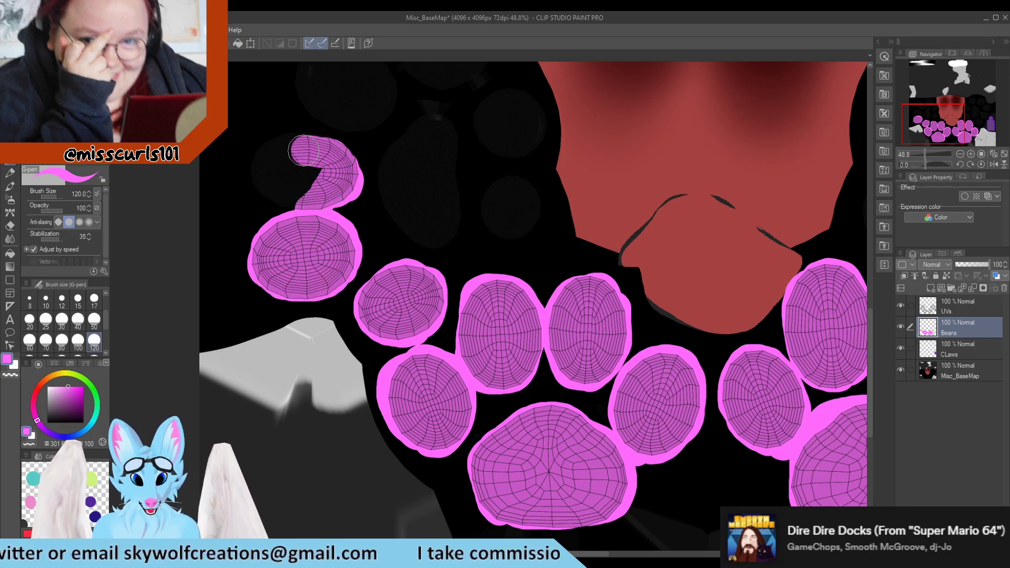
pyautogui.moveTo(270, 167); pyautogui.dragTo(319, 172)
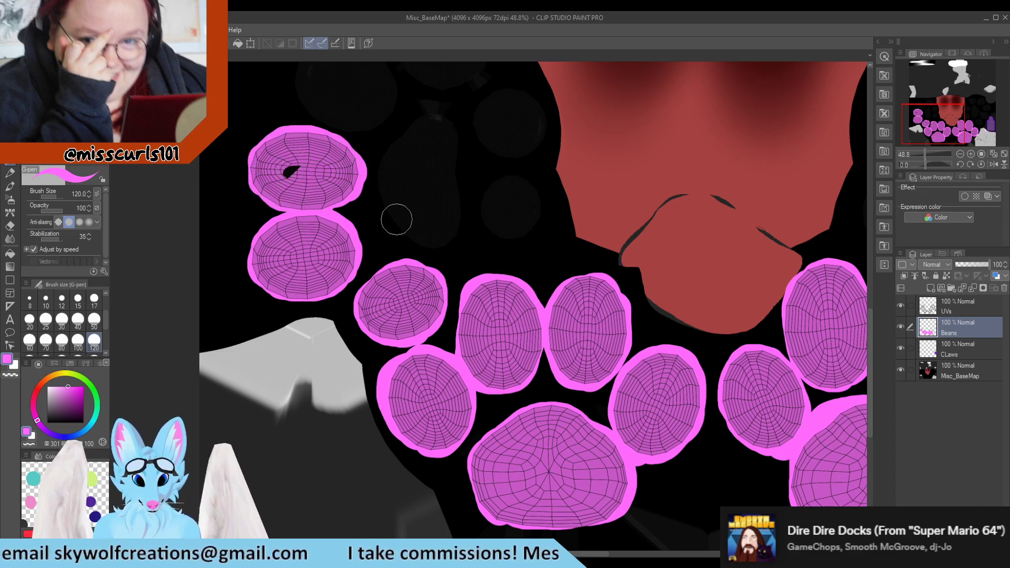
# Hide the Misc_BaseMap texture layer beneath the remaining unpainted bean wireframes.
pyautogui.scroll(-2, 407, 310)
pyautogui.scroll(5, 358, 162)
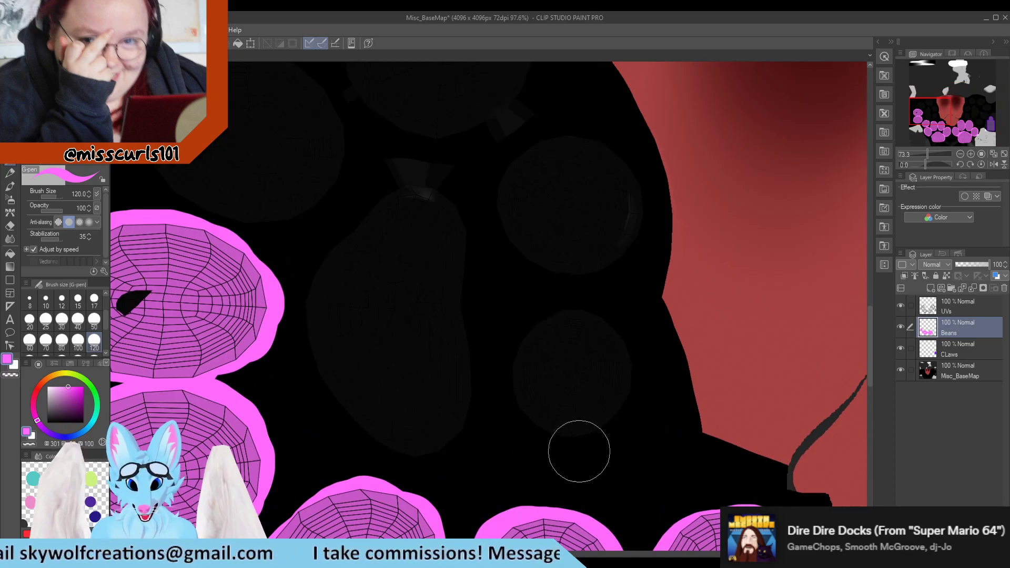
pyautogui.click(901, 370)
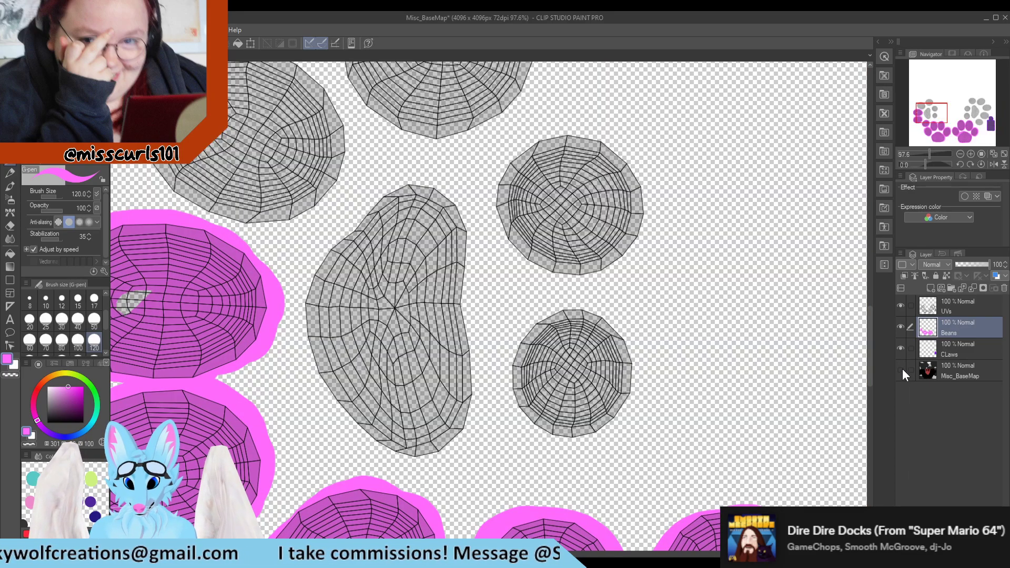
# Paint the two small round beans and the kidney-shaped pad of the texture's upper-left paw pink on Beans.
pyautogui.scroll(-2, 247, 315)
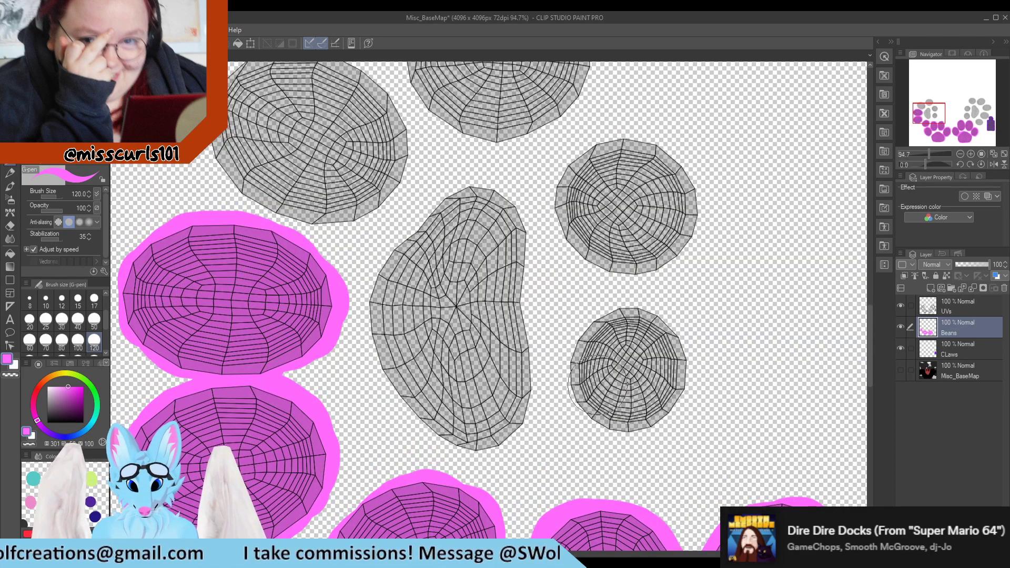
pyautogui.moveTo(597, 385)
pyautogui.mouseDown()
pyautogui.moveTo(589, 342)
pyautogui.moveTo(647, 326)
pyautogui.moveTo(666, 360)
pyautogui.moveTo(652, 400)
pyautogui.moveTo(594, 403)
pyautogui.mouseUp()
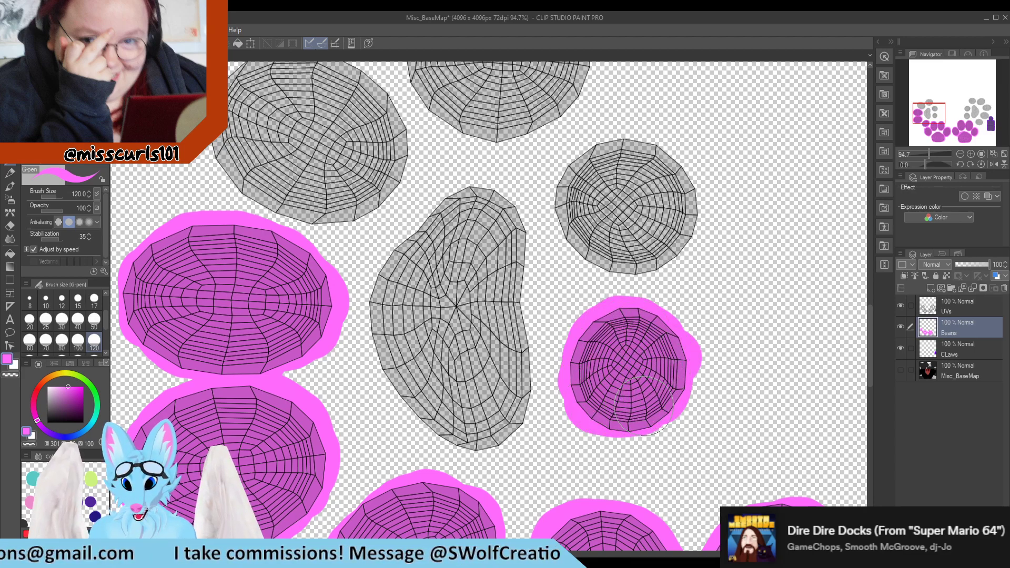
pyautogui.moveTo(597, 260)
pyautogui.mouseDown()
pyautogui.moveTo(579, 158)
pyautogui.moveTo(652, 153)
pyautogui.moveTo(679, 208)
pyautogui.moveTo(636, 253)
pyautogui.moveTo(630, 185)
pyautogui.mouseUp()
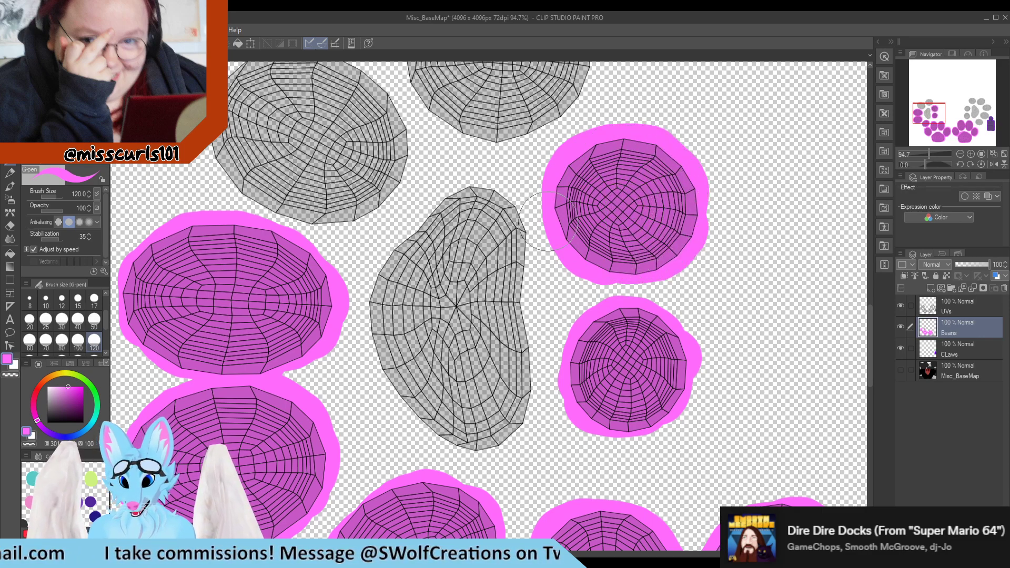
pyautogui.moveTo(491, 210)
pyautogui.mouseDown()
pyautogui.moveTo(447, 223)
pyautogui.moveTo(402, 273)
pyautogui.moveTo(394, 344)
pyautogui.moveTo(455, 437)
pyautogui.moveTo(502, 423)
pyautogui.moveTo(516, 363)
pyautogui.moveTo(505, 243)
pyautogui.moveTo(449, 279)
pyautogui.moveTo(464, 338)
pyautogui.mouseUp()
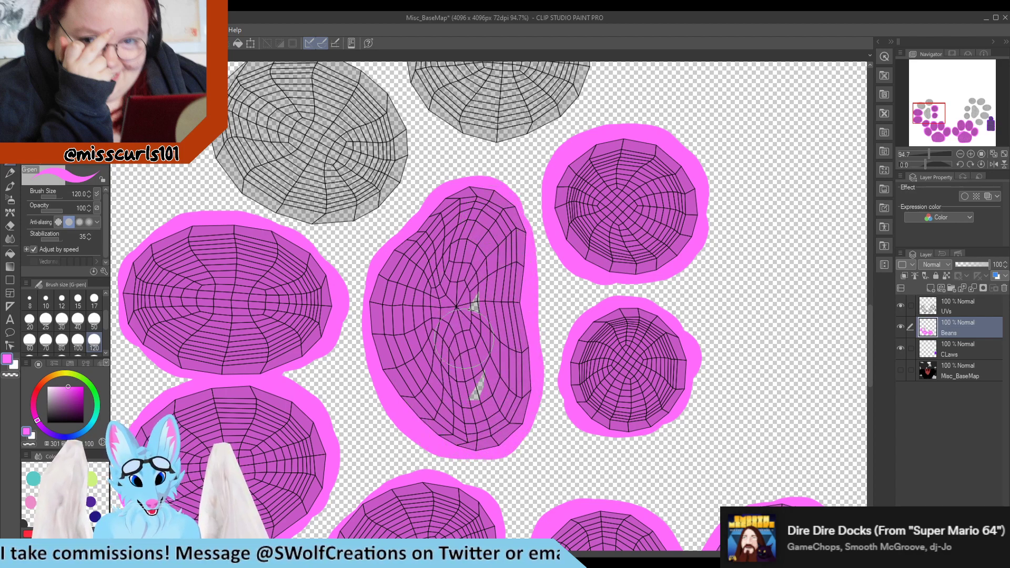
# Fill the two remaining grey toe beans at the top of the upper-left paw with the same pink.
pyautogui.scroll(-4, 471, 390)
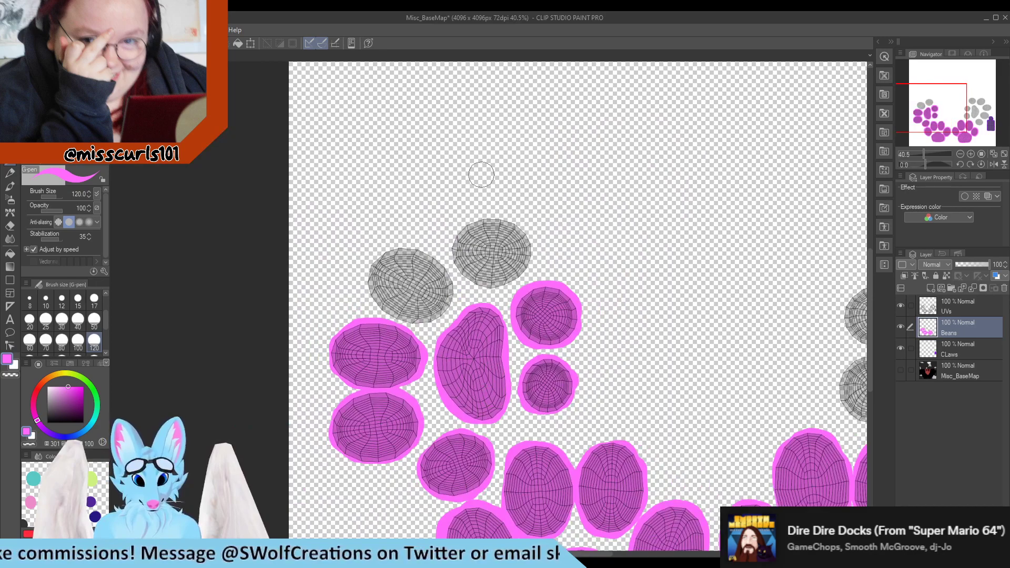
pyautogui.scroll(5, 481, 175)
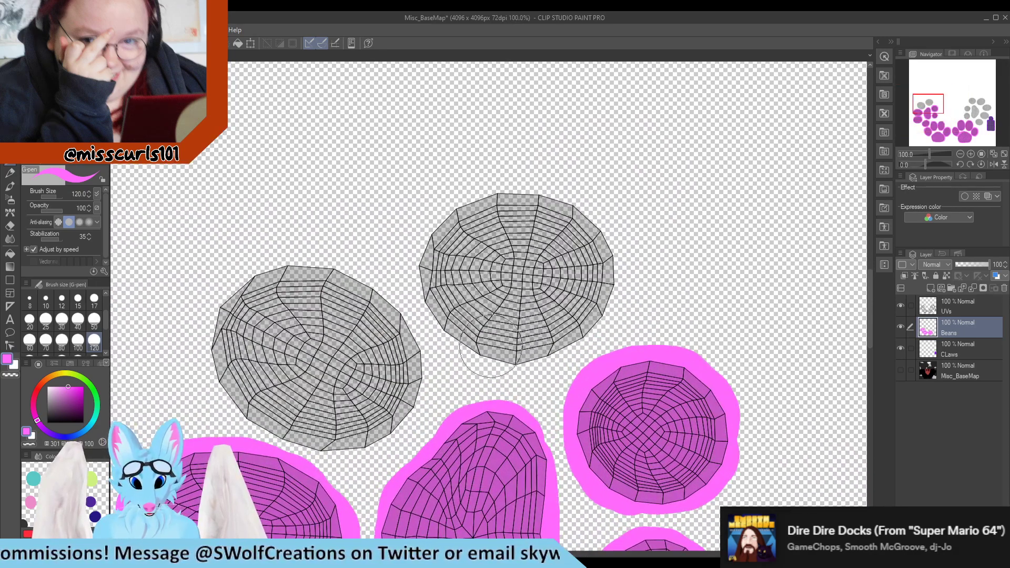
pyautogui.moveTo(499, 347)
pyautogui.mouseDown()
pyautogui.moveTo(451, 312)
pyautogui.moveTo(444, 213)
pyautogui.moveTo(578, 210)
pyautogui.moveTo(597, 303)
pyautogui.moveTo(524, 336)
pyautogui.moveTo(547, 284)
pyautogui.moveTo(488, 264)
pyautogui.mouseUp()
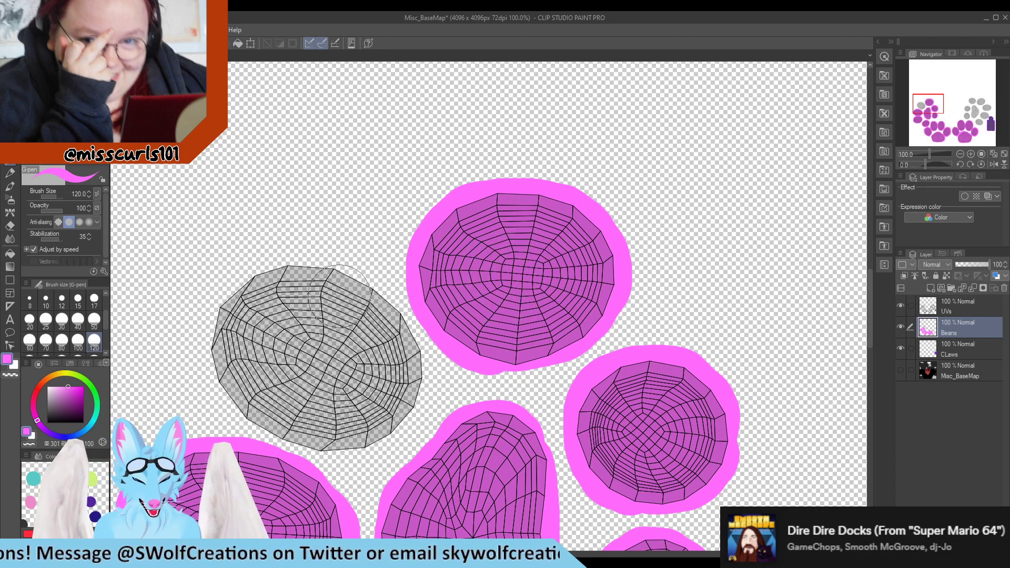
pyautogui.moveTo(340, 297)
pyautogui.mouseDown()
pyautogui.moveTo(273, 284)
pyautogui.moveTo(222, 339)
pyautogui.moveTo(247, 377)
pyautogui.moveTo(311, 431)
pyautogui.moveTo(392, 405)
pyautogui.moveTo(397, 347)
pyautogui.moveTo(353, 300)
pyautogui.moveTo(341, 389)
pyautogui.moveTo(287, 350)
pyautogui.mouseUp()
pyautogui.scroll(-6, 216, 322)
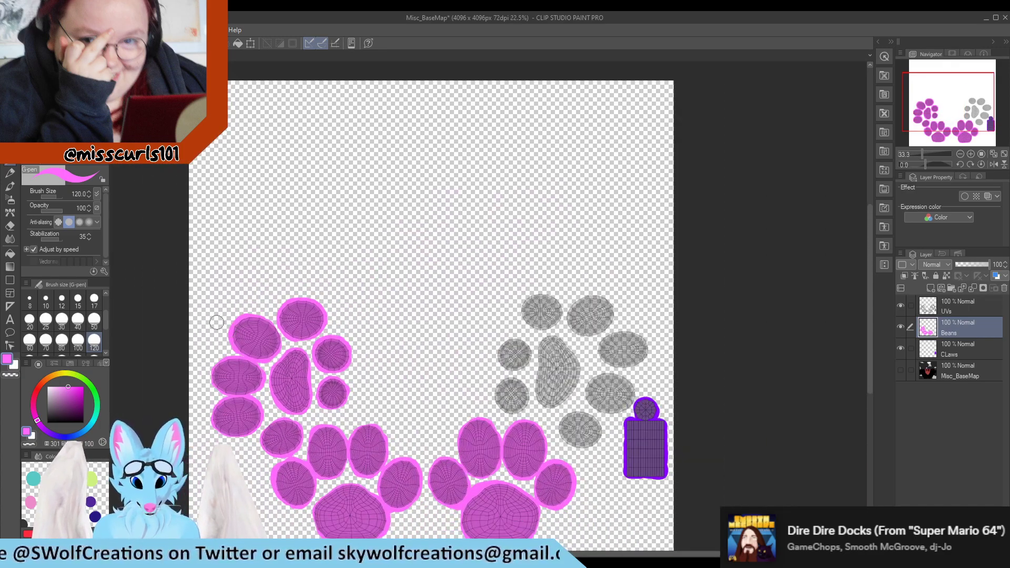
pyautogui.scroll(7, 216, 322)
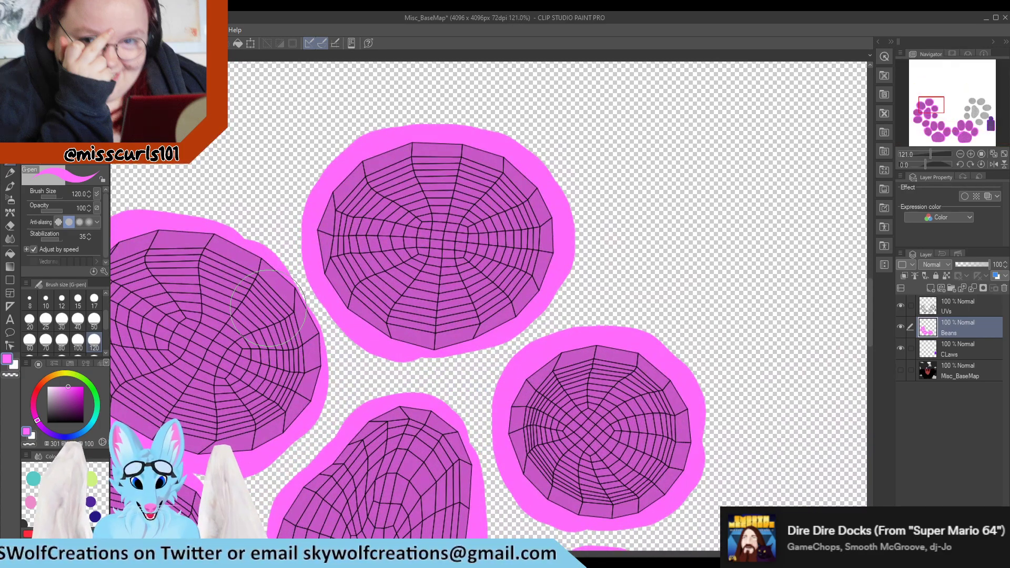
# Paint the upper-right paw's two small round inner beans and its lowest outer bean pink on Beans.
pyautogui.scroll(-4, 260, 347)
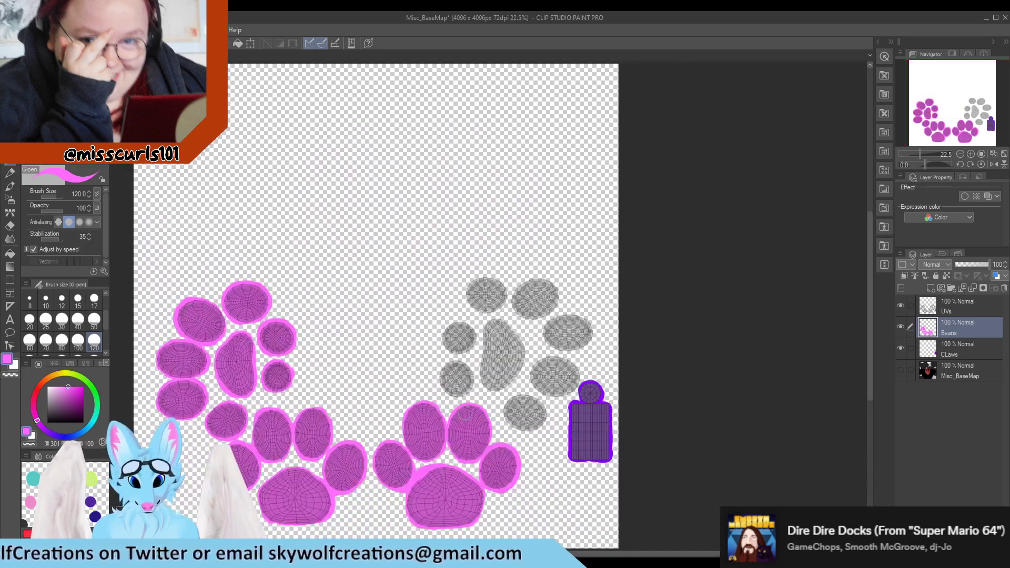
pyautogui.scroll(3, 507, 339)
pyautogui.moveTo(434, 318)
pyautogui.mouseDown()
pyautogui.moveTo(424, 319)
pyautogui.moveTo(413, 389)
pyautogui.moveTo(469, 393)
pyautogui.moveTo(457, 330)
pyautogui.mouseUp()
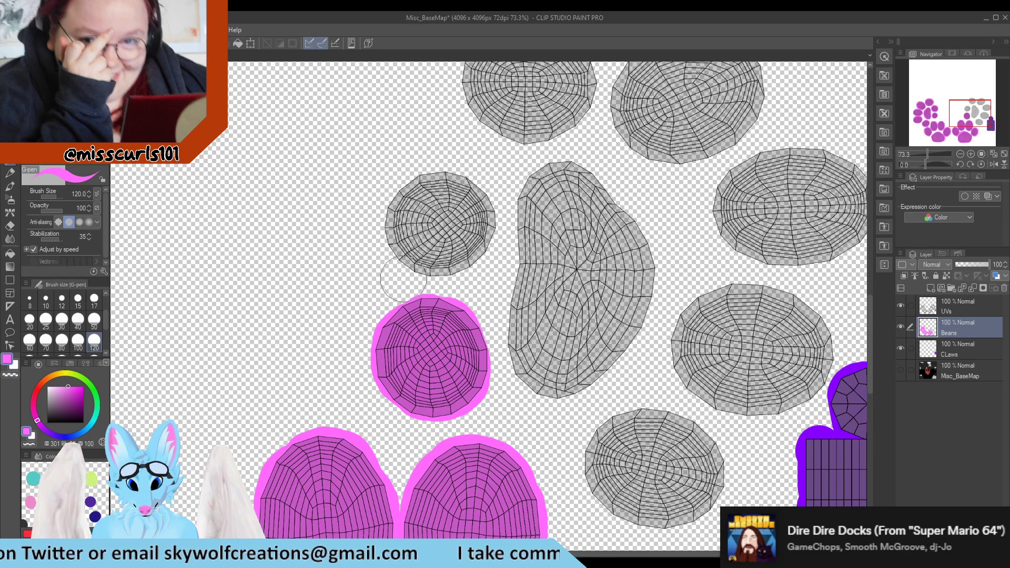
pyautogui.moveTo(400, 251)
pyautogui.mouseDown()
pyautogui.moveTo(402, 210)
pyautogui.moveTo(444, 184)
pyautogui.moveTo(476, 211)
pyautogui.moveTo(466, 247)
pyautogui.mouseUp()
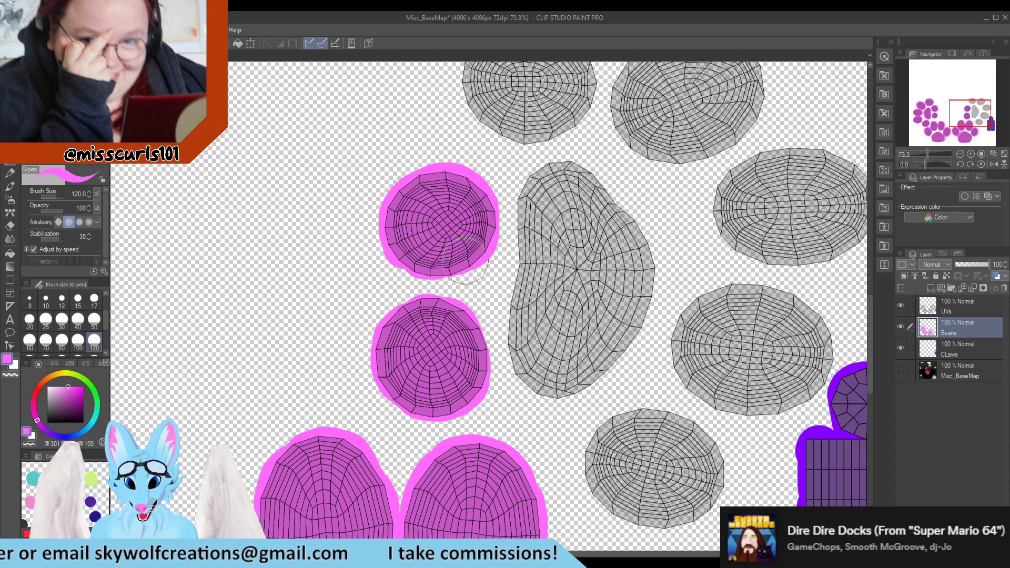
pyautogui.moveTo(608, 420)
pyautogui.mouseDown()
pyautogui.moveTo(642, 423)
pyautogui.moveTo(602, 457)
pyautogui.moveTo(619, 495)
pyautogui.moveTo(663, 509)
pyautogui.mouseUp()
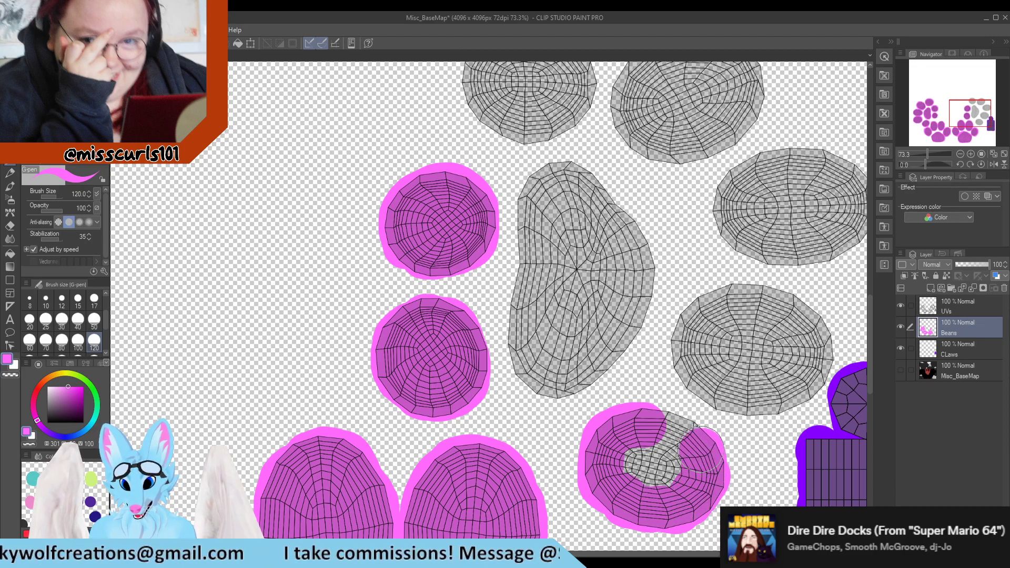
pyautogui.moveTo(665, 430); pyautogui.dragTo(652, 465)
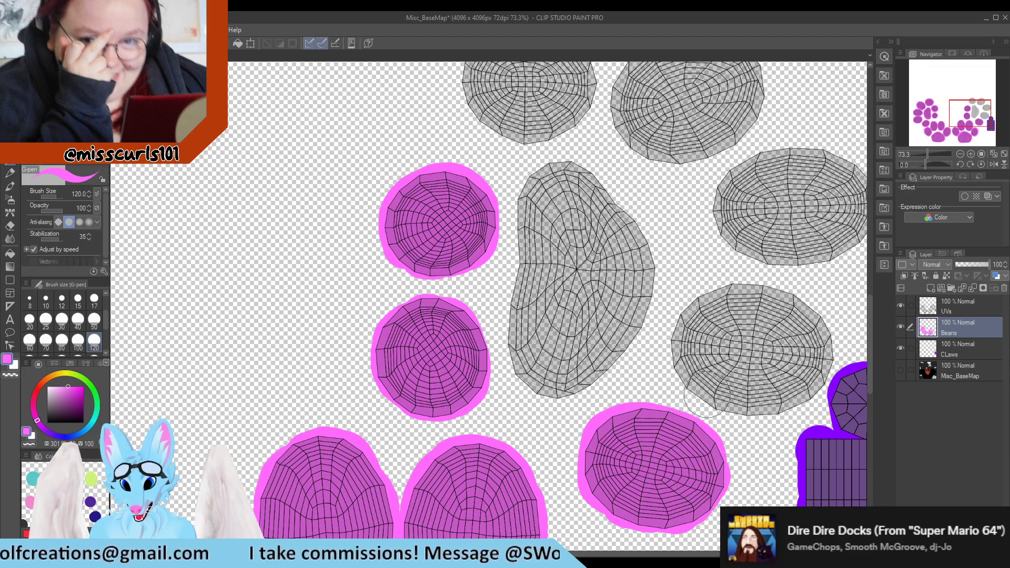
# Fill the two outer beans on the right side of the upper-right paw, above the purple claw shape, with pink.
pyautogui.scroll(-7, 602, 372)
pyautogui.scroll(9, 605, 387)
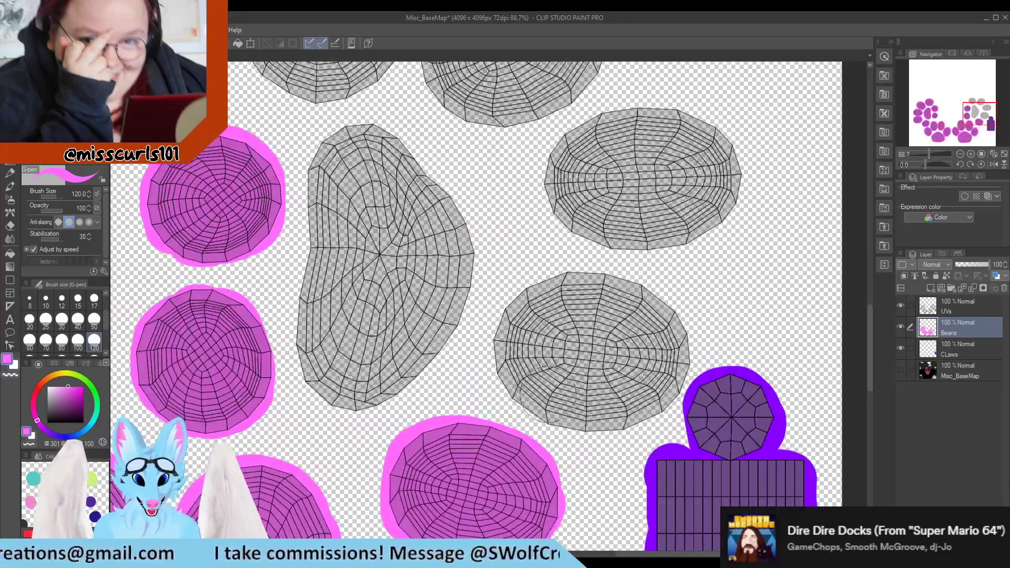
pyautogui.moveTo(529, 389)
pyautogui.mouseDown()
pyautogui.moveTo(513, 347)
pyautogui.moveTo(526, 305)
pyautogui.moveTo(613, 292)
pyautogui.moveTo(652, 310)
pyautogui.moveTo(669, 358)
pyautogui.moveTo(636, 403)
pyautogui.moveTo(568, 409)
pyautogui.mouseUp()
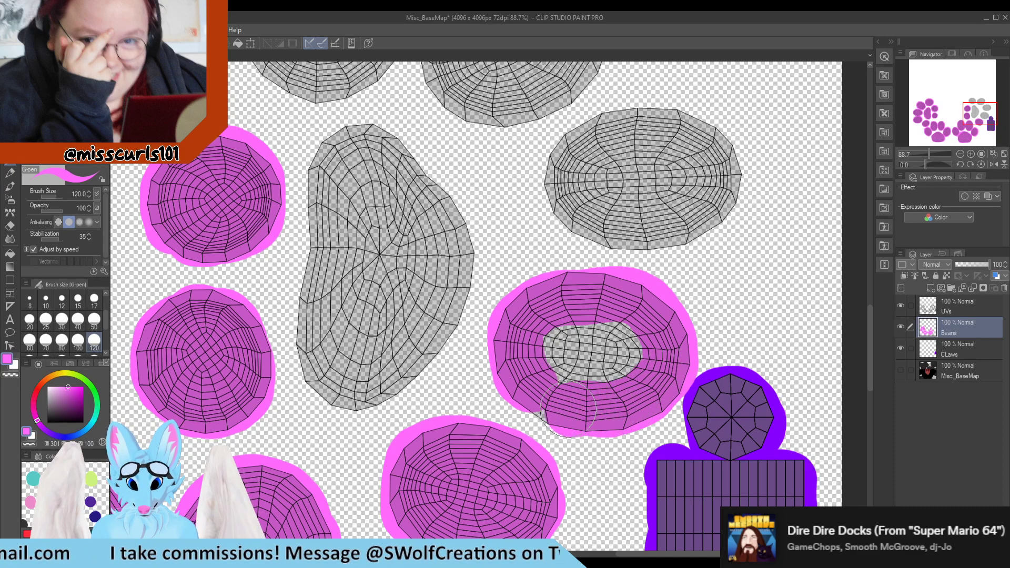
pyautogui.moveTo(535, 375)
pyautogui.mouseDown()
pyautogui.moveTo(563, 339)
pyautogui.moveTo(585, 371)
pyautogui.mouseUp()
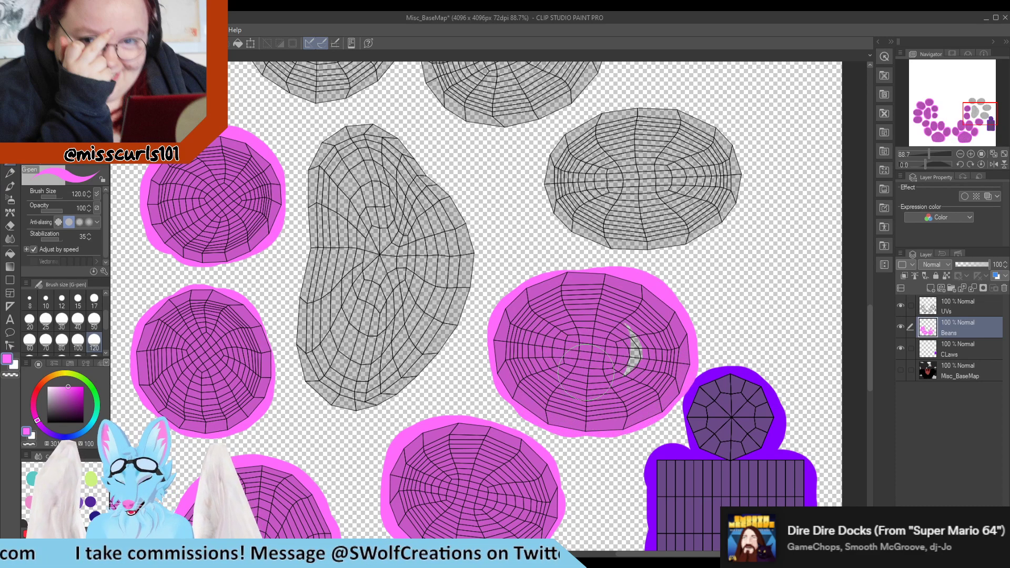
pyautogui.scroll(-6, 520, 304)
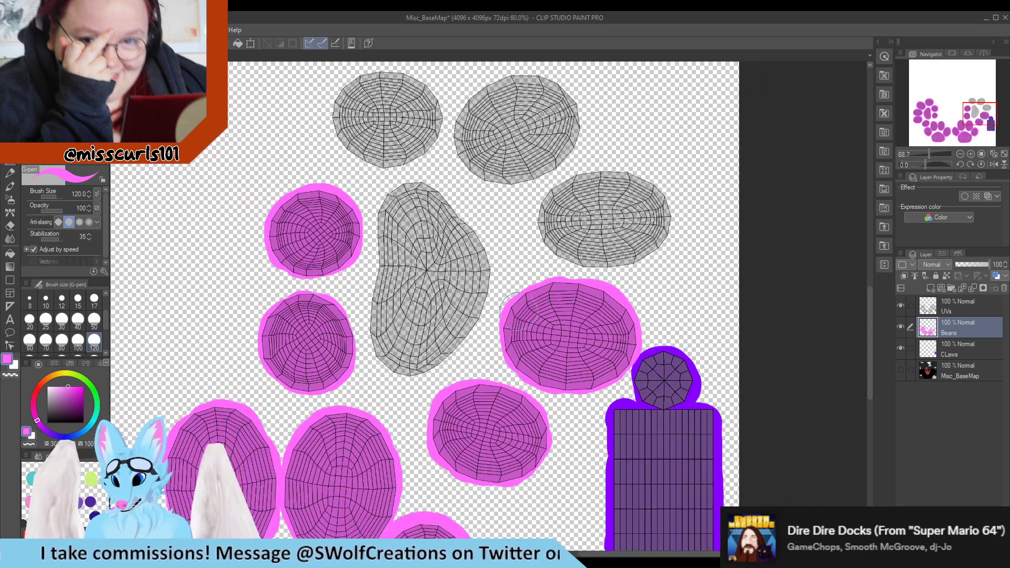
pyautogui.scroll(7, 558, 218)
pyautogui.moveTo(552, 293)
pyautogui.mouseDown()
pyautogui.moveTo(538, 234)
pyautogui.moveTo(577, 200)
pyautogui.moveTo(644, 192)
pyautogui.moveTo(685, 209)
pyautogui.moveTo(707, 258)
pyautogui.moveTo(693, 291)
pyautogui.moveTo(641, 308)
pyautogui.moveTo(583, 308)
pyautogui.moveTo(568, 258)
pyautogui.moveTo(654, 252)
pyautogui.mouseUp()
pyautogui.scroll(-5, 662, 322)
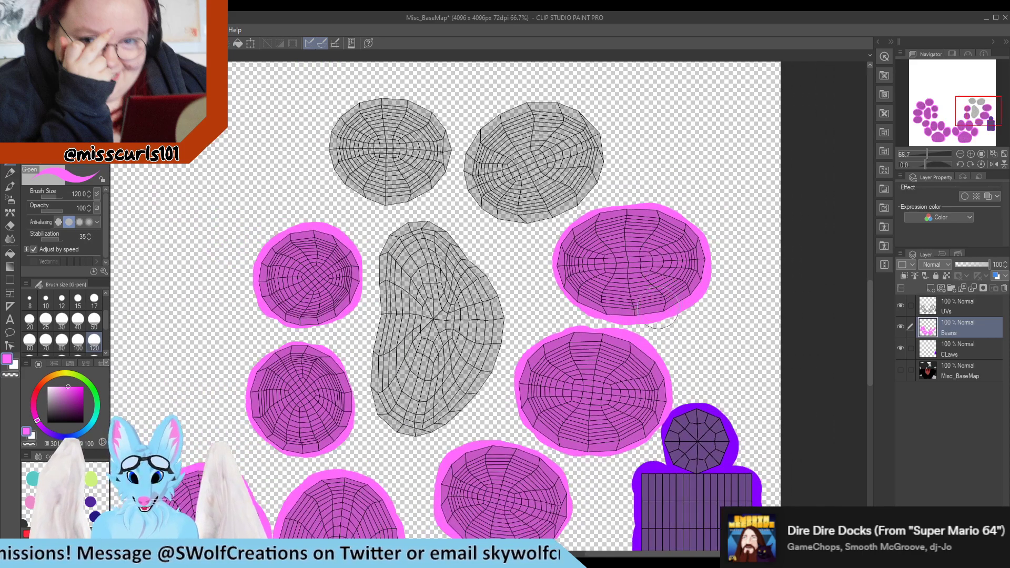
# Paint the two topmost toe beans of the upper-right paw pink, including their centres.
pyautogui.scroll(5, 540, 199)
pyautogui.moveTo(527, 253)
pyautogui.mouseDown()
pyautogui.moveTo(502, 210)
pyautogui.moveTo(536, 157)
pyautogui.moveTo(600, 123)
pyautogui.moveTo(674, 152)
pyautogui.moveTo(676, 215)
pyautogui.moveTo(597, 263)
pyautogui.moveTo(556, 264)
pyautogui.mouseUp()
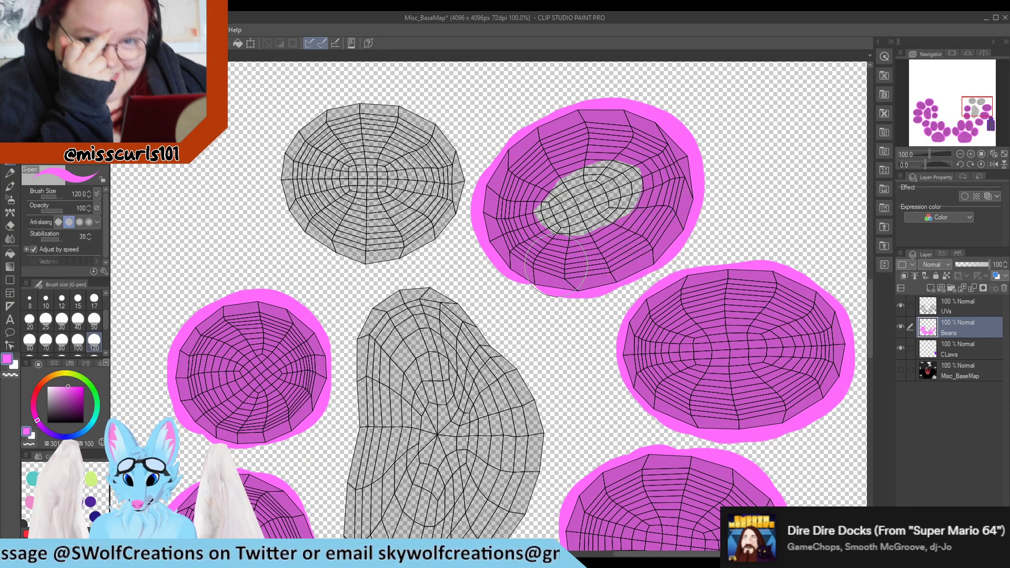
pyautogui.moveTo(535, 232)
pyautogui.mouseDown()
pyautogui.moveTo(579, 179)
pyautogui.moveTo(618, 167)
pyautogui.mouseUp()
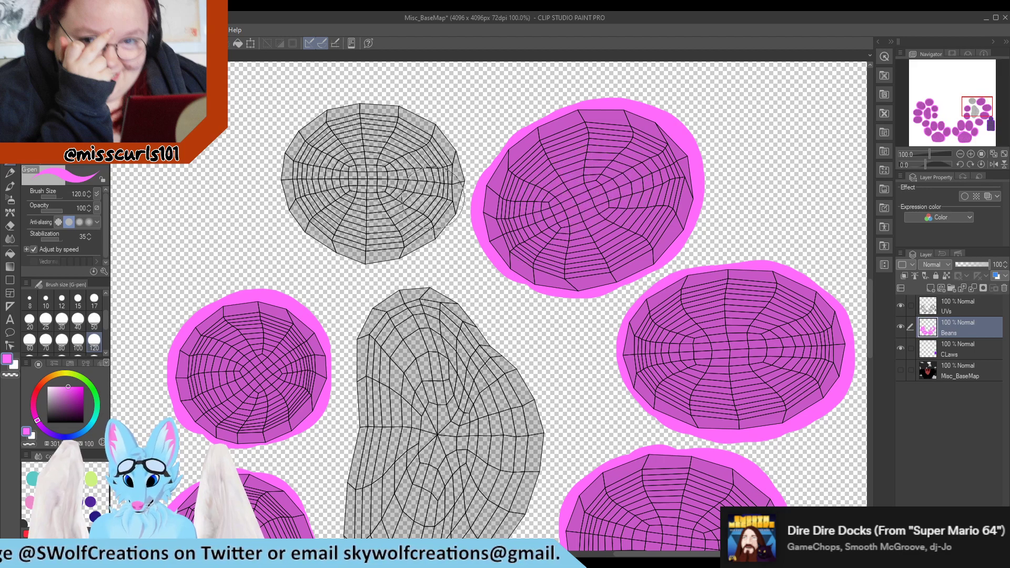
pyautogui.moveTo(375, 239)
pyautogui.mouseDown()
pyautogui.moveTo(336, 223)
pyautogui.moveTo(306, 189)
pyautogui.moveTo(314, 143)
pyautogui.moveTo(353, 126)
pyautogui.moveTo(413, 134)
pyautogui.moveTo(437, 158)
pyautogui.moveTo(438, 195)
pyautogui.moveTo(410, 226)
pyautogui.moveTo(365, 177)
pyautogui.mouseUp()
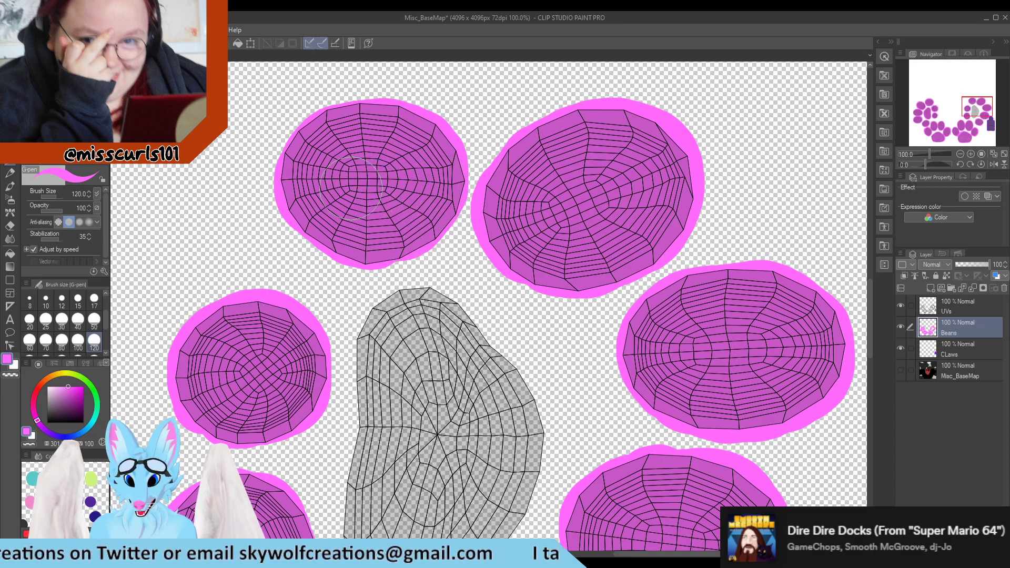
# Fill the kidney-shaped main pad of the upper-right paw with pink on Beans.
pyautogui.scroll(-2, 350, 188)
pyautogui.scroll(3, 411, 216)
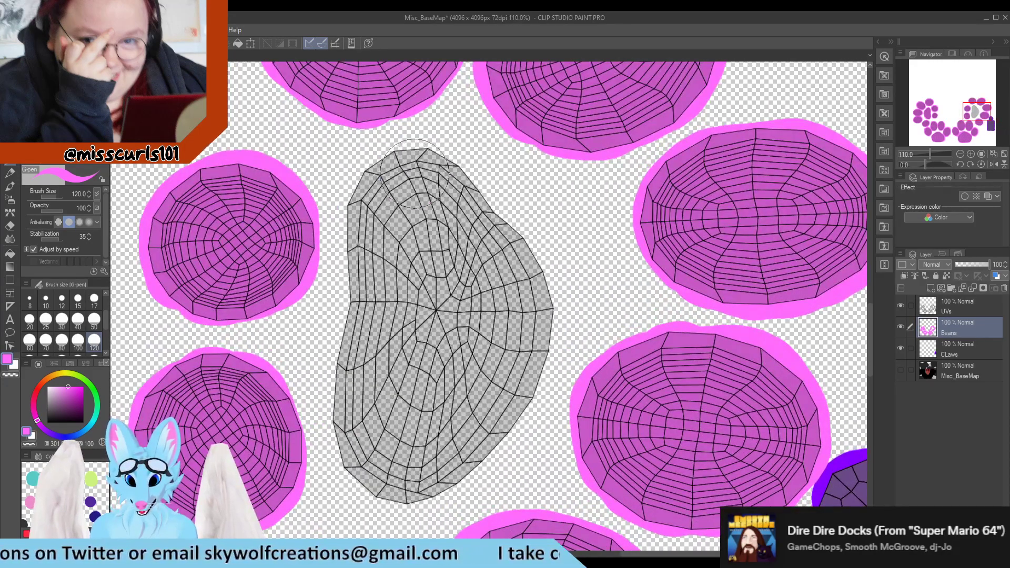
pyautogui.moveTo(414, 173)
pyautogui.mouseDown()
pyautogui.moveTo(381, 193)
pyautogui.moveTo(364, 248)
pyautogui.moveTo(356, 432)
pyautogui.moveTo(393, 474)
pyautogui.moveTo(466, 453)
pyautogui.moveTo(522, 342)
pyautogui.moveTo(525, 287)
pyautogui.moveTo(452, 187)
pyautogui.moveTo(421, 273)
pyautogui.moveTo(412, 426)
pyautogui.moveTo(468, 294)
pyautogui.moveTo(431, 320)
pyautogui.mouseUp()
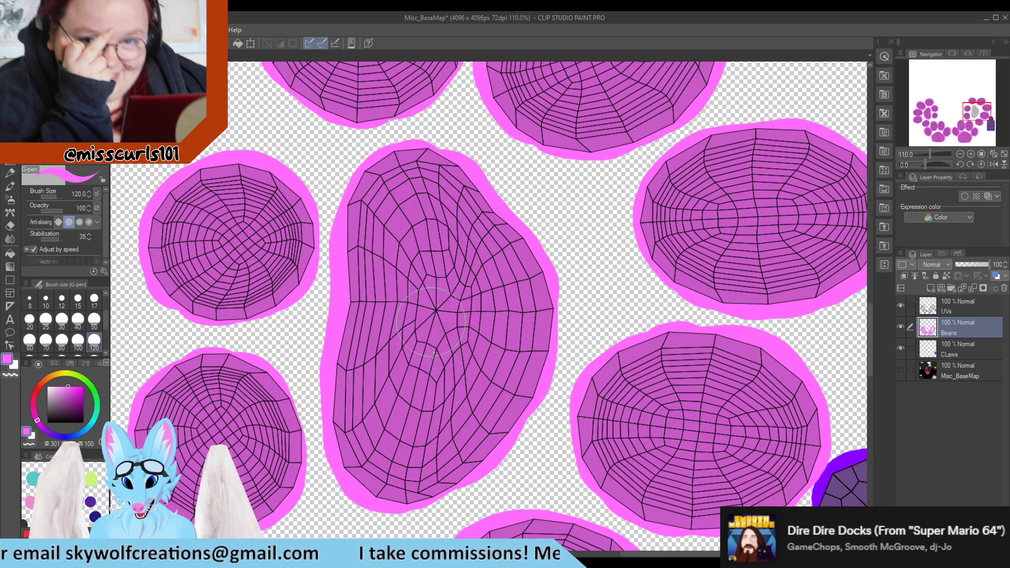
# Erase the excess pink where the outer bean meets the purple claw shape with the size 17 hard eraser, and return to the G-pen.
pyautogui.scroll(-4, 431, 321)
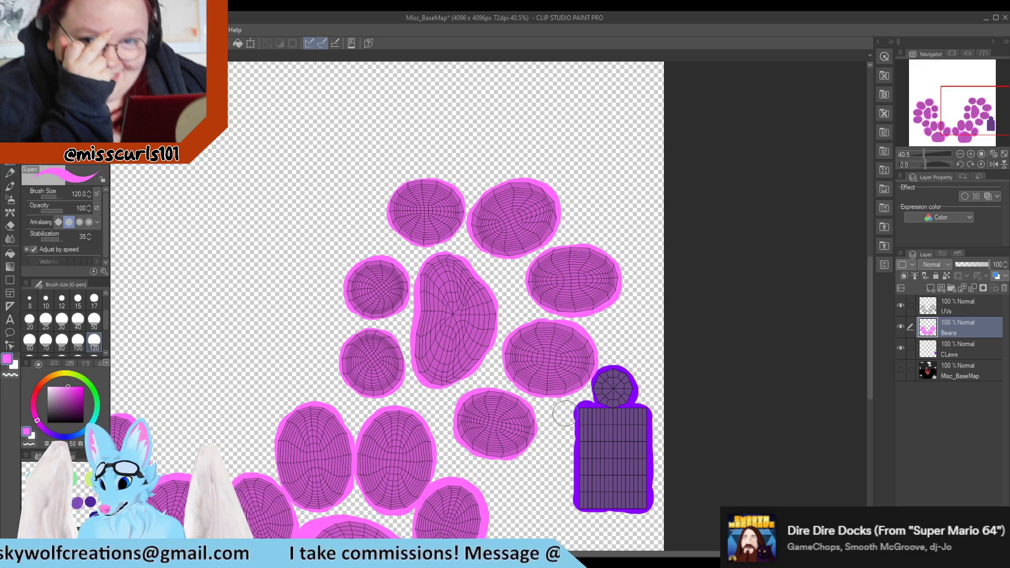
pyautogui.scroll(-1, 487, 360)
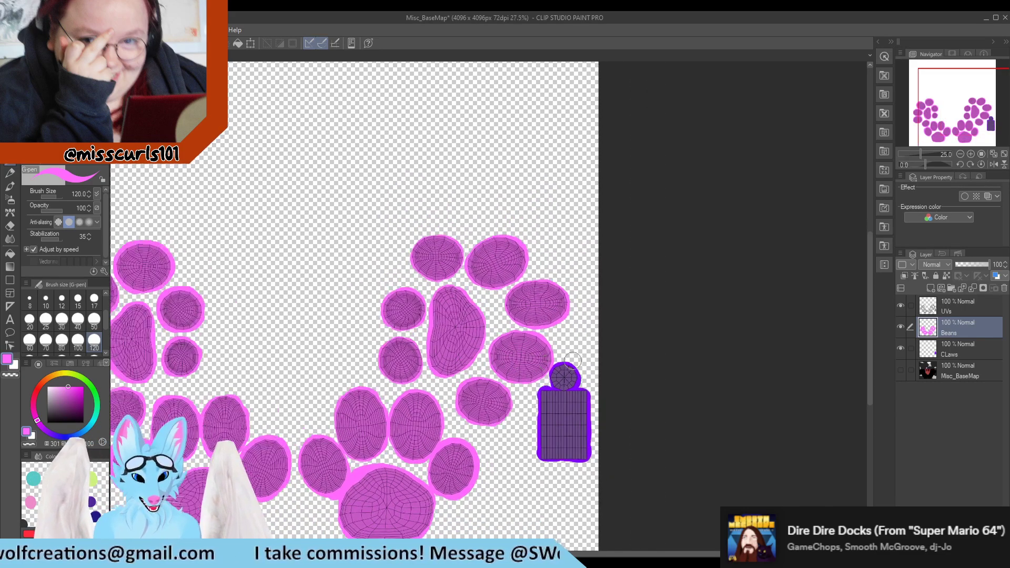
pyautogui.scroll(6, 487, 360)
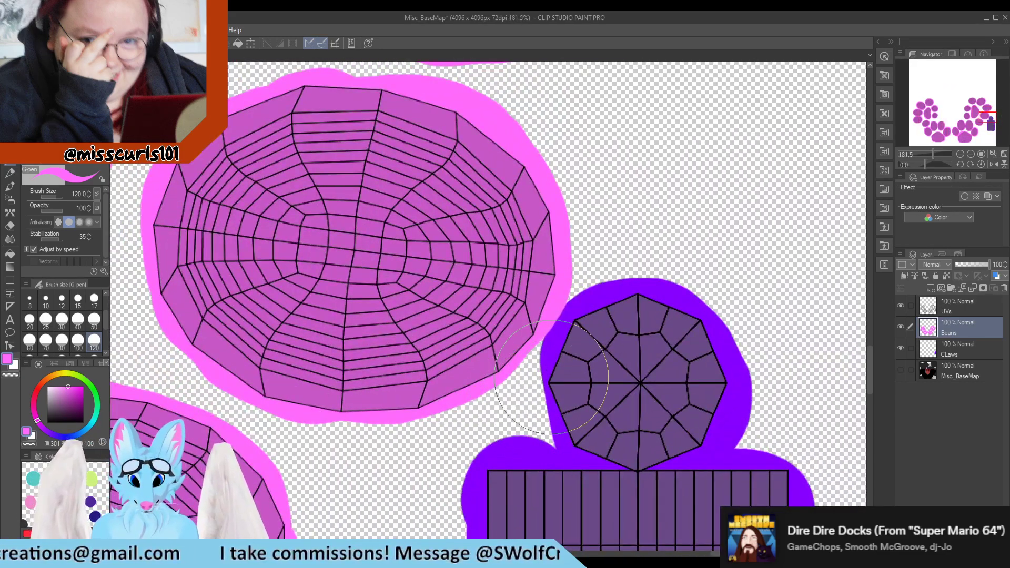
pyautogui.press('e')
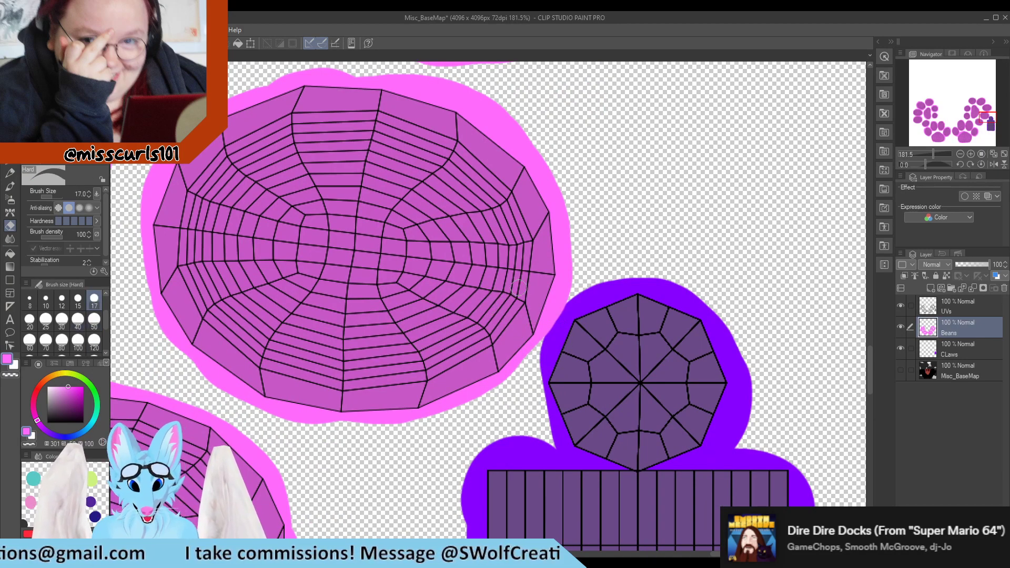
pyautogui.moveTo(554, 333)
pyautogui.mouseDown()
pyautogui.moveTo(542, 368)
pyautogui.moveTo(566, 292)
pyautogui.moveTo(568, 221)
pyautogui.moveTo(535, 148)
pyautogui.moveTo(487, 106)
pyautogui.moveTo(529, 119)
pyautogui.moveTo(400, 74)
pyautogui.moveTo(286, 68)
pyautogui.moveTo(366, 68)
pyautogui.mouseUp()
pyautogui.press('p')
pyautogui.scroll(-10, 414, 231)
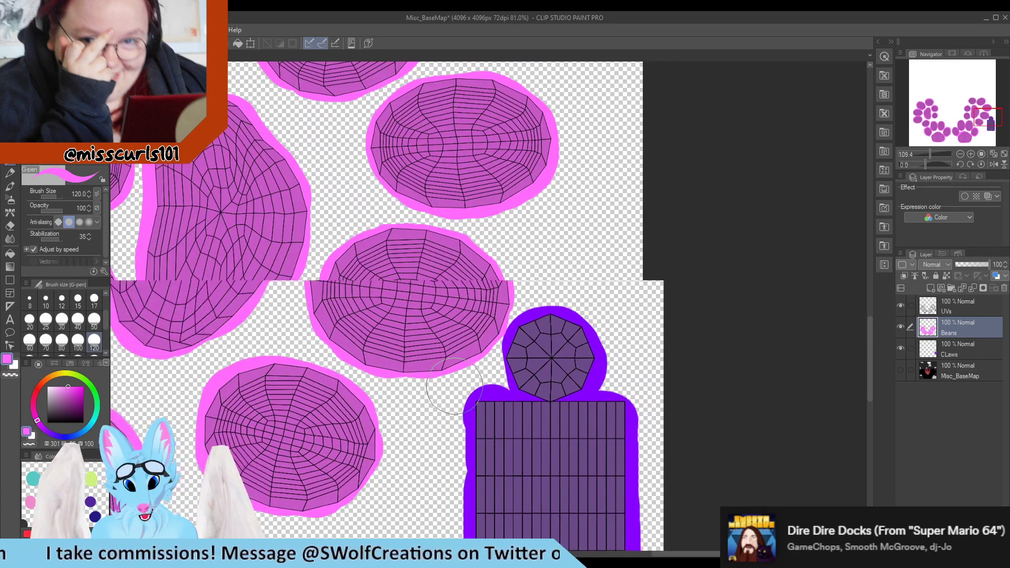
pyautogui.scroll(4, 536, 412)
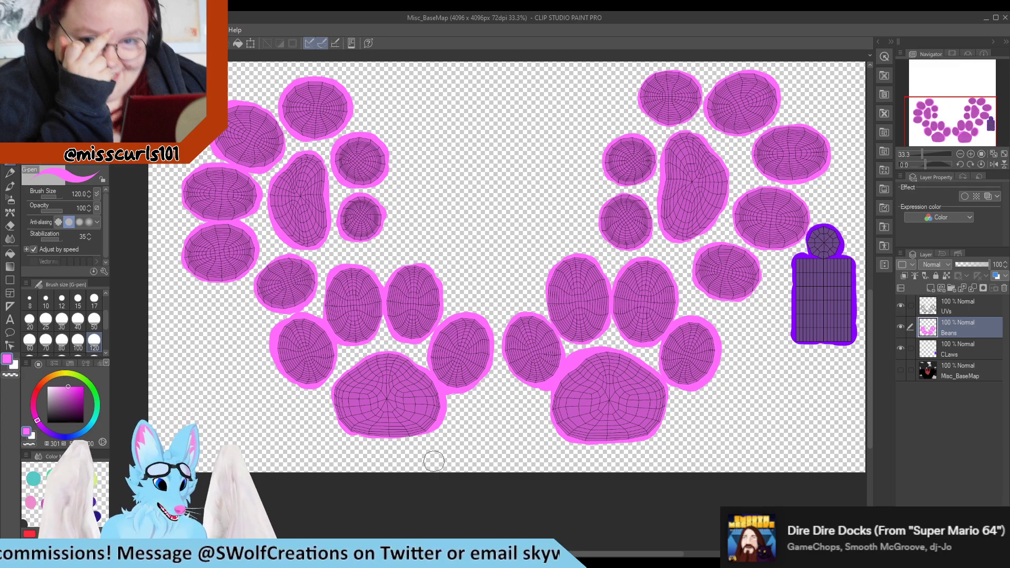
pyautogui.scroll(-1, 419, 491)
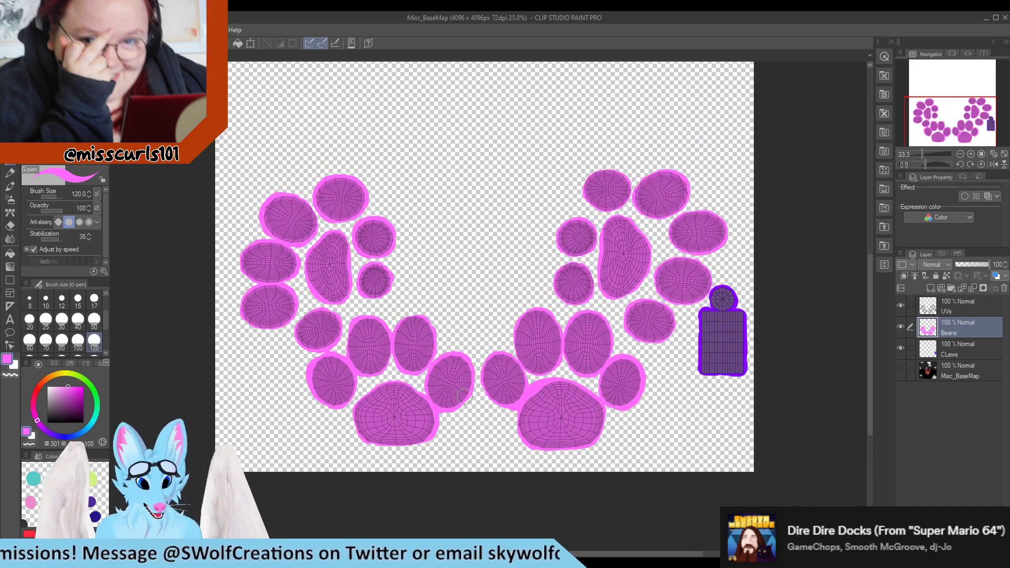
pyautogui.scroll(1, 644, 157)
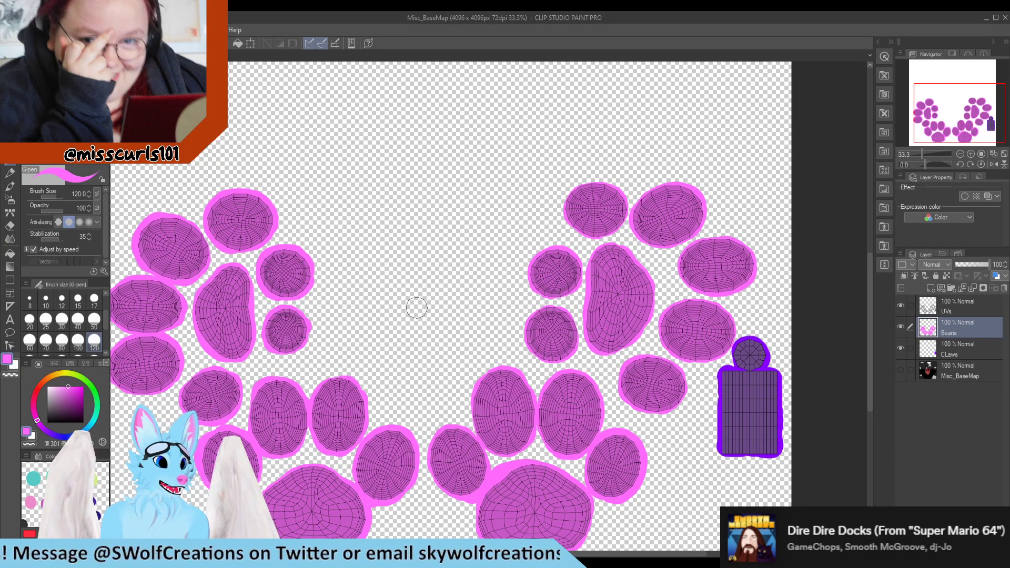
pyautogui.scroll(-1, 555, 347)
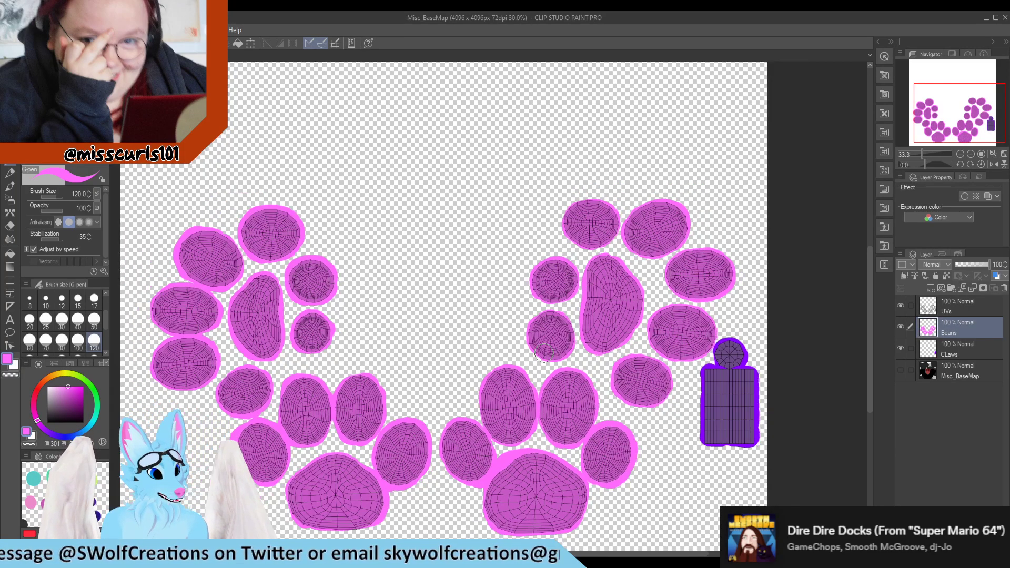
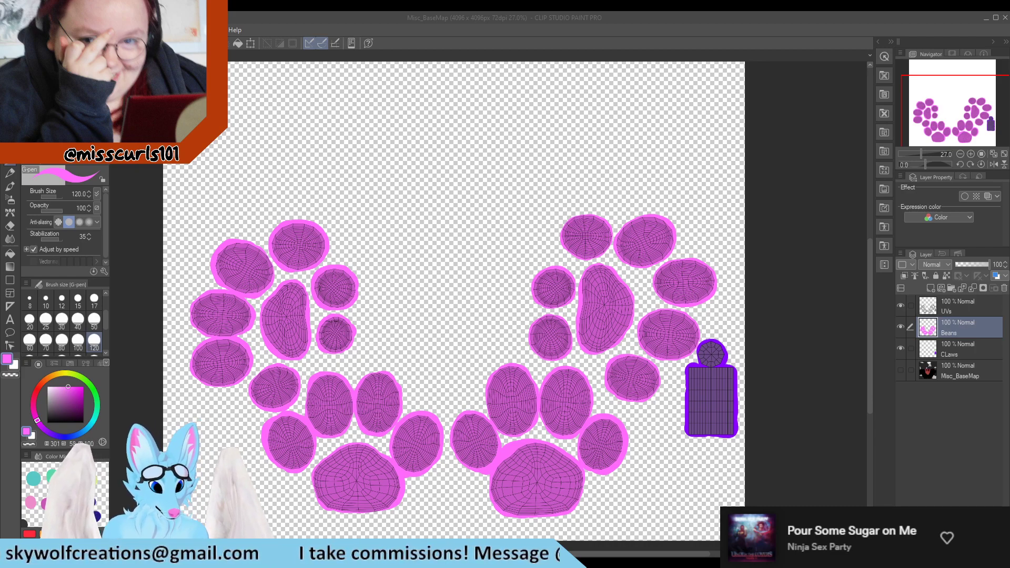
pyautogui.scroll(-4, 694, 442)
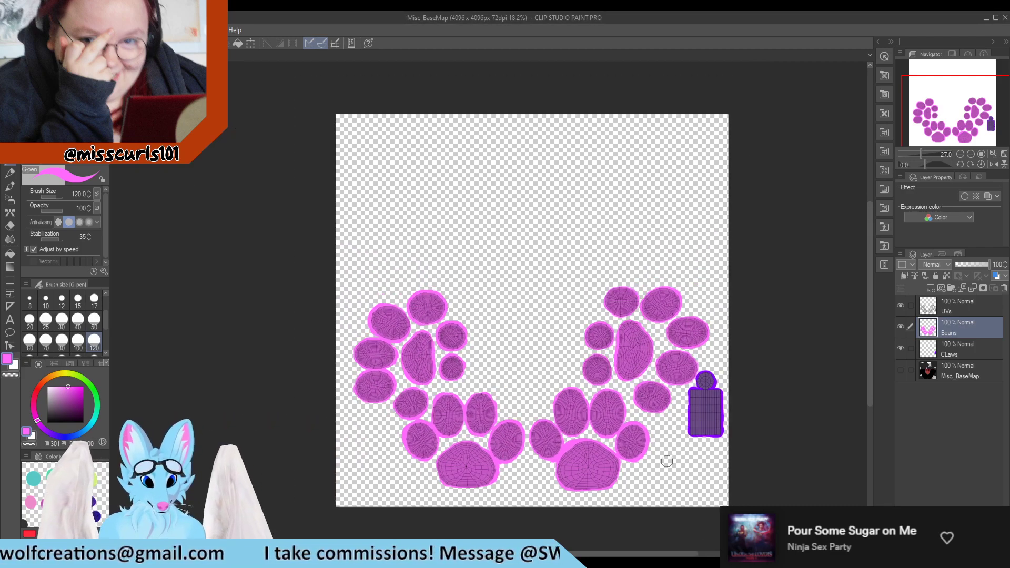
# Open Whiskers.png and select the rectangular area around both whisker wireframes along the canvas's upper edge for copying.
pyautogui.scroll(3, 670, 245)
pyautogui.moveTo(0, 324); pyautogui.dragTo(184, 291)
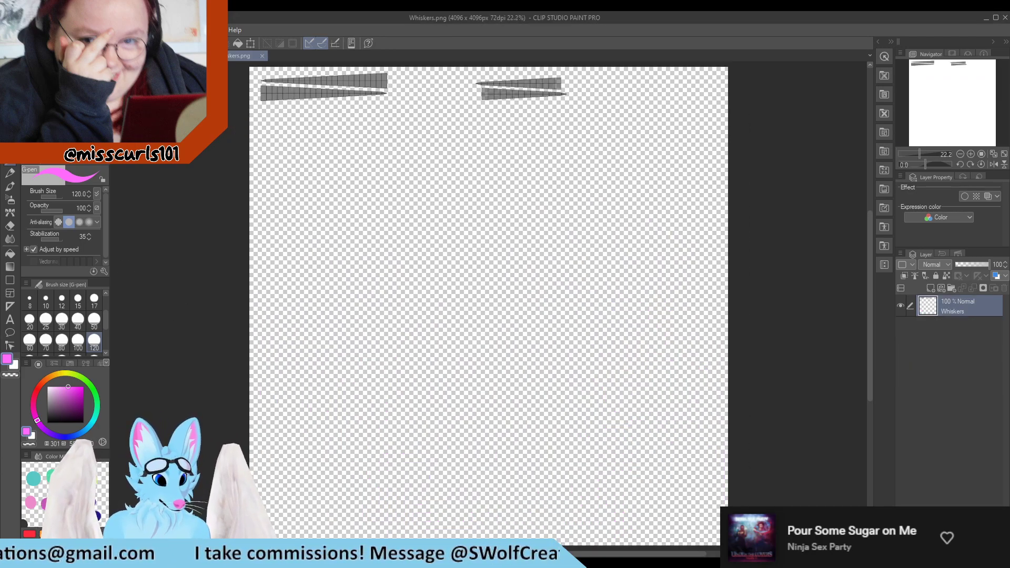
pyautogui.press('m')
pyautogui.moveTo(648, 158); pyautogui.dragTo(181, 233)
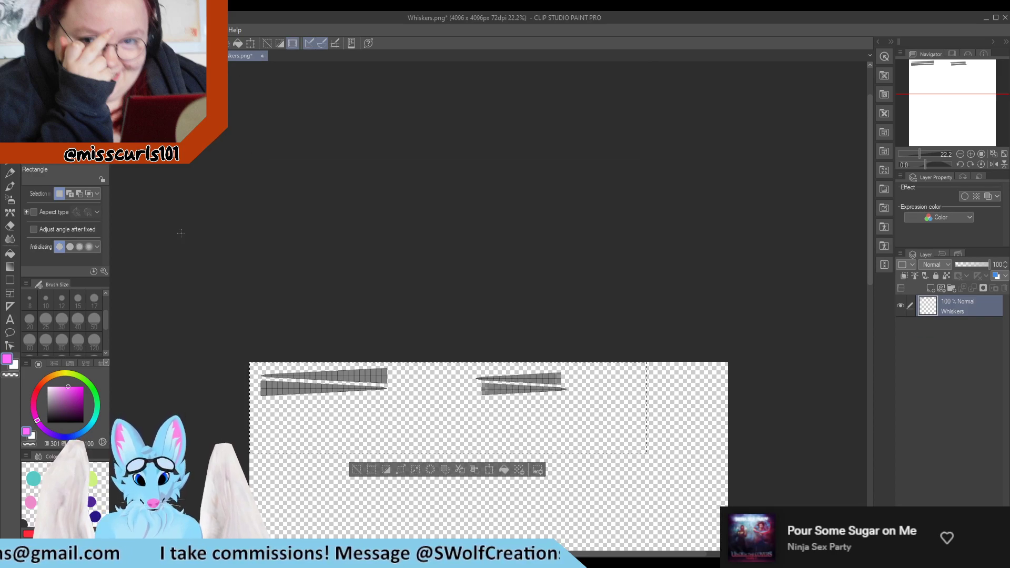
# Switch to BEans.png, clear its selection and paste the copied whisker wireframes above the paw wireframes.
pyautogui.click(177, 55)
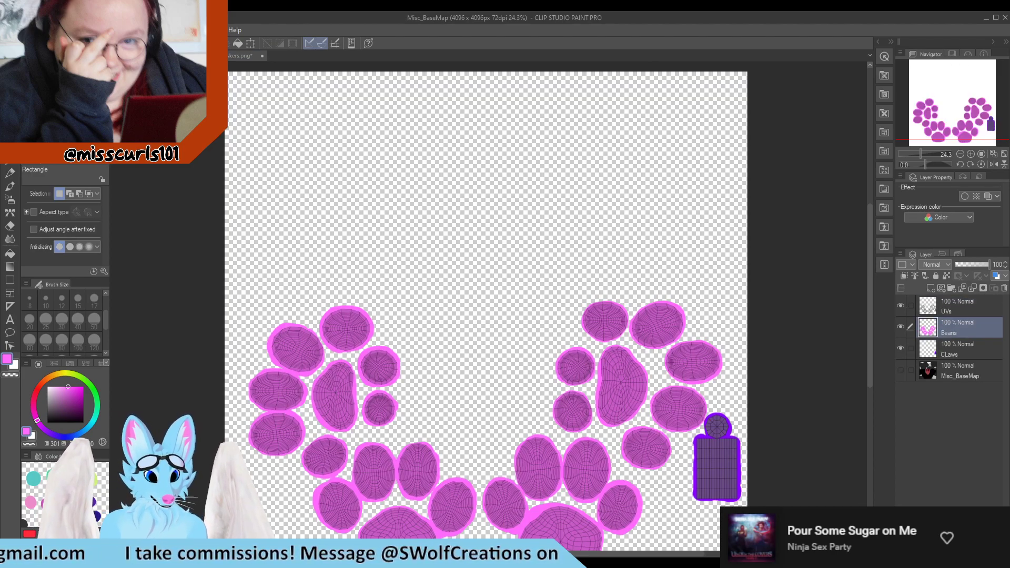
pyautogui.click(184, 56)
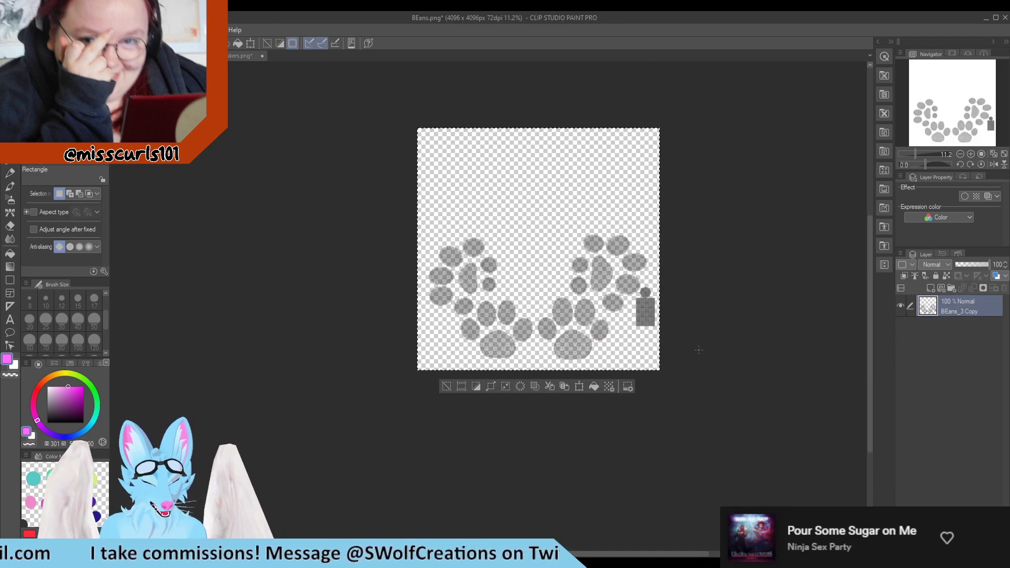
pyautogui.hotkey('ctrl', 'd')
pyautogui.hotkey('ctrl', 'v')
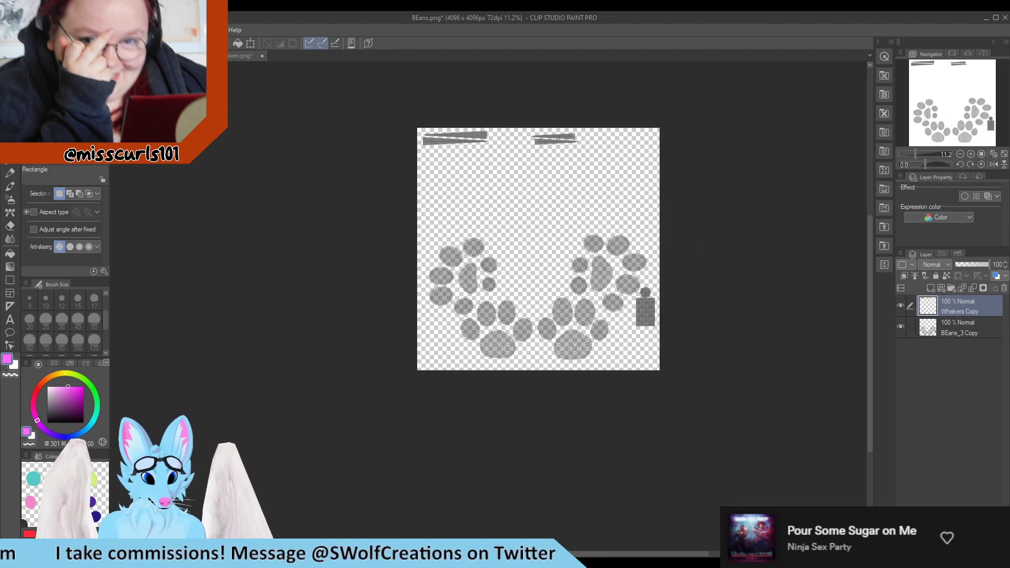
# Paste the whisker wireframes into Misc_BaseMap and save the document.
pyautogui.click(147, 56)
pyautogui.hotkey('ctrl', 'v')
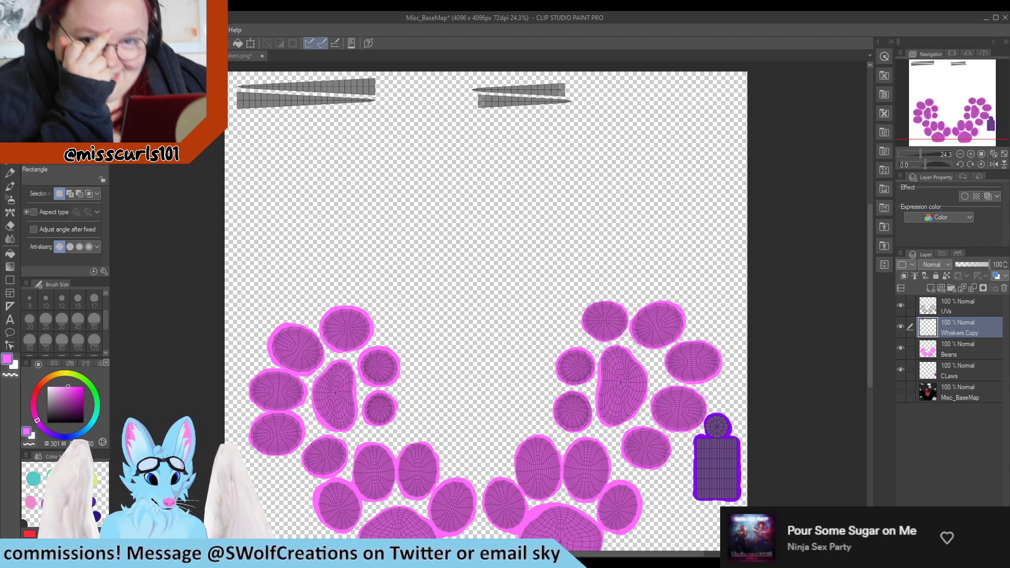
pyautogui.hotkey('ctrl', 's')
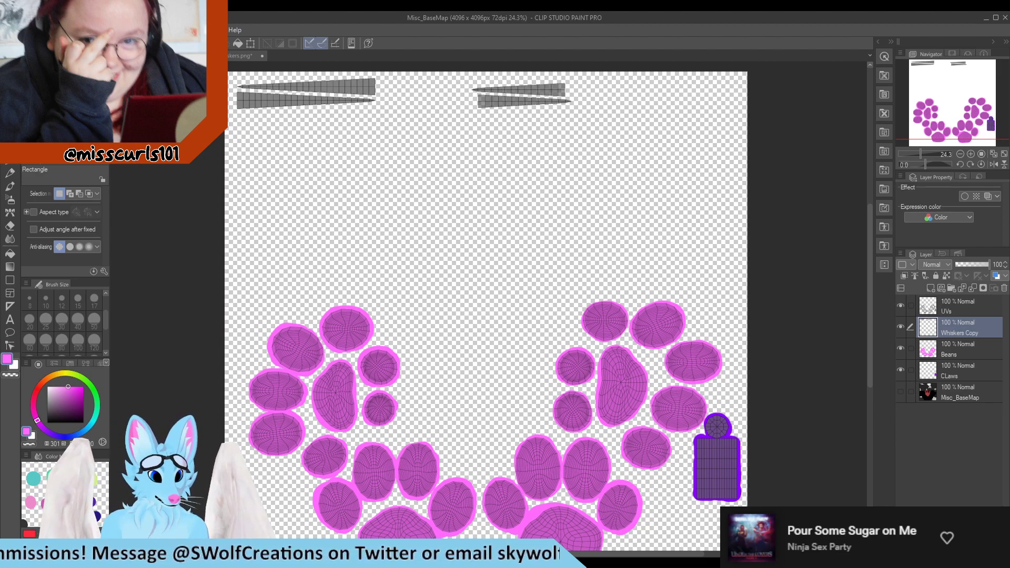
# Hide Beans and CLaws, move the whisker wireframe layer above UVs, and merge it down into UVs.
pyautogui.click(900, 349)
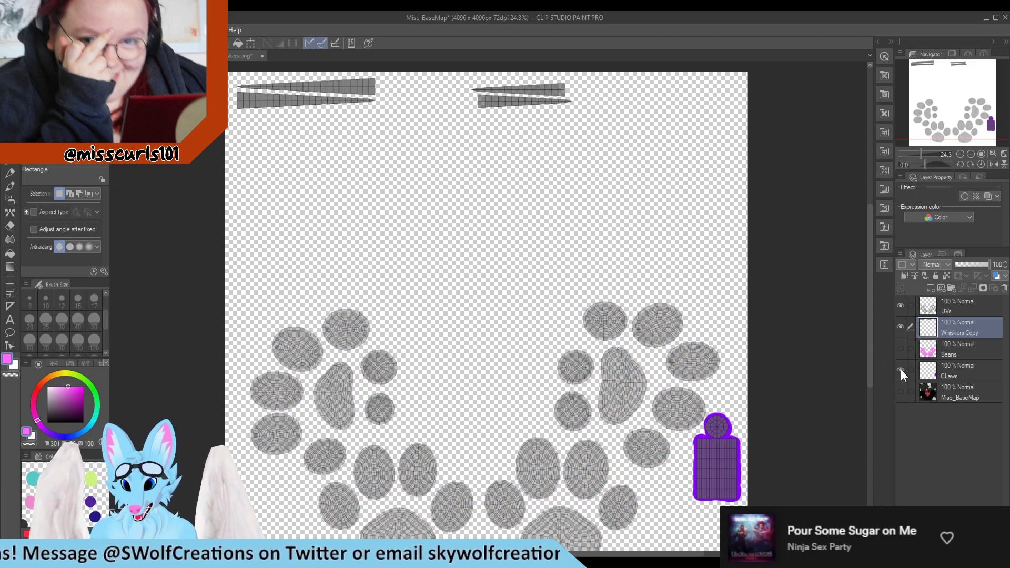
pyautogui.click(900, 370)
pyautogui.moveTo(953, 321); pyautogui.dragTo(952, 297)
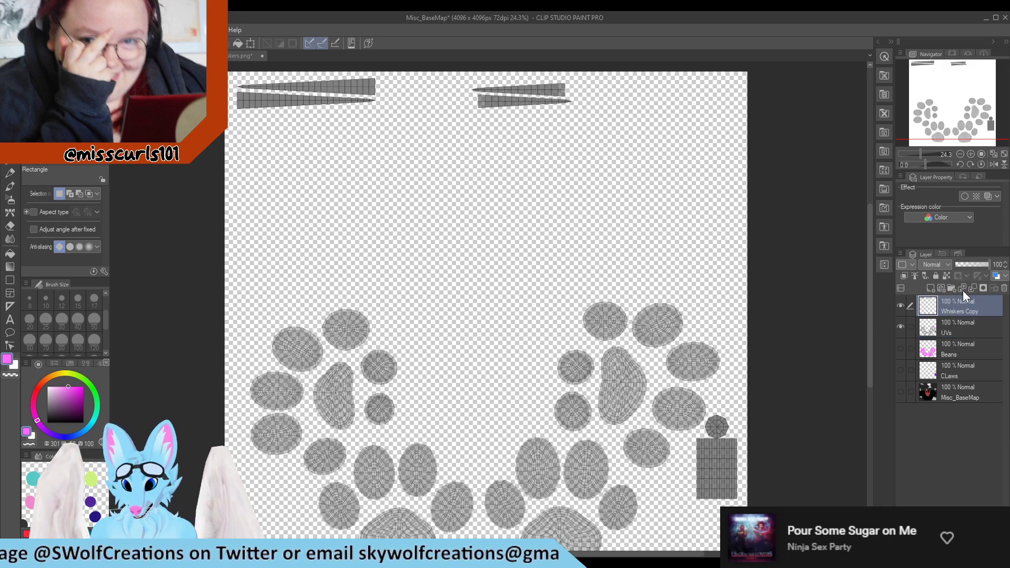
pyautogui.click(962, 289)
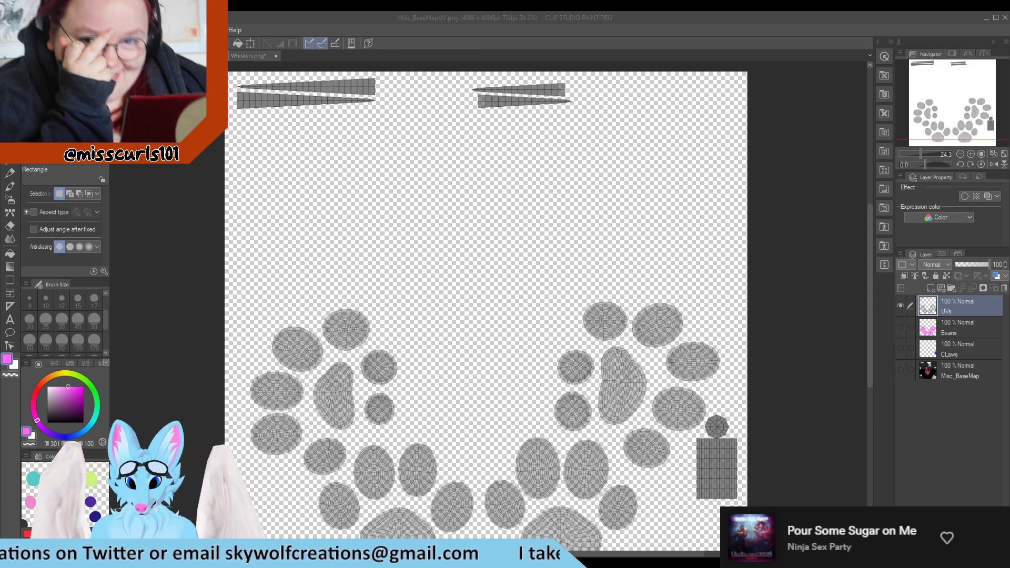
# Show the Misc_BaseMap layer beneath the UV wireframes.
pyautogui.click(901, 370)
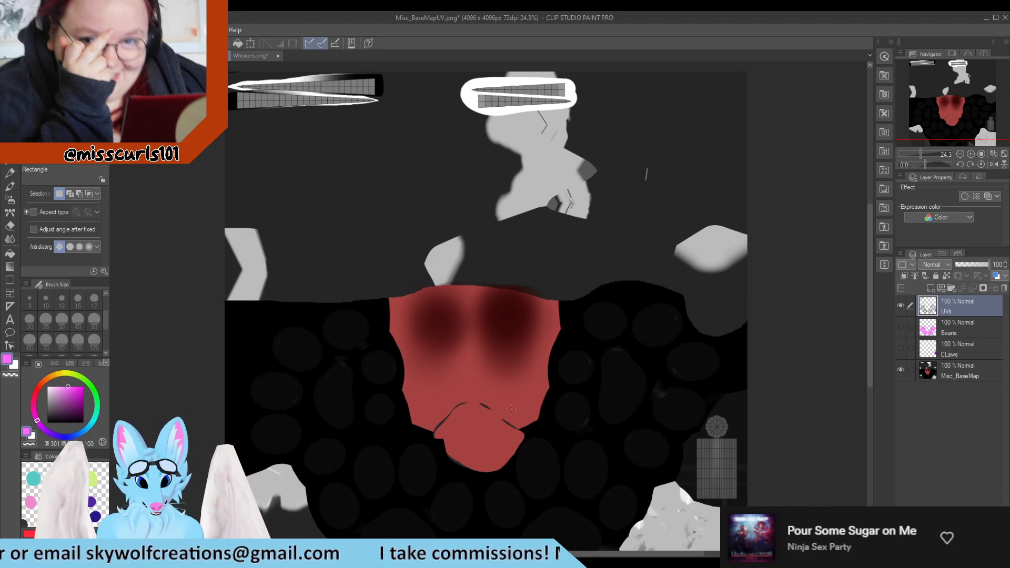
pyautogui.scroll(-1, 472, 488)
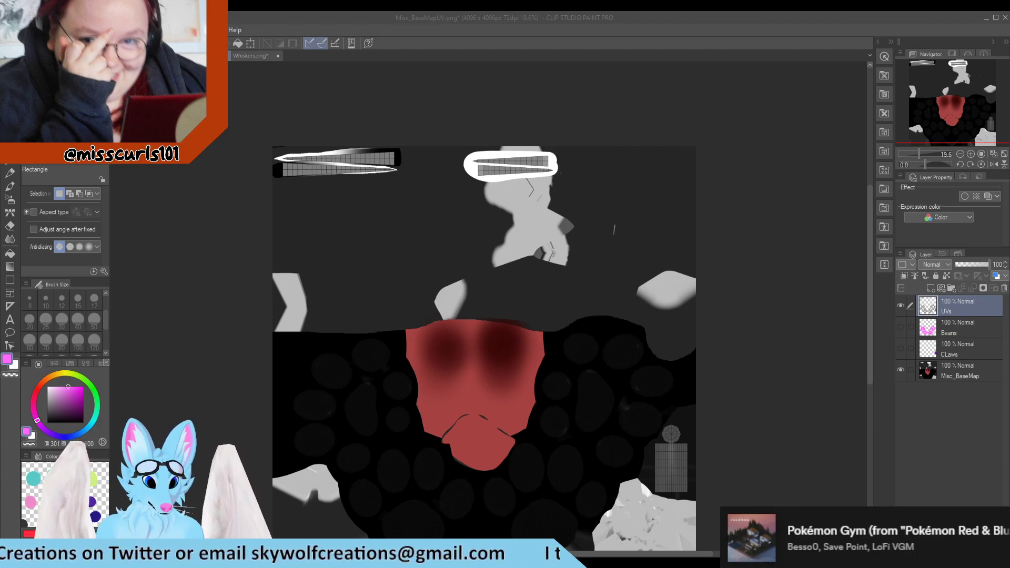
pyautogui.scroll(-1, 315, 155)
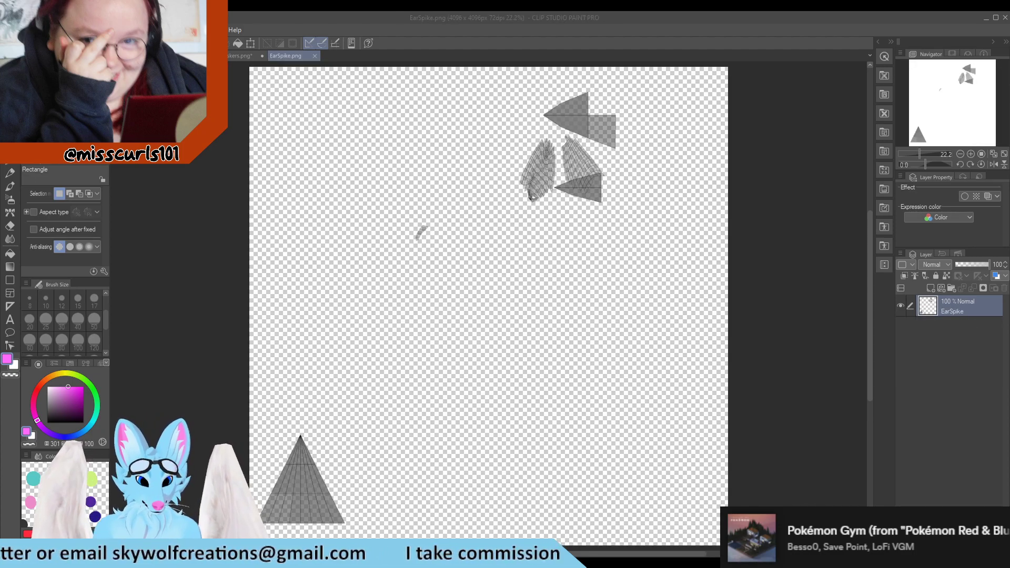
# Select the triangular ear spike wireframe in EarSpike.png for copying, and clear the selection in Whiskers.png.
pyautogui.click(328, 517)
pyautogui.moveTo(401, 398); pyautogui.dragTo(247, 529)
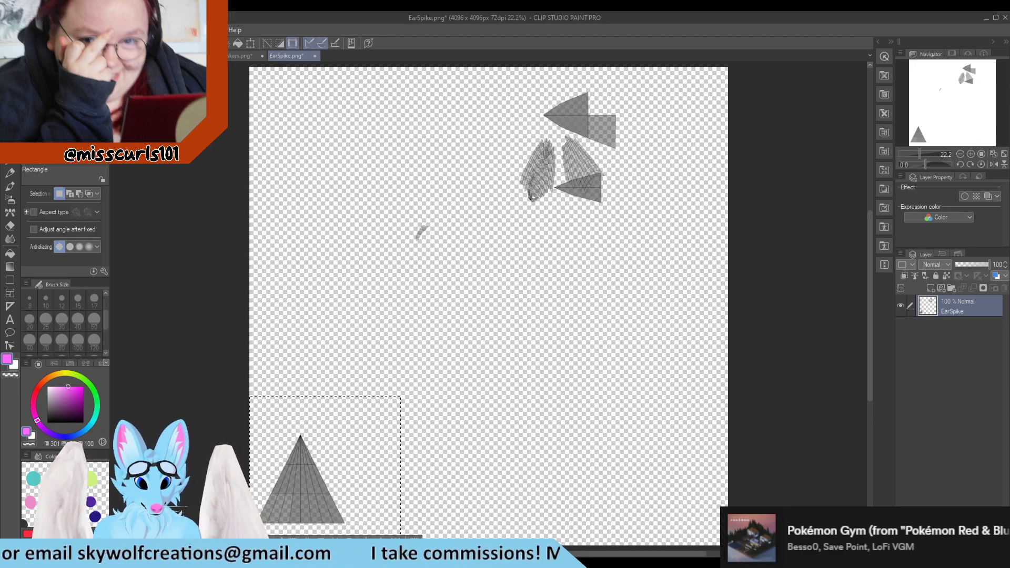
pyautogui.click(229, 57)
pyautogui.scroll(-4, 325, 362)
pyautogui.hotkey('ctrl', 'd')
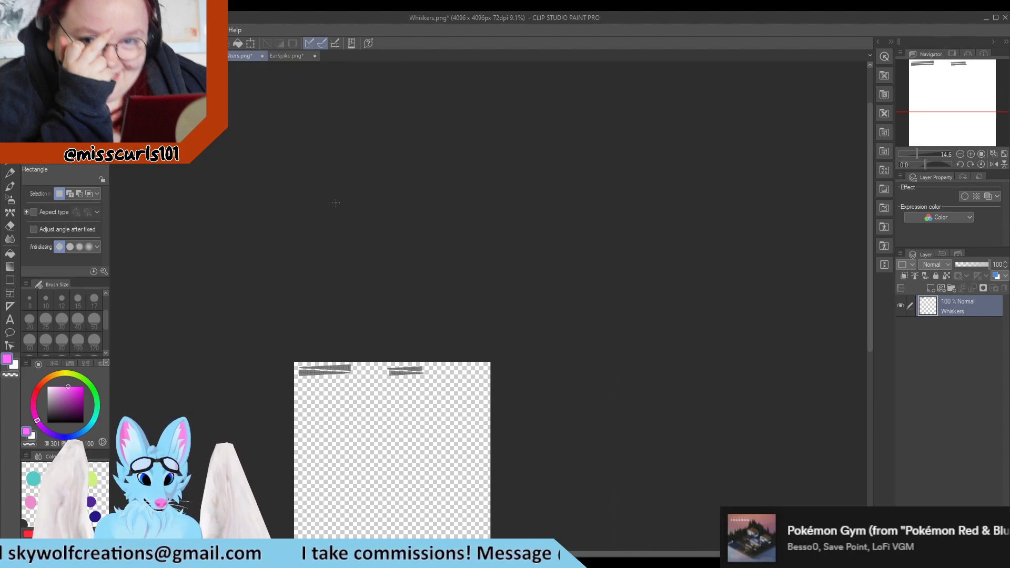
# Close Whiskers.png and EarSpike.png, and paste the ear spike wireframe into Misc_BaseMapUV.png.
pyautogui.click(269, 56)
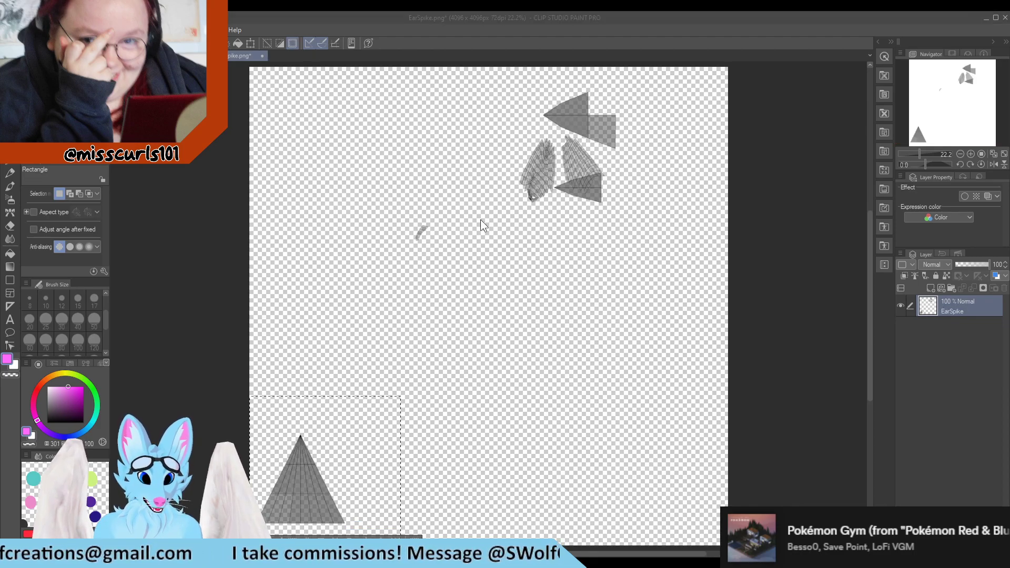
pyautogui.click(525, 216)
pyautogui.hotkey('ctrl', 'v')
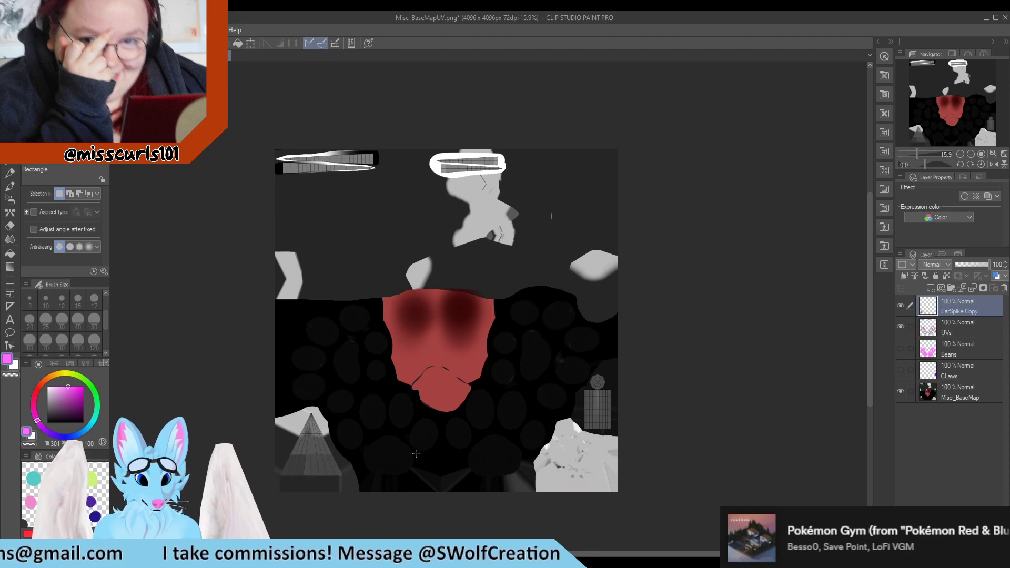
# Add a layer named Ear Spikes above CLaws and cover the triangular ear spike with teal using the size 120 G-pen.
pyautogui.scroll(5, 376, 512)
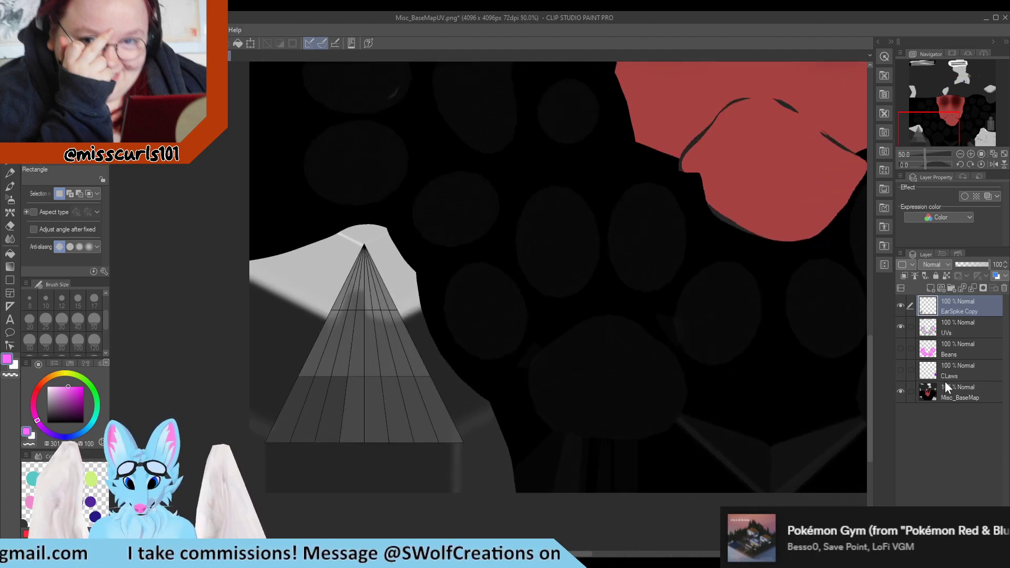
pyautogui.click(964, 370)
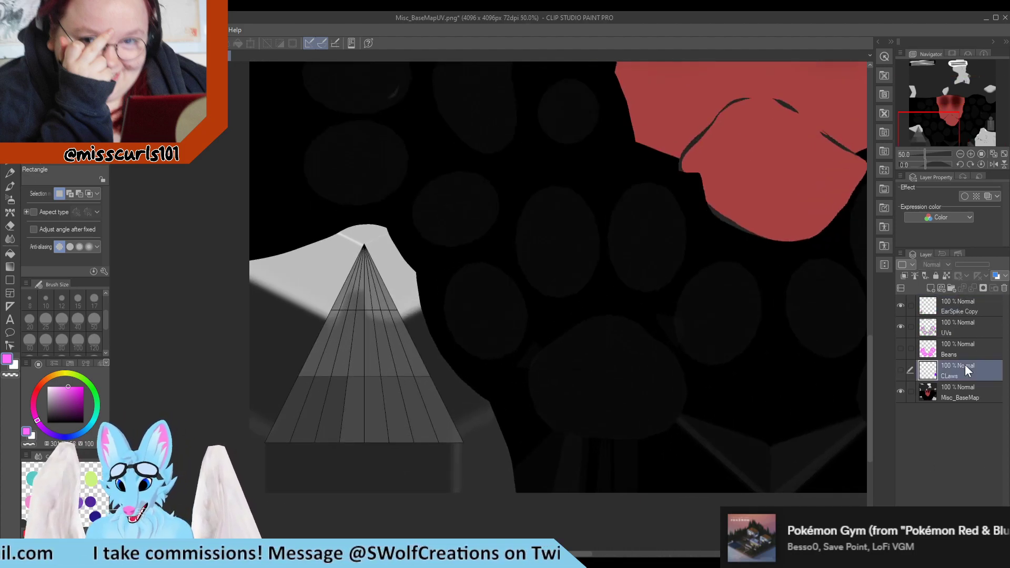
pyautogui.click(931, 289)
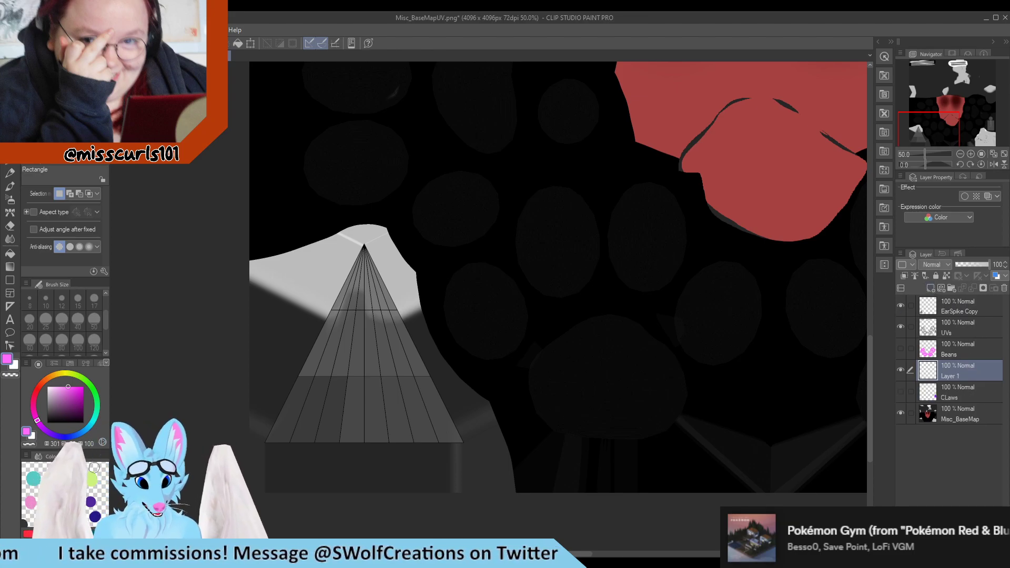
pyautogui.click(35, 478)
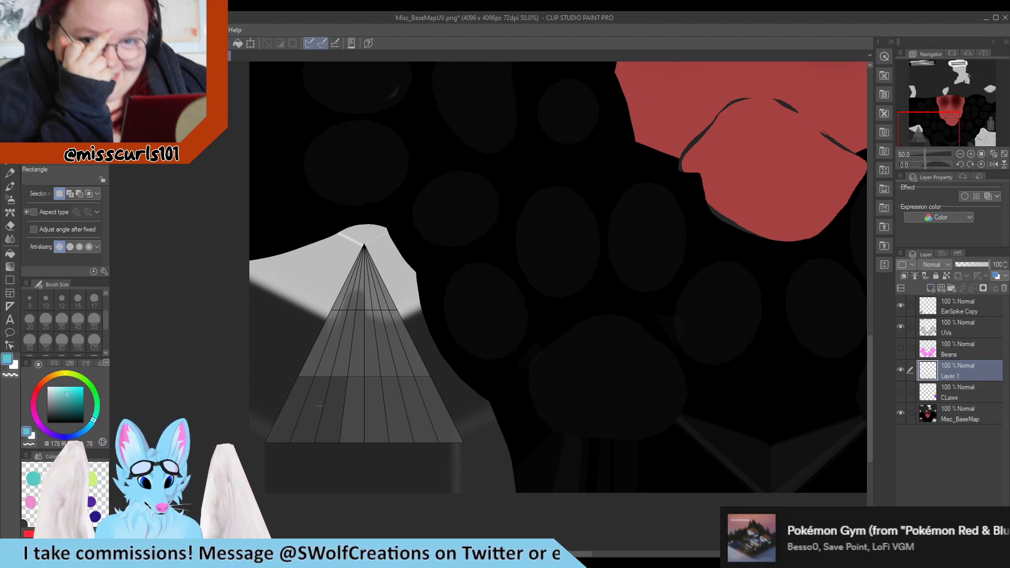
pyautogui.click(10, 173)
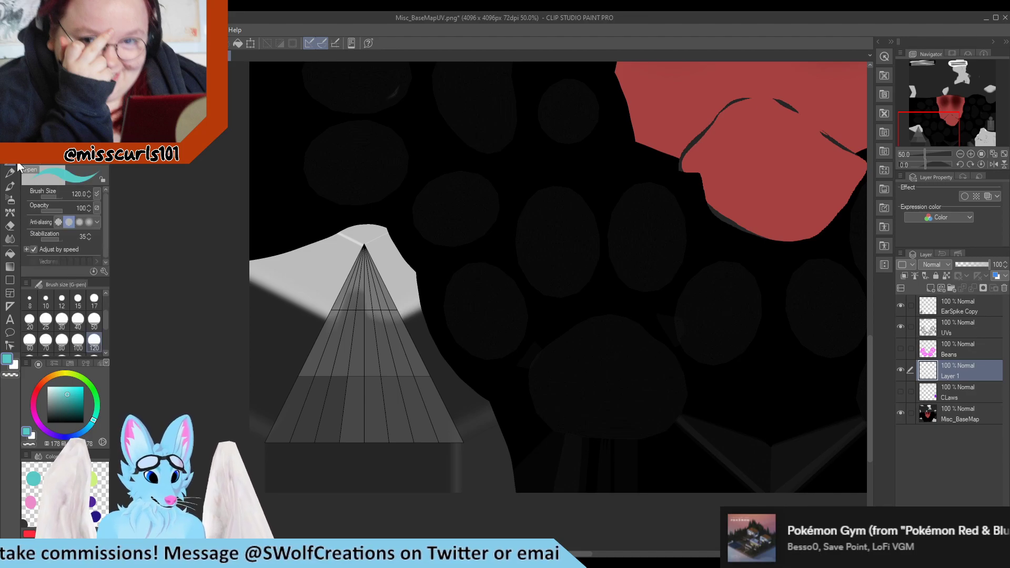
pyautogui.moveTo(331, 419)
pyautogui.mouseDown()
pyautogui.moveTo(271, 434)
pyautogui.moveTo(328, 349)
pyautogui.moveTo(359, 261)
pyautogui.moveTo(374, 251)
pyautogui.moveTo(462, 444)
pyautogui.moveTo(426, 376)
pyautogui.moveTo(361, 434)
pyautogui.moveTo(418, 431)
pyautogui.moveTo(311, 414)
pyautogui.moveTo(366, 304)
pyautogui.moveTo(350, 398)
pyautogui.moveTo(367, 399)
pyautogui.moveTo(397, 354)
pyautogui.mouseUp()
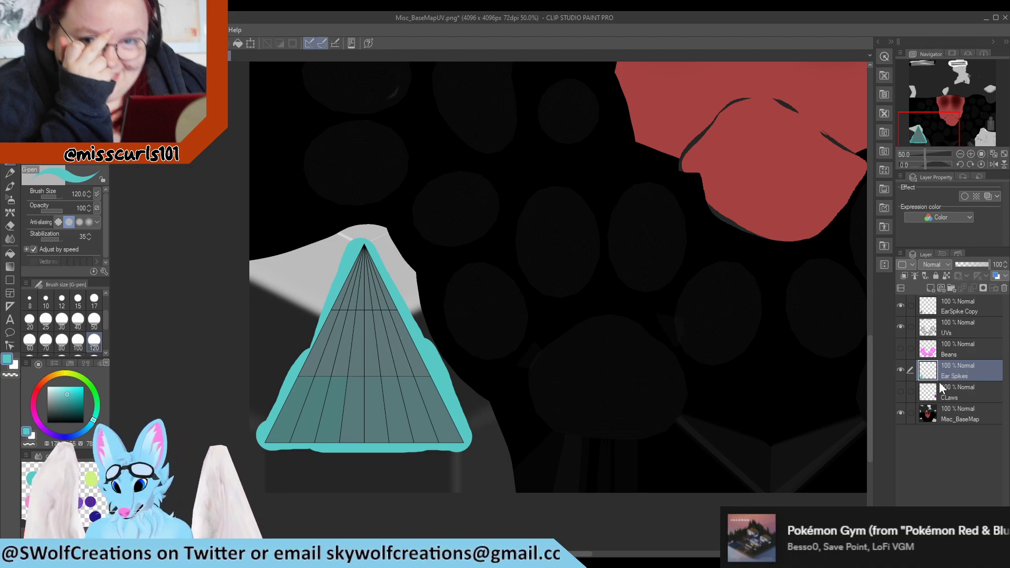
# Merge the EarSpike Copy layer into UVs and save the document as Misc_BaseMapUV.
pyautogui.click(981, 309)
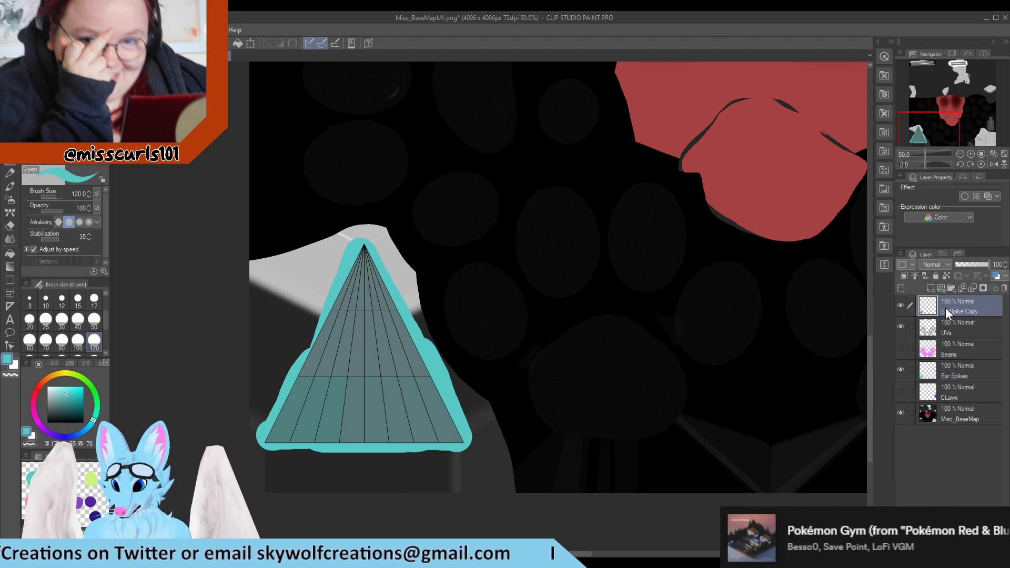
pyautogui.hotkey('ctrl', 'e')
pyautogui.scroll(-8, 583, 386)
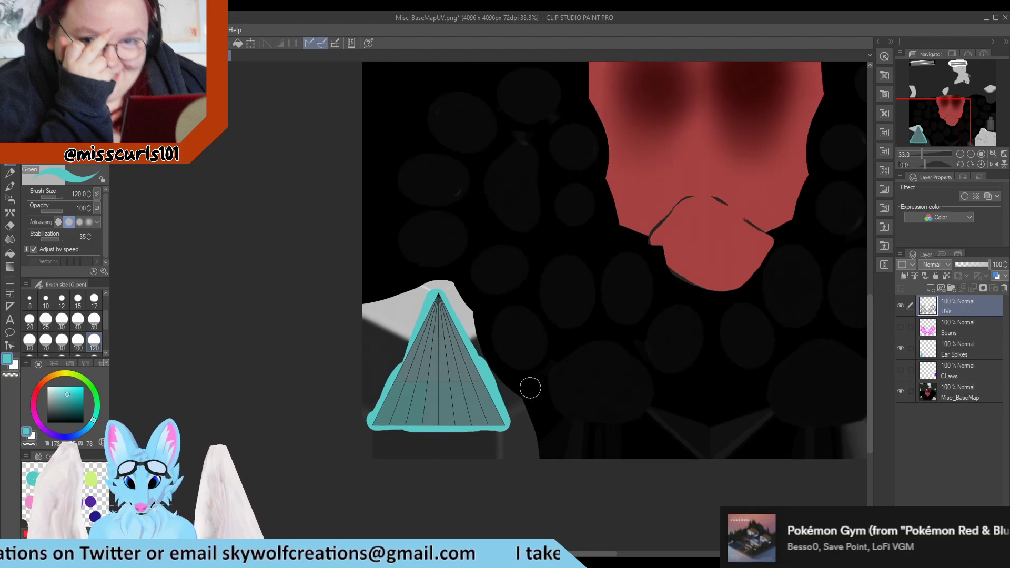
pyautogui.scroll(1, 587, 310)
pyautogui.scroll(2, 628, 325)
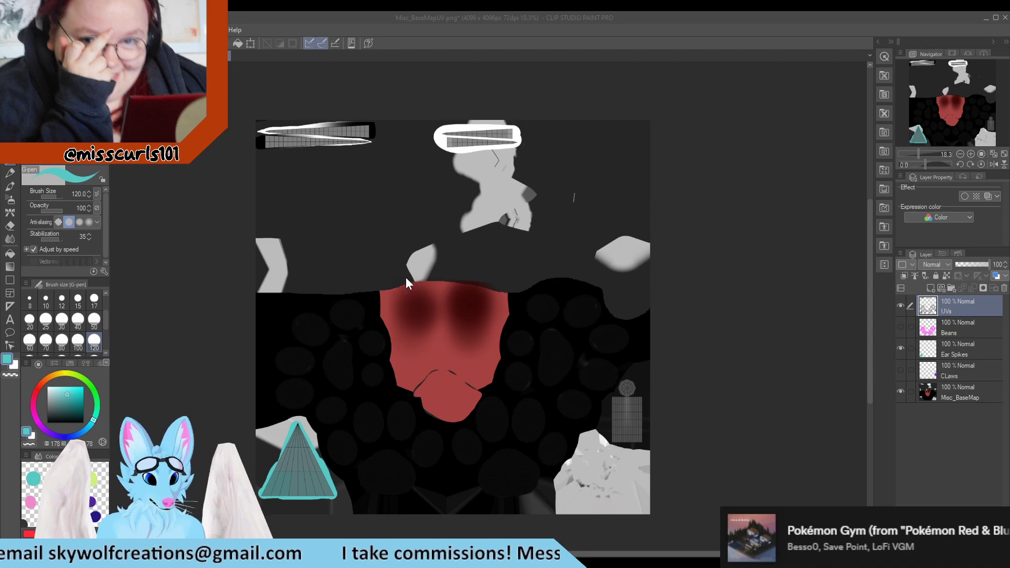
pyautogui.click(479, 277)
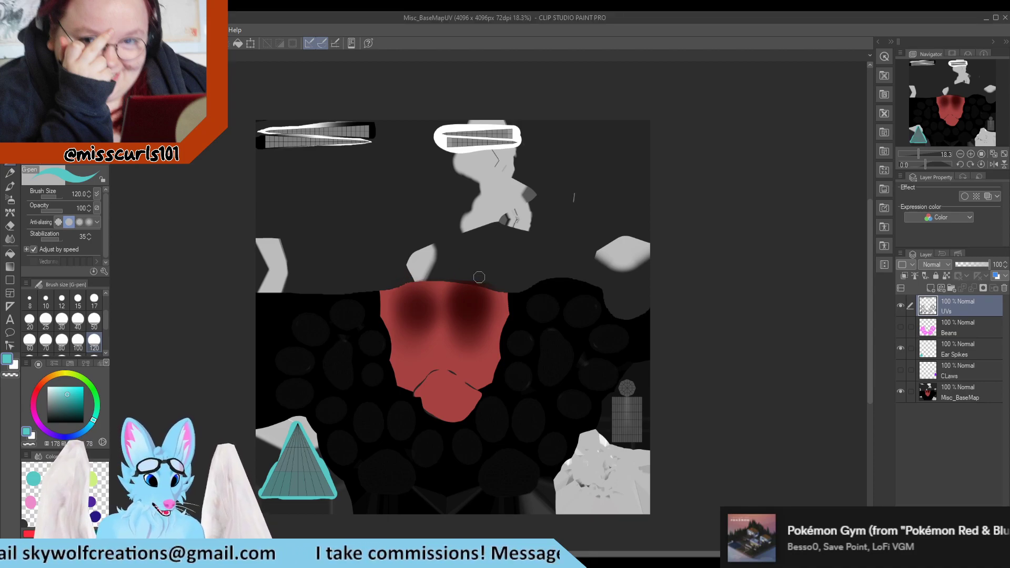
# Show the Beans and CLaws layers again and save the document.
pyautogui.click(901, 327)
pyautogui.click(900, 371)
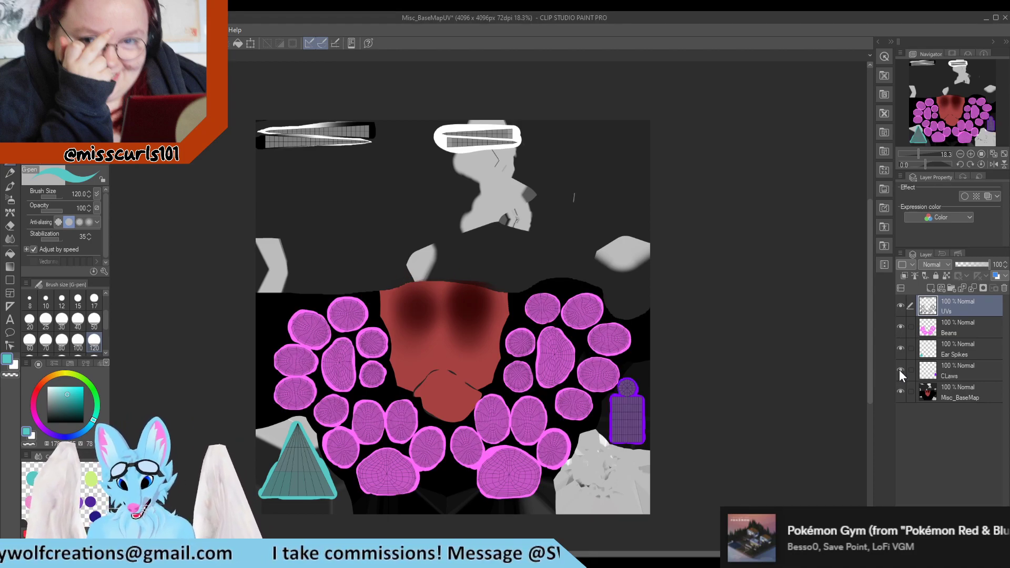
pyautogui.hotkey('ctrl', 's')
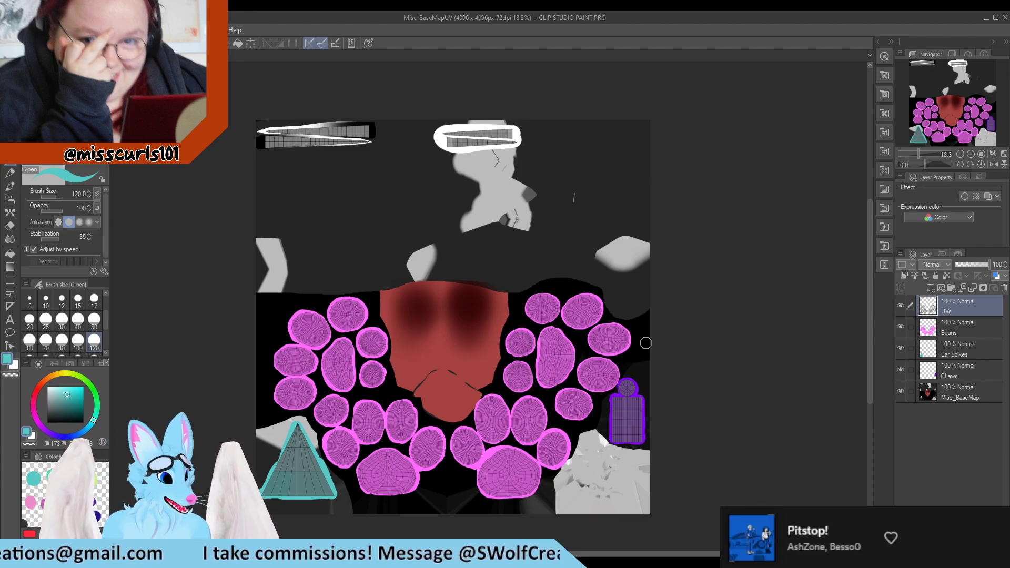
pyautogui.scroll(-1, 564, 395)
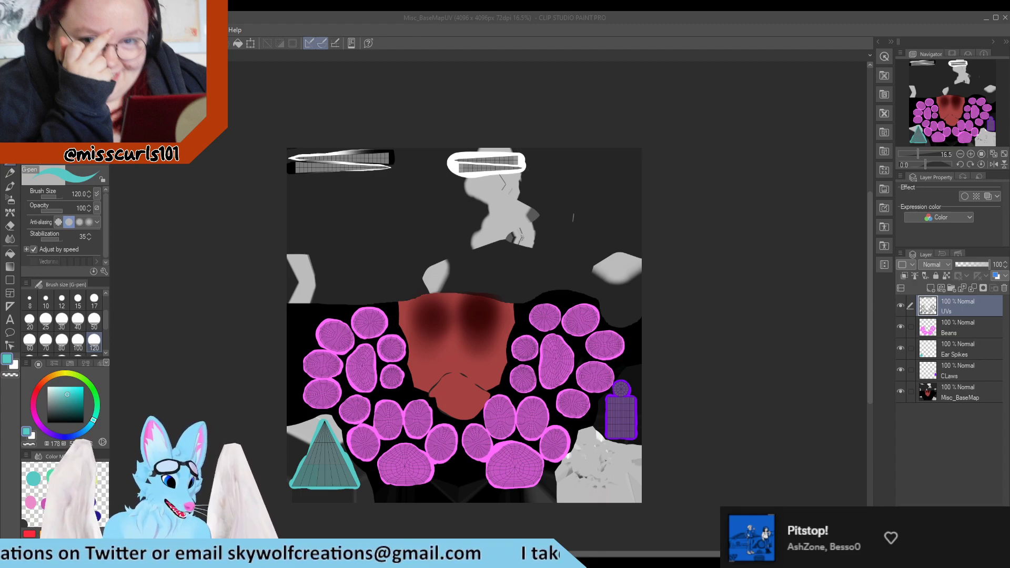
pyautogui.scroll(-1, 295, 416)
pyautogui.scroll(9, 315, 463)
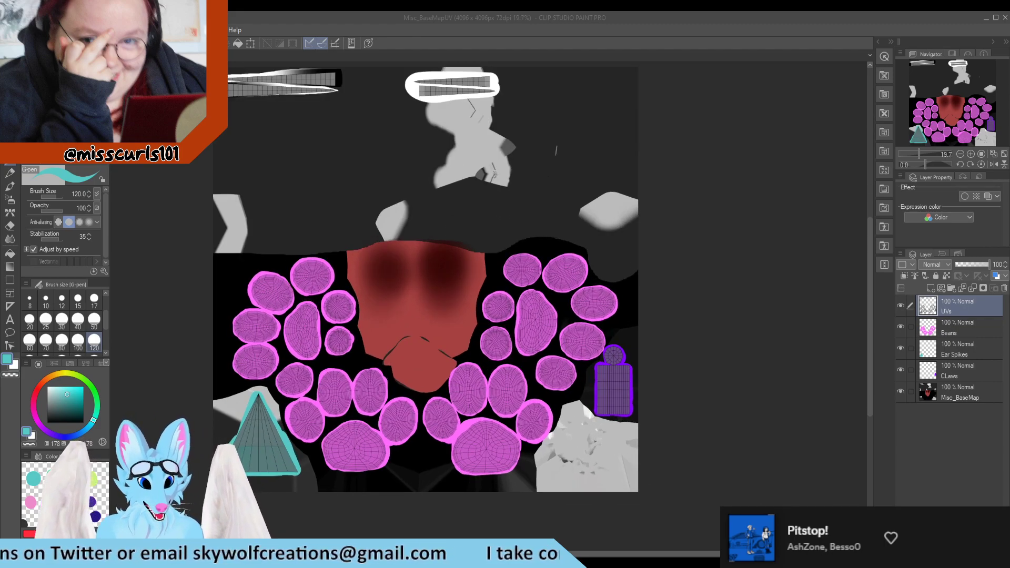
pyautogui.scroll(-8, 193, 421)
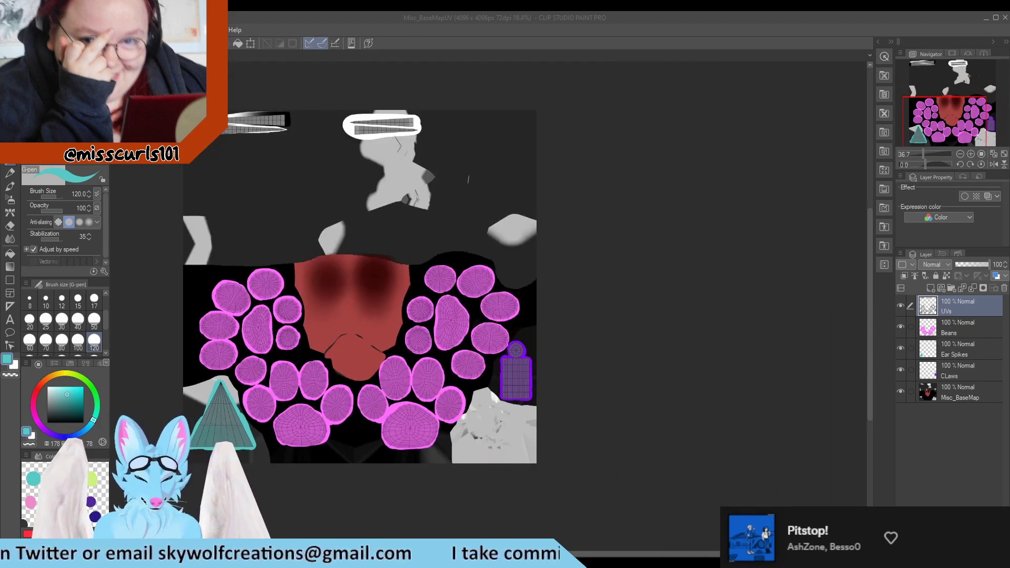
pyautogui.scroll(3, 193, 420)
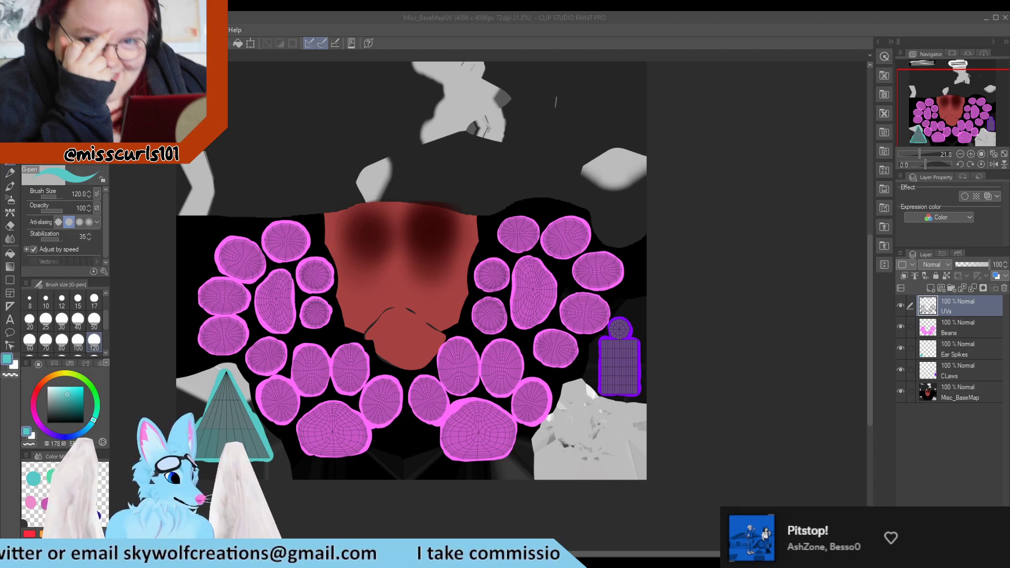
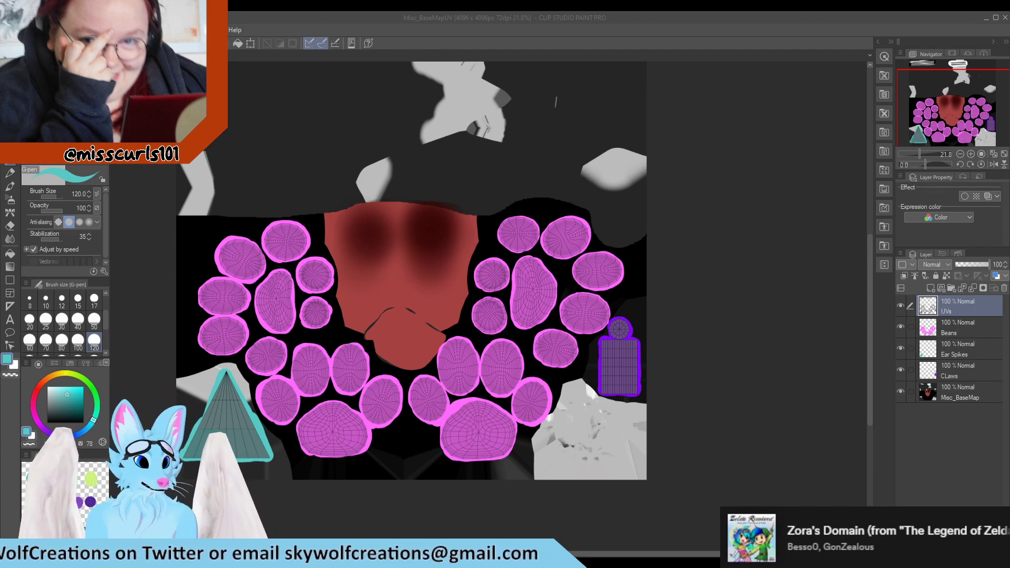
pyautogui.hotkey('alt', 'Tab')
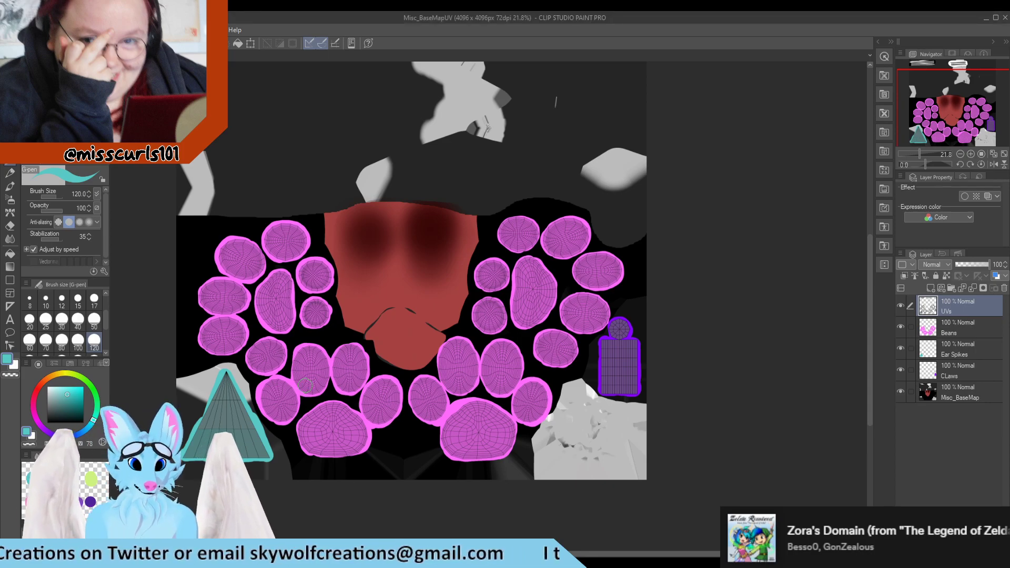
# Copy the two tongue and two gum wireframes from ToungeGumms.png and paste them into the Misc_BaseMapUV document.
pyautogui.hotkey('ctrl', 'Tab')
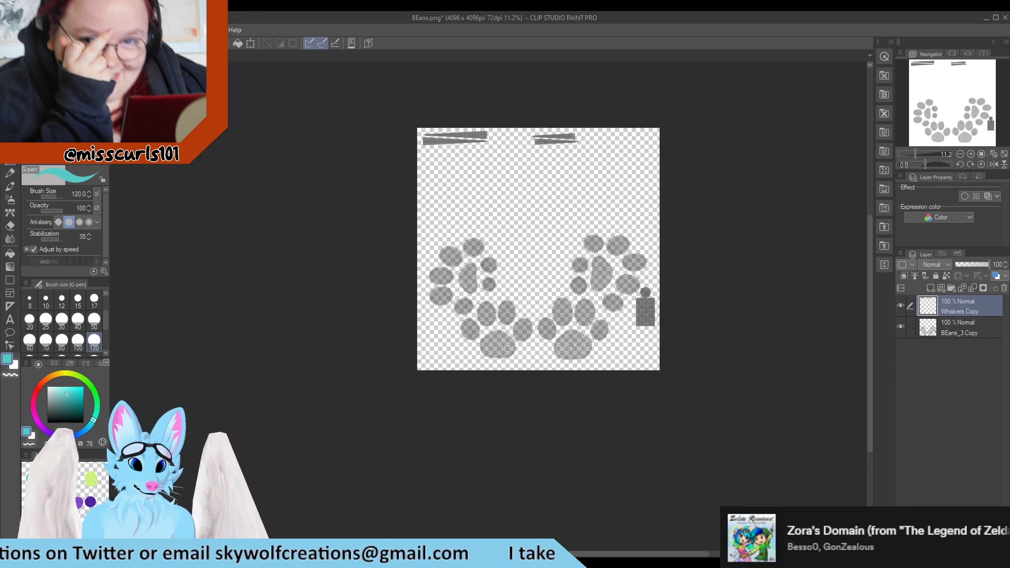
pyautogui.hotkey('alt', 'Tab')
pyautogui.click(523, 219)
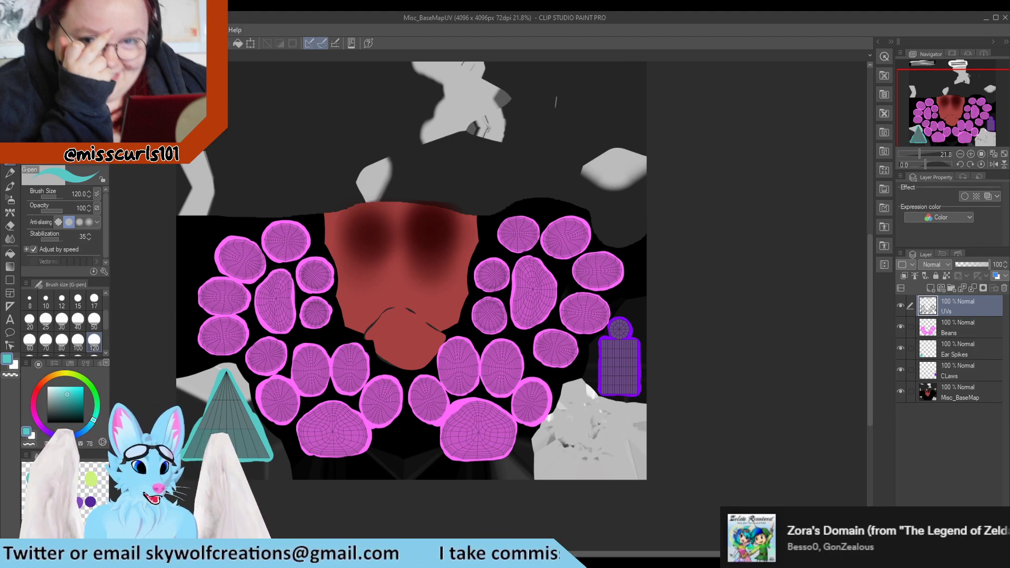
pyautogui.hotkey('alt', 'Tab')
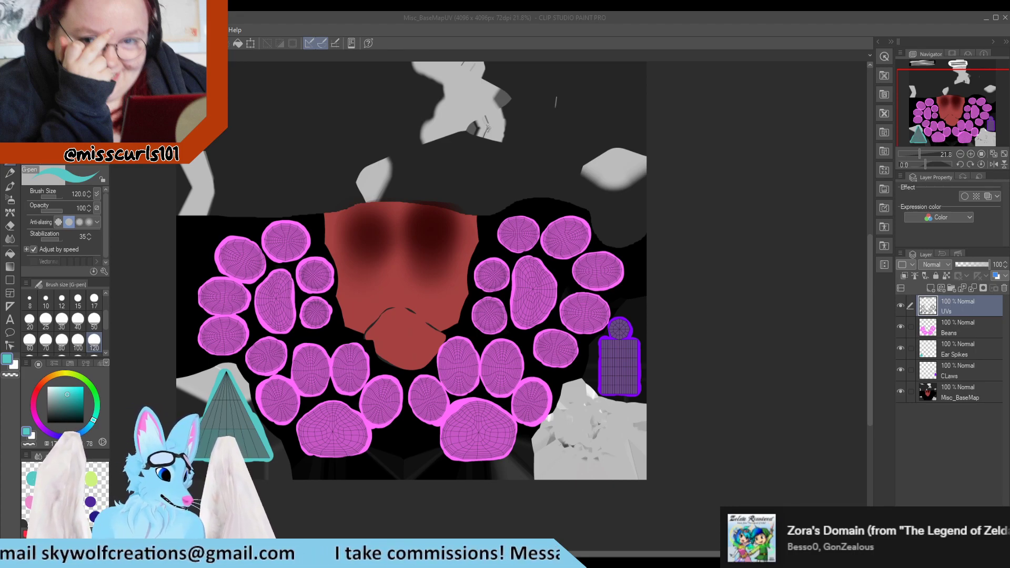
pyautogui.scroll(3, 501, 310)
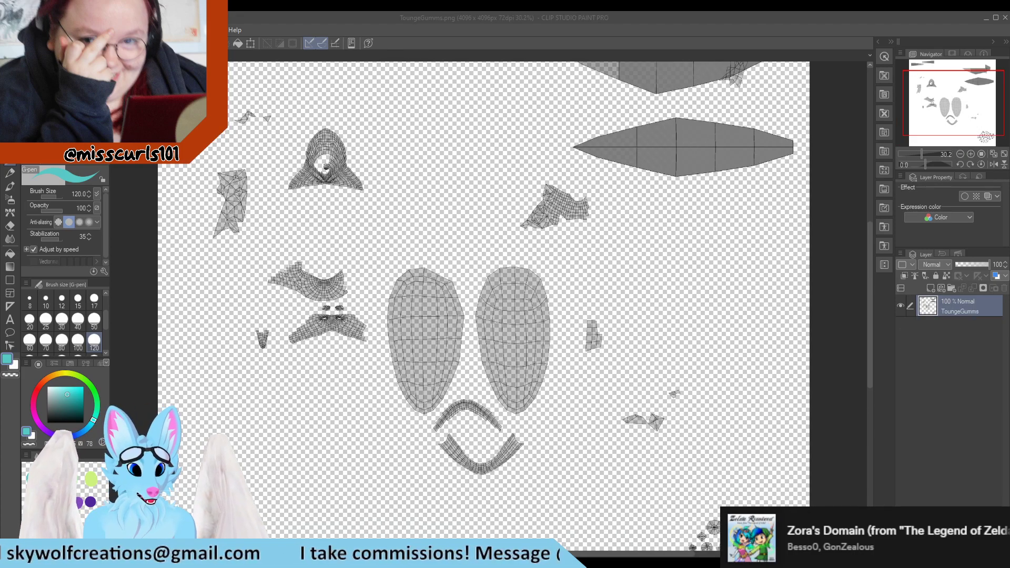
pyautogui.press('m')
pyautogui.moveTo(380, 260); pyautogui.dragTo(552, 488)
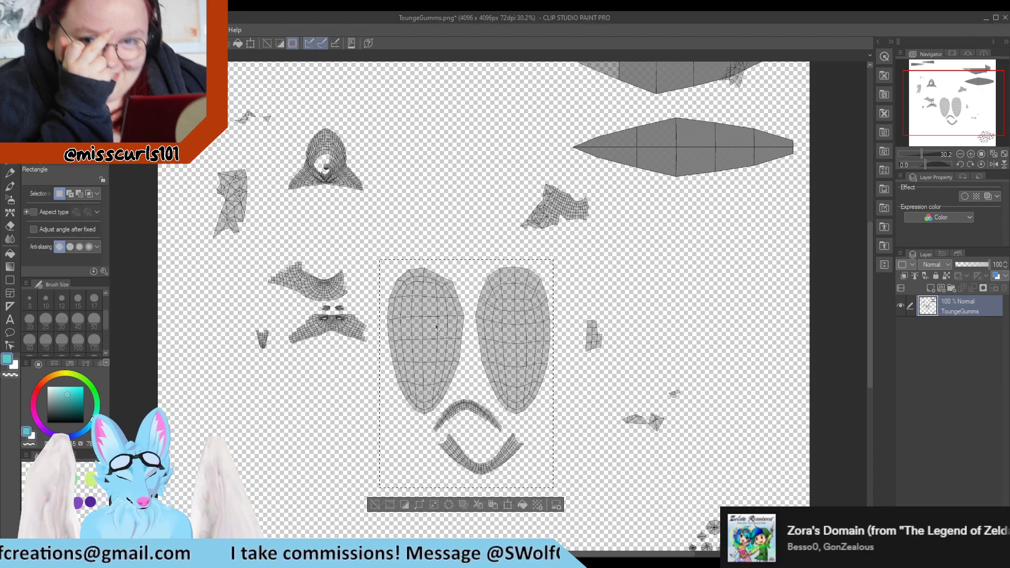
pyautogui.hotkey('ctrl', 'Tab')
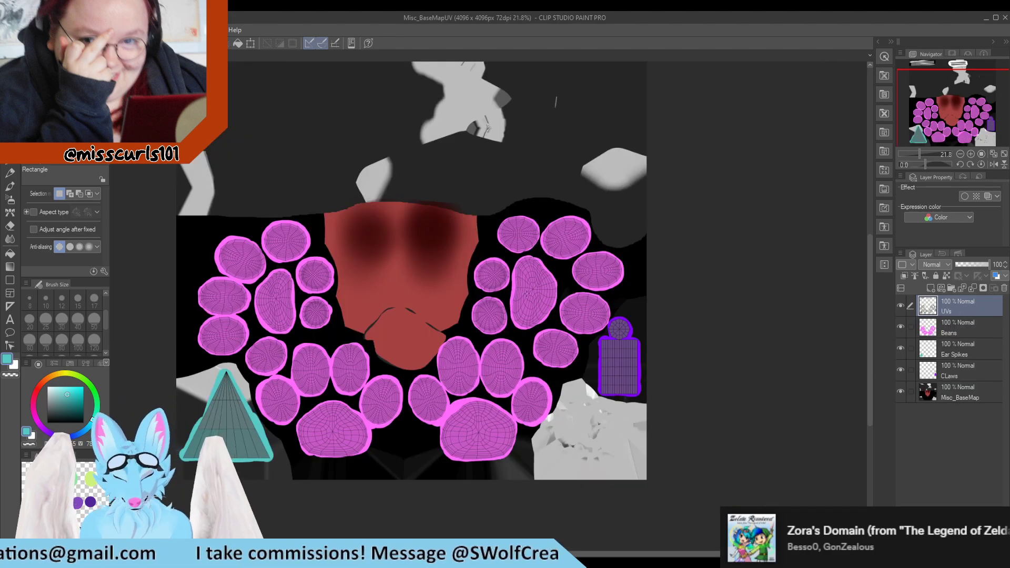
pyautogui.hotkey('ctrl', 'v')
pyautogui.scroll(1, 289, 304)
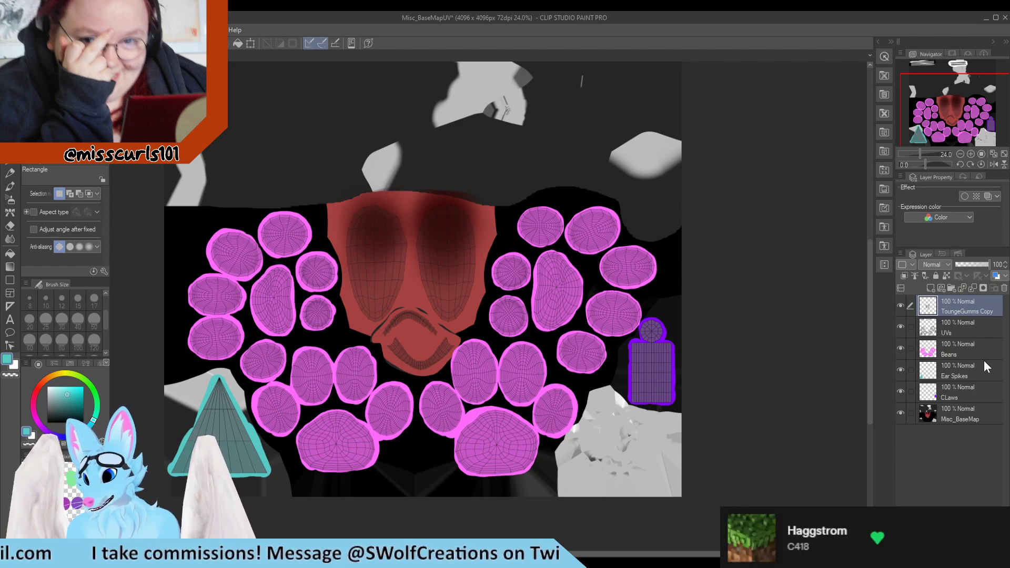
# On the Misc_BaseMap layer, lasso the red tongue area around both tongue wireframes, leaving out the gums.
pyautogui.click(963, 371)
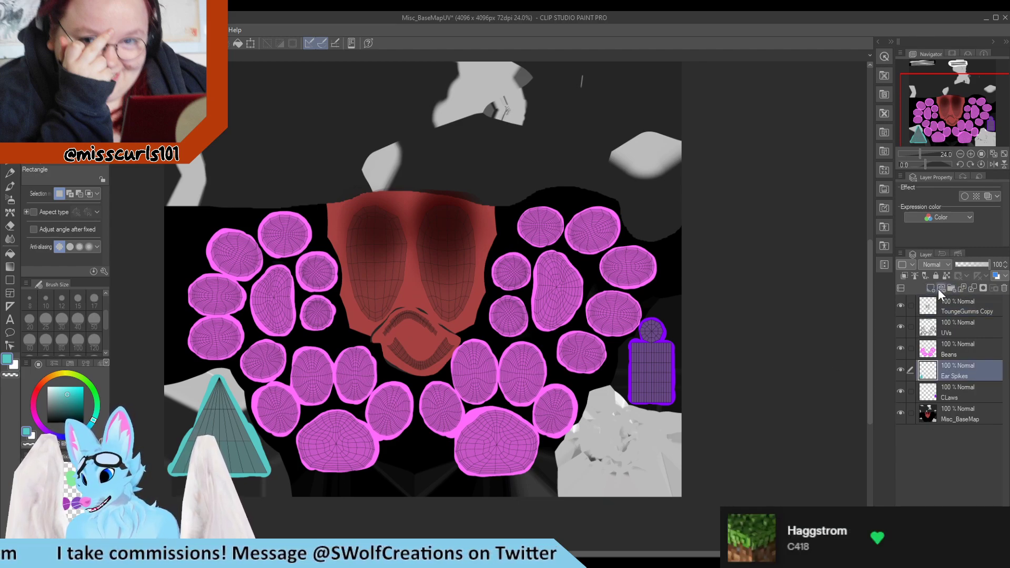
pyautogui.scroll(4, 369, 274)
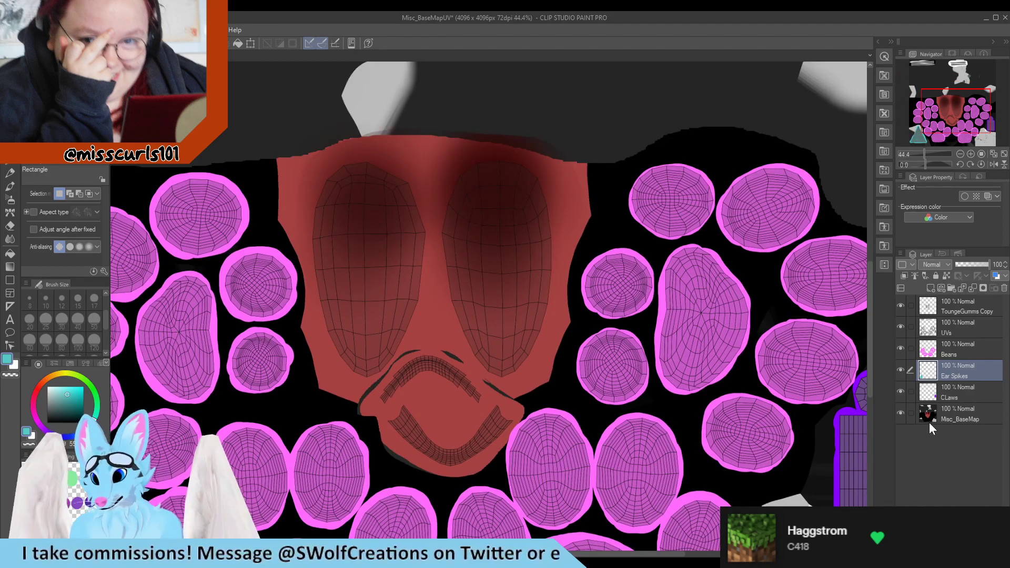
pyautogui.click(947, 408)
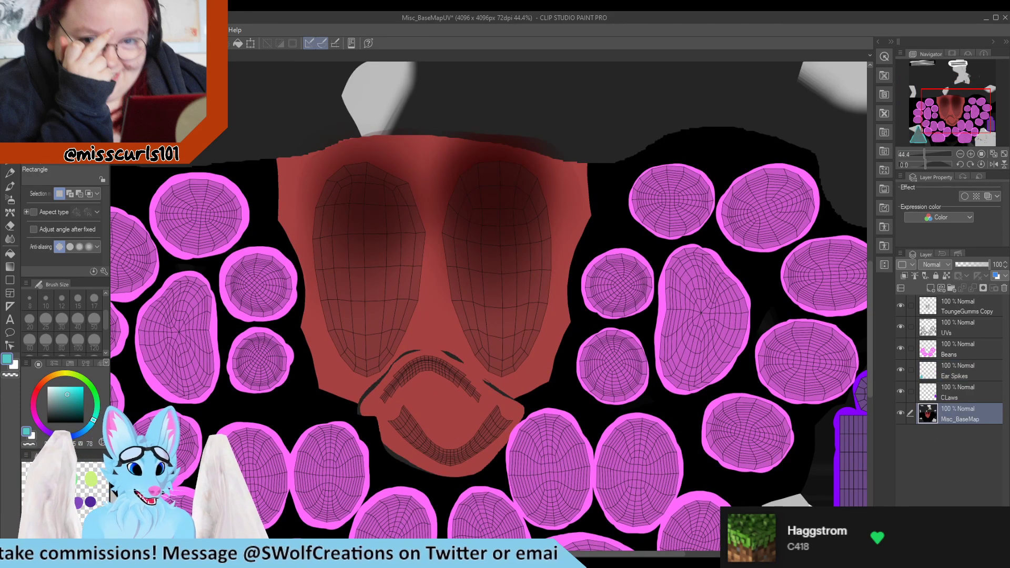
pyautogui.click(58, 96)
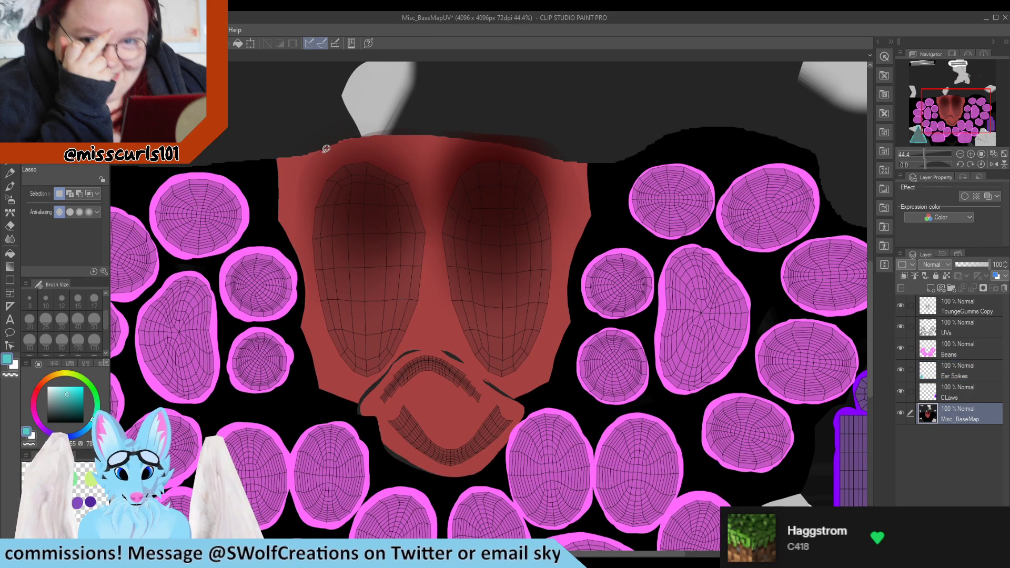
pyautogui.moveTo(319, 153)
pyautogui.mouseDown()
pyautogui.moveTo(305, 221)
pyautogui.moveTo(309, 284)
pyautogui.moveTo(355, 391)
pyautogui.moveTo(425, 338)
pyautogui.moveTo(492, 378)
pyautogui.moveTo(534, 376)
pyautogui.moveTo(558, 323)
pyautogui.moveTo(559, 164)
pyautogui.moveTo(529, 138)
pyautogui.moveTo(415, 128)
pyautogui.mouseUp()
pyautogui.moveTo(330, 140); pyautogui.dragTo(299, 182)
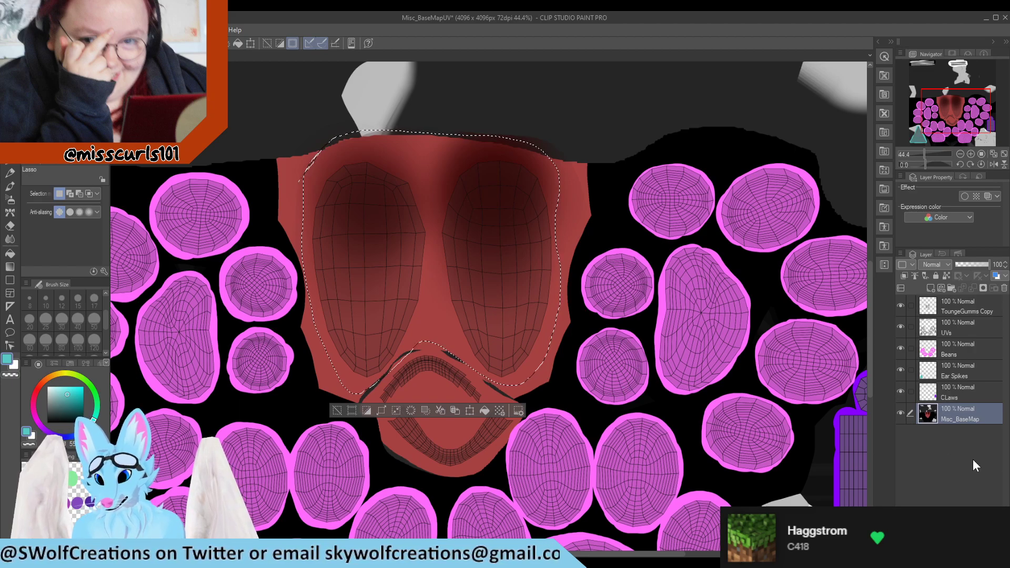
# Paste the selected tongue area as a new layer above CLaws and name it Tounge.
pyautogui.click(973, 393)
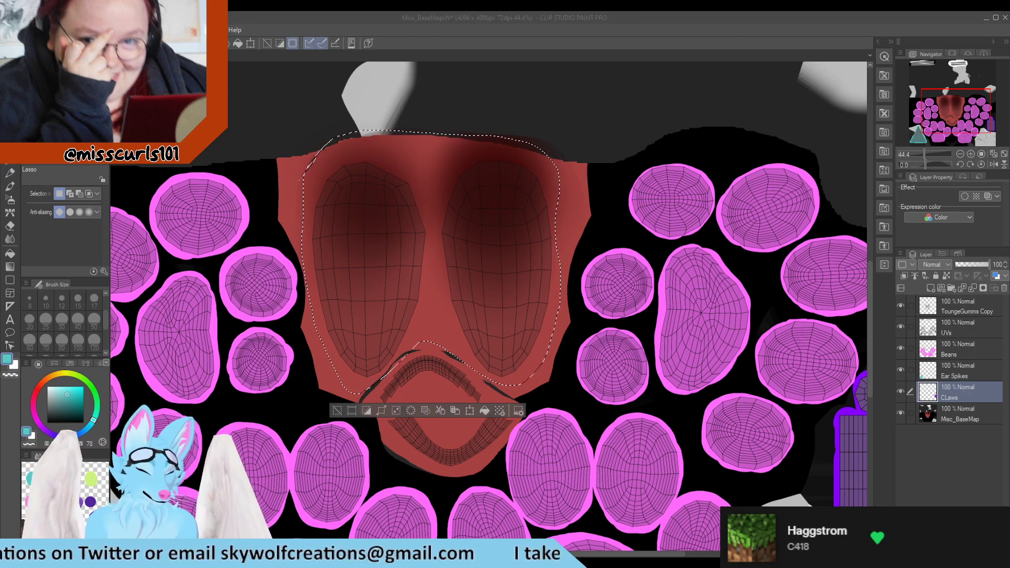
pyautogui.hotkey('ctrl', 'v')
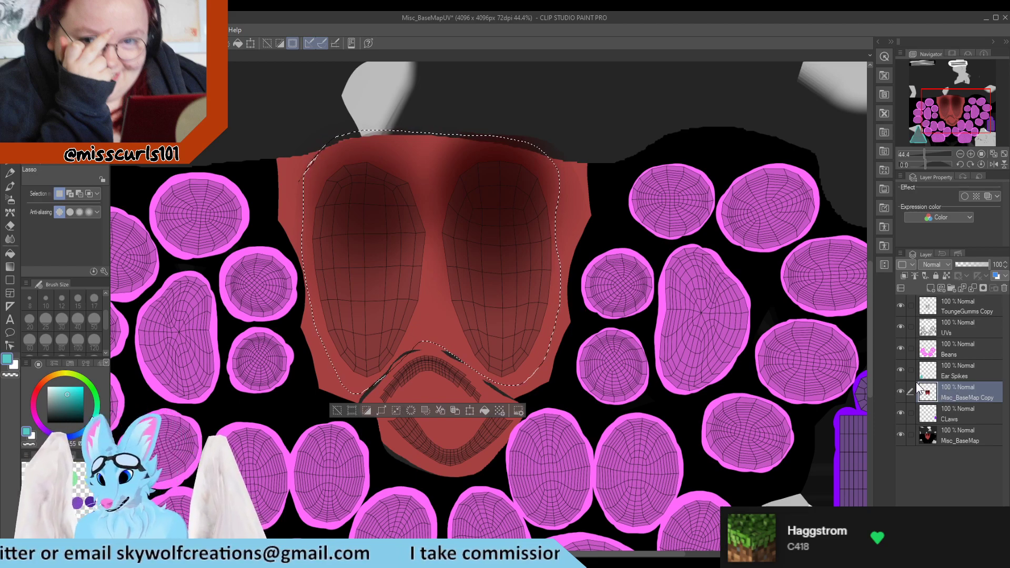
pyautogui.doubleClick(967, 398)
pyautogui.write('Tounge')
pyautogui.press('Return')
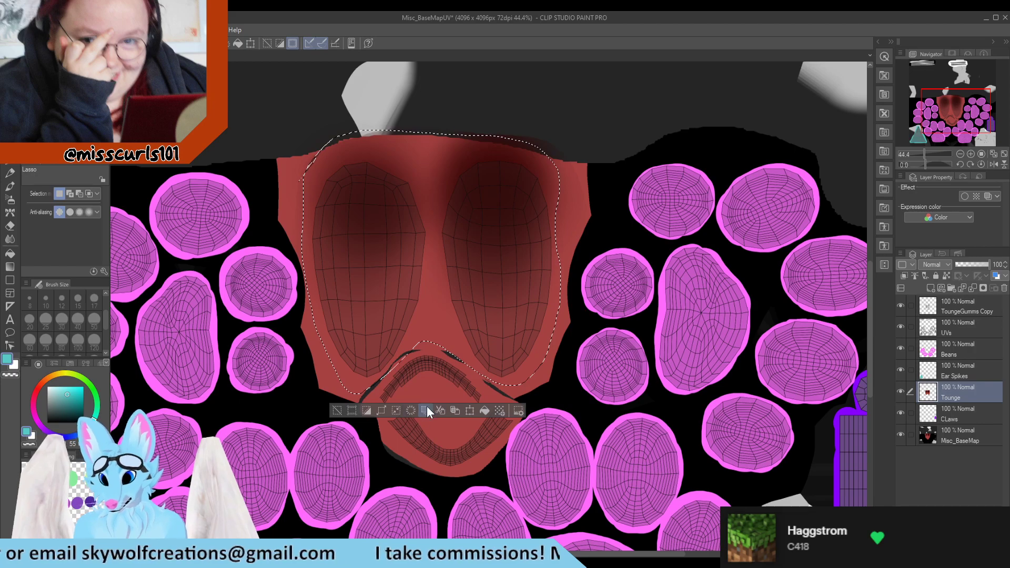
# Lasso the gum area, copy it from Misc_BaseMap onto a new layer above Tounge, and name that layer Gumms.
pyautogui.click(461, 364)
pyautogui.moveTo(454, 353)
pyautogui.mouseDown()
pyautogui.moveTo(391, 364)
pyautogui.moveTo(374, 400)
pyautogui.moveTo(387, 431)
pyautogui.moveTo(476, 474)
pyautogui.moveTo(521, 429)
pyautogui.moveTo(468, 363)
pyautogui.mouseUp()
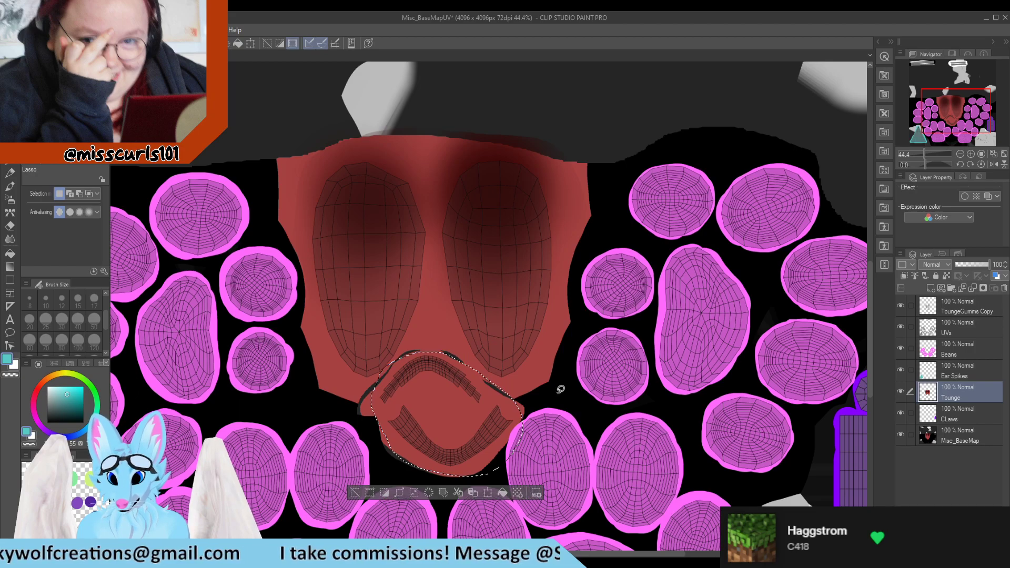
pyautogui.click(955, 436)
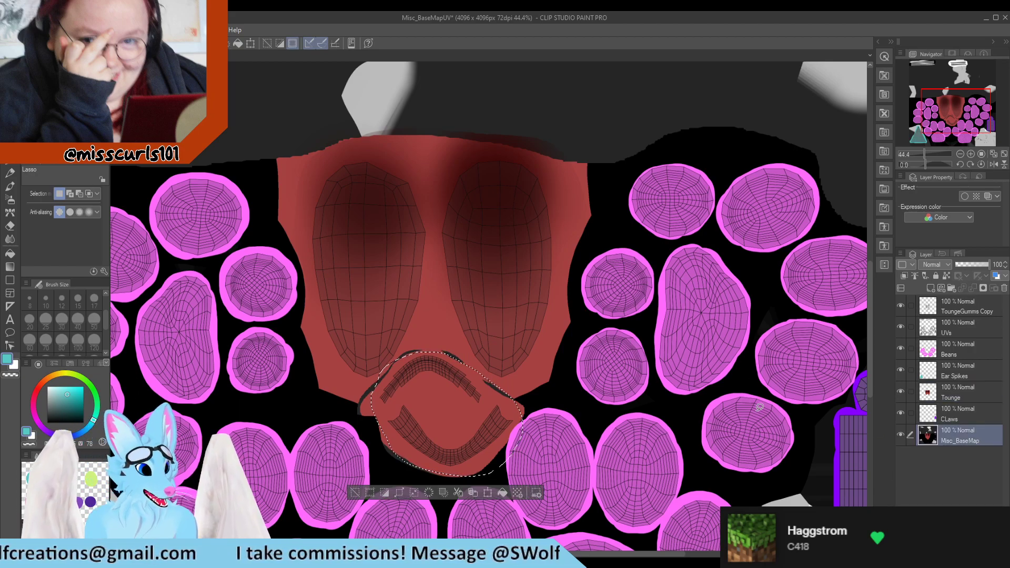
pyautogui.hotkey('ctrl', 'c')
pyautogui.hotkey('ctrl', 'v')
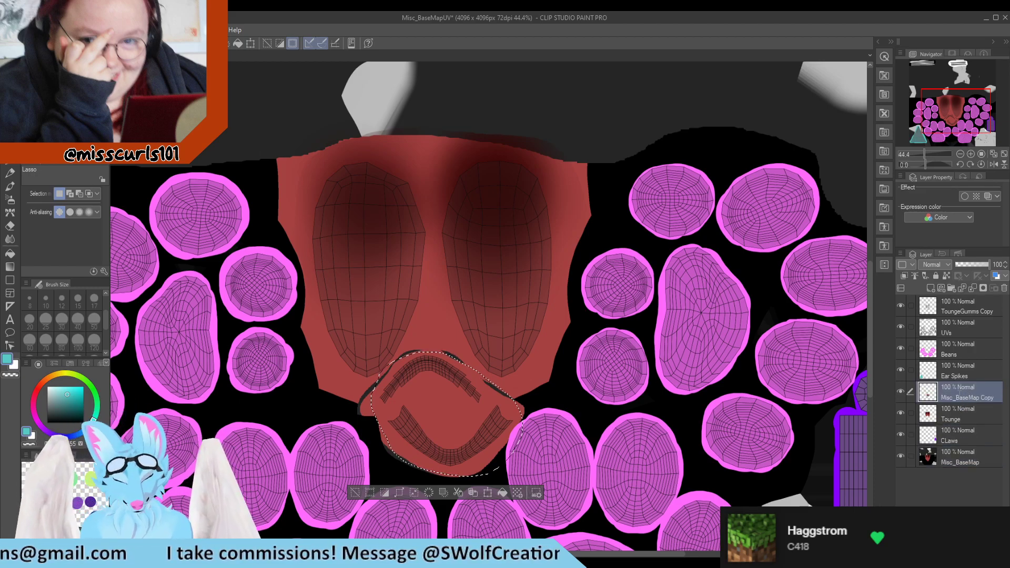
pyautogui.doubleClick(958, 394)
pyautogui.write('Gumms')
pyautogui.press('Return')
# Hide Misc_BaseMap and, with the size 120 hard eraser, remove the Gumms layer's black edges and the center between the gum wireframes.
pyautogui.click(901, 455)
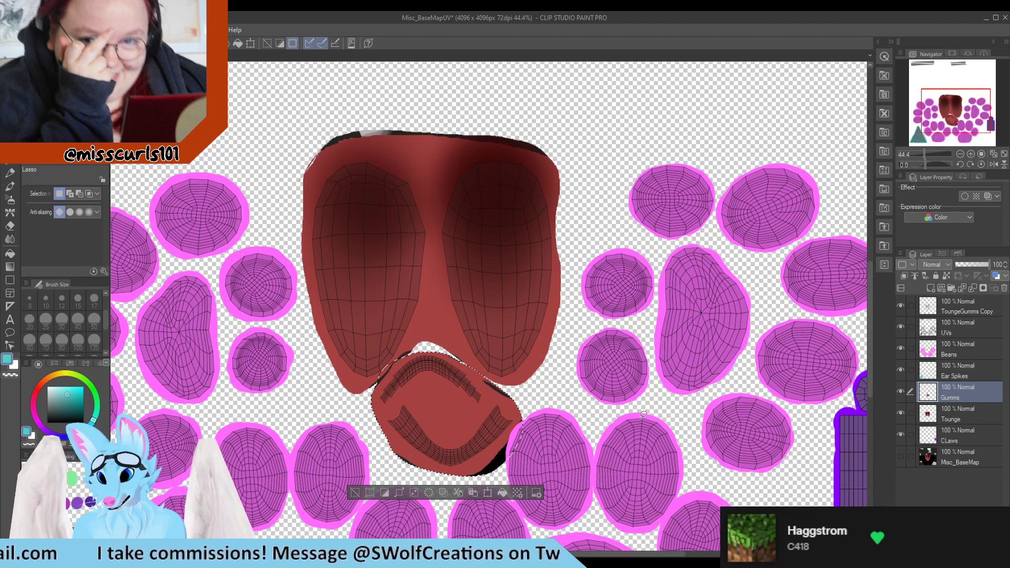
pyautogui.scroll(-1, 405, 474)
pyautogui.scroll(2, 402, 478)
pyautogui.press('e')
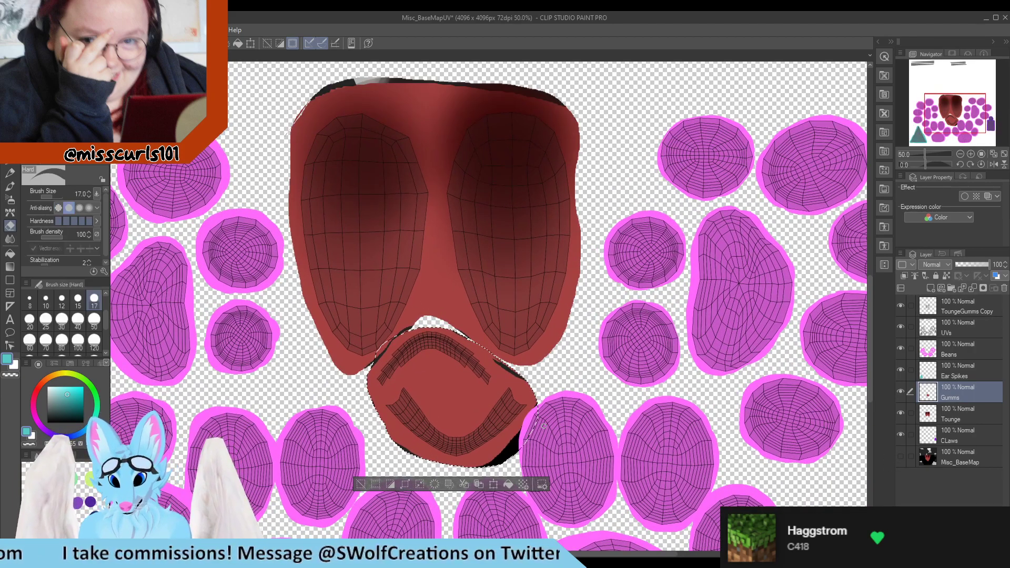
pyautogui.hotkey('ctrl', 'd')
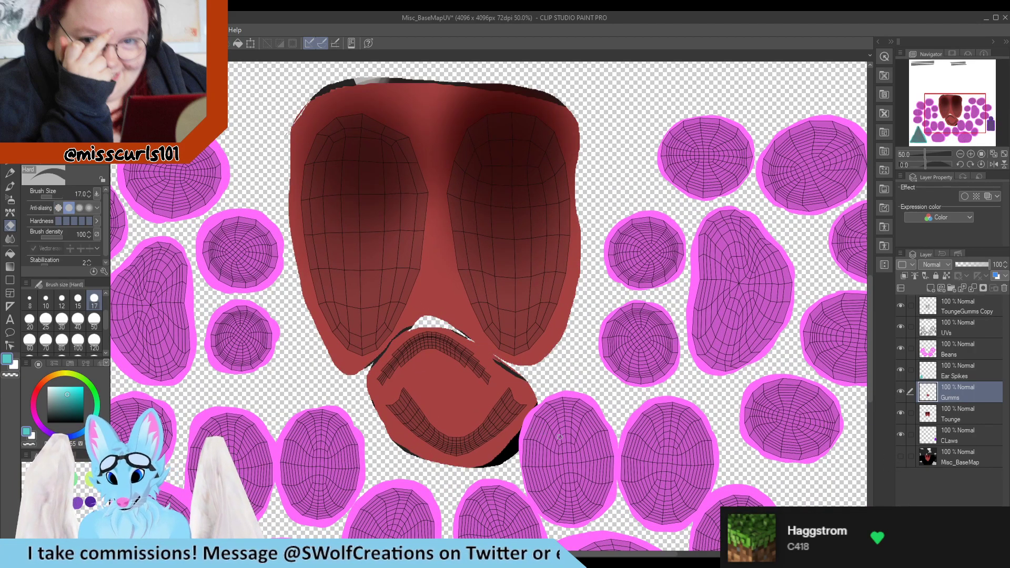
pyautogui.click(94, 342)
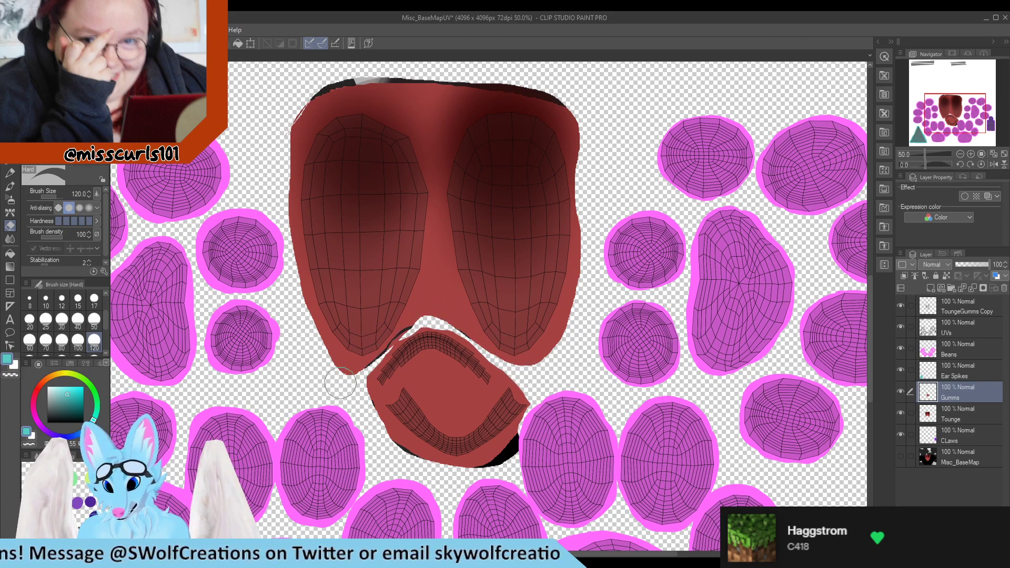
pyautogui.moveTo(446, 396)
pyautogui.mouseDown()
pyautogui.moveTo(439, 387)
pyautogui.moveTo(454, 403)
pyautogui.mouseUp()
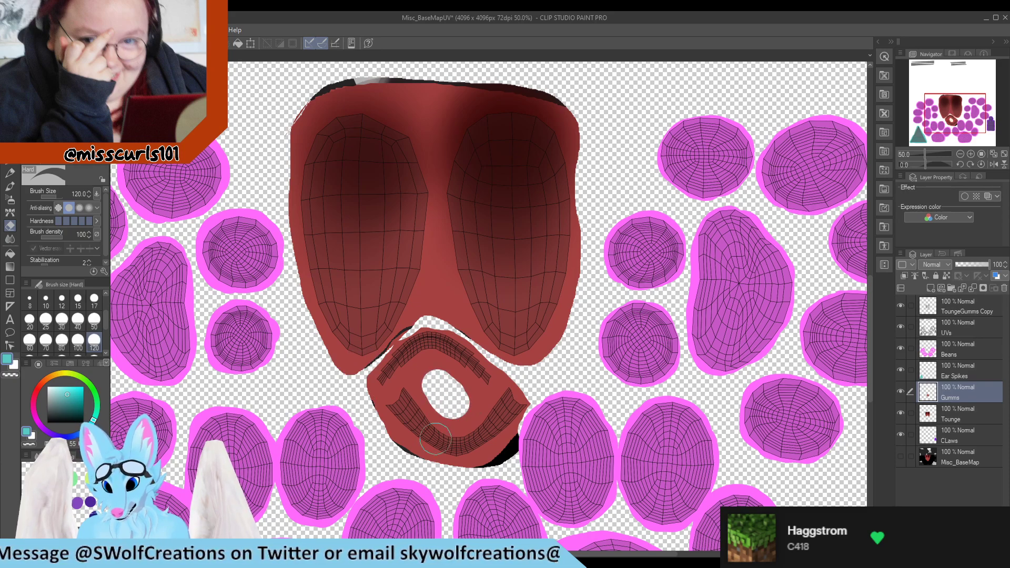
pyautogui.moveTo(415, 465)
pyautogui.mouseDown()
pyautogui.moveTo(455, 476)
pyautogui.moveTo(502, 469)
pyautogui.moveTo(523, 445)
pyautogui.mouseUp()
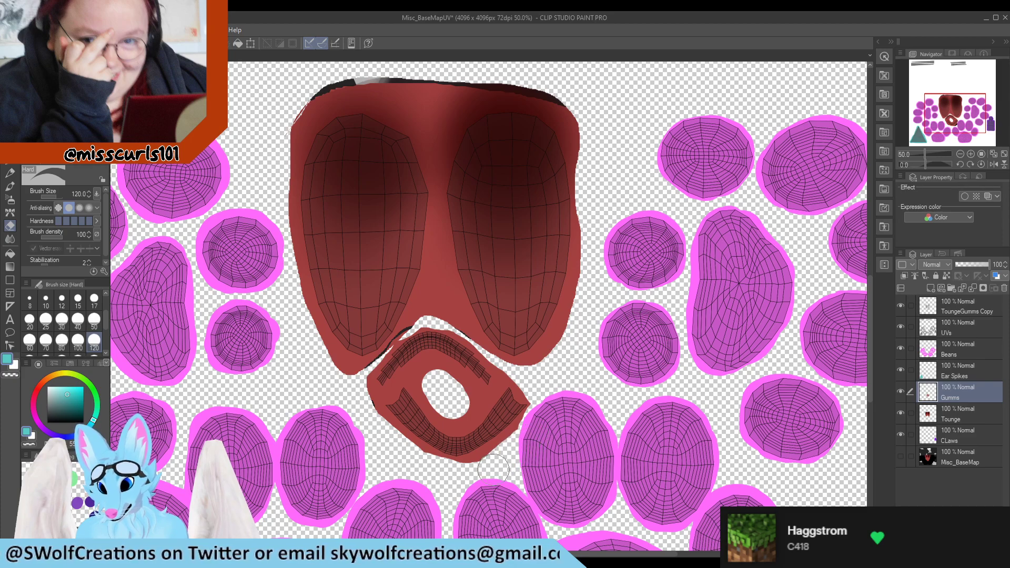
# On the Tounge layer, erase the dark outer edges and notch the upper and lower middle between the tongues at eraser size 120.
pyautogui.press('m')
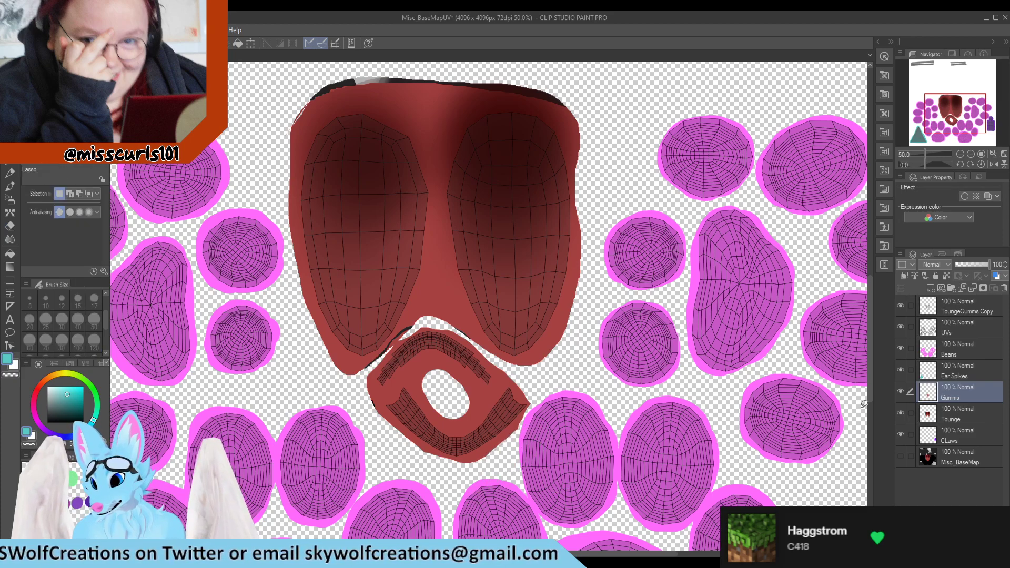
pyautogui.click(948, 414)
pyautogui.press('e')
pyautogui.moveTo(413, 342)
pyautogui.mouseDown()
pyautogui.moveTo(379, 375)
pyautogui.moveTo(329, 375)
pyautogui.moveTo(303, 346)
pyautogui.mouseUp()
pyautogui.moveTo(362, 68)
pyautogui.mouseDown()
pyautogui.moveTo(337, 73)
pyautogui.moveTo(275, 144)
pyautogui.moveTo(337, 87)
pyautogui.moveTo(452, 89)
pyautogui.moveTo(414, 93)
pyautogui.moveTo(432, 113)
pyautogui.moveTo(473, 84)
pyautogui.moveTo(550, 95)
pyautogui.moveTo(600, 147)
pyautogui.moveTo(568, 108)
pyautogui.moveTo(496, 86)
pyautogui.moveTo(434, 116)
pyautogui.moveTo(436, 135)
pyautogui.mouseUp()
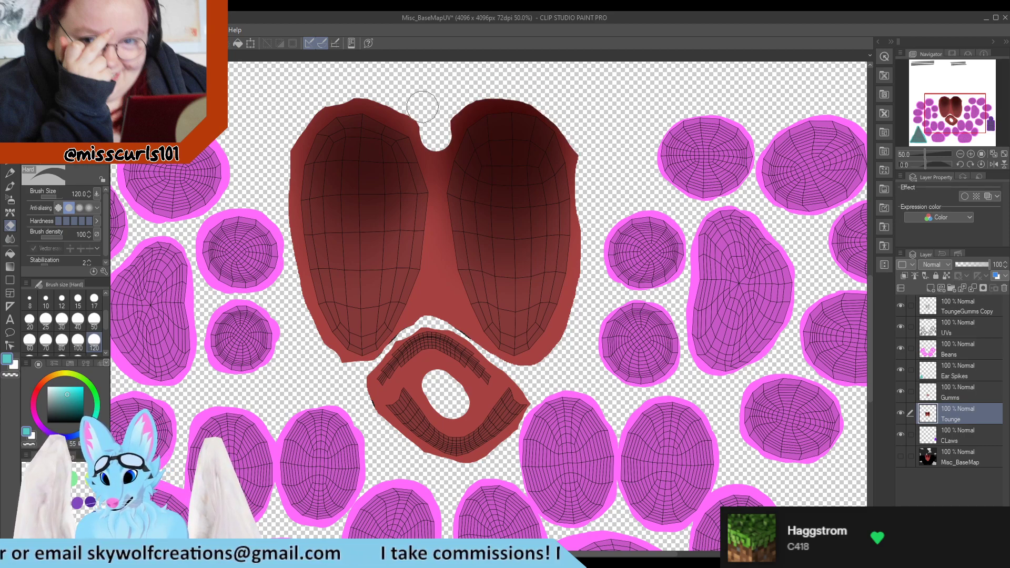
pyautogui.moveTo(441, 320)
pyautogui.mouseDown()
pyautogui.moveTo(433, 293)
pyautogui.moveTo(431, 327)
pyautogui.mouseUp()
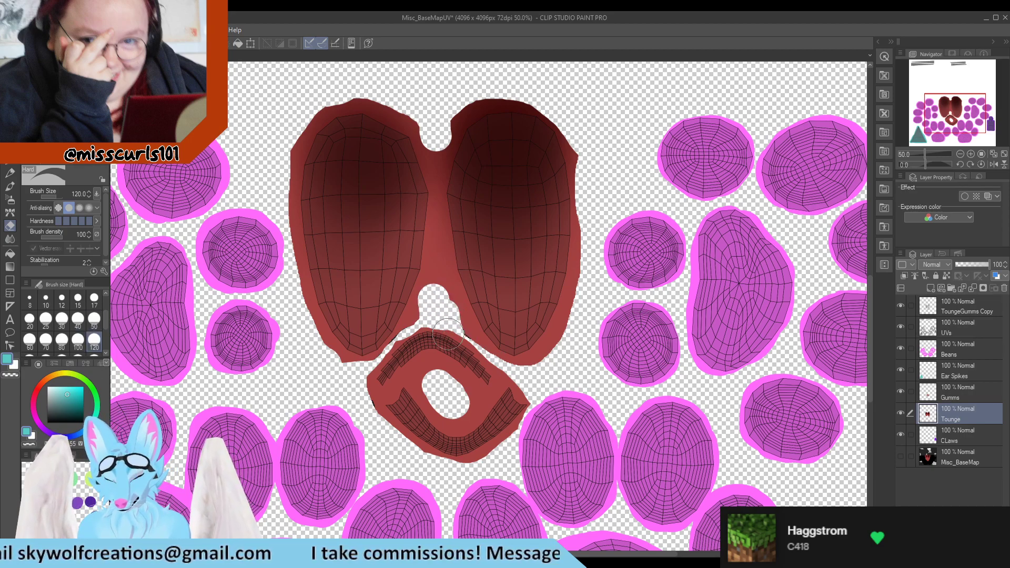
# Trim the lower gap between the two tongues and their outer edges closer to the wireframes with the size 50 eraser.
pyautogui.click(94, 321)
pyautogui.moveTo(438, 243)
pyautogui.mouseDown()
pyautogui.moveTo(437, 295)
pyautogui.moveTo(476, 346)
pyautogui.moveTo(530, 370)
pyautogui.moveTo(577, 312)
pyautogui.moveTo(584, 224)
pyautogui.moveTo(580, 291)
pyautogui.mouseUp()
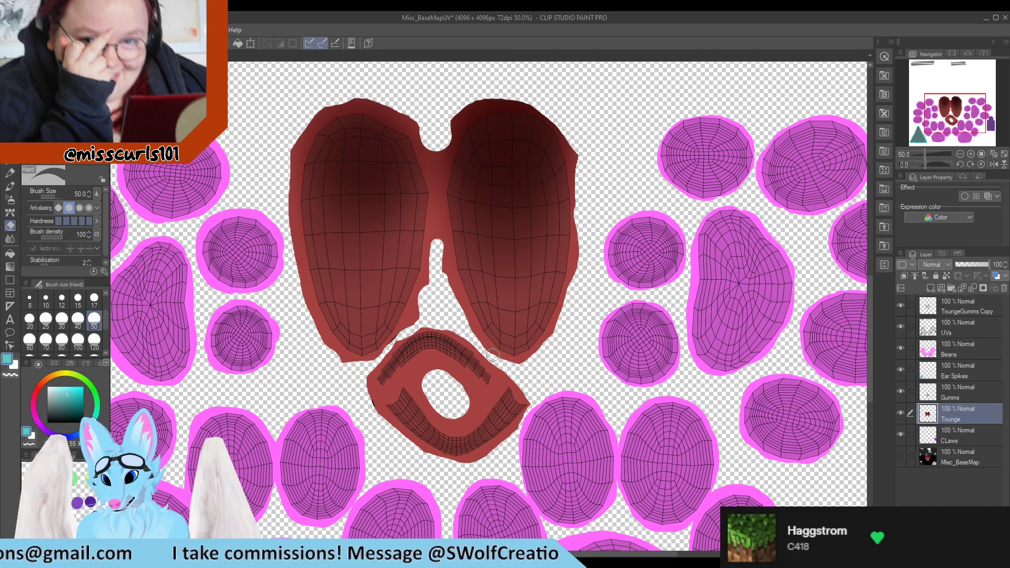
pyautogui.moveTo(423, 314)
pyautogui.mouseDown()
pyautogui.moveTo(403, 352)
pyautogui.moveTo(428, 292)
pyautogui.moveTo(406, 344)
pyautogui.moveTo(374, 369)
pyautogui.moveTo(333, 358)
pyautogui.mouseUp()
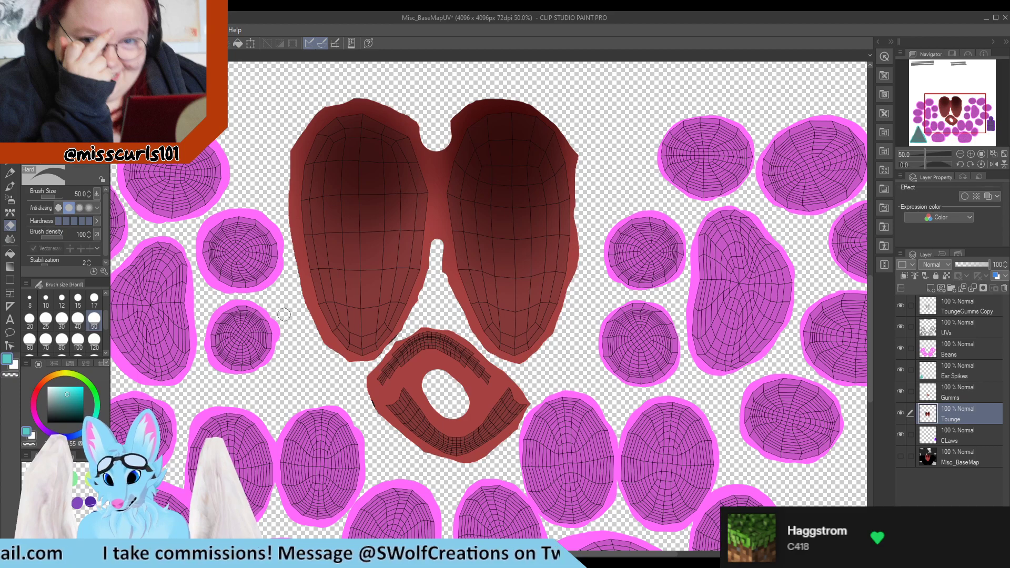
pyautogui.moveTo(322, 78)
pyautogui.mouseDown()
pyautogui.moveTo(327, 109)
pyautogui.moveTo(307, 139)
pyautogui.mouseUp()
pyautogui.press('m')
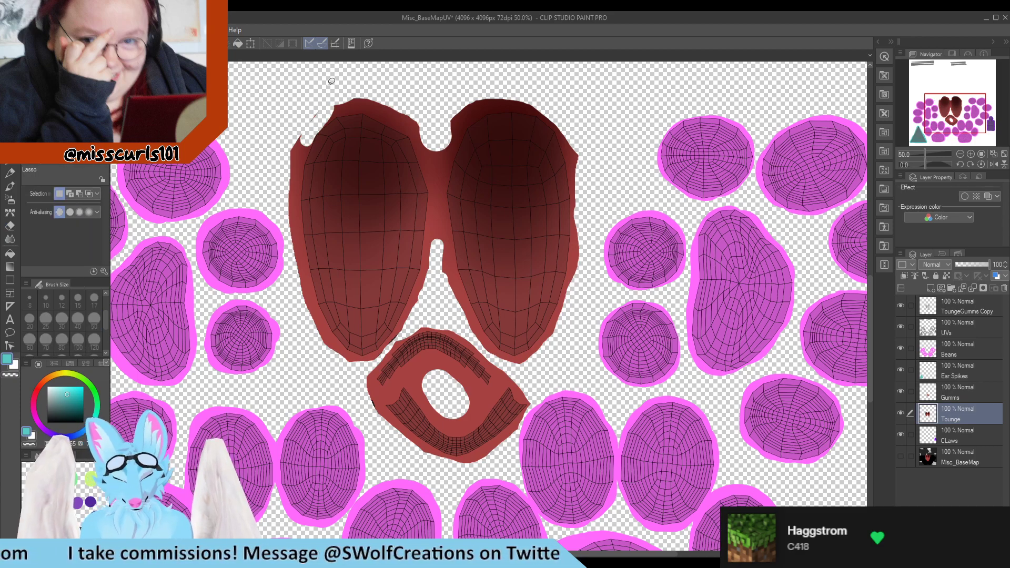
# Save the Misc_BaseMapUV document, and show and hide the Misc_BaseMap layer to compare it with the cutouts.
pyautogui.scroll(-4, 426, 256)
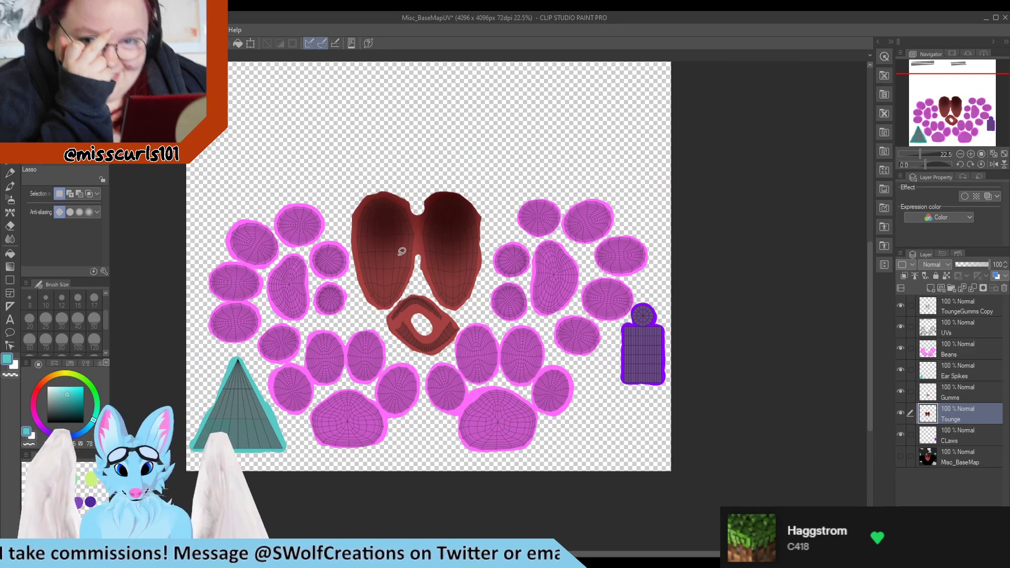
pyautogui.hotkey('ctrl', 's')
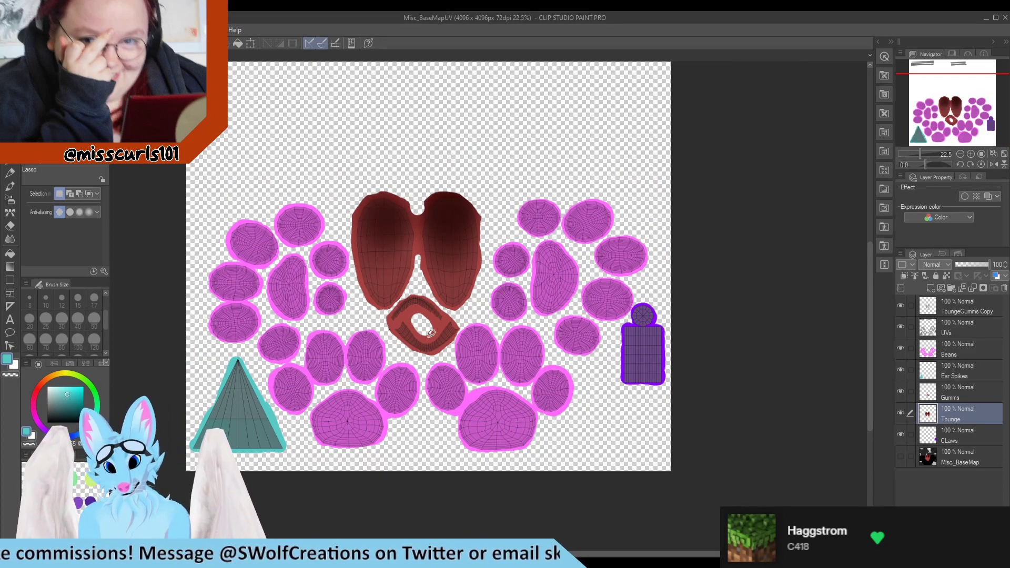
pyautogui.click(900, 456)
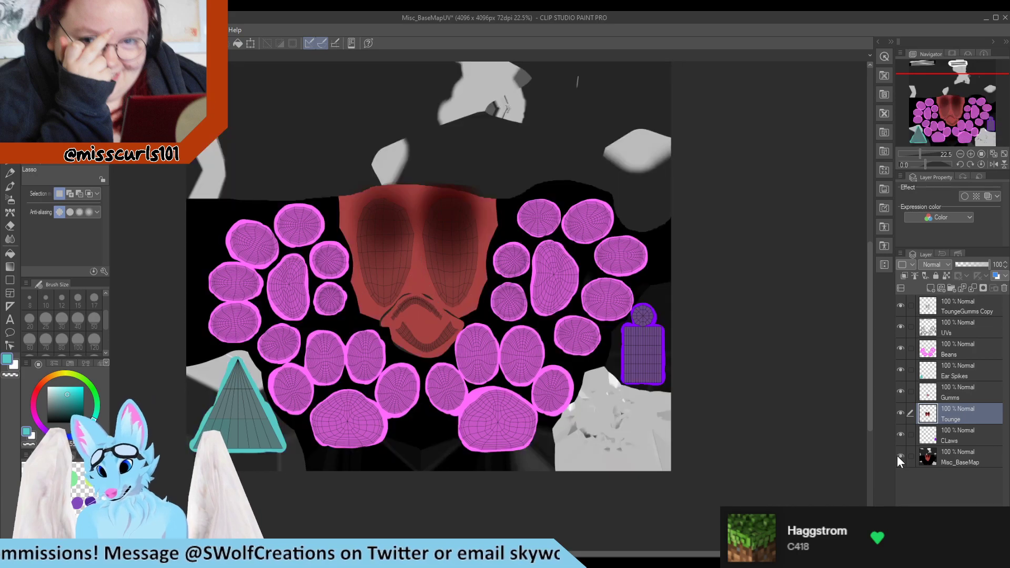
pyautogui.click(899, 455)
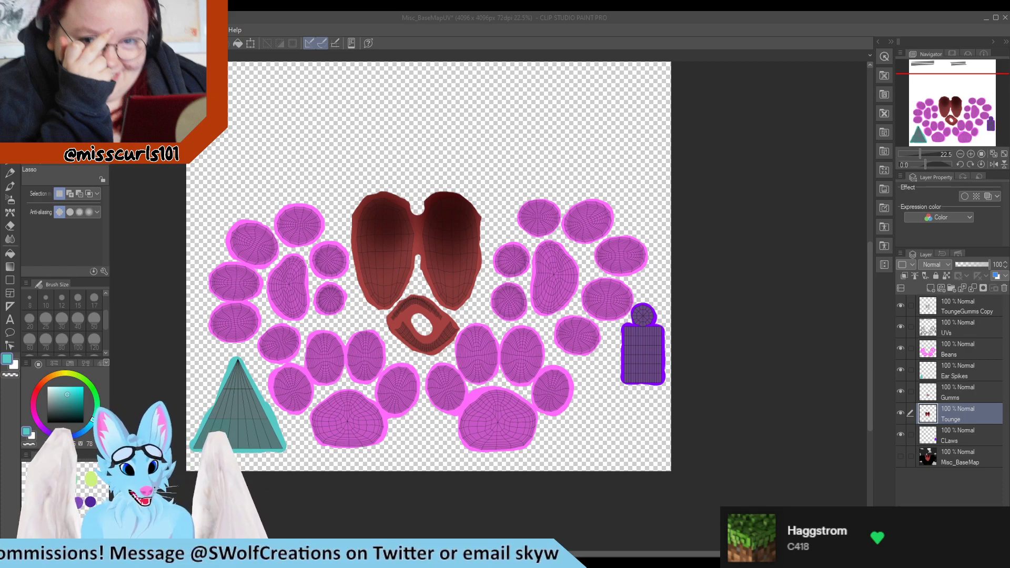
# Copy the cluster of tooth wireframes from the lower-right corner of ToungeGumms.png and paste it into the Misc_BaseMapUV document.
pyautogui.click(190, 56)
pyautogui.scroll(-8, 381, 226)
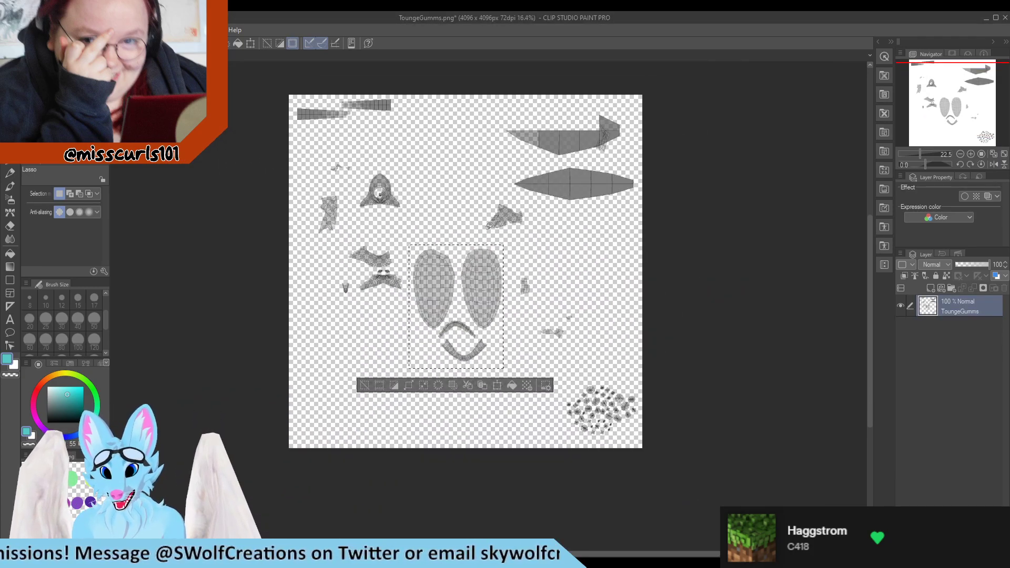
pyautogui.scroll(4, 428, 186)
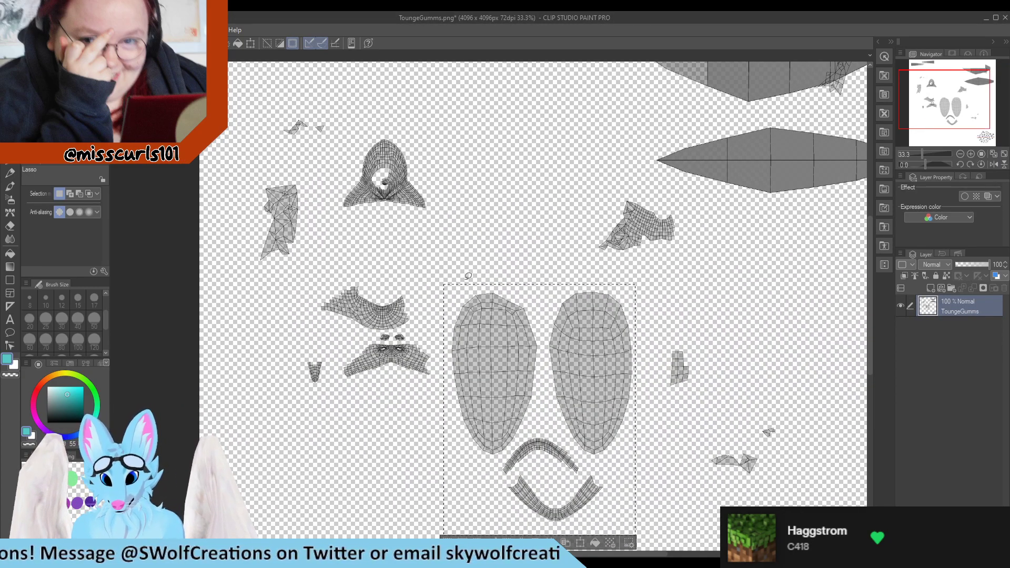
pyautogui.scroll(-1, 428, 186)
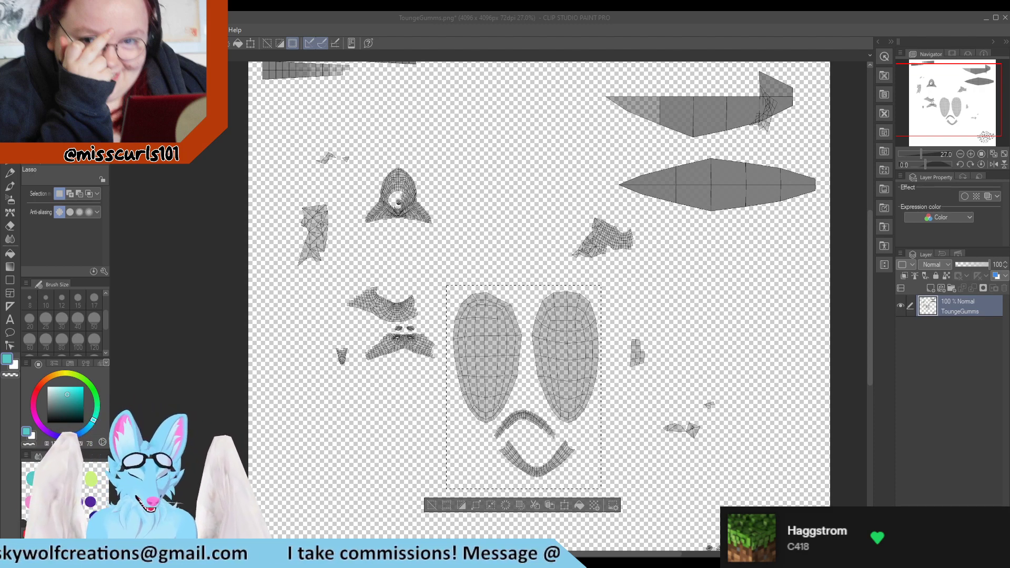
pyautogui.scroll(-3, 620, 356)
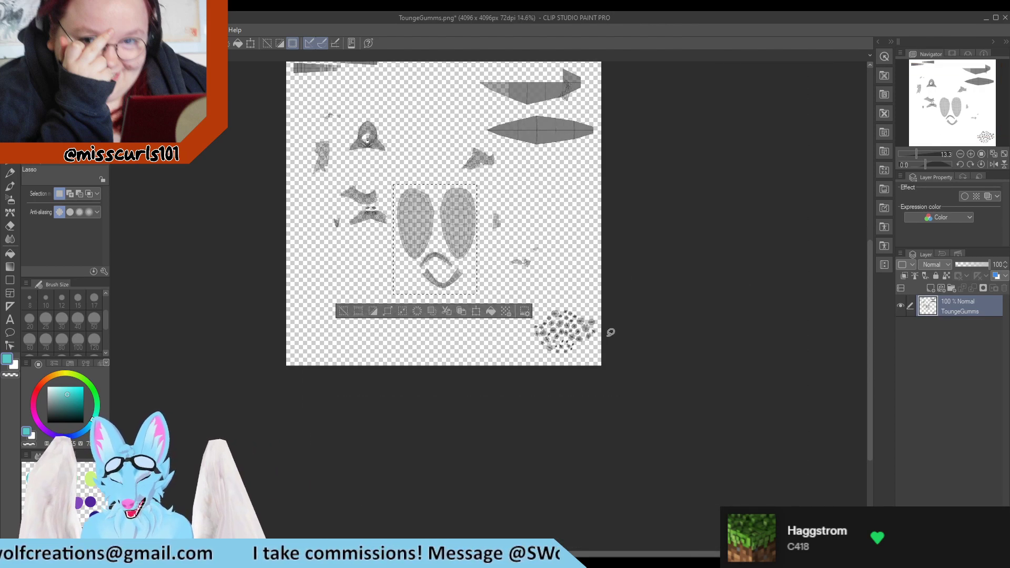
pyautogui.scroll(4, 620, 357)
pyautogui.scroll(2, 615, 347)
pyautogui.moveTo(605, 247)
pyautogui.mouseDown()
pyautogui.moveTo(282, 372)
pyautogui.moveTo(621, 415)
pyautogui.mouseUp()
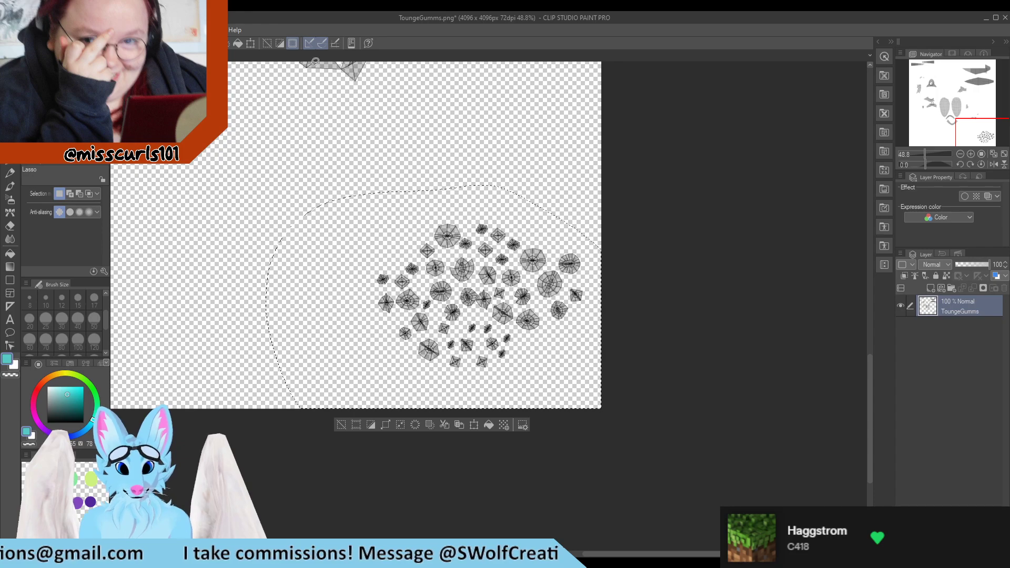
pyautogui.hotkey('ctrl', 'c')
pyautogui.hotkey('ctrl', 'Tab')
pyautogui.hotkey('ctrl', 'v')
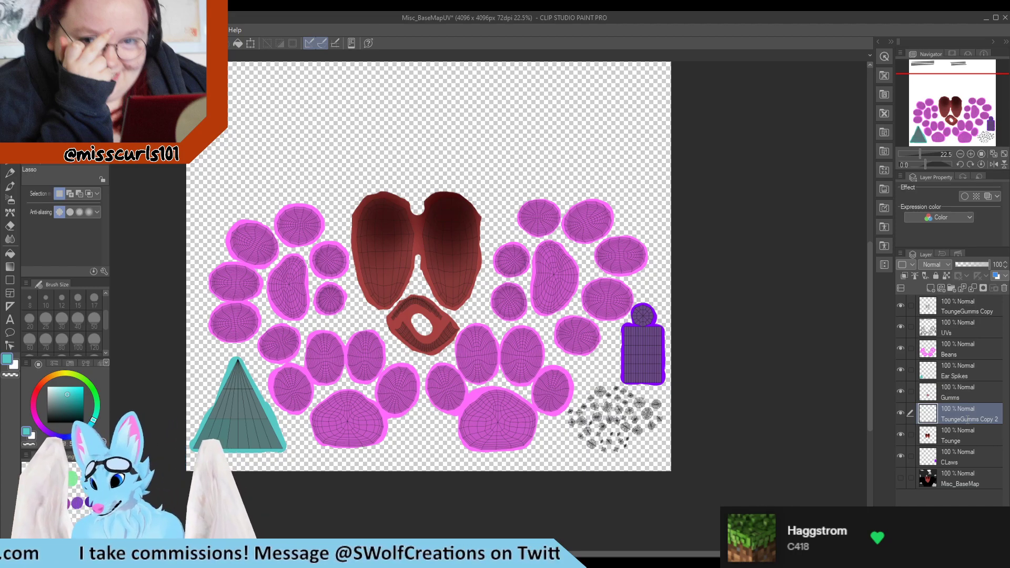
# Rename the pasted tooth wireframe layer as Teeth.
pyautogui.doubleClick(968, 419)
pyautogui.write('Teeth')
pyautogui.press('Return')
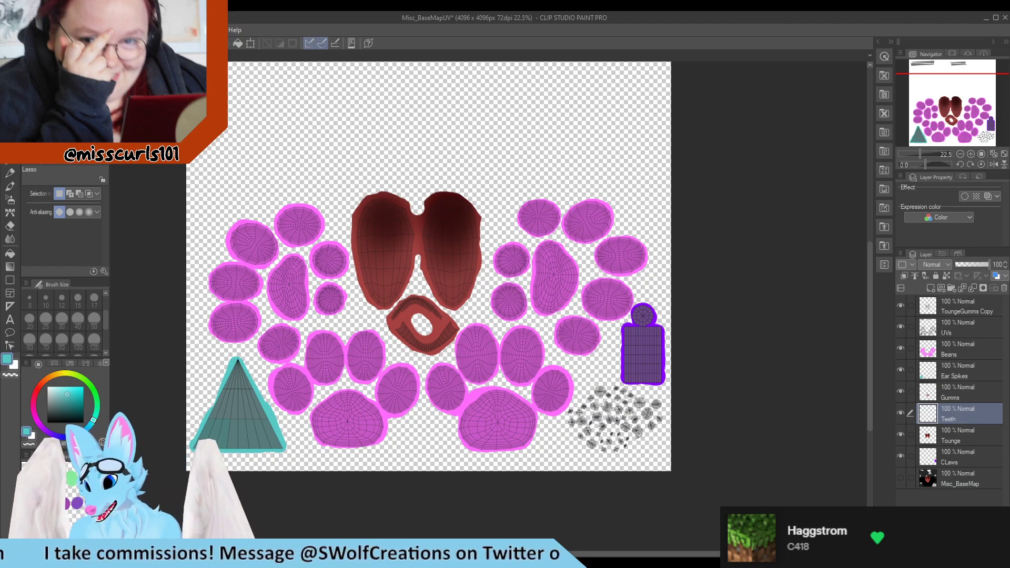
# Show Misc_BaseMap and compare the tooth wireframes with the gray texture beneath by repeatedly hiding and showing the Teeth layer.
pyautogui.scroll(2, 631, 434)
pyautogui.scroll(3, 612, 511)
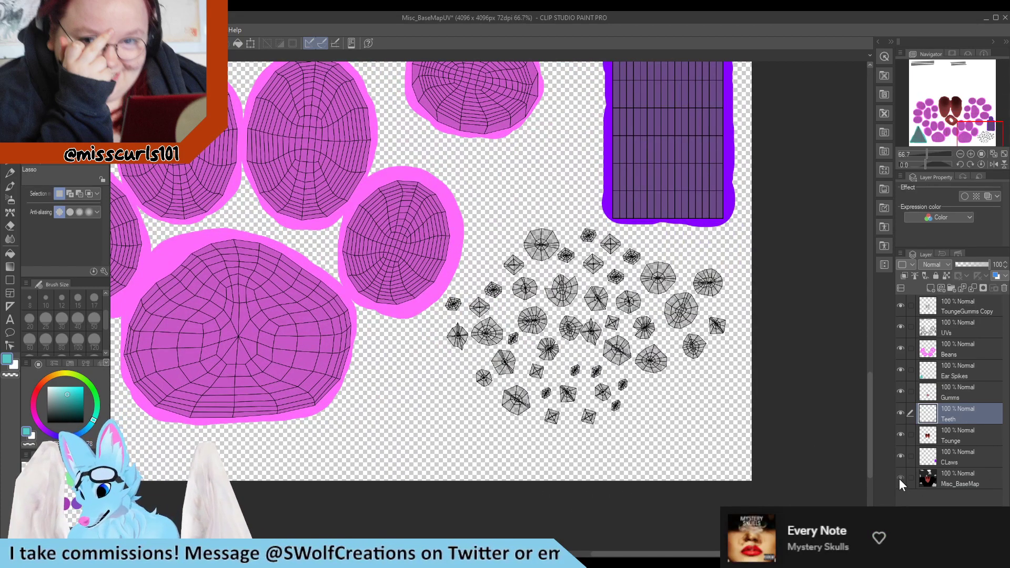
pyautogui.click(900, 478)
pyautogui.scroll(3, 522, 400)
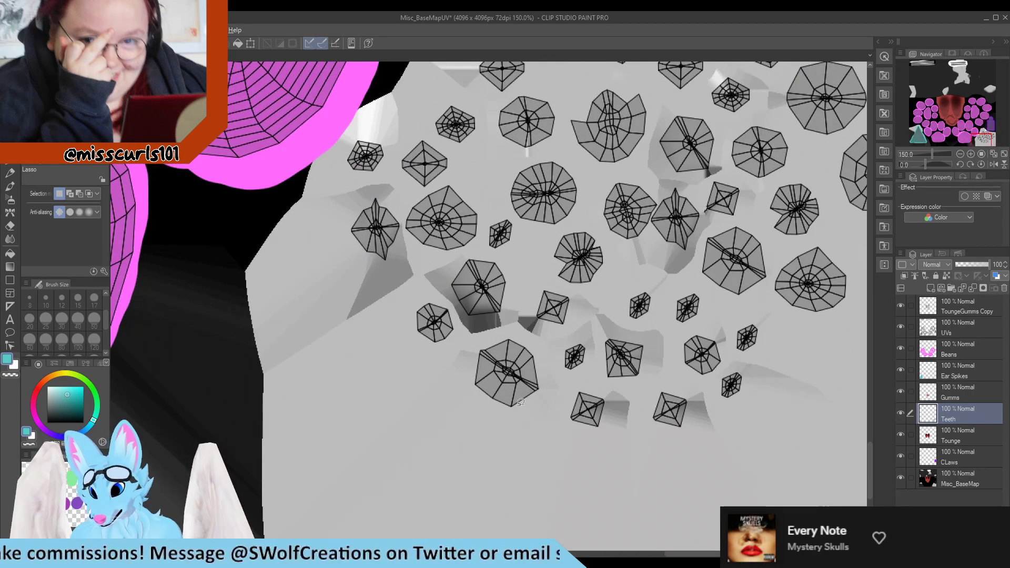
pyautogui.click(897, 413)
pyautogui.click(898, 412)
pyautogui.click(897, 413)
pyautogui.click(898, 412)
pyautogui.click(897, 412)
pyautogui.click(898, 411)
pyautogui.click(897, 413)
pyautogui.click(897, 413)
pyautogui.click(898, 412)
pyautogui.click(898, 412)
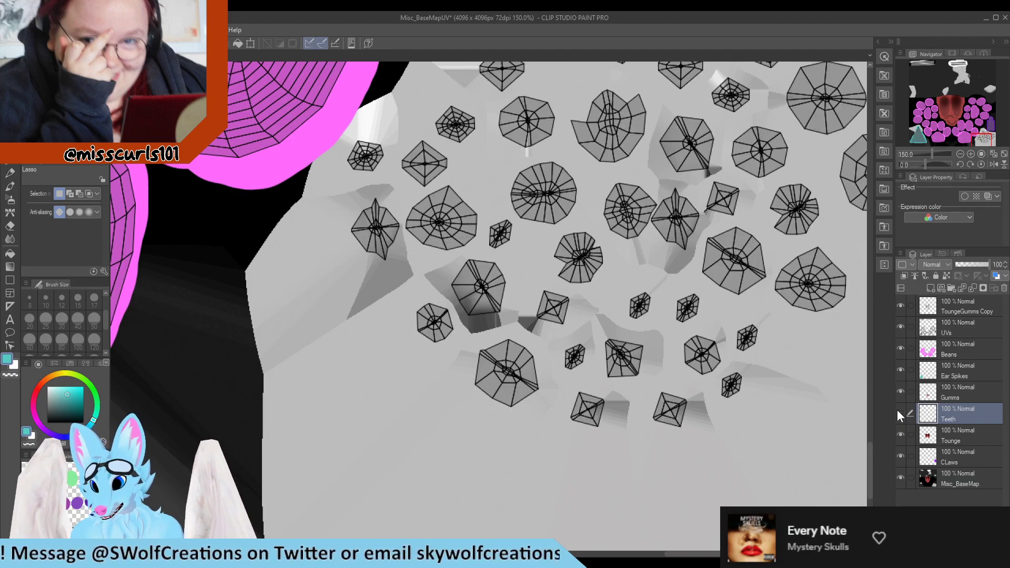
pyautogui.click(898, 413)
pyautogui.scroll(-3, 662, 320)
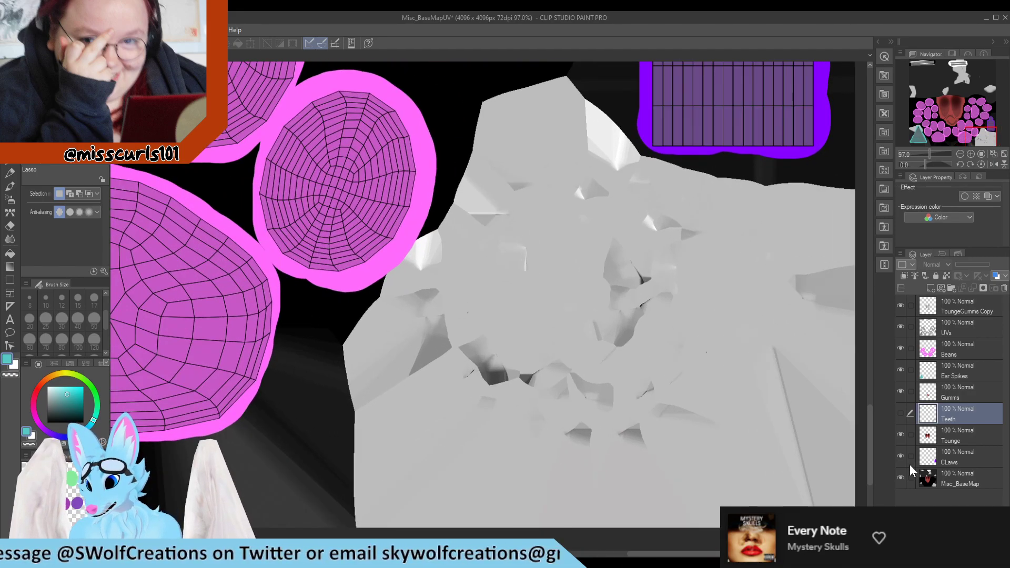
# With the Teeth wireframes visible, lasso the gray area around them on Misc_BaseMap and copy it onto a new layer.
pyautogui.click(925, 477)
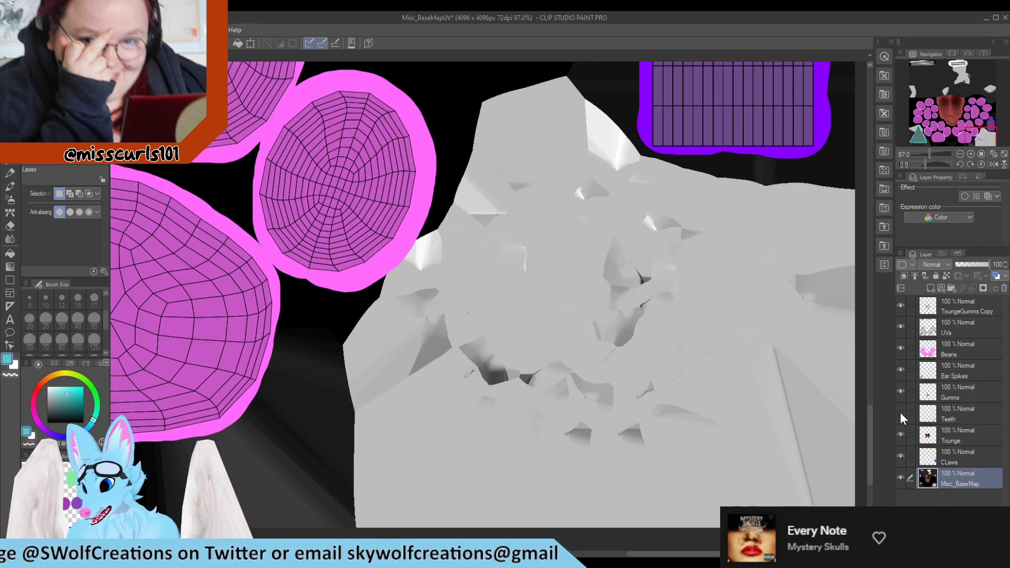
pyautogui.click(900, 413)
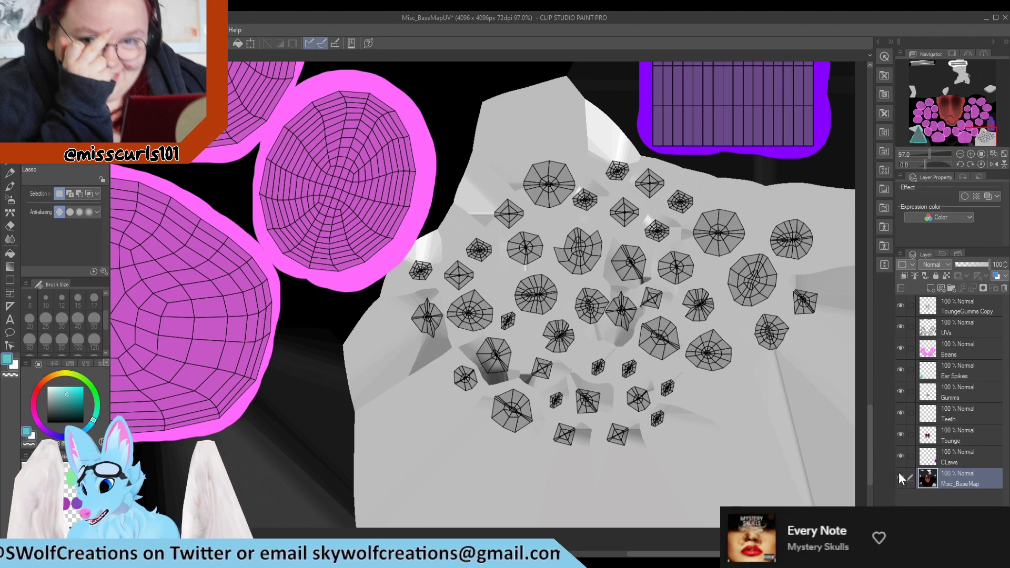
pyautogui.moveTo(677, 458)
pyautogui.mouseDown()
pyautogui.moveTo(705, 398)
pyautogui.moveTo(804, 358)
pyautogui.moveTo(847, 258)
pyautogui.moveTo(806, 206)
pyautogui.moveTo(709, 195)
pyautogui.moveTo(634, 157)
pyautogui.moveTo(609, 153)
pyautogui.moveTo(587, 172)
pyautogui.moveTo(542, 154)
pyautogui.moveTo(508, 155)
pyautogui.moveTo(448, 245)
pyautogui.moveTo(423, 250)
pyautogui.moveTo(401, 278)
pyautogui.moveTo(438, 401)
pyautogui.moveTo(577, 465)
pyautogui.moveTo(671, 447)
pyautogui.moveTo(684, 436)
pyautogui.mouseUp()
pyautogui.moveTo(534, 162)
pyautogui.mouseDown()
pyautogui.moveTo(572, 168)
pyautogui.moveTo(574, 160)
pyautogui.mouseUp()
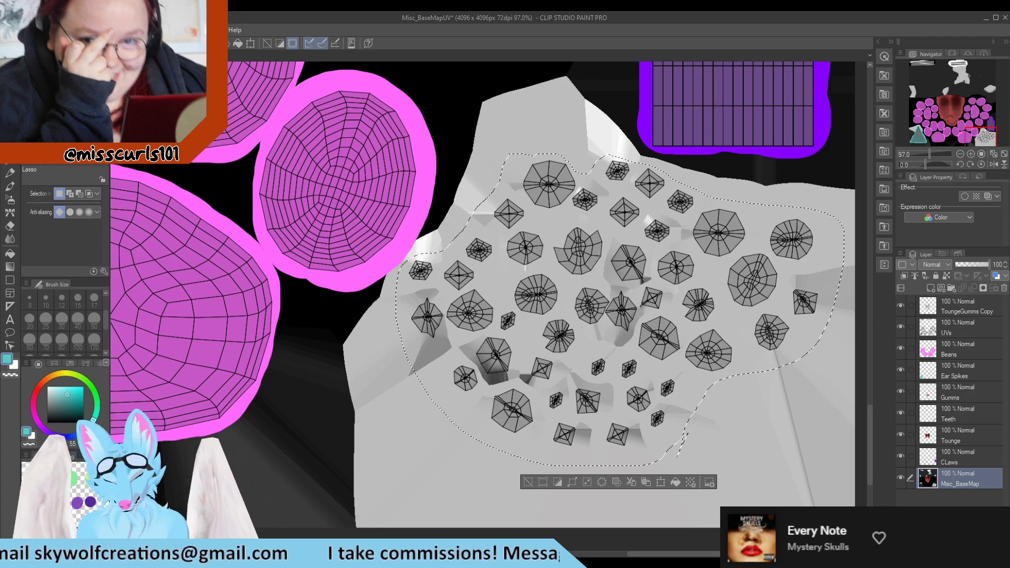
pyautogui.hotkey('ctrl', 'c')
pyautogui.hotkey('ctrl', 'v')
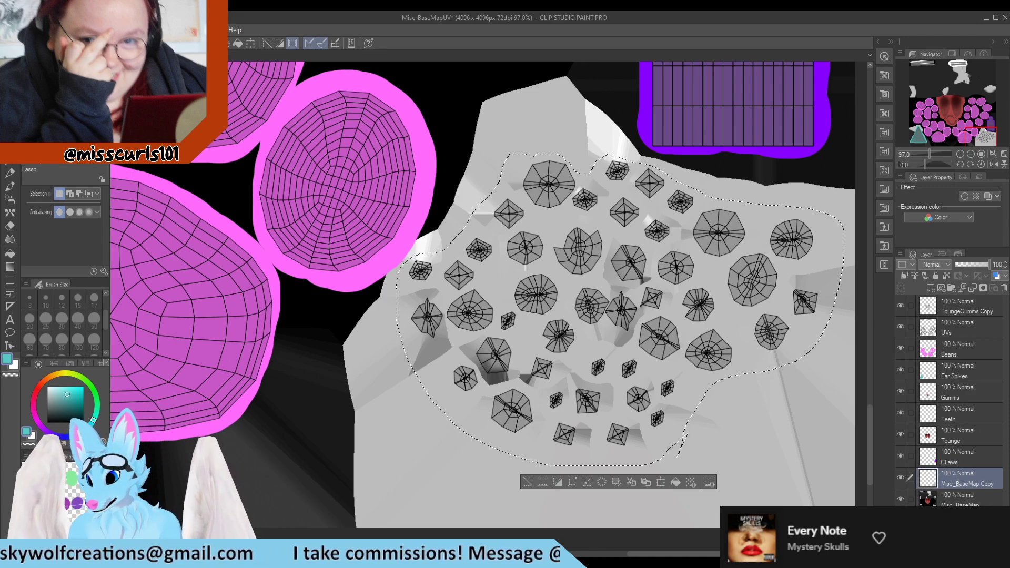
# Rename the copied gray texture layer as Teeth and hide Misc_BaseMap.
pyautogui.doubleClick(957, 484)
pyautogui.write('Teeth')
pyautogui.press('Return')
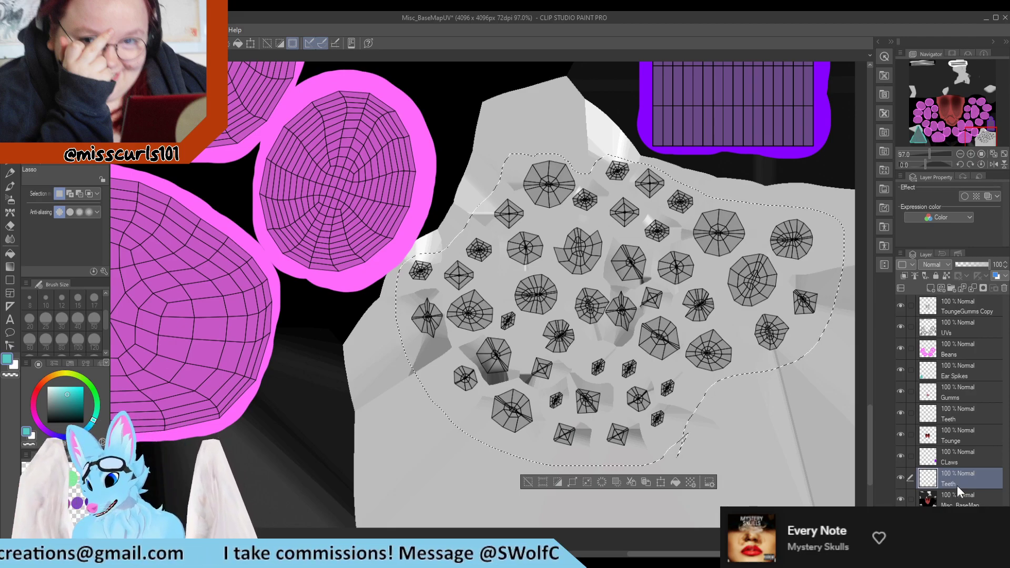
pyautogui.click(901, 500)
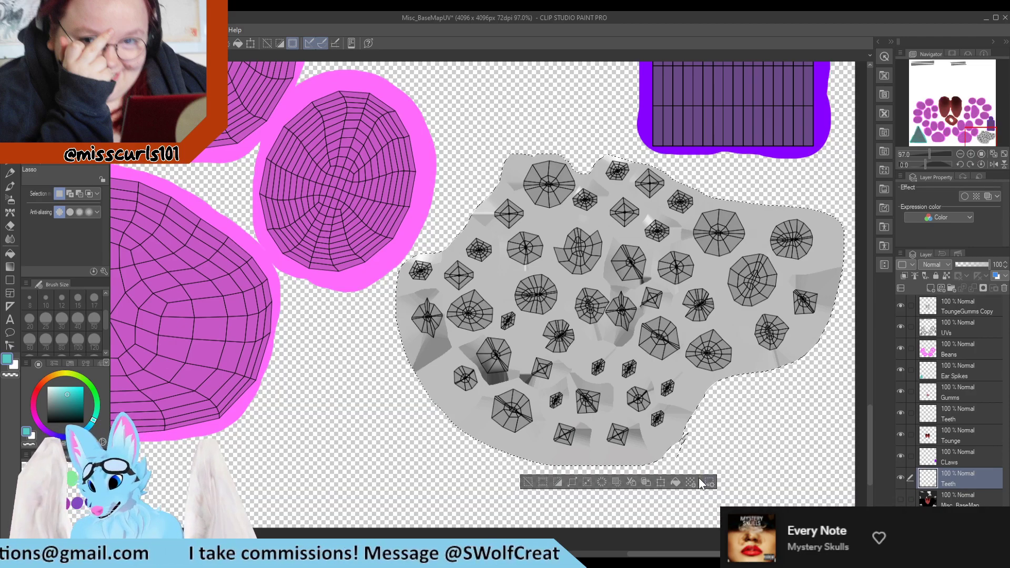
# Clear the selection and trim the gray Teeth cutout's lower and right outer edges with the size 50 hard eraser.
pyautogui.hotkey('ctrl', 'd')
pyautogui.press('e')
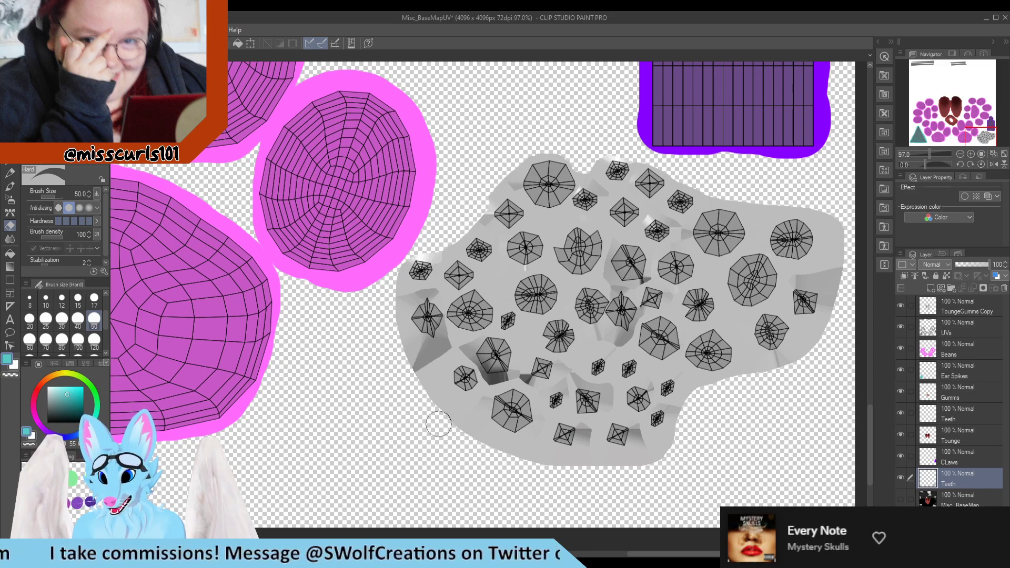
pyautogui.moveTo(685, 449)
pyautogui.mouseDown()
pyautogui.moveTo(575, 474)
pyautogui.moveTo(490, 457)
pyautogui.moveTo(435, 412)
pyautogui.moveTo(390, 354)
pyautogui.mouseUp()
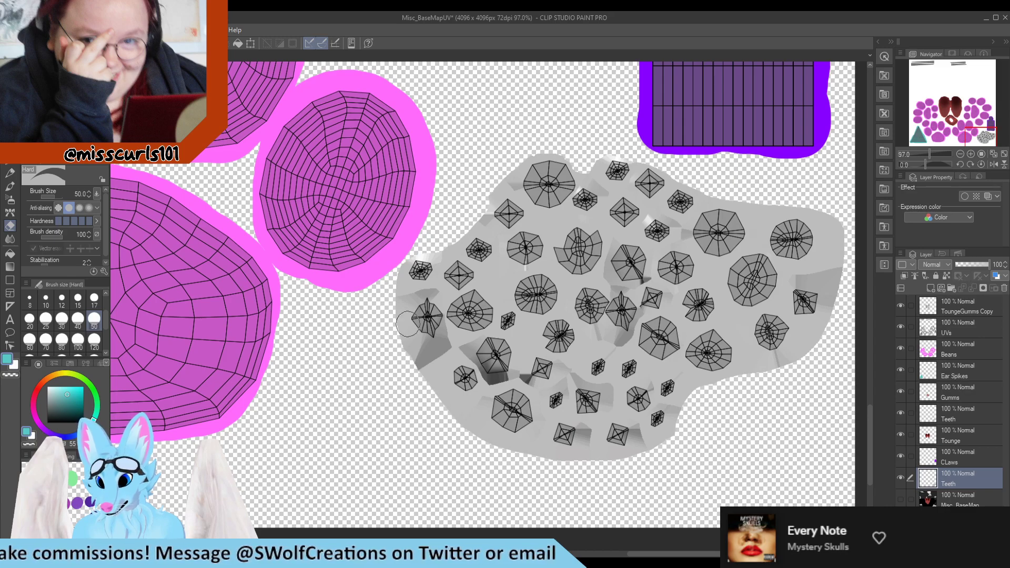
pyautogui.moveTo(815, 203)
pyautogui.mouseDown()
pyautogui.moveTo(841, 237)
pyautogui.moveTo(839, 337)
pyautogui.mouseUp()
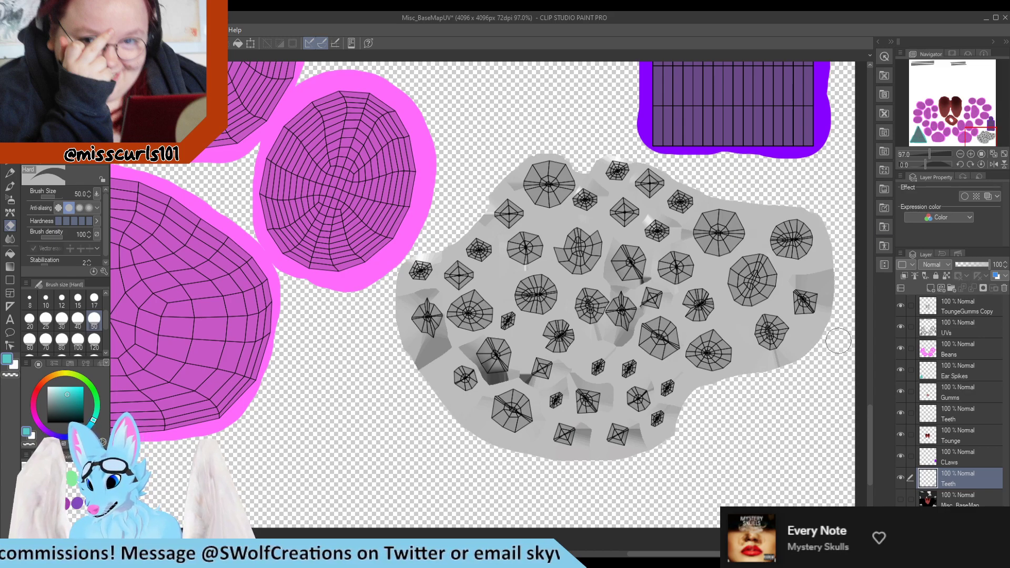
pyautogui.press('m')
# Check the colored cutouts across the whole canvas and save the Misc_BaseMapUV document.
pyautogui.scroll(-1, 598, 110)
pyautogui.scroll(1, 421, 132)
pyautogui.scroll(-2, 368, 190)
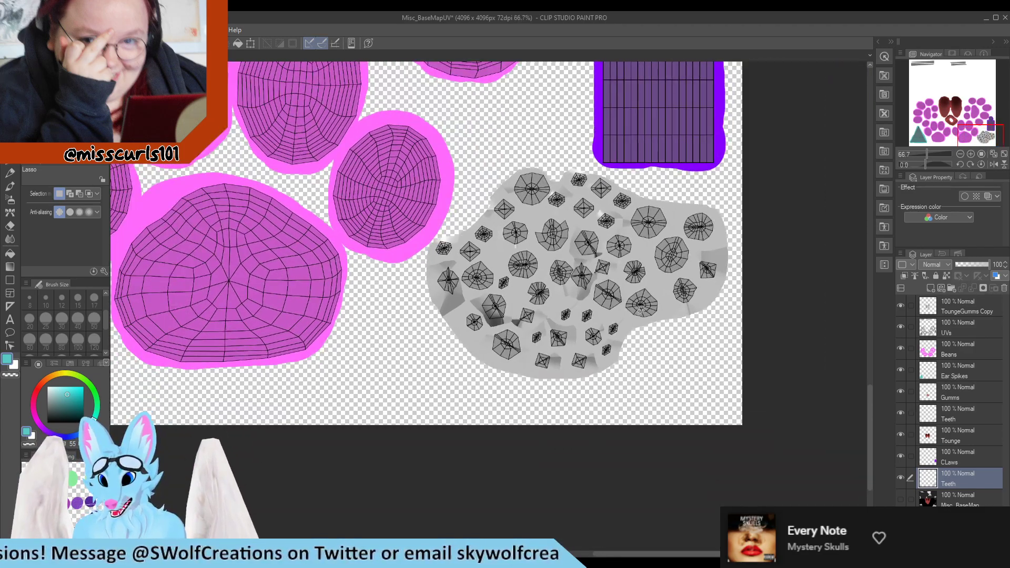
pyautogui.scroll(2, 741, 363)
pyautogui.scroll(-2, 494, 327)
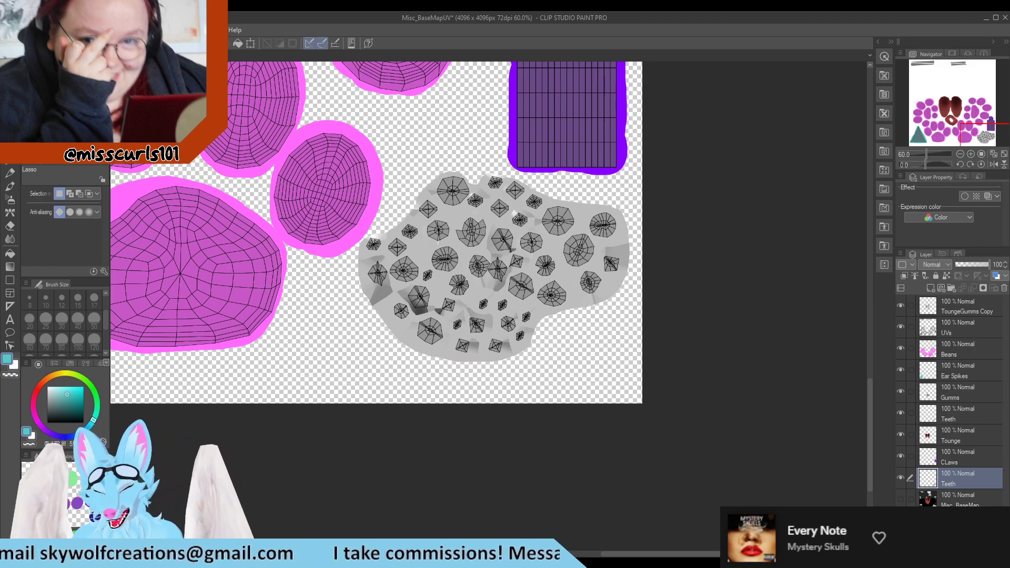
pyautogui.scroll(-5, 500, 363)
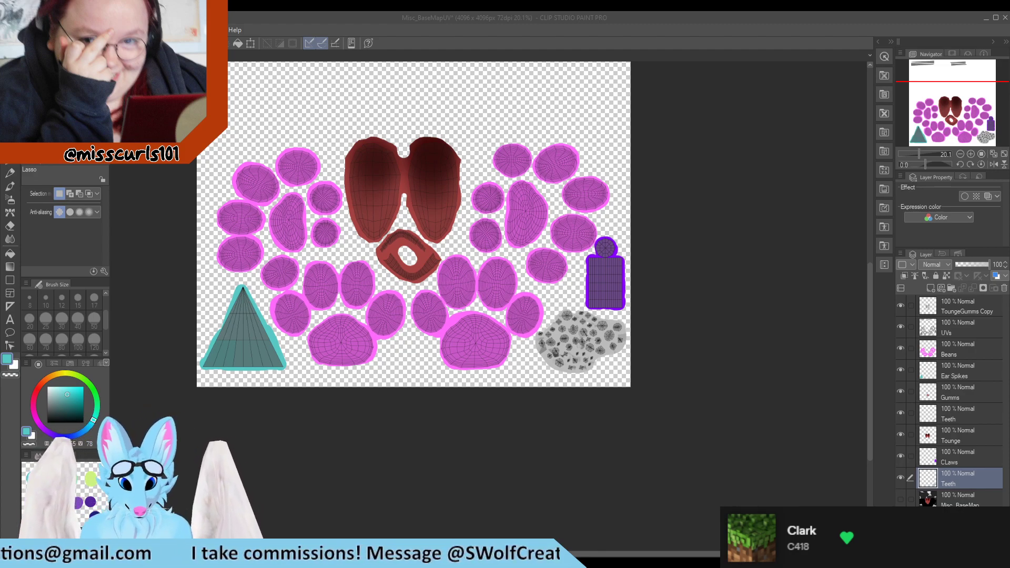
pyautogui.scroll(-6, 430, 220)
pyautogui.scroll(3, 447, 347)
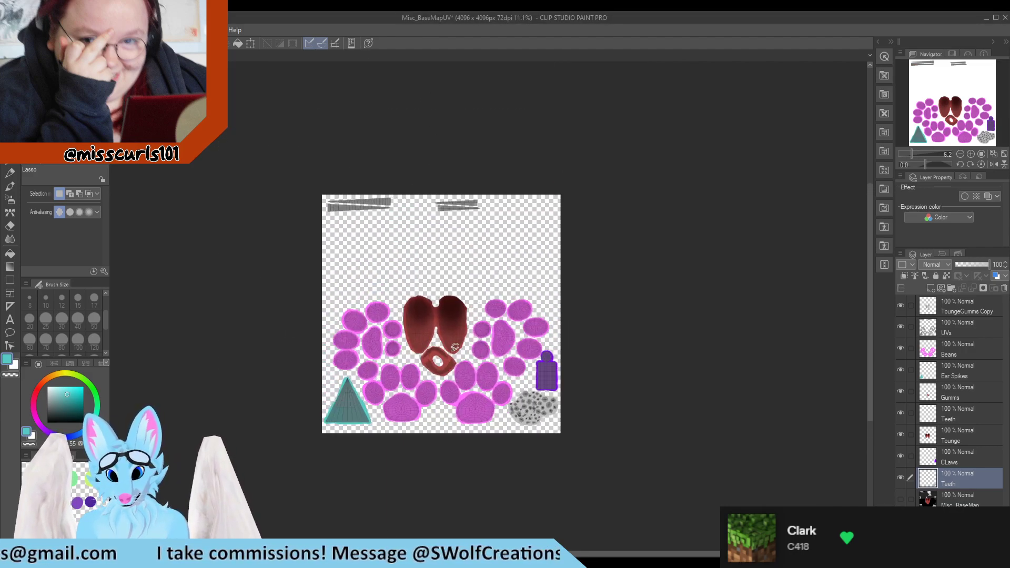
pyautogui.scroll(2, 450, 341)
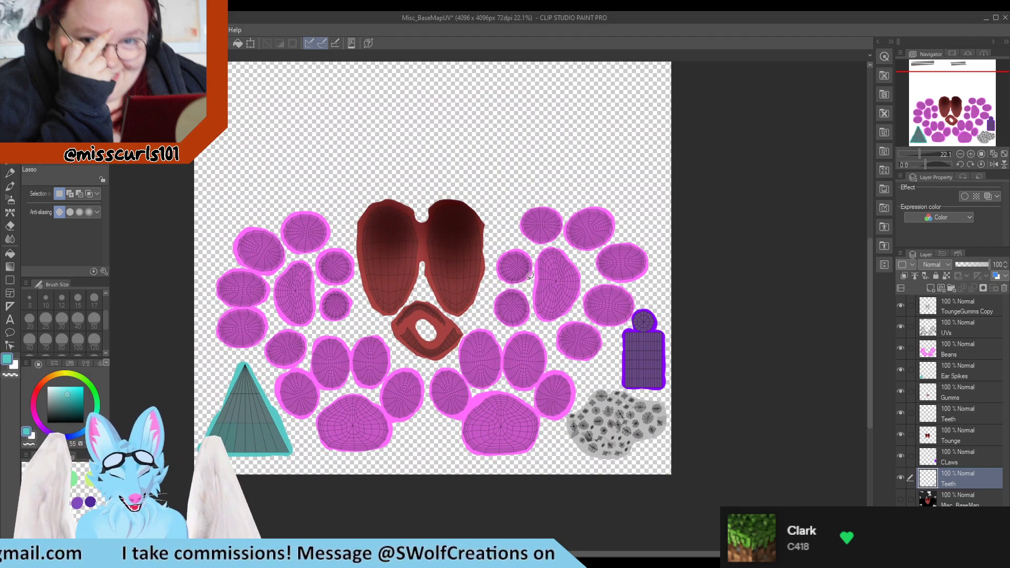
pyautogui.hotkey('ctrl', 's')
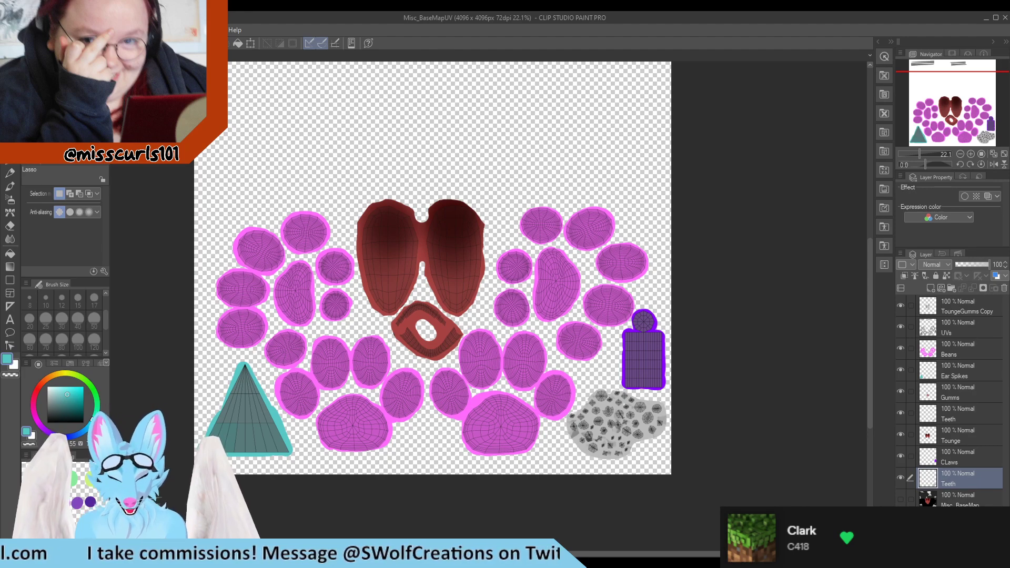
pyautogui.hotkey('alt', 'Tab')
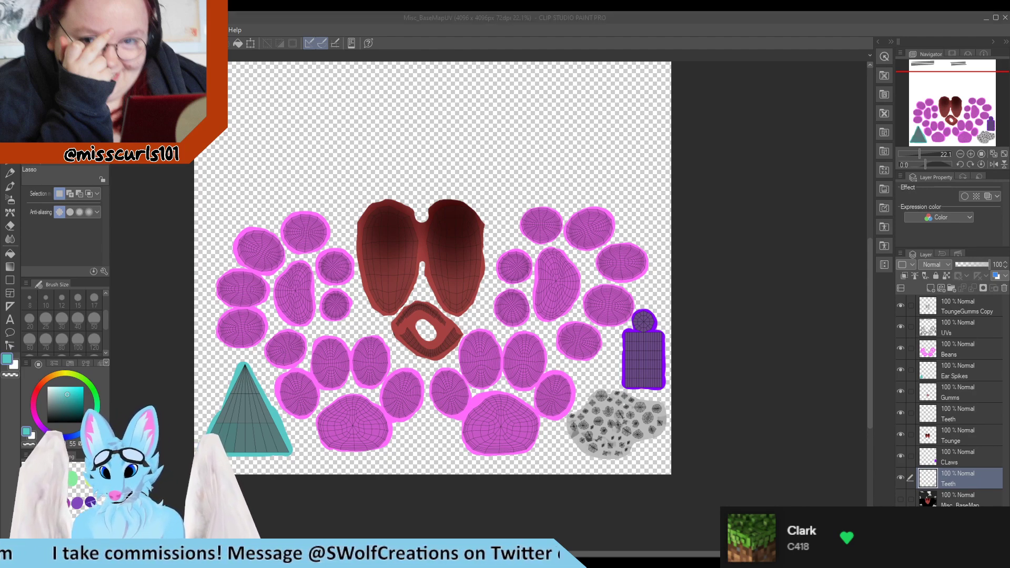
pyautogui.hotkey('alt', 'Tab')
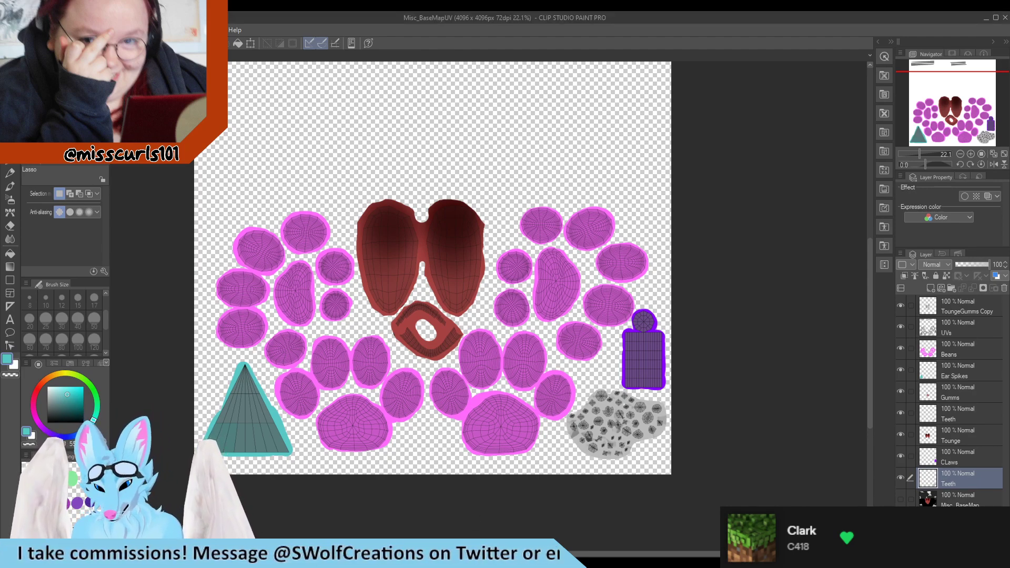
pyautogui.hotkey('alt', 'Tab')
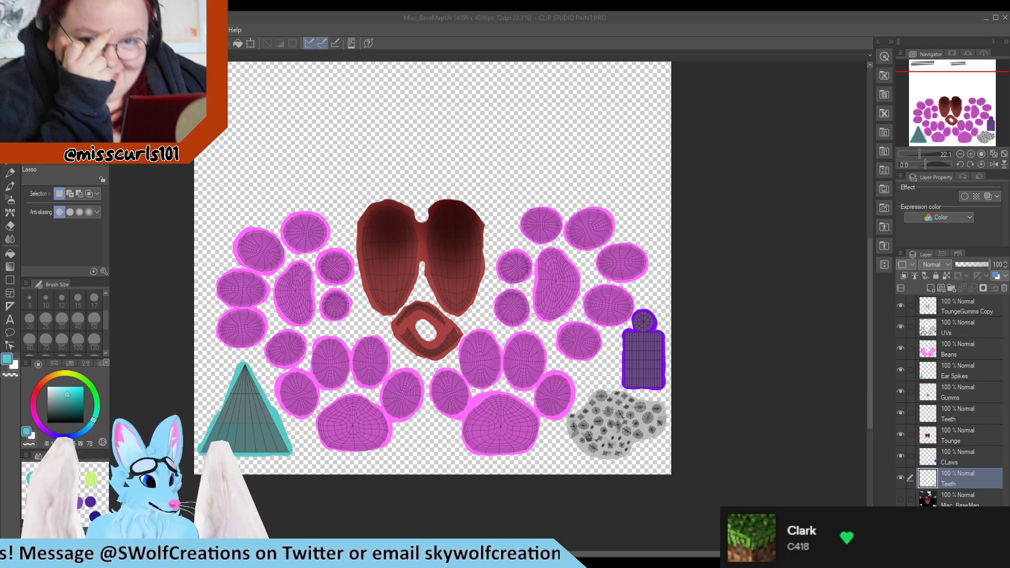
pyautogui.hotkey('alt', 'Tab')
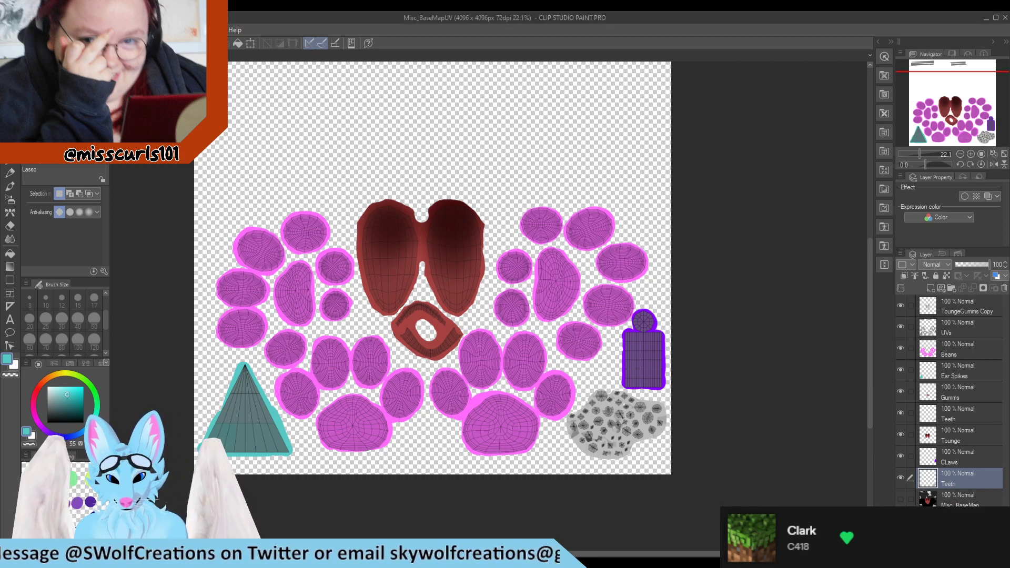
# Switch to Blender and examine the Body mesh's ears, head and back together with its base map texture.
pyautogui.hotkey('alt', 'Tab')
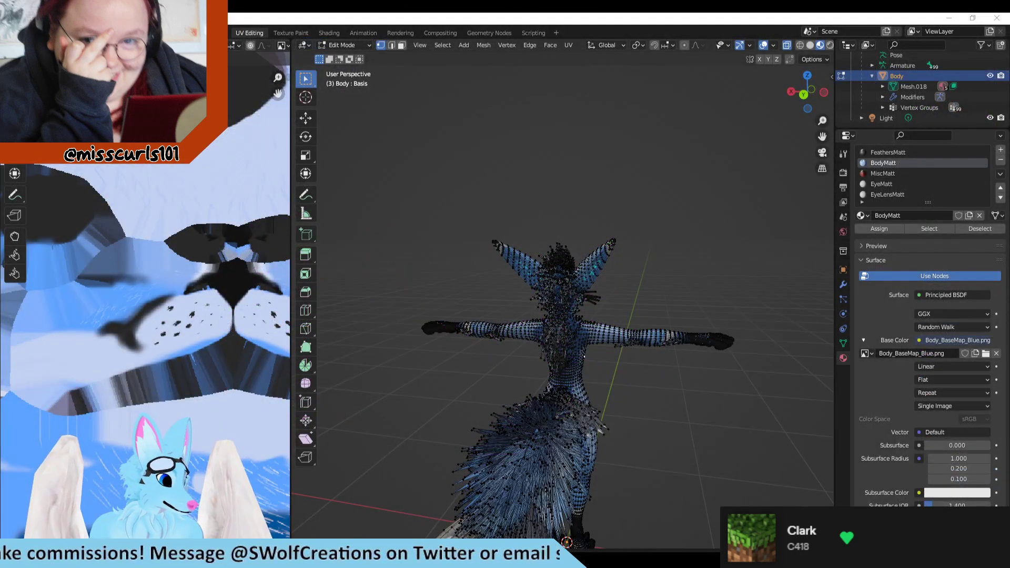
pyautogui.scroll(-5, 545, 317)
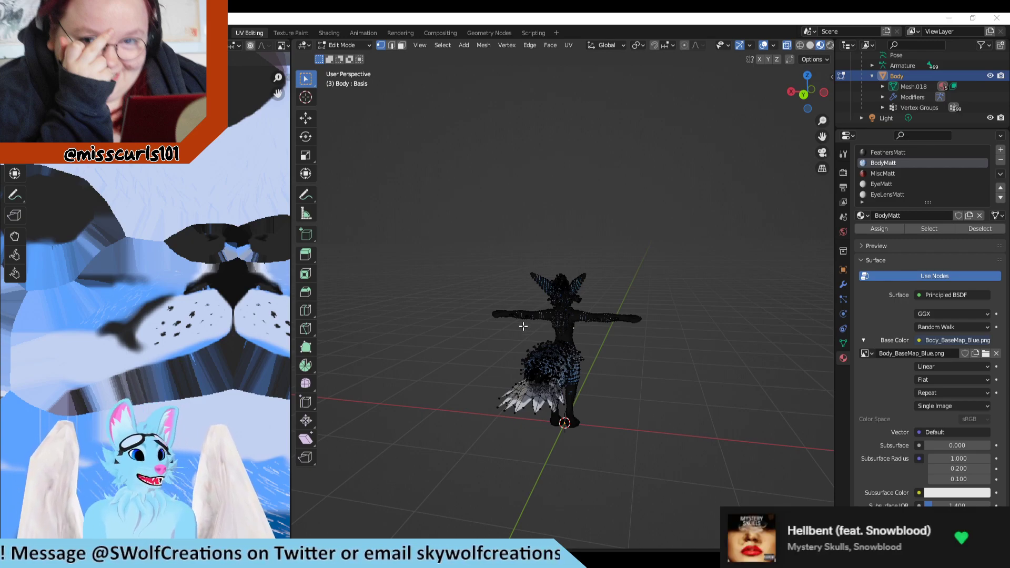
pyautogui.scroll(-3, 424, 289)
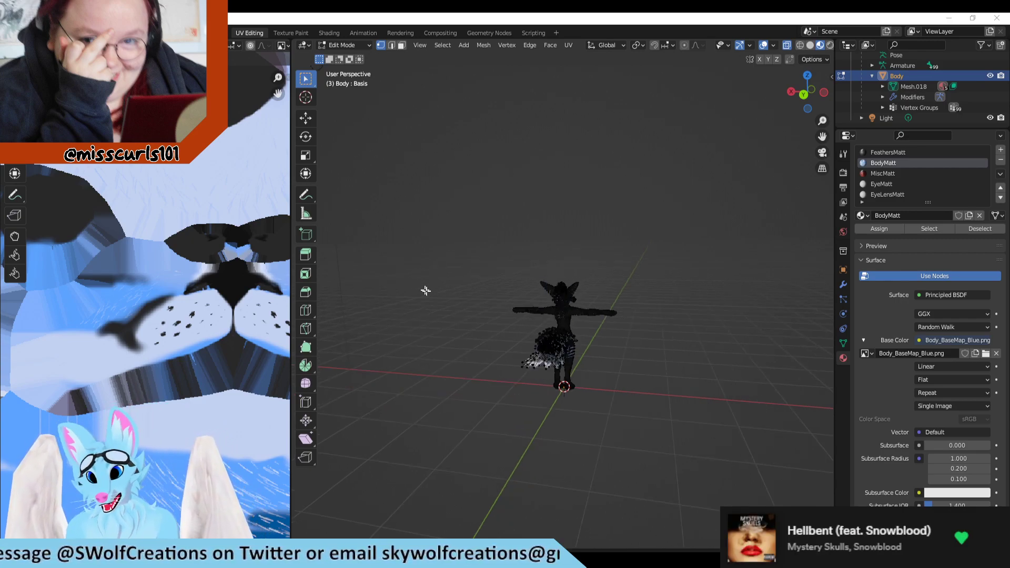
pyautogui.scroll(-3, 79, 343)
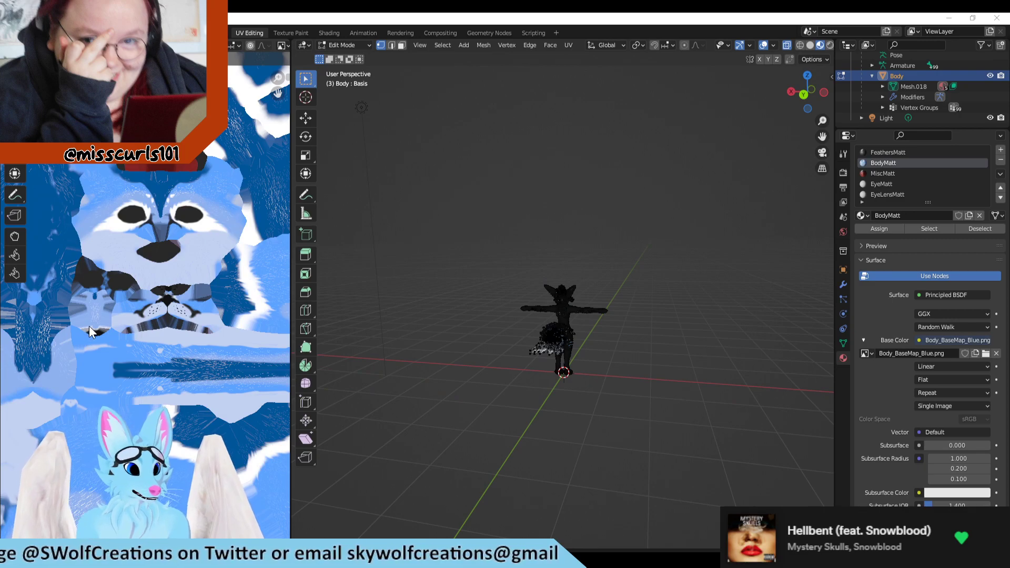
pyautogui.scroll(5, 676, 295)
pyautogui.scroll(6, 663, 352)
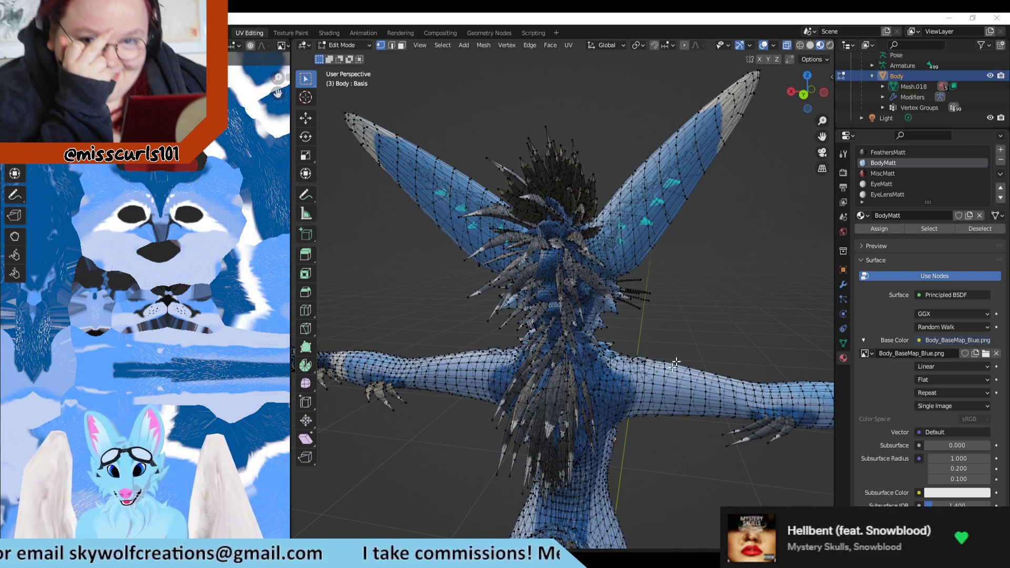
# Examine the Body mesh from the back, side and front, and view the full extent of its base map texture.
pyautogui.scroll(-2, 655, 288)
pyautogui.scroll(-3, 461, 279)
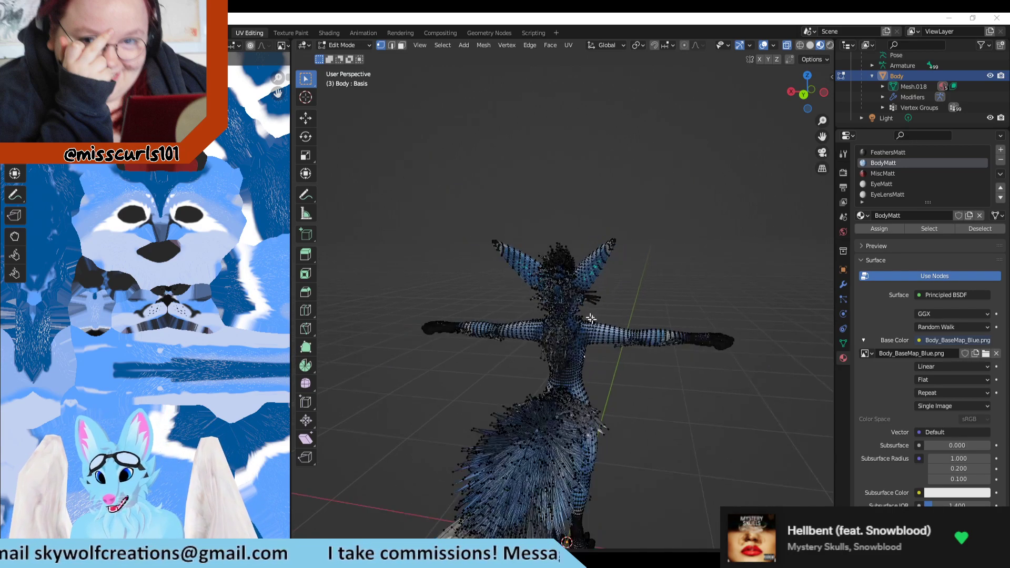
pyautogui.scroll(5, 578, 379)
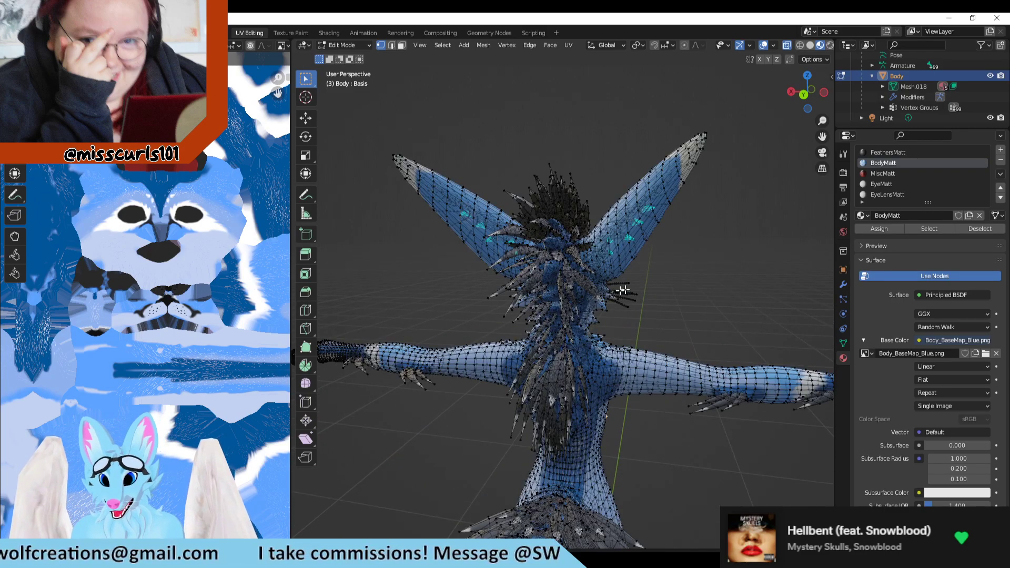
pyautogui.moveTo(658, 279); pyautogui.dragTo(473, 281, button='middle')
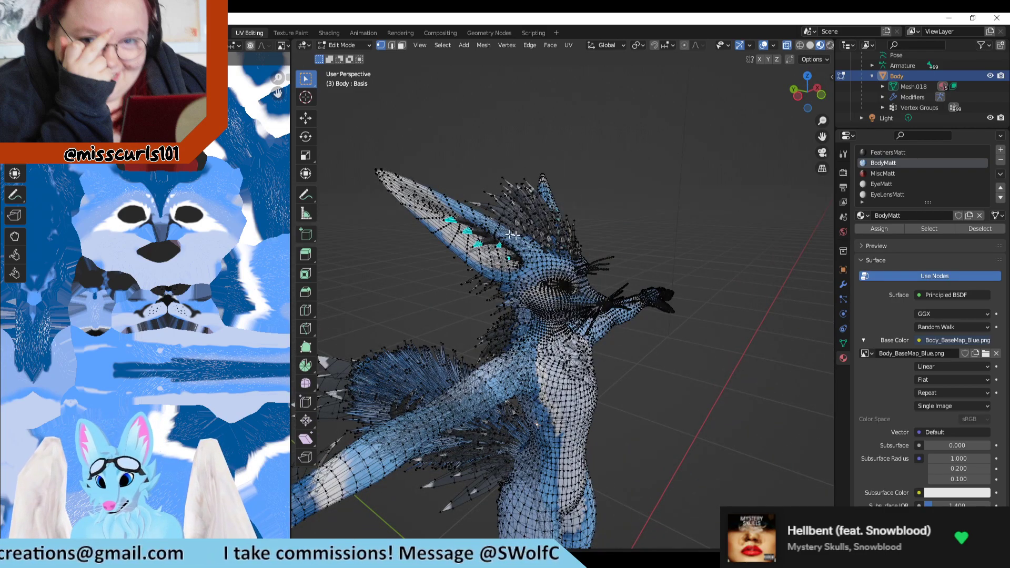
pyautogui.scroll(-2, 629, 358)
pyautogui.scroll(-2, 627, 355)
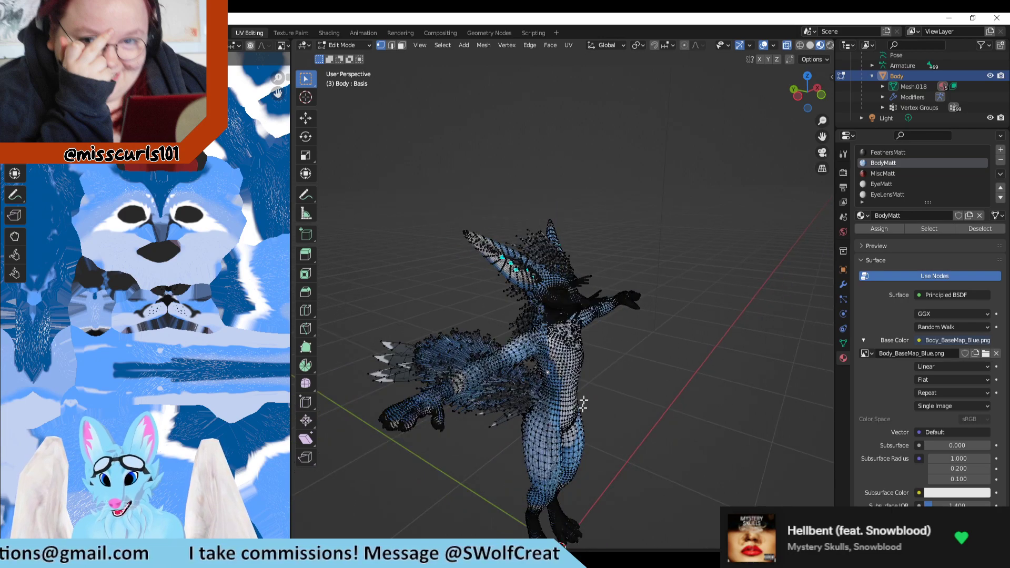
pyautogui.moveTo(628, 360); pyautogui.dragTo(642, 374, button='middle')
pyautogui.scroll(3, 522, 349)
pyautogui.moveTo(521, 349); pyautogui.dragTo(532, 325, button='middle')
pyautogui.scroll(-3, 120, 319)
pyautogui.scroll(1, 120, 320)
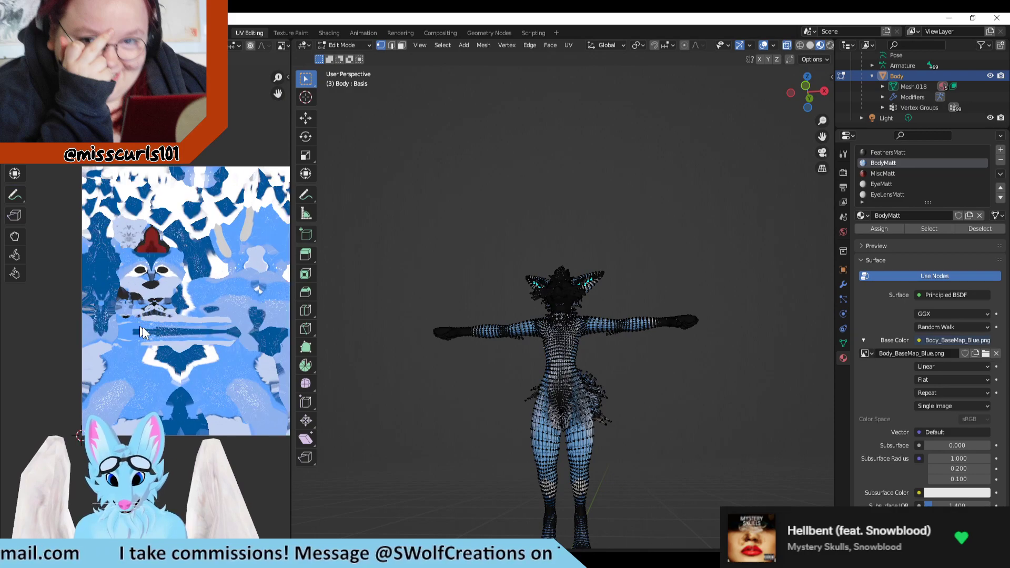
pyautogui.scroll(1, 120, 319)
pyautogui.scroll(1, 120, 319)
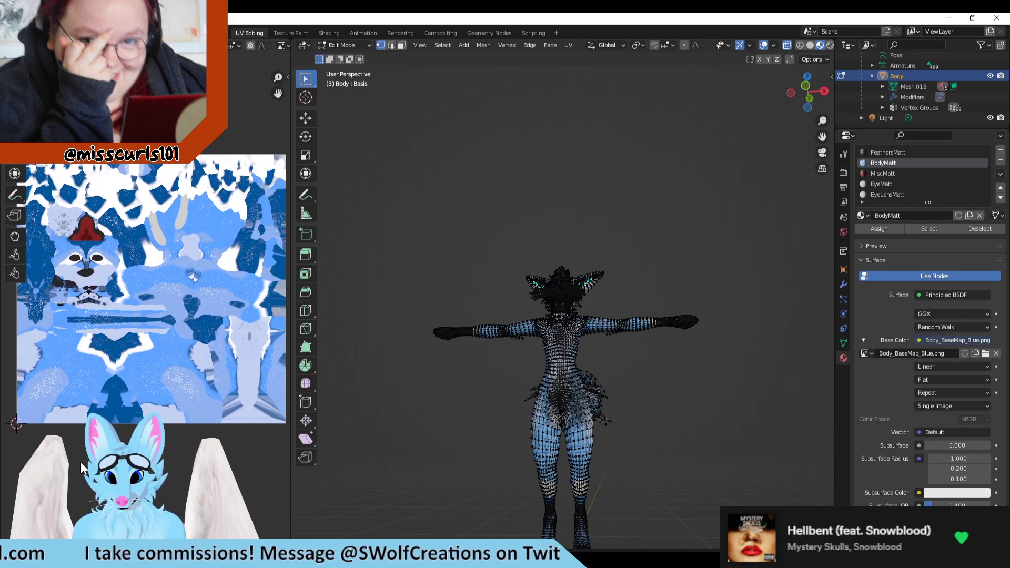
# Box-select one arm and both arms with the upper torso, examine their UV islands over the base map, and clear the selection.
pyautogui.moveTo(742, 268); pyautogui.dragTo(599, 351)
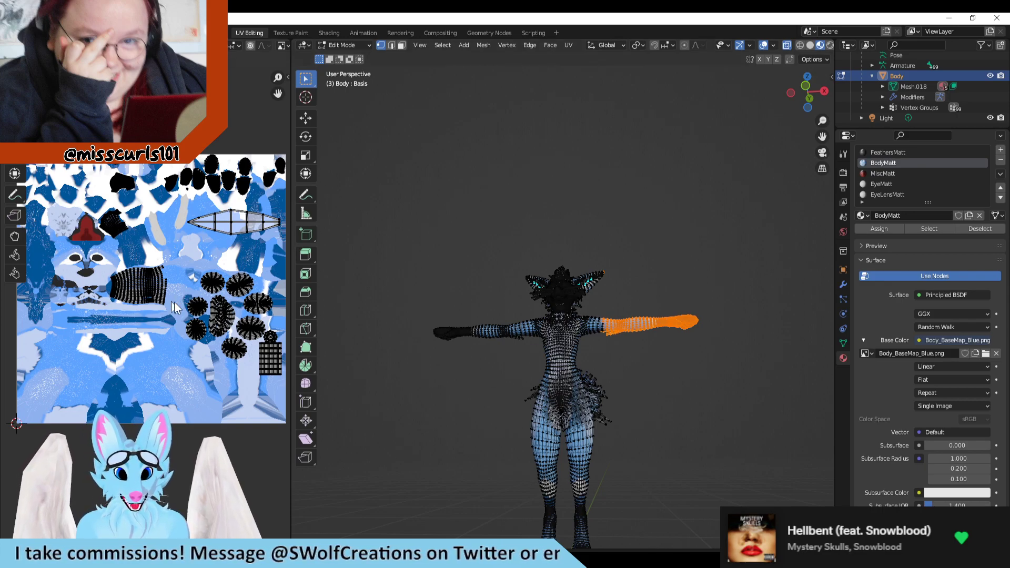
pyautogui.click(736, 303)
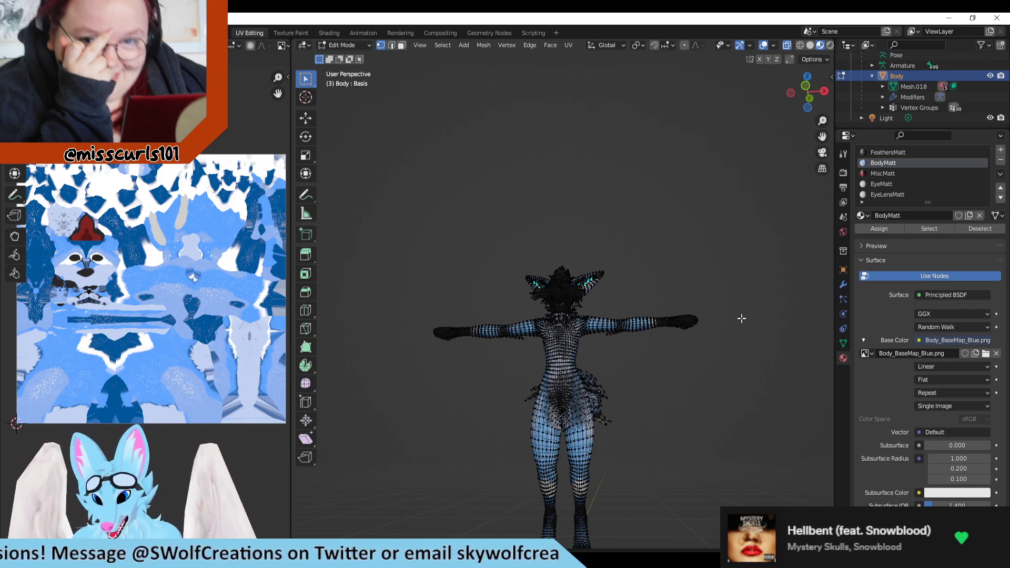
pyautogui.moveTo(722, 335); pyautogui.dragTo(418, 349)
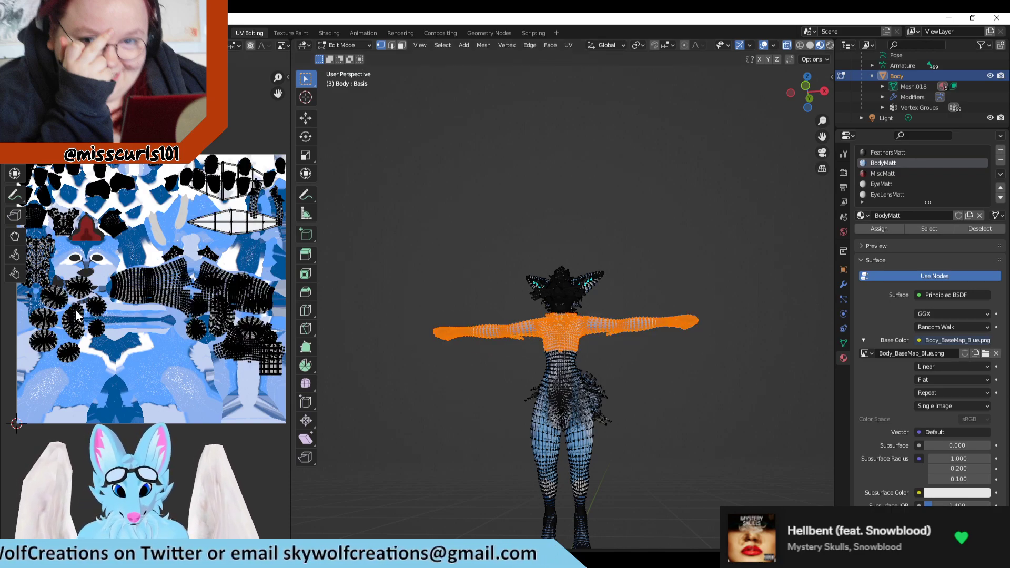
pyautogui.scroll(1, 153, 296)
pyautogui.scroll(-3, 153, 296)
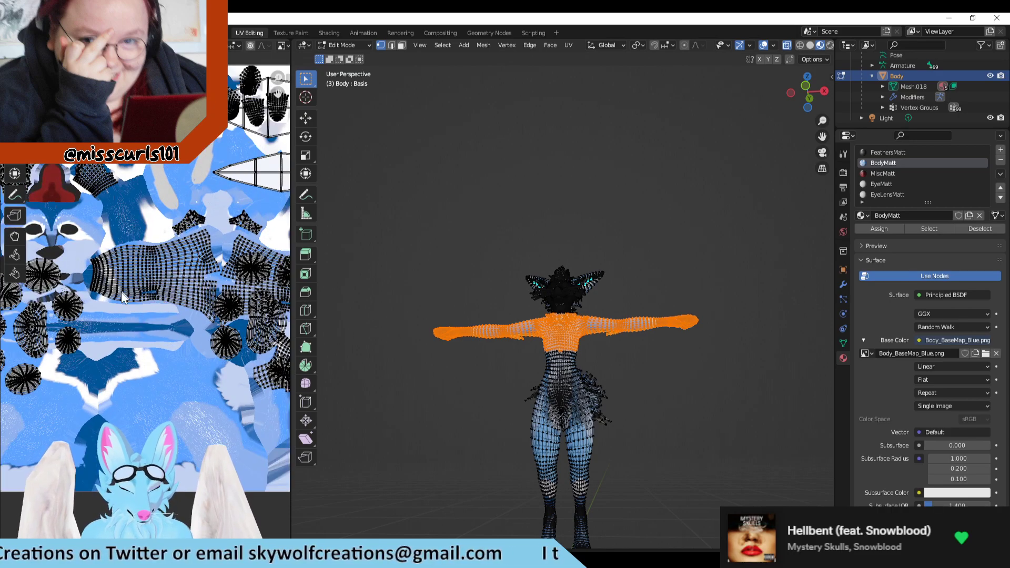
pyautogui.scroll(-1, 112, 312)
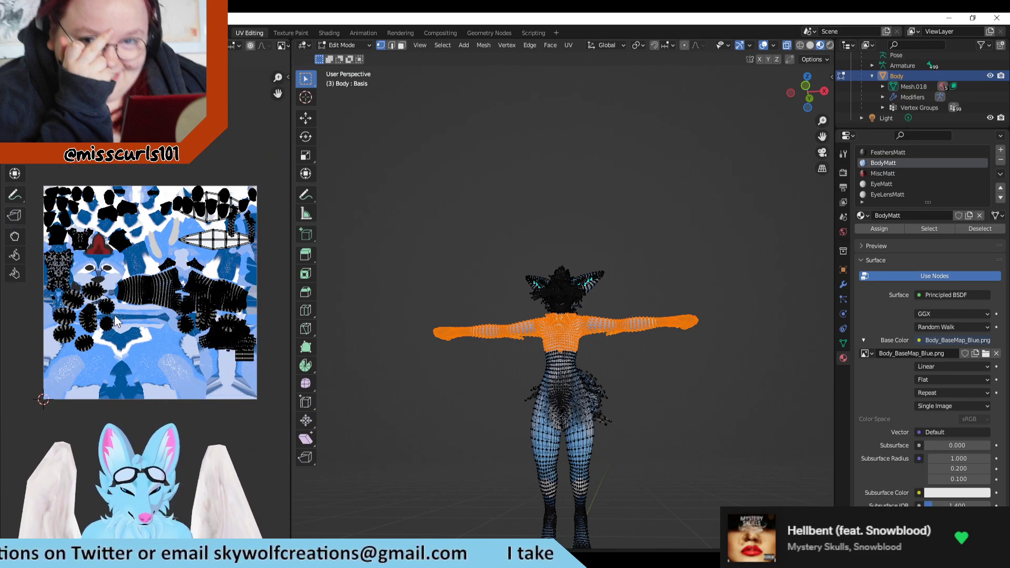
pyautogui.scroll(4, 153, 313)
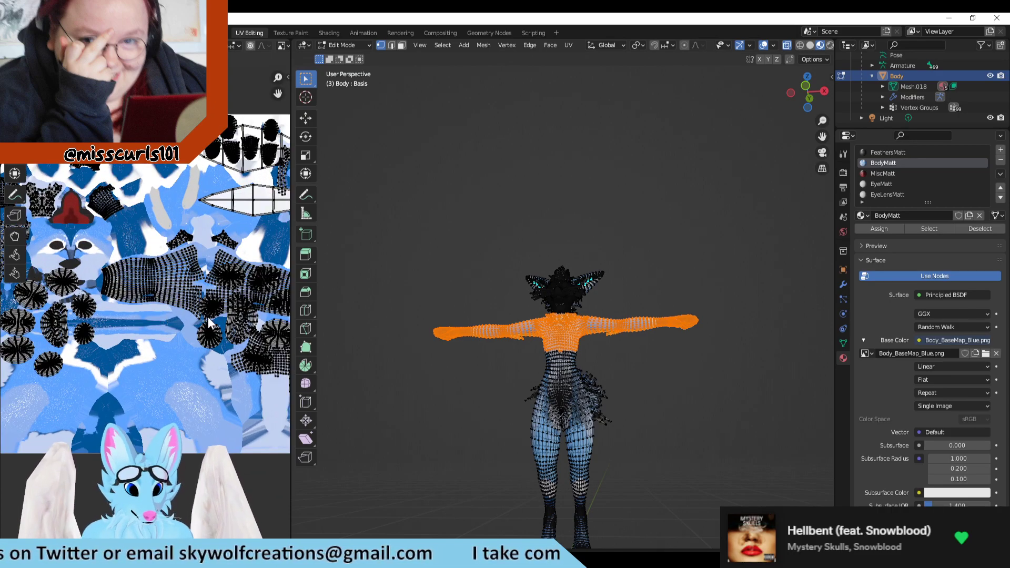
pyautogui.scroll(2, 226, 226)
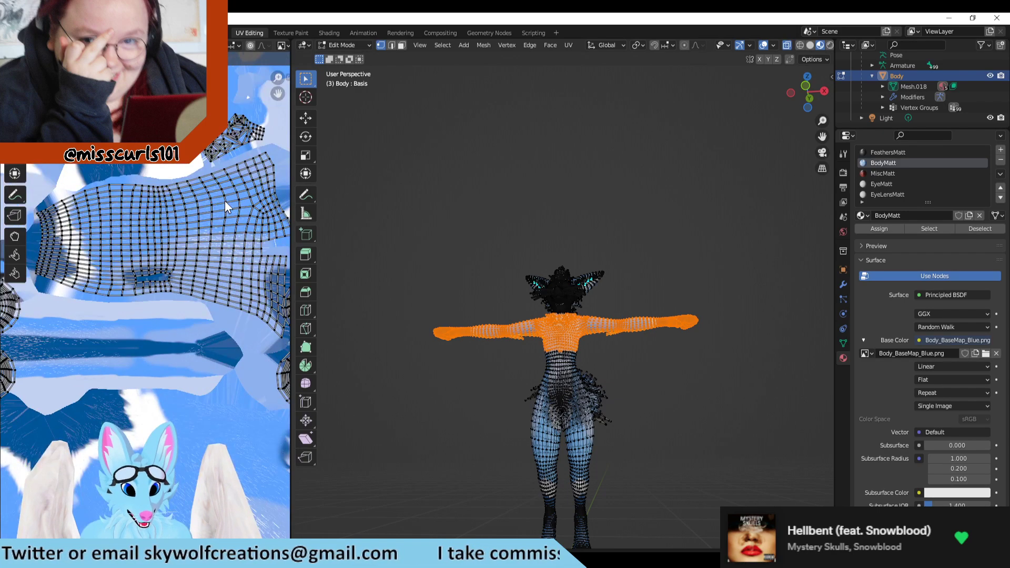
pyautogui.scroll(-1, 216, 247)
pyautogui.scroll(-2, 231, 271)
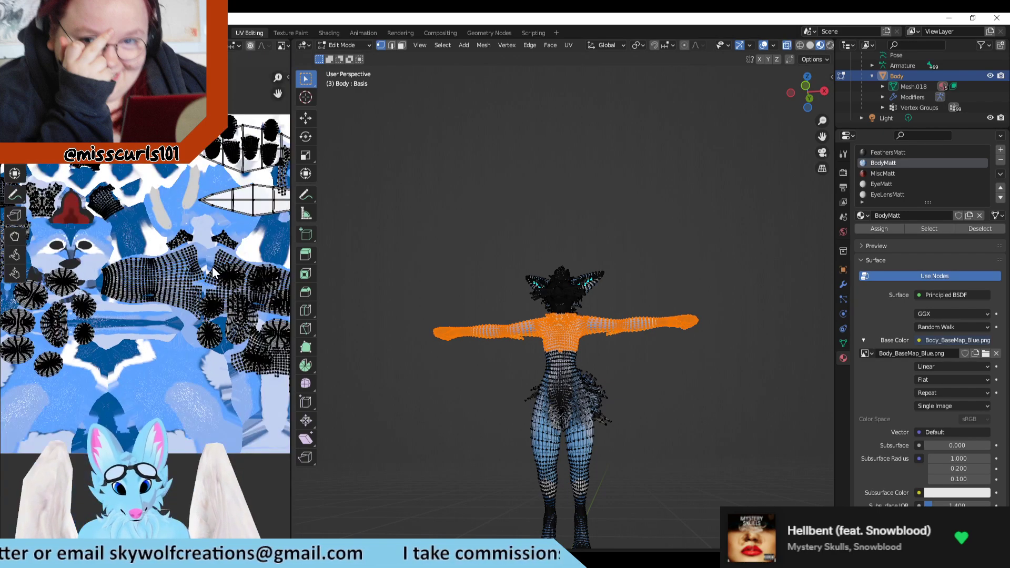
pyautogui.scroll(1, 624, 248)
pyautogui.scroll(2, 624, 249)
pyautogui.scroll(1, 647, 294)
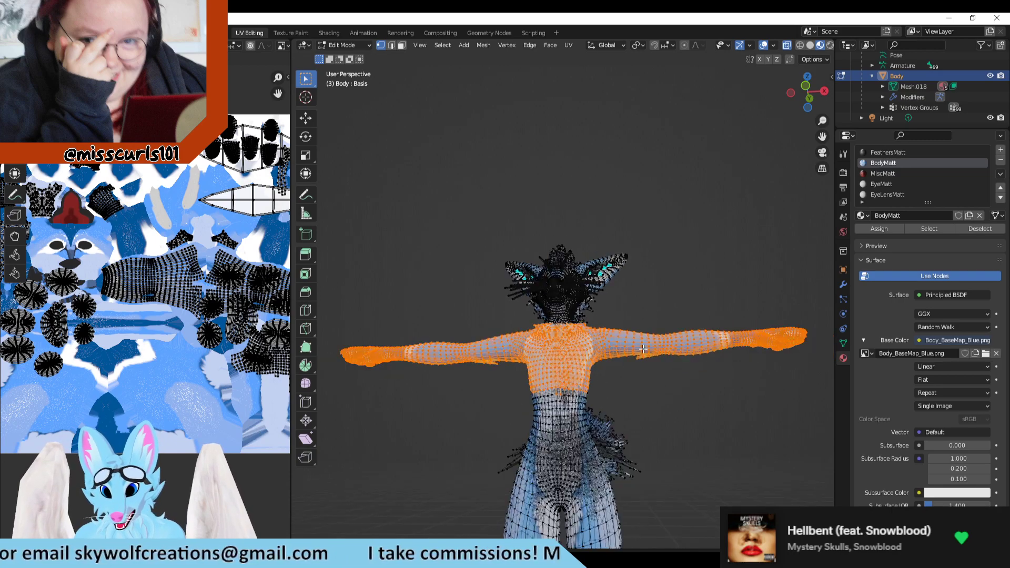
pyautogui.click(672, 397)
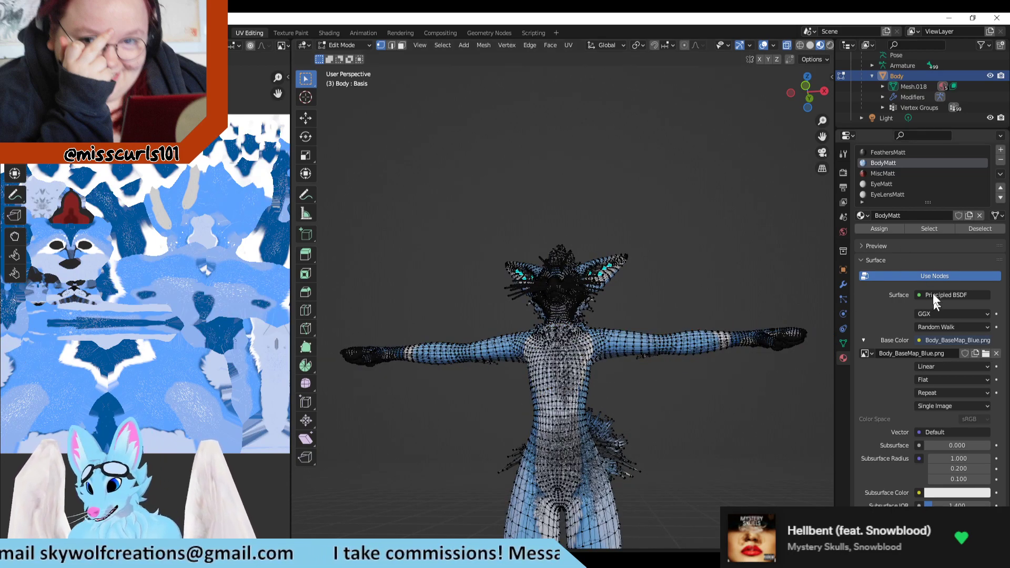
# Look through the Body's modifier, particle, physics and constraint settings and the scene's output settings.
pyautogui.click(844, 286)
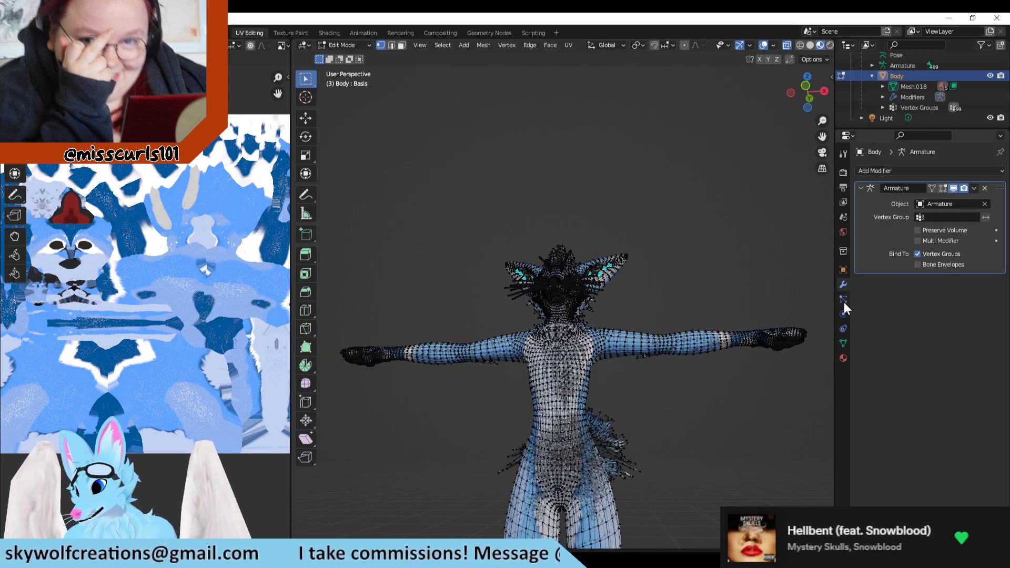
pyautogui.click(844, 300)
pyautogui.click(844, 313)
pyautogui.click(843, 332)
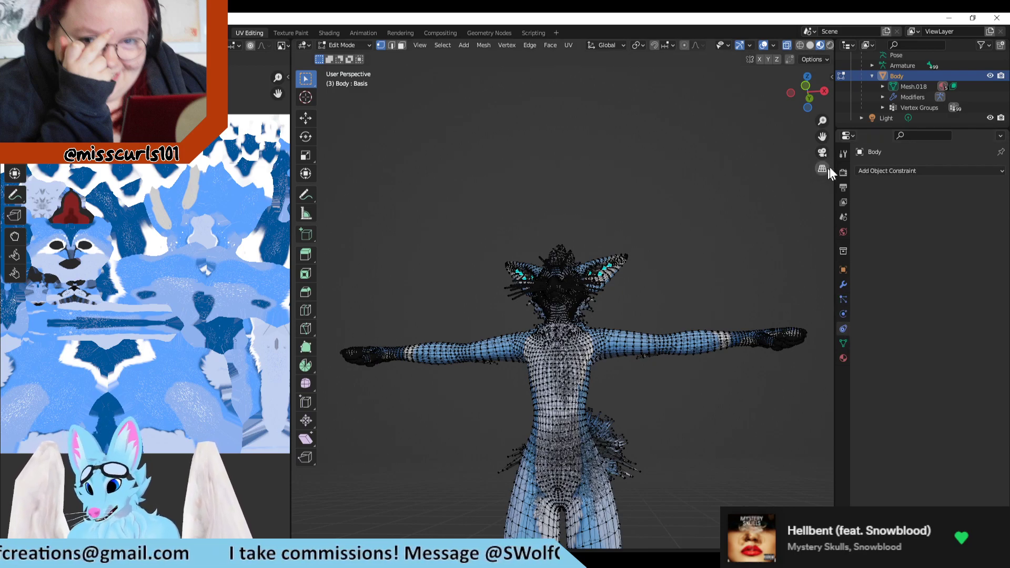
pyautogui.click(843, 153)
pyautogui.click(843, 187)
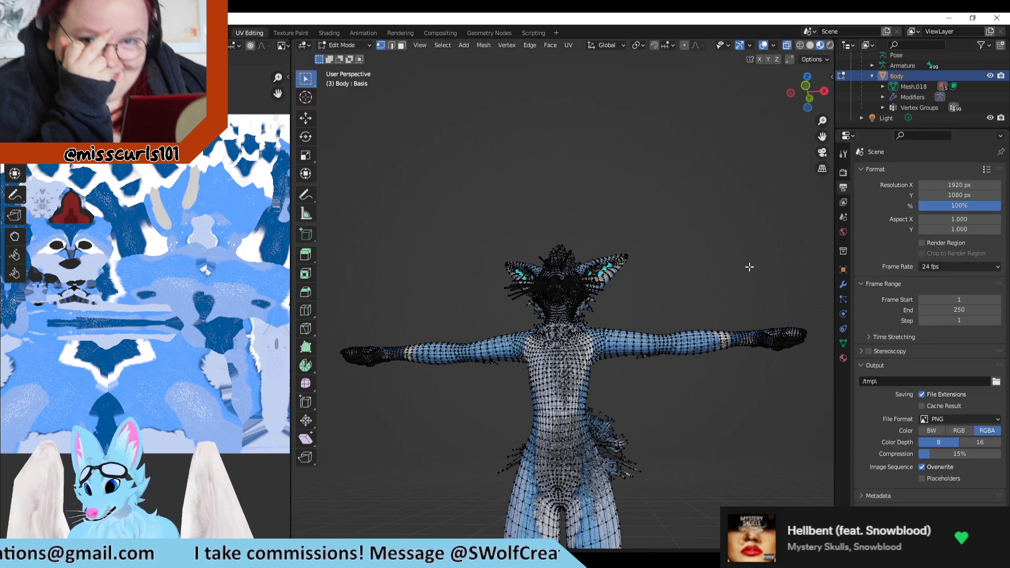
# Select the whole mesh to show its UV layout, find the Body's vertex groups and shape keys, and clear the selection.
pyautogui.press('a')
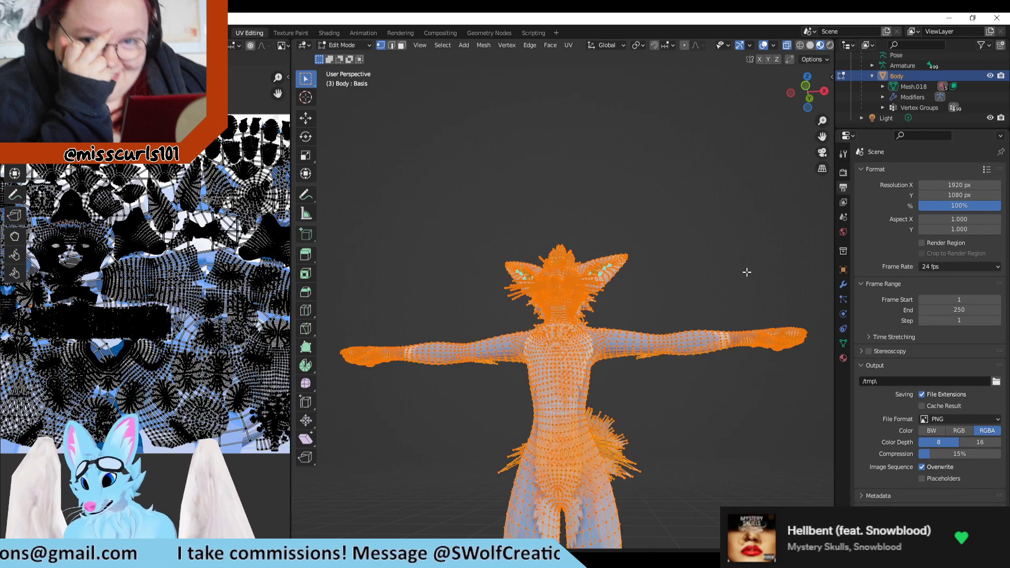
pyautogui.click(843, 203)
pyautogui.click(844, 215)
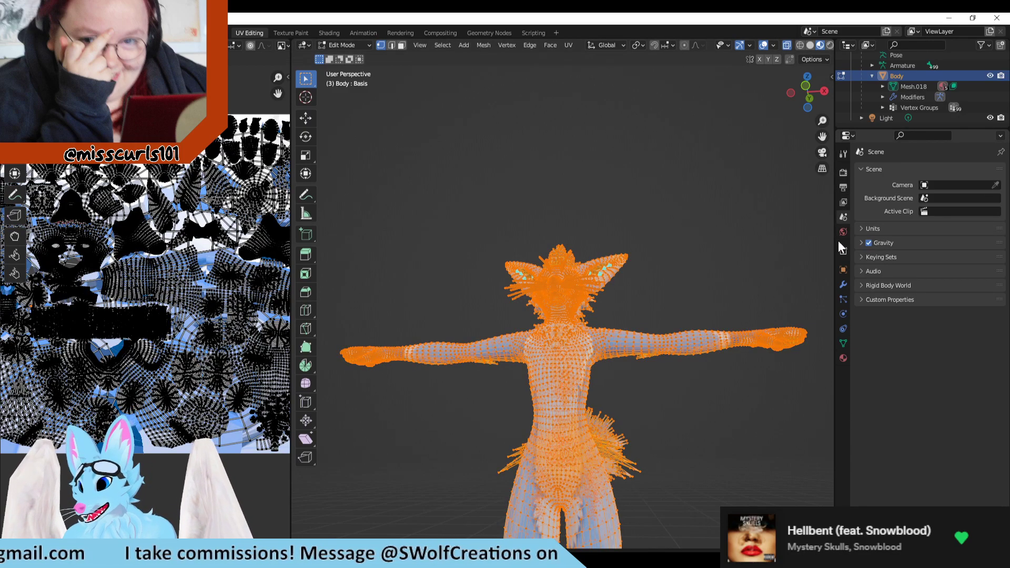
pyautogui.click(843, 232)
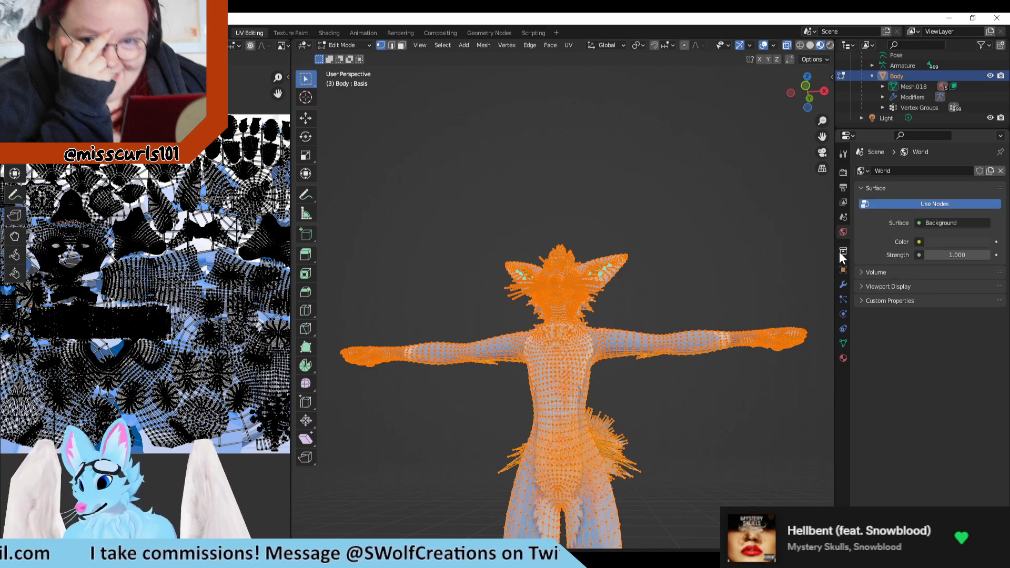
pyautogui.click(843, 251)
pyautogui.click(843, 269)
pyautogui.click(844, 284)
pyautogui.click(843, 299)
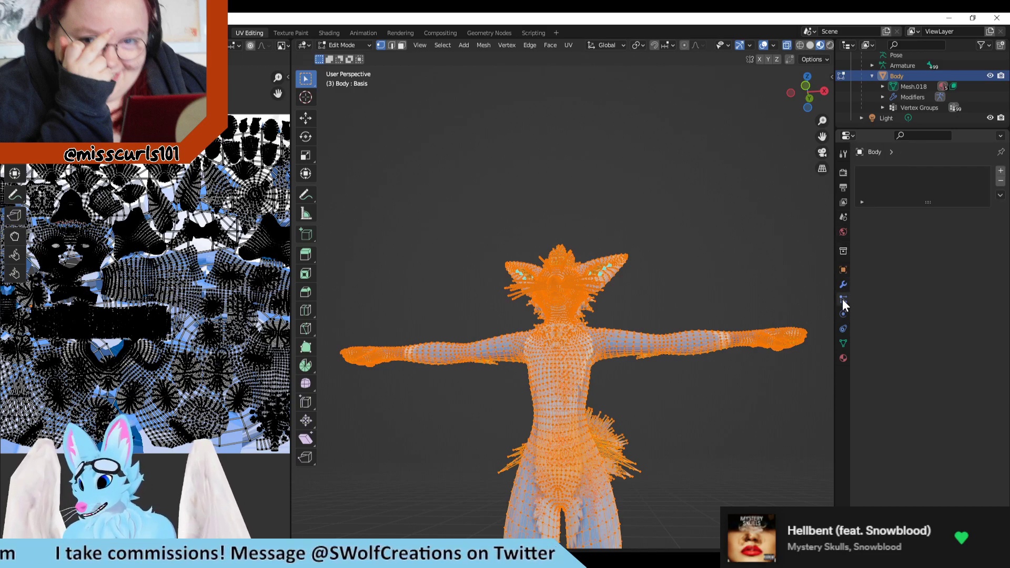
pyautogui.click(843, 314)
pyautogui.click(843, 343)
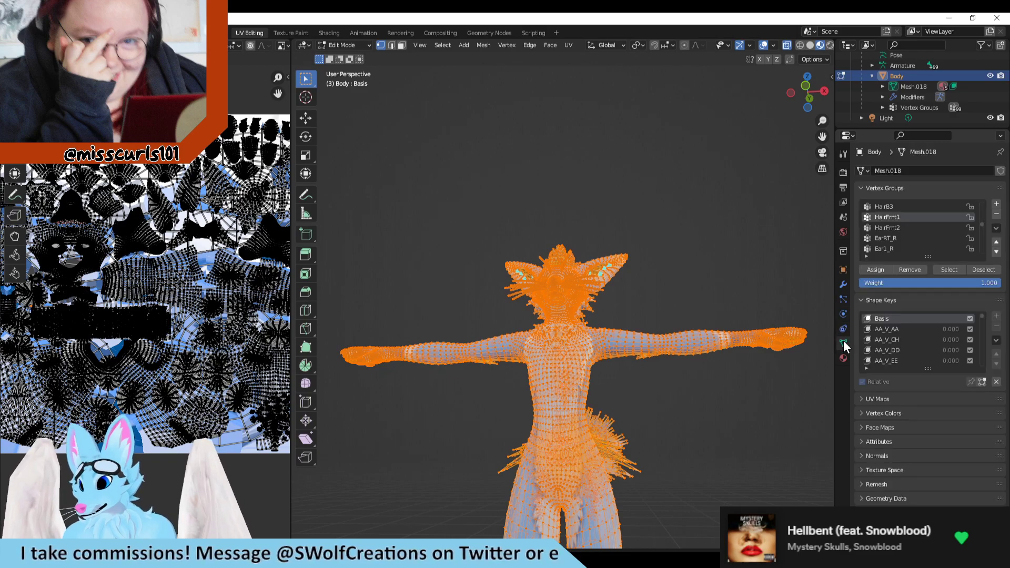
pyautogui.click(748, 244)
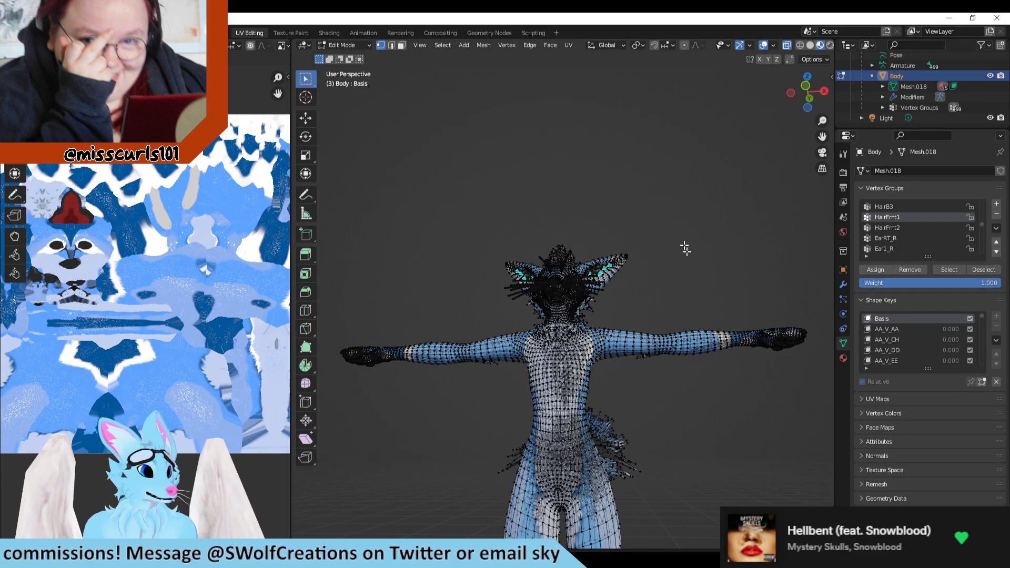
# Select the vertices of the Tongue1, Tongue2 and Tongue3 vertex groups to show the tongue's UV islands.
pyautogui.scroll(3, 886, 231)
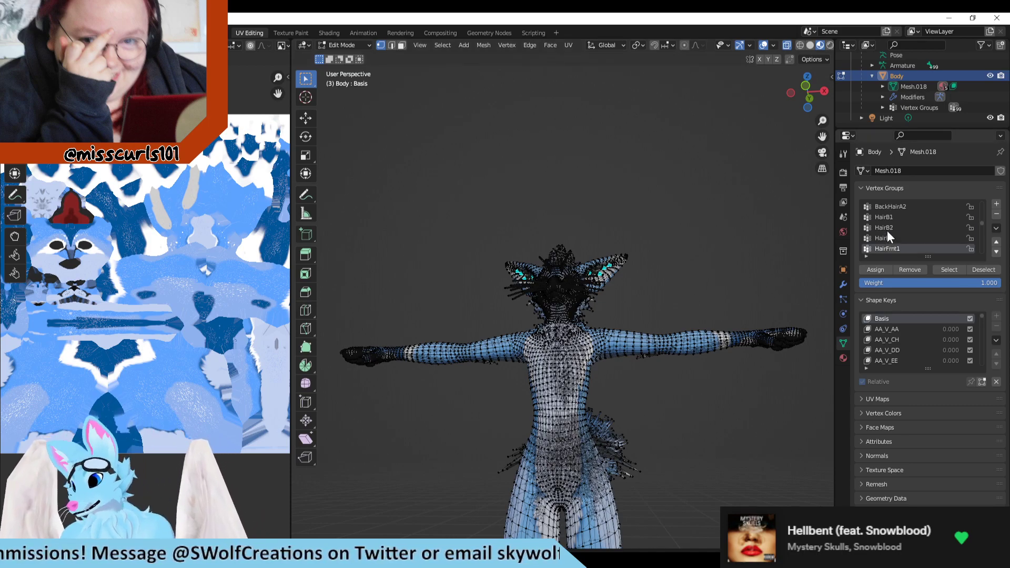
pyautogui.scroll(3, 889, 228)
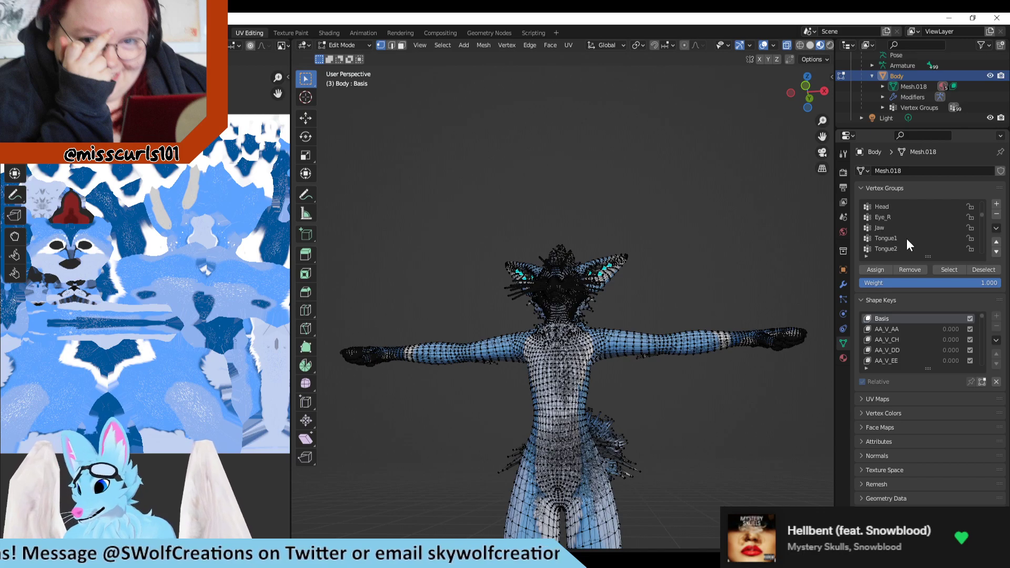
pyautogui.click(891, 217)
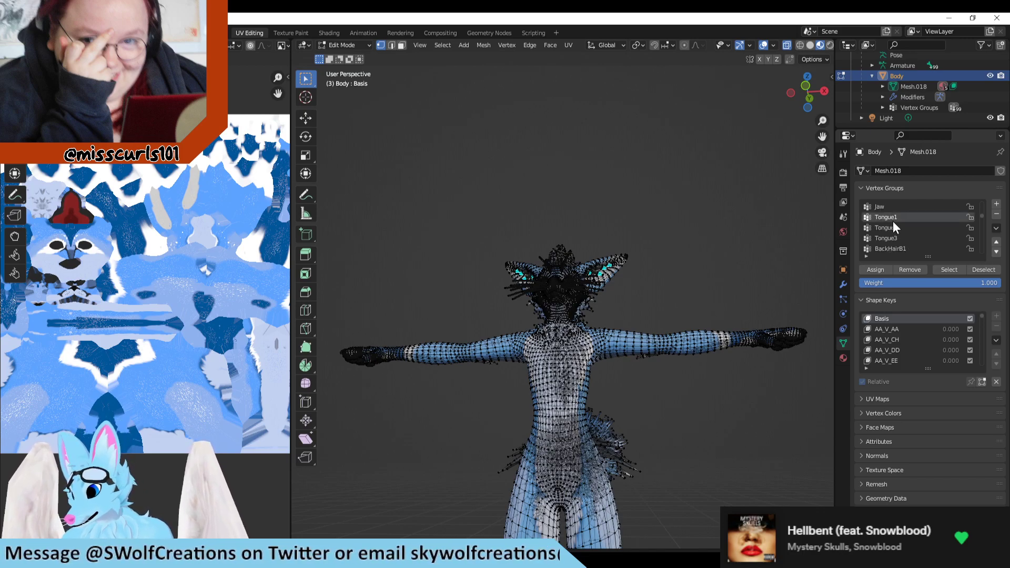
pyautogui.click(939, 267)
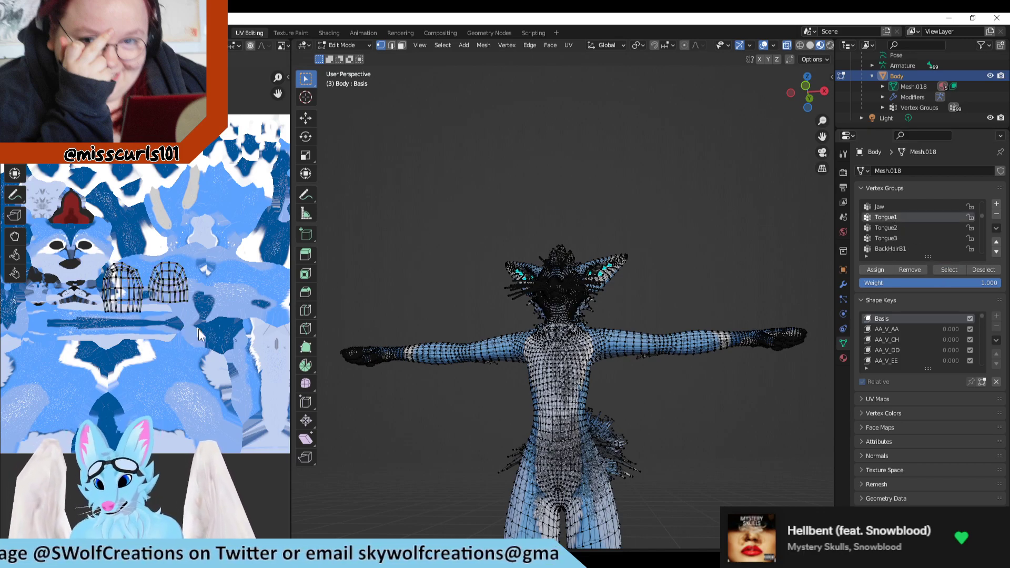
pyautogui.click(896, 228)
pyautogui.click(946, 270)
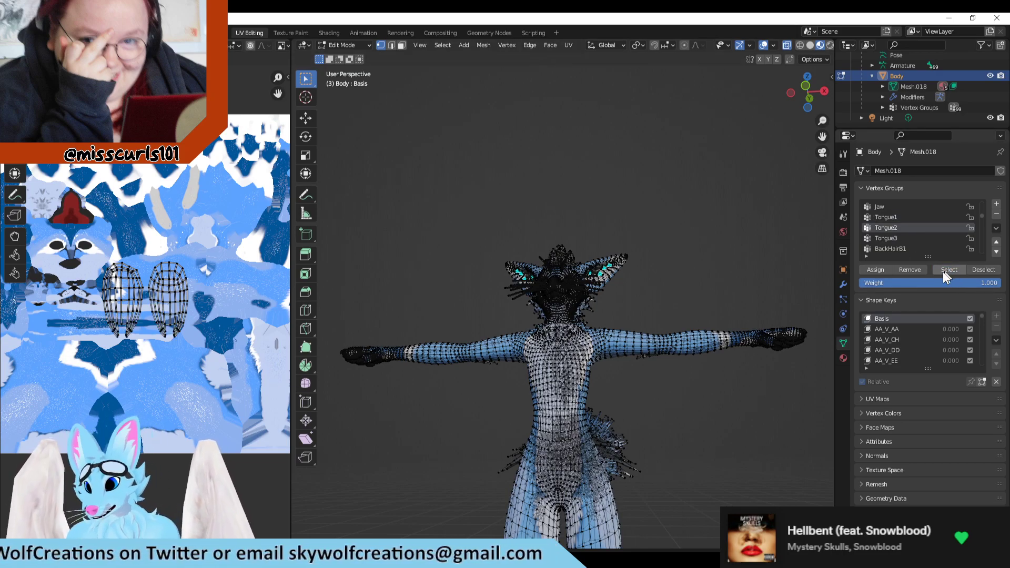
pyautogui.click(887, 240)
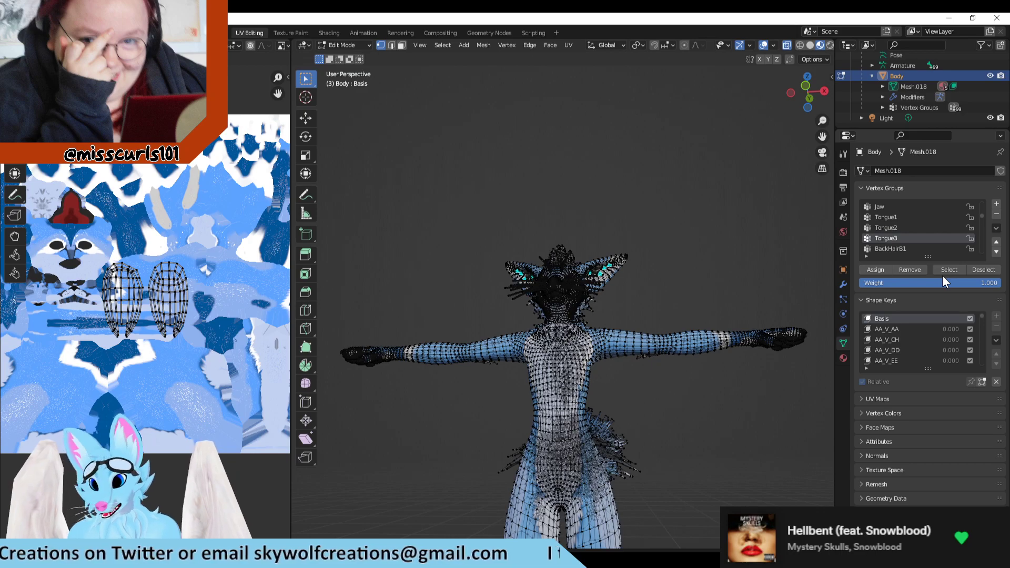
pyautogui.click(945, 269)
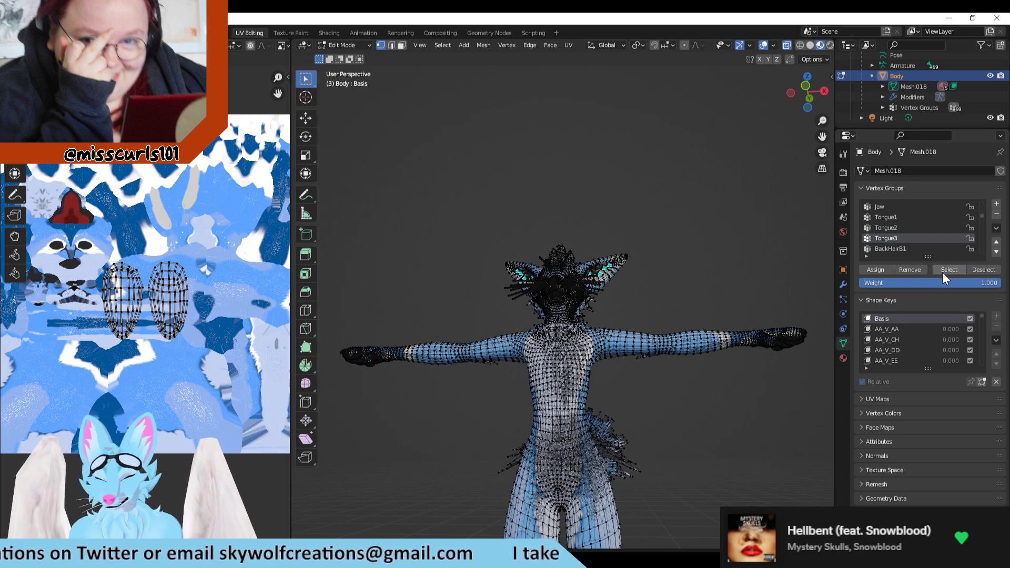
# Deselect the Tongue3 group's vertices, make Tongue1 the active vertex group, and clear the remaining selection.
pyautogui.click(977, 270)
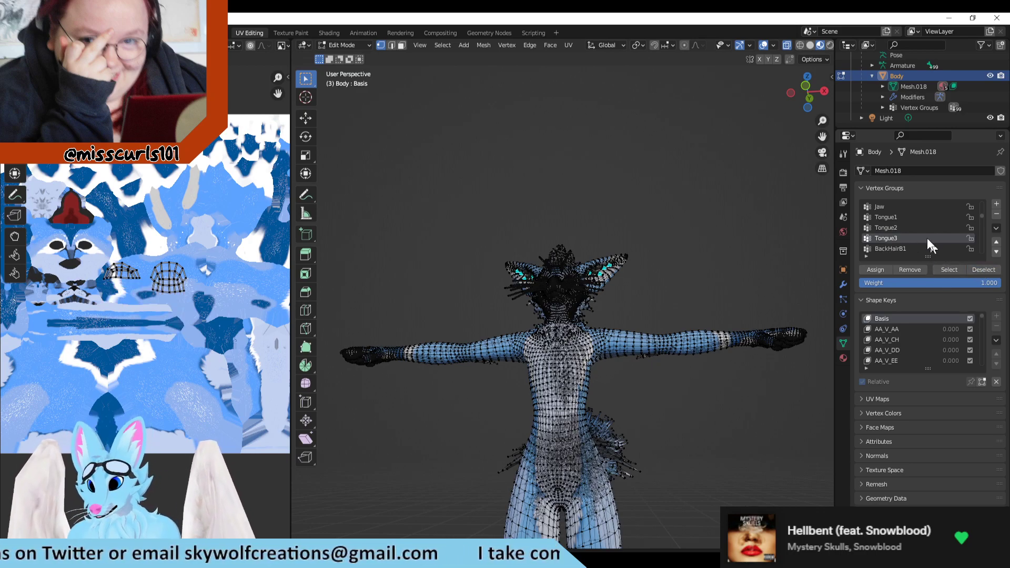
pyautogui.click(899, 217)
pyautogui.click(683, 235)
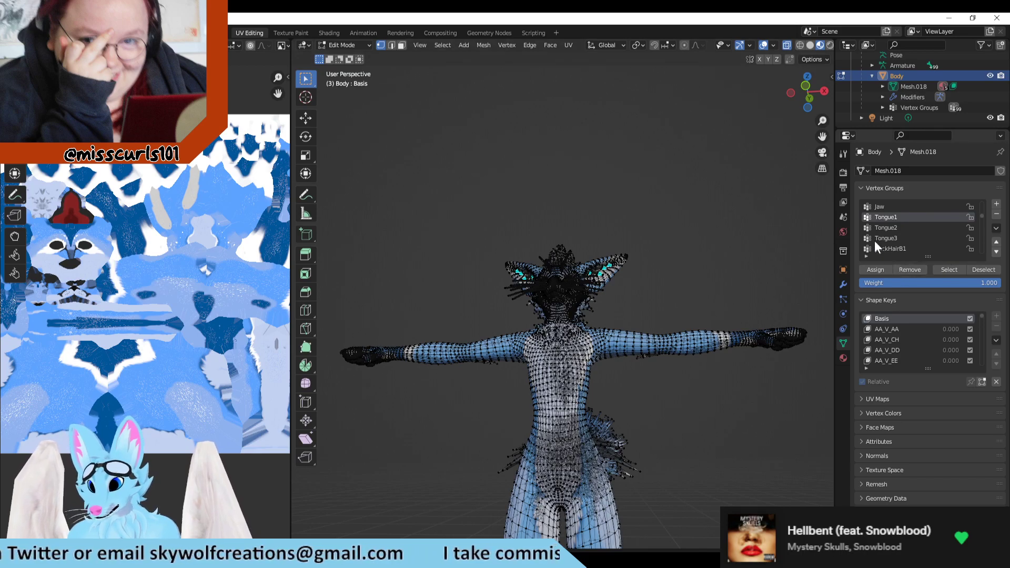
# Select the vertices of the Jaw vertex group and examine where their UV islands lie on the body texture.
pyautogui.click(872, 207)
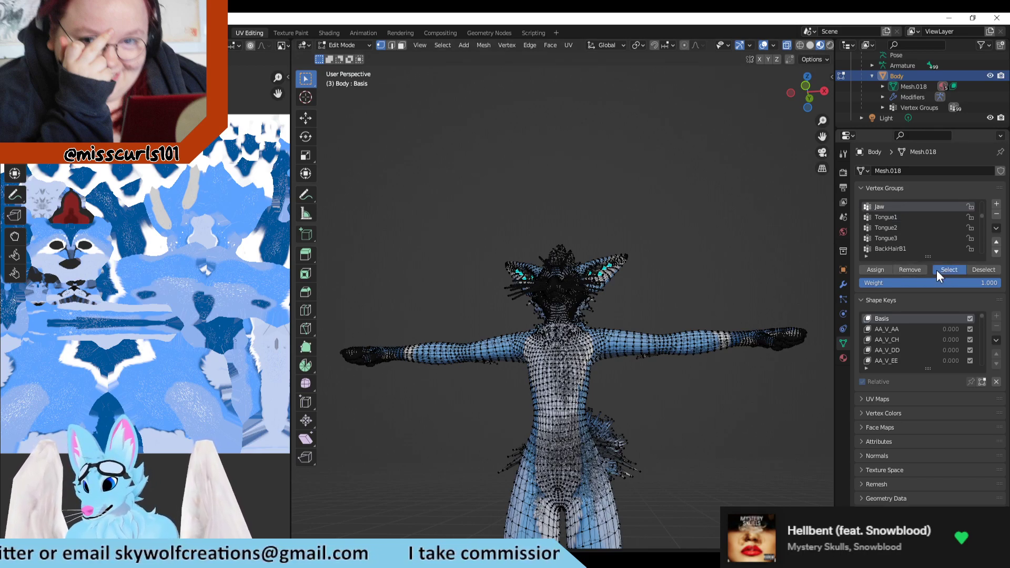
pyautogui.click(936, 270)
pyautogui.scroll(-1, 72, 321)
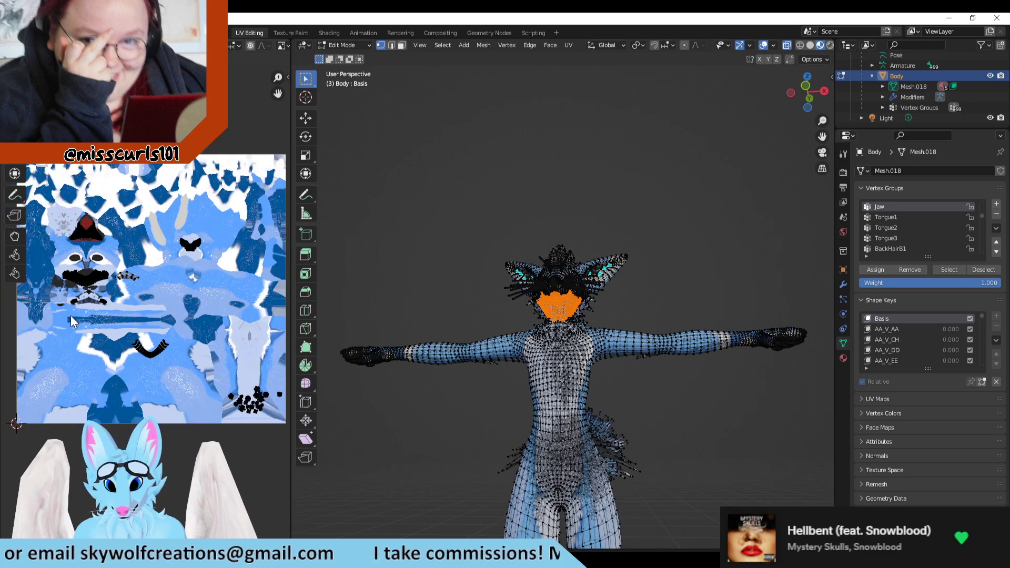
pyautogui.scroll(-1, 209, 349)
pyautogui.scroll(1, 192, 292)
pyautogui.scroll(1, 199, 276)
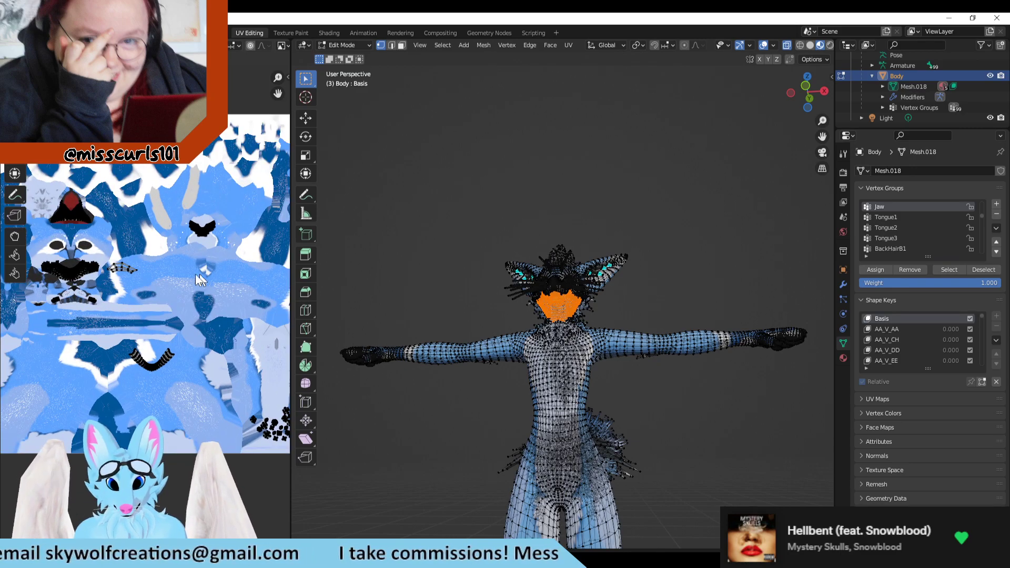
pyautogui.scroll(2, 131, 281)
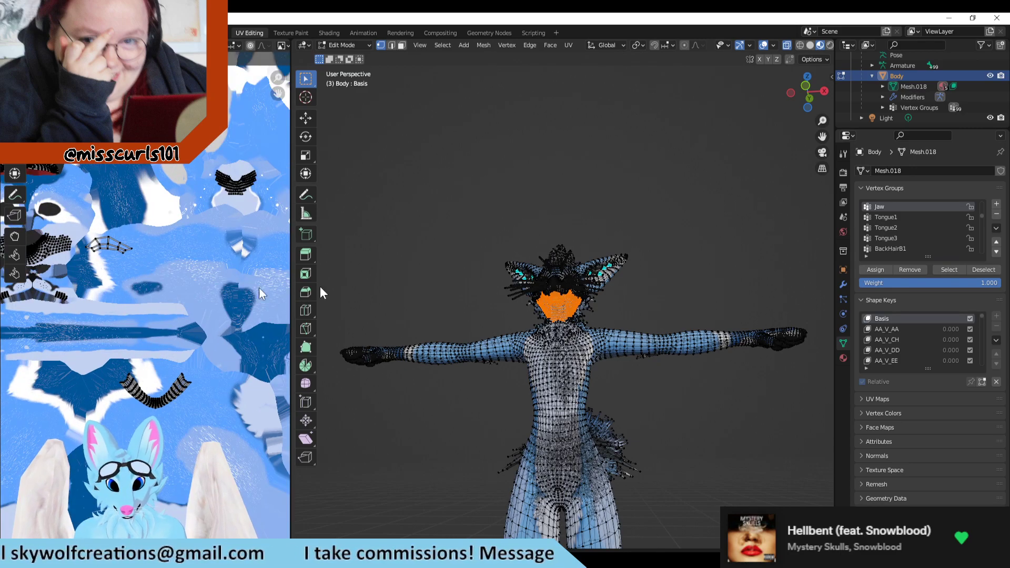
pyautogui.scroll(2, 897, 225)
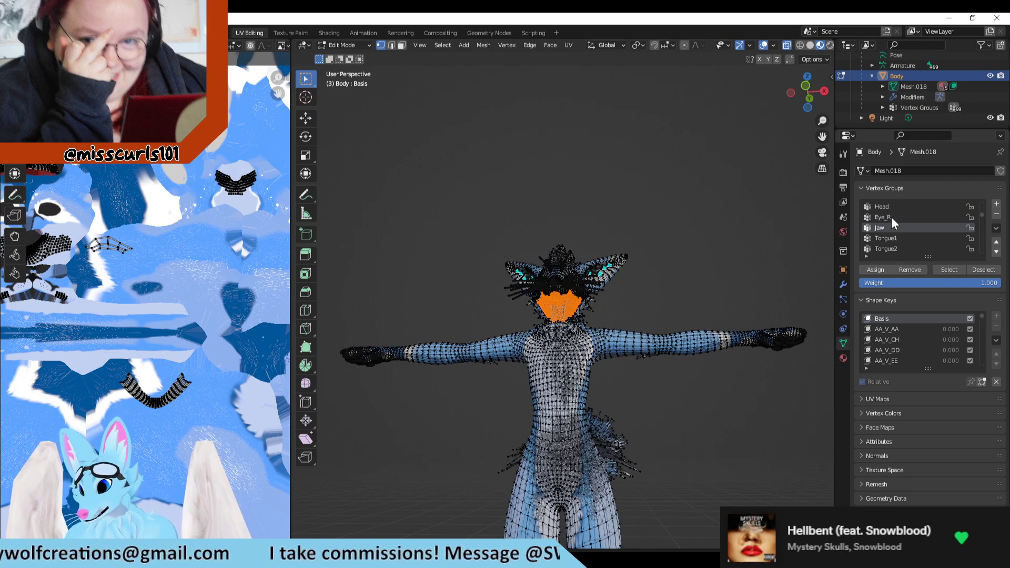
pyautogui.scroll(-1, 105, 333)
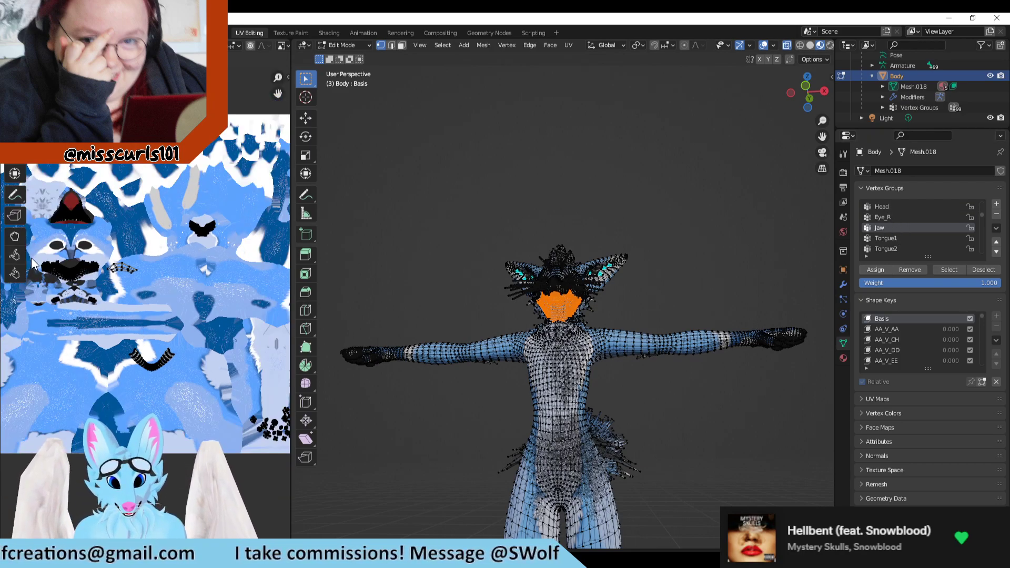
pyautogui.scroll(-1, 45, 260)
# Select the vertices of the Head vertex group to show the head's UV islands, and clear the selection.
pyautogui.click(888, 217)
pyautogui.scroll(2, 888, 226)
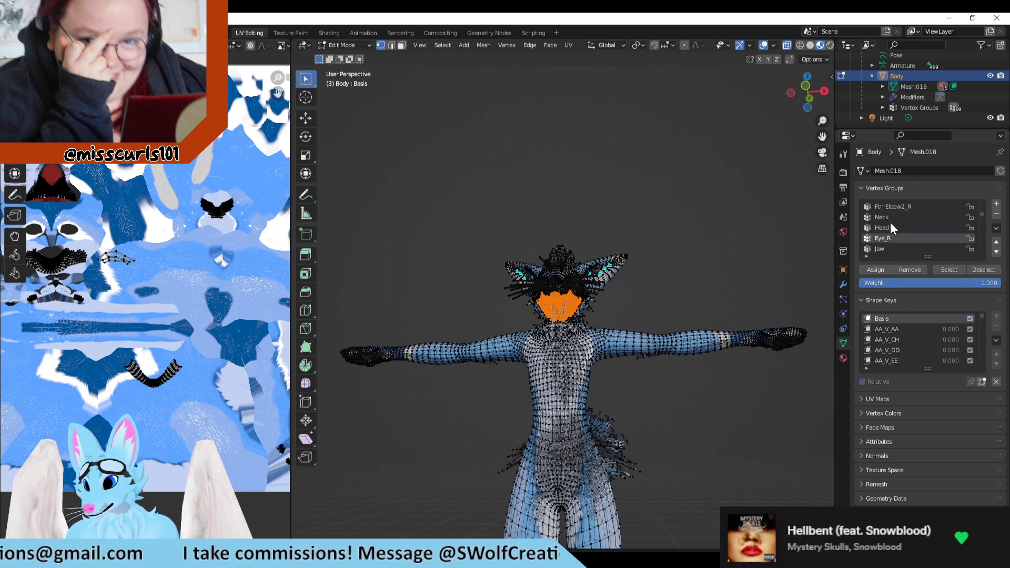
pyautogui.click(944, 269)
pyautogui.scroll(-4, 105, 310)
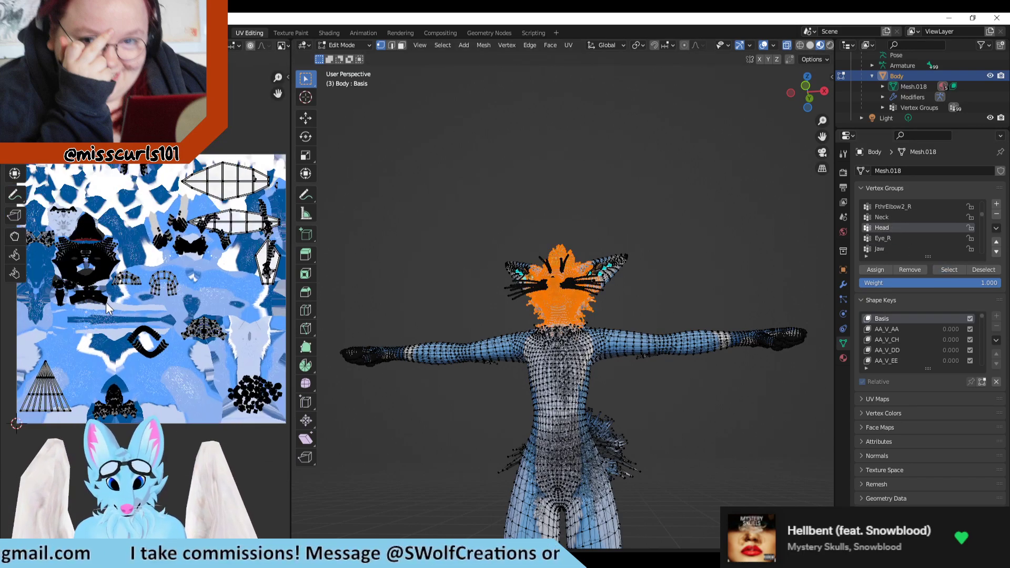
pyautogui.scroll(2, 106, 311)
pyautogui.click(665, 289)
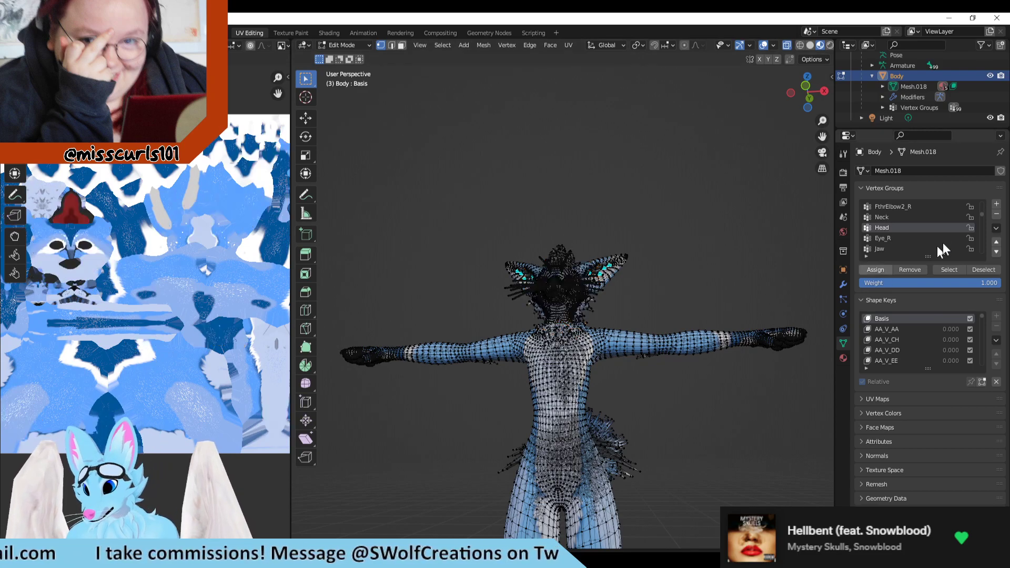
# Try several box selections over the chest, shoulder and outstretched arm on the positive X side.
pyautogui.scroll(-5, 887, 250)
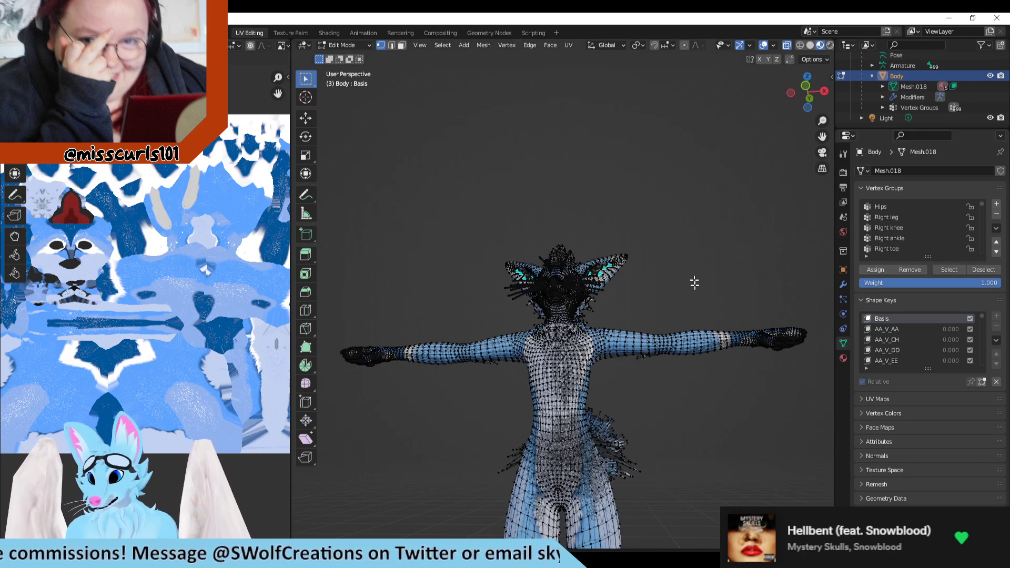
pyautogui.moveTo(822, 287); pyautogui.dragTo(528, 395)
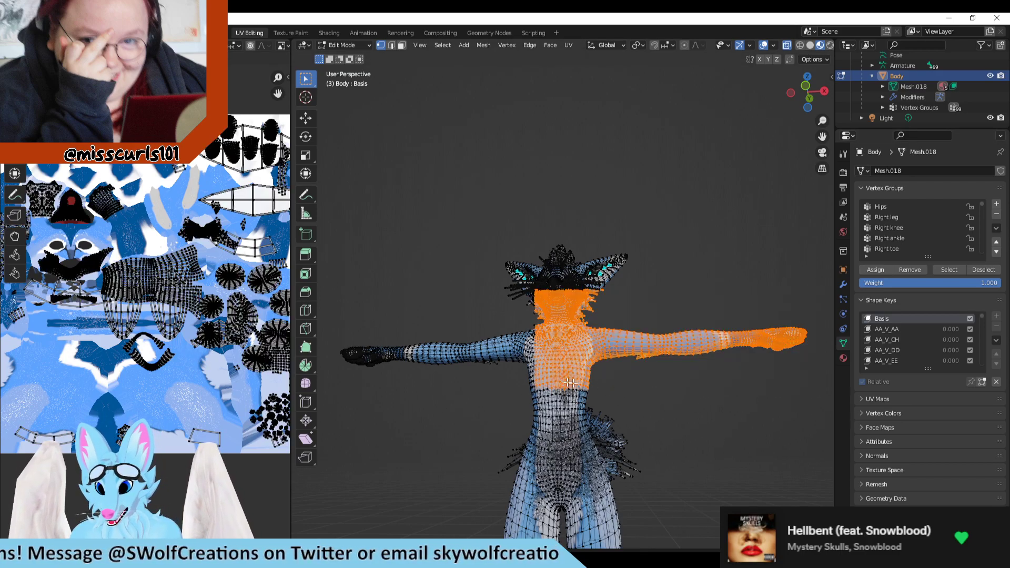
pyautogui.moveTo(563, 364); pyautogui.dragTo(605, 322)
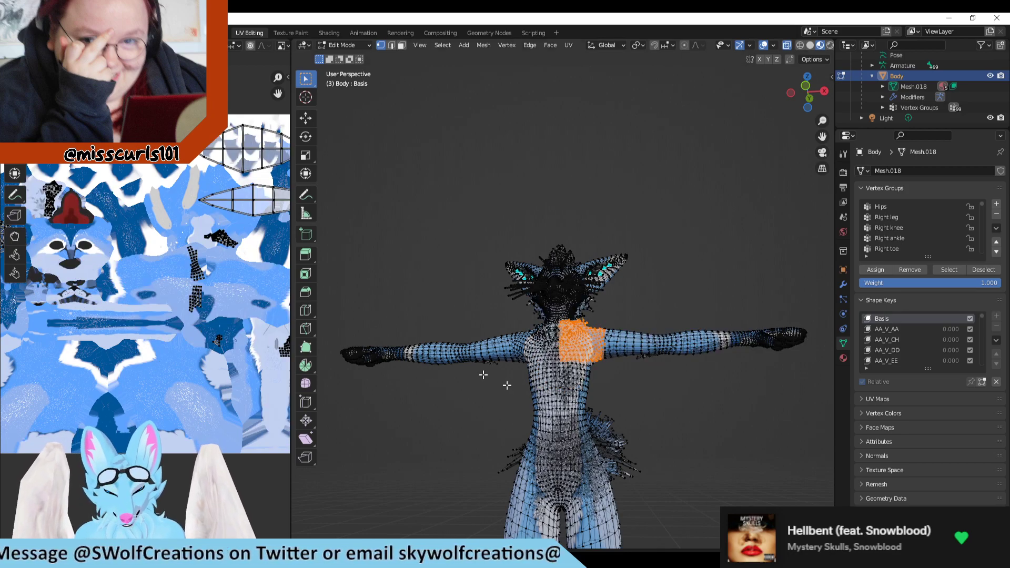
pyautogui.moveTo(538, 382); pyautogui.dragTo(626, 333)
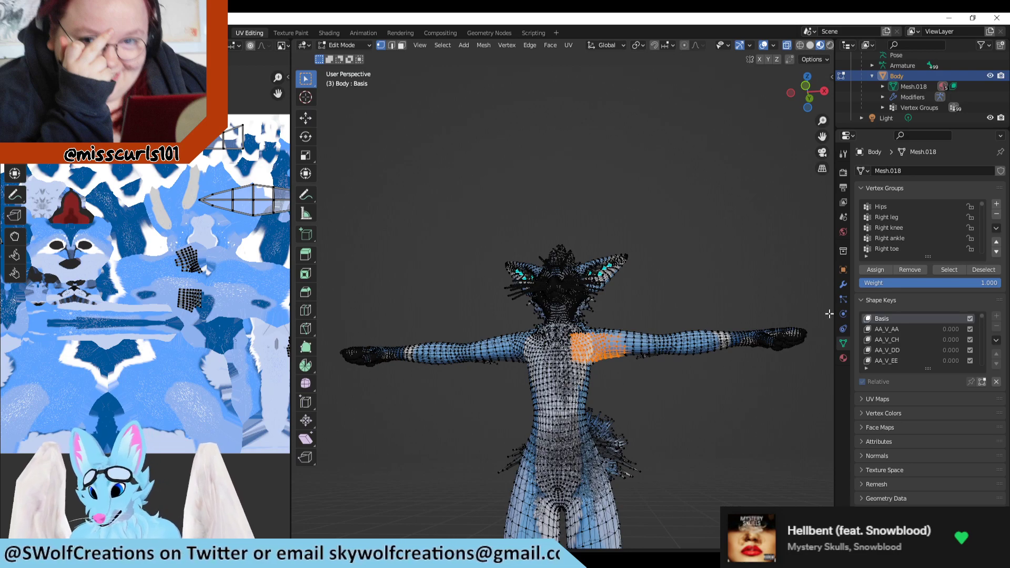
pyautogui.moveTo(820, 307); pyautogui.dragTo(563, 368)
pyautogui.scroll(3, 132, 313)
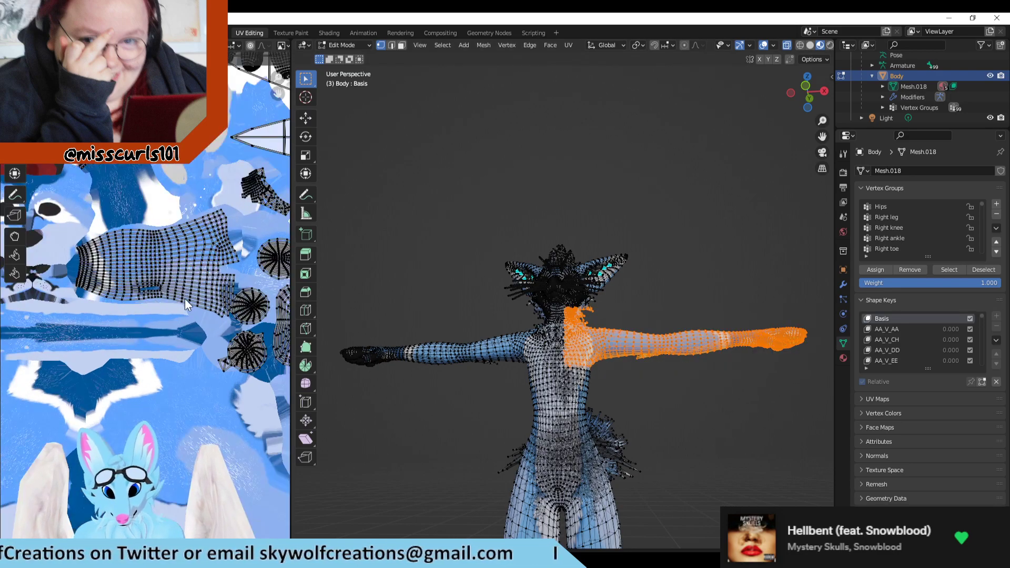
# Box-select the whole positive X arm, from the middle of the chest to the hand, and examine its UV islands.
pyautogui.hotkey('alt', 'a')
pyautogui.moveTo(565, 365); pyautogui.dragTo(820, 324)
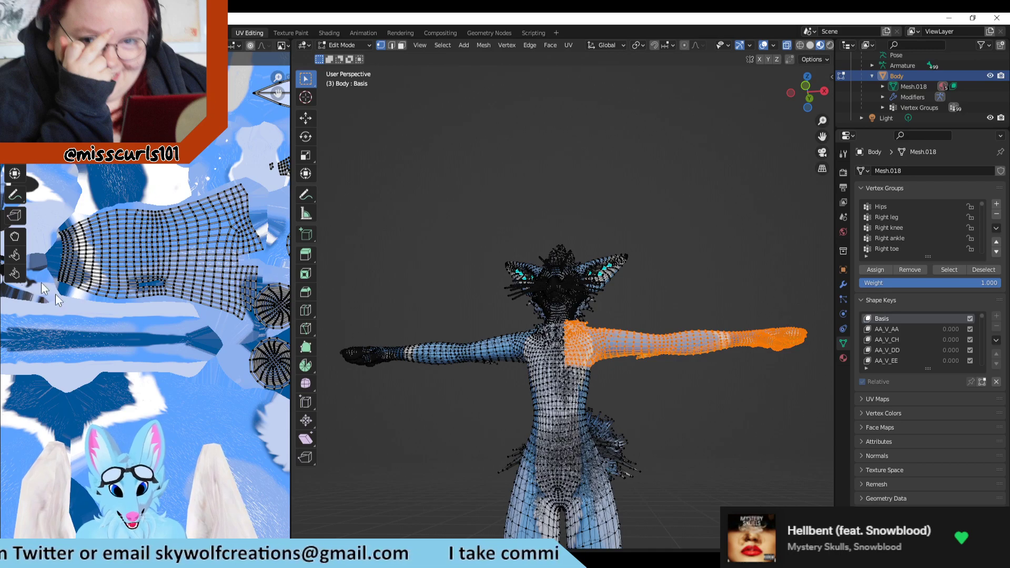
pyautogui.scroll(-2, 173, 247)
pyautogui.scroll(2, 132, 242)
pyautogui.scroll(2, 132, 239)
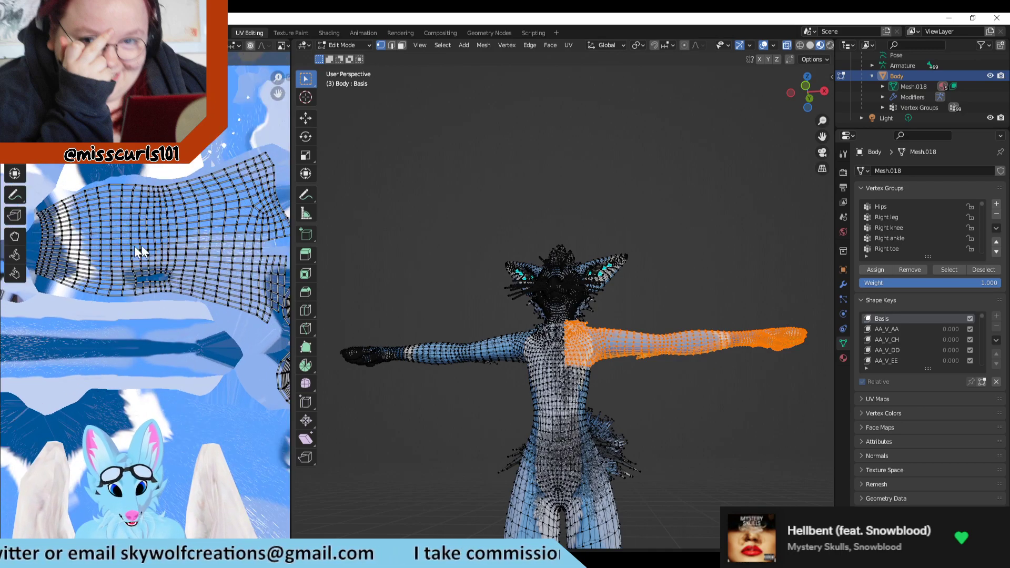
pyautogui.scroll(-3, 89, 269)
pyautogui.scroll(-3, 118, 254)
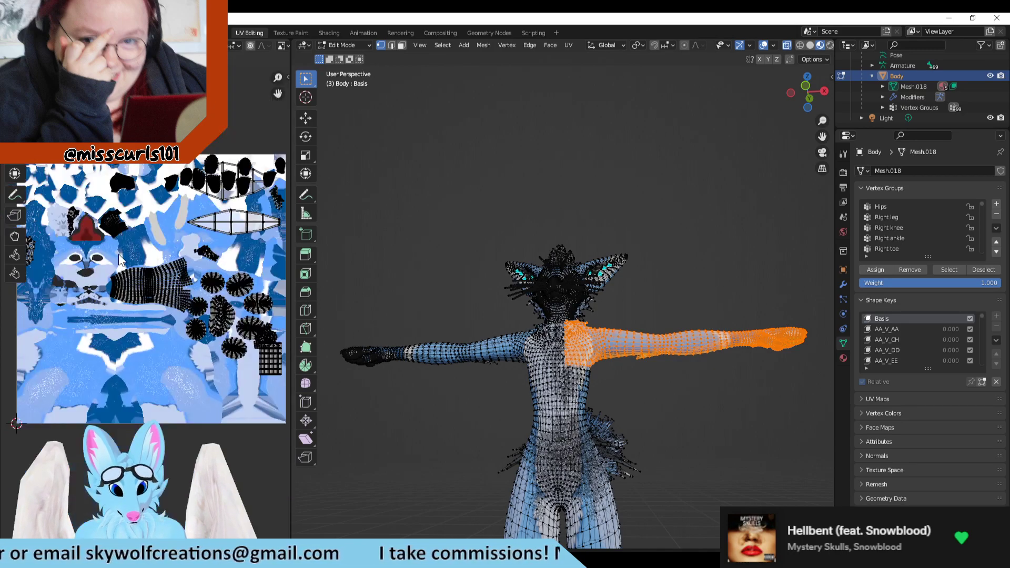
pyautogui.scroll(3, 187, 242)
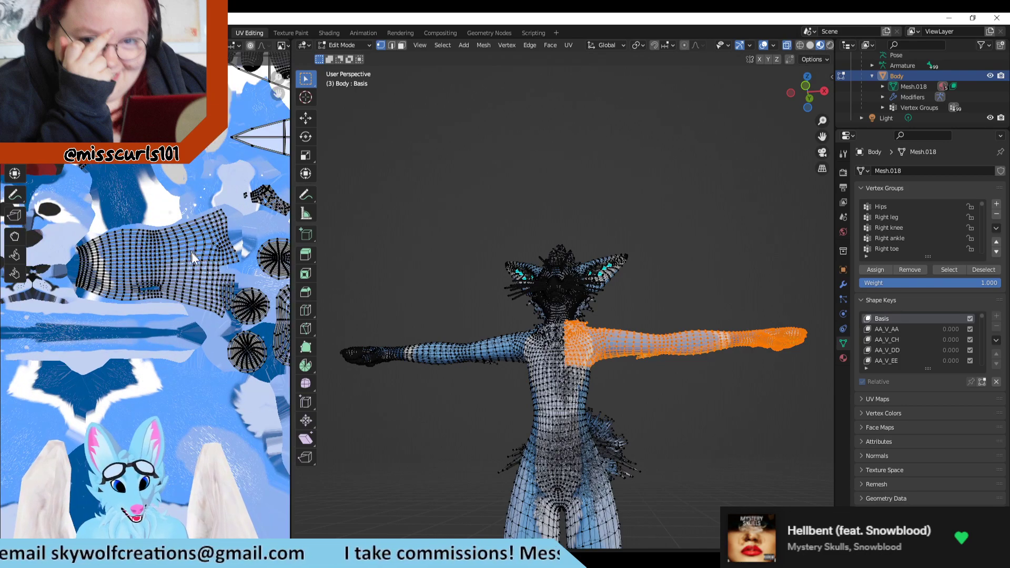
pyautogui.scroll(-3, 130, 279)
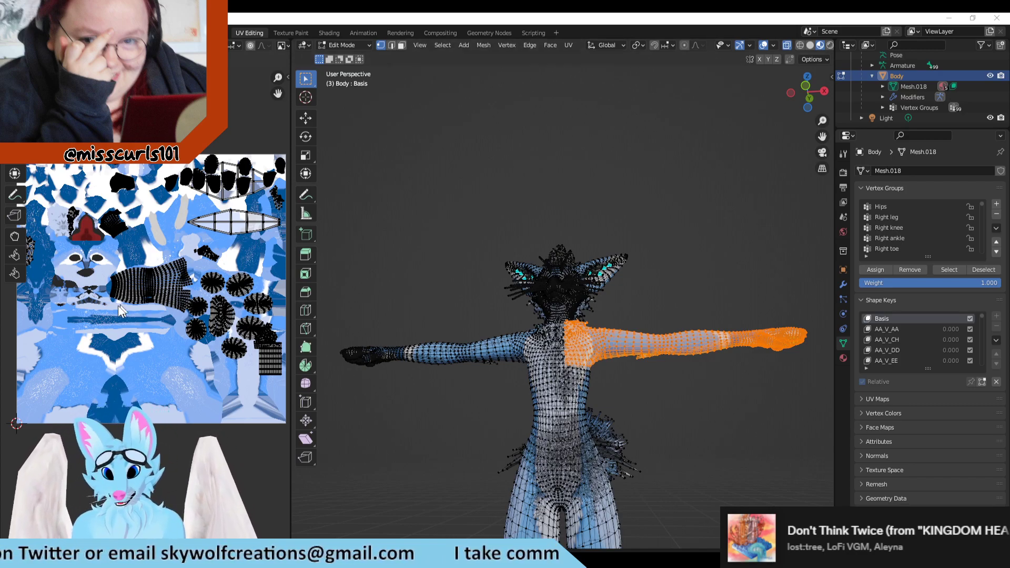
pyautogui.scroll(2, 102, 297)
pyautogui.scroll(2, 103, 252)
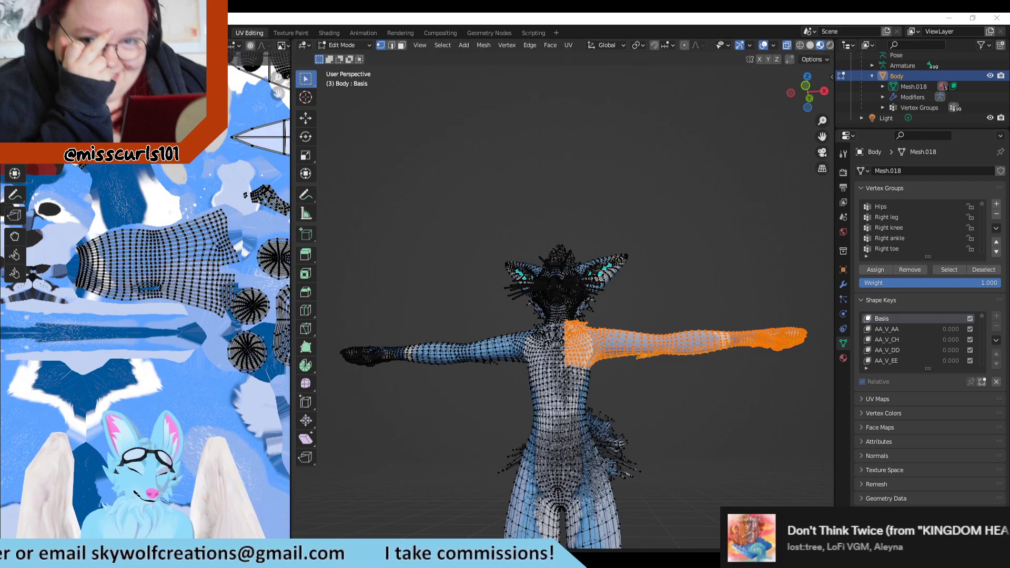
# Start a UV layout export of the selected arm and set the destination to the Rexouium Textures\uvs folder.
pyautogui.click(179, 45)
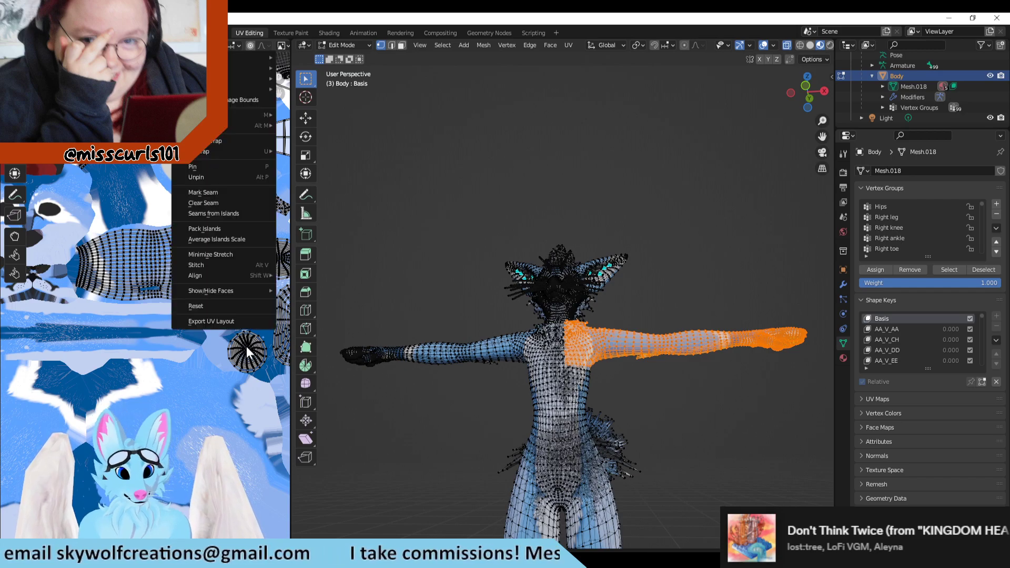
pyautogui.click(226, 323)
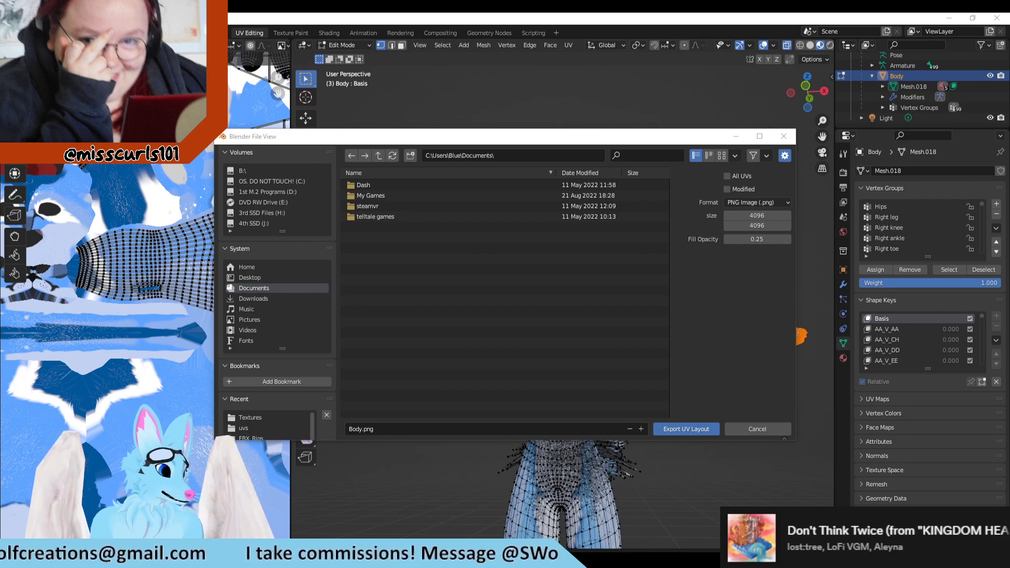
pyautogui.click(513, 156)
pyautogui.hotkey('ctrl', 'v')
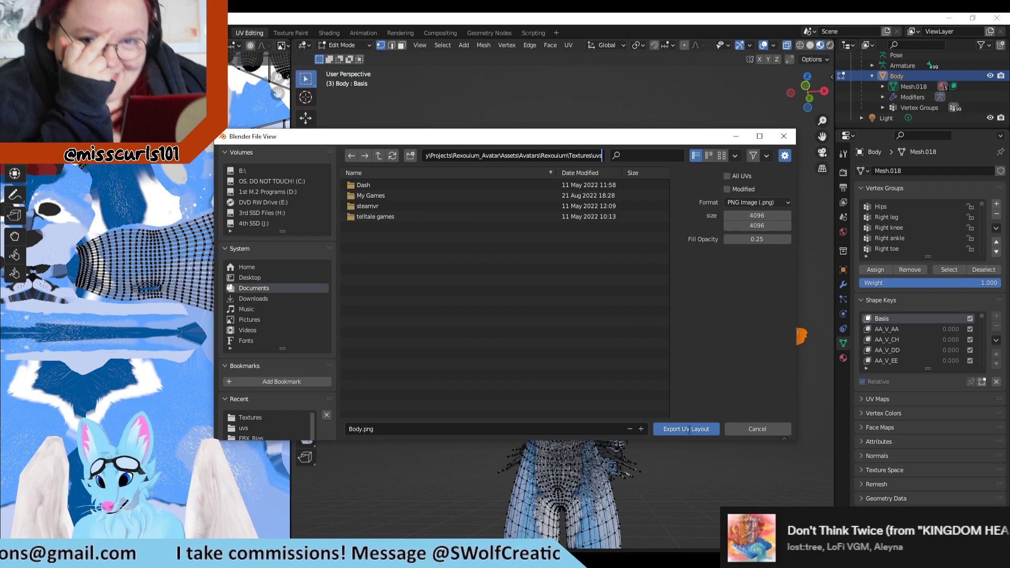
pyautogui.click(377, 153)
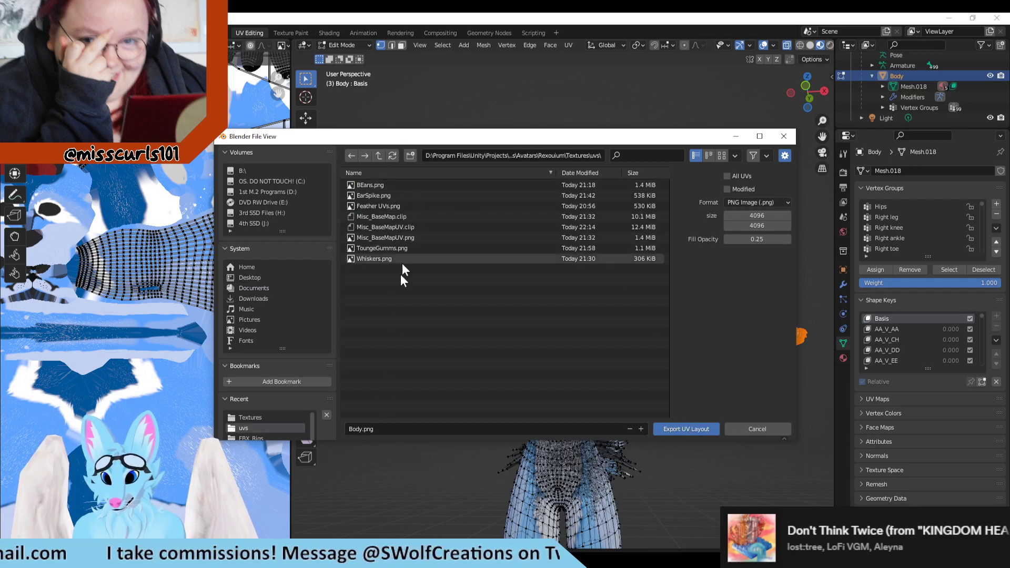
# Name the file ArmUV1.png and export the arm's UV layout.
pyautogui.click(368, 429)
pyautogui.moveTo(364, 429); pyautogui.dragTo(349, 429)
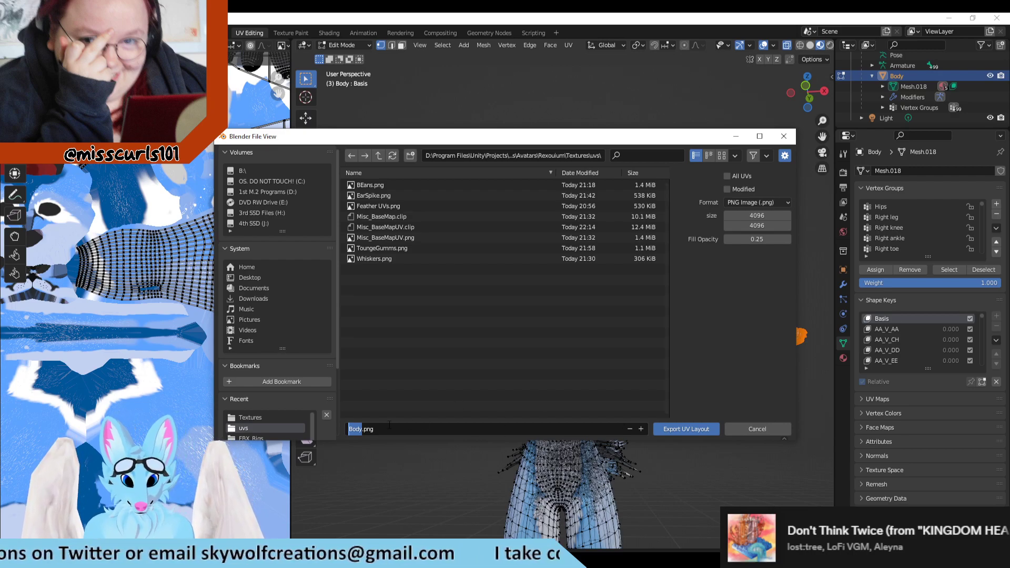
pyautogui.write('ArmUV')
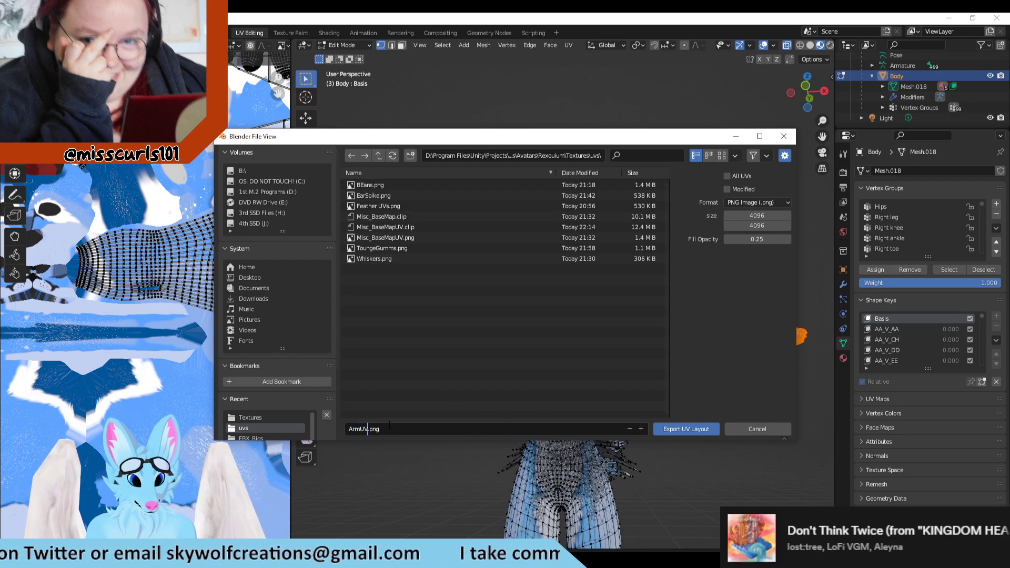
pyautogui.write('1')
pyautogui.press('Return')
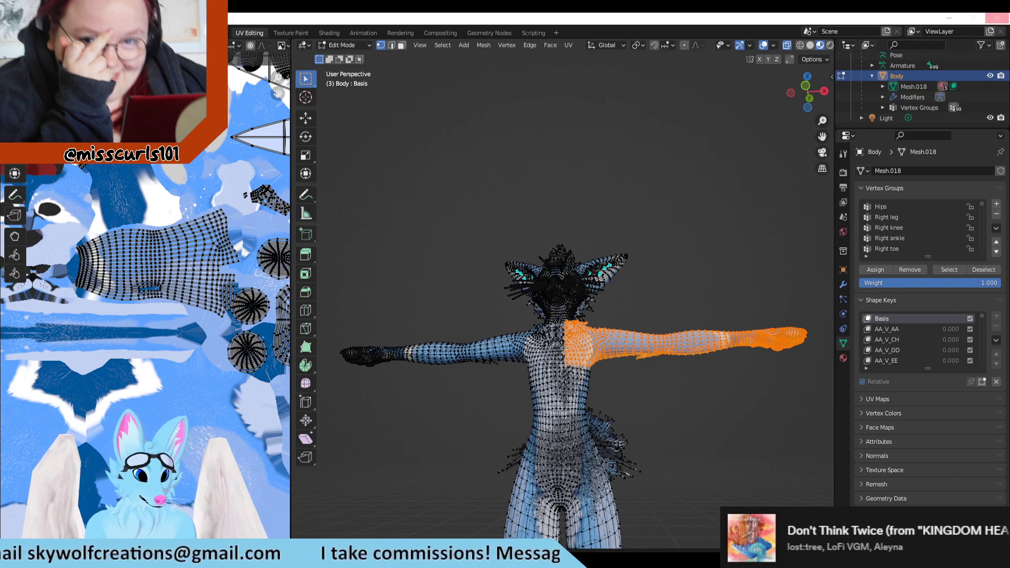
pyautogui.scroll(-1, 449, 466)
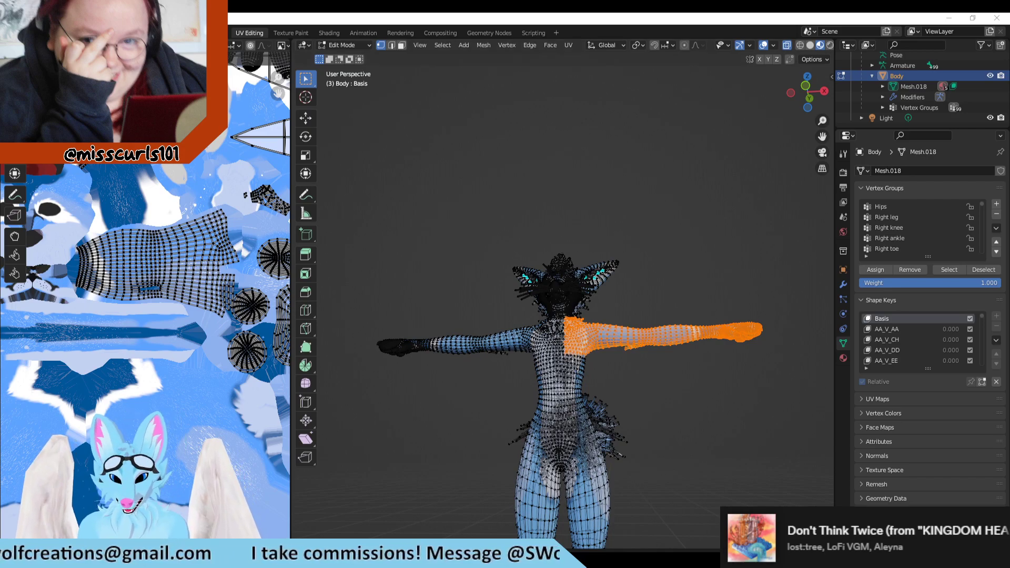
# Switch to Clip Studio Paint, close ToungeGumms.png without saving it, and close the Misc_BaseMapUV document.
pyautogui.hotkey('alt', 'Tab')
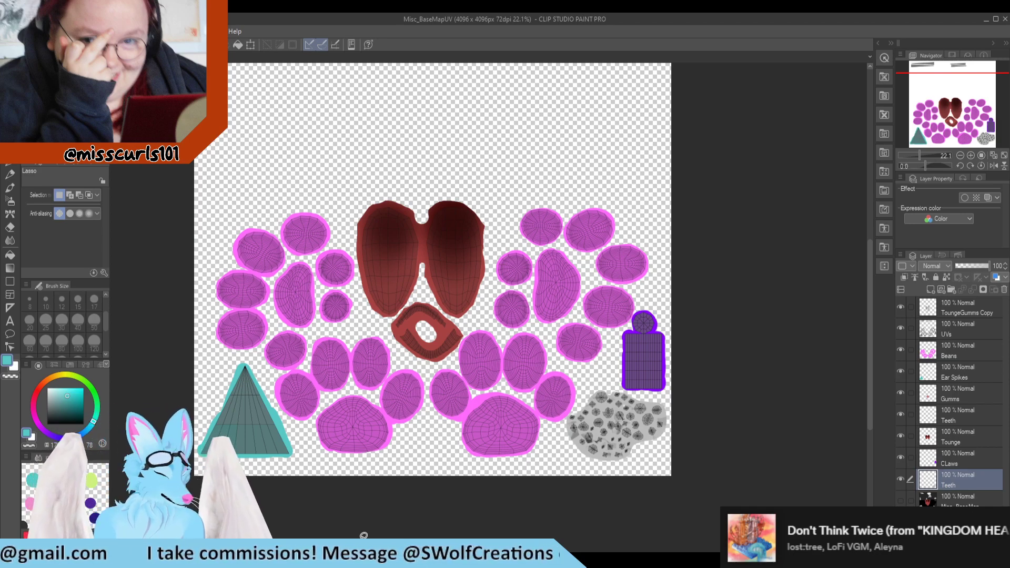
pyautogui.scroll(-2, 776, 384)
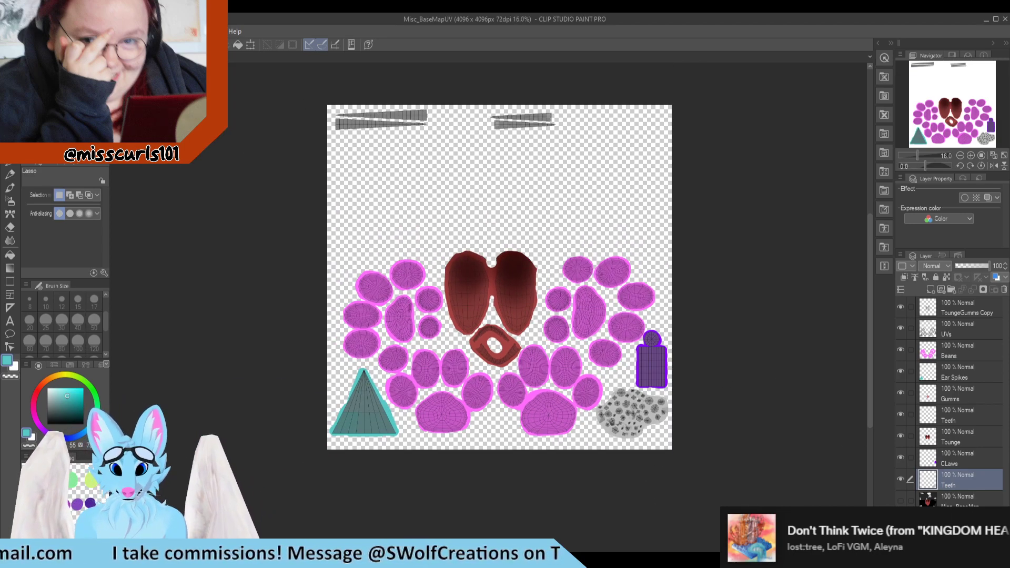
pyautogui.click(176, 57)
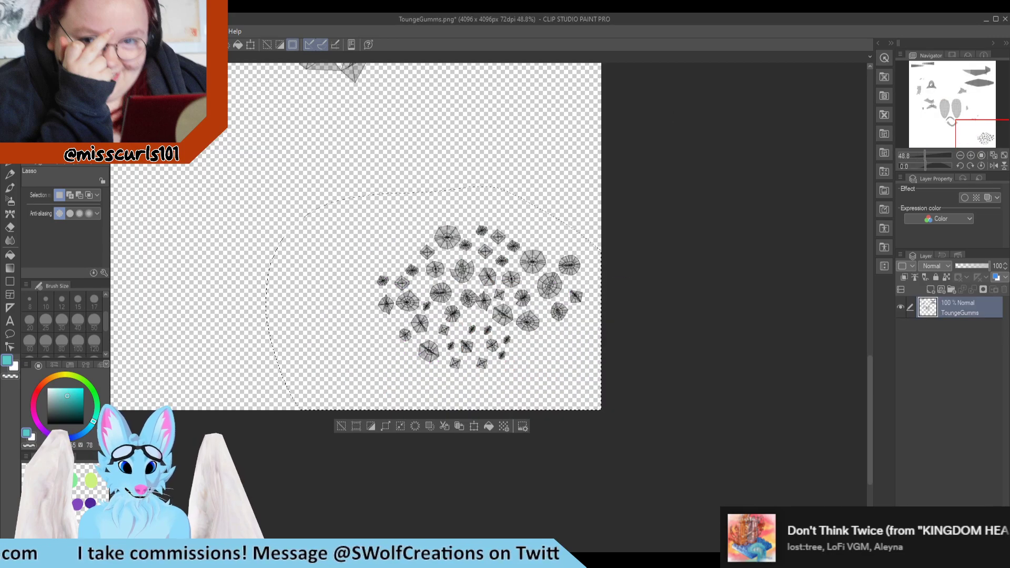
pyautogui.click(208, 56)
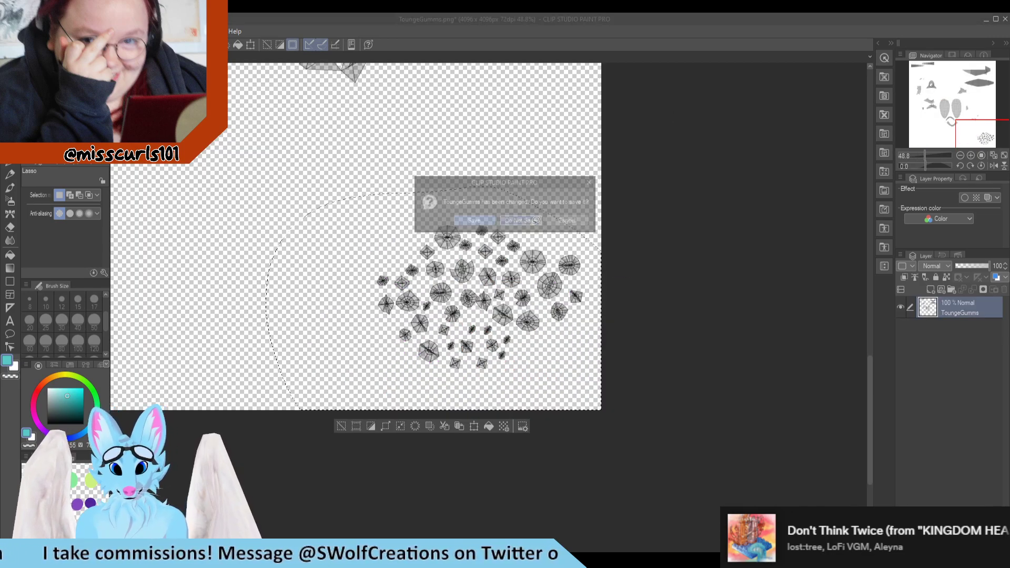
pyautogui.click(532, 221)
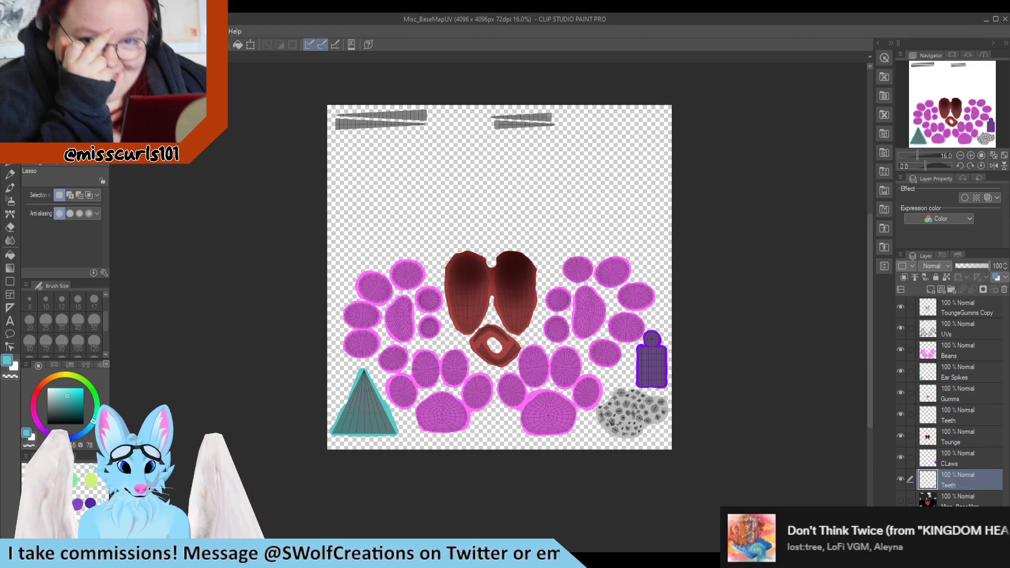
pyautogui.hotkey('ctrl', 'w')
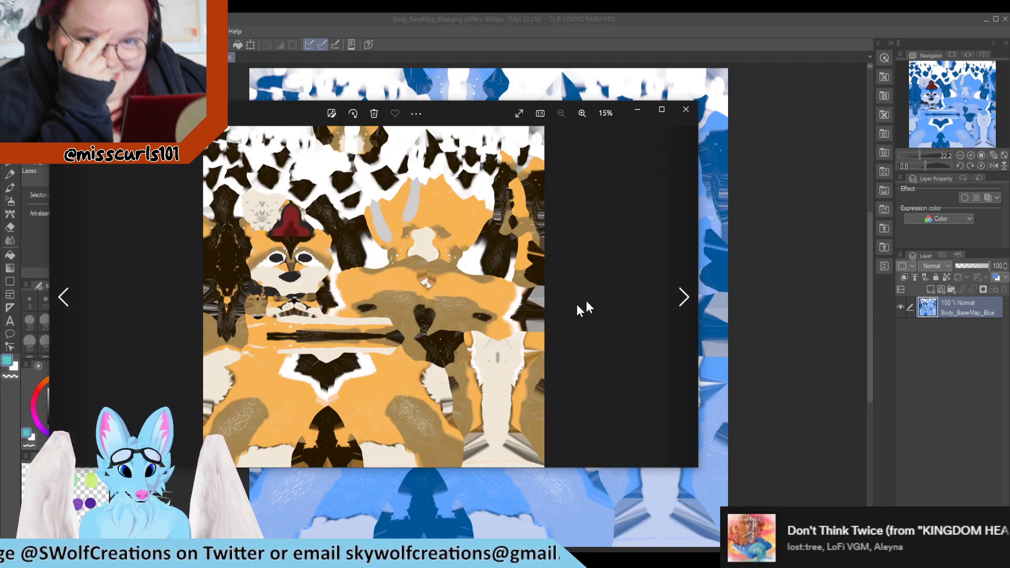
# Browse the avatar's reference texture images, including the body, normal, eye and paw-pad maps, and close the viewer.
pyautogui.click(683, 299)
pyautogui.click(681, 297)
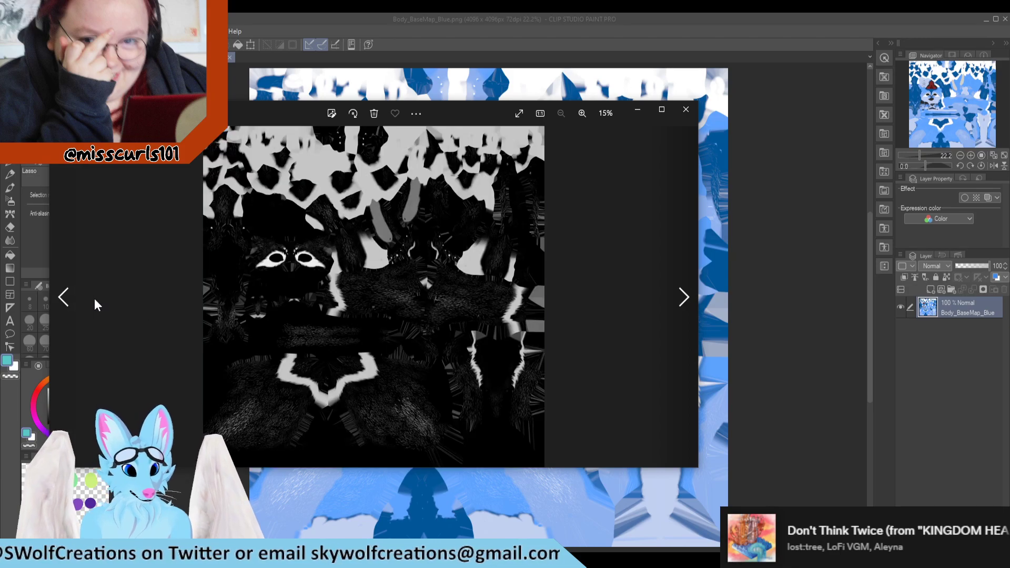
pyautogui.click(688, 297)
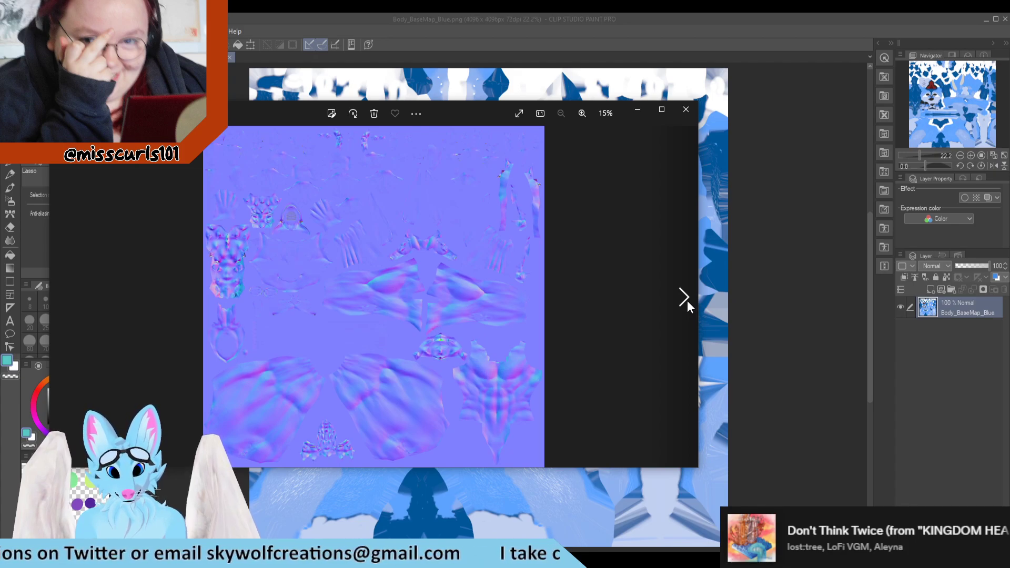
pyautogui.click(88, 314)
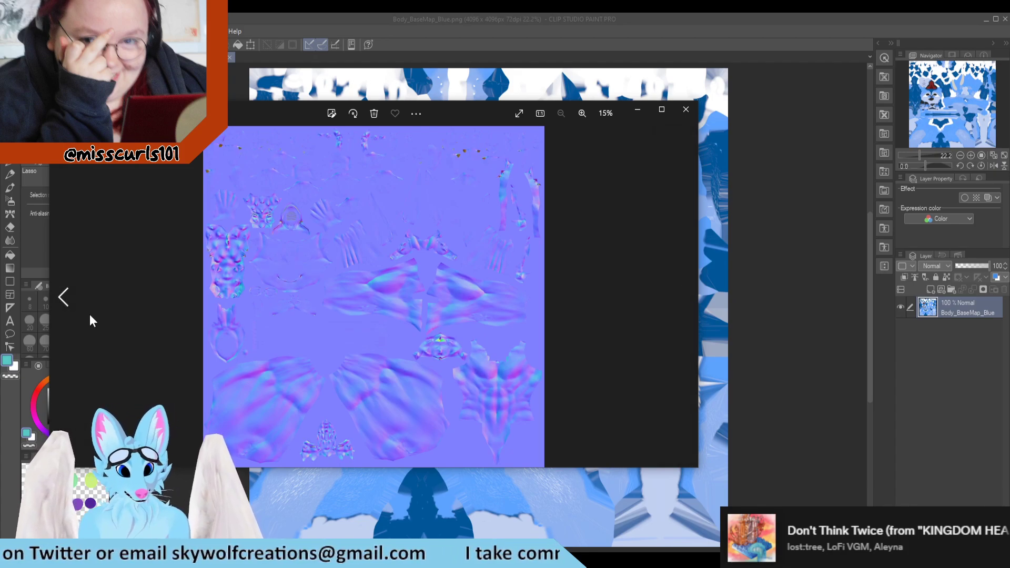
pyautogui.click(688, 310)
pyautogui.click(688, 308)
pyautogui.click(688, 308)
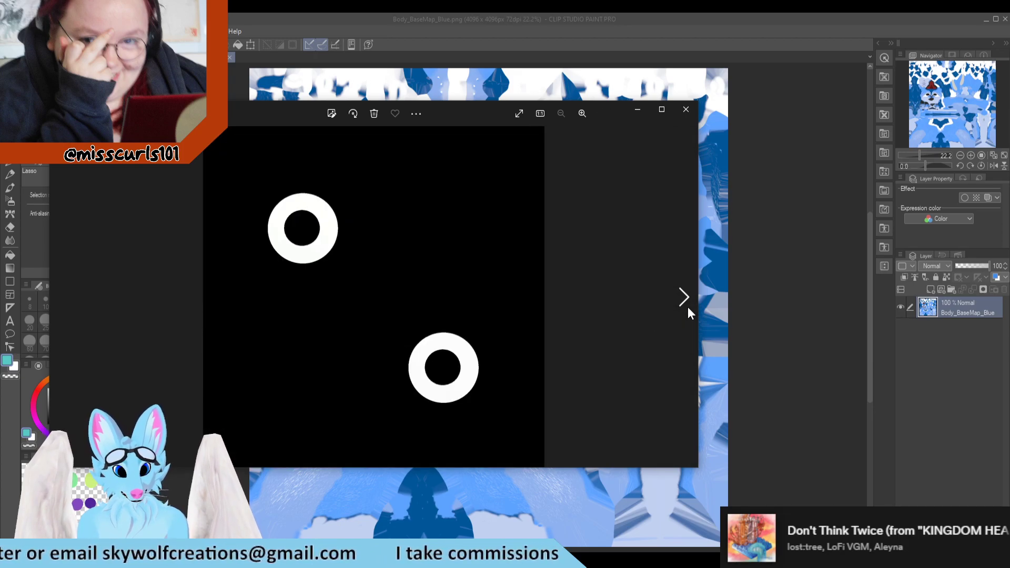
pyautogui.click(684, 298)
pyautogui.click(684, 298)
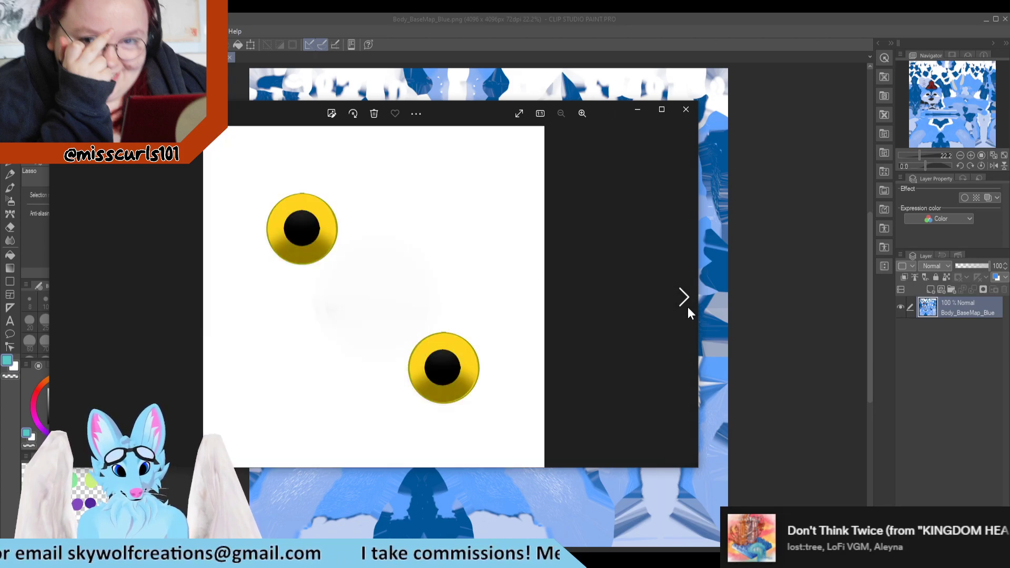
pyautogui.click(684, 297)
pyautogui.click(683, 297)
pyautogui.click(686, 300)
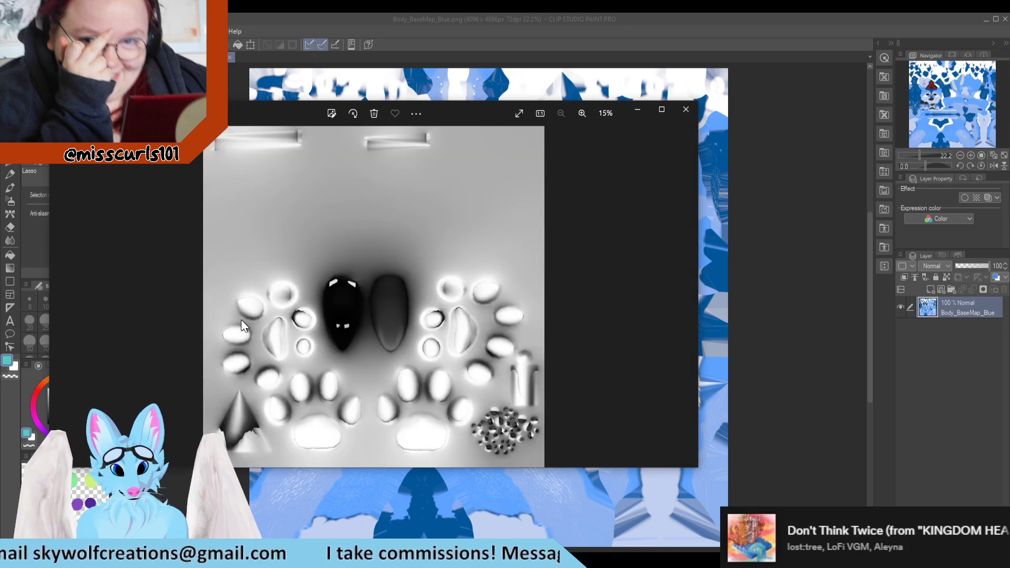
pyautogui.click(74, 300)
pyautogui.click(686, 110)
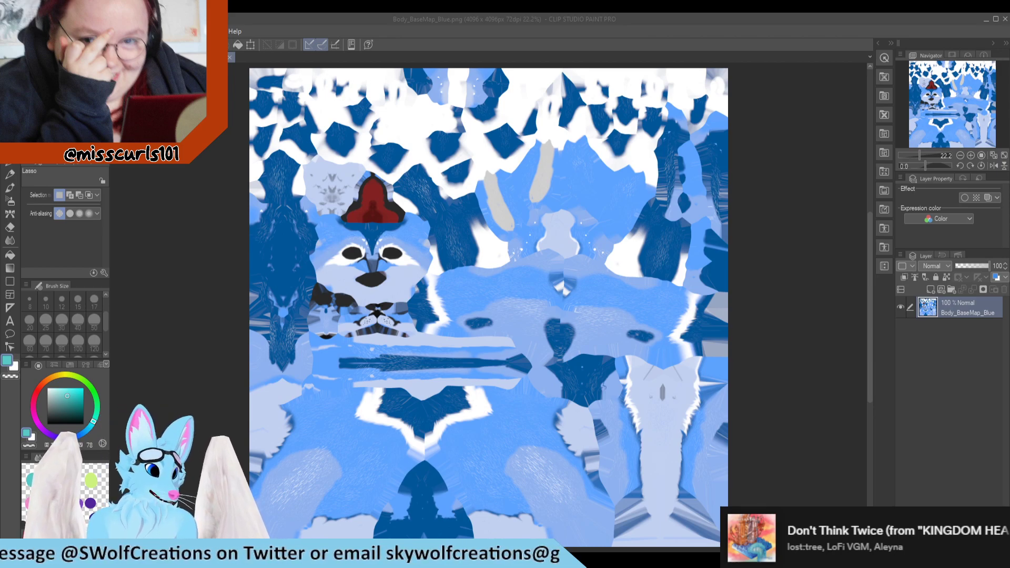
# Examine the black-and-white body mask and the purple patterned body textures up close, and close each image.
pyautogui.scroll(3, 321, 230)
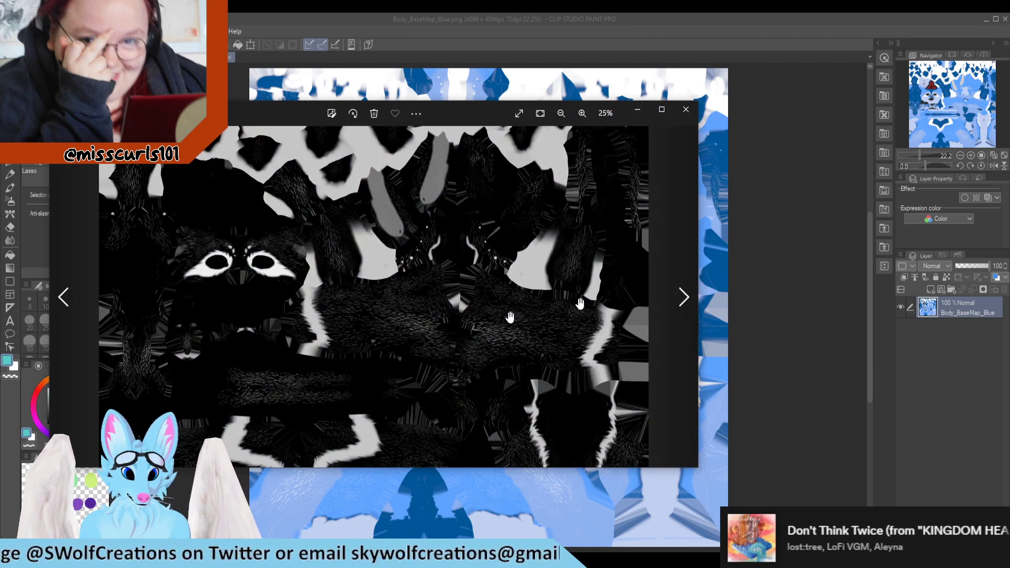
pyautogui.click(685, 110)
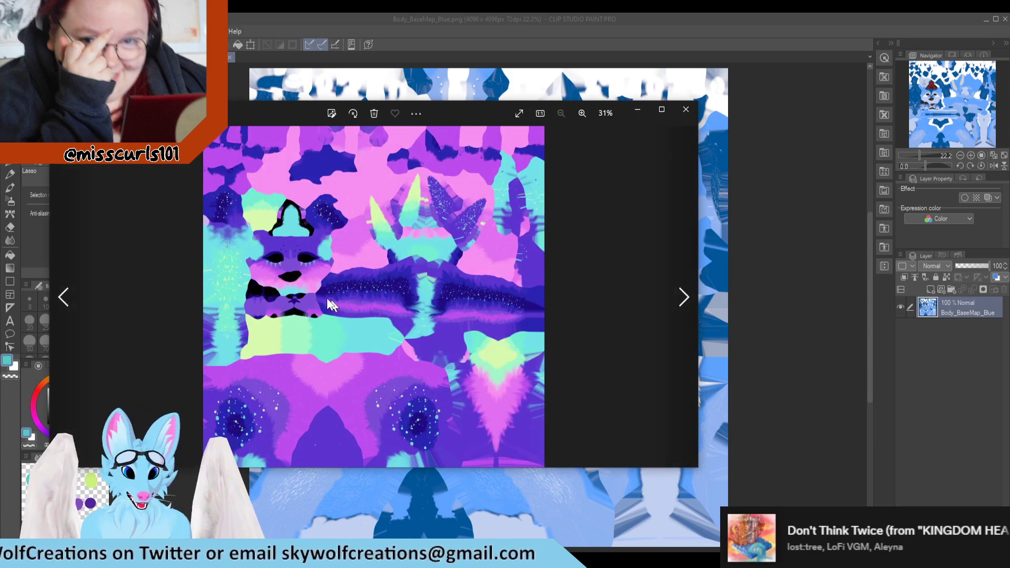
pyautogui.click(62, 296)
pyautogui.click(62, 296)
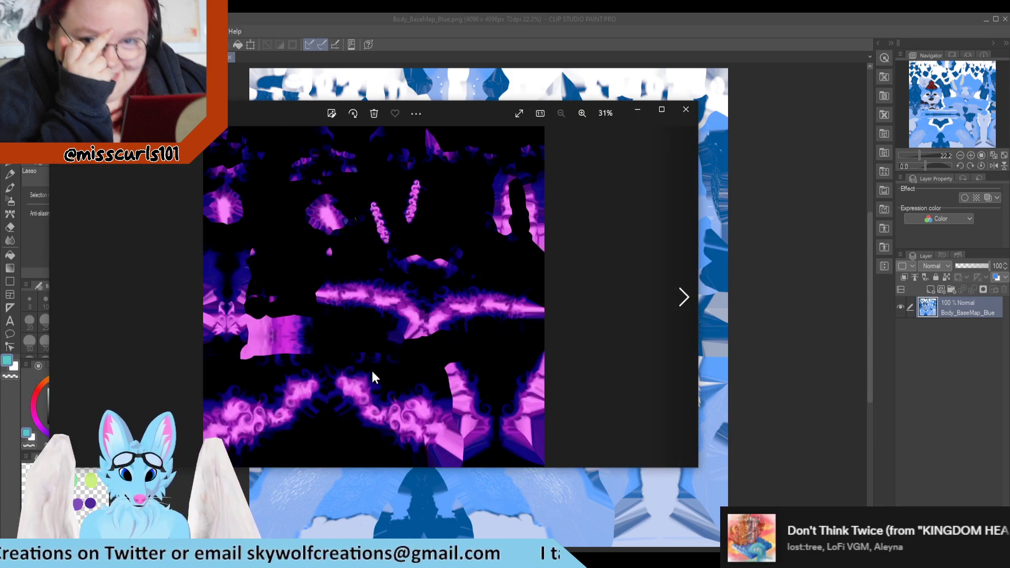
pyautogui.scroll(1, 371, 367)
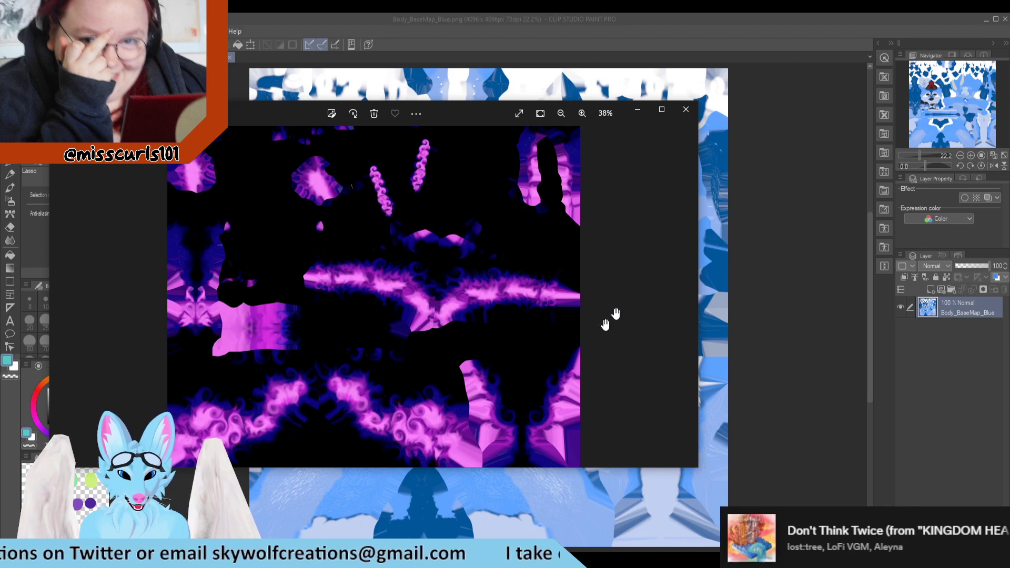
pyautogui.scroll(1, 526, 261)
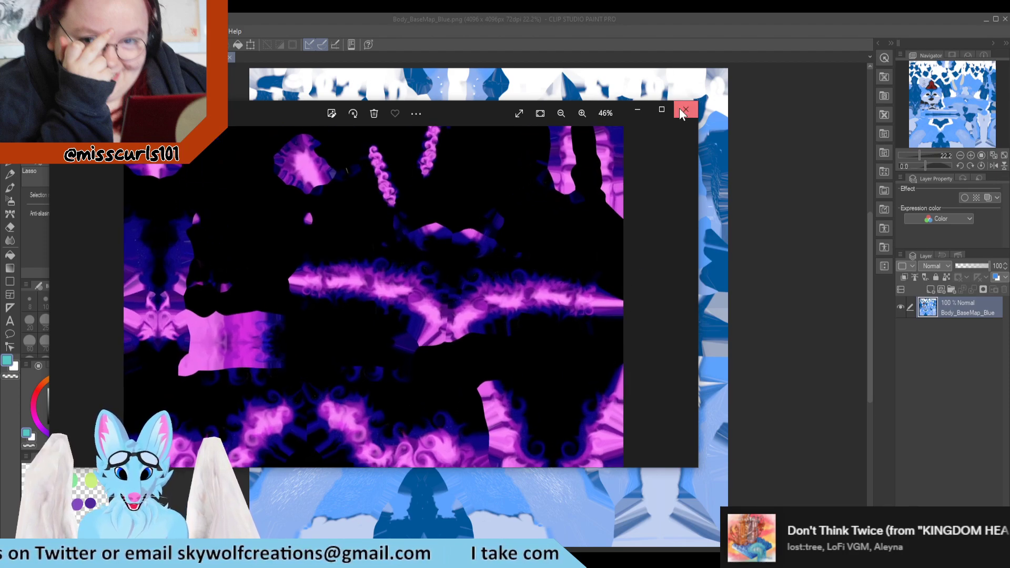
pyautogui.click(683, 109)
pyautogui.scroll(-1, 429, 322)
# Select the large arm island in ArmUV1.png with a rectangular selection and copy it into Body_BaseMap_Blue.png as a new layer.
pyautogui.click(140, 57)
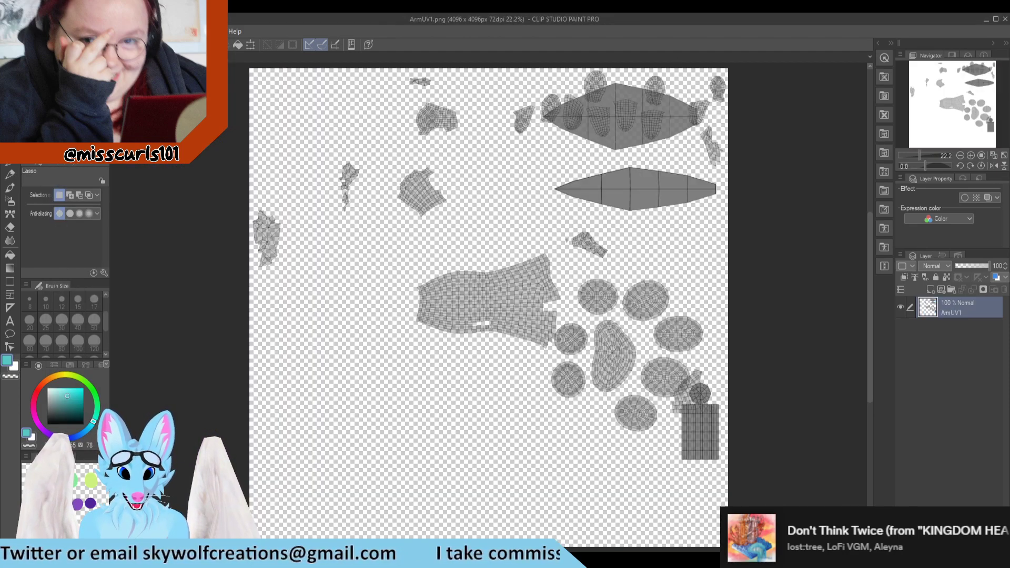
pyautogui.scroll(2, 558, 328)
pyautogui.scroll(1, 565, 335)
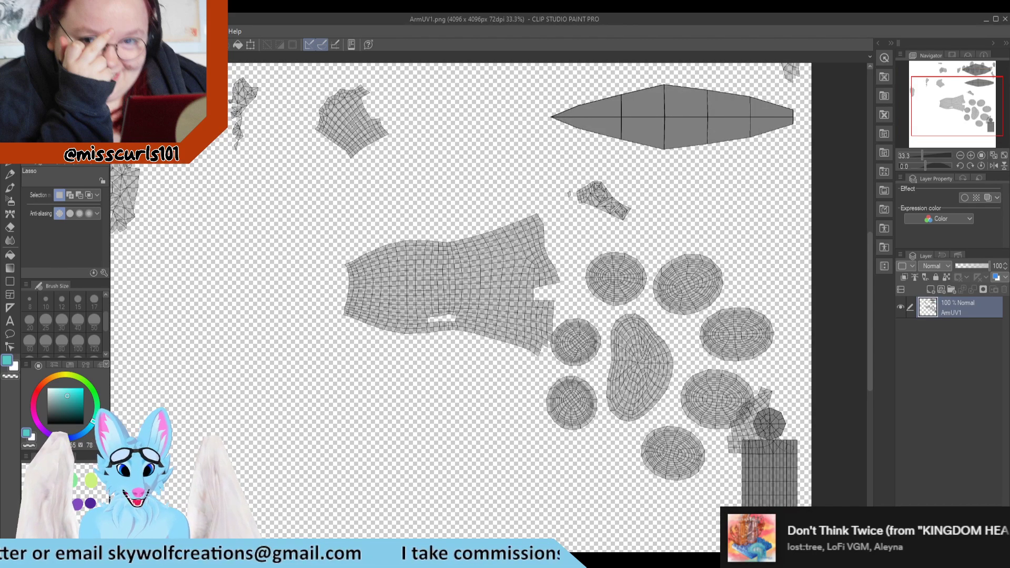
pyautogui.press('m')
pyautogui.moveTo(295, 211)
pyautogui.mouseDown()
pyautogui.moveTo(433, 280)
pyautogui.moveTo(555, 360)
pyautogui.mouseUp()
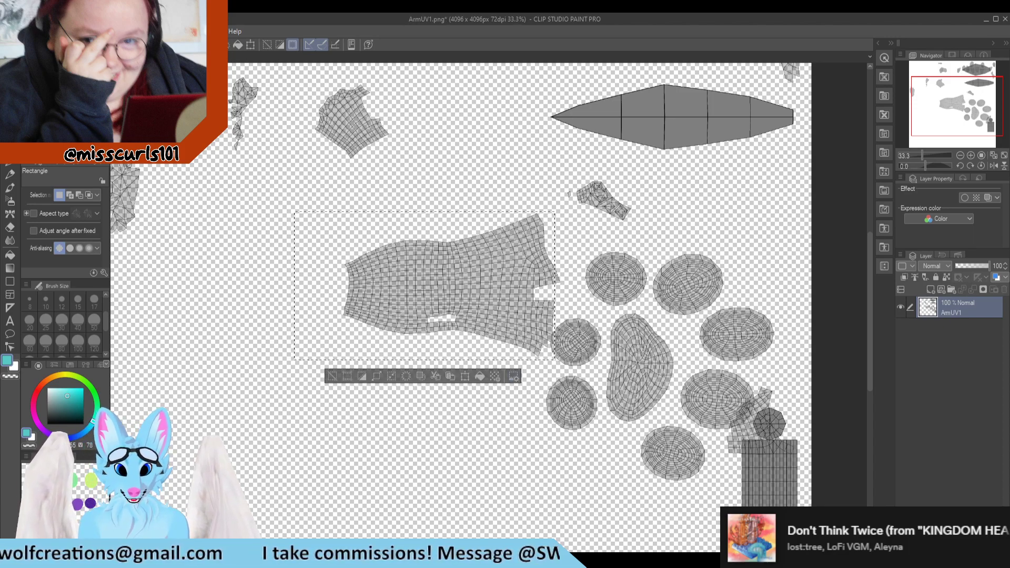
pyautogui.hotkey('ctrl', 'Tab')
pyautogui.hotkey('ctrl', 'v')
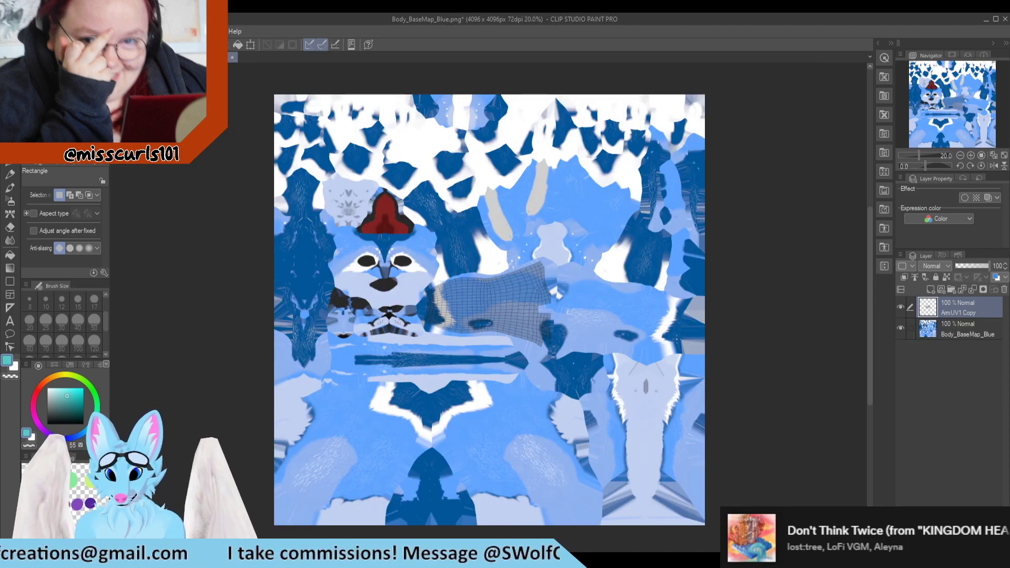
# Erase the stray mesh fragments of a neighbouring island beside the lower wide end of the pasted arm UV.
pyautogui.scroll(4, 355, 311)
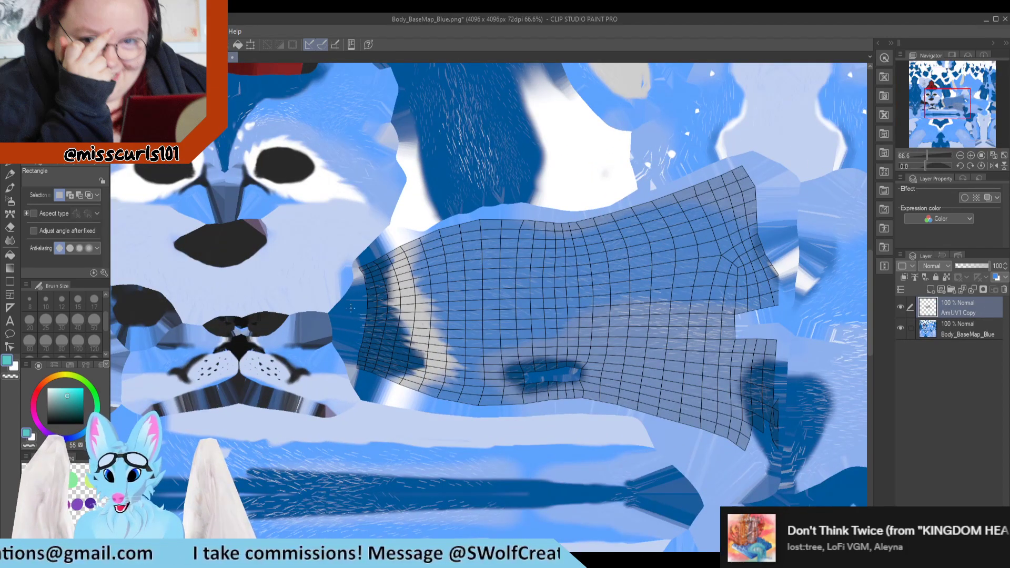
pyautogui.scroll(4, 611, 390)
pyautogui.scroll(-5, 362, 313)
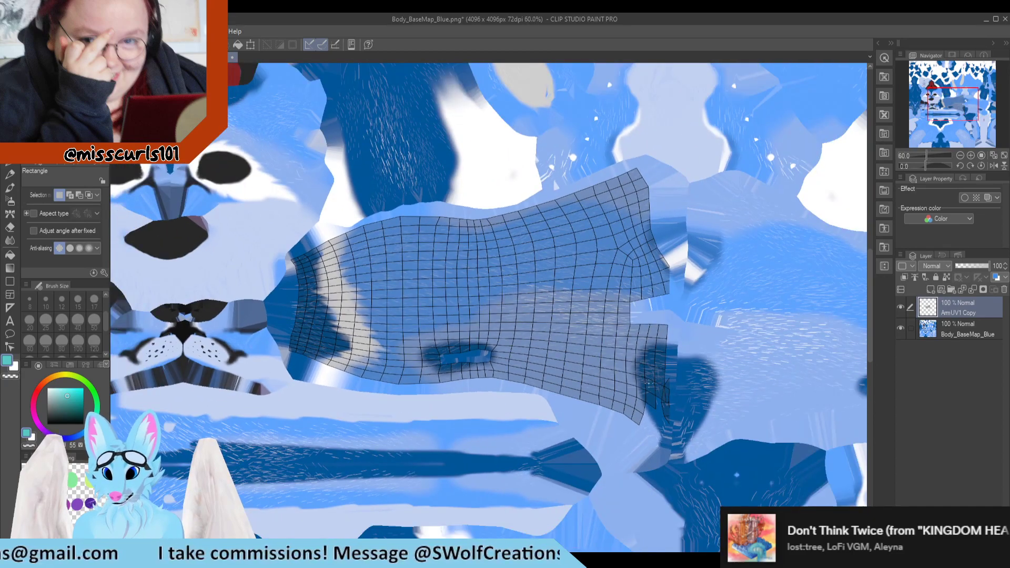
pyautogui.scroll(2, 688, 385)
pyautogui.scroll(3, 688, 385)
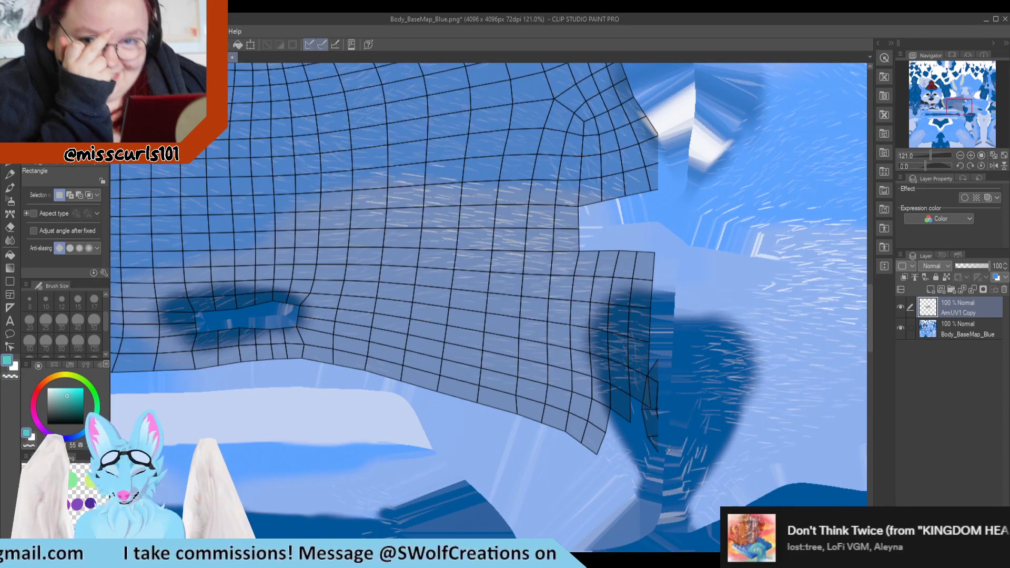
pyautogui.press('e')
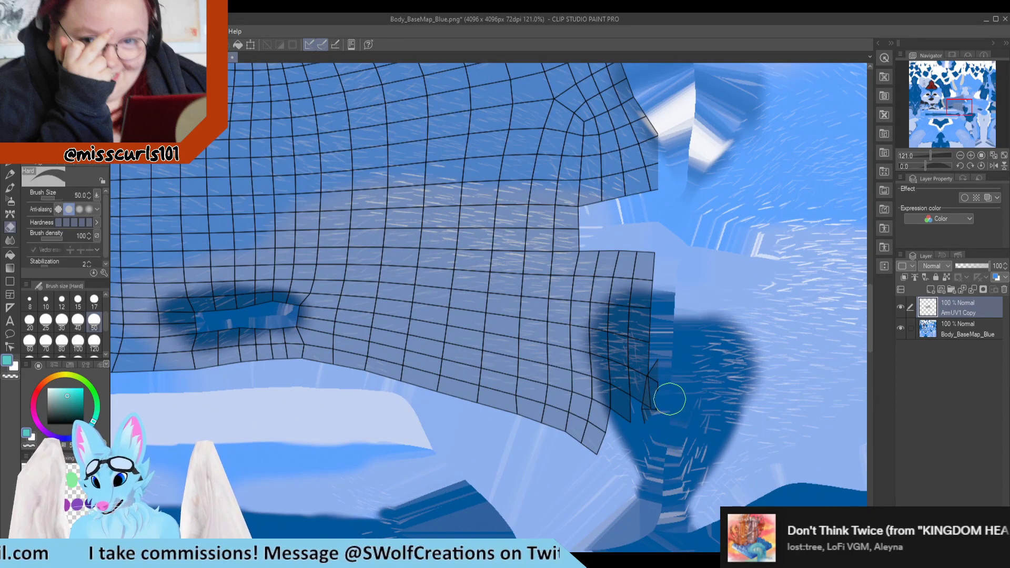
pyautogui.moveTo(666, 419); pyautogui.dragTo(658, 437)
pyautogui.press('m')
pyautogui.scroll(-2, 711, 326)
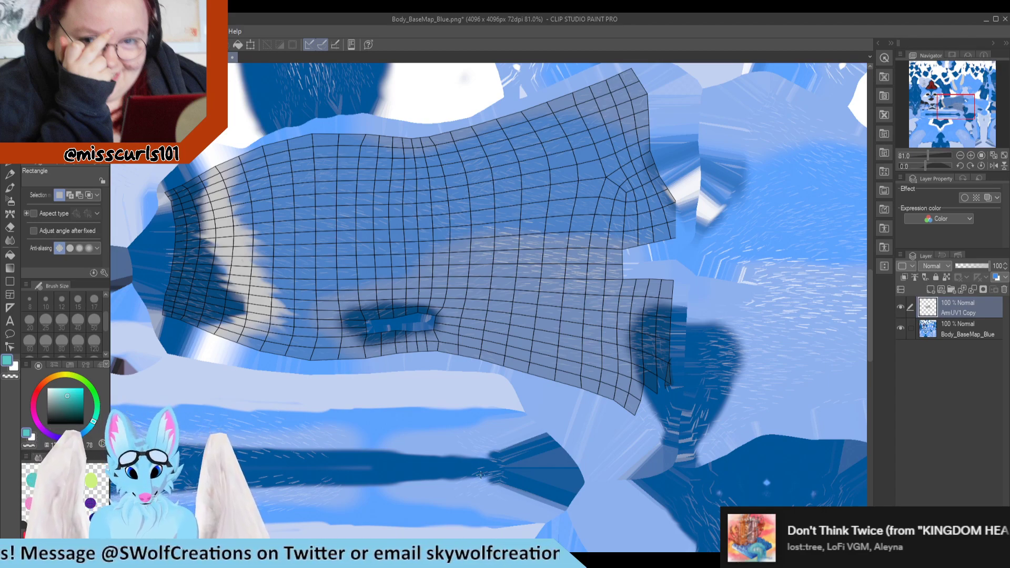
pyautogui.scroll(-5, 612, 516)
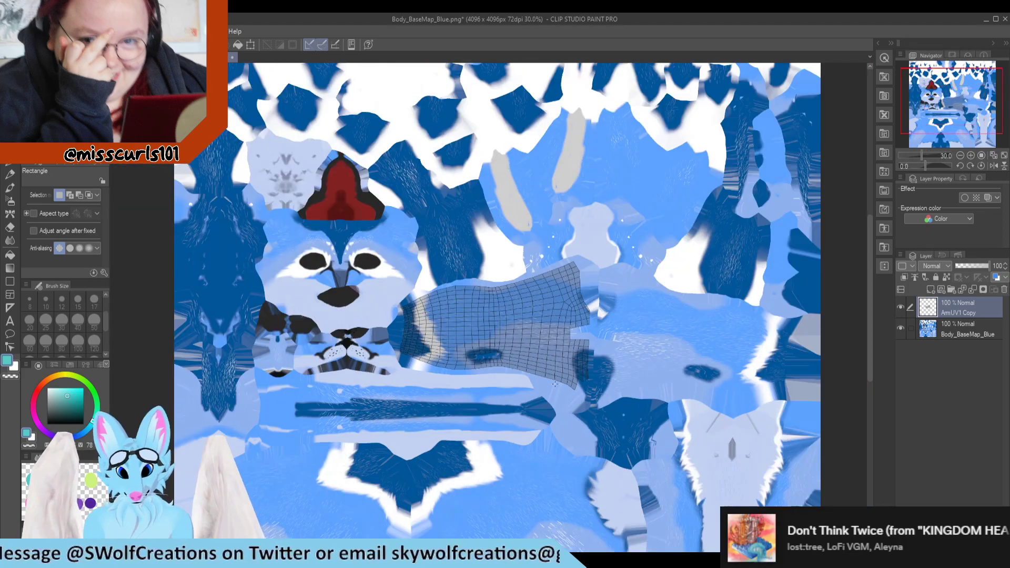
# Switch to Blender and examine the selected arm and its fur tufts from the side and front.
pyautogui.hotkey('alt', 'Tab')
pyautogui.scroll(4, 693, 342)
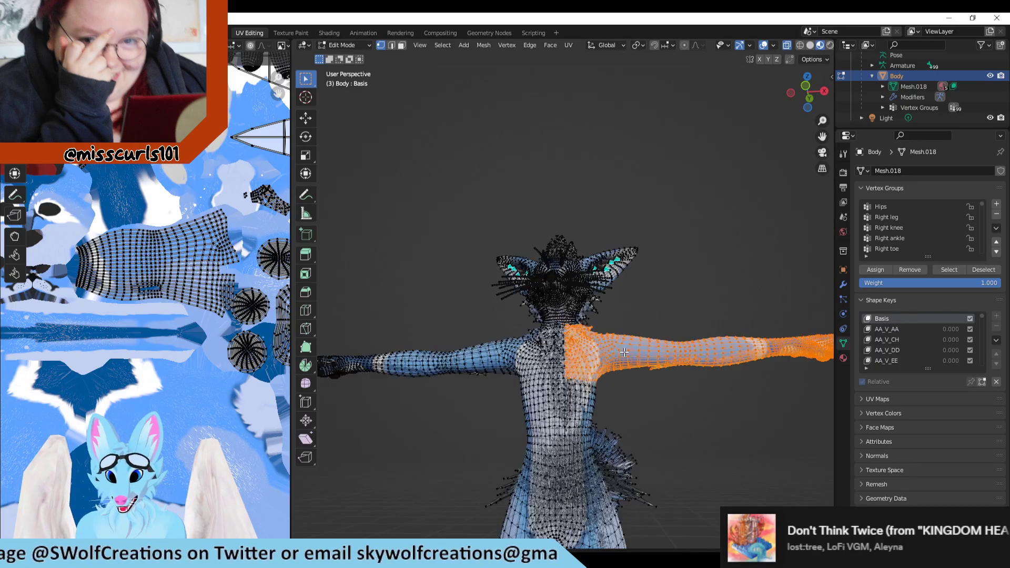
pyautogui.scroll(-4, 700, 359)
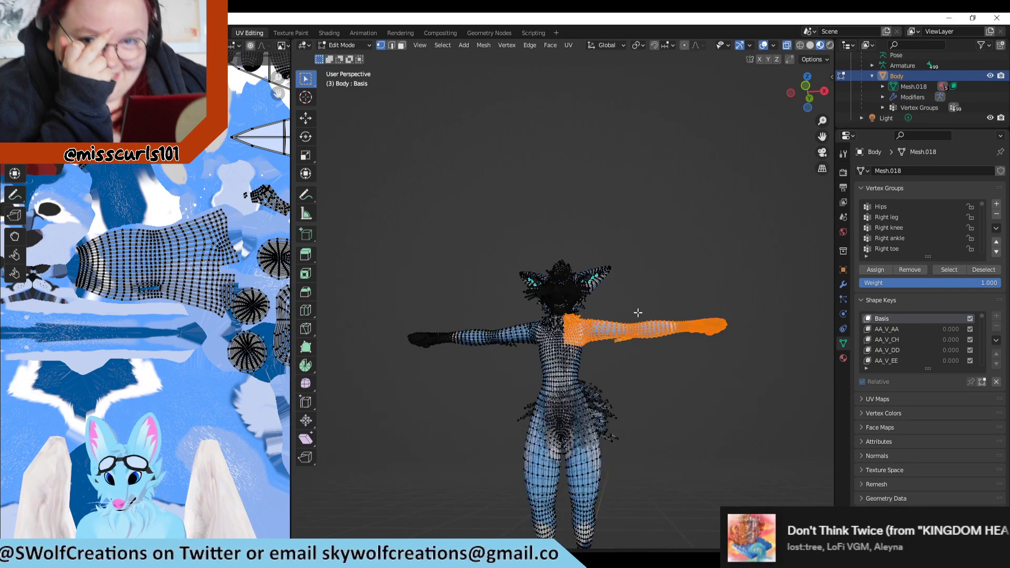
pyautogui.scroll(6, 644, 334)
pyautogui.scroll(-4, 647, 335)
pyautogui.moveTo(647, 335); pyautogui.dragTo(459, 297, button='middle')
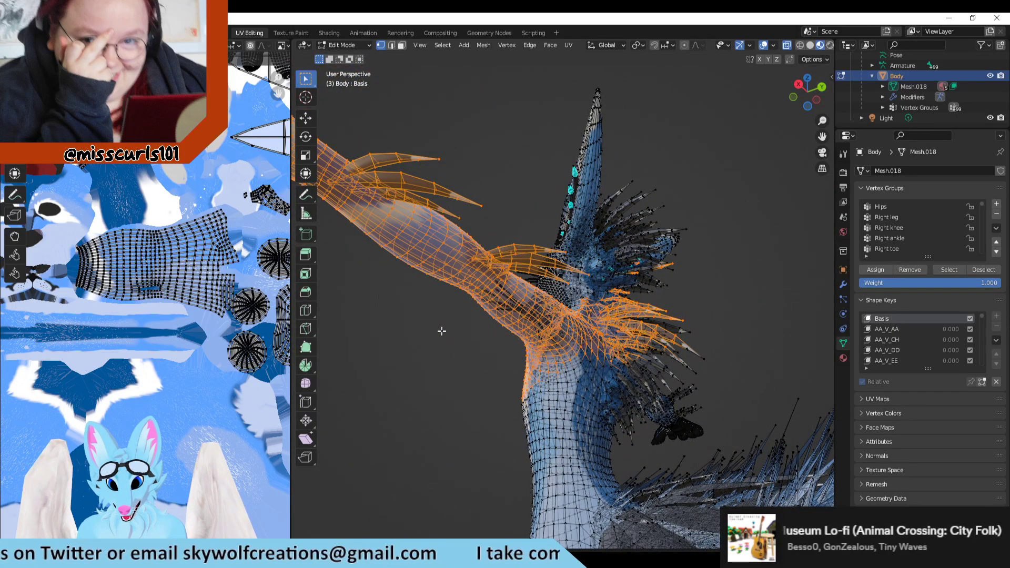
pyautogui.moveTo(441, 331); pyautogui.dragTo(432, 337, button='middle')
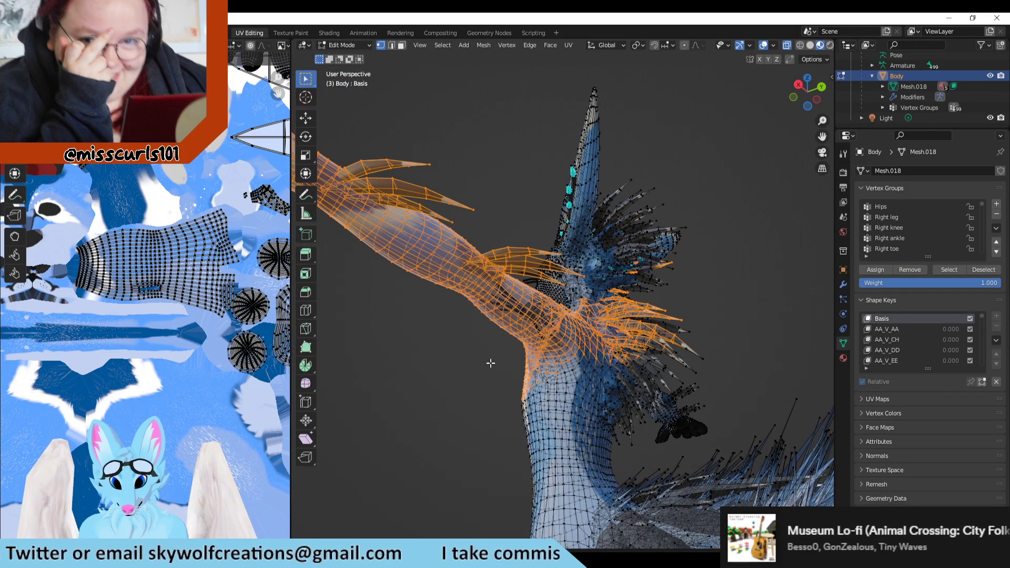
pyautogui.scroll(-2, 505, 395)
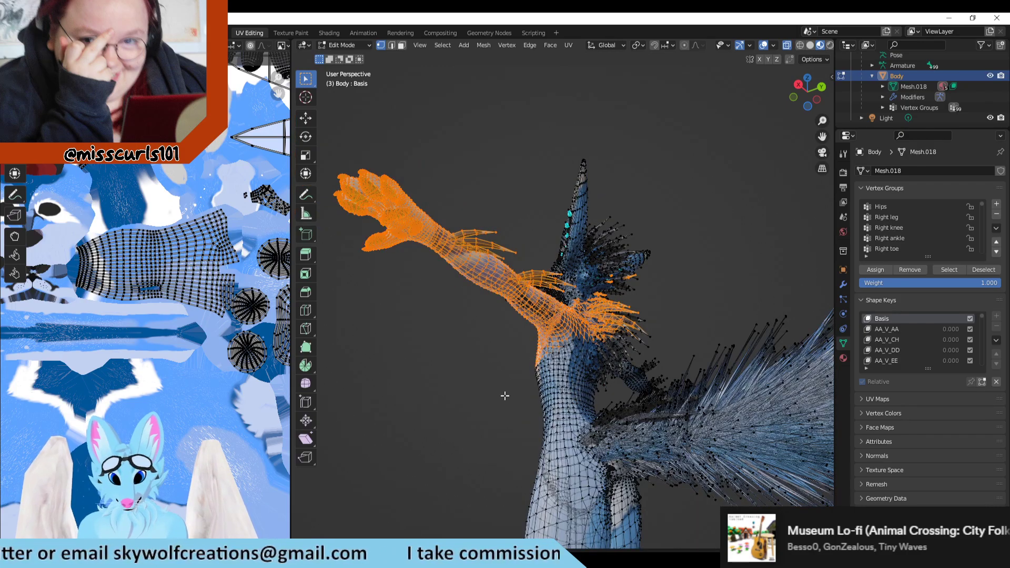
pyautogui.moveTo(518, 382); pyautogui.dragTo(679, 424, button='middle')
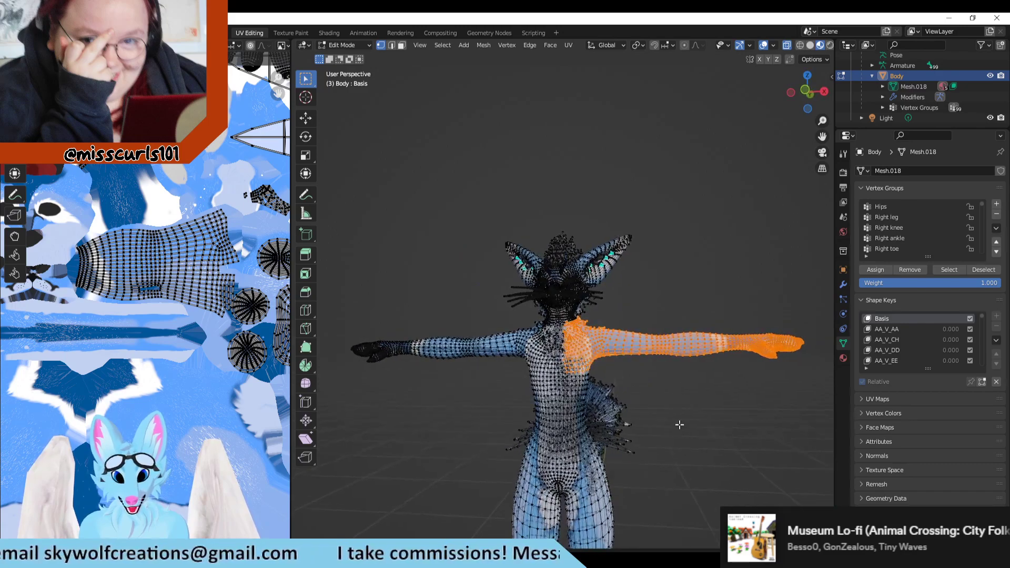
# Box-select the whole negative X arm, from the hand to the middle of the chest, and examine its UV islands.
pyautogui.moveTo(346, 331); pyautogui.dragTo(559, 361)
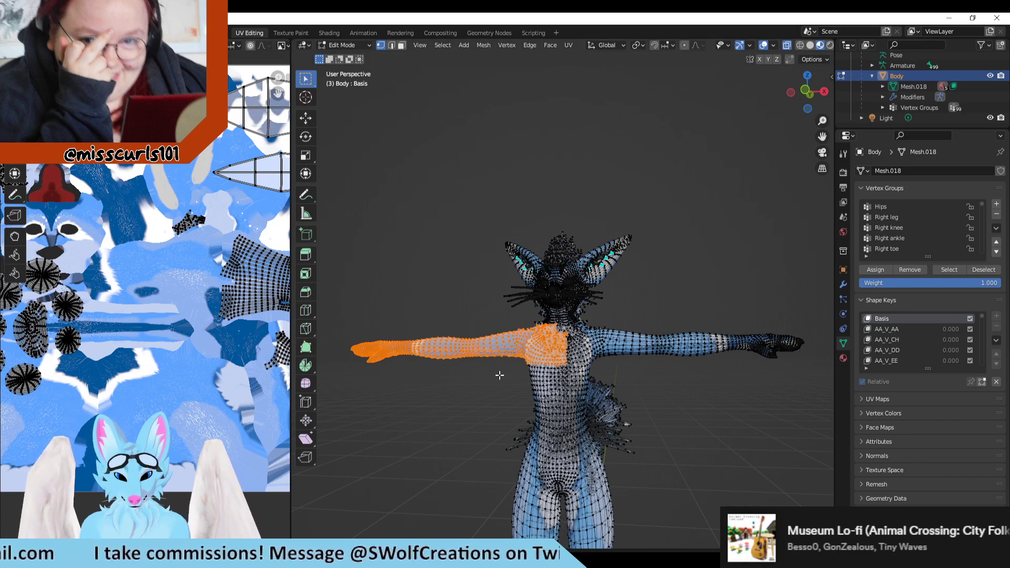
pyautogui.scroll(-3, 160, 339)
pyautogui.scroll(2, 156, 334)
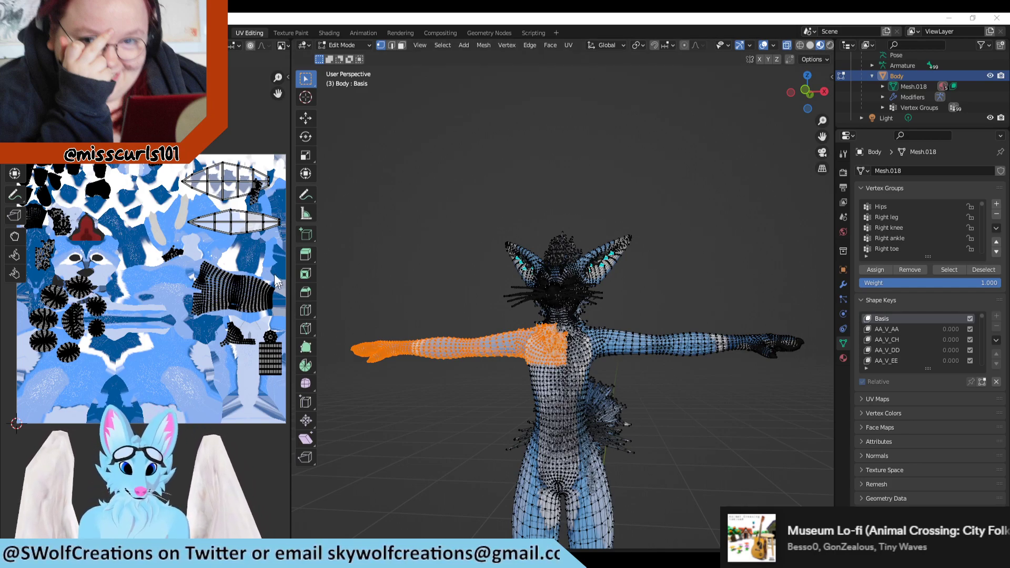
# Export the selected arm's UV layout as a 4096 × 4096 PNG named ArmUV2.png into the Textures\uvs folder.
pyautogui.click(181, 45)
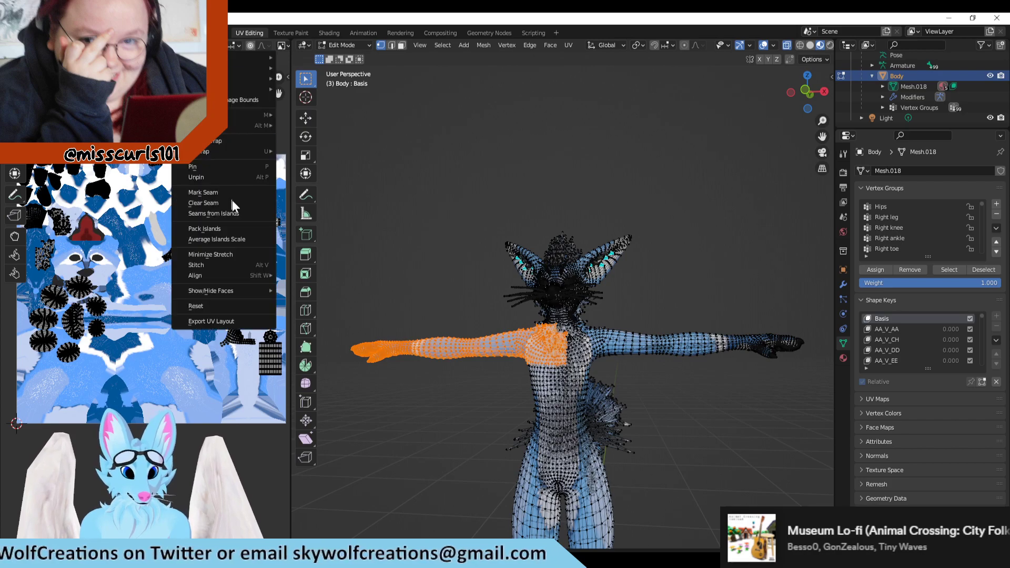
pyautogui.click(228, 322)
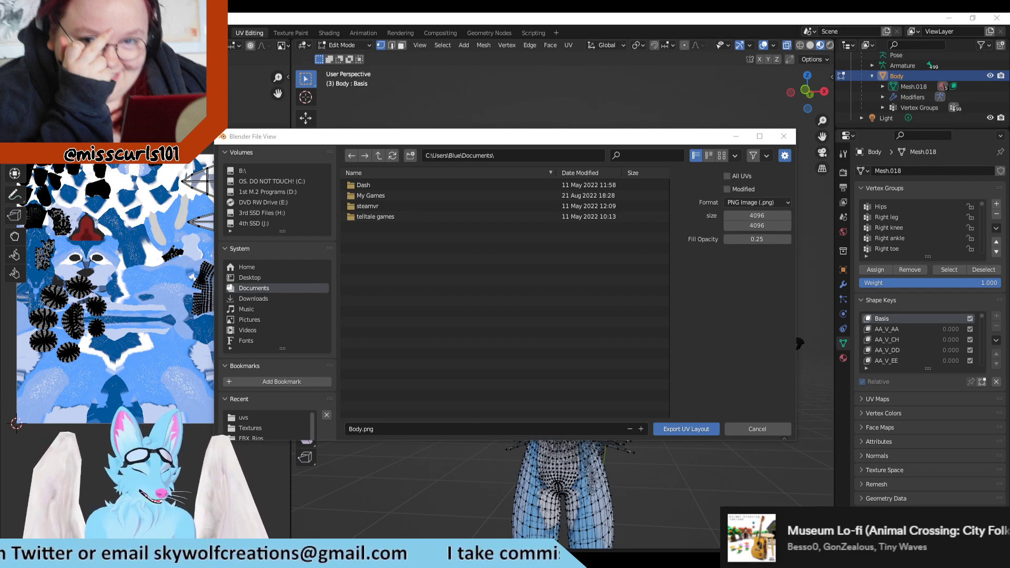
pyautogui.click(524, 154)
pyautogui.hotkey('ctrl', 'v')
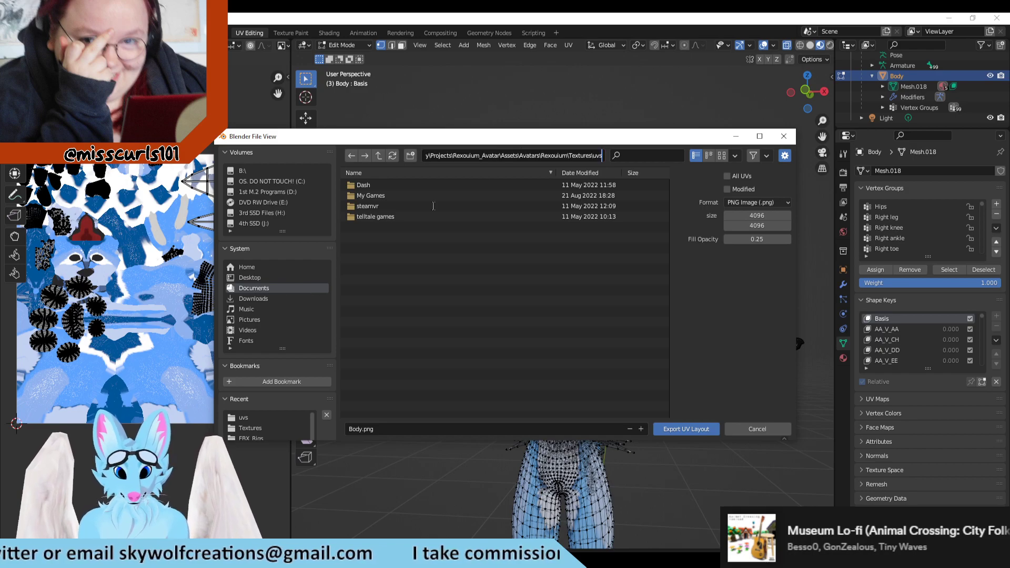
pyautogui.press('Return')
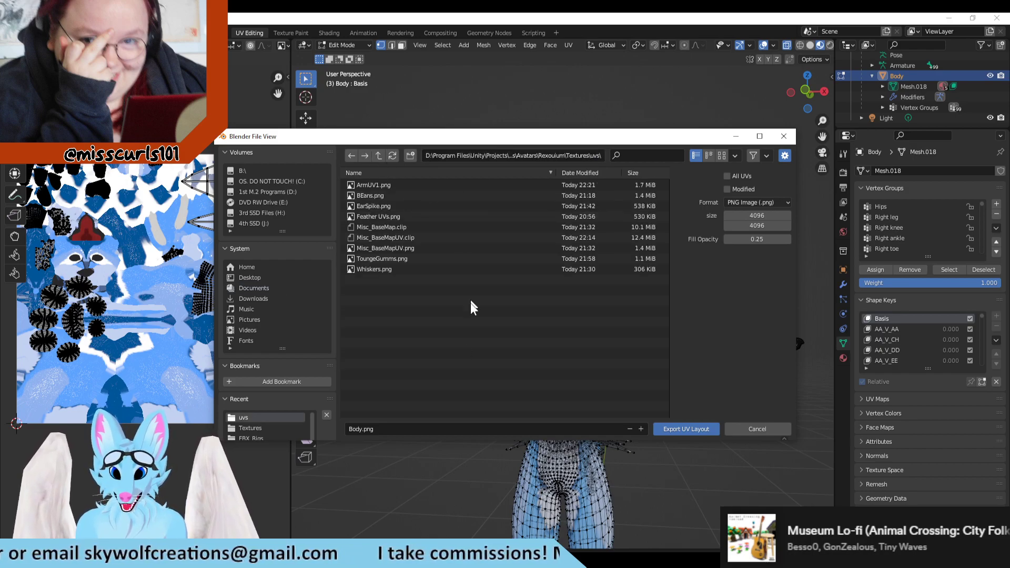
pyautogui.click(380, 185)
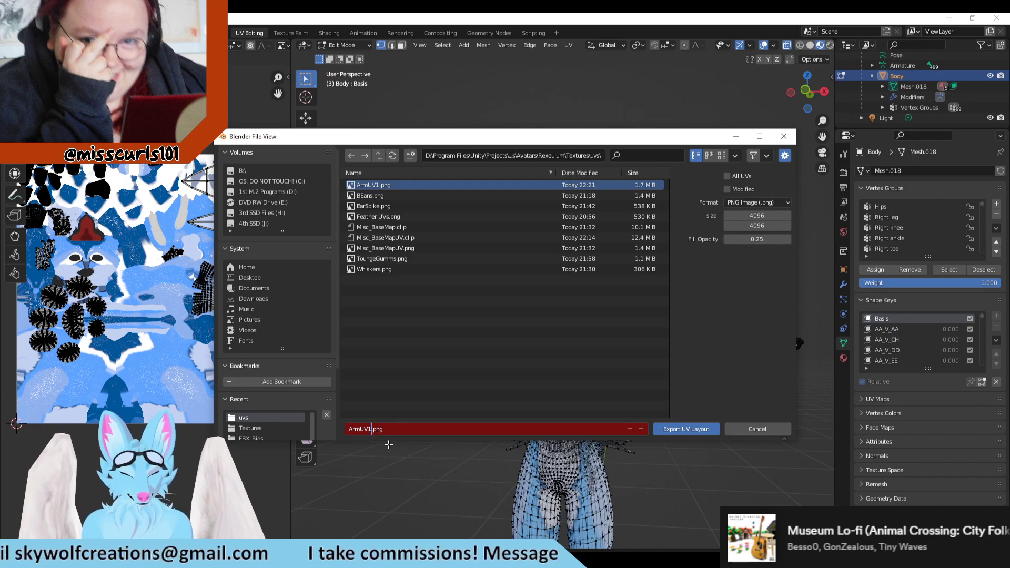
pyautogui.press('Return')
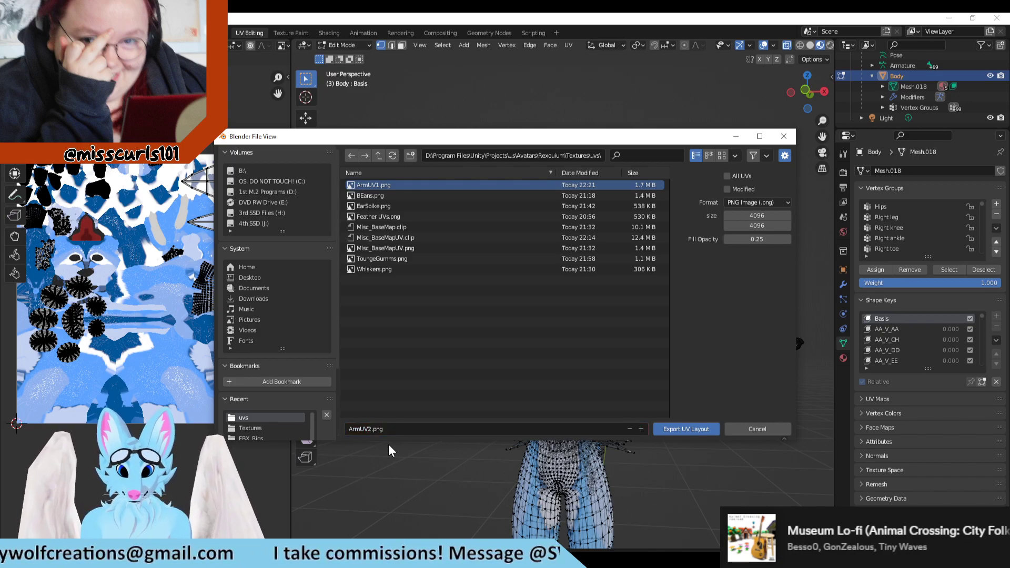
pyautogui.click(689, 429)
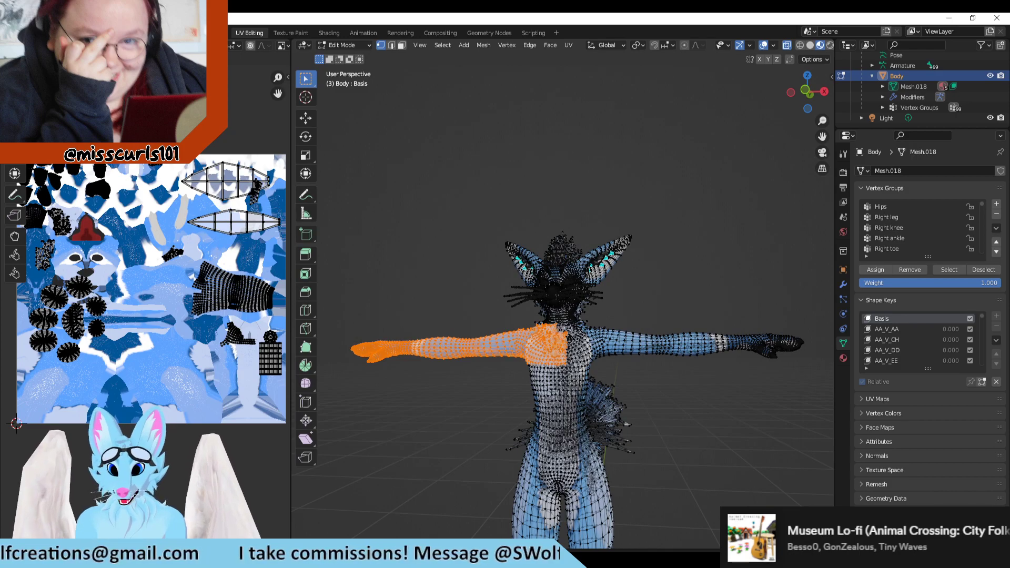
# In Clip Studio Paint, select the large arm island in ArmUV2.png and copy it into Body_BaseMap_Blue.png as a new layer.
pyautogui.click(395, 559)
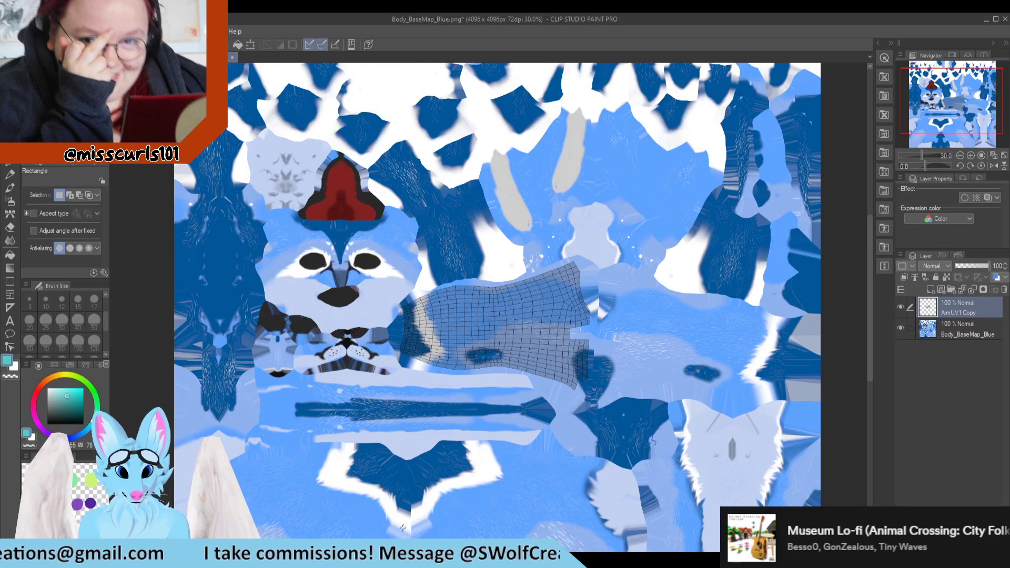
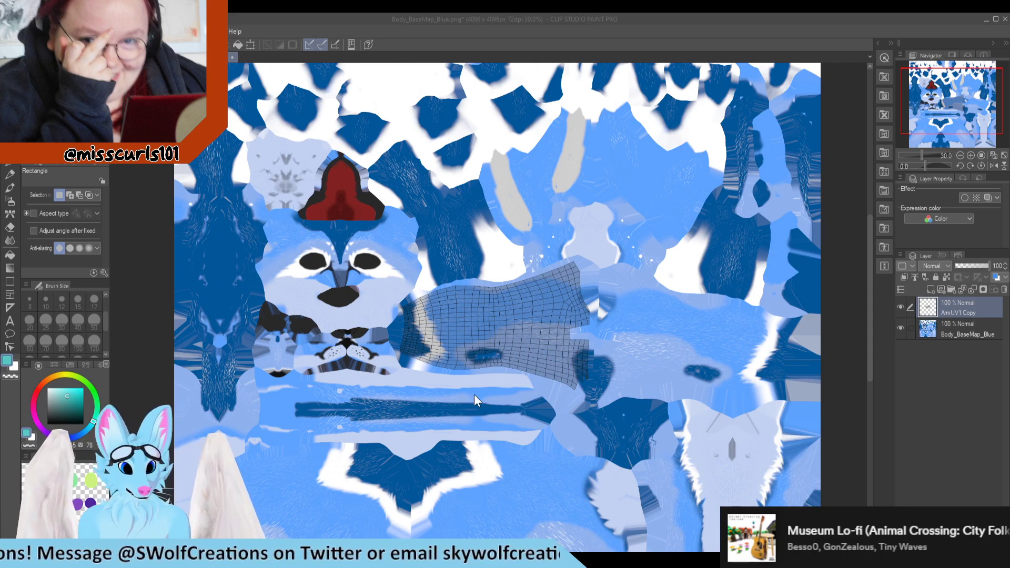
pyautogui.scroll(-1, 539, 347)
pyautogui.scroll(-1, 452, 327)
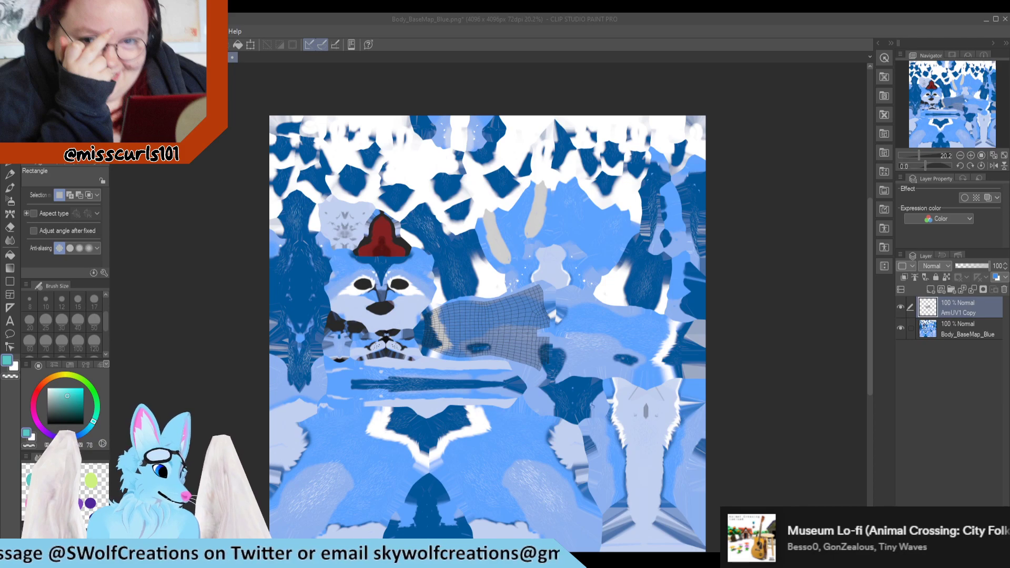
pyautogui.hotkey('ctrl', 'Tab')
pyautogui.scroll(4, 736, 298)
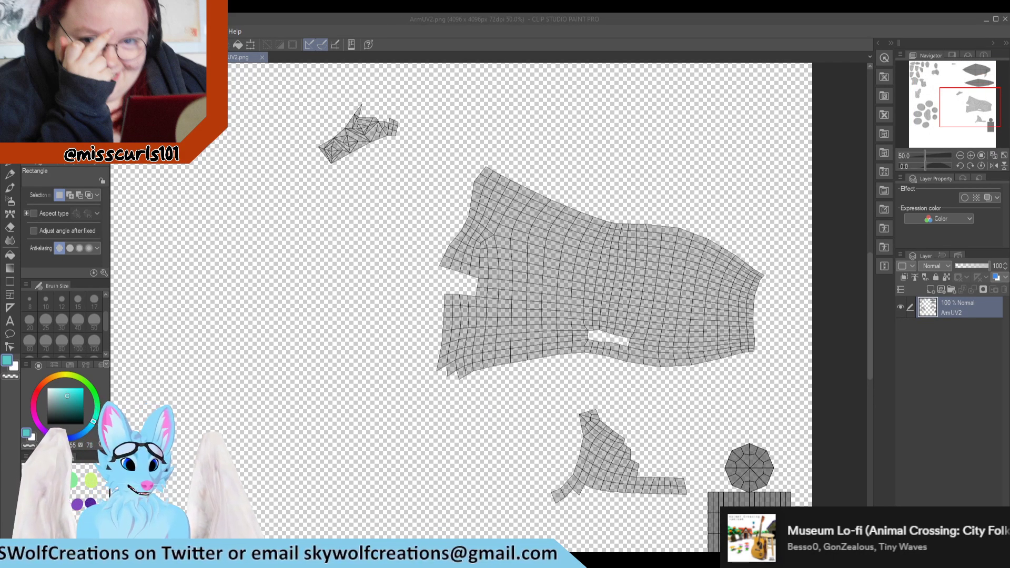
pyautogui.moveTo(644, 199); pyautogui.dragTo(777, 360)
pyautogui.moveTo(644, 360); pyautogui.dragTo(395, 387)
pyautogui.moveTo(482, 152); pyautogui.dragTo(608, 272)
pyautogui.keyDown('shift'); pyautogui.moveTo(453, 159); pyautogui.dragTo(518, 226); pyautogui.keyUp('shift')
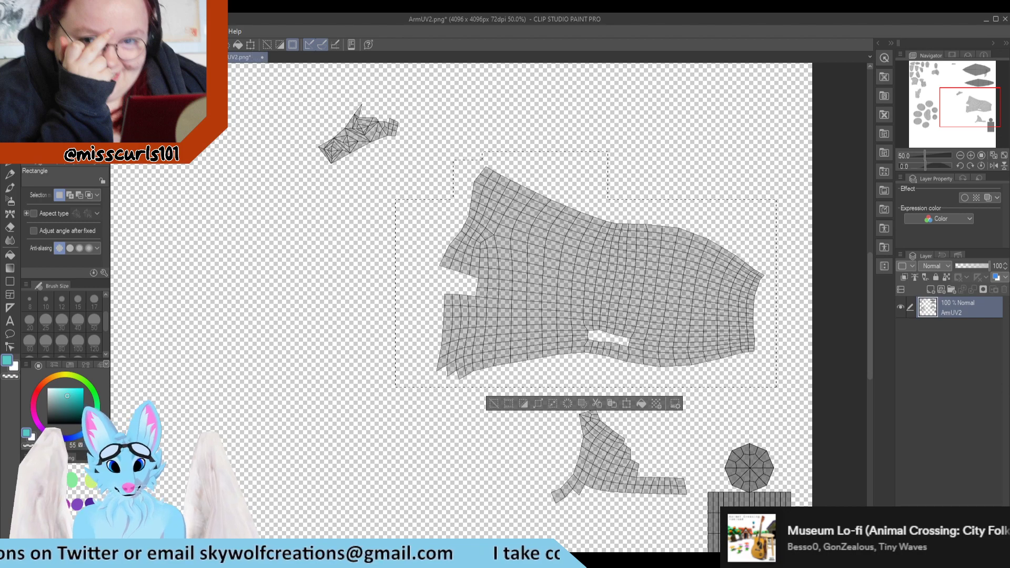
pyautogui.hotkey('ctrl', 'Tab')
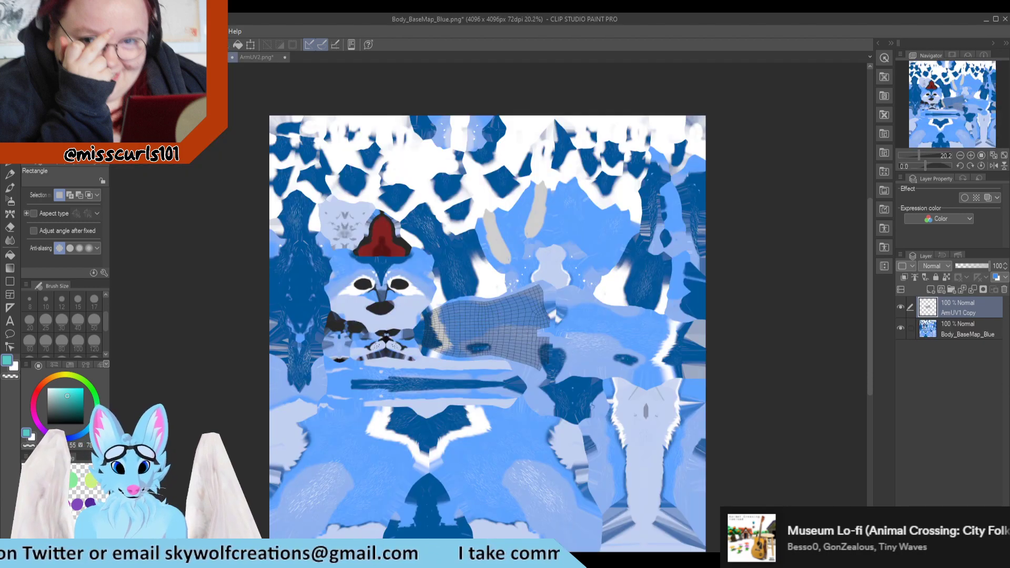
pyautogui.hotkey('ctrl', 'v')
pyautogui.scroll(4, 624, 370)
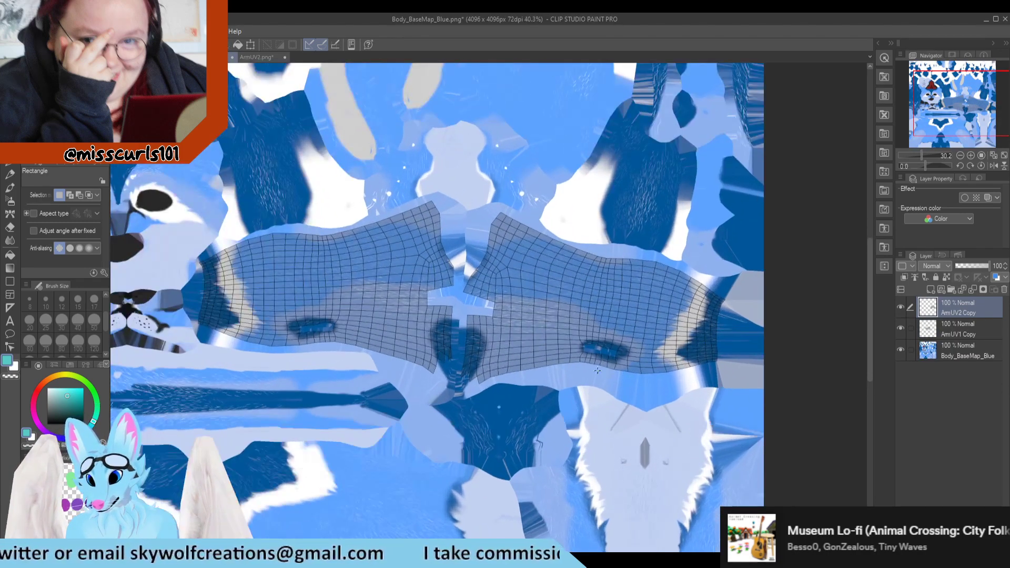
pyautogui.scroll(1, 495, 382)
# Check the arm's side in Blender, then rename the ArmUV2 copy layer RightArm and the ArmUV1 copy layer Left Arm.
pyautogui.hotkey('alt', 'Tab')
pyautogui.scroll(3, 526, 330)
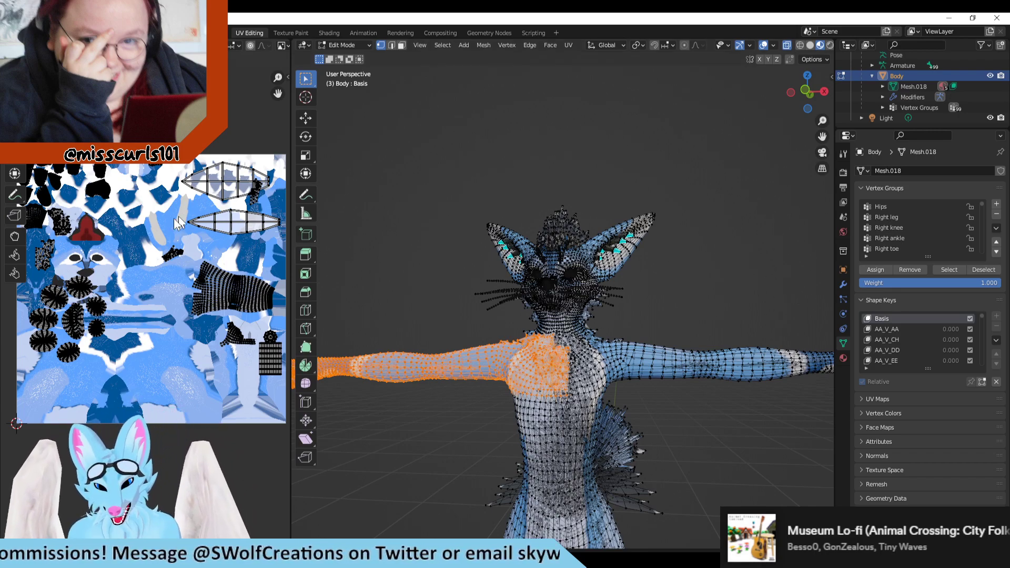
pyautogui.scroll(2, 163, 321)
pyautogui.scroll(-3, 164, 322)
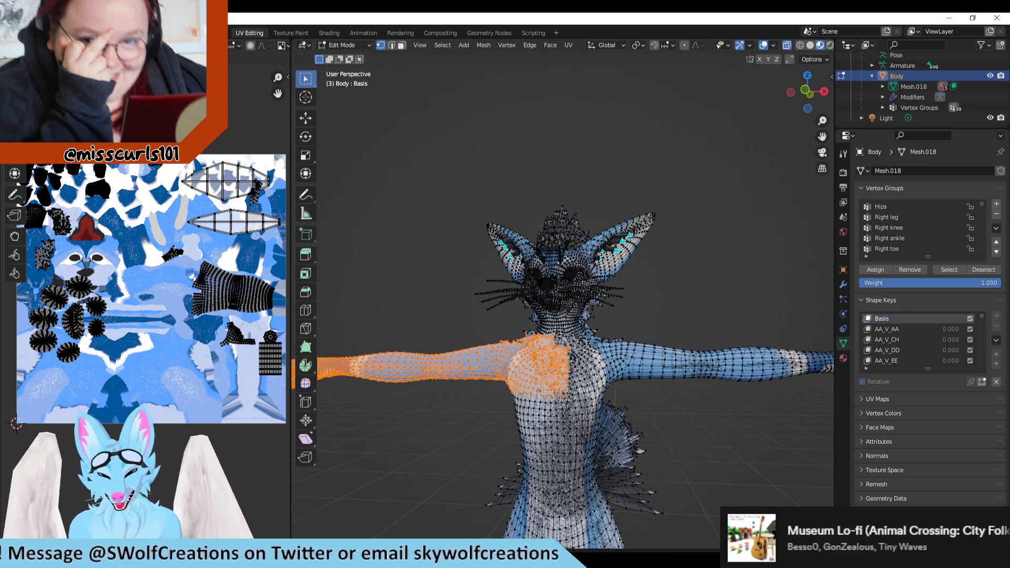
pyautogui.hotkey('alt', 'Tab')
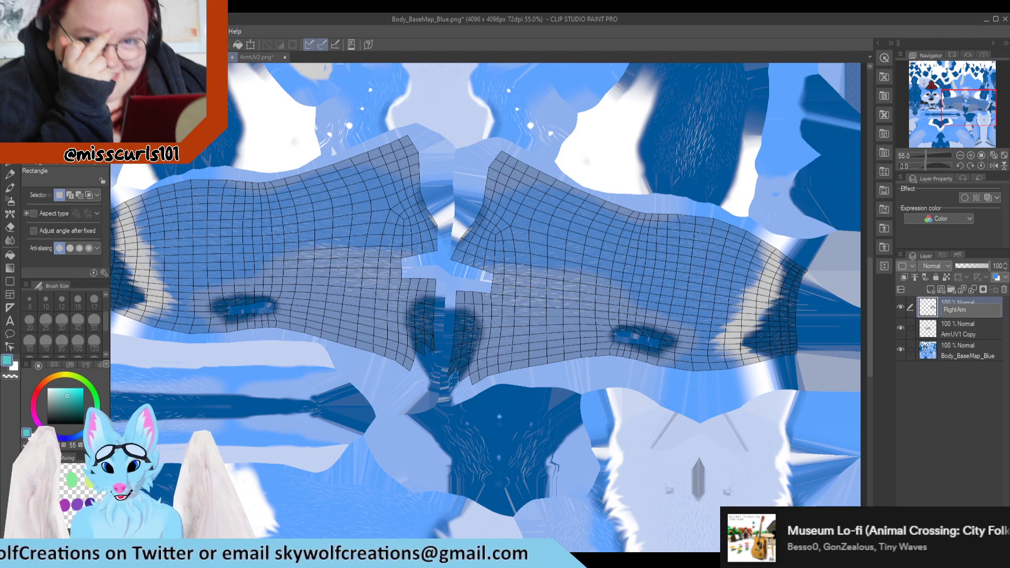
pyautogui.hotkey('alt', 'Tab')
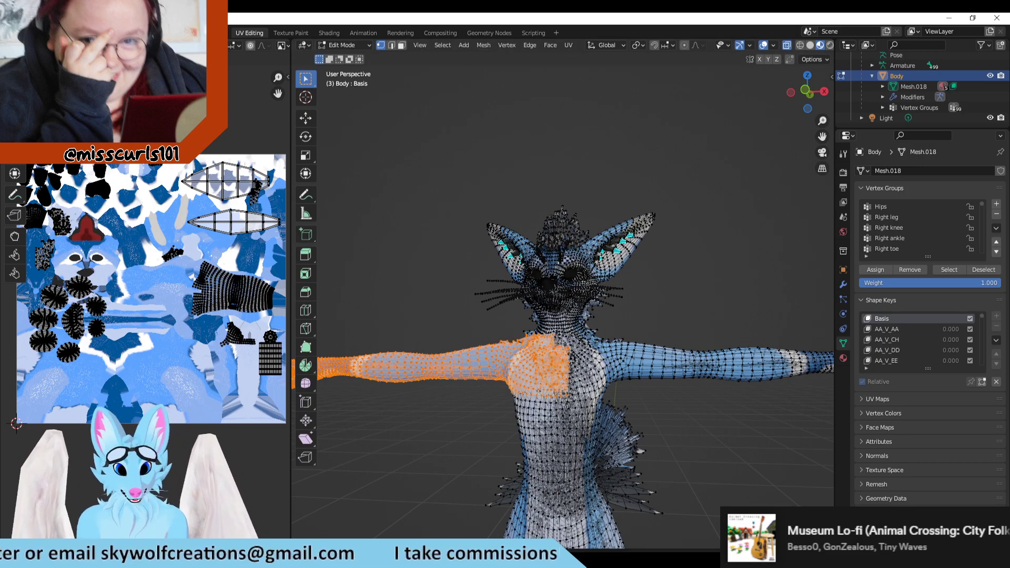
pyautogui.hotkey('alt', 'Tab')
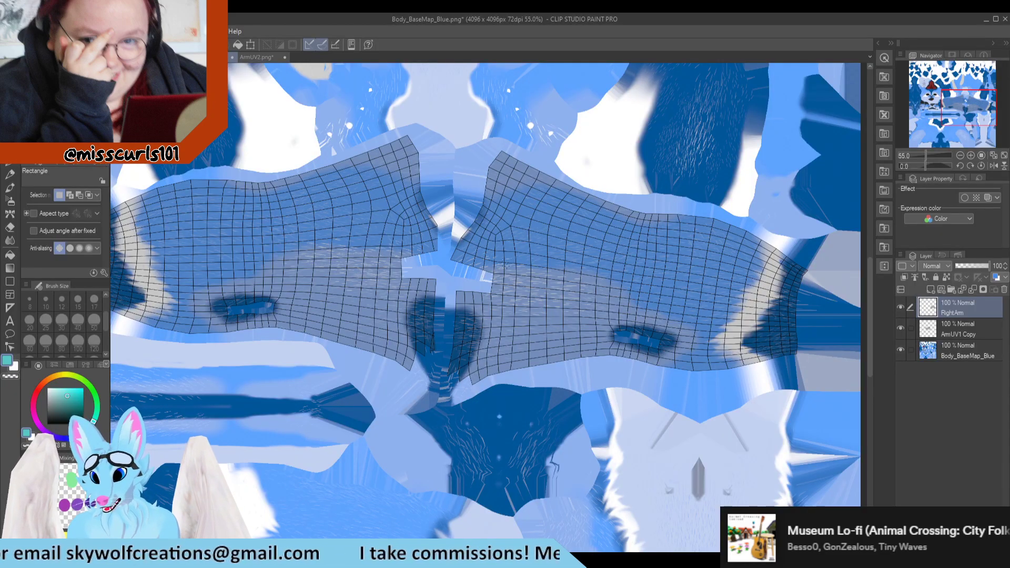
pyautogui.click(959, 332)
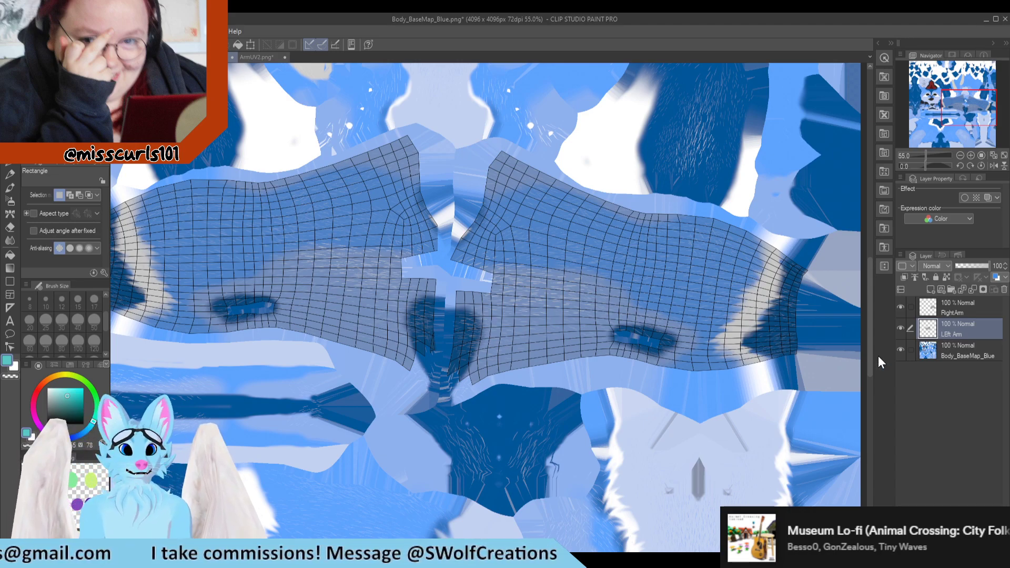
# Add a raster layer above Body_BaseMap_Blue and fill the Left Arm island area with red using the G-pen at size 120.
pyautogui.scroll(-1, 480, 306)
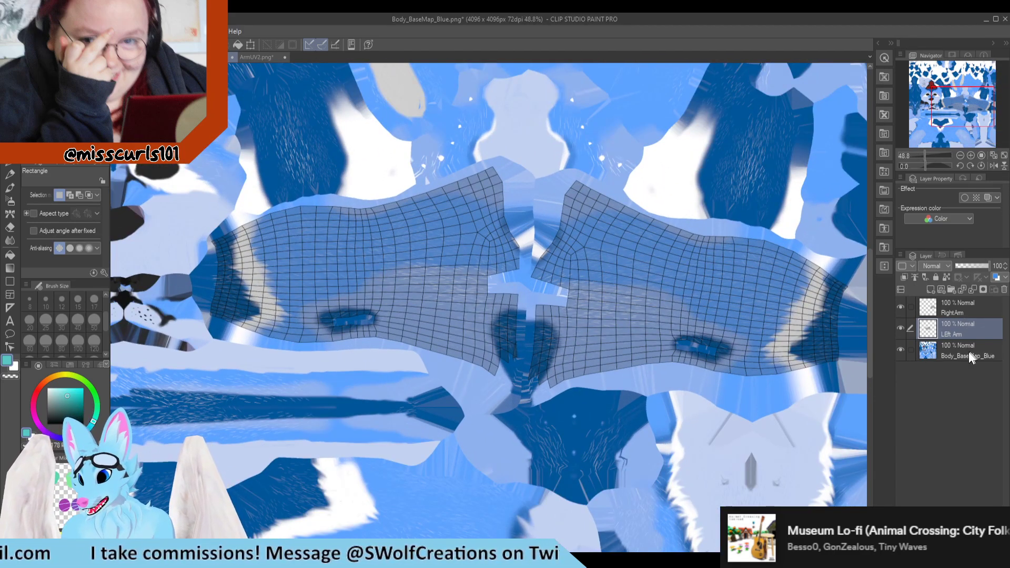
pyautogui.click(969, 356)
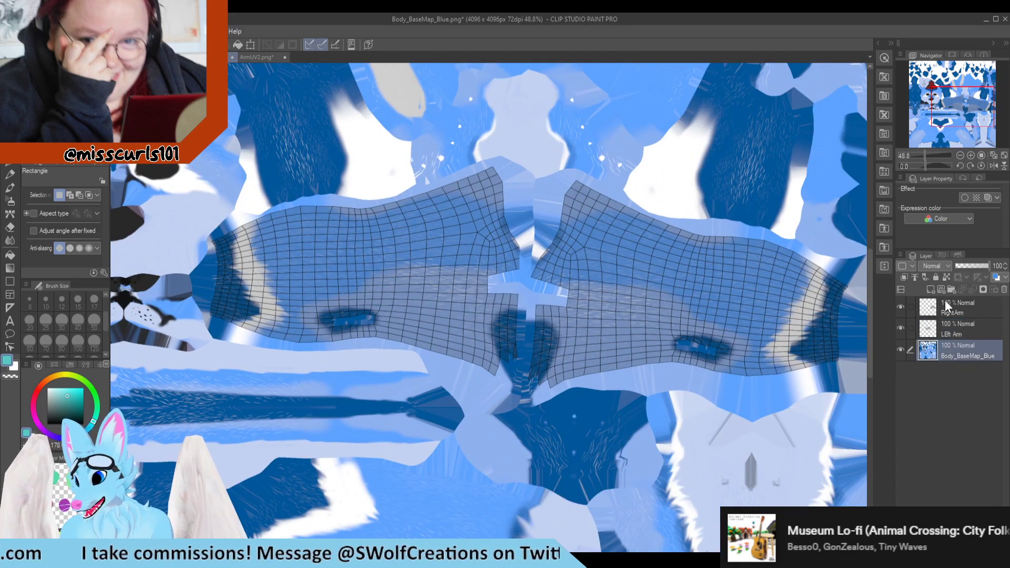
pyautogui.click(929, 289)
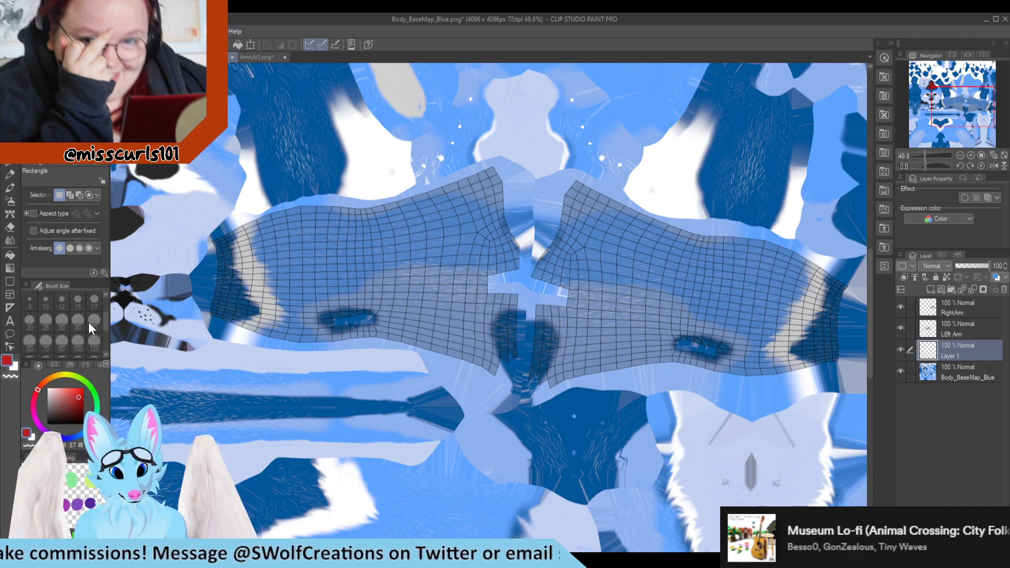
pyautogui.press('p')
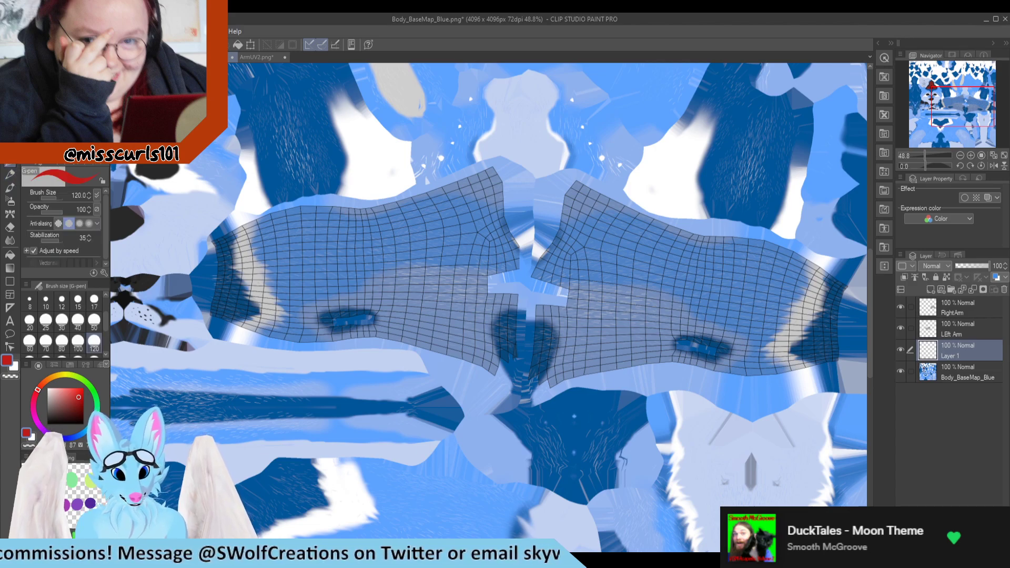
pyautogui.moveTo(224, 315)
pyautogui.mouseDown()
pyautogui.moveTo(220, 240)
pyautogui.moveTo(341, 213)
pyautogui.moveTo(416, 211)
pyautogui.moveTo(447, 205)
pyautogui.moveTo(408, 210)
pyautogui.moveTo(494, 184)
pyautogui.moveTo(508, 246)
pyautogui.moveTo(484, 284)
pyautogui.moveTo(503, 300)
pyautogui.moveTo(500, 362)
pyautogui.moveTo(423, 336)
pyautogui.moveTo(245, 321)
pyautogui.moveTo(263, 297)
pyautogui.moveTo(484, 334)
pyautogui.moveTo(463, 260)
pyautogui.moveTo(342, 293)
pyautogui.moveTo(244, 266)
pyautogui.moveTo(377, 228)
pyautogui.moveTo(465, 221)
pyautogui.moveTo(478, 202)
pyautogui.moveTo(476, 268)
pyautogui.moveTo(443, 297)
pyautogui.moveTo(282, 282)
pyautogui.moveTo(374, 231)
pyautogui.moveTo(417, 266)
pyautogui.moveTo(300, 284)
pyautogui.moveTo(421, 263)
pyautogui.mouseUp()
# Add another layer and paint the RightArm island area solid green with the G-pen, erasing the excess along its lower edge.
pyautogui.click(84, 388)
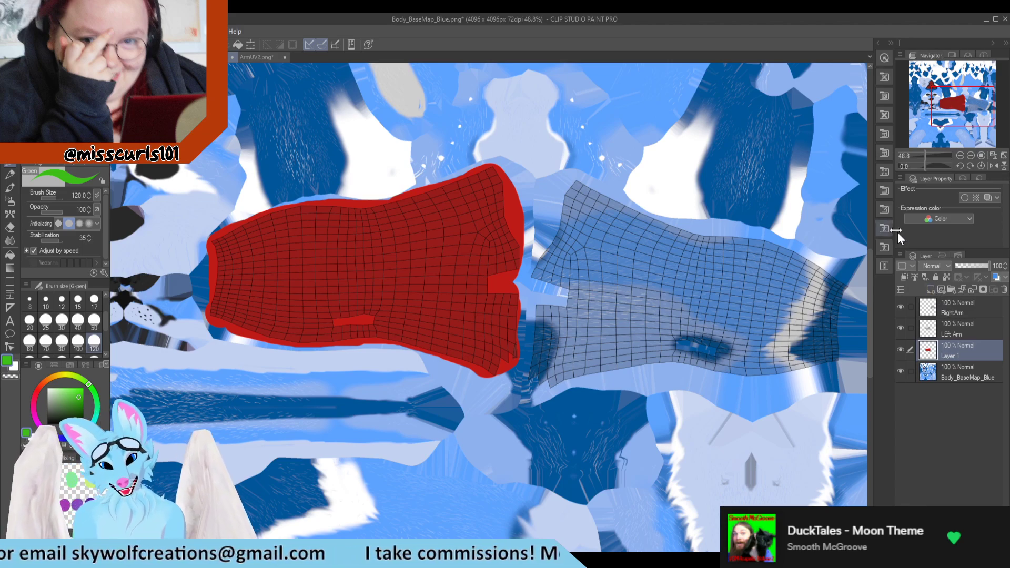
pyautogui.click(930, 290)
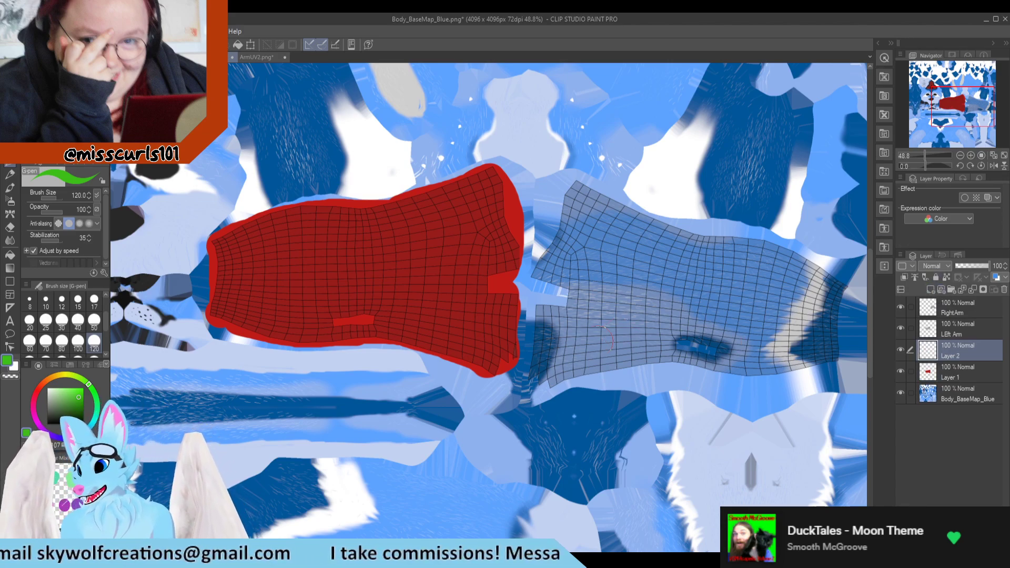
pyautogui.moveTo(556, 343)
pyautogui.mouseDown()
pyautogui.moveTo(545, 375)
pyautogui.moveTo(528, 383)
pyautogui.moveTo(547, 315)
pyautogui.moveTo(571, 318)
pyautogui.moveTo(589, 295)
pyautogui.moveTo(567, 294)
pyautogui.moveTo(580, 281)
pyautogui.moveTo(541, 270)
pyautogui.moveTo(563, 241)
pyautogui.moveTo(576, 181)
pyautogui.moveTo(664, 231)
pyautogui.moveTo(807, 267)
pyautogui.moveTo(831, 281)
pyautogui.moveTo(838, 304)
pyautogui.moveTo(826, 359)
pyautogui.moveTo(587, 360)
pyautogui.moveTo(542, 381)
pyautogui.mouseUp()
pyautogui.press('e')
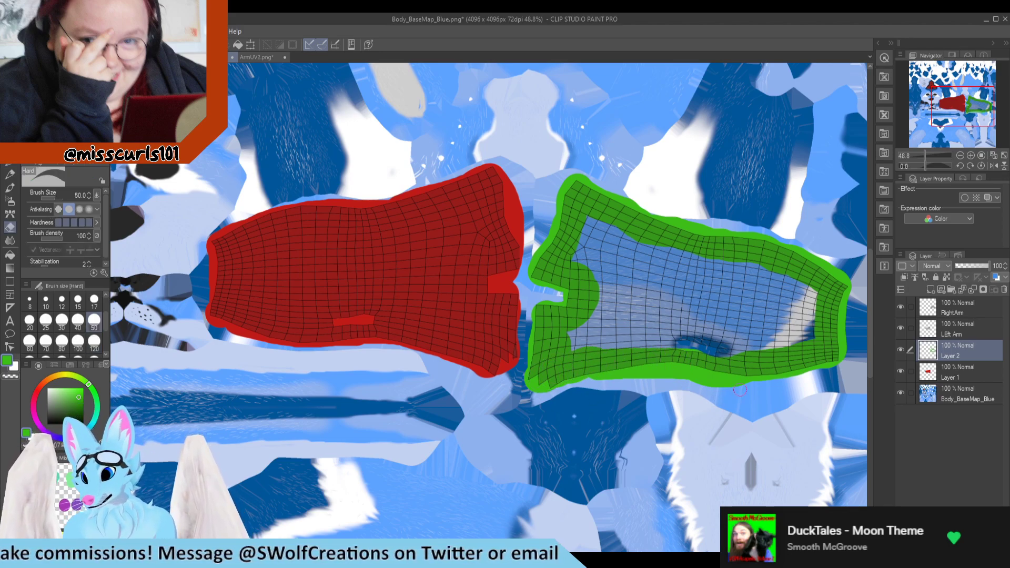
pyautogui.moveTo(713, 385)
pyautogui.mouseDown()
pyautogui.moveTo(638, 379)
pyautogui.moveTo(595, 389)
pyautogui.mouseUp()
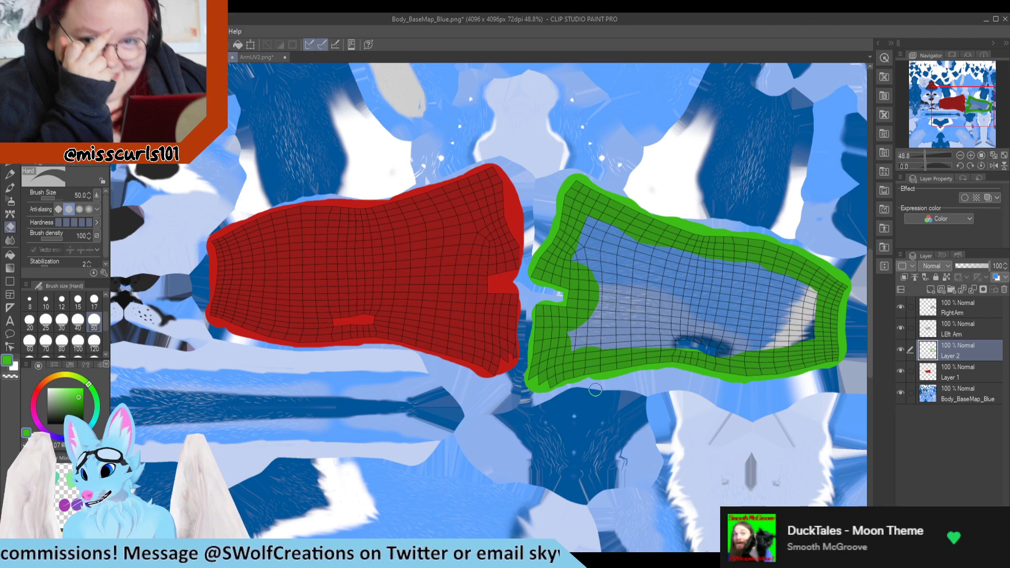
pyautogui.press('p')
pyautogui.moveTo(567, 339)
pyautogui.mouseDown()
pyautogui.moveTo(731, 344)
pyautogui.moveTo(808, 322)
pyautogui.moveTo(778, 277)
pyautogui.moveTo(581, 228)
pyautogui.moveTo(590, 315)
pyautogui.moveTo(679, 284)
pyautogui.moveTo(684, 326)
pyautogui.moveTo(784, 299)
pyautogui.mouseUp()
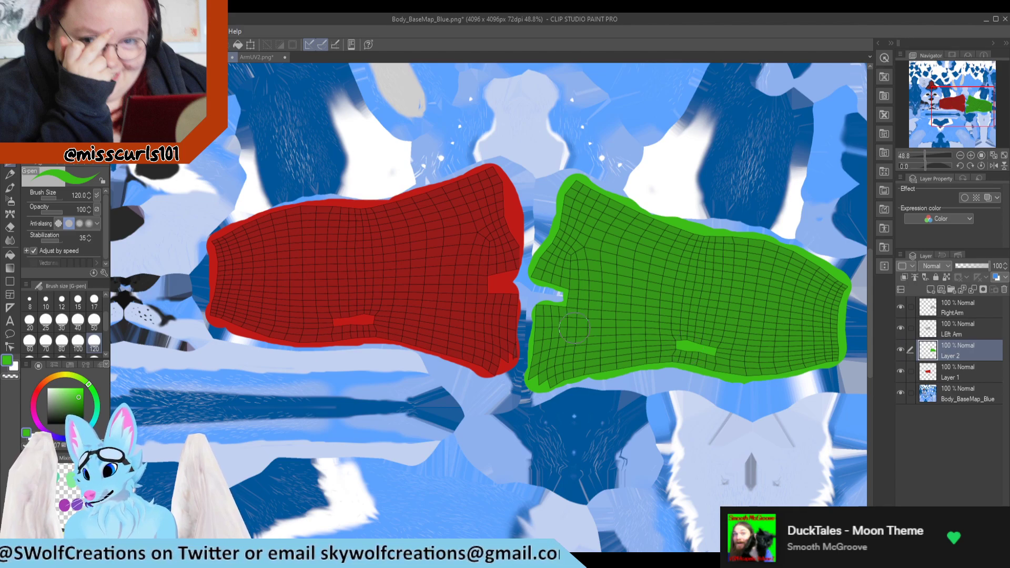
# Extend the red paint on Layer 1 around the notch at the Left Arm island's wide end and erase the overspill.
pyautogui.scroll(-1, 634, 323)
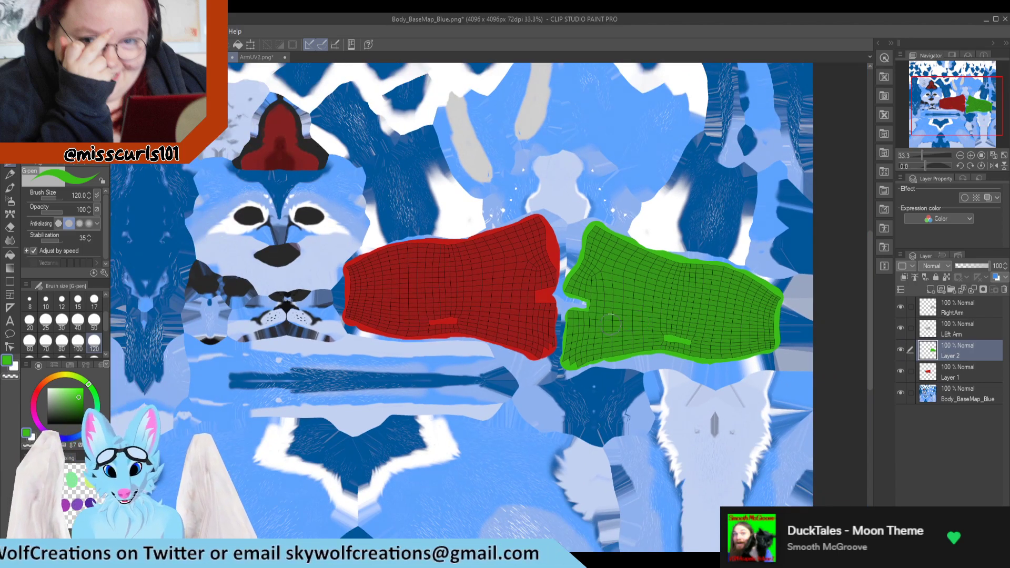
pyautogui.scroll(5, 523, 261)
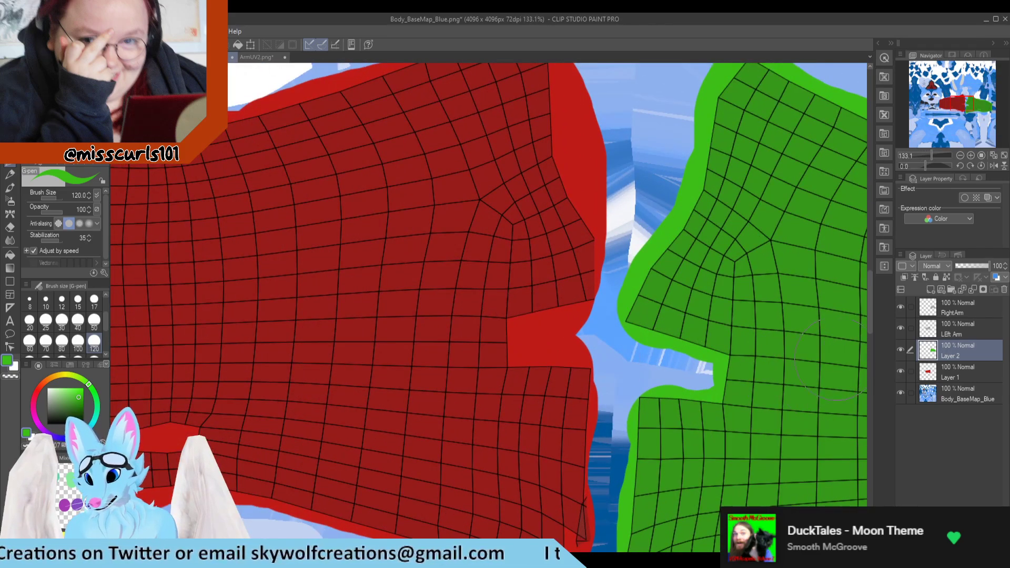
pyautogui.hotkey('alt', '[')
pyautogui.keyDown('alt'); pyautogui.click(548, 324); pyautogui.keyUp('alt')
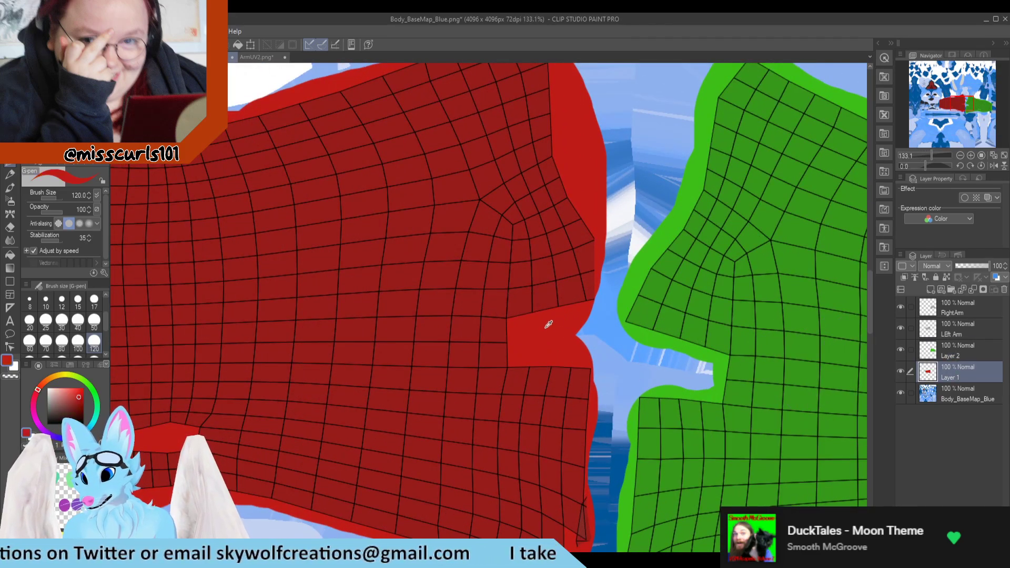
pyautogui.moveTo(552, 333)
pyautogui.mouseDown()
pyautogui.moveTo(563, 304)
pyautogui.moveTo(556, 246)
pyautogui.mouseUp()
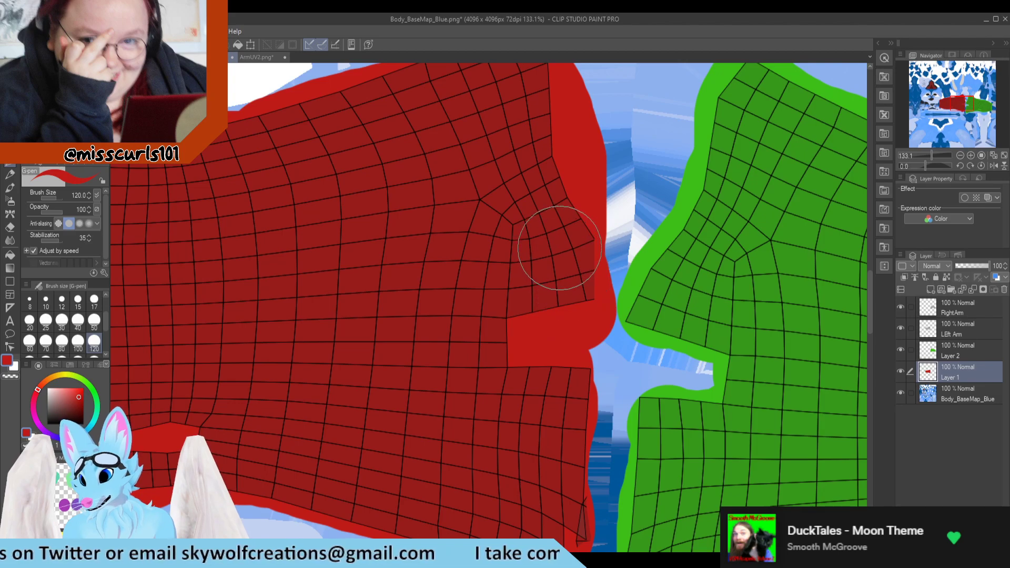
pyautogui.press('e')
pyautogui.moveTo(611, 313)
pyautogui.mouseDown()
pyautogui.moveTo(620, 345)
pyautogui.moveTo(624, 266)
pyautogui.mouseUp()
pyautogui.press('p')
pyautogui.scroll(-8, 587, 305)
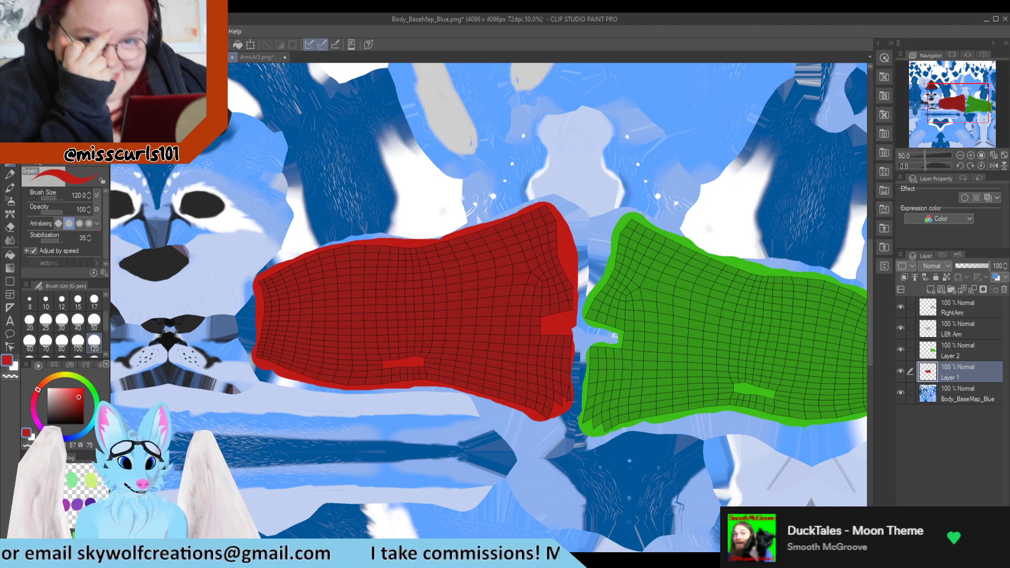
# Save the overlay as a PNG in the uvs folder under the name Body_BaseMapUV.png.
pyautogui.click(10, 31)
pyautogui.click(44, 124)
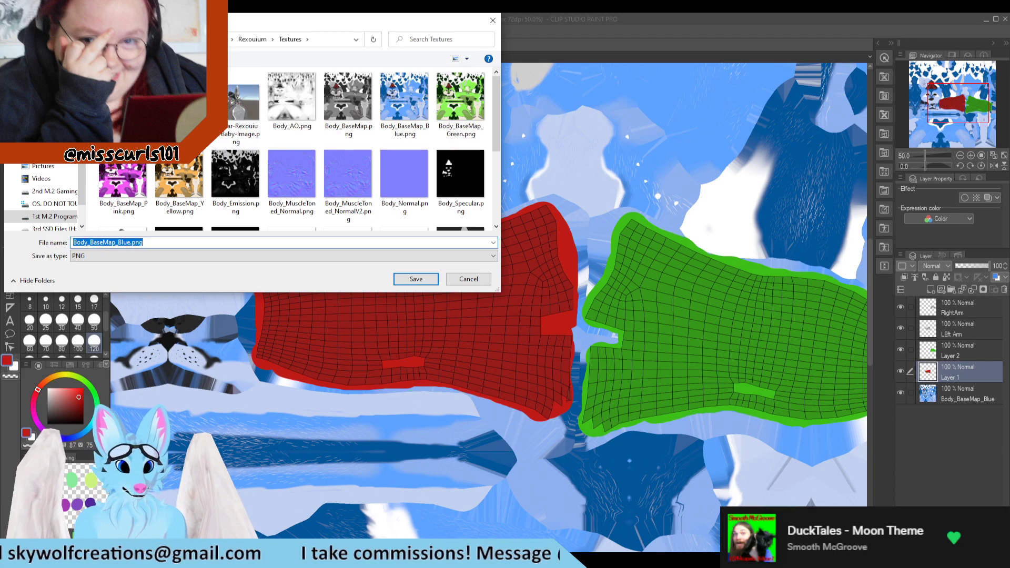
pyautogui.doubleClick(179, 100)
pyautogui.click(248, 240)
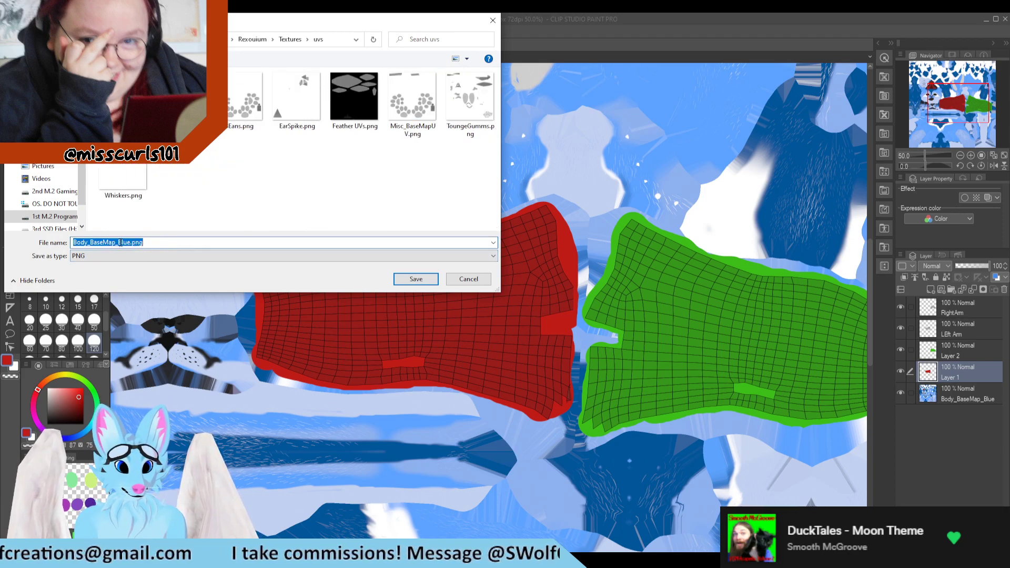
pyautogui.moveTo(116, 243); pyautogui.dragTo(130, 242)
pyautogui.write('Arms')
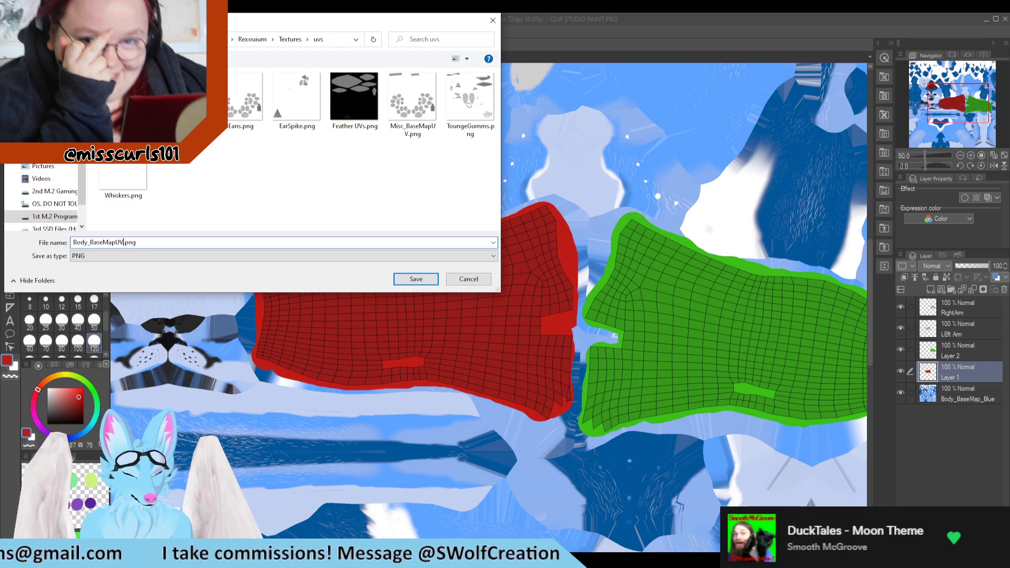
# Save the texture in the uvs folder as Body_BaseMapUVs.png, and again as Body_BaseMapUVs.clip in CLIP STUDIO FORMAT.
pyautogui.press('Return')
pyautogui.press('Return')
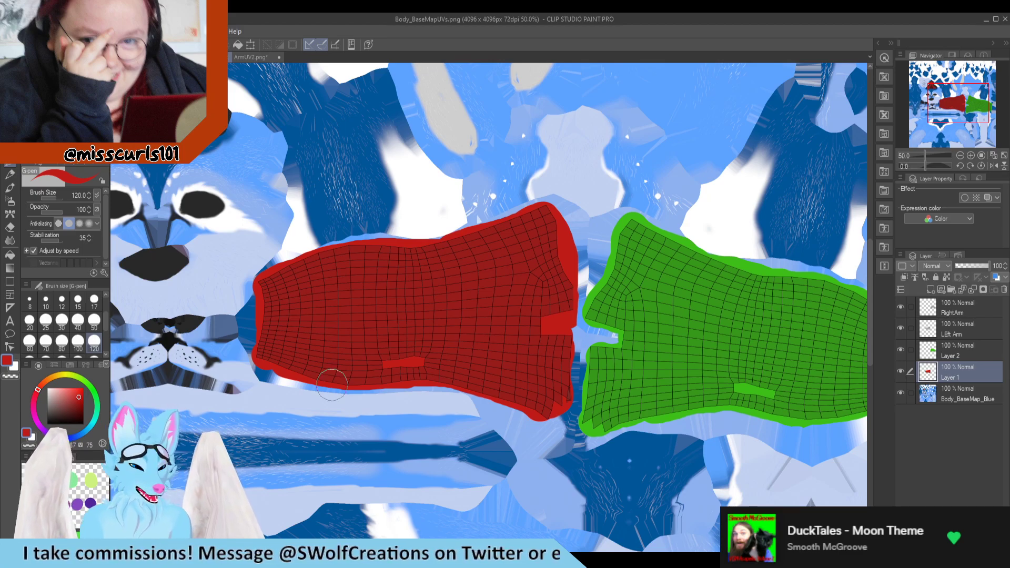
pyautogui.hotkey('alt', 'f')
pyautogui.press('a')
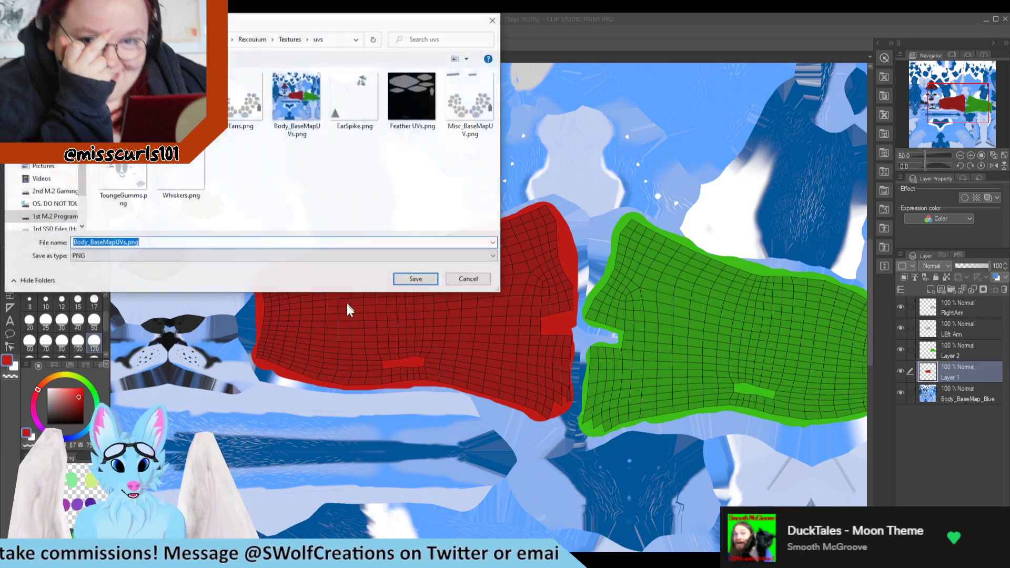
pyautogui.click(163, 257)
pyautogui.click(136, 268)
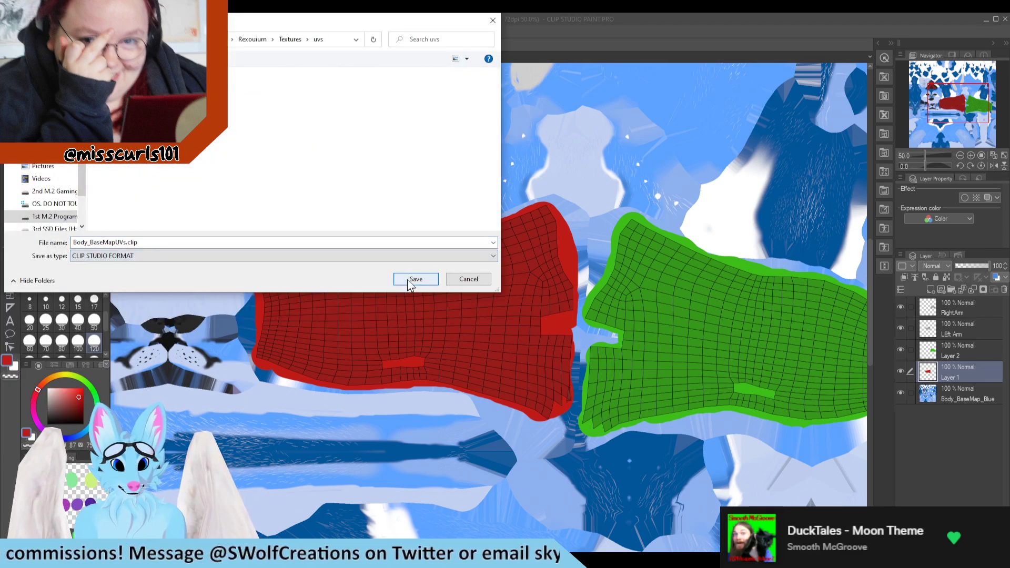
pyautogui.click(411, 282)
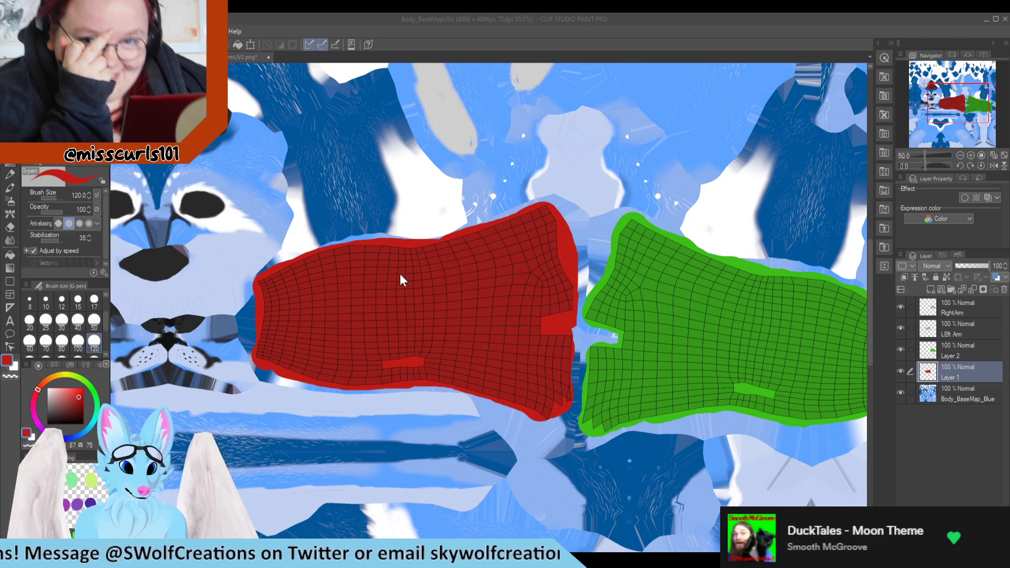
# Switch to Blender and examine the selected arm's UV islands over the body texture.
pyautogui.scroll(-5, 399, 279)
pyautogui.hotkey('alt', 'Tab')
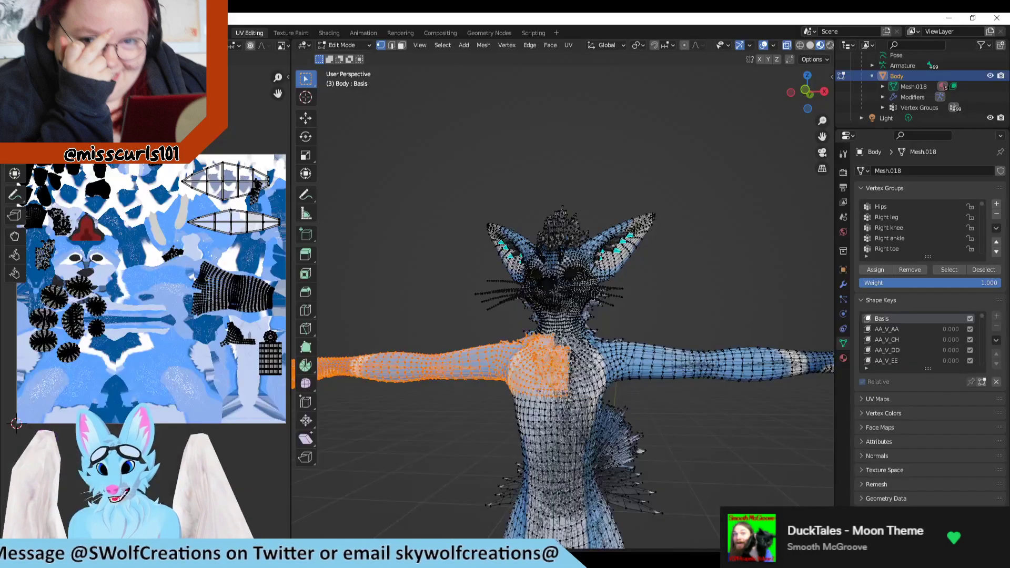
pyautogui.scroll(2, 172, 282)
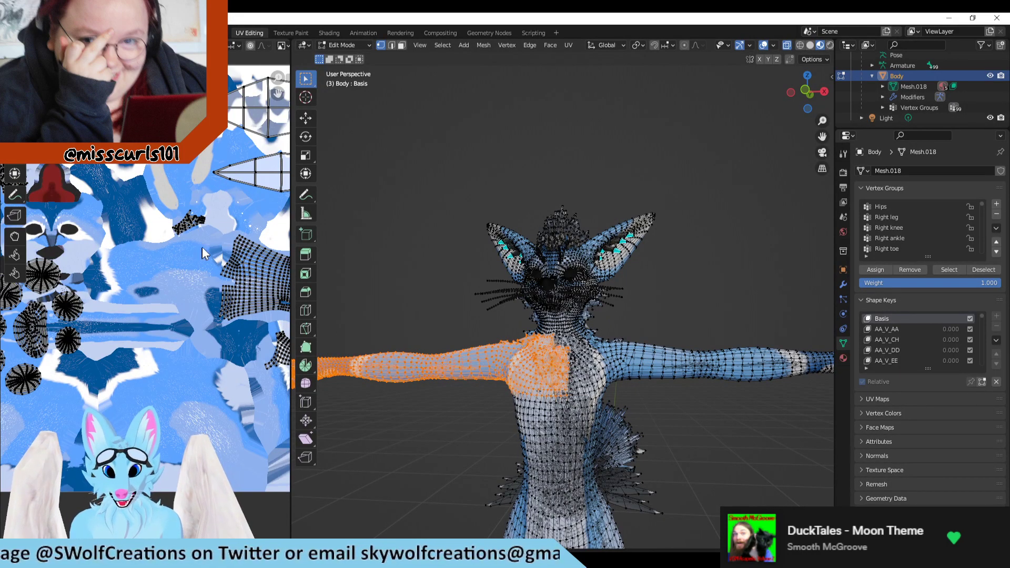
pyautogui.scroll(4, 192, 305)
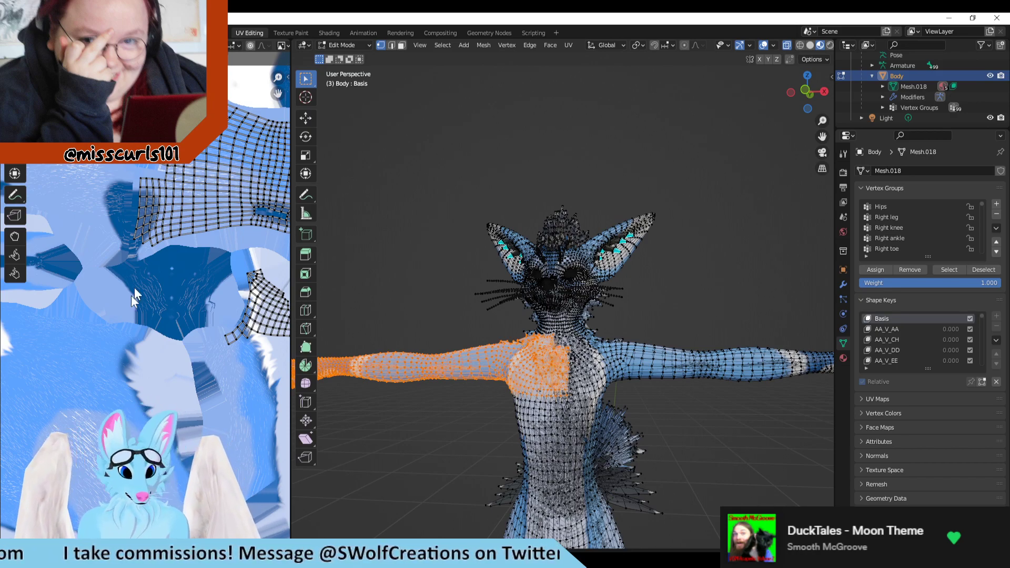
pyautogui.scroll(-2, 44, 329)
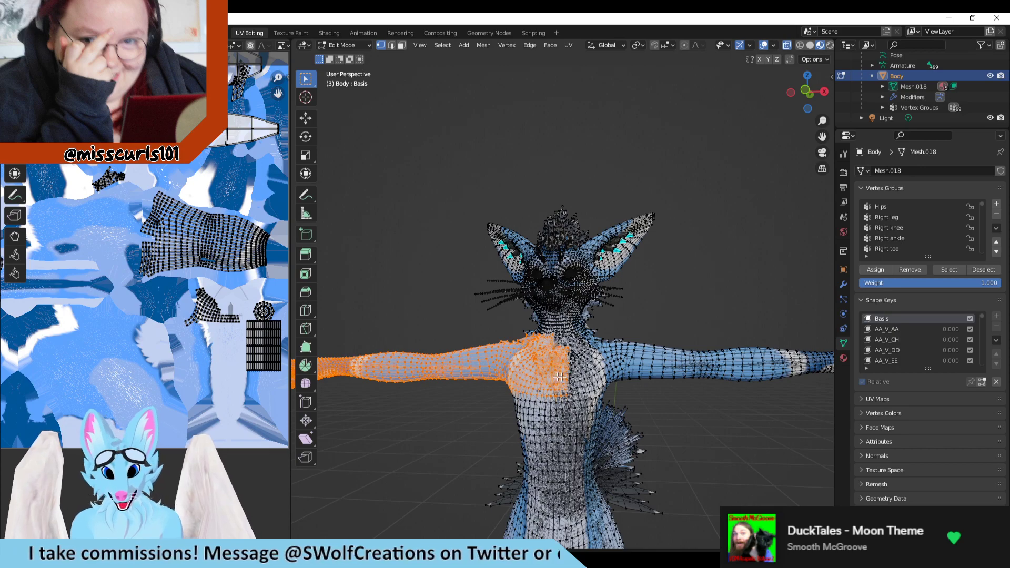
pyautogui.scroll(-1, 191, 294)
# Box-select the chest and shoulders, and the neck region in turn, to check their UV islands, clearing each selection.
pyautogui.hotkey('alt', 'a')
pyautogui.moveTo(655, 323); pyautogui.dragTo(478, 394)
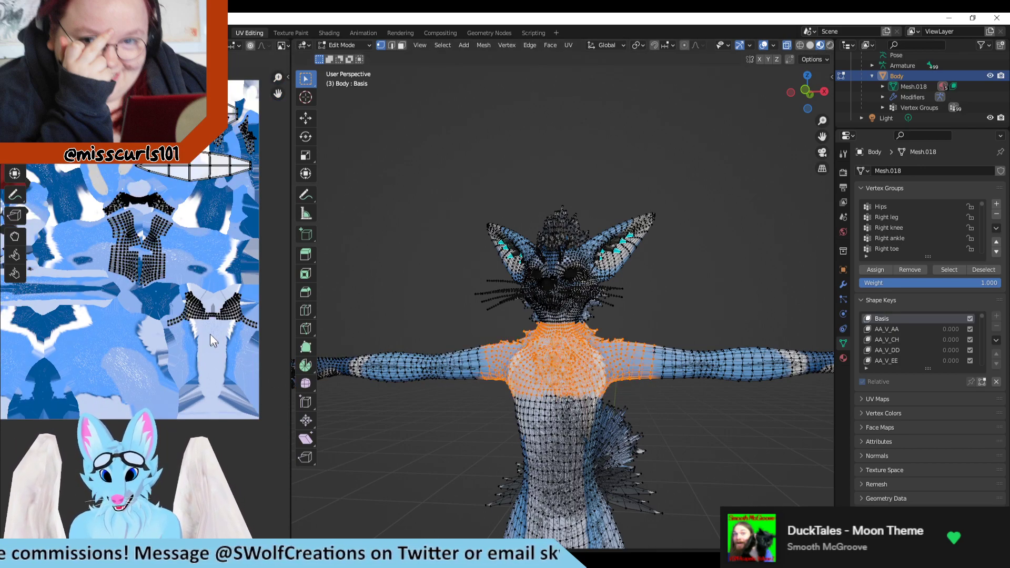
pyautogui.scroll(6, 537, 336)
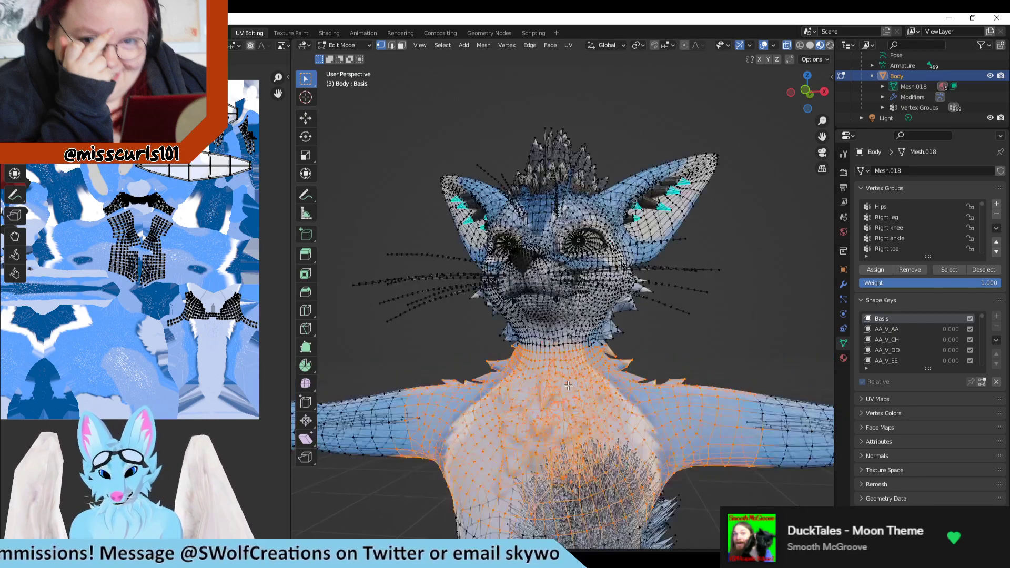
pyautogui.hotkey('alt', 'a')
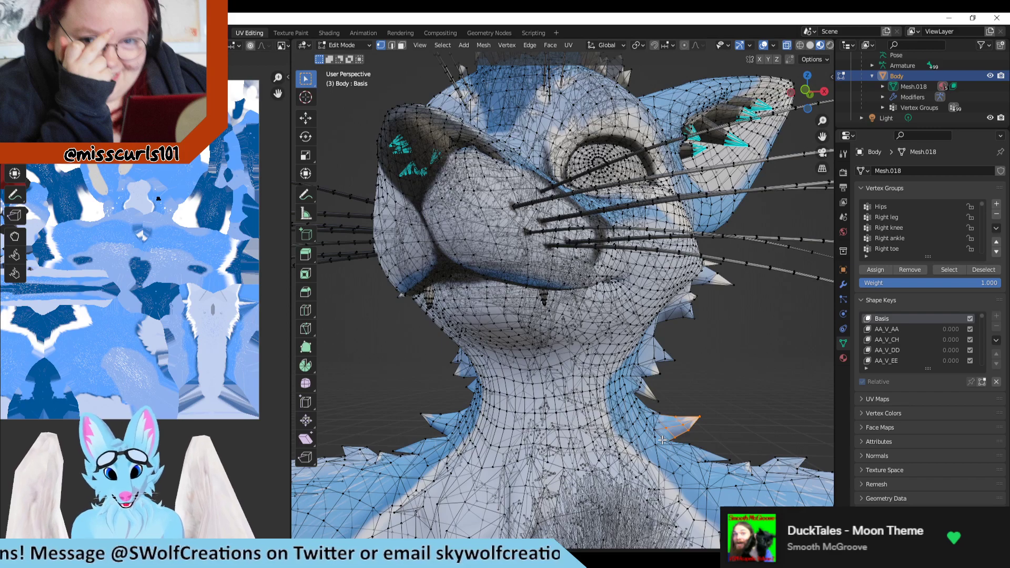
pyautogui.moveTo(741, 393); pyautogui.dragTo(376, 456)
pyautogui.click(718, 381)
pyautogui.moveTo(737, 348); pyautogui.dragTo(361, 457)
pyautogui.click(762, 361)
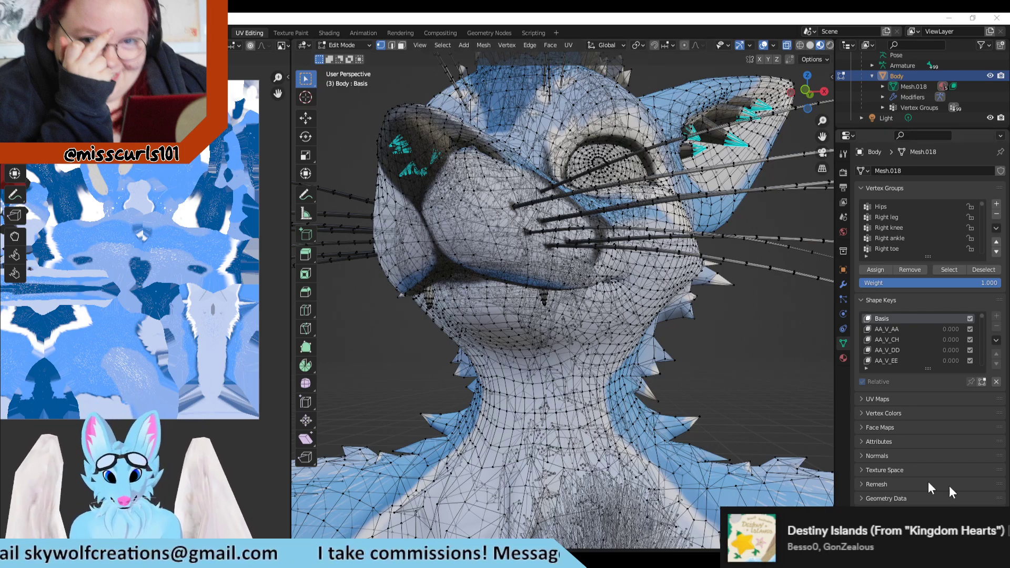
# Examine the head, neck and chest mesh of the body from a distance and close up.
pyautogui.scroll(-5, 620, 390)
pyautogui.scroll(-5, 664, 324)
pyautogui.scroll(3, 617, 470)
pyautogui.scroll(3, 639, 452)
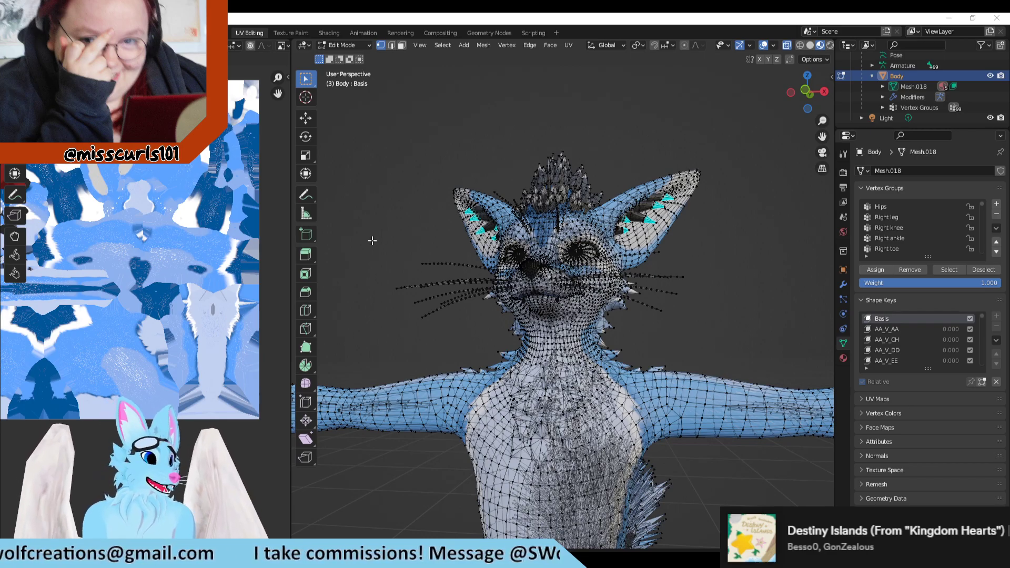
pyautogui.scroll(1, 679, 274)
pyautogui.scroll(5, 667, 272)
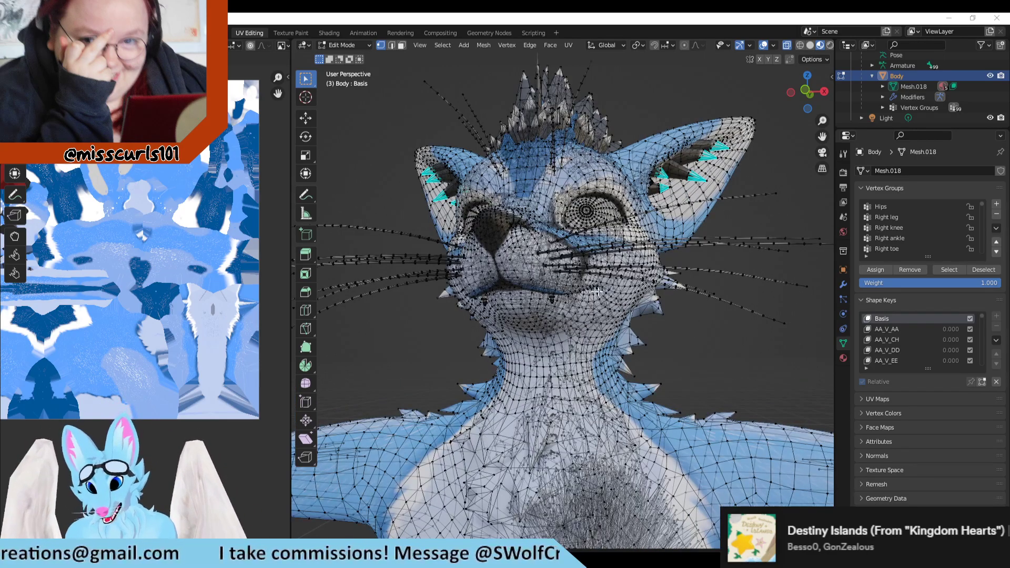
pyautogui.scroll(4, 557, 290)
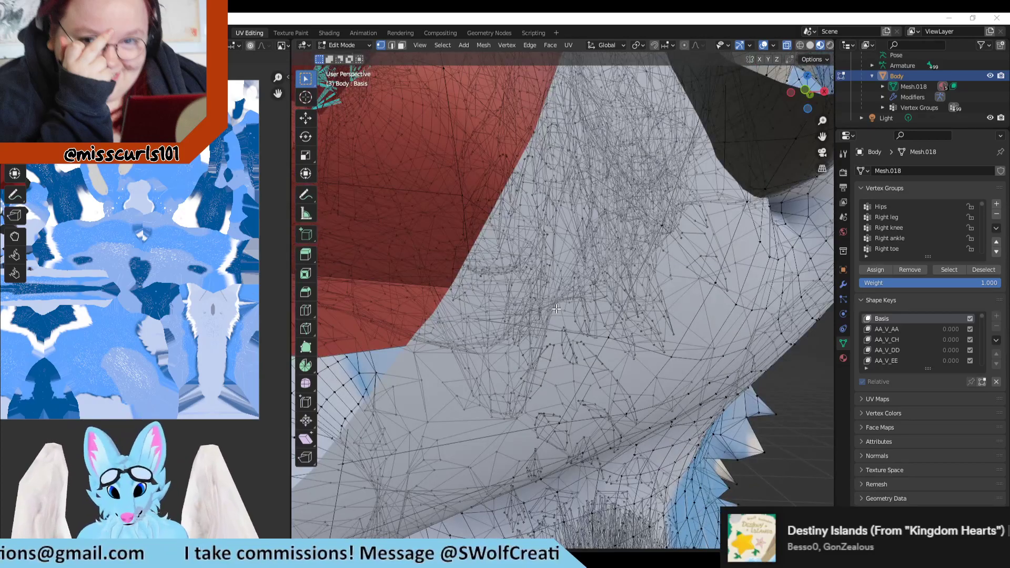
pyautogui.scroll(-8, 579, 342)
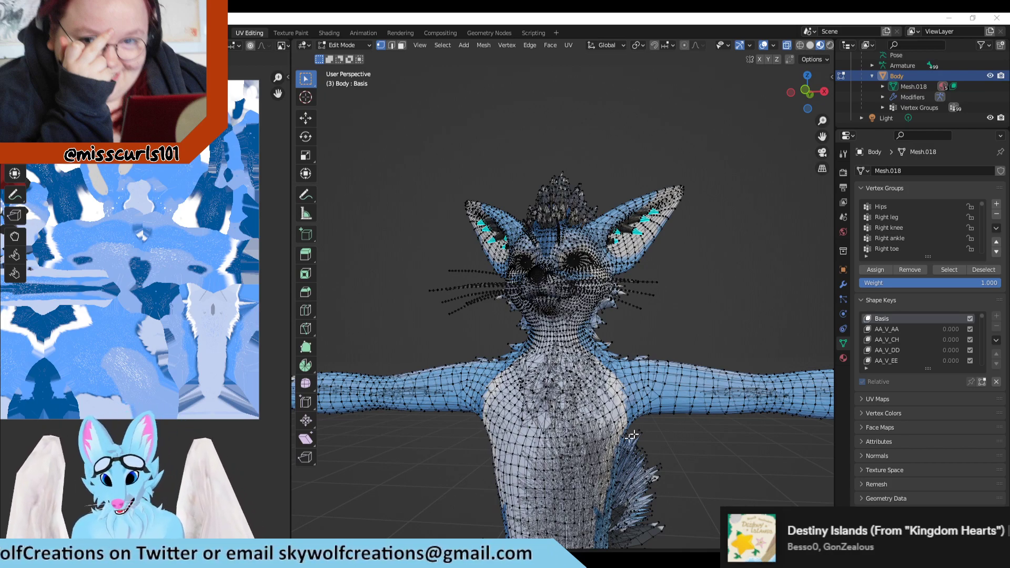
pyautogui.scroll(-3, 569, 387)
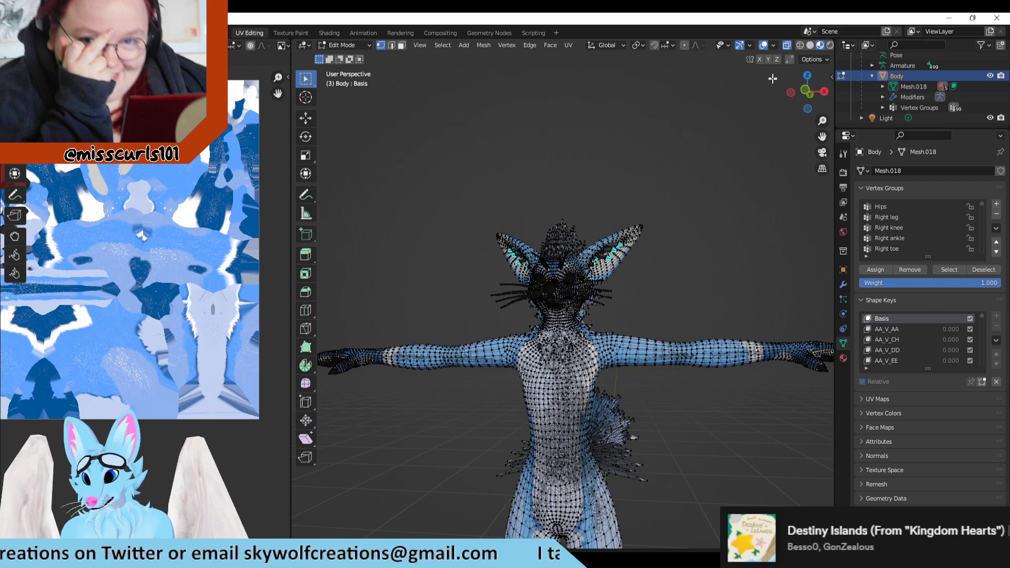
# Turn X-ray off to view the front surface of the body mesh, and turn it back on.
pyautogui.click(786, 45)
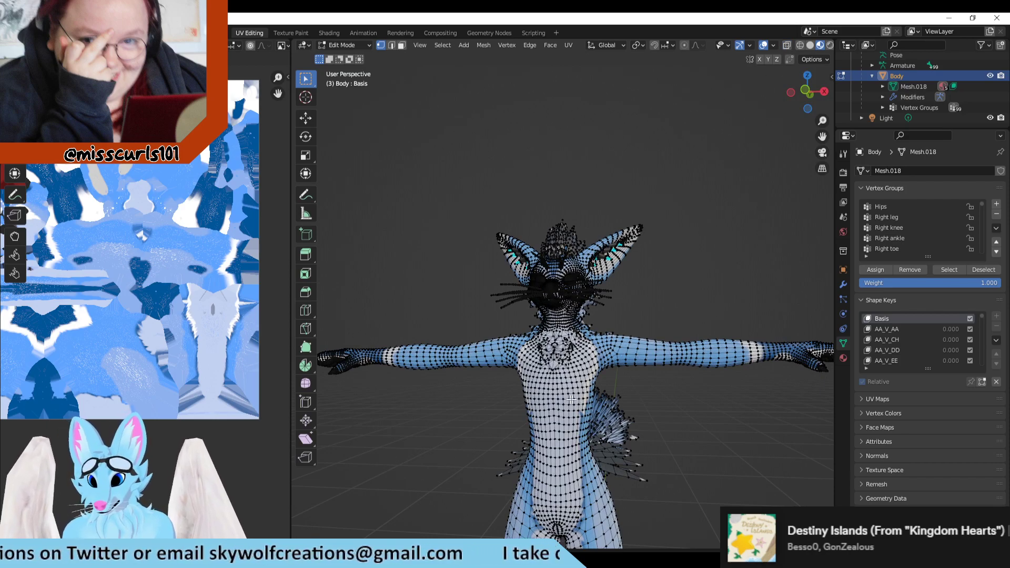
pyautogui.scroll(4, 559, 405)
pyautogui.scroll(-3, 558, 405)
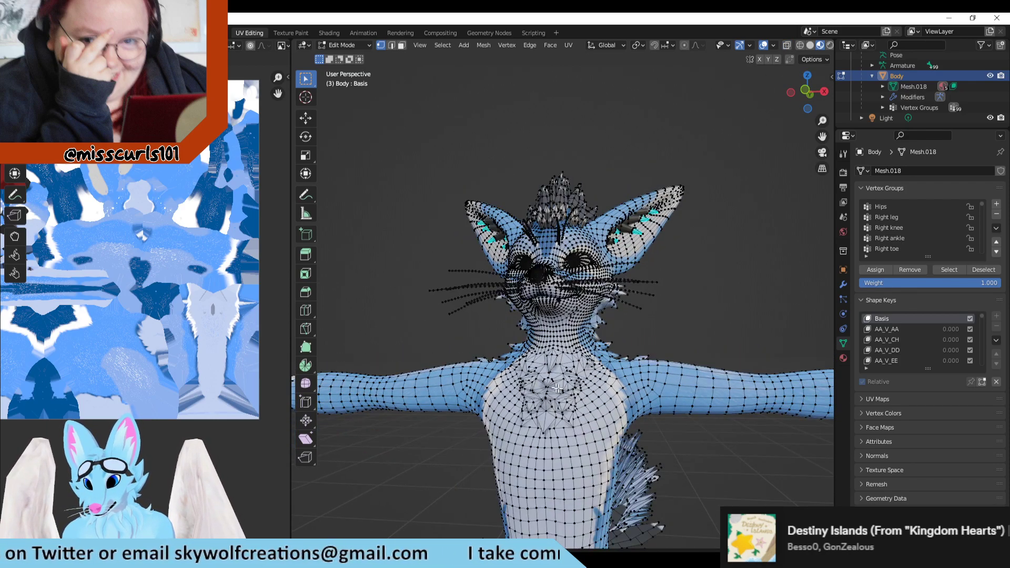
pyautogui.scroll(-2, 559, 404)
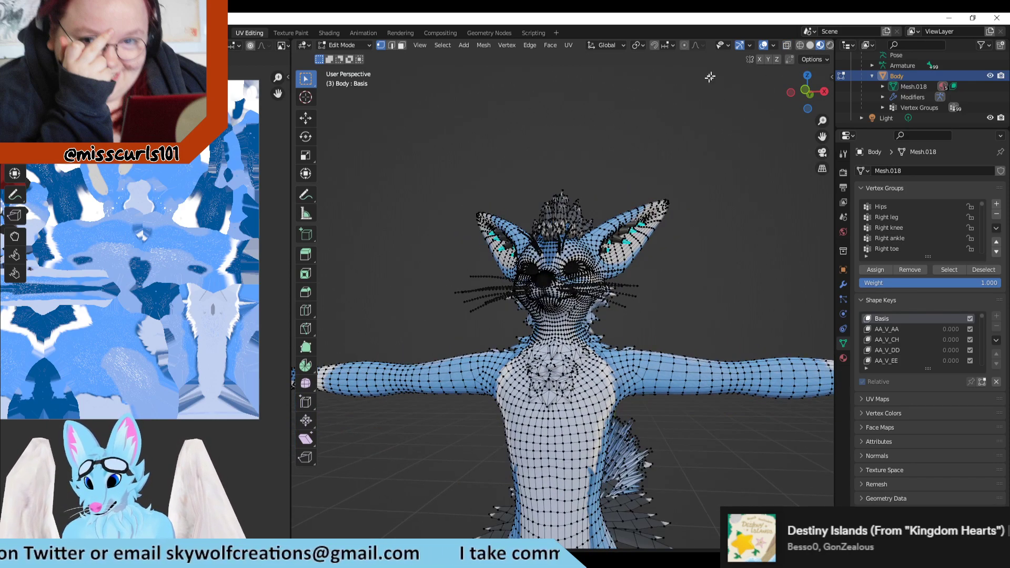
pyautogui.click(789, 44)
# Box-select the body mesh from the neck down across the torso, tail and upper legs with X-ray on.
pyautogui.scroll(-5, 554, 416)
pyautogui.scroll(4, 554, 417)
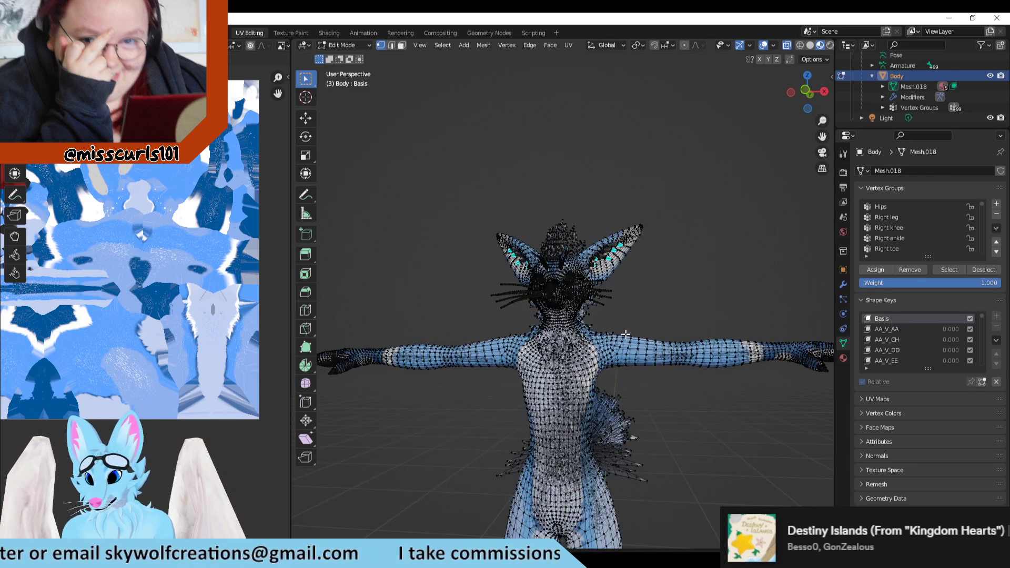
pyautogui.moveTo(632, 304); pyautogui.dragTo(492, 548)
# Examine the UV islands of the selected torso, tail and leg geometry over the body texture.
pyautogui.scroll(4, 133, 239)
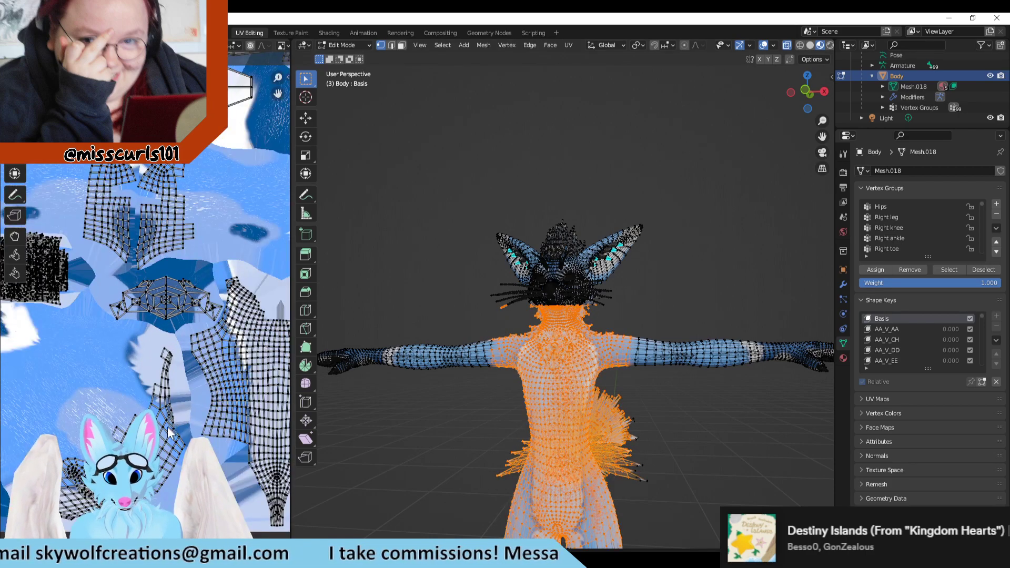
pyautogui.scroll(1, 134, 346)
pyautogui.scroll(1, 134, 352)
pyautogui.scroll(-3, 101, 272)
pyautogui.scroll(1, 636, 402)
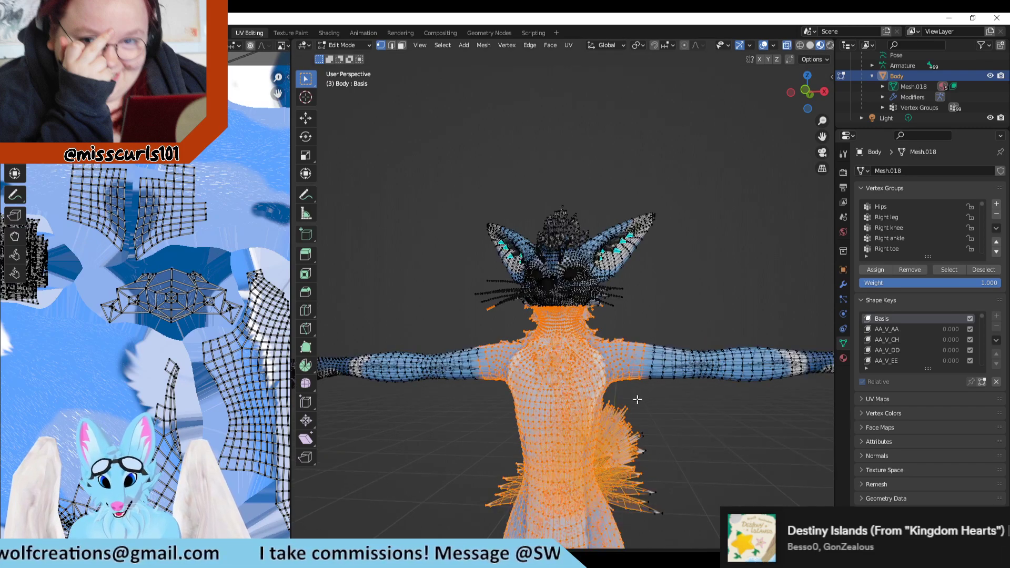
pyautogui.scroll(2, 134, 218)
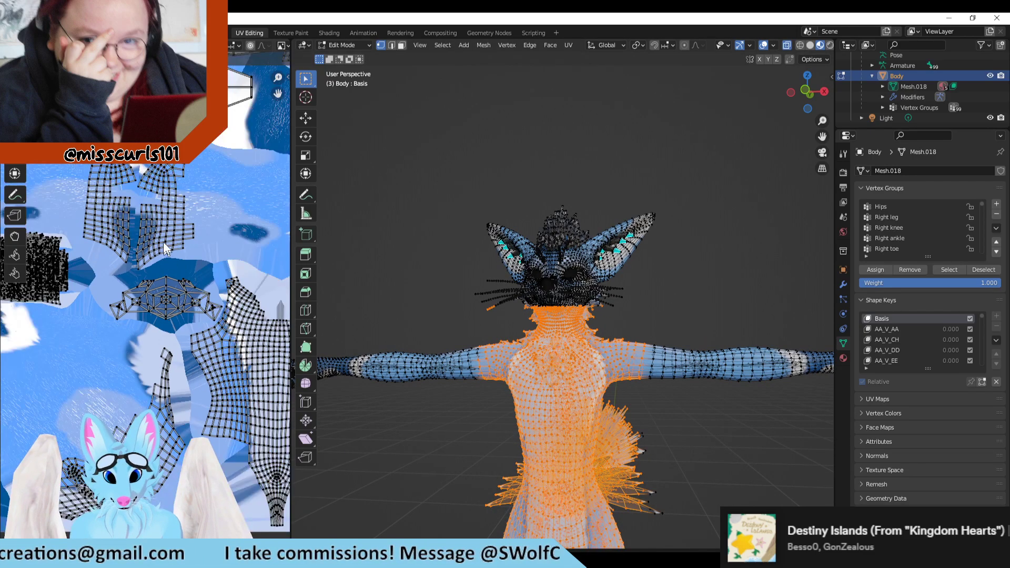
pyautogui.scroll(-2, 134, 219)
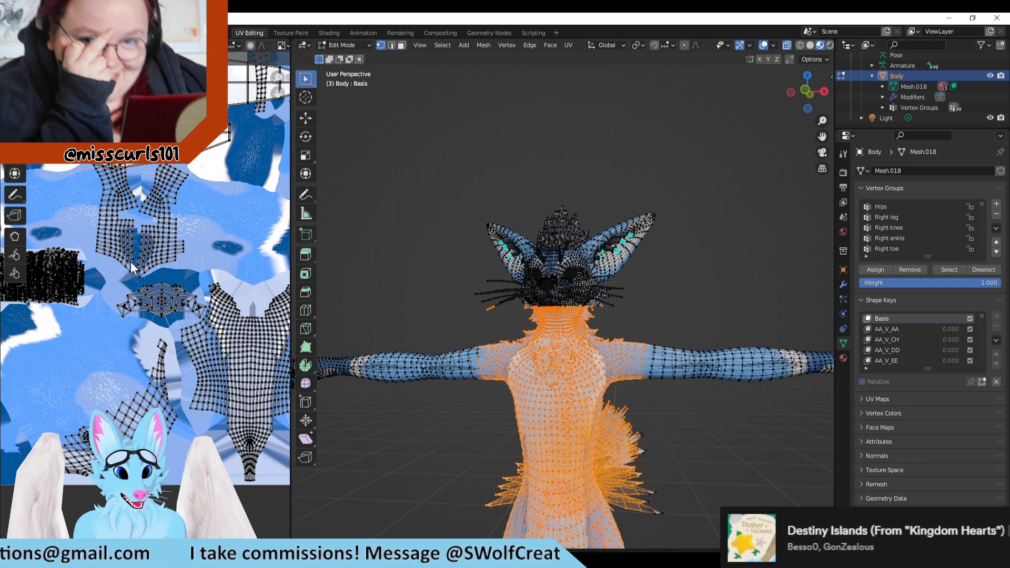
pyautogui.scroll(-2, 136, 281)
pyautogui.scroll(-1, 480, 284)
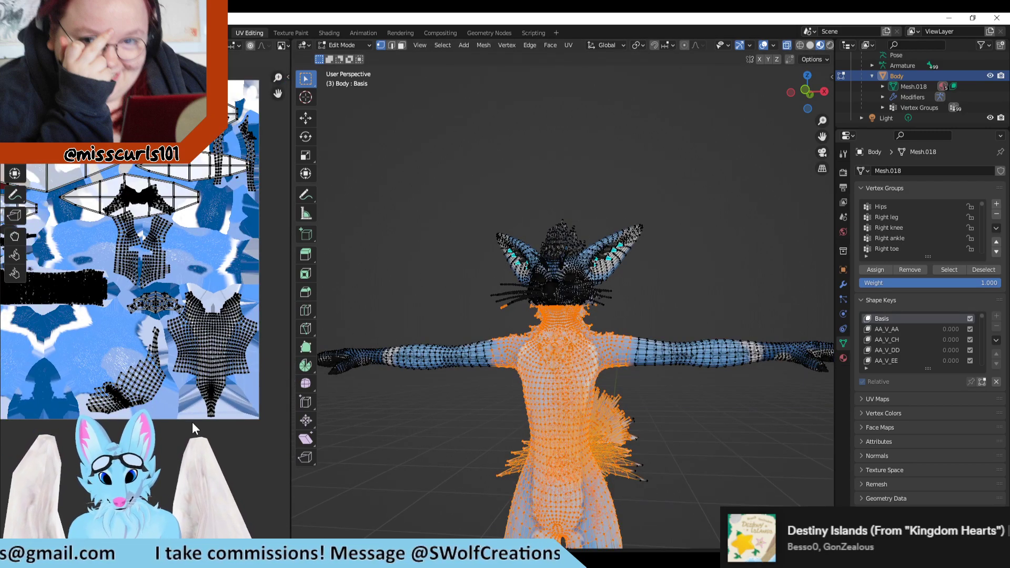
# Start a UV layout export of the selection and set its destination to the Rexouium avatar's Textures\uvs folder.
pyautogui.scroll(3, 147, 308)
pyautogui.click(179, 45)
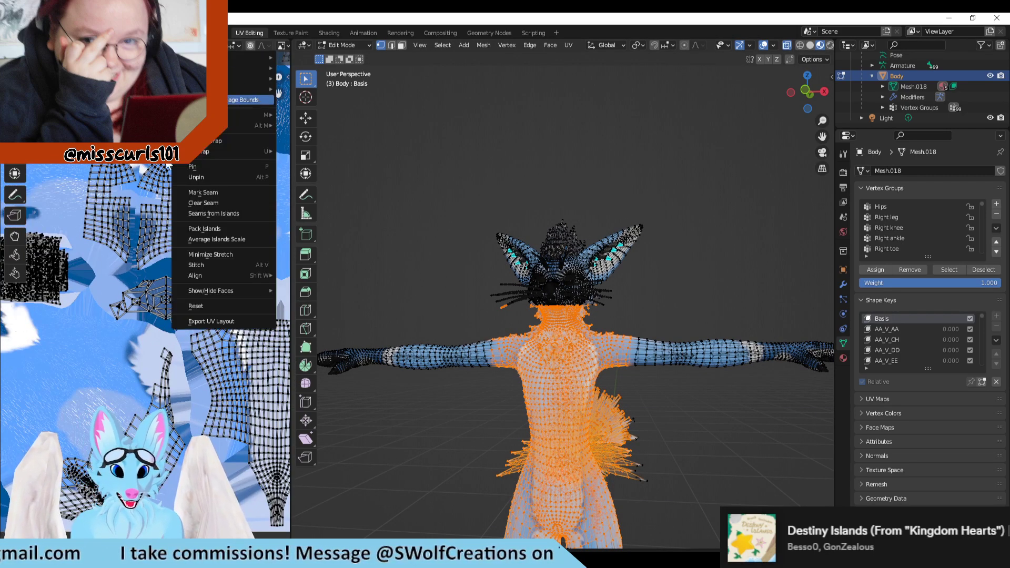
pyautogui.click(203, 322)
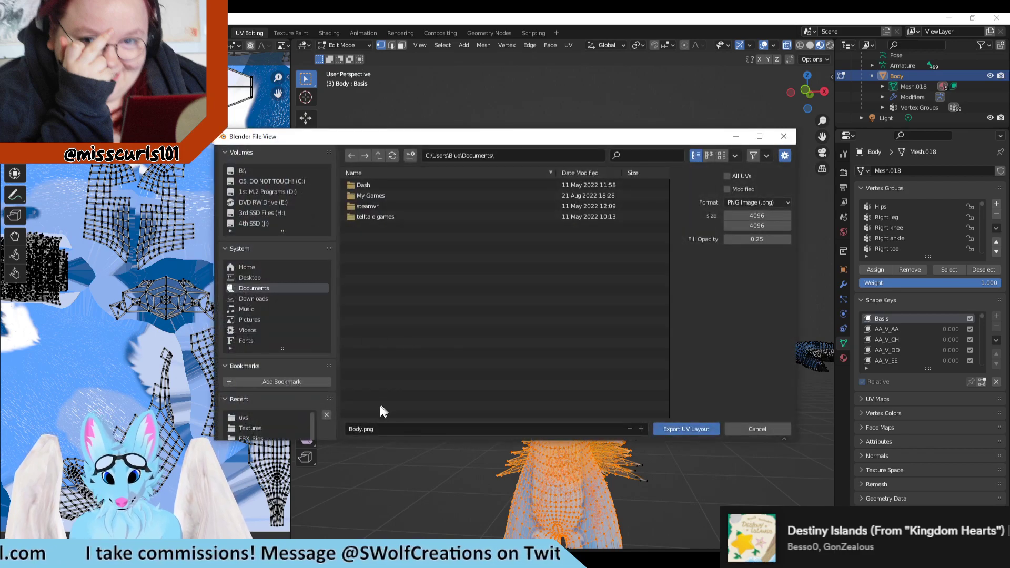
pyautogui.click(508, 155)
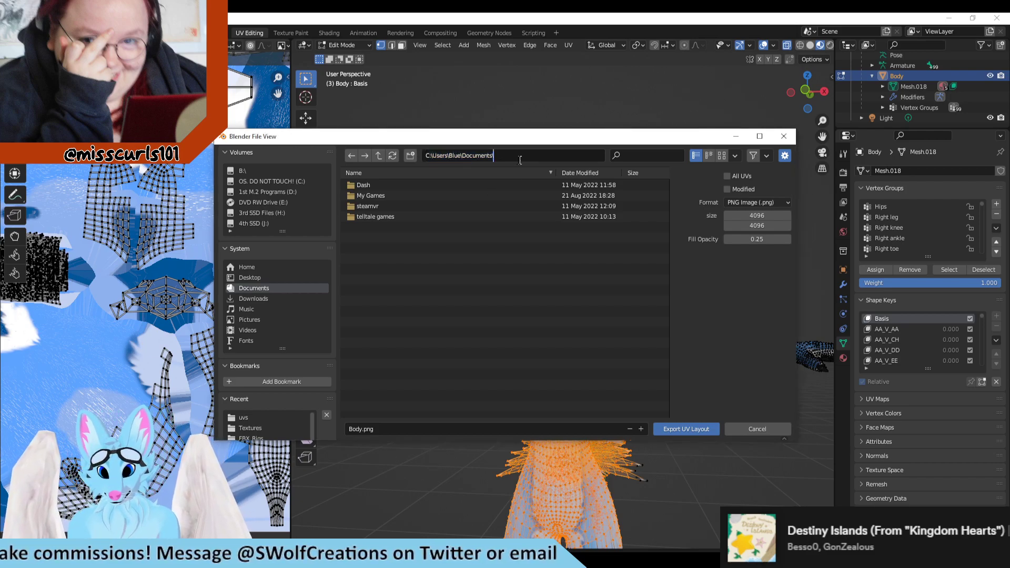
pyautogui.hotkey('ctrl', 'v')
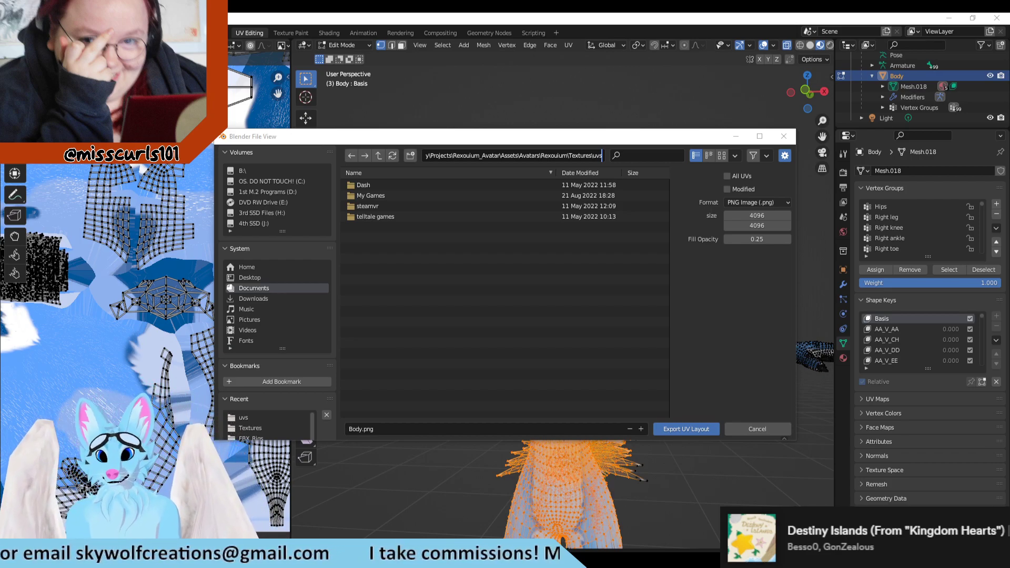
pyautogui.press('Return')
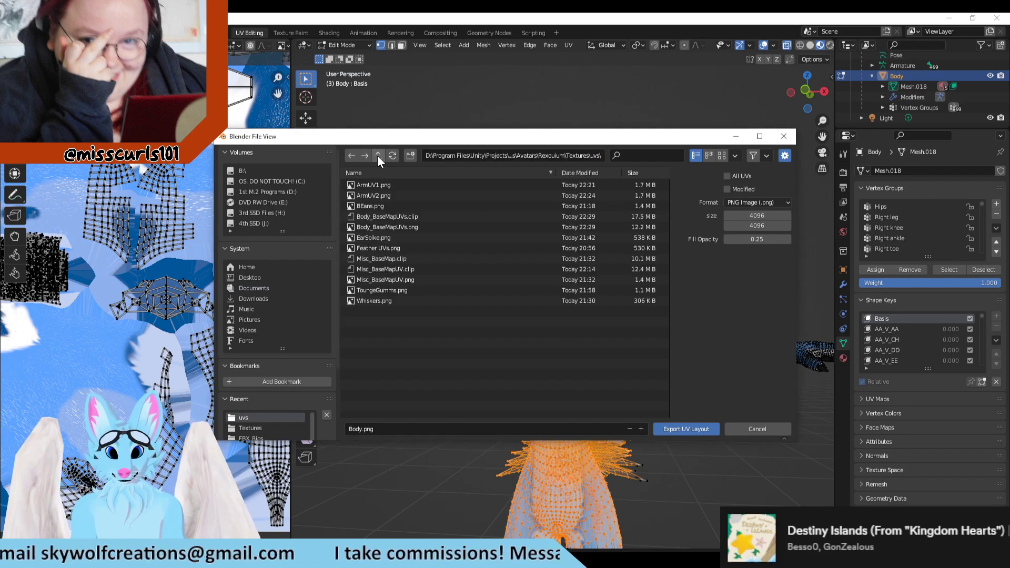
# Name the UV layout export file Chest.png.
pyautogui.click(361, 428)
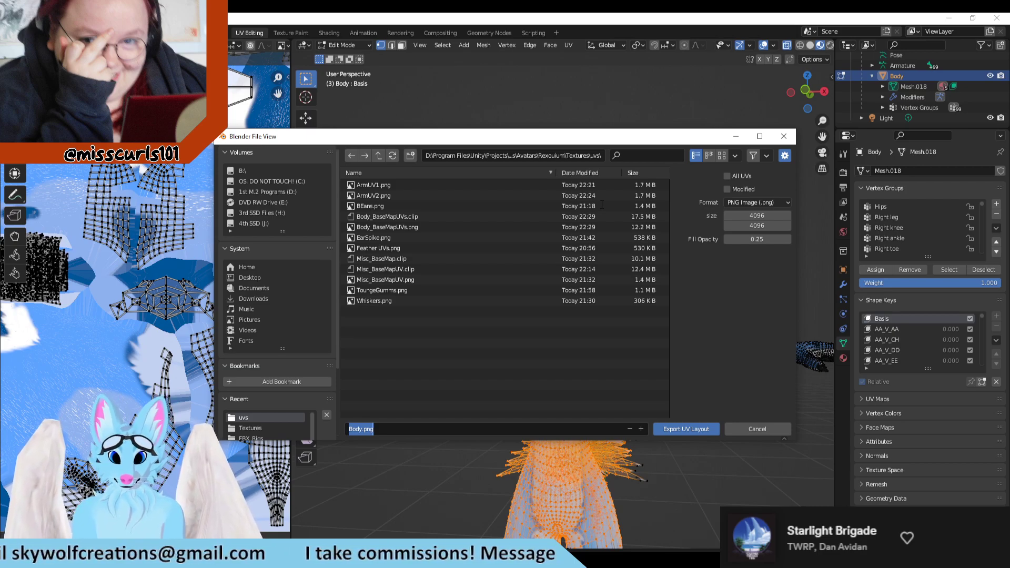
pyautogui.click(358, 429)
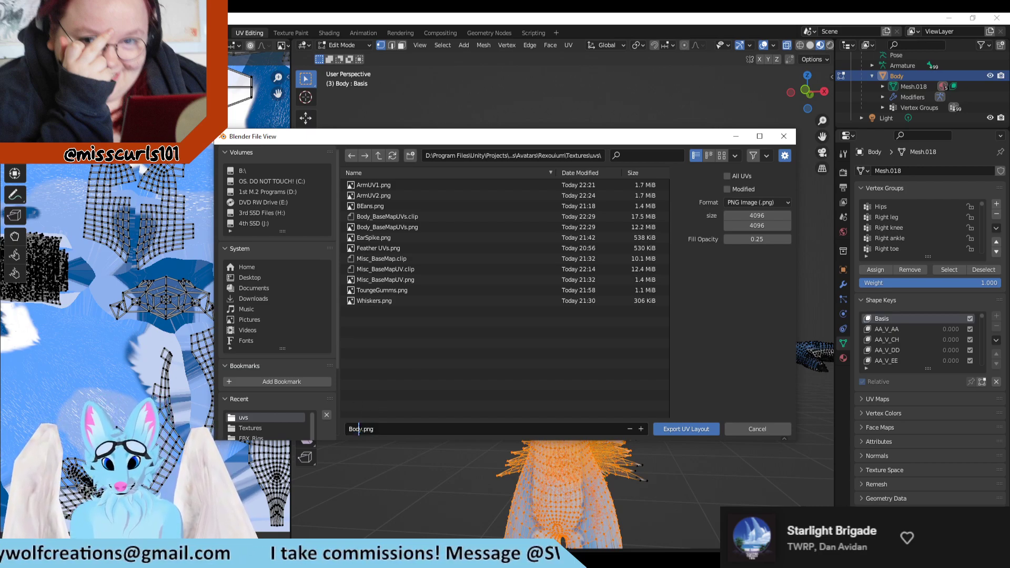
pyautogui.moveTo(362, 429); pyautogui.dragTo(348, 429)
pyautogui.write('Chest')
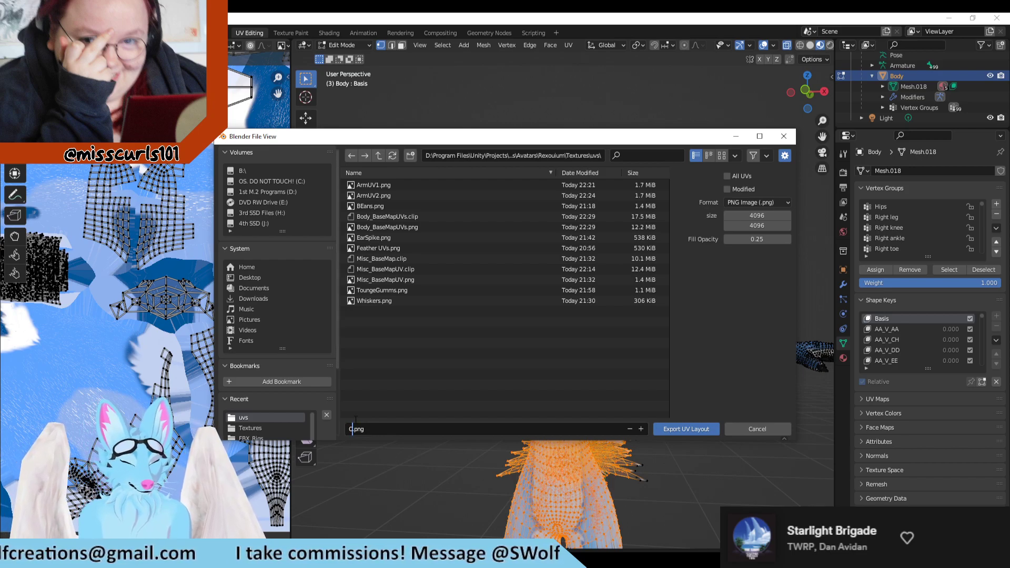
pyautogui.press('Return')
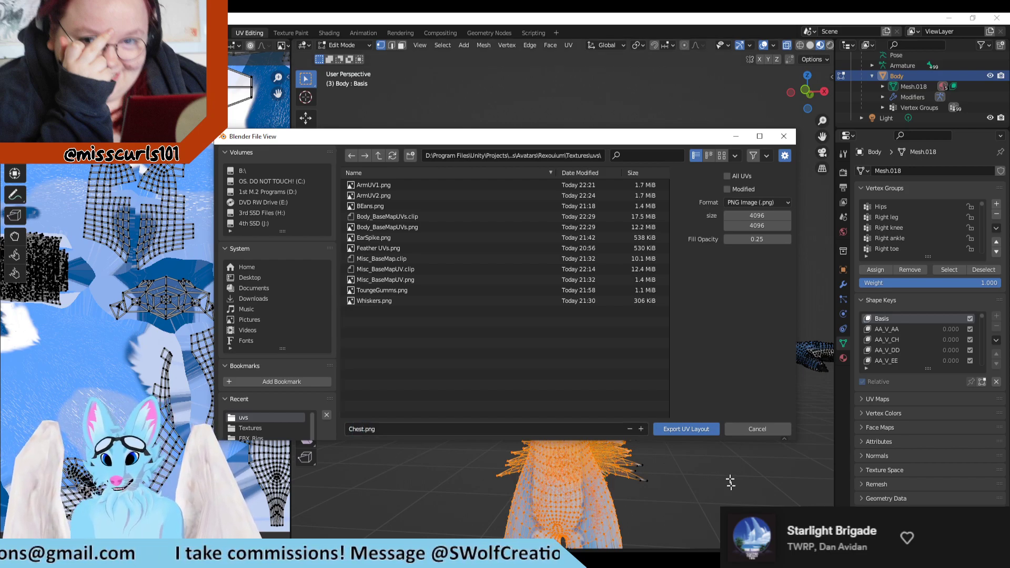
# Export the Chest.png UV layout and switch to Clip Studio Paint.
pyautogui.click(678, 428)
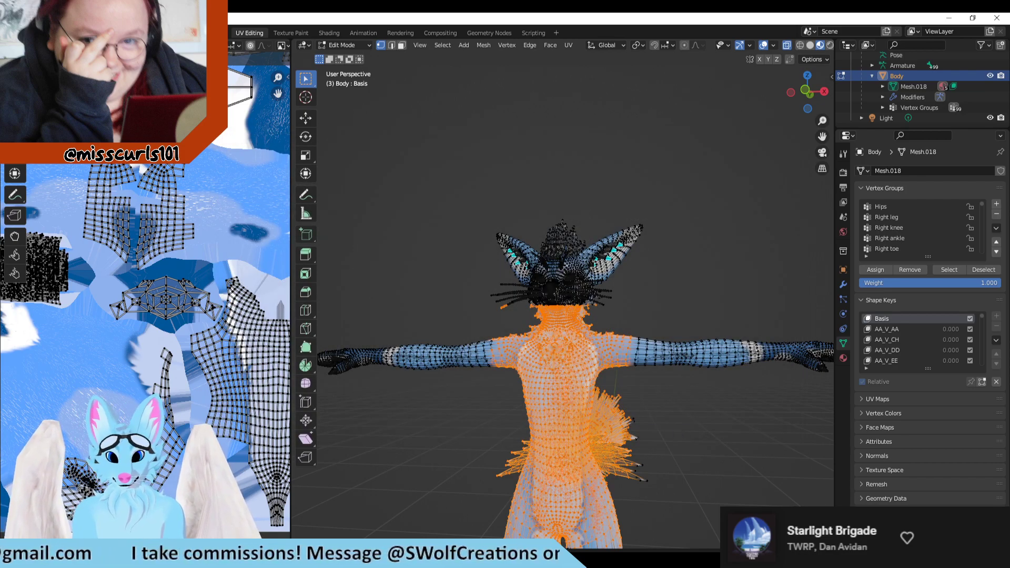
pyautogui.hotkey('alt', 'Tab')
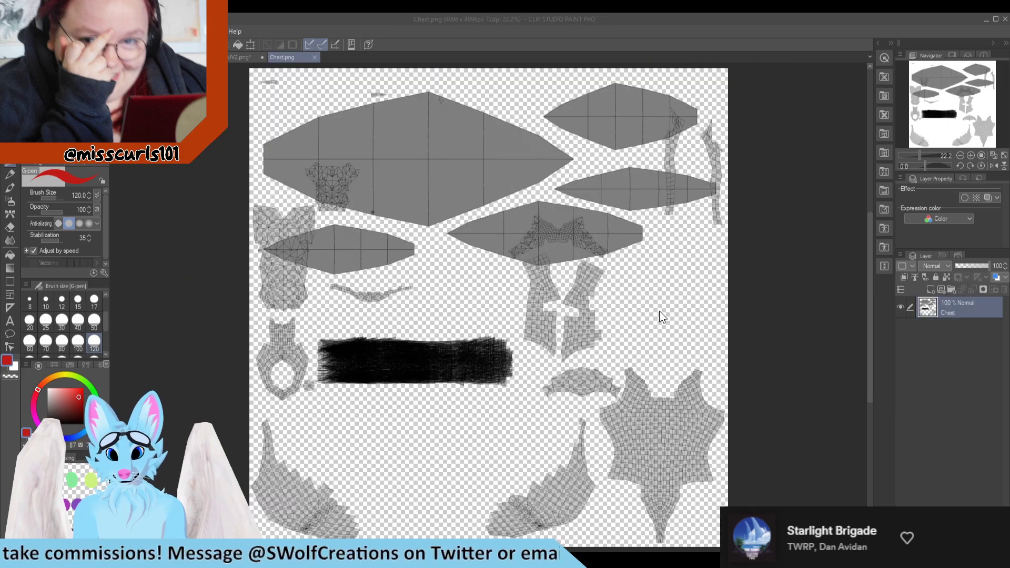
# Examine the UV islands in Chest.png, especially the large torso island and the smaller pieces around it.
pyautogui.scroll(-3, 363, 375)
pyautogui.scroll(5, 337, 447)
pyautogui.scroll(3, 273, 399)
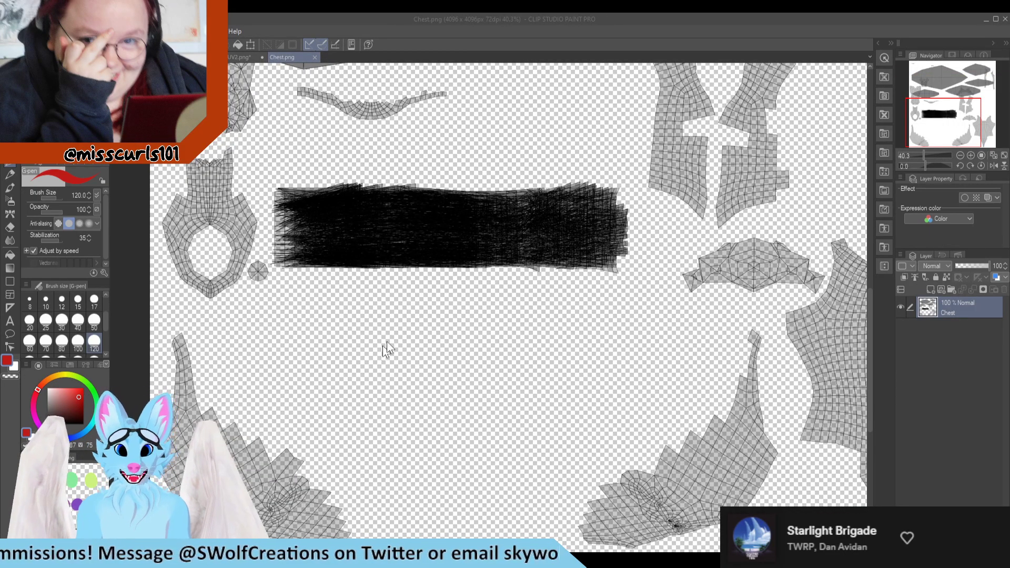
pyautogui.scroll(-2, 237, 174)
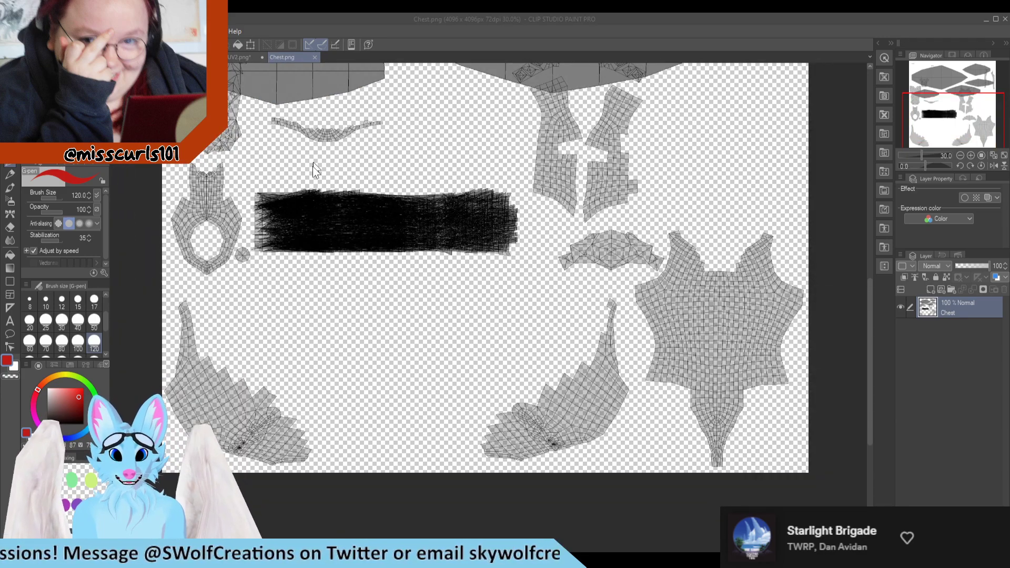
pyautogui.scroll(-1, 286, 191)
pyautogui.scroll(2, 599, 324)
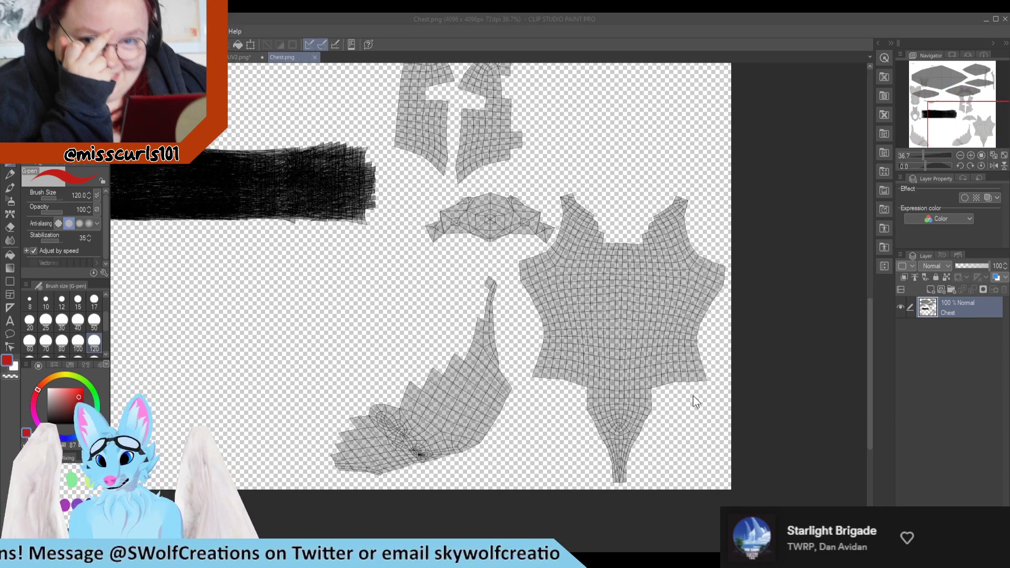
pyautogui.scroll(-1, 663, 437)
pyautogui.scroll(-2, 665, 434)
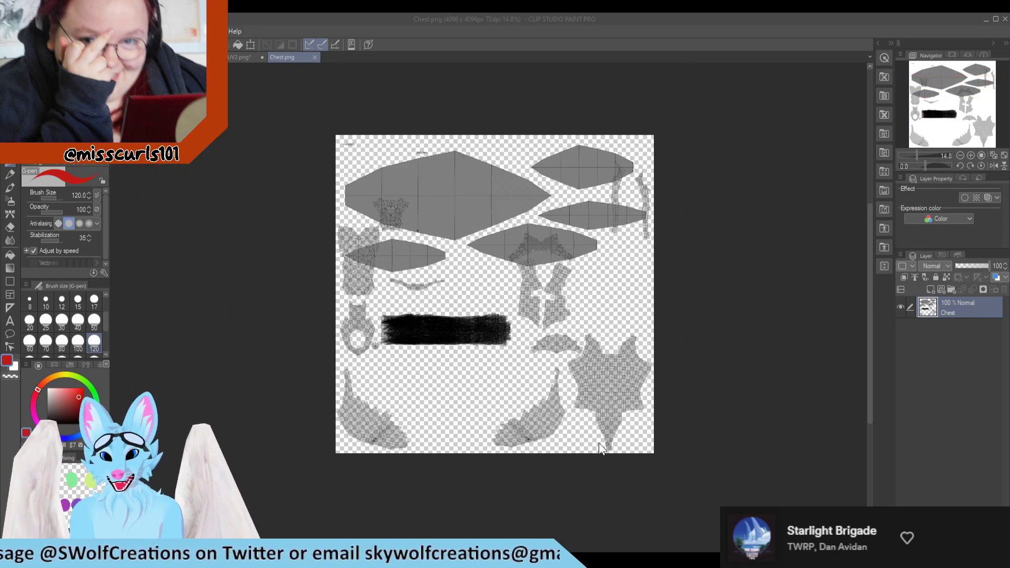
pyautogui.scroll(3, 602, 434)
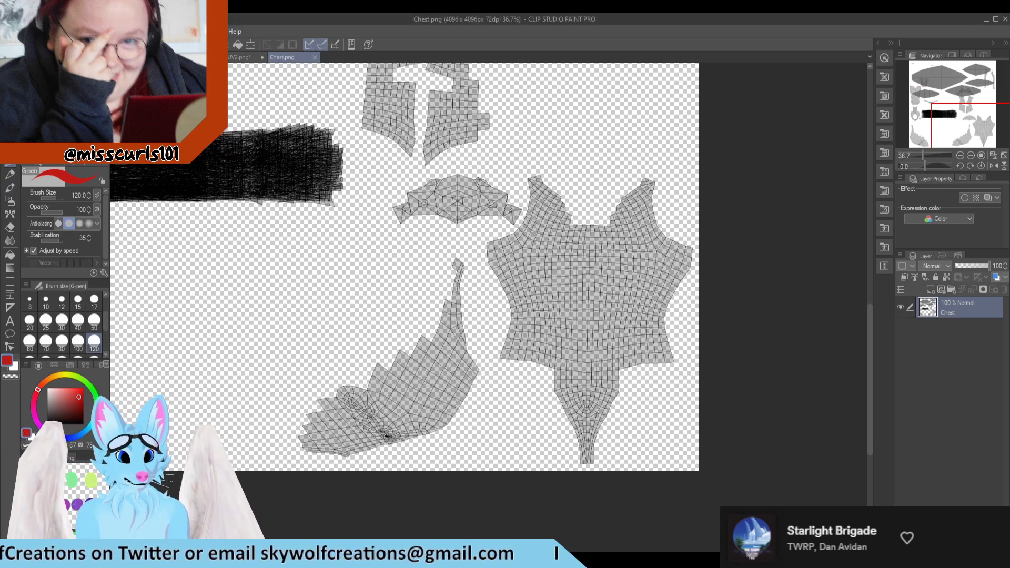
# Lasso the large torso island in Chest.png and copy it into Body_BaseMapUVs as a layer above Layer 2.
pyautogui.click(10, 121)
pyautogui.click(56, 100)
pyautogui.moveTo(480, 248)
pyautogui.mouseDown()
pyautogui.moveTo(490, 345)
pyautogui.moveTo(536, 427)
pyautogui.moveTo(639, 441)
pyautogui.moveTo(712, 362)
pyautogui.moveTo(708, 216)
pyautogui.moveTo(650, 147)
pyautogui.moveTo(552, 160)
pyautogui.moveTo(514, 179)
pyautogui.moveTo(519, 224)
pyautogui.moveTo(478, 240)
pyautogui.mouseUp()
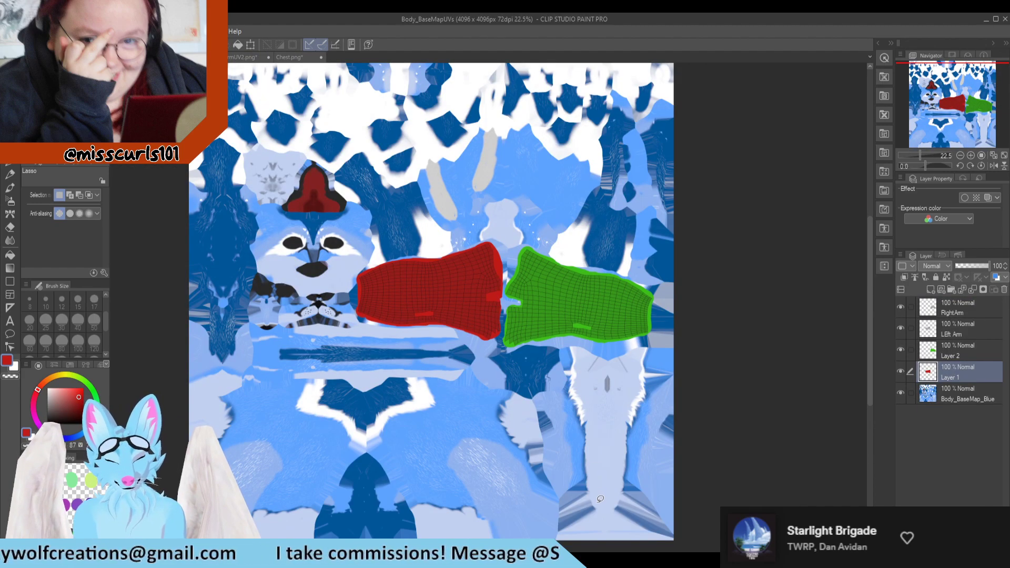
pyautogui.hotkey('ctrl', 'v')
pyautogui.moveTo(959, 377); pyautogui.dragTo(961, 347)
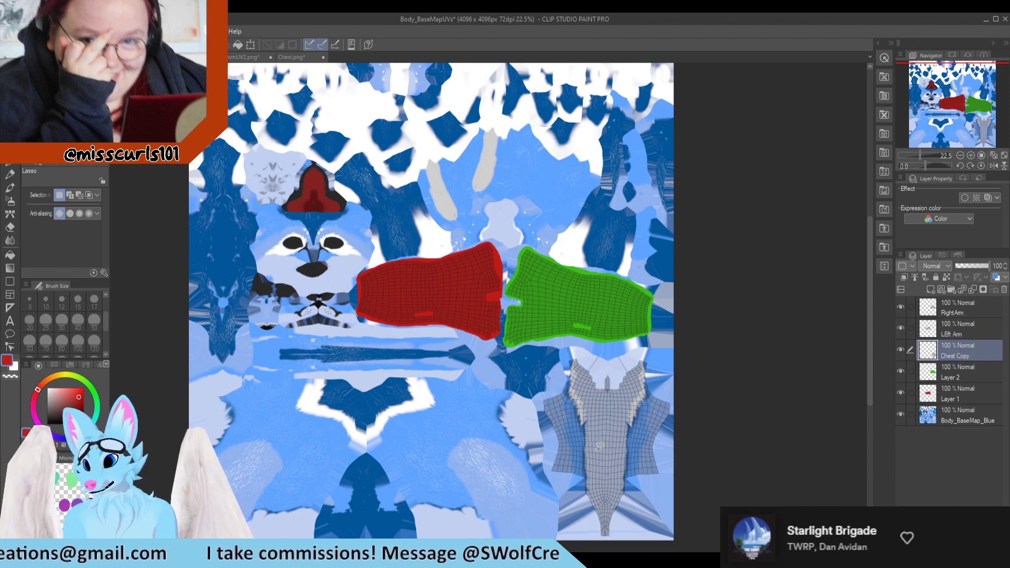
# Set the G-pen colour to bright yellow and add a new layer directly beneath the Chest Copy layer.
pyautogui.scroll(-2, 436, 297)
pyautogui.scroll(5, 514, 463)
pyautogui.scroll(1, 514, 463)
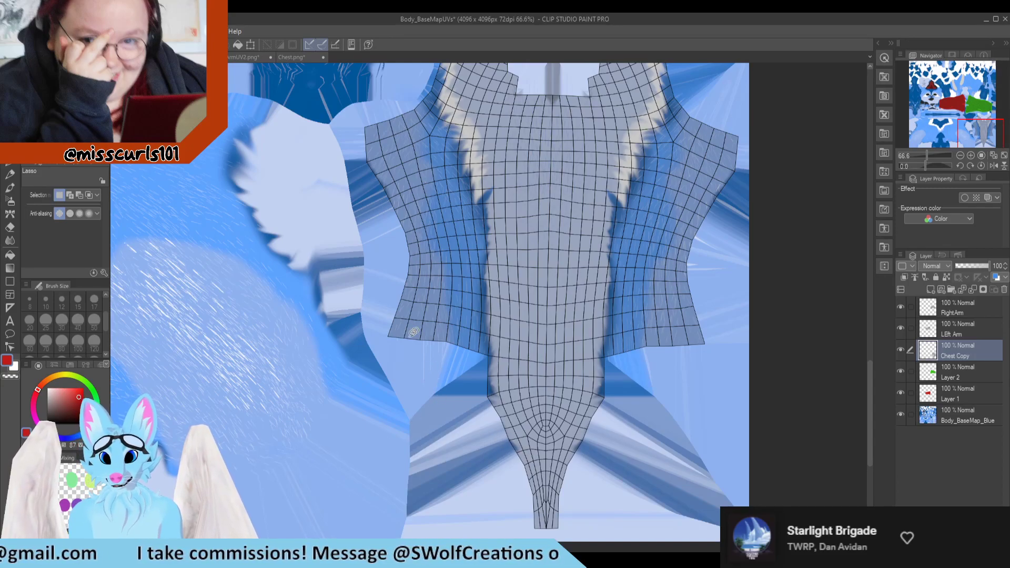
pyautogui.click(65, 374)
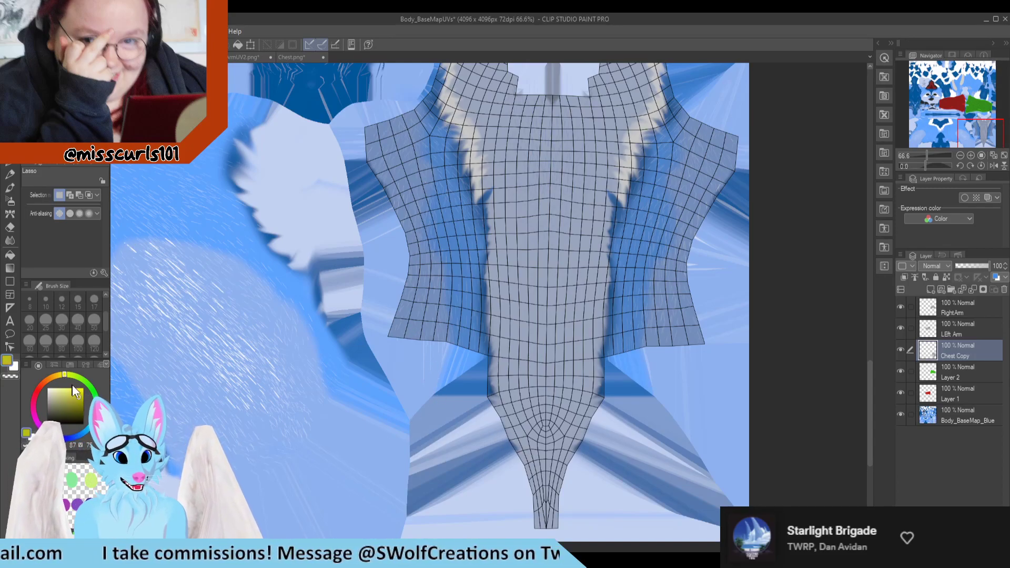
pyautogui.click(10, 174)
pyautogui.click(375, 135)
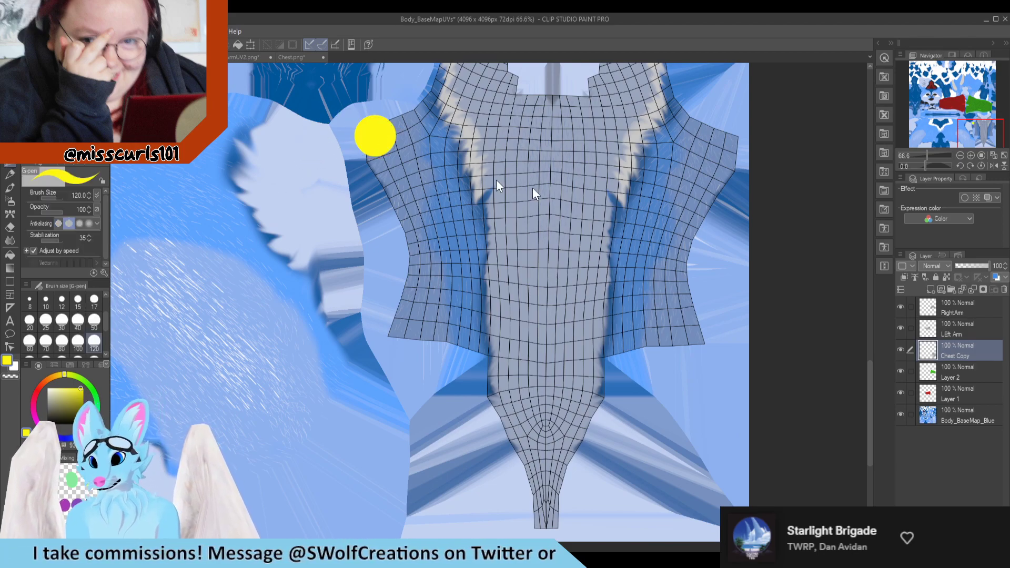
pyautogui.hotkey('ctrl', 'z')
pyautogui.click(965, 374)
pyautogui.click(930, 289)
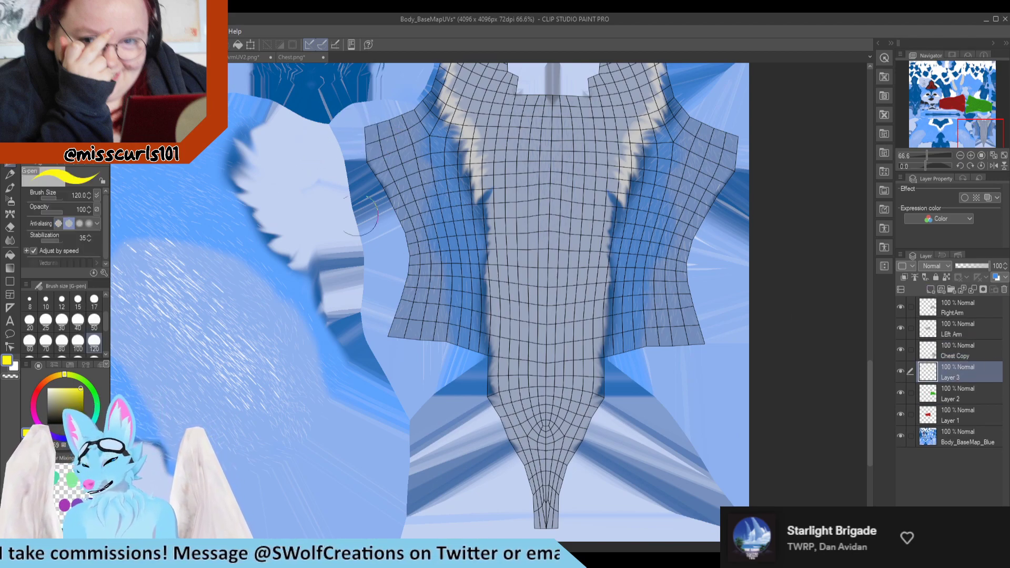
# Paint the whole torso UV island yellow on the new layer, slightly past its outline.
pyautogui.moveTo(379, 133)
pyautogui.mouseDown()
pyautogui.moveTo(412, 297)
pyautogui.moveTo(402, 332)
pyautogui.moveTo(476, 342)
pyautogui.moveTo(497, 362)
pyautogui.moveTo(547, 518)
pyautogui.moveTo(592, 359)
pyautogui.moveTo(686, 334)
pyautogui.moveTo(676, 216)
pyautogui.moveTo(723, 153)
pyautogui.moveTo(666, 109)
pyautogui.moveTo(652, 311)
pyautogui.moveTo(555, 355)
pyautogui.moveTo(557, 416)
pyautogui.moveTo(528, 310)
pyautogui.moveTo(462, 297)
pyautogui.moveTo(631, 281)
pyautogui.moveTo(484, 292)
pyautogui.moveTo(468, 252)
pyautogui.moveTo(636, 236)
pyautogui.moveTo(468, 210)
pyautogui.moveTo(547, 205)
pyautogui.mouseUp()
pyautogui.scroll(5, 547, 205)
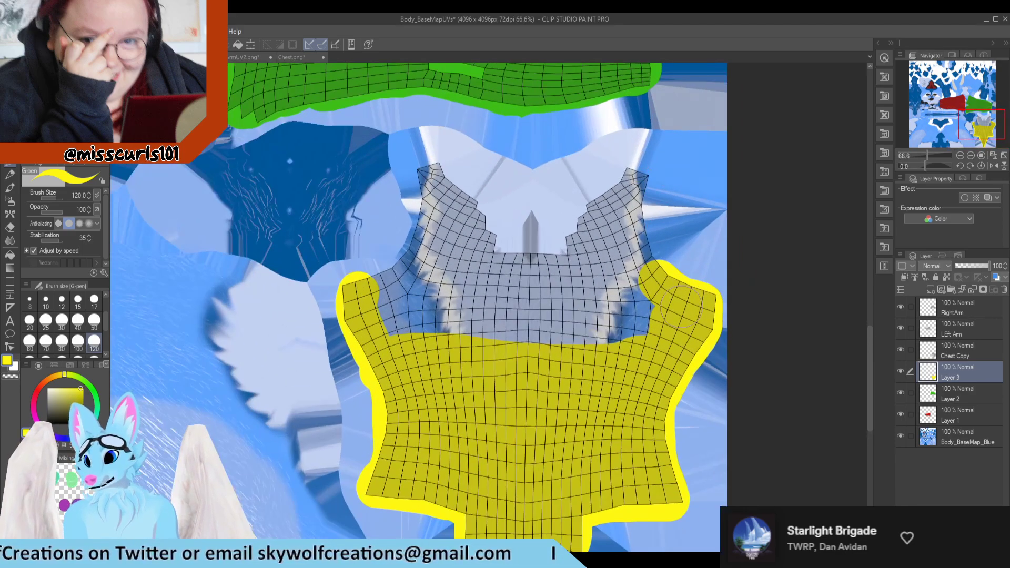
pyautogui.moveTo(681, 305)
pyautogui.mouseDown()
pyautogui.moveTo(648, 253)
pyautogui.moveTo(640, 191)
pyautogui.moveTo(579, 247)
pyautogui.moveTo(520, 263)
pyautogui.moveTo(463, 221)
pyautogui.moveTo(434, 171)
pyautogui.moveTo(417, 239)
pyautogui.moveTo(376, 292)
pyautogui.moveTo(415, 324)
pyautogui.moveTo(573, 351)
pyautogui.moveTo(563, 313)
pyautogui.moveTo(421, 305)
pyautogui.mouseUp()
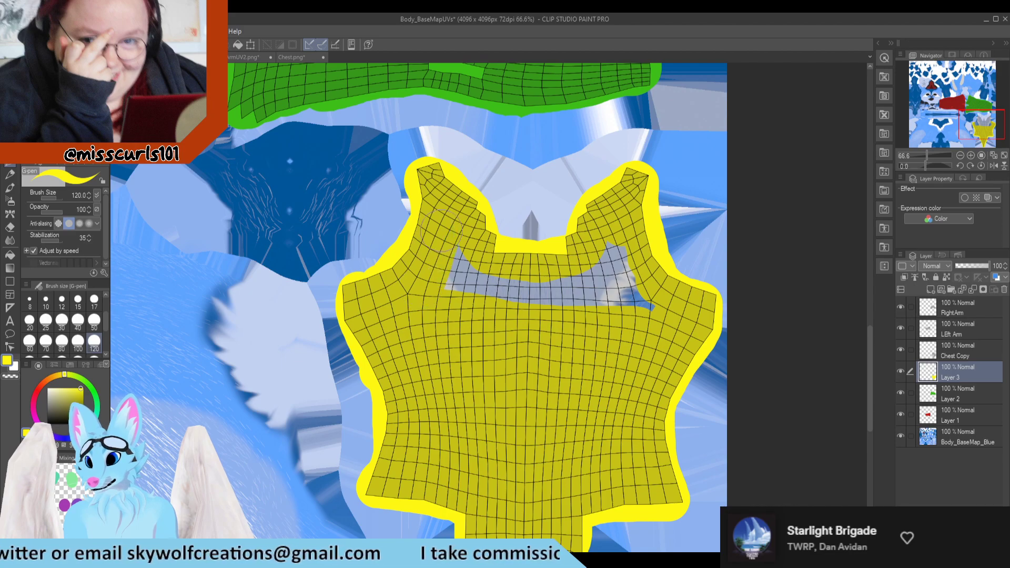
pyautogui.moveTo(536, 297); pyautogui.dragTo(639, 305)
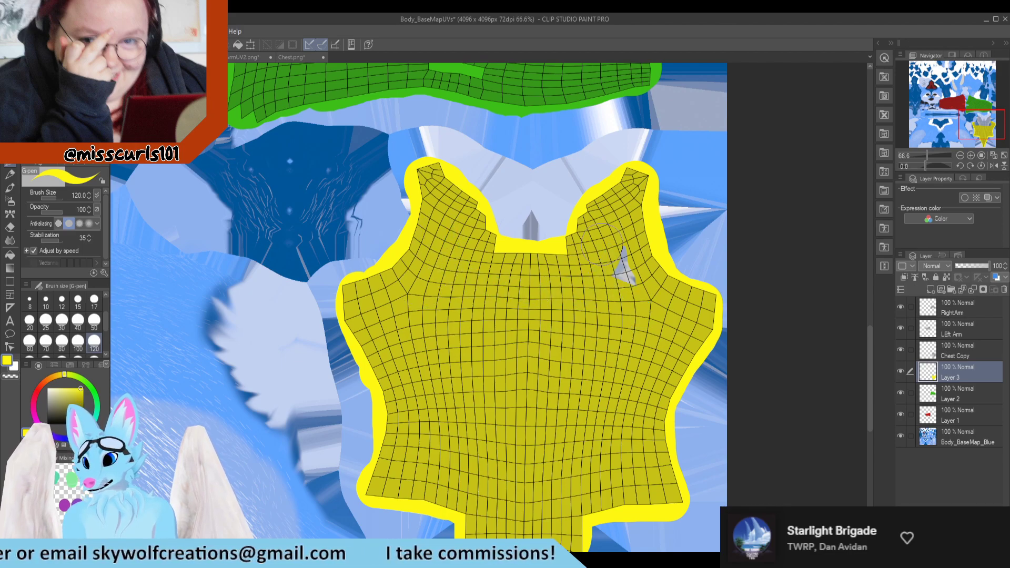
pyautogui.scroll(-3, 616, 258)
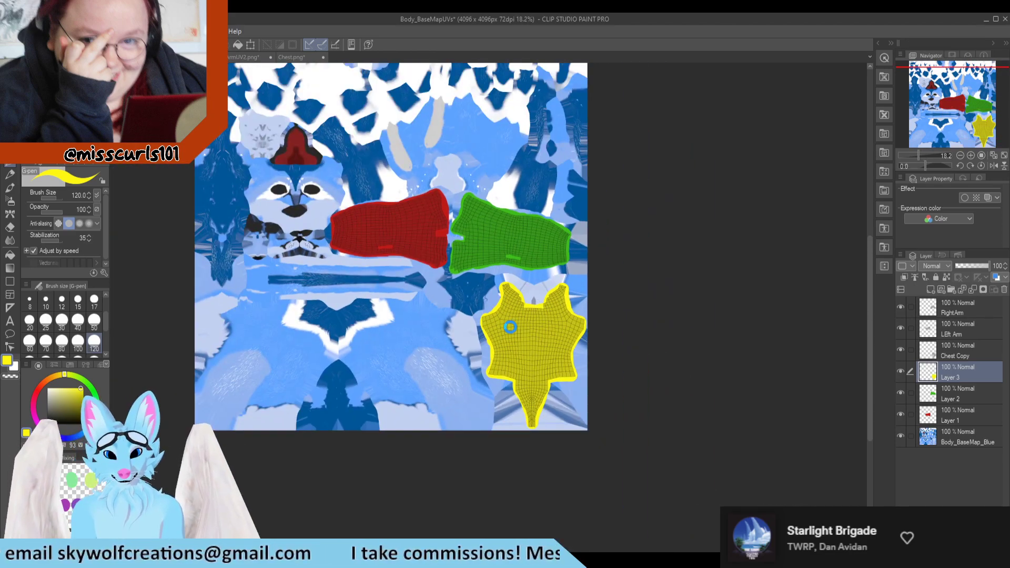
# Lasso the small winged island beside the torso in Chest.png and paste it into Body_BaseMapUVs as its own layer.
pyautogui.click(302, 57)
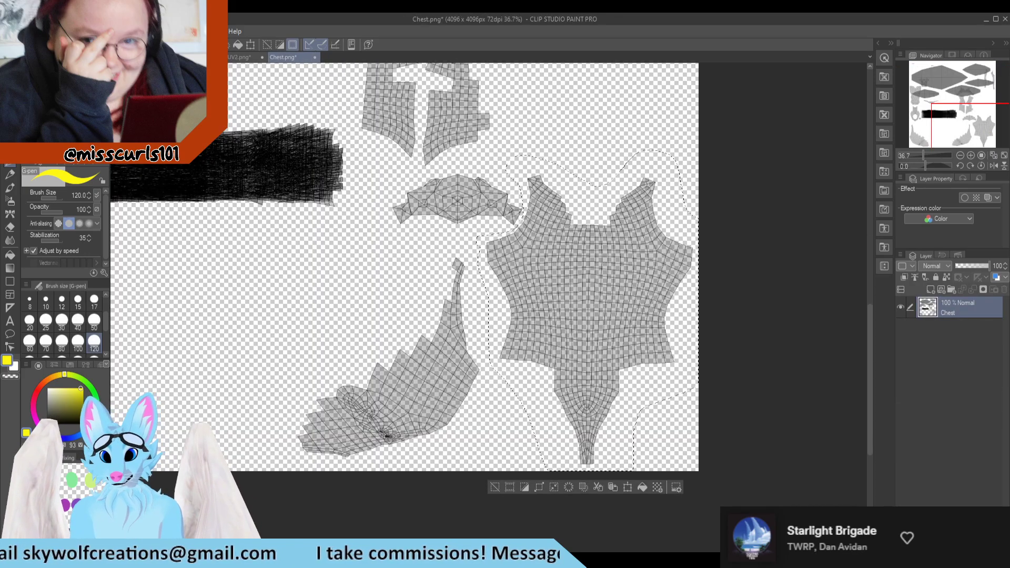
pyautogui.scroll(3, 413, 199)
pyautogui.press('m')
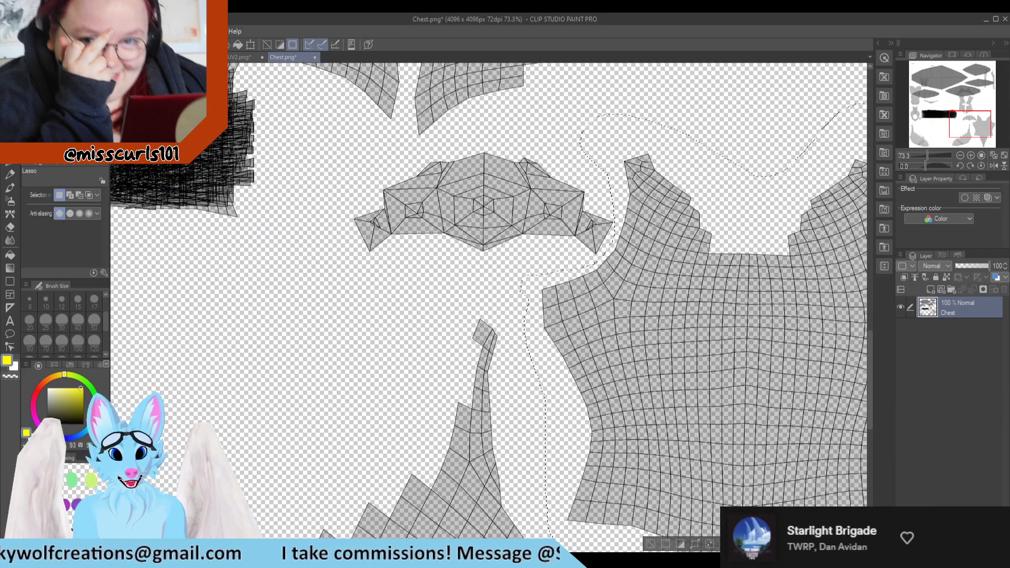
pyautogui.moveTo(526, 257); pyautogui.dragTo(613, 238)
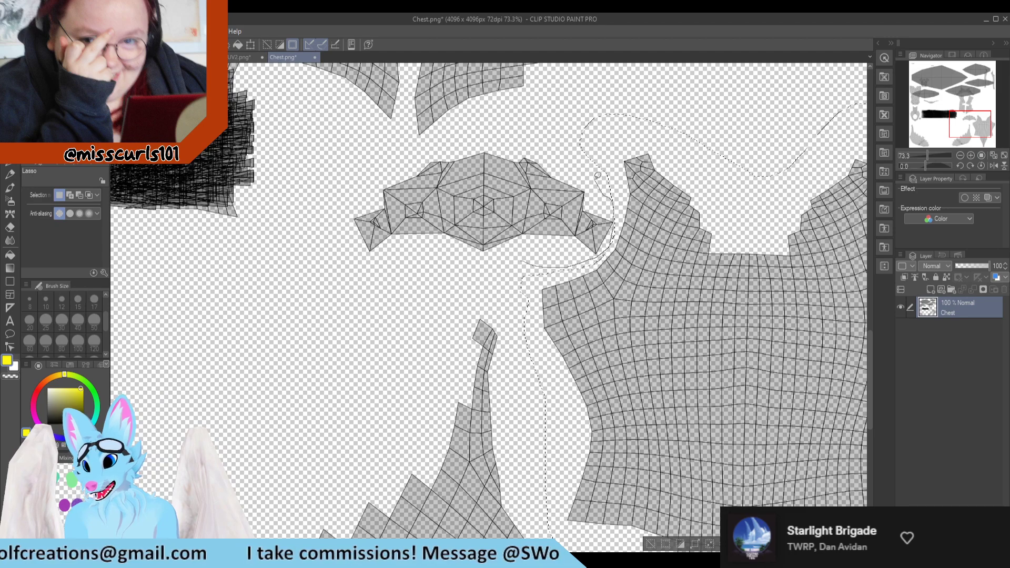
pyautogui.moveTo(401, 154)
pyautogui.mouseDown()
pyautogui.moveTo(382, 277)
pyautogui.moveTo(554, 258)
pyautogui.mouseUp()
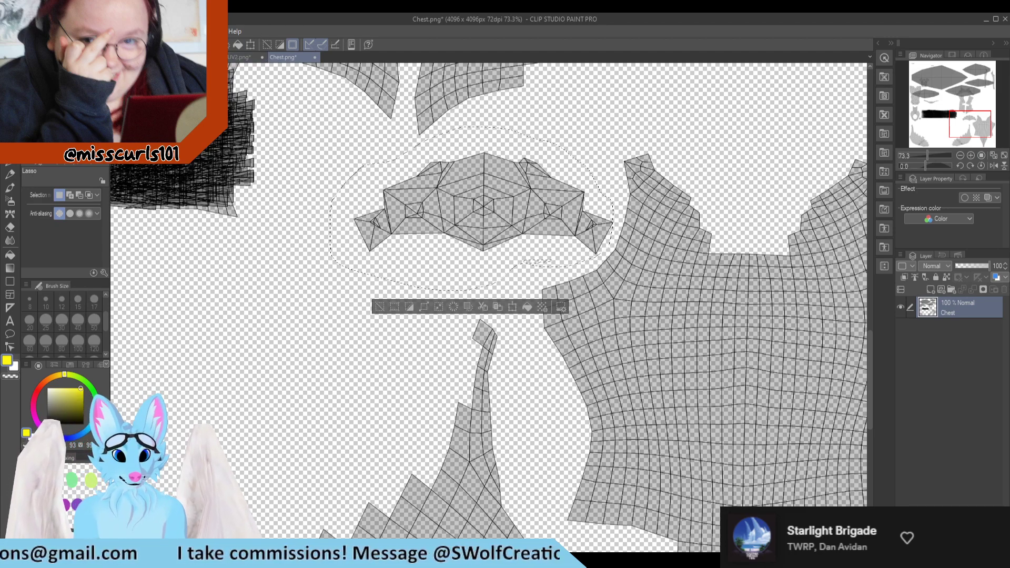
pyautogui.hotkey('ctrl', 'Tab')
pyautogui.hotkey('ctrl', 'v')
pyautogui.scroll(5, 458, 284)
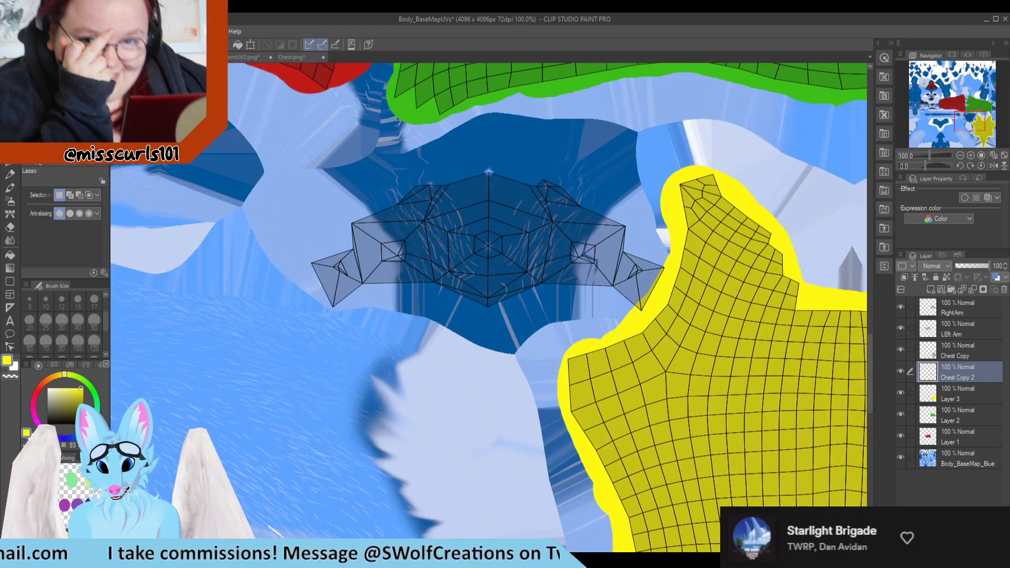
# Switch to Blender and box-select the upper chest, waist and hips separately to trace which area owns the small winged UV island.
pyautogui.hotkey('alt', 'Tab')
pyautogui.scroll(6, 581, 329)
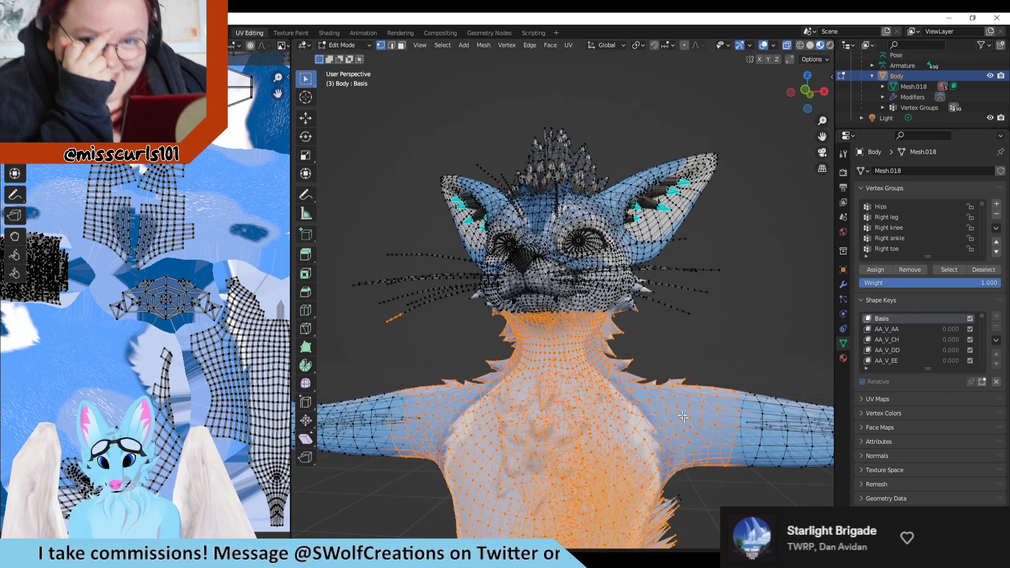
pyautogui.scroll(-4, 684, 419)
pyautogui.hotkey('alt', 'a')
pyautogui.moveTo(635, 323); pyautogui.dragTo(477, 432)
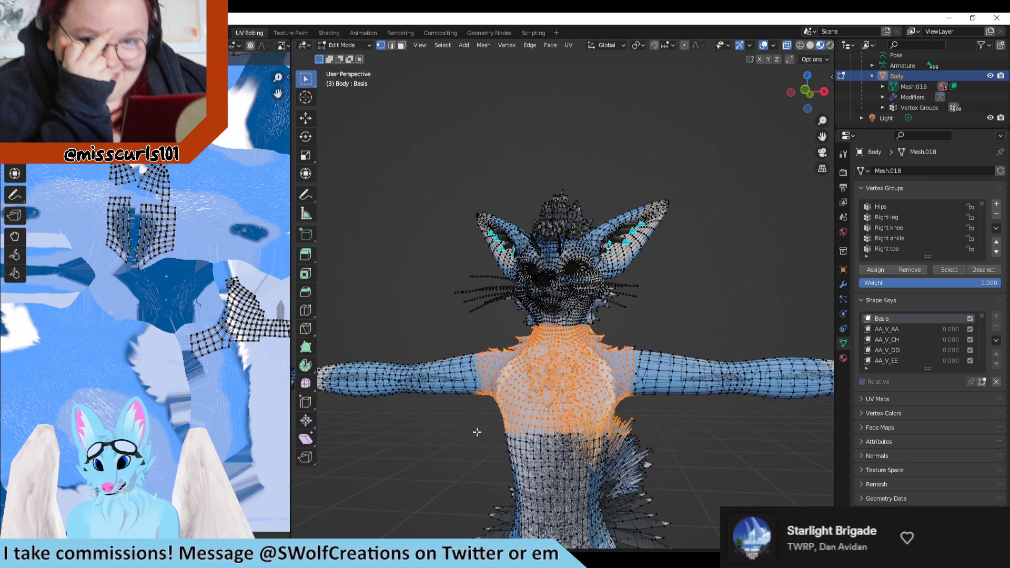
pyautogui.hotkey('alt', 'a')
pyautogui.moveTo(656, 421); pyautogui.dragTo(467, 507)
pyautogui.scroll(-4, 581, 499)
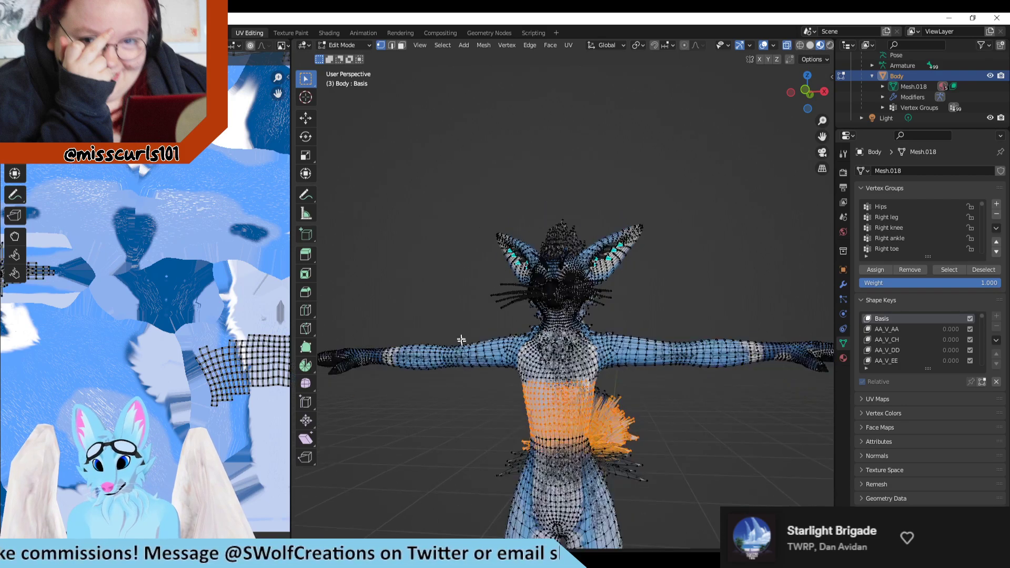
pyautogui.moveTo(611, 376); pyautogui.dragTo(521, 434)
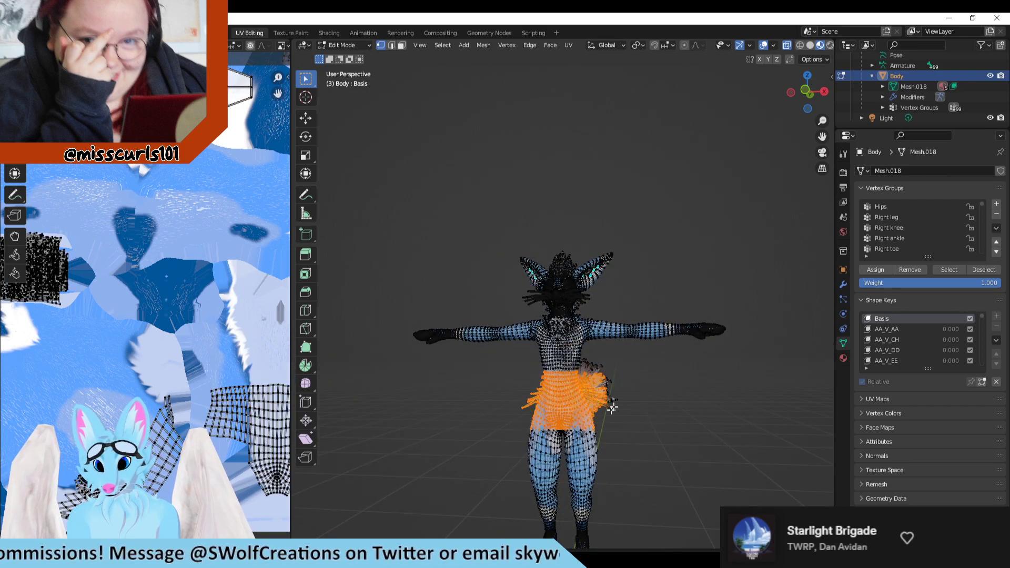
pyautogui.hotkey('alt', 'a')
pyautogui.moveTo(608, 316); pyautogui.dragTo(516, 351)
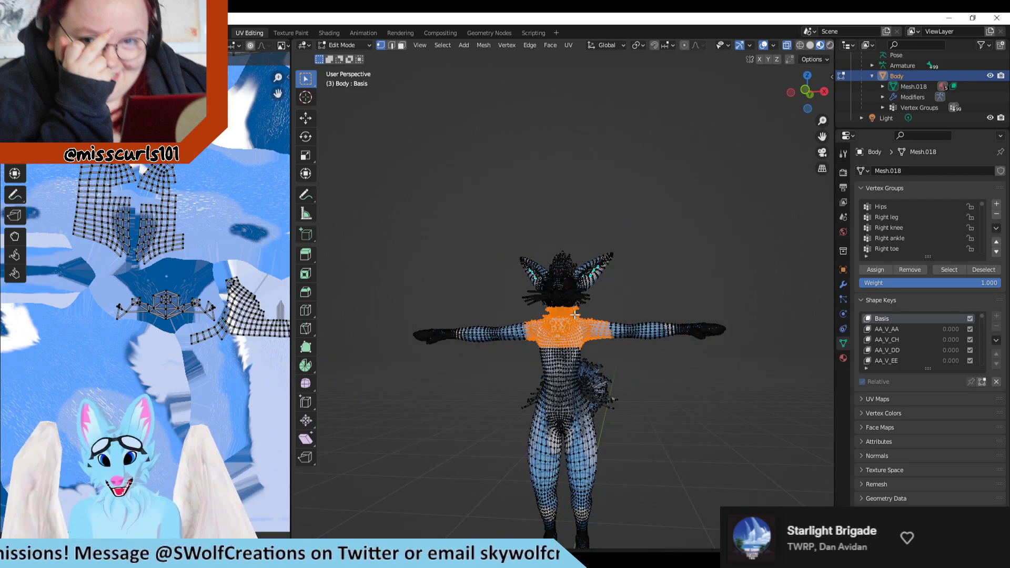
# Box-select the neck geometry up close and check its UV islands against the small winged island, then clear the selection.
pyautogui.scroll(8, 574, 314)
pyautogui.hotkey('alt', 'a')
pyautogui.moveTo(645, 319); pyautogui.dragTo(445, 423)
pyautogui.moveTo(443, 371); pyautogui.dragTo(430, 383)
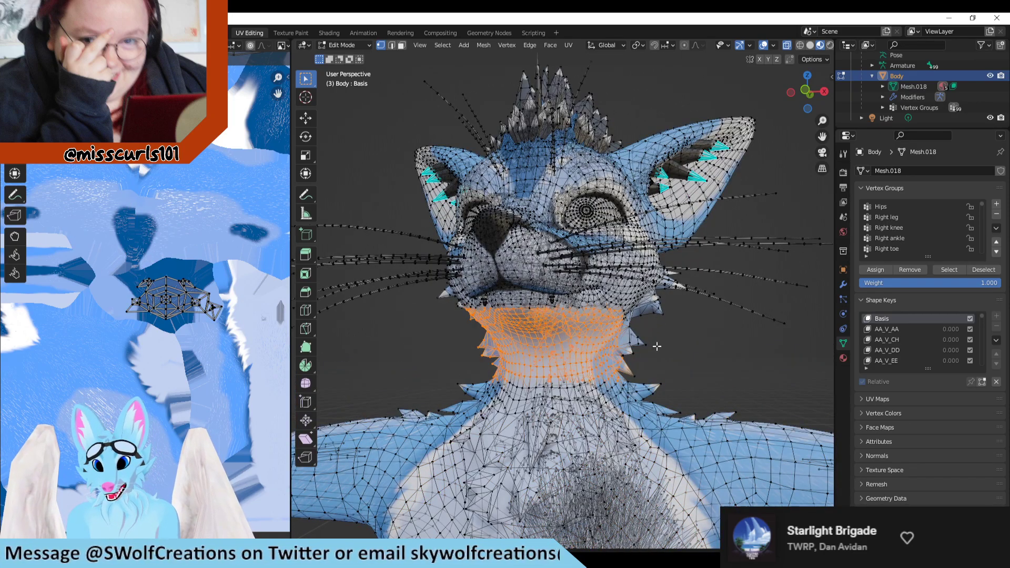
pyautogui.moveTo(631, 304); pyautogui.dragTo(454, 378)
pyautogui.hotkey('alt', 'a')
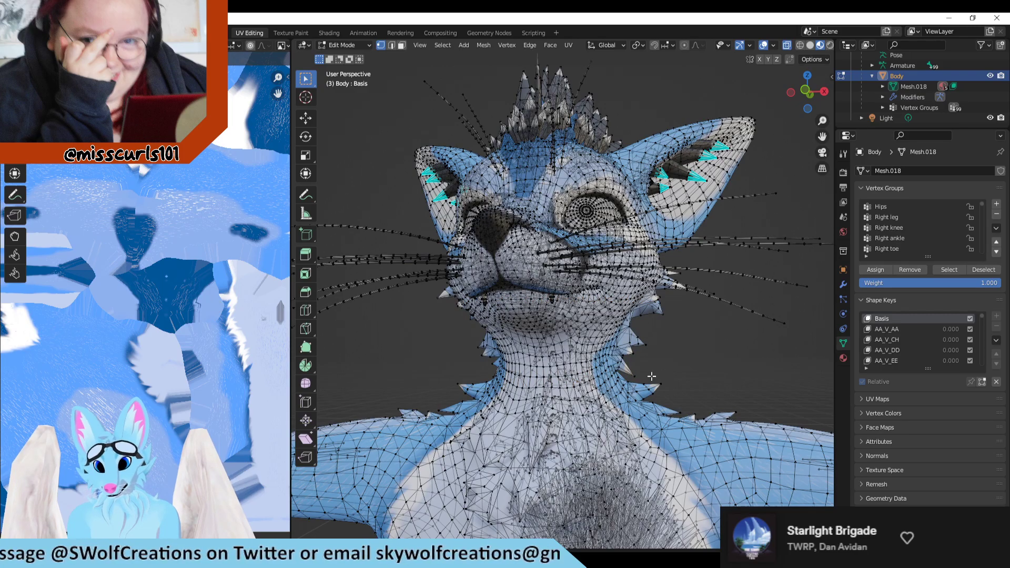
# Box-select the spikes behind the head and neck from the side and check which UV island they use.
pyautogui.moveTo(651, 382); pyautogui.dragTo(609, 371, button='middle')
pyautogui.scroll(-4, 609, 371)
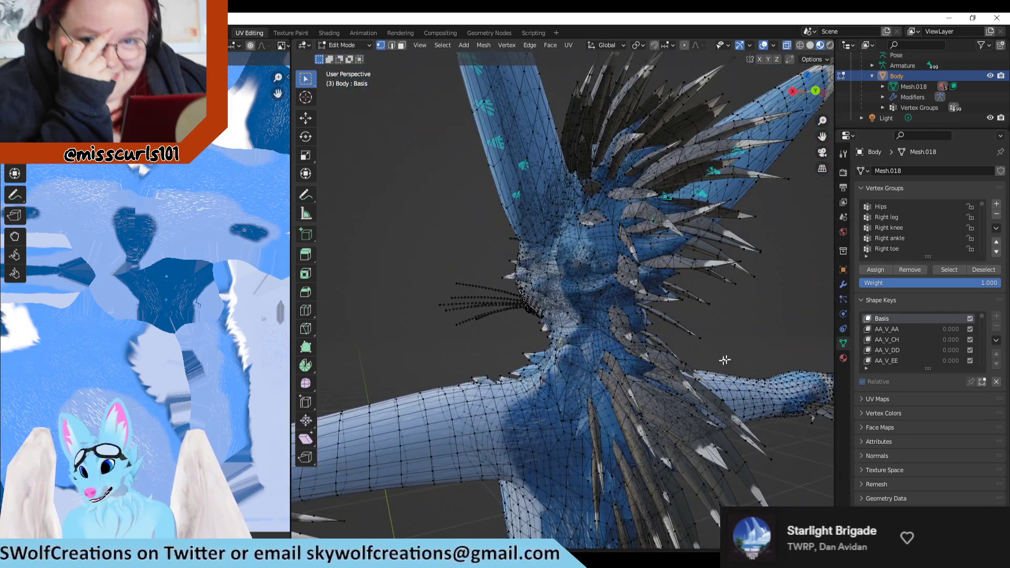
pyautogui.moveTo(706, 268); pyautogui.dragTo(607, 348)
pyautogui.moveTo(631, 342); pyautogui.dragTo(652, 381, button='middle')
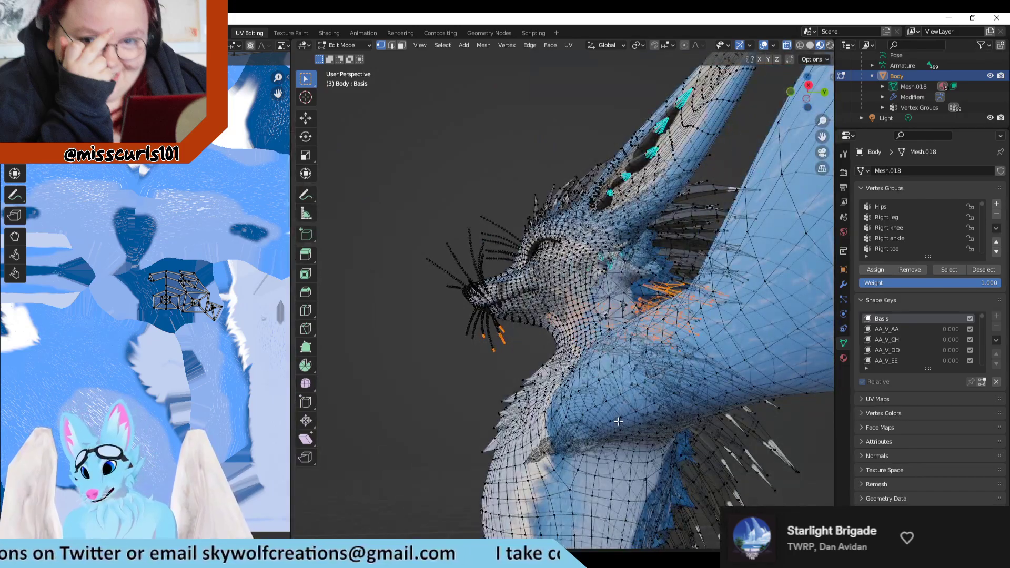
pyautogui.moveTo(624, 412); pyautogui.dragTo(609, 439, button='middle')
pyautogui.moveTo(736, 250); pyautogui.dragTo(634, 365)
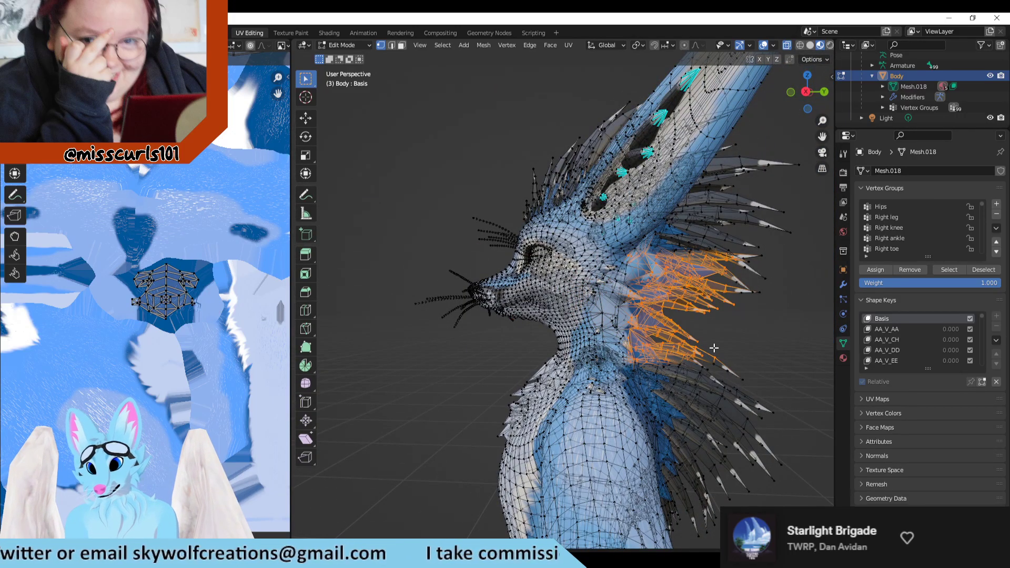
pyautogui.click(713, 348)
pyautogui.scroll(3, 671, 312)
pyautogui.moveTo(670, 312); pyautogui.dragTo(760, 354, button='middle')
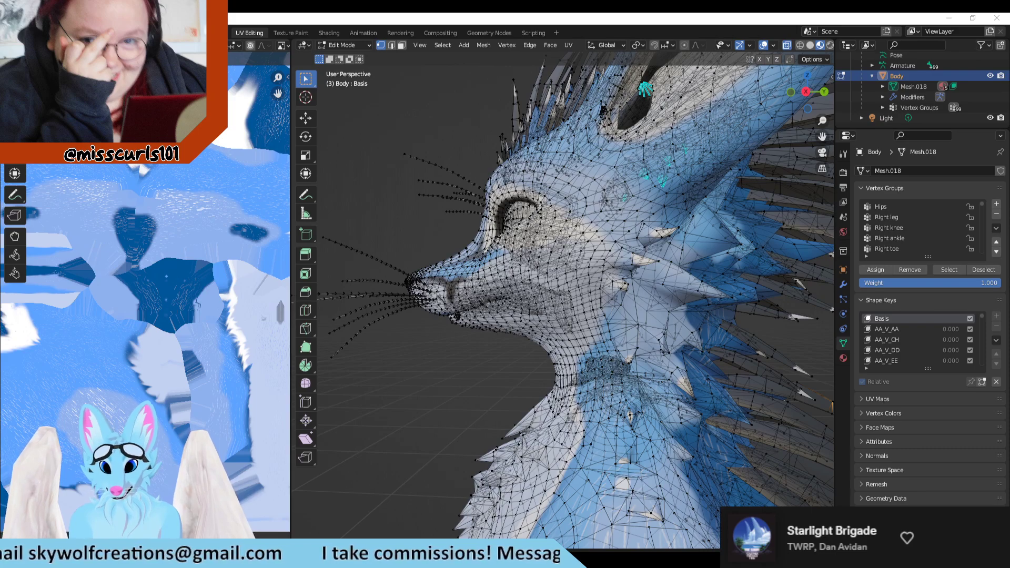
# Switch to Clip Studio Paint and rename the pasted winged-island layer Chest Copy 2 as Back of Neck.
pyautogui.hotkey('alt', 'Tab')
pyautogui.scroll(-2, 552, 305)
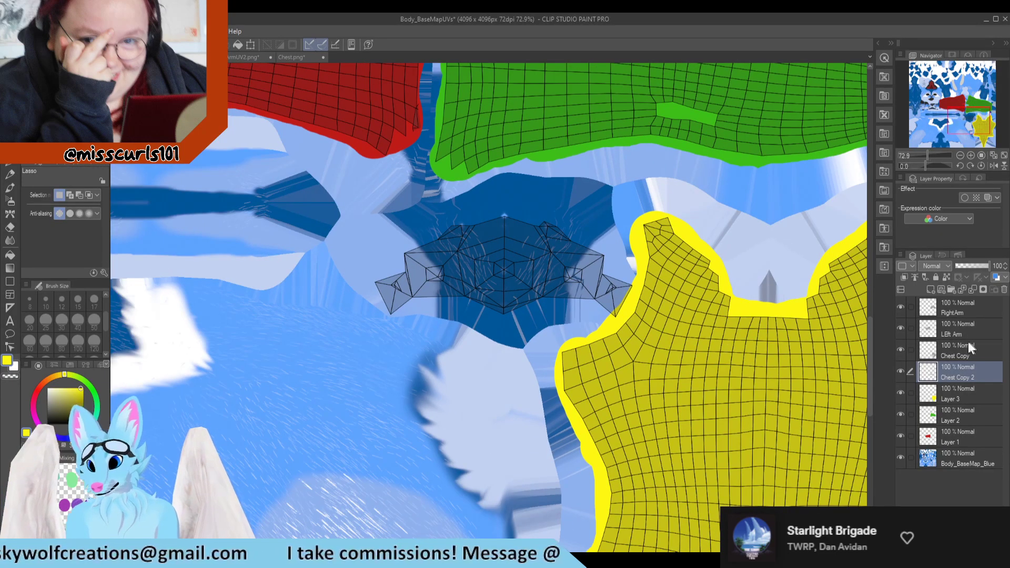
pyautogui.doubleClick(956, 375)
pyautogui.write('B')
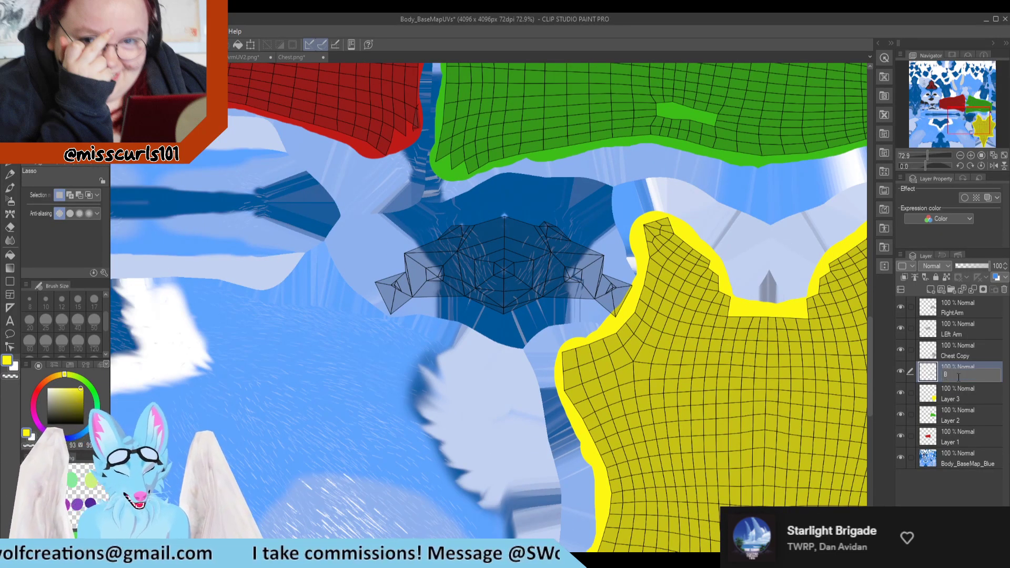
pyautogui.write('ack of Neck')
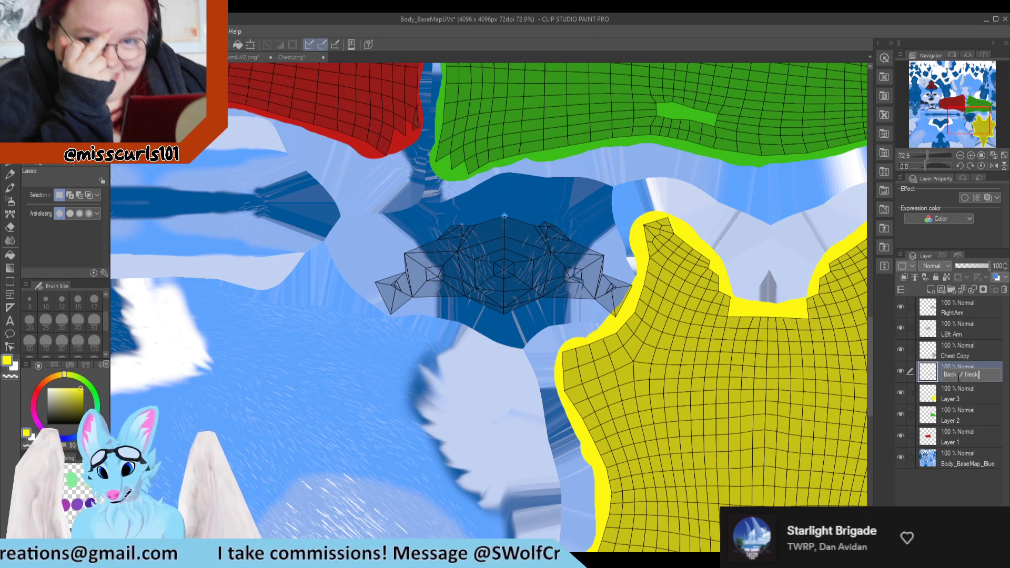
pyautogui.press('Return')
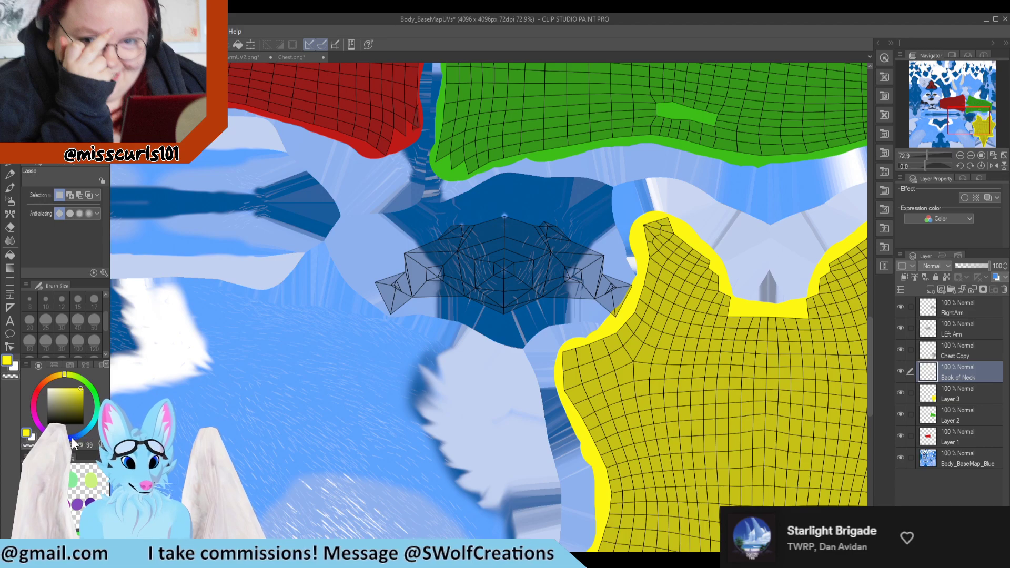
# Set the drawing colour to orange and add a new layer beneath the Back of Neck layer.
pyautogui.moveTo(53, 378); pyautogui.dragTo(49, 377)
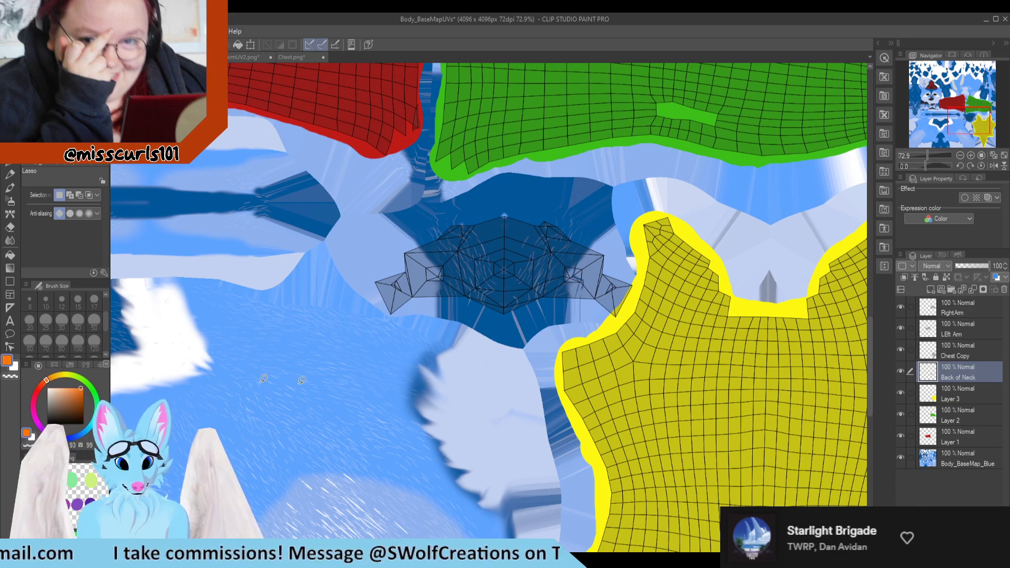
pyautogui.click(930, 289)
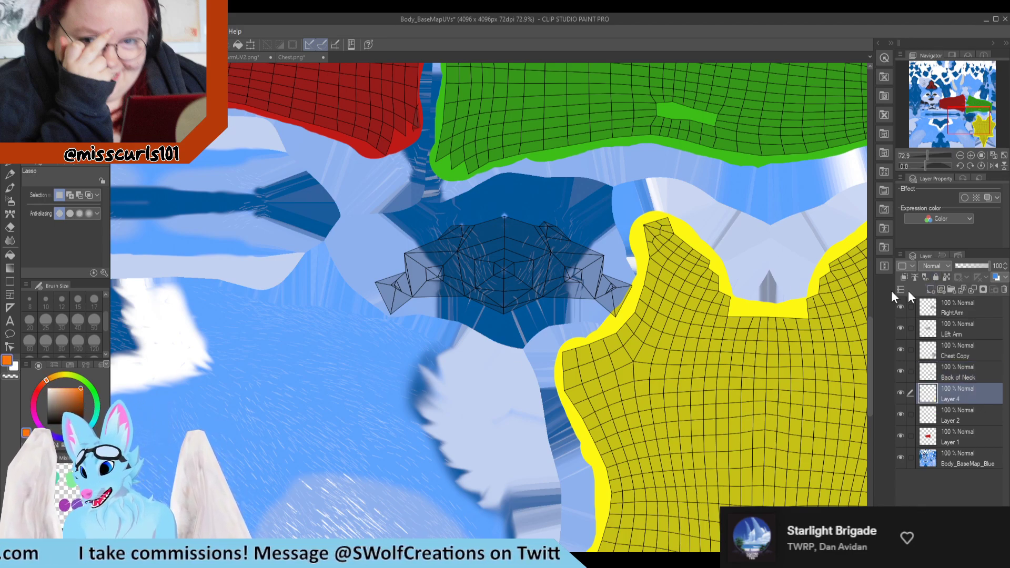
# Erase the edge of the yellow torso fill on Layer 3 where it meets the tip of the winged island.
pyautogui.click(943, 415)
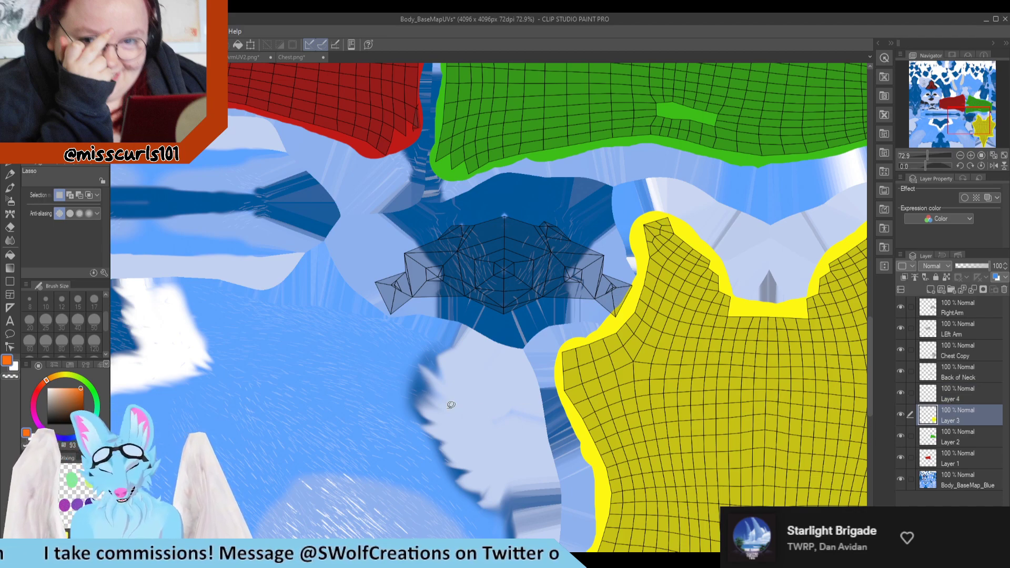
pyautogui.press('e')
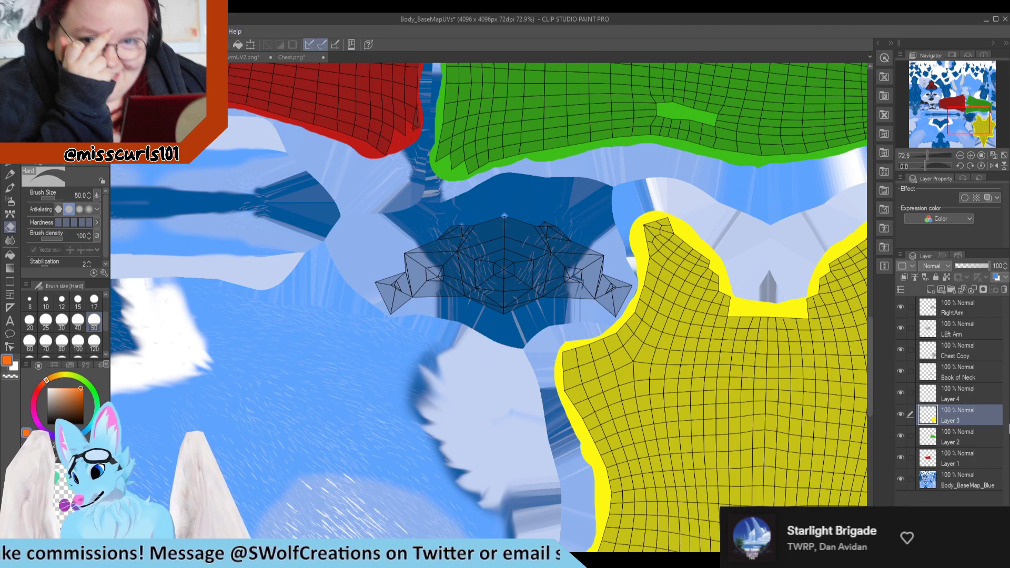
pyautogui.press('m')
pyautogui.click(930, 289)
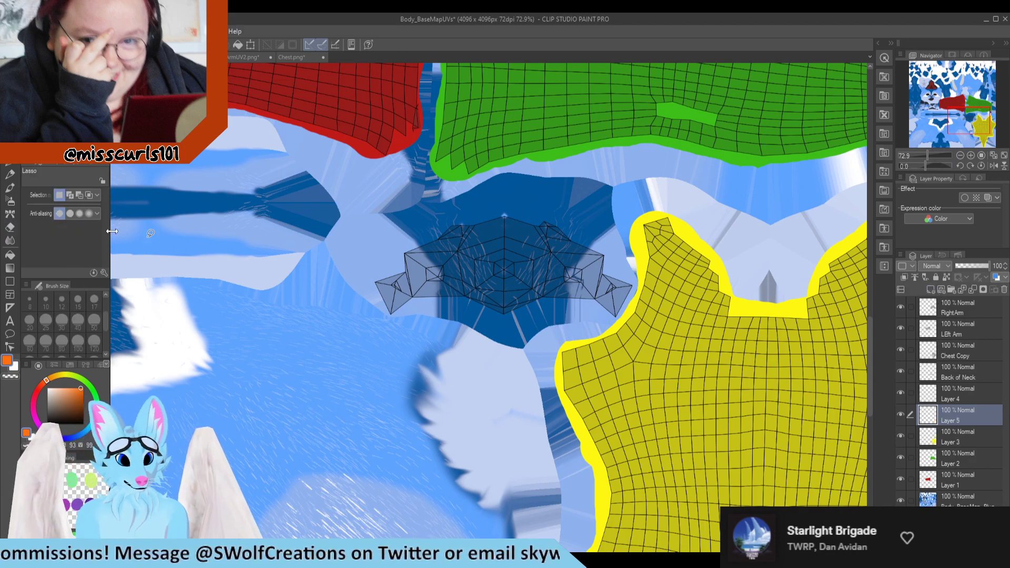
pyautogui.hotkey('ctrl', 'z')
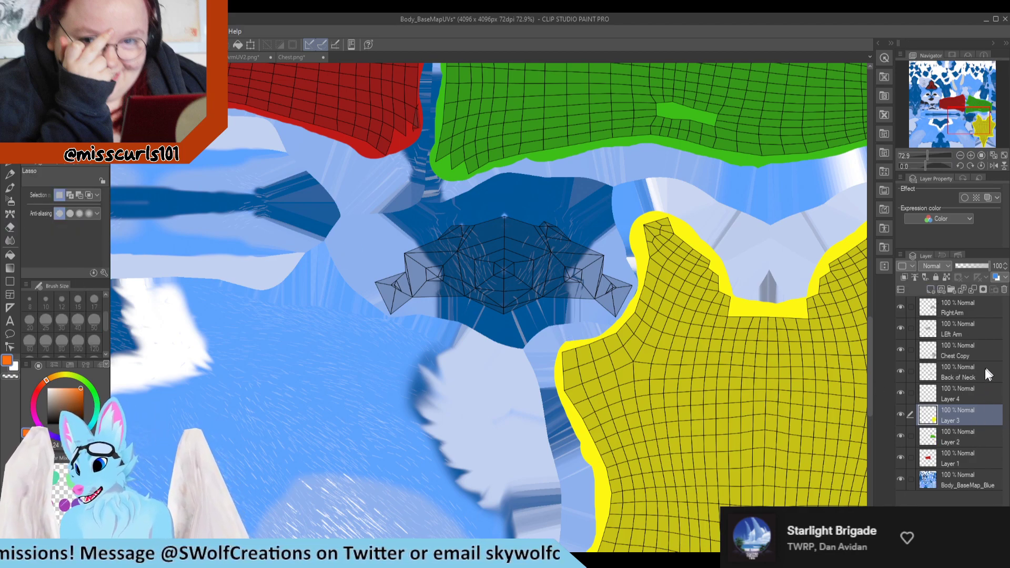
# Paint the whole winged neck island orange on Layer 4 using the G-pen at size 120.
pyautogui.click(944, 398)
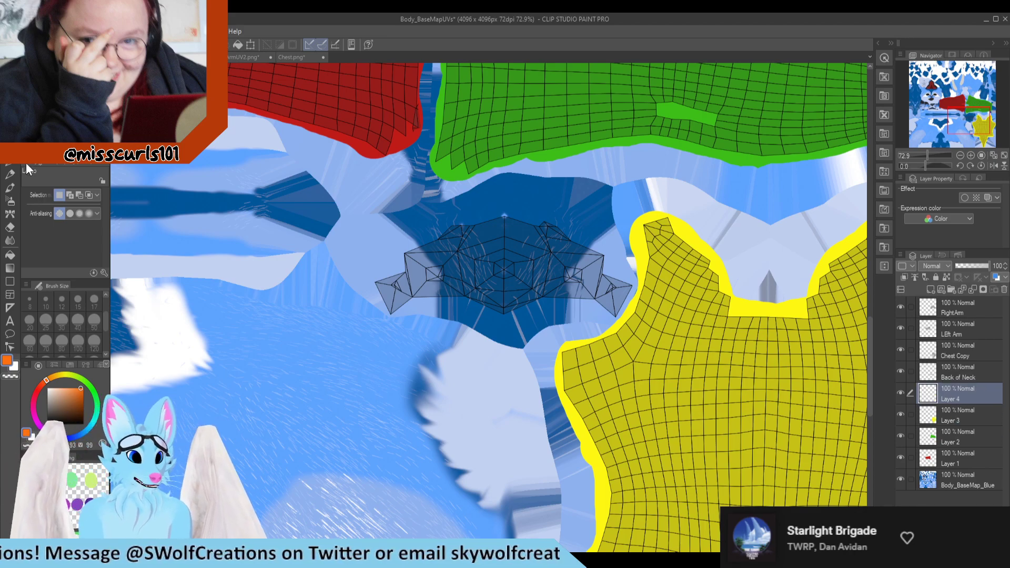
pyautogui.click(8, 173)
pyautogui.moveTo(432, 282)
pyautogui.mouseDown()
pyautogui.moveTo(405, 282)
pyautogui.moveTo(421, 244)
pyautogui.moveTo(476, 231)
pyautogui.moveTo(542, 231)
pyautogui.moveTo(578, 266)
pyautogui.mouseUp()
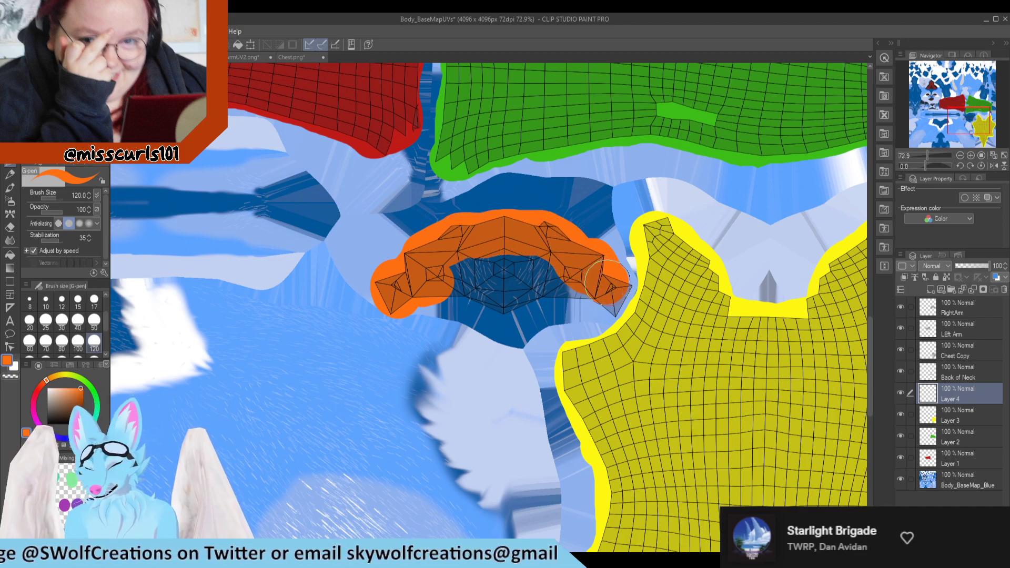
pyautogui.moveTo(601, 296)
pyautogui.mouseDown()
pyautogui.moveTo(563, 284)
pyautogui.moveTo(505, 294)
pyautogui.moveTo(452, 287)
pyautogui.moveTo(534, 262)
pyautogui.mouseUp()
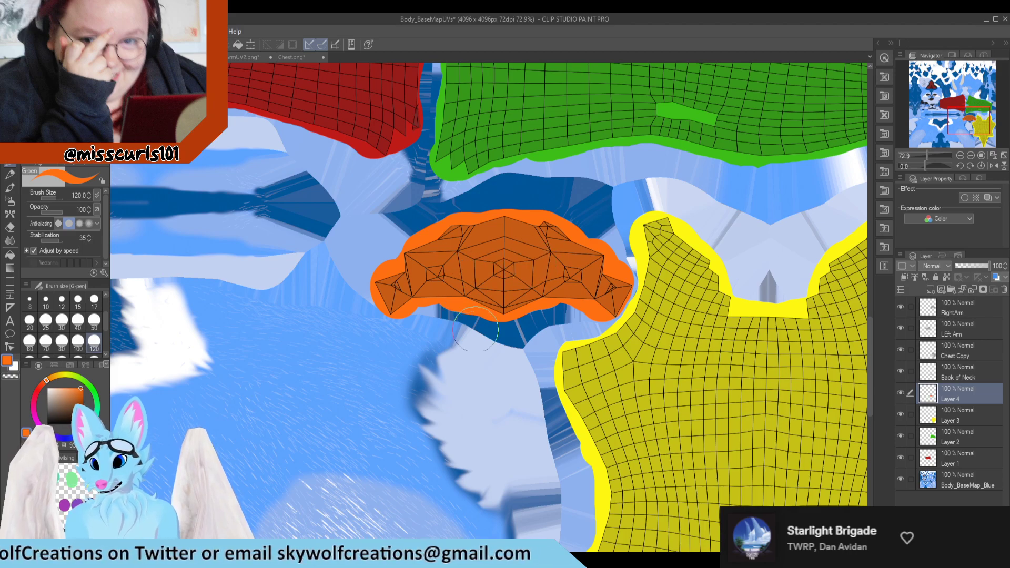
pyautogui.scroll(3, 403, 358)
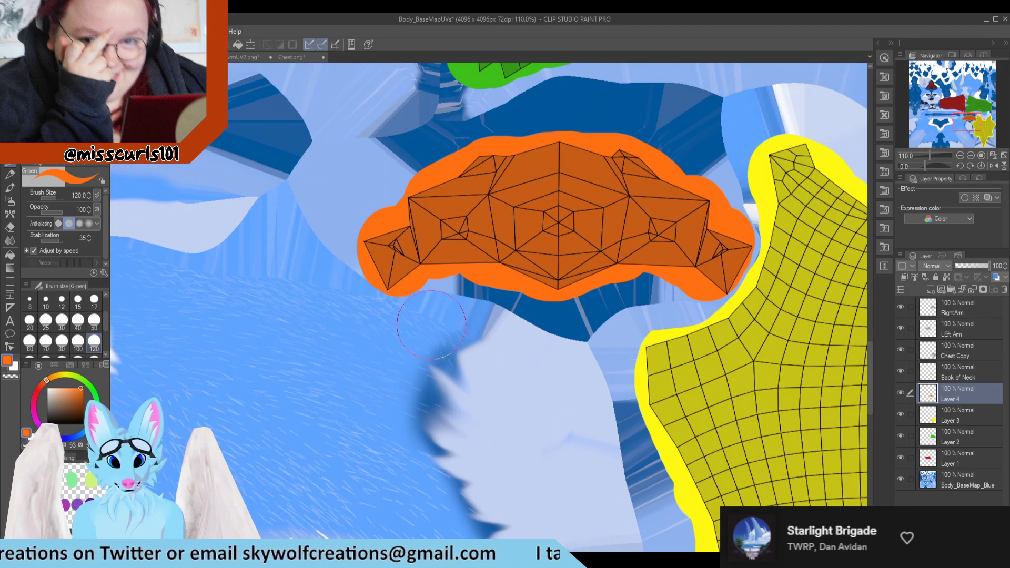
# Trim the orange overspill around the neck island's side tips and lower edge with the hard eraser at size 50.
pyautogui.press('e')
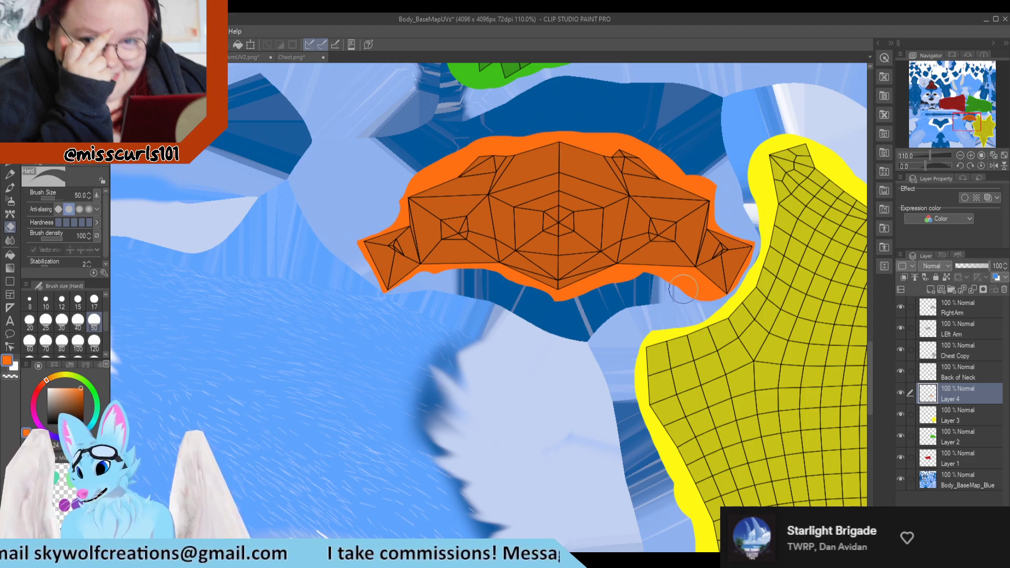
pyautogui.press('p')
pyautogui.scroll(5, 731, 323)
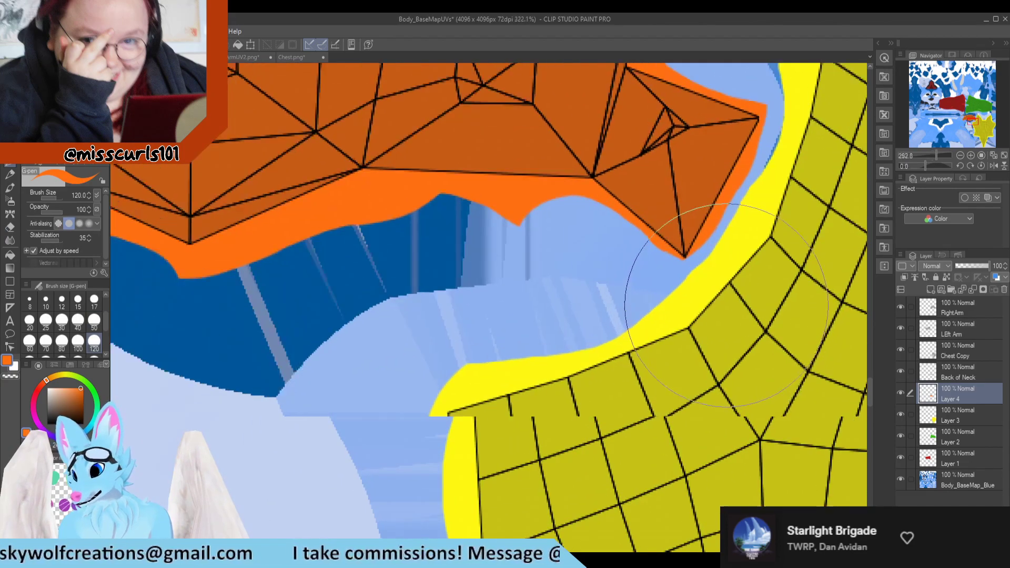
pyautogui.scroll(3, 622, 339)
pyautogui.press('e')
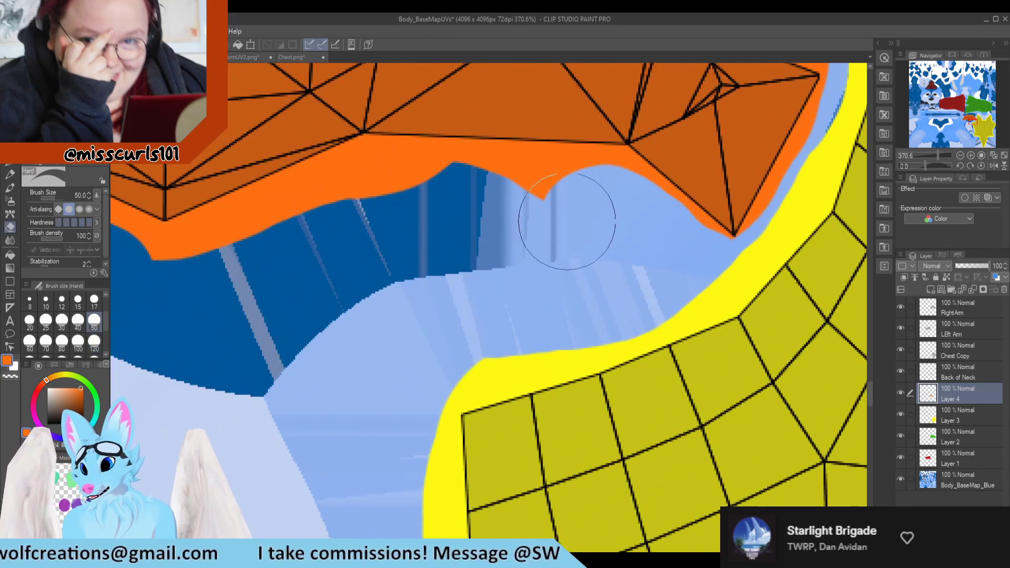
pyautogui.moveTo(383, 217); pyautogui.dragTo(159, 287)
pyautogui.press('p')
pyautogui.scroll(-6, 499, 480)
pyautogui.scroll(3, 295, 295)
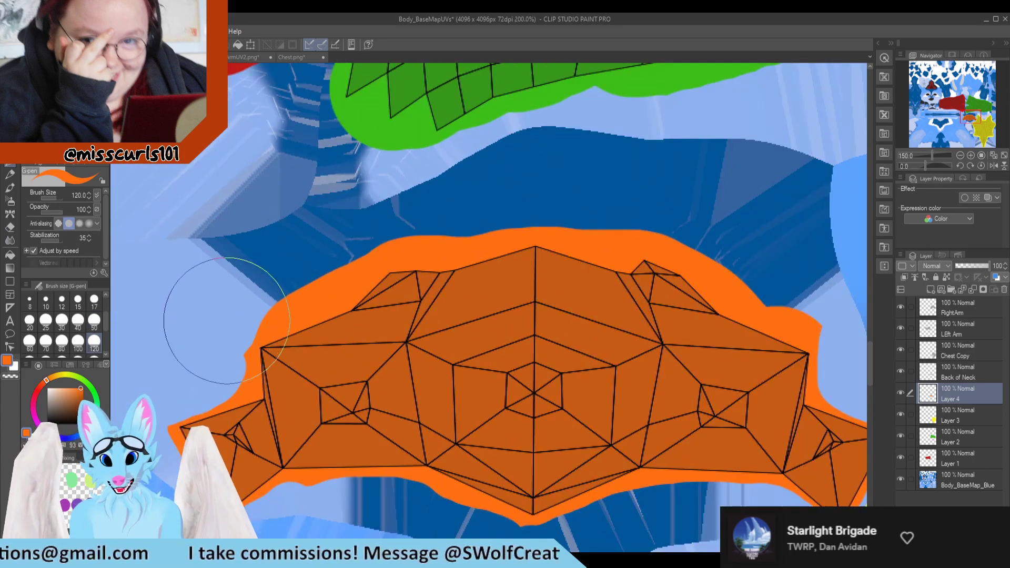
# Erase the excess orange along the neck island's upper edge, leaving a thin even border around the wireframe.
pyautogui.press('e')
pyautogui.moveTo(320, 275)
pyautogui.mouseDown()
pyautogui.moveTo(379, 228)
pyautogui.moveTo(572, 198)
pyautogui.mouseUp()
pyautogui.press('p')
pyautogui.scroll(-4, 440, 231)
pyautogui.scroll(3, 720, 274)
pyautogui.press('e')
pyautogui.moveTo(619, 274)
pyautogui.mouseDown()
pyautogui.moveTo(573, 258)
pyautogui.moveTo(497, 192)
pyautogui.mouseUp()
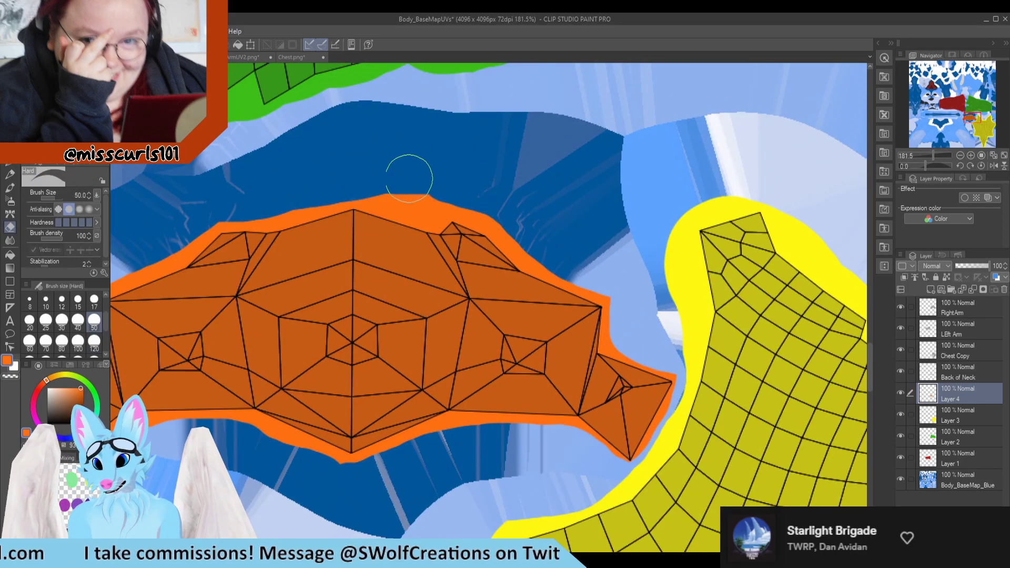
pyautogui.moveTo(390, 183); pyautogui.dragTo(471, 185)
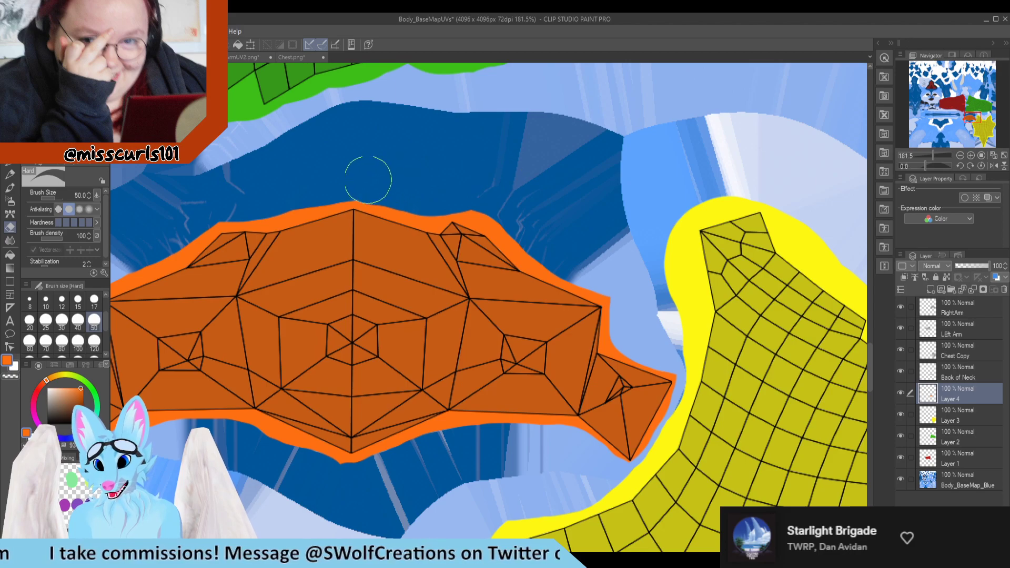
pyautogui.press('p')
pyautogui.scroll(-5, 526, 209)
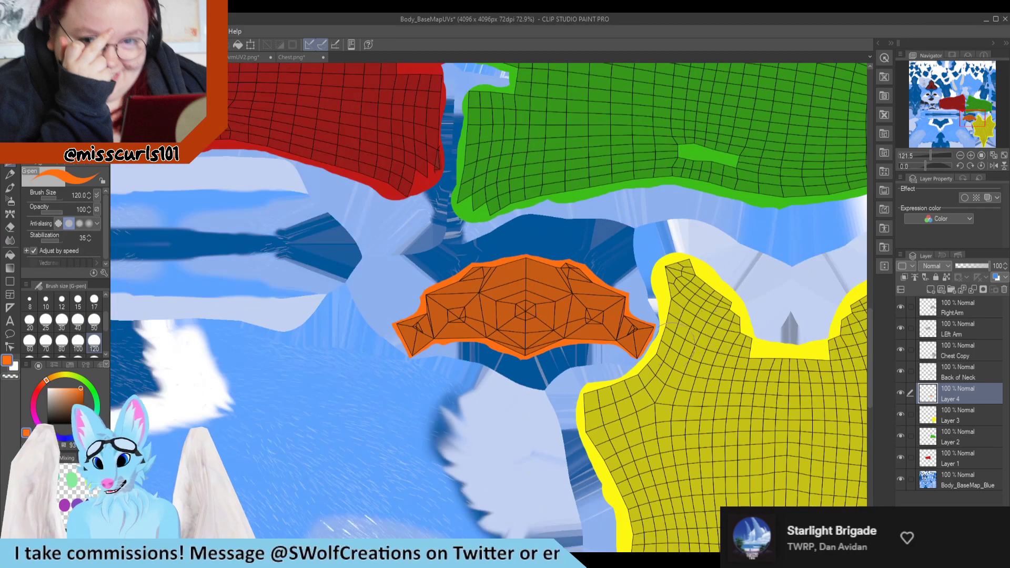
pyautogui.scroll(-2, 481, 357)
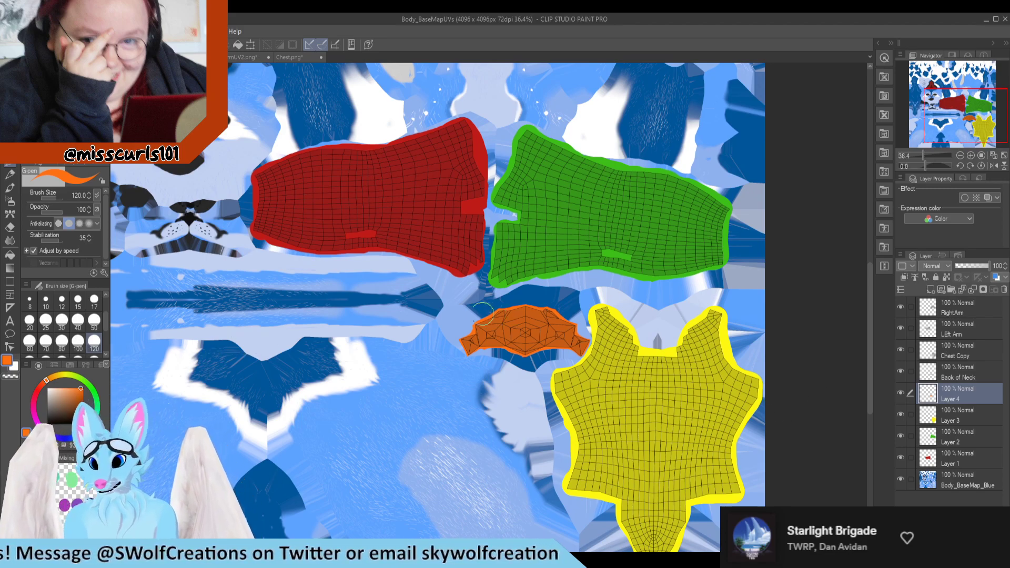
pyautogui.scroll(-3, 487, 313)
pyautogui.scroll(2, 487, 313)
# Switch to Blender, box-select the muzzle, neck and shoulder region to examine its UV islands, and clear the selection.
pyautogui.hotkey('alt', 'Tab')
pyautogui.scroll(-4, 422, 262)
pyautogui.scroll(-4, 186, 289)
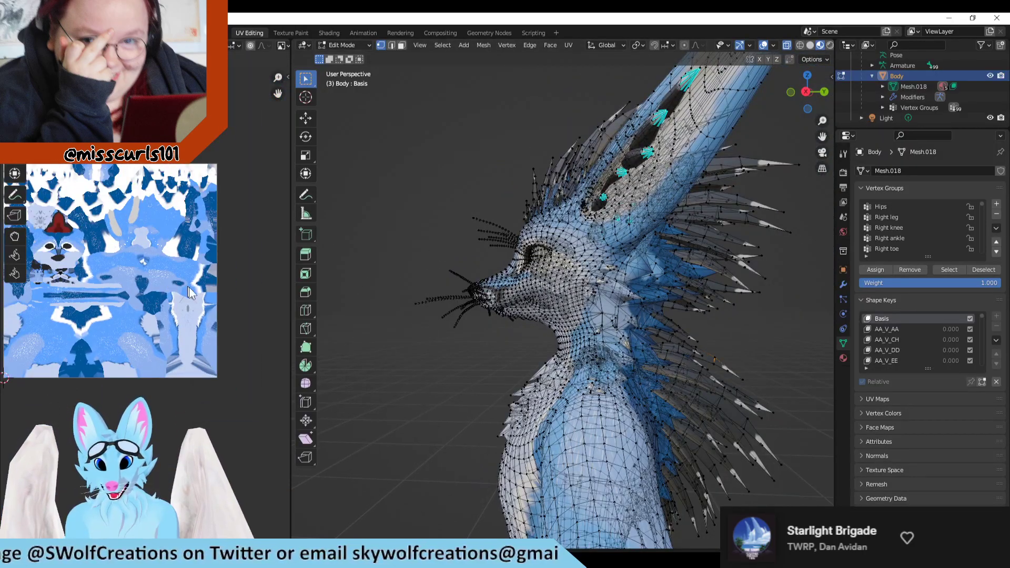
pyautogui.scroll(4, 207, 345)
pyautogui.moveTo(705, 256); pyautogui.dragTo(420, 474)
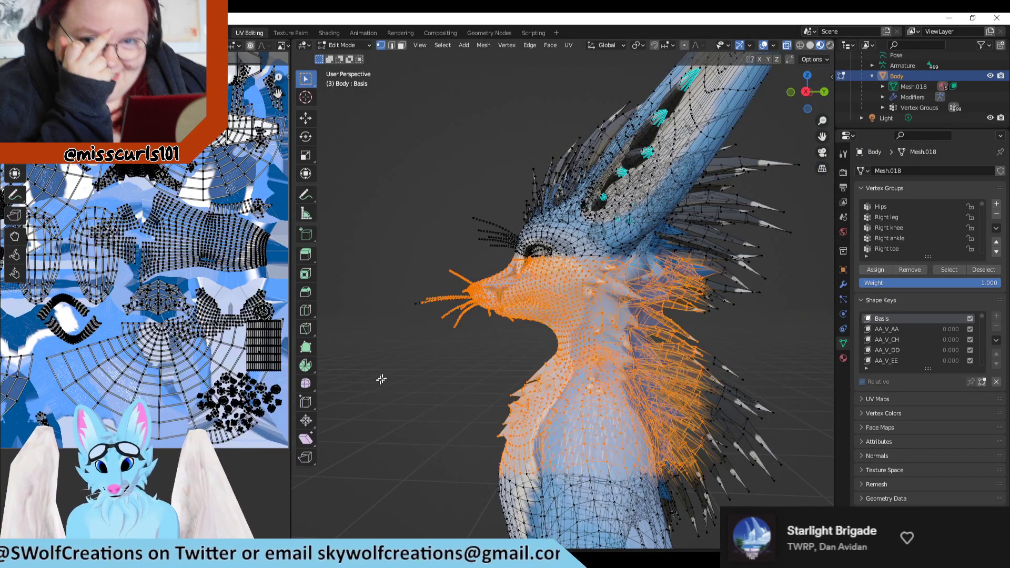
pyautogui.hotkey('alt', 'a')
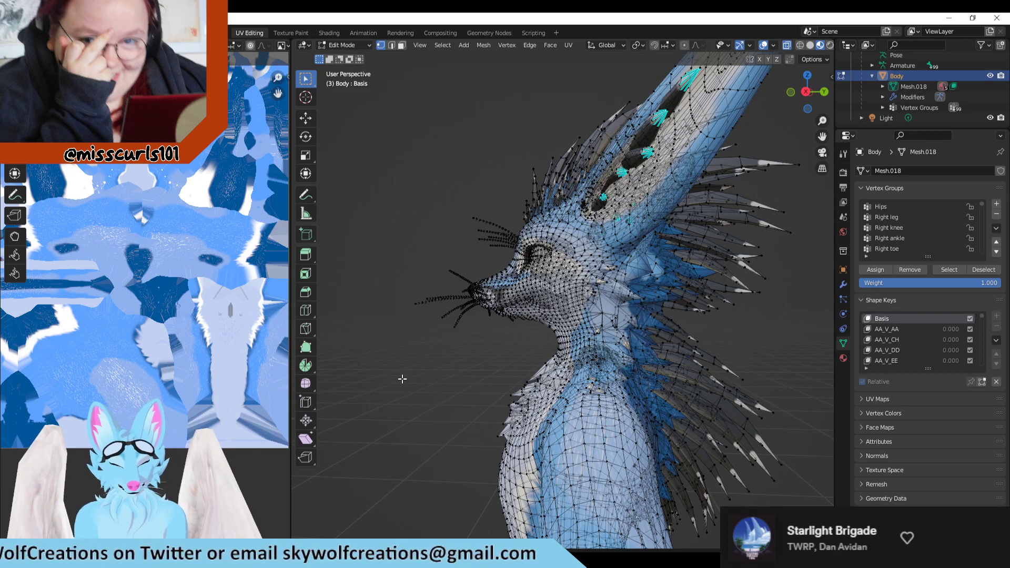
# Toggle the selection of the whole body mesh to compare all its UV islands with the bare texture.
pyautogui.press('a')
pyautogui.hotkey('alt', 'a')
pyautogui.press('a')
pyautogui.scroll(-2, 158, 337)
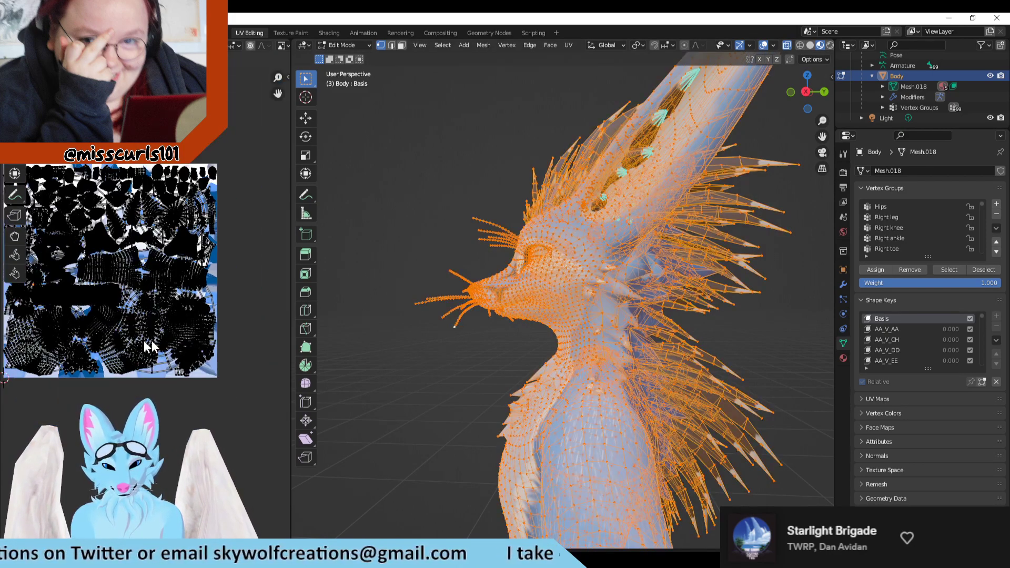
pyautogui.scroll(4, 138, 339)
pyautogui.scroll(-2, 138, 339)
pyautogui.scroll(2, 138, 339)
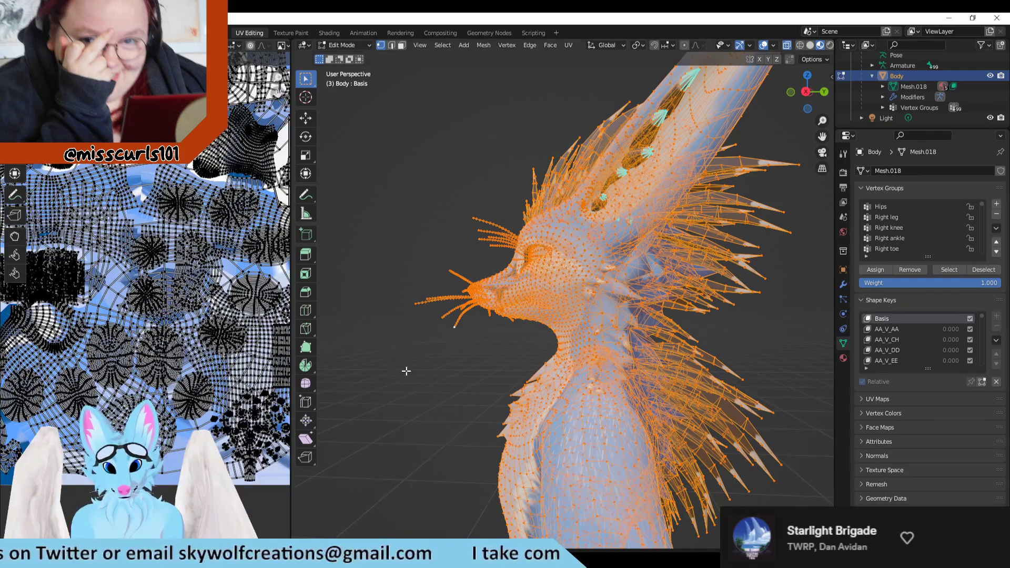
pyautogui.hotkey('alt', 'a')
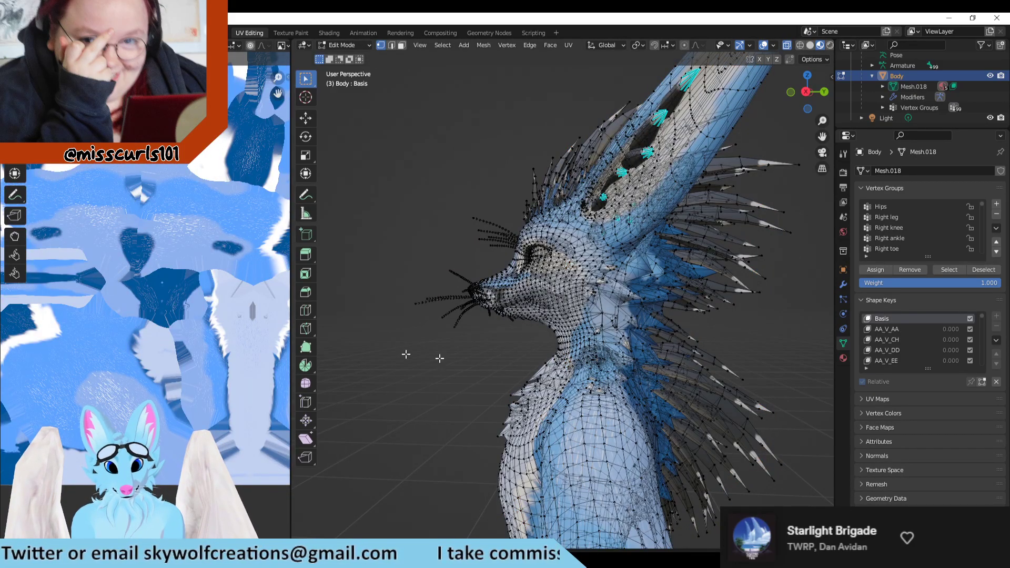
pyautogui.press('a')
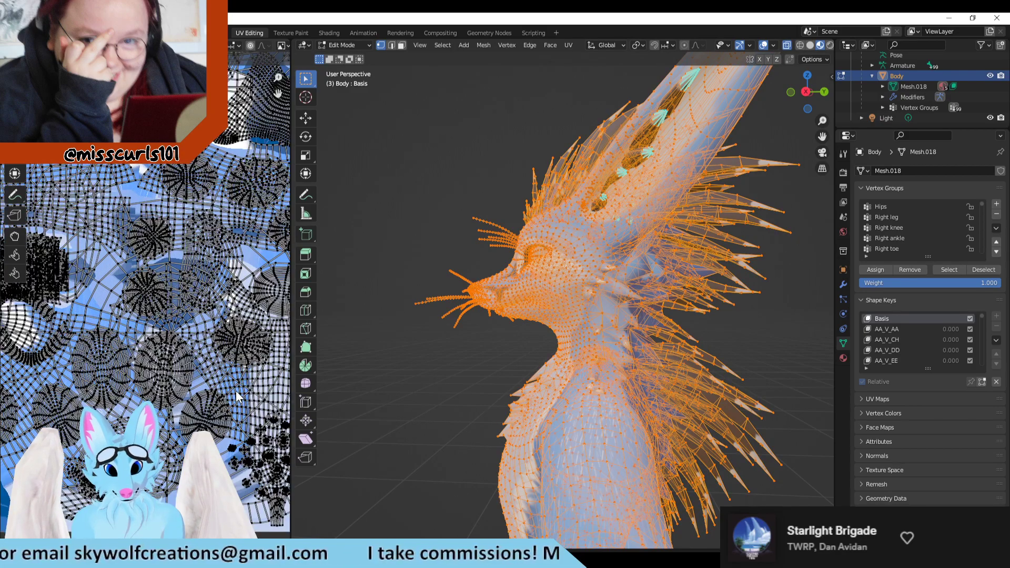
pyautogui.hotkey('alt', 'a')
# Box-select the head and neck and compare their UV islands with the full body layout, leaving nothing selected.
pyautogui.moveTo(789, 198); pyautogui.dragTo(350, 431)
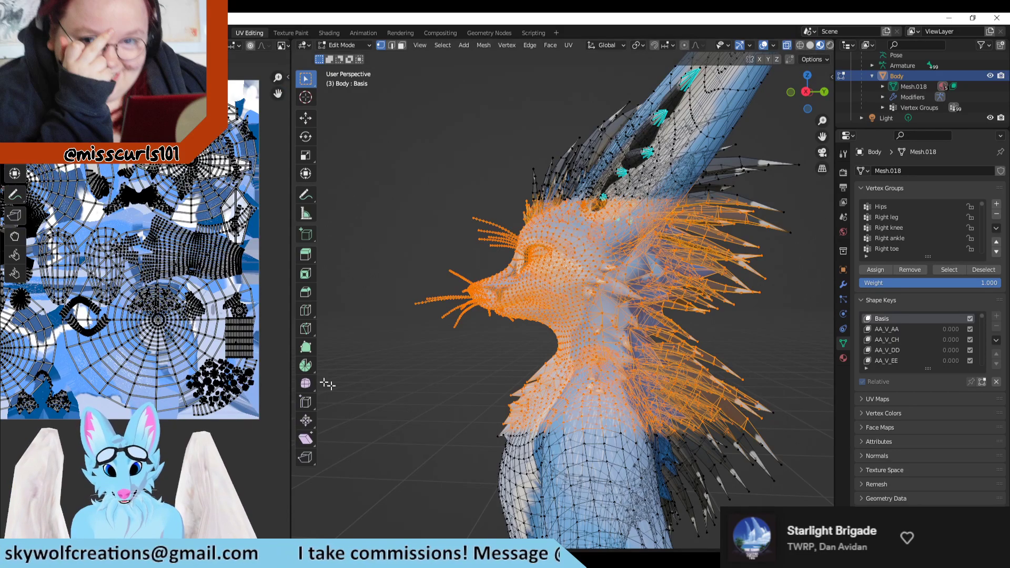
pyautogui.hotkey('alt', 'a')
pyautogui.press('a')
pyautogui.scroll(2, 260, 418)
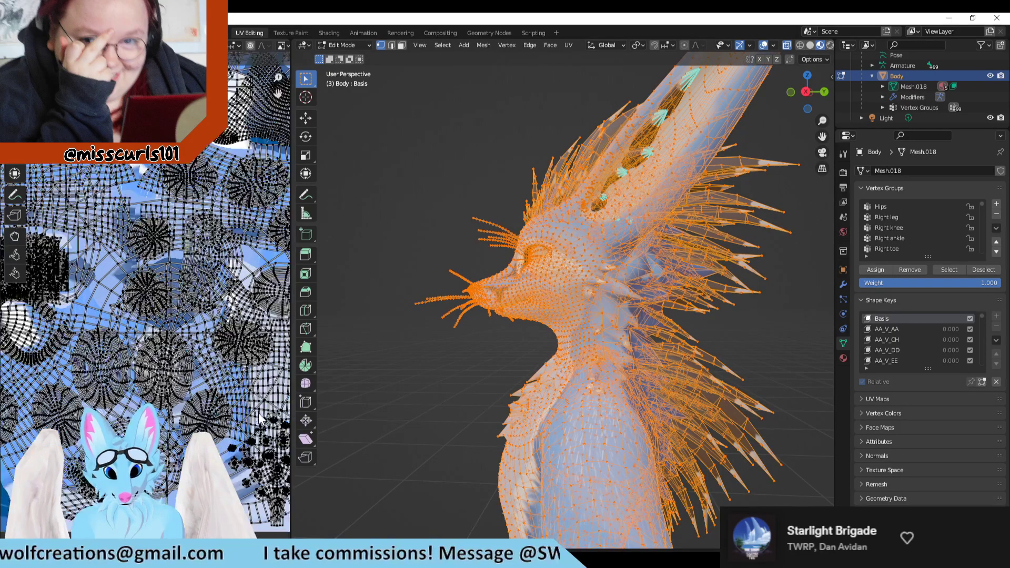
pyautogui.scroll(-2, 114, 372)
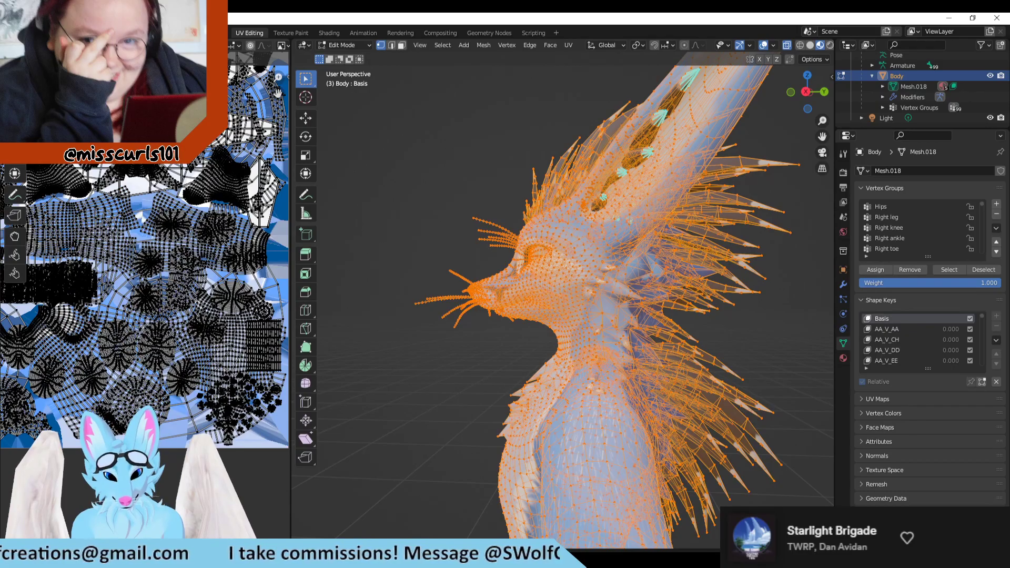
pyautogui.hotkey('alt', 'a')
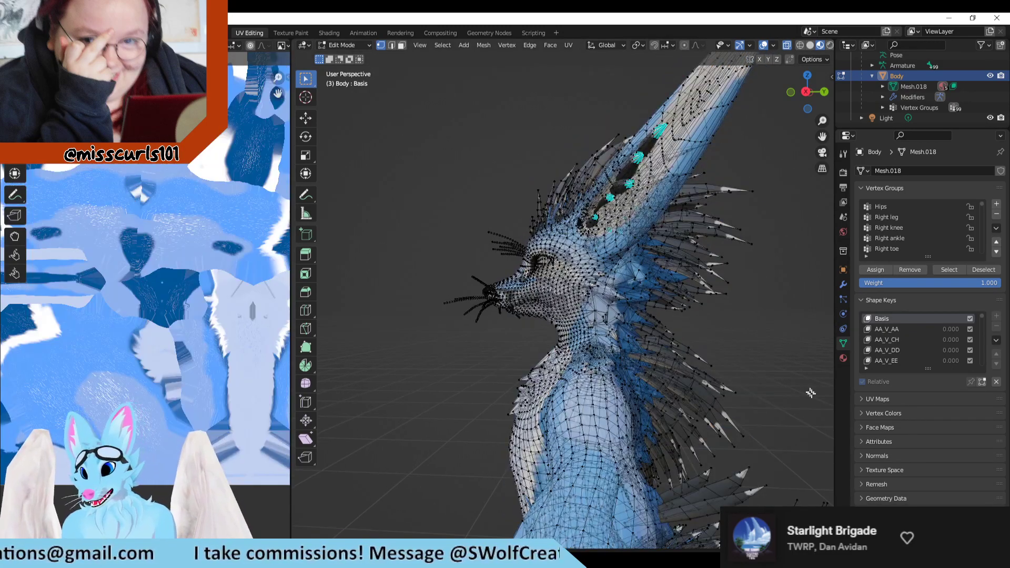
# Box-select the tail and lower back spikes from the side to check which UV islands they use.
pyautogui.moveTo(802, 419); pyautogui.dragTo(751, 316, button='middle')
pyautogui.moveTo(593, 285); pyautogui.dragTo(684, 390, button='middle')
pyautogui.moveTo(694, 313); pyautogui.dragTo(653, 105, button='middle')
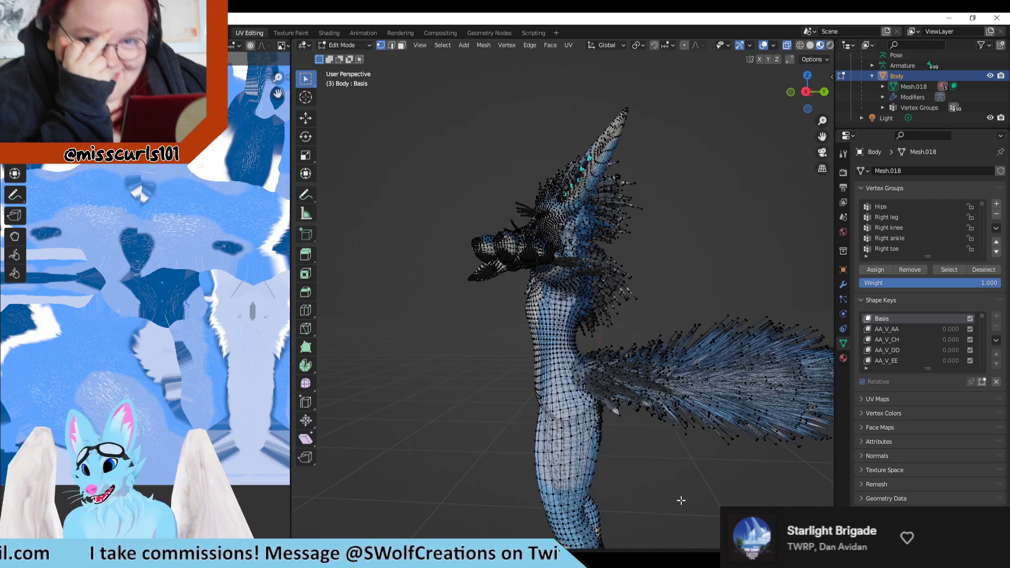
pyautogui.moveTo(679, 498); pyautogui.dragTo(596, 274, button='middle')
pyautogui.scroll(-4, 604, 316)
pyautogui.scroll(4, 658, 487)
pyautogui.moveTo(617, 332); pyautogui.dragTo(665, 477, button='middle')
pyautogui.moveTo(647, 443); pyautogui.dragTo(630, 333, button='middle')
pyautogui.moveTo(779, 192); pyautogui.dragTo(526, 293)
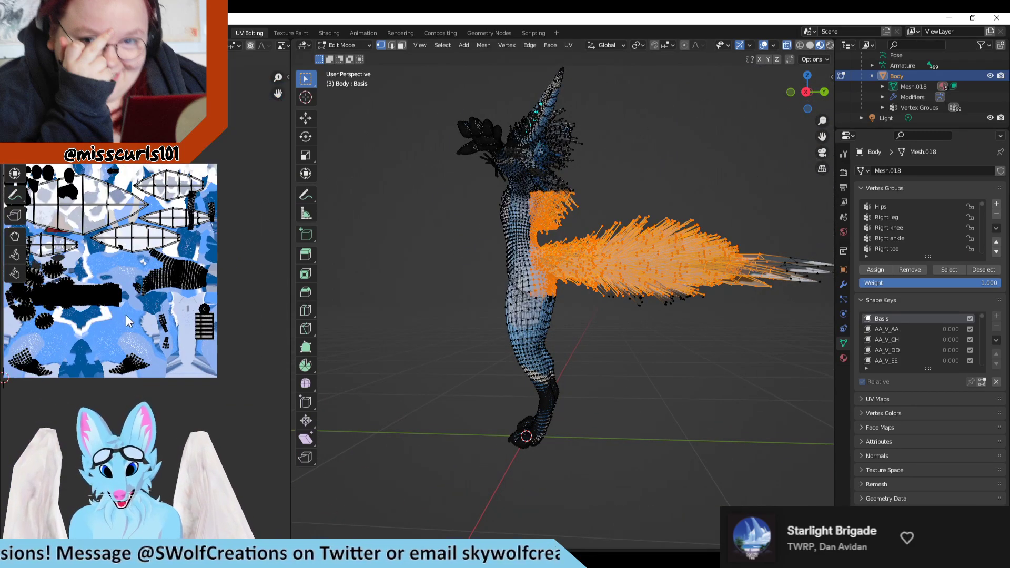
# Switch to Clip Studio Paint and make a rectangular selection around the dense black tail UV island in the Chest document.
pyautogui.scroll(1, 547, 263)
pyautogui.hotkey('alt', 'Tab')
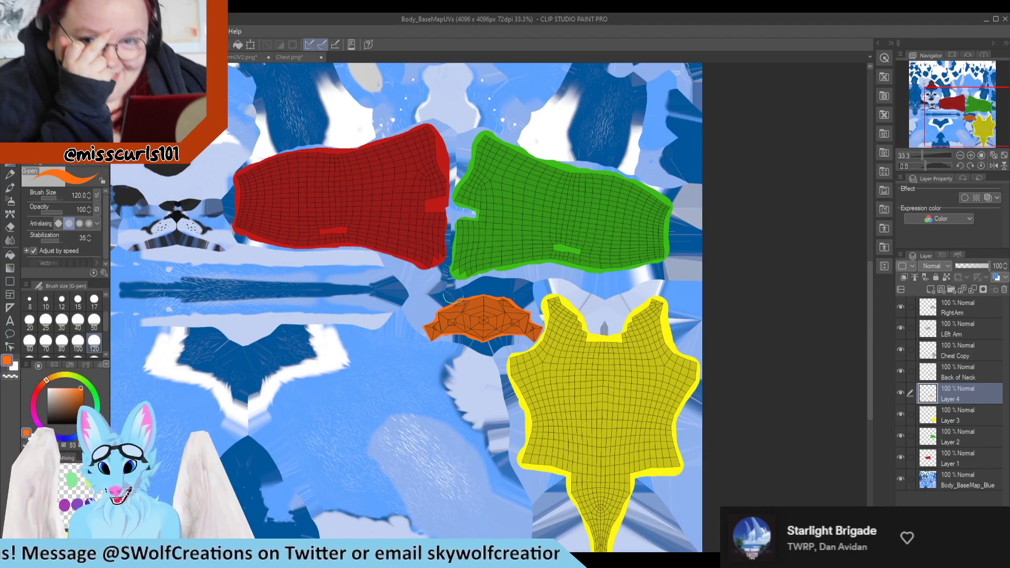
pyautogui.scroll(-5, 449, 324)
pyautogui.scroll(3, 388, 298)
pyautogui.scroll(2, 446, 289)
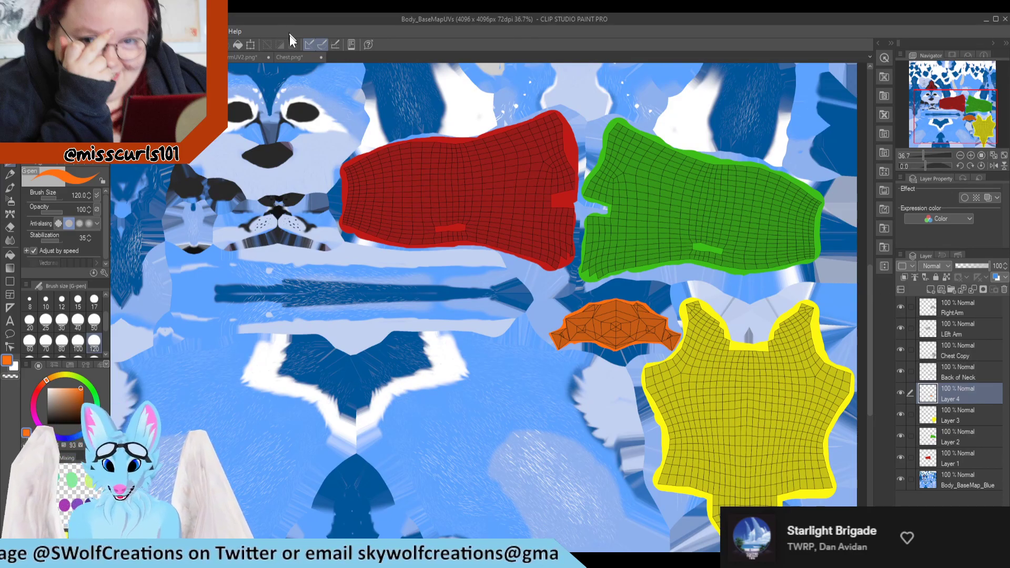
pyautogui.click(285, 57)
pyautogui.scroll(-4, 480, 375)
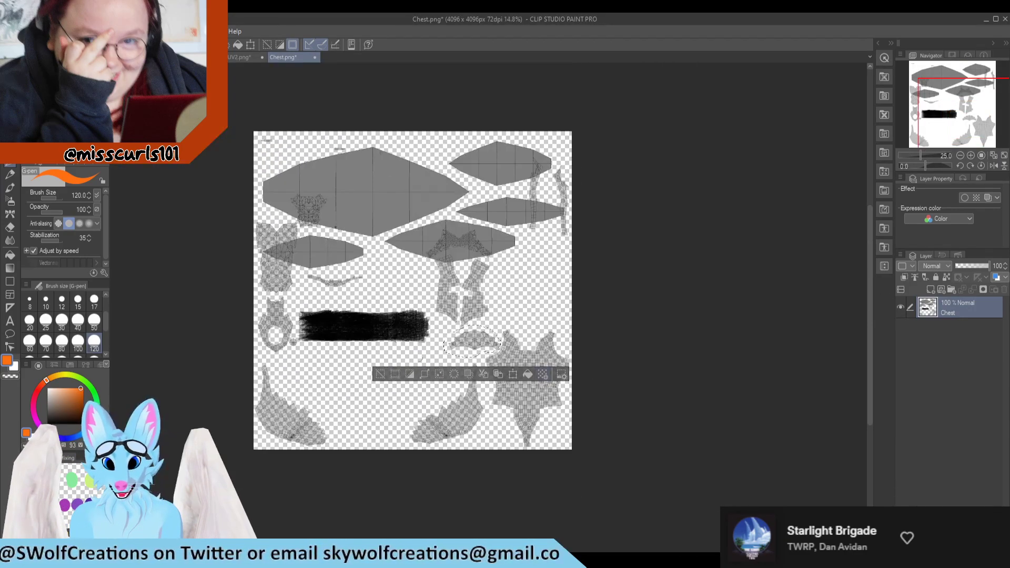
pyautogui.scroll(5, 480, 375)
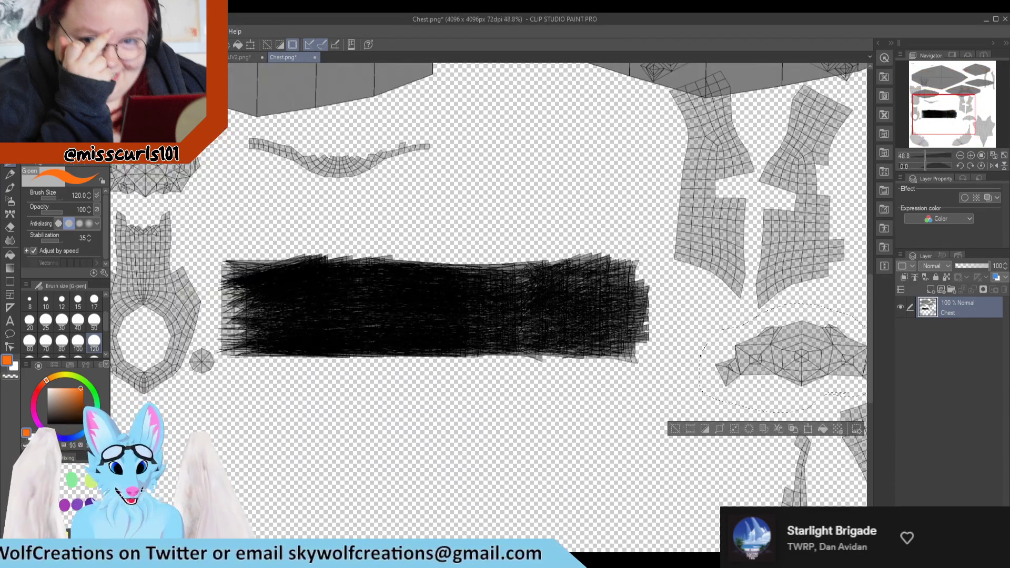
pyautogui.press('m')
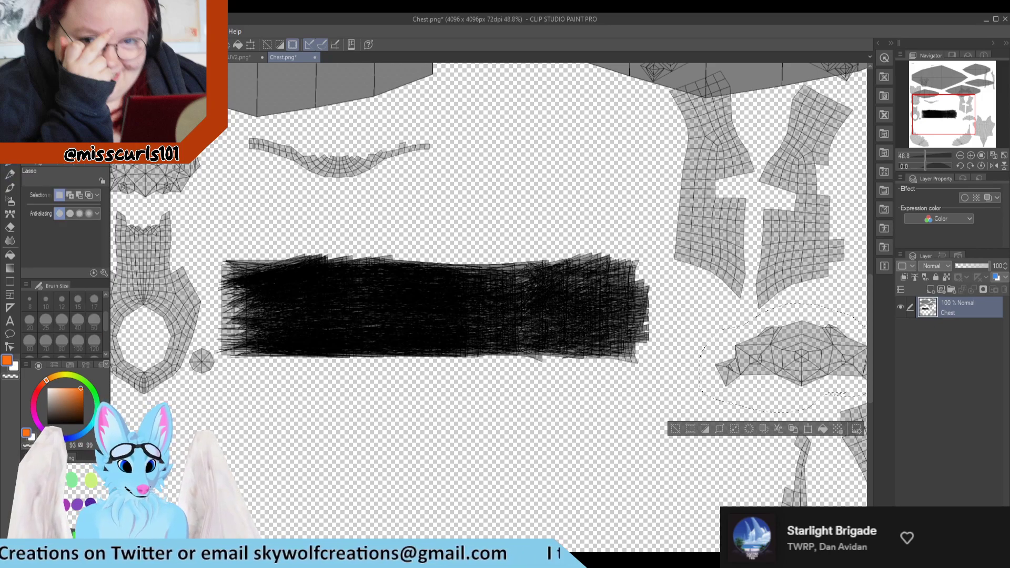
pyautogui.press('m')
pyautogui.moveTo(209, 246)
pyautogui.mouseDown()
pyautogui.moveTo(281, 330)
pyautogui.moveTo(437, 369)
pyautogui.moveTo(629, 371)
pyautogui.moveTo(659, 384)
pyautogui.mouseUp()
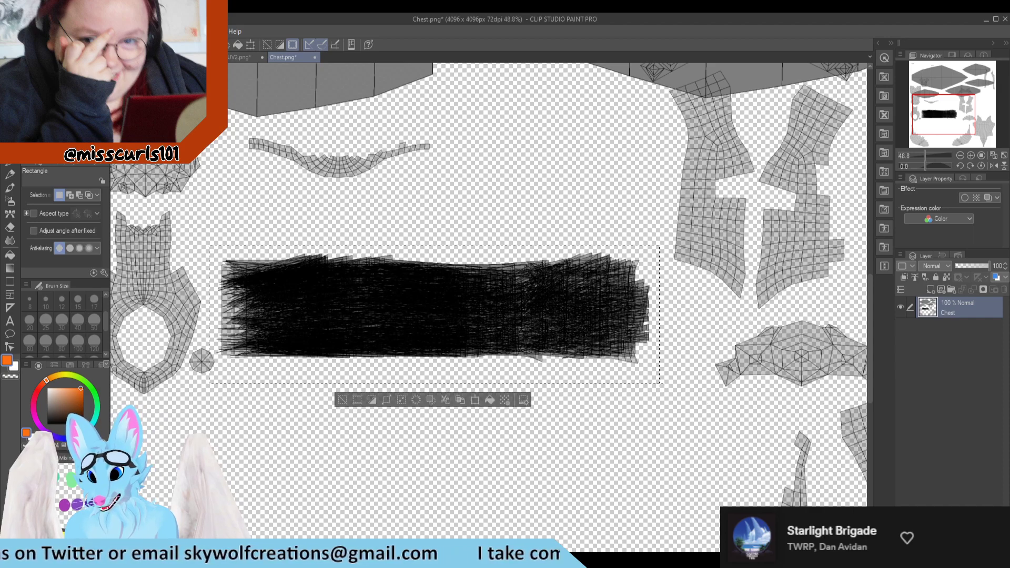
# Paste the copied tail wireframe into Body_BaseMapUVs and rename the pasted layer Tail.
pyautogui.hotkey('ctrl', 'Tab')
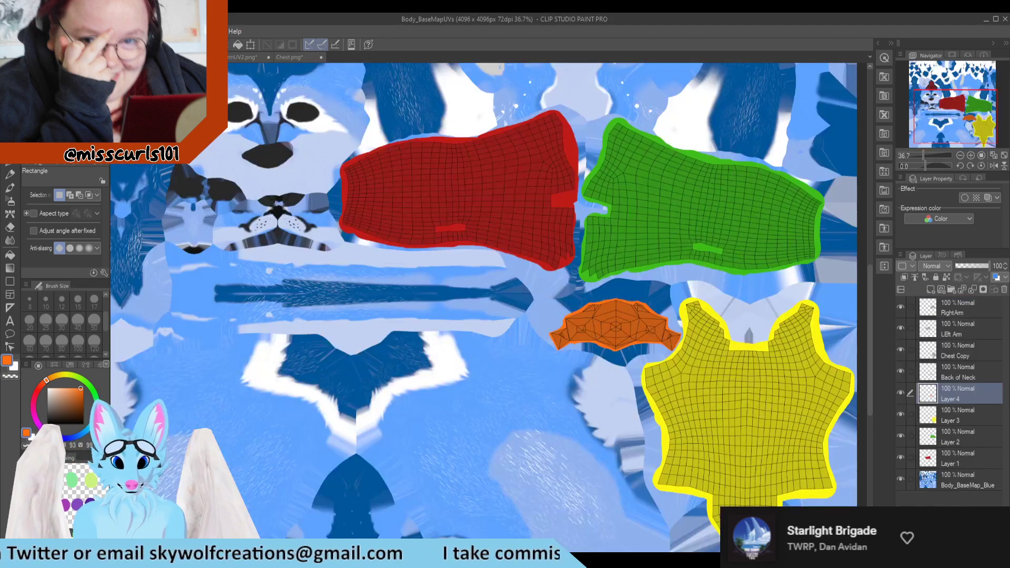
pyautogui.hotkey('ctrl', 'v')
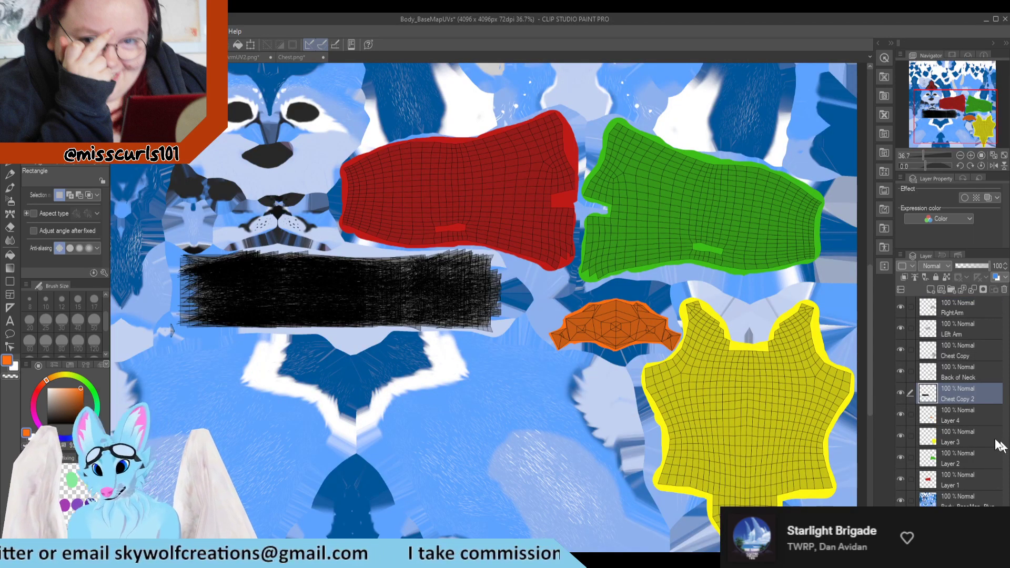
pyautogui.click(961, 398)
pyautogui.write('Ta')
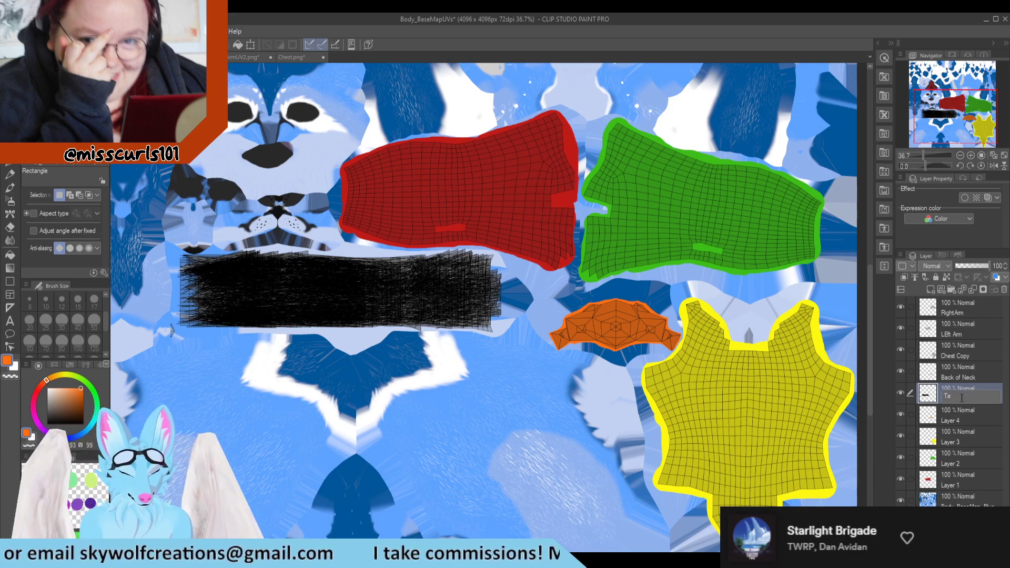
pyautogui.write('il')
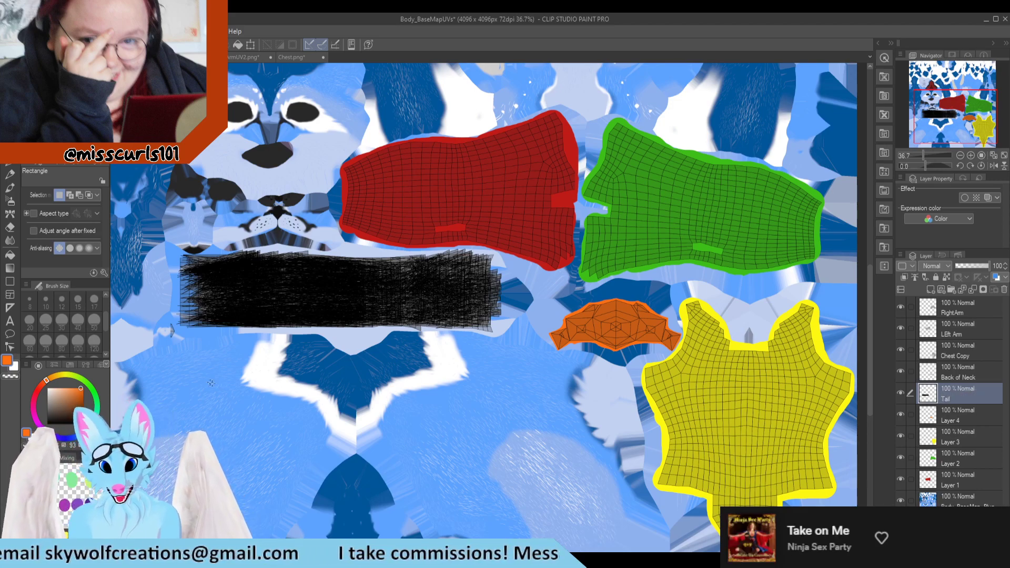
pyautogui.write('e')
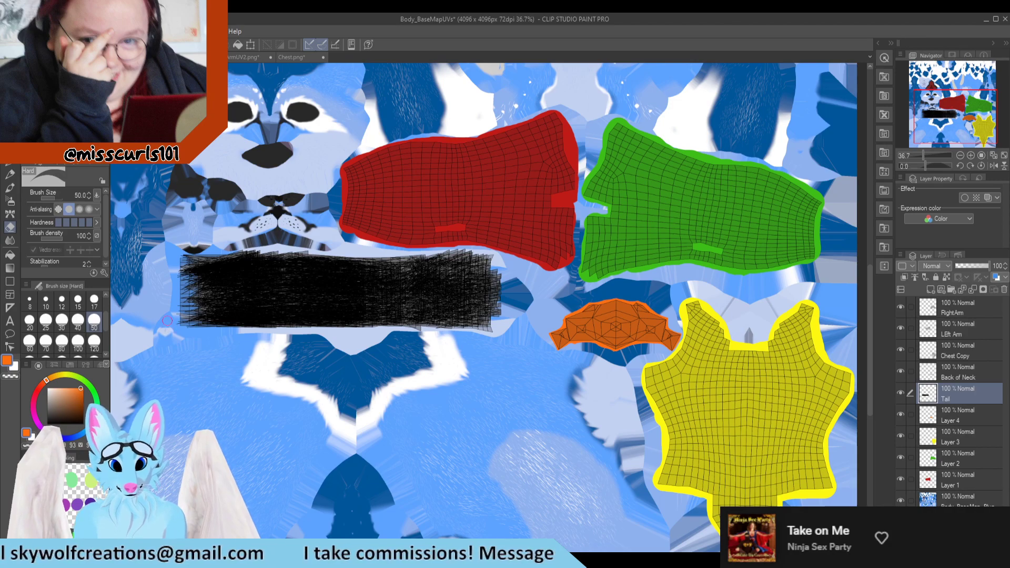
pyautogui.write('m')
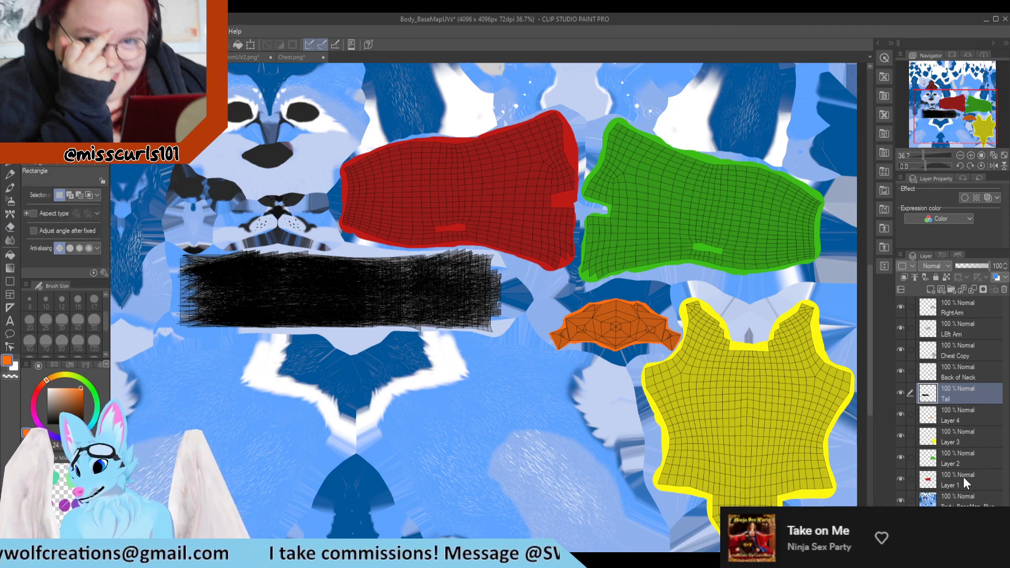
# Add a new raster layer above Layer 1, name it Tail, and move it directly below Layer 1.
pyautogui.click(966, 483)
pyautogui.click(938, 289)
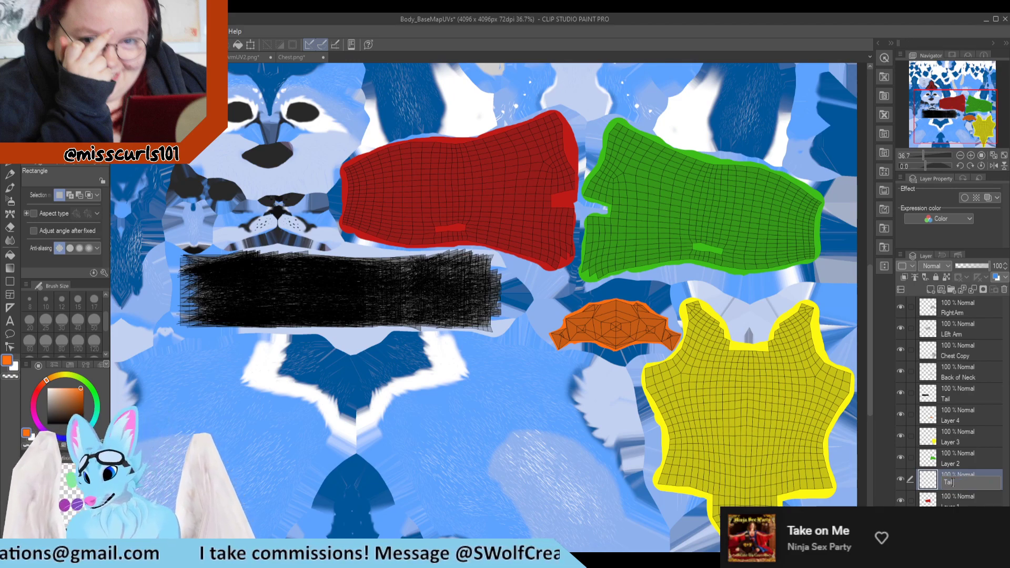
pyautogui.moveTo(953, 482); pyautogui.dragTo(932, 505)
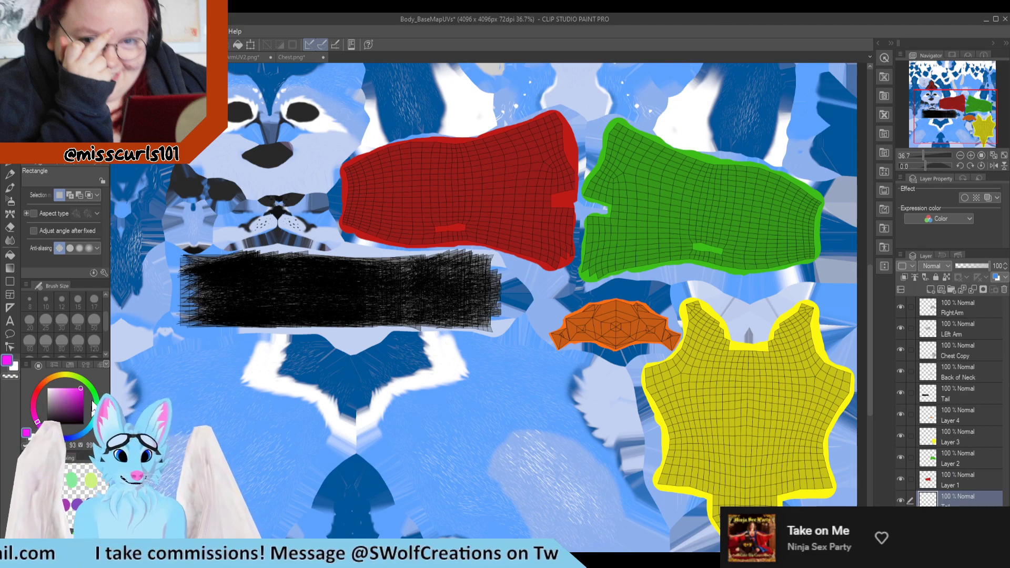
# Outline the tail island in magenta with the size 120 G-pen, and fill it solid with its wireframe temporarily hidden.
pyautogui.press('p')
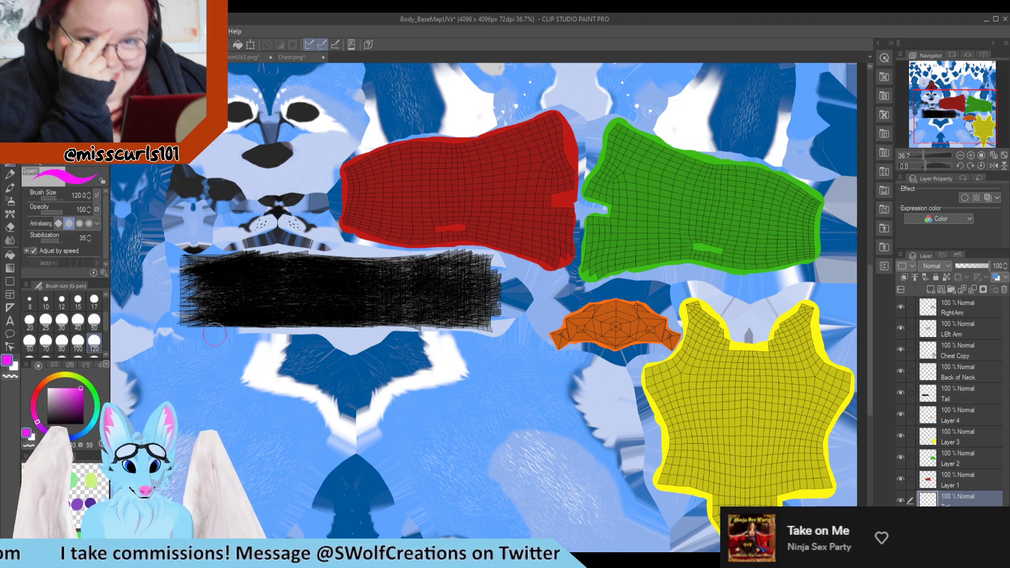
pyautogui.click(181, 262)
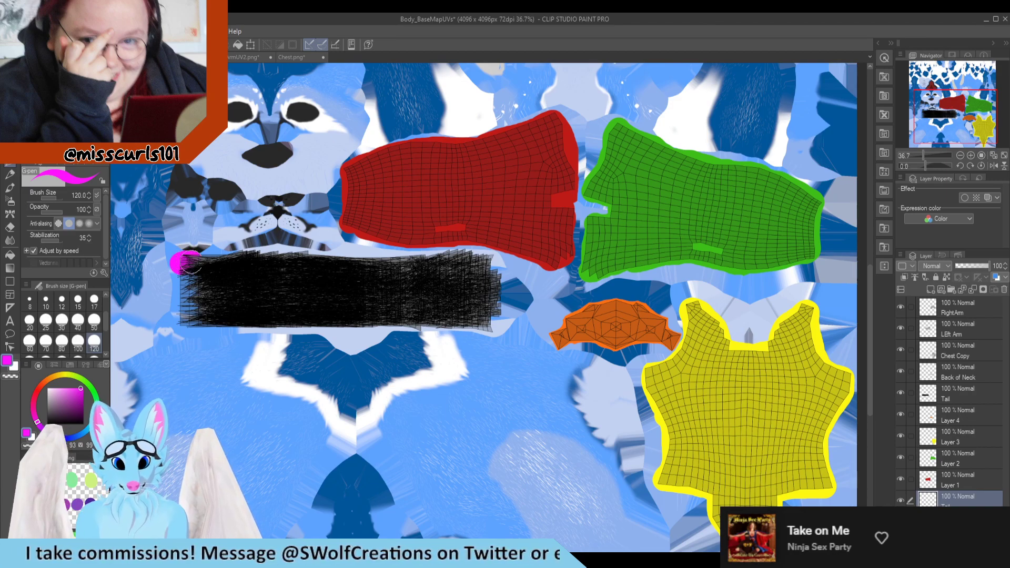
pyautogui.moveTo(232, 259)
pyautogui.mouseDown()
pyautogui.moveTo(488, 263)
pyautogui.moveTo(494, 324)
pyautogui.moveTo(184, 323)
pyautogui.moveTo(185, 275)
pyautogui.mouseUp()
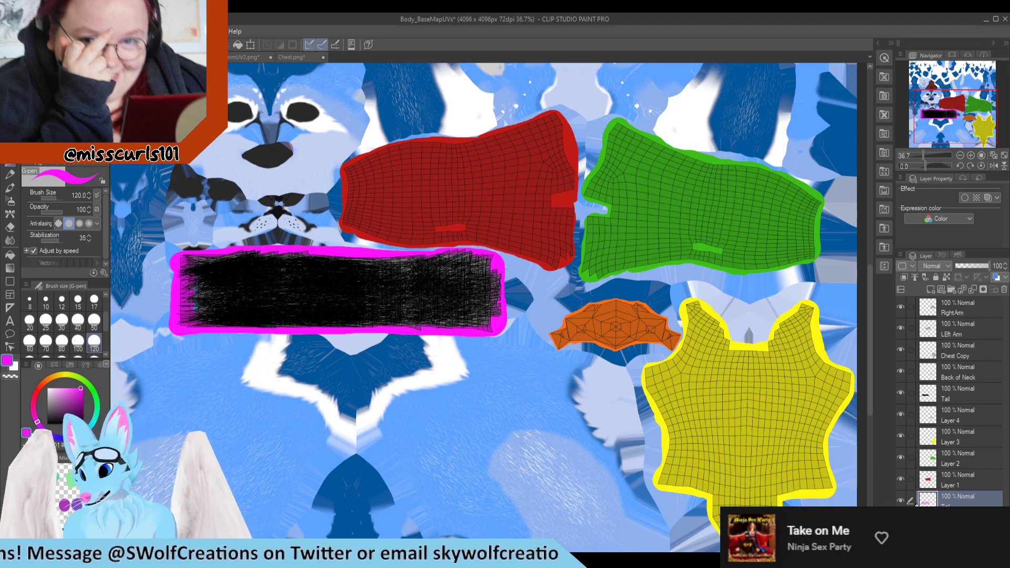
pyautogui.click(900, 394)
pyautogui.moveTo(198, 273)
pyautogui.mouseDown()
pyautogui.moveTo(475, 276)
pyautogui.moveTo(477, 309)
pyautogui.moveTo(215, 310)
pyautogui.moveTo(189, 287)
pyautogui.moveTo(466, 294)
pyautogui.moveTo(363, 301)
pyautogui.mouseUp()
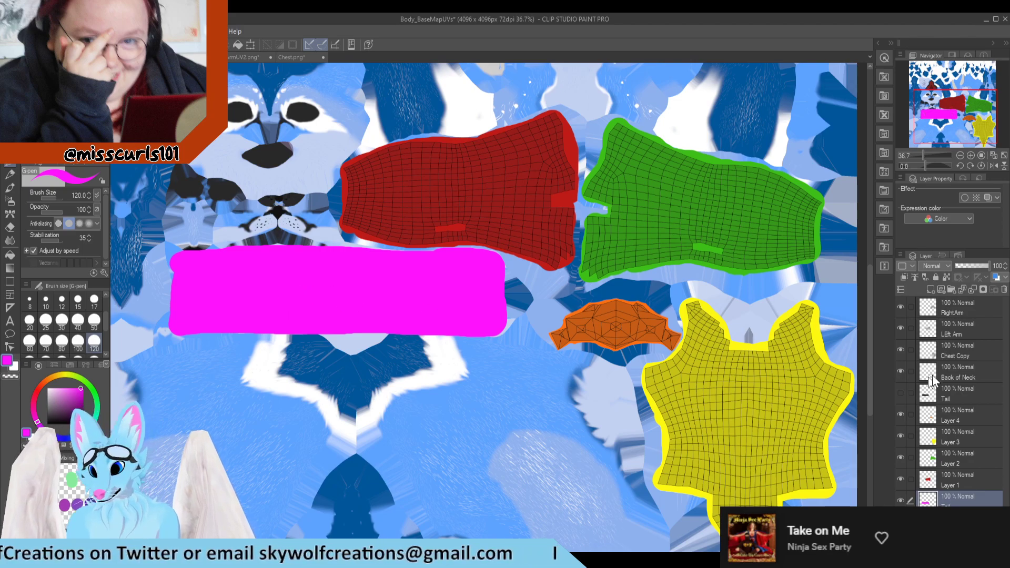
pyautogui.click(902, 395)
# Trim the excess magenta along the lower edge of the tail island with the size 50 hard eraser.
pyautogui.scroll(4, 205, 345)
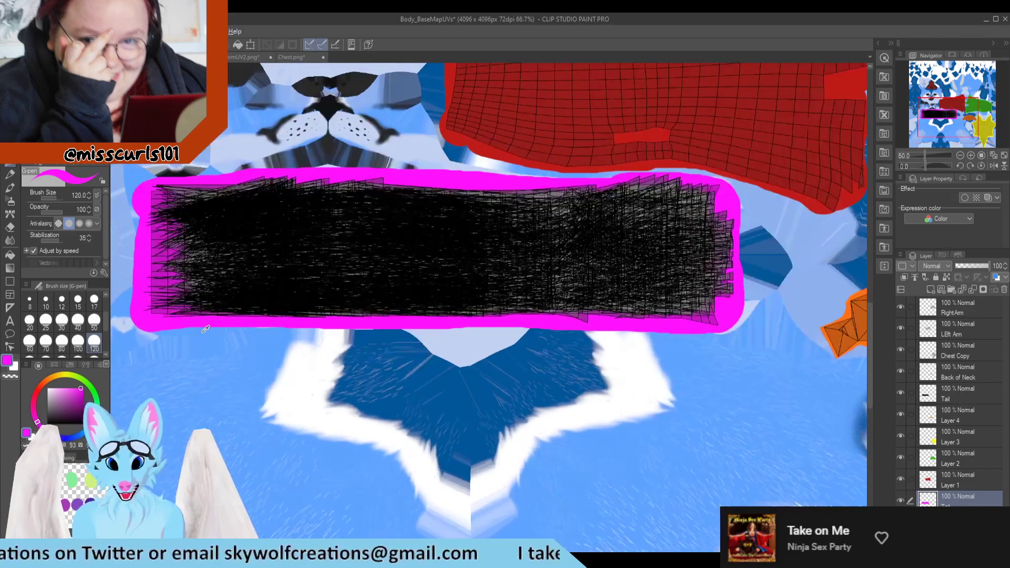
pyautogui.hotkey('alt', 'e')
pyautogui.click(273, 362)
pyautogui.press('e')
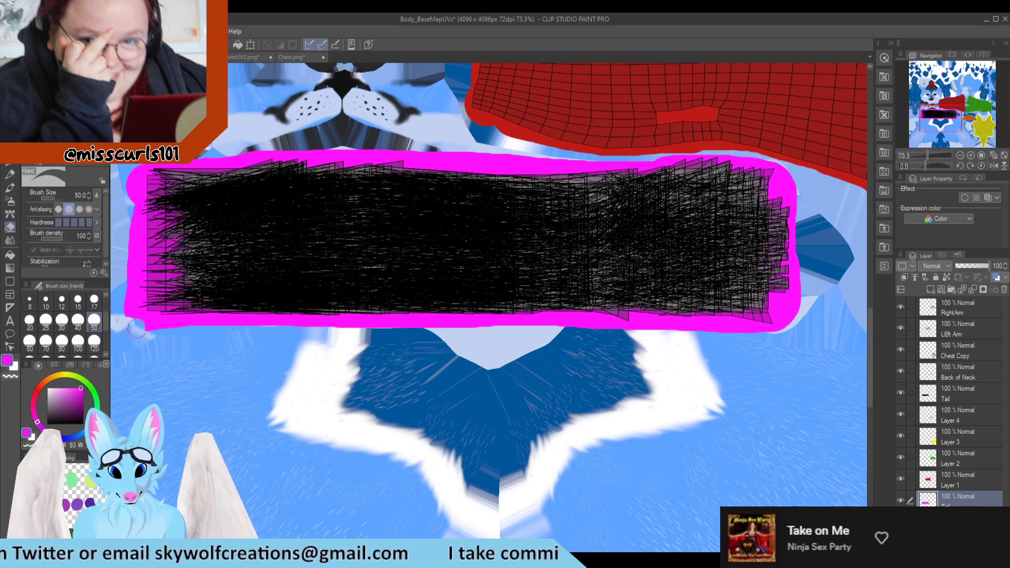
pyautogui.moveTo(133, 328); pyautogui.dragTo(223, 328)
pyautogui.moveTo(303, 329); pyautogui.dragTo(609, 327)
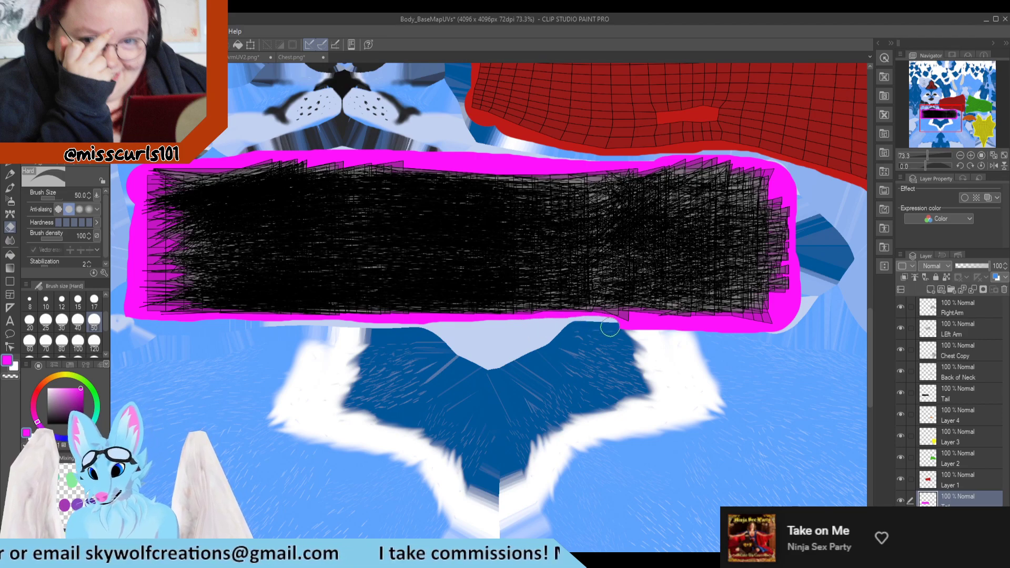
# Set the G-pen size to 50 and erase the surplus magenta at the tail island's lower right corner and right end.
pyautogui.press('p')
pyautogui.scroll(2, 632, 332)
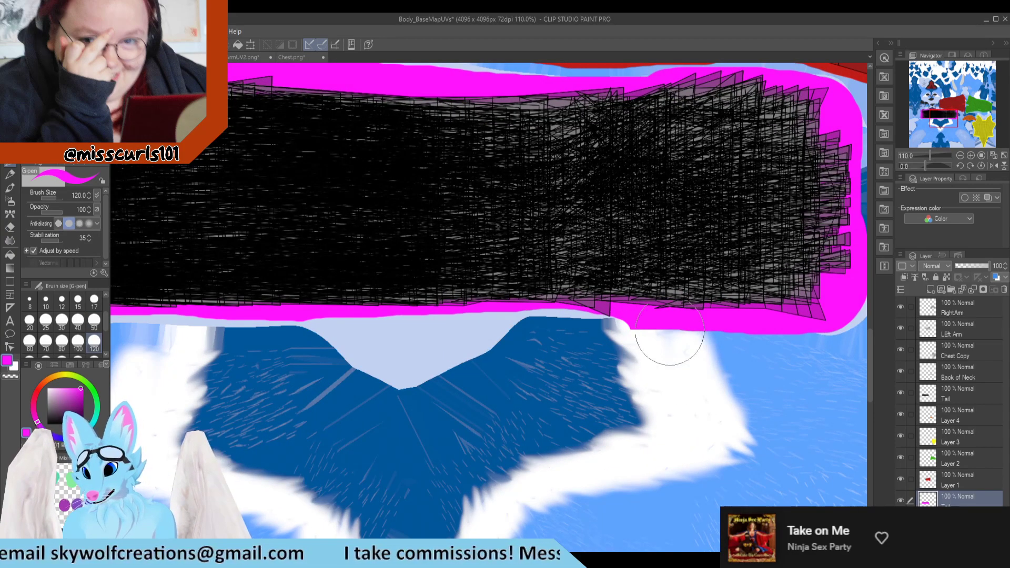
pyautogui.click(94, 319)
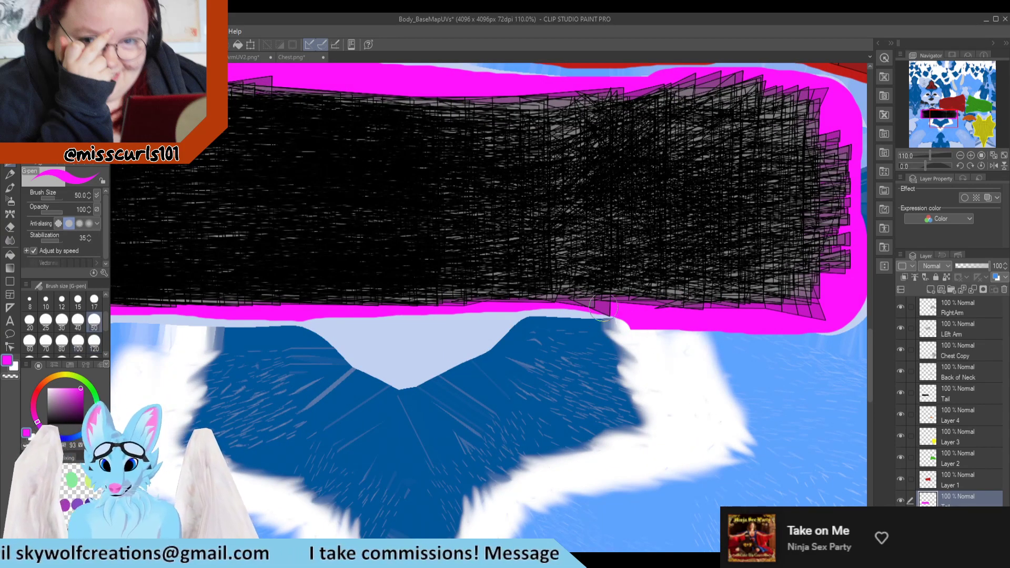
pyautogui.hscroll(1, 538, 367)
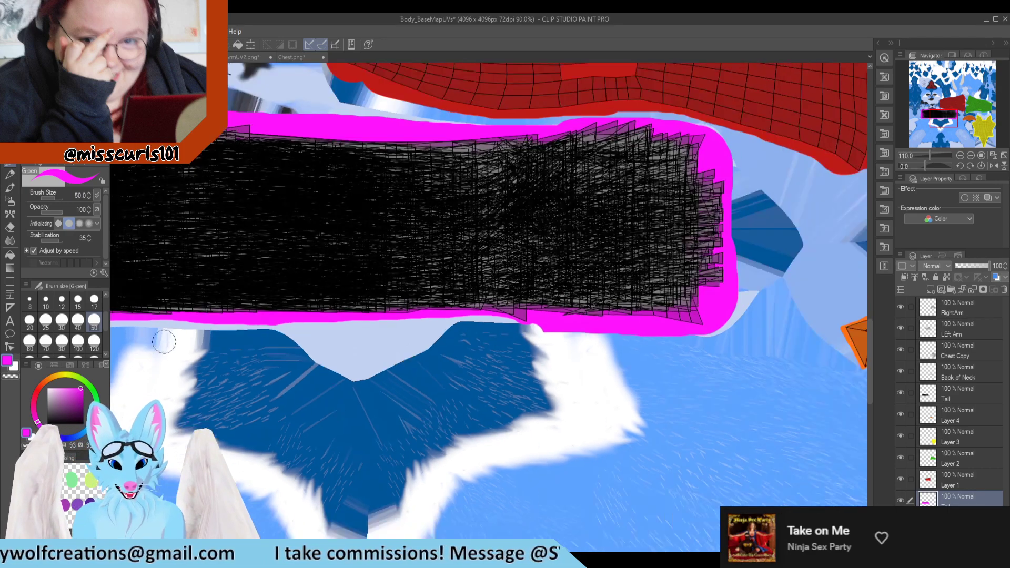
pyautogui.hscroll(1, 538, 366)
pyautogui.press('e')
pyautogui.click(521, 326)
pyautogui.moveTo(521, 326)
pyautogui.mouseDown()
pyautogui.moveTo(705, 338)
pyautogui.moveTo(734, 318)
pyautogui.moveTo(733, 288)
pyautogui.moveTo(756, 316)
pyautogui.moveTo(762, 209)
pyautogui.mouseUp()
pyautogui.scroll(-2, 762, 188)
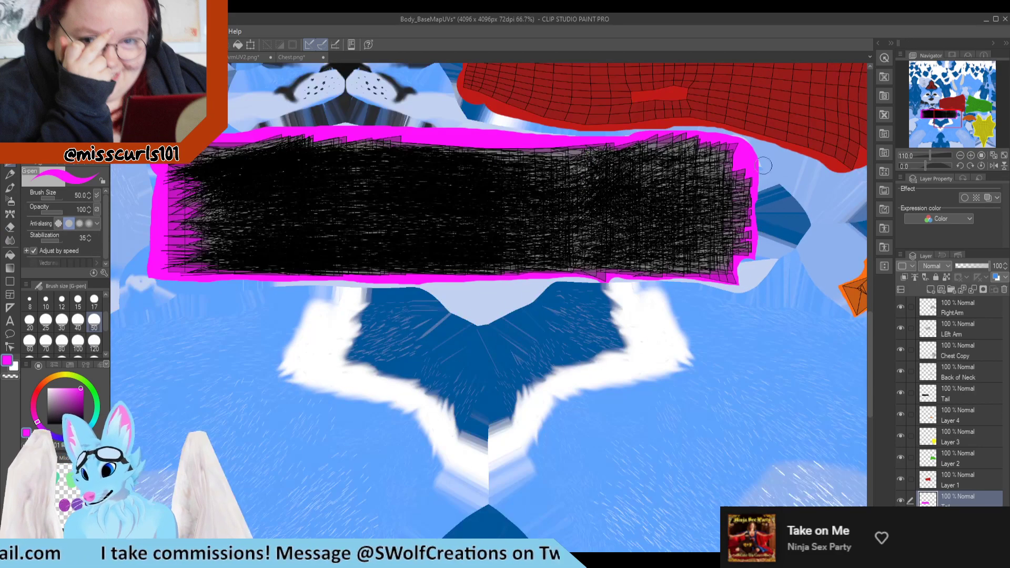
# Refine the magenta border around the tail island's right end and upper right edge with the hard eraser at size 17.
pyautogui.scroll(4, 752, 194)
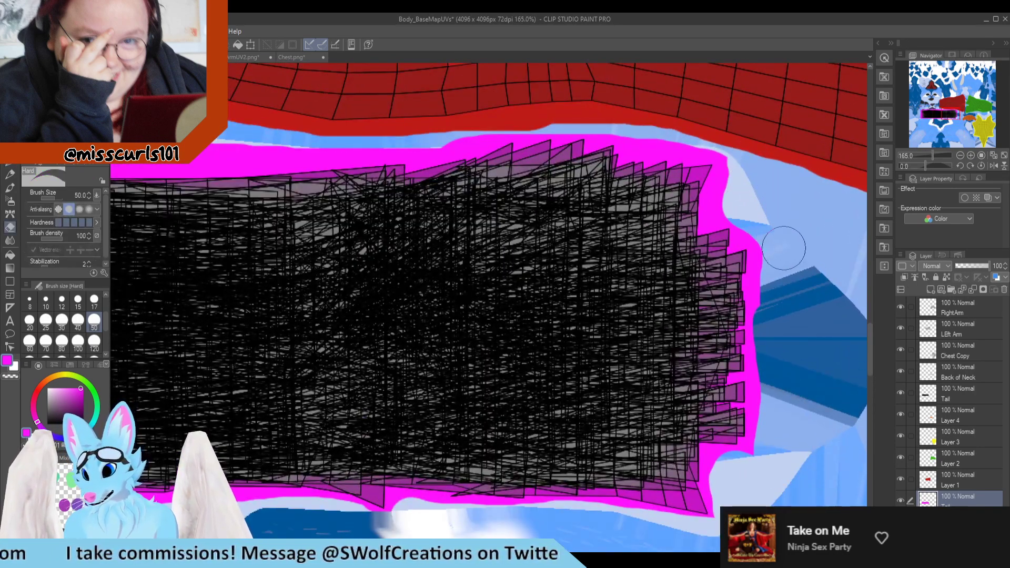
pyautogui.click(95, 300)
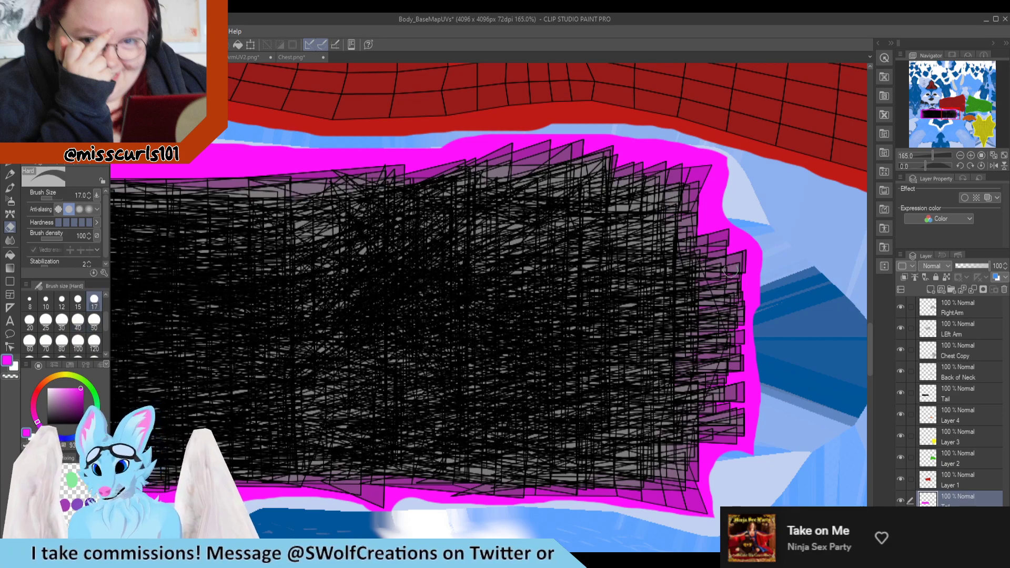
pyautogui.moveTo(756, 268)
pyautogui.mouseDown()
pyautogui.moveTo(753, 243)
pyautogui.moveTo(710, 218)
pyautogui.moveTo(724, 195)
pyautogui.moveTo(718, 211)
pyautogui.mouseUp()
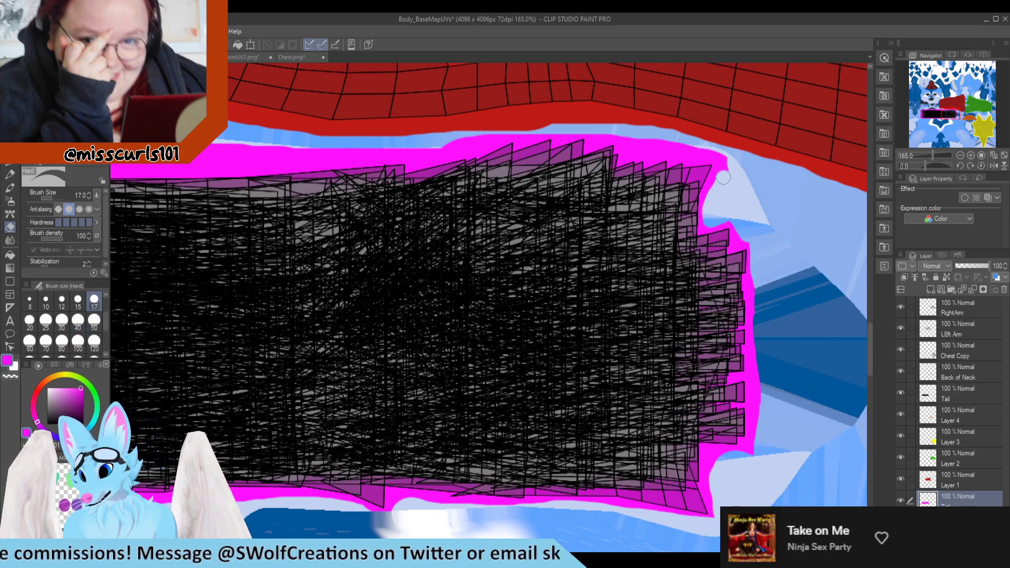
pyautogui.moveTo(730, 154); pyautogui.dragTo(602, 137)
pyautogui.moveTo(500, 134)
pyautogui.mouseDown()
pyautogui.moveTo(421, 152)
pyautogui.moveTo(273, 148)
pyautogui.mouseUp()
# Trim the magenta overhang at the tail island's upper left corner and left end with the hard eraser at size 50.
pyautogui.press('p')
pyautogui.scroll(-8, 601, 220)
pyautogui.press('e')
pyautogui.scroll(5, 153, 249)
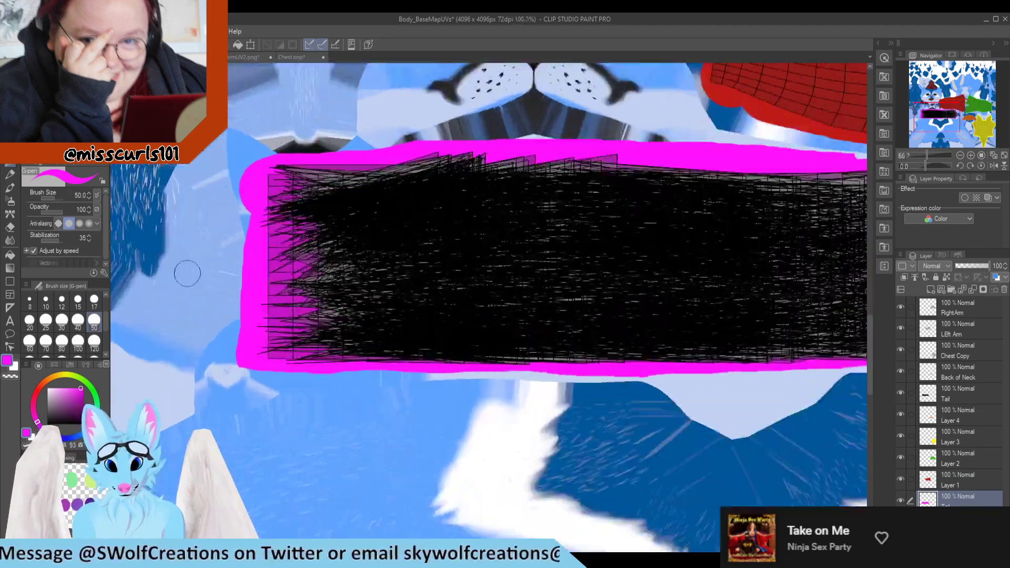
pyautogui.click(94, 320)
pyautogui.moveTo(248, 152)
pyautogui.mouseDown()
pyautogui.moveTo(255, 205)
pyautogui.moveTo(266, 152)
pyautogui.mouseUp()
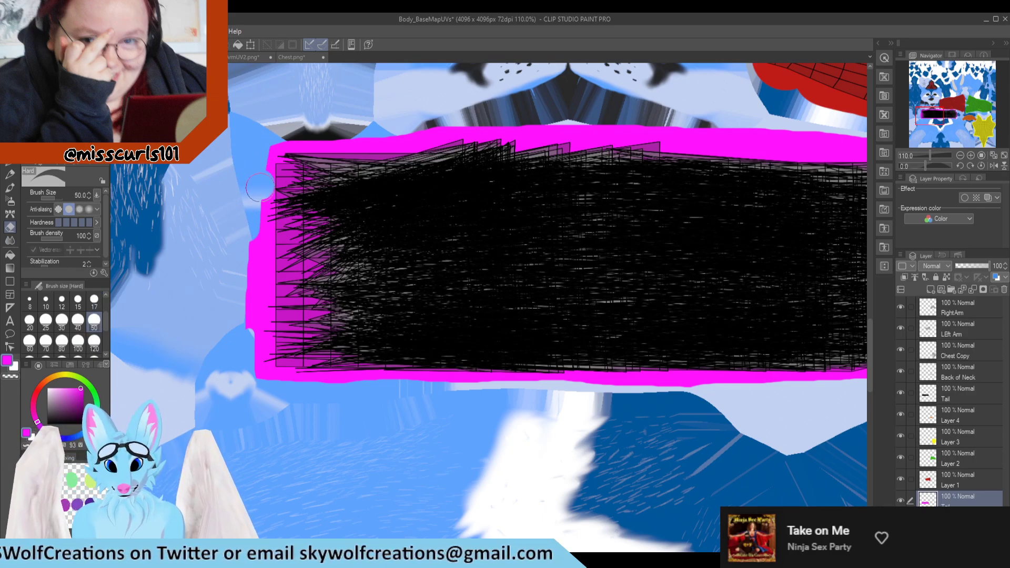
pyautogui.press('p')
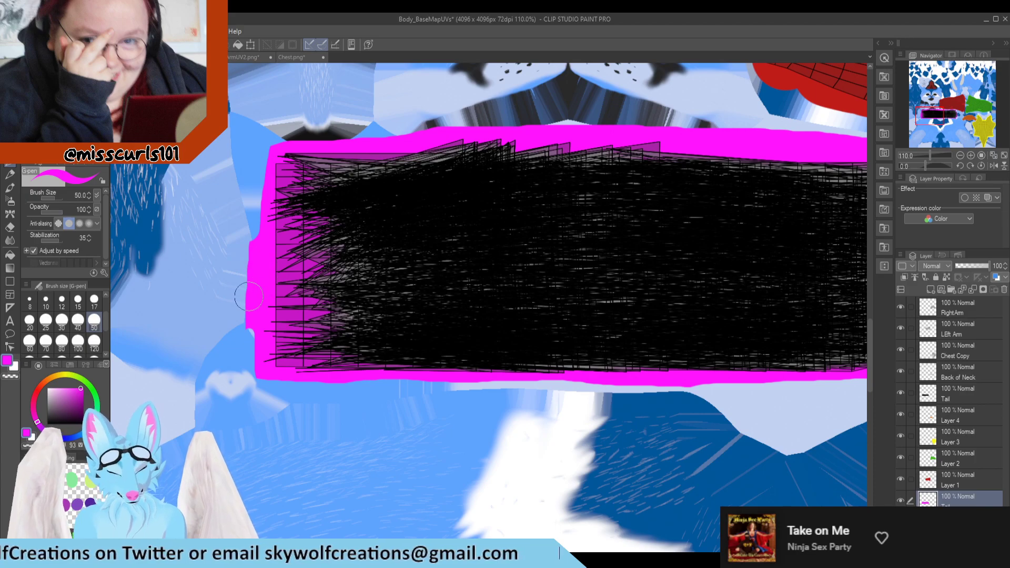
pyautogui.press('e')
pyautogui.moveTo(260, 210); pyautogui.dragTo(247, 343)
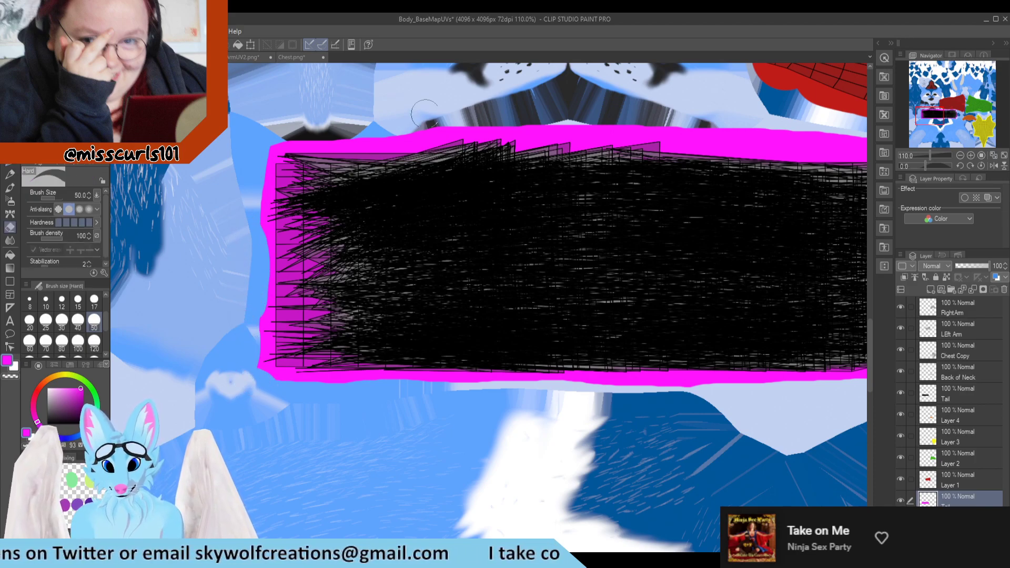
# Erase the excess magenta along the tail island's upper edge, reducing the hard eraser to size 17 for the finer parts.
pyautogui.moveTo(441, 125)
pyautogui.mouseDown()
pyautogui.moveTo(277, 132)
pyautogui.moveTo(334, 133)
pyautogui.mouseUp()
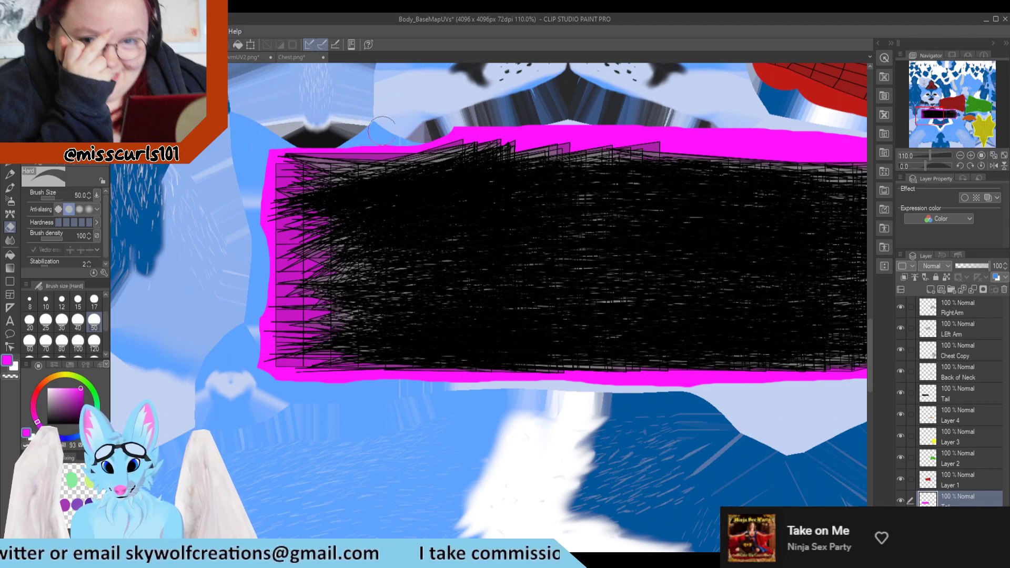
pyautogui.scroll(-4, 334, 133)
pyautogui.scroll(3, 694, 117)
pyautogui.moveTo(737, 148)
pyautogui.mouseDown()
pyautogui.moveTo(560, 149)
pyautogui.moveTo(338, 126)
pyautogui.mouseUp()
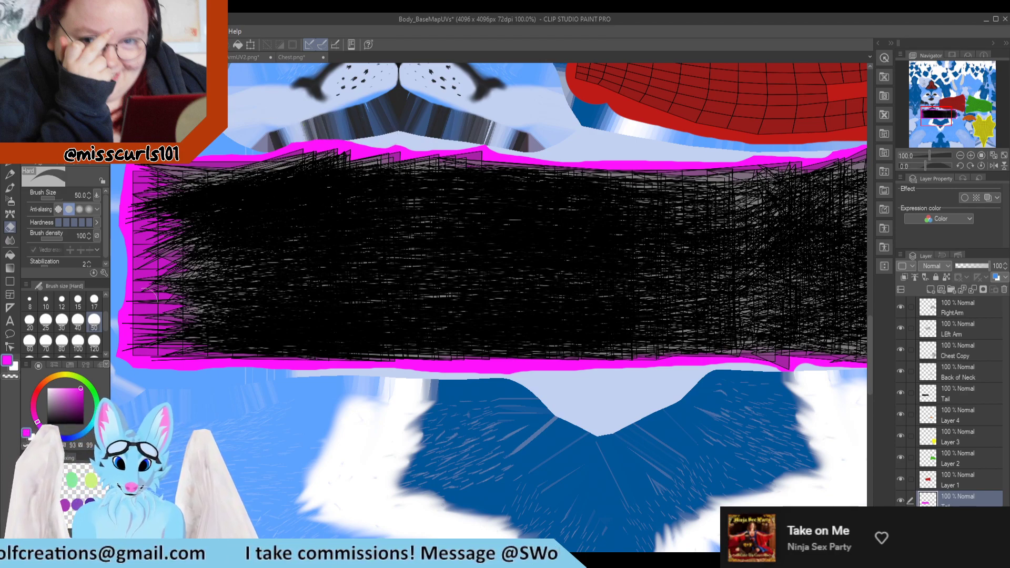
pyautogui.click(94, 300)
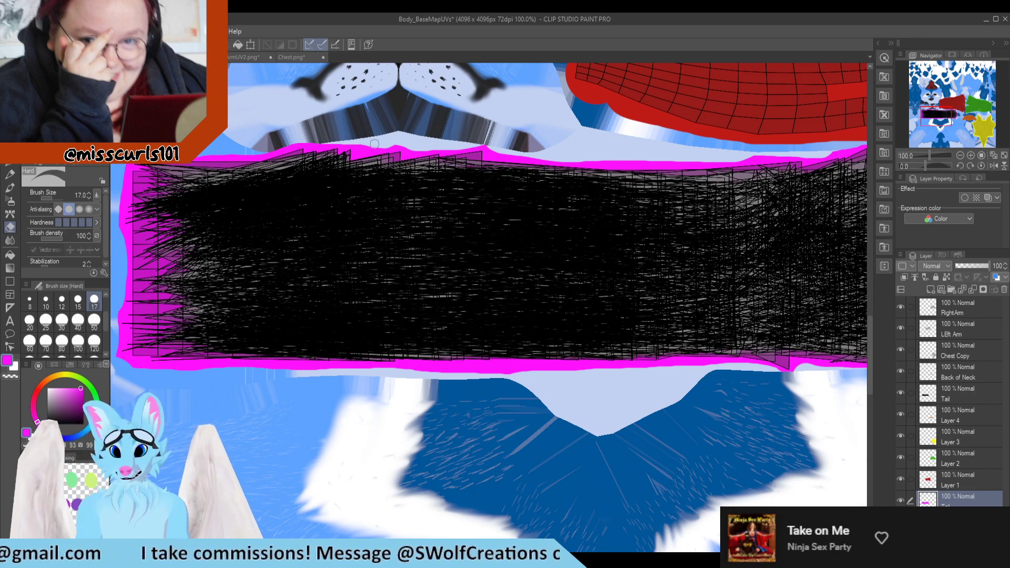
pyautogui.scroll(2, 374, 143)
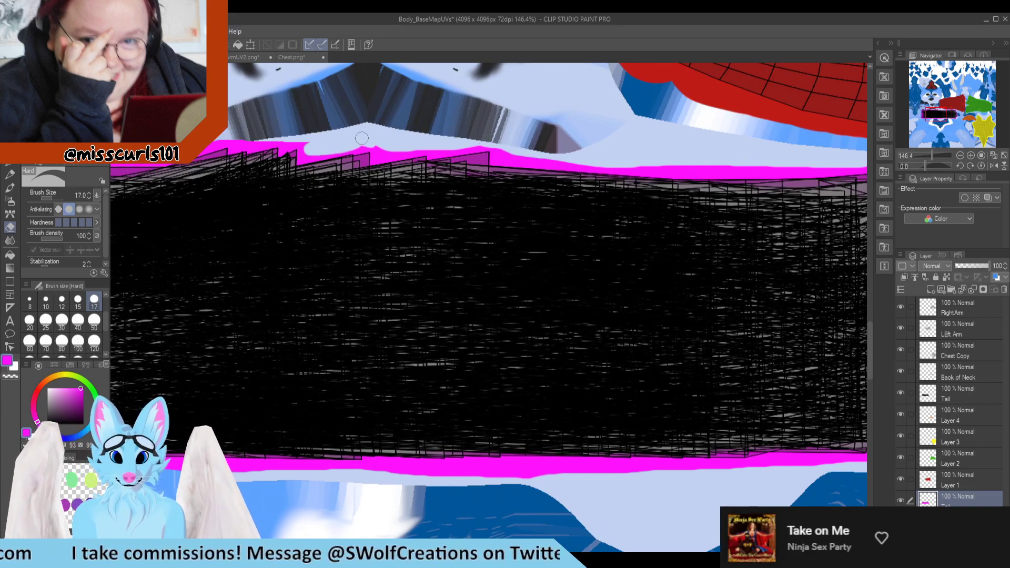
pyautogui.press('p')
pyautogui.scroll(-4, 408, 250)
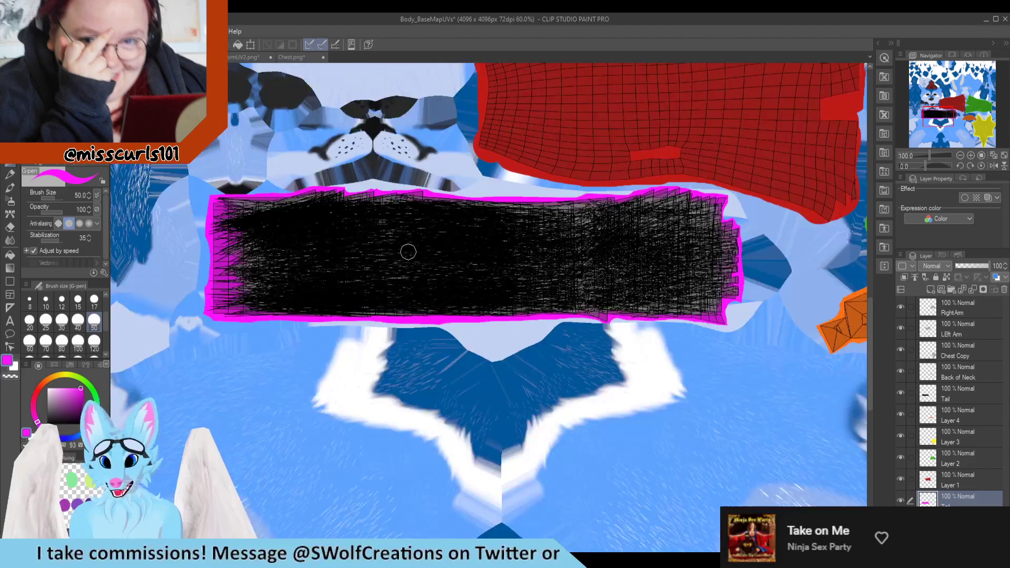
pyautogui.scroll(4, 527, 367)
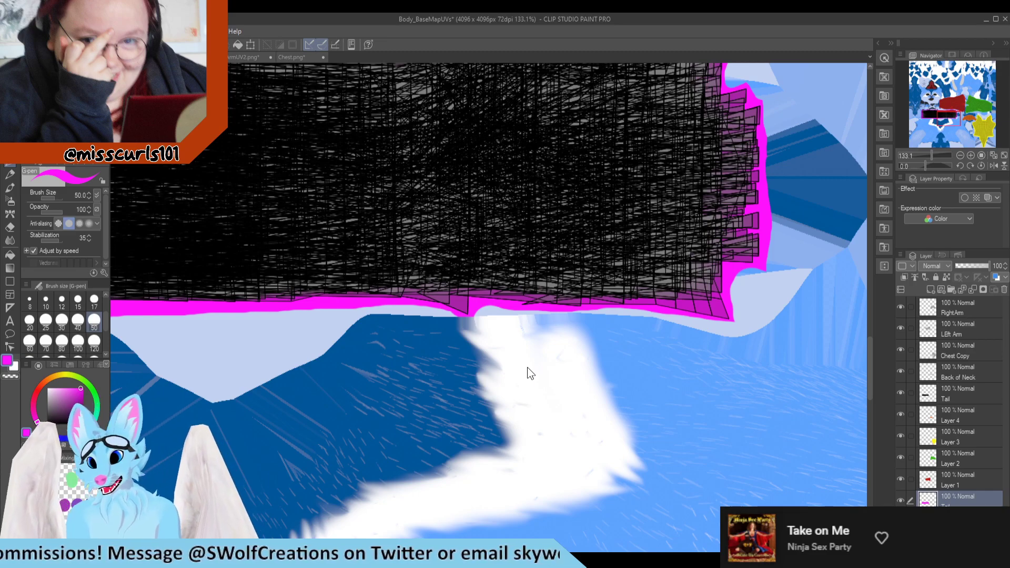
# Switch to Blender, turn the avatar to face the view and clear the current mesh selection.
pyautogui.hotkey('alt', 'Tab')
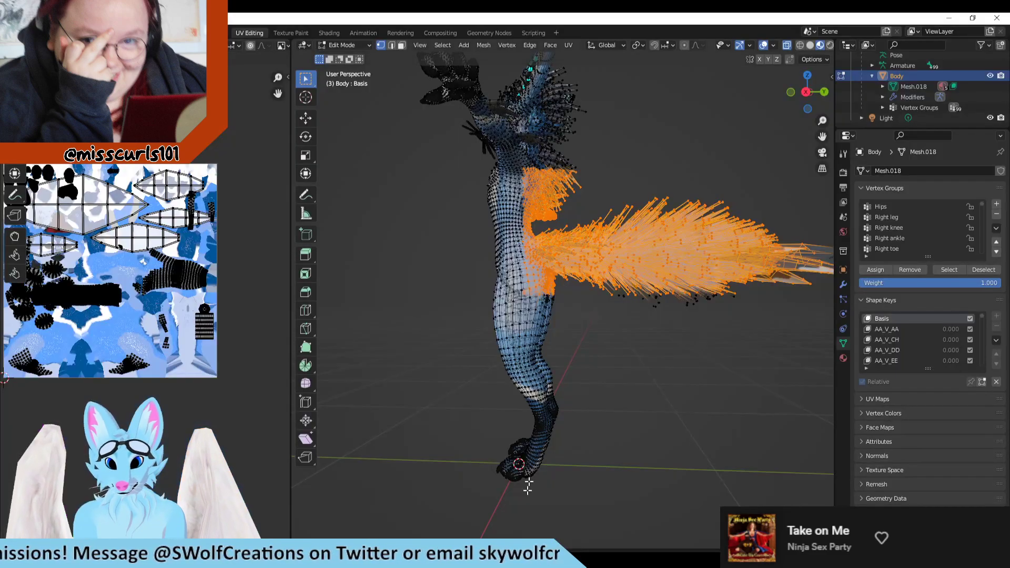
pyautogui.scroll(3, 492, 312)
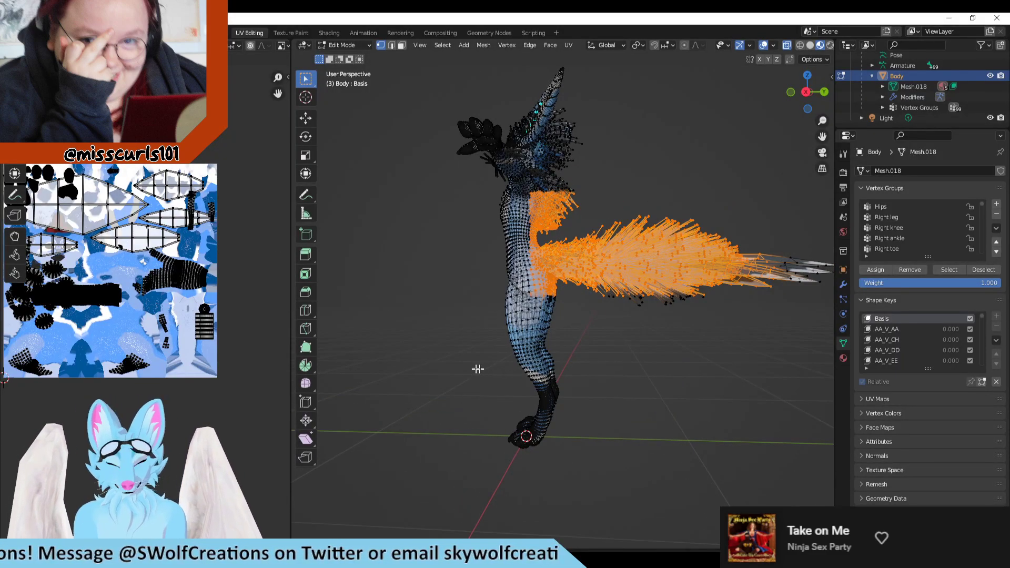
pyautogui.moveTo(474, 373); pyautogui.dragTo(657, 400, button='middle')
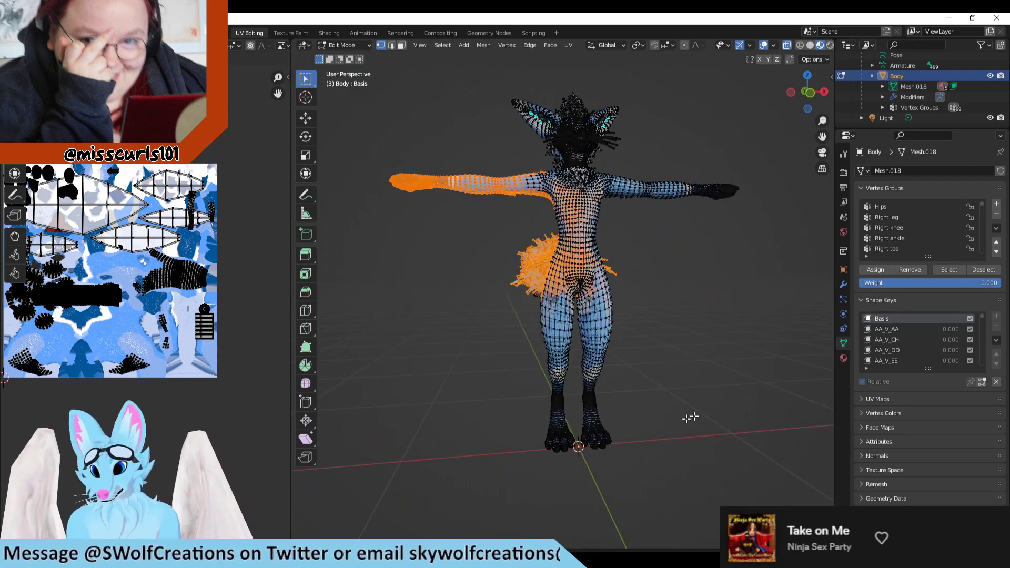
pyautogui.click(688, 516)
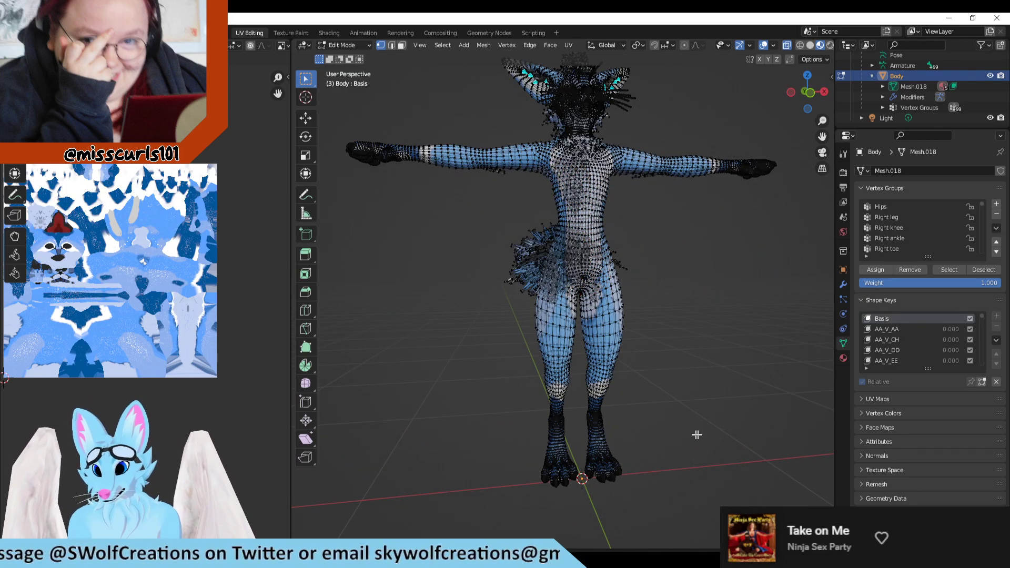
# Box-select the avatar's lower body from the waist down, including both legs, the feet and the tail, and check its UV islands.
pyautogui.moveTo(698, 435); pyautogui.dragTo(676, 435, button='middle')
pyautogui.moveTo(695, 509); pyautogui.dragTo(578, 232)
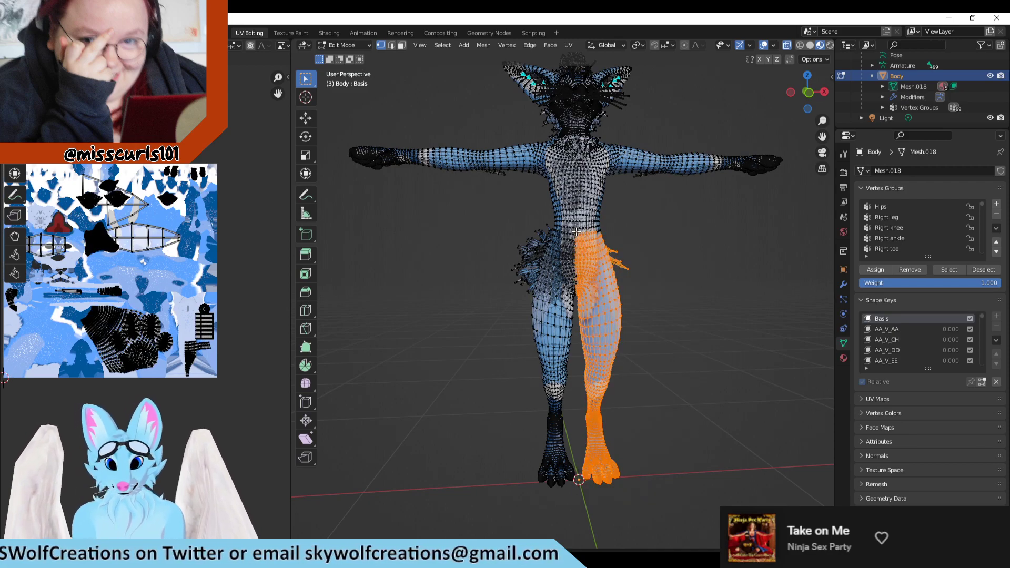
pyautogui.moveTo(671, 547); pyautogui.dragTo(471, 207)
pyautogui.scroll(3, 113, 288)
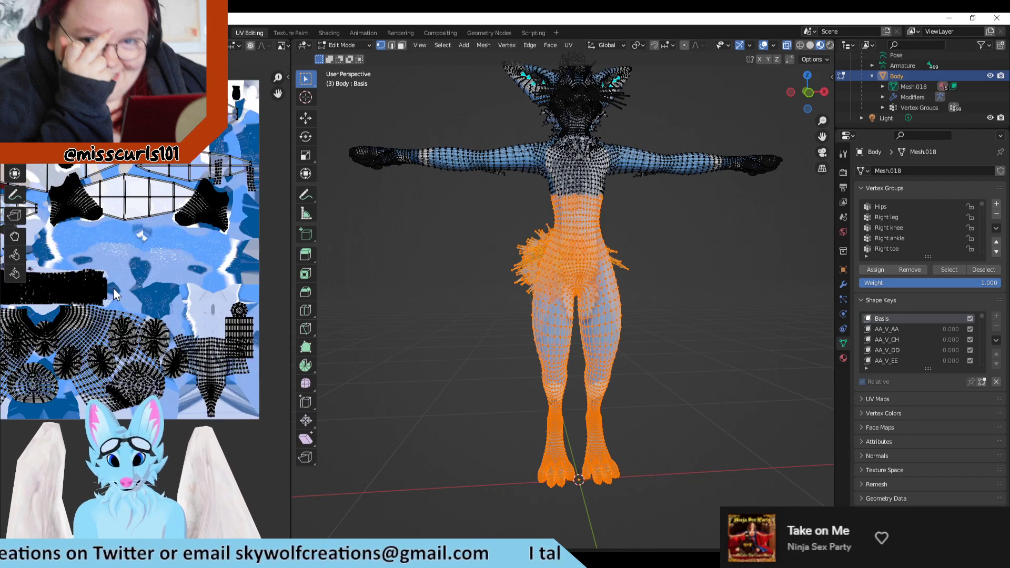
pyautogui.scroll(-1, 150, 267)
pyautogui.scroll(2, 194, 253)
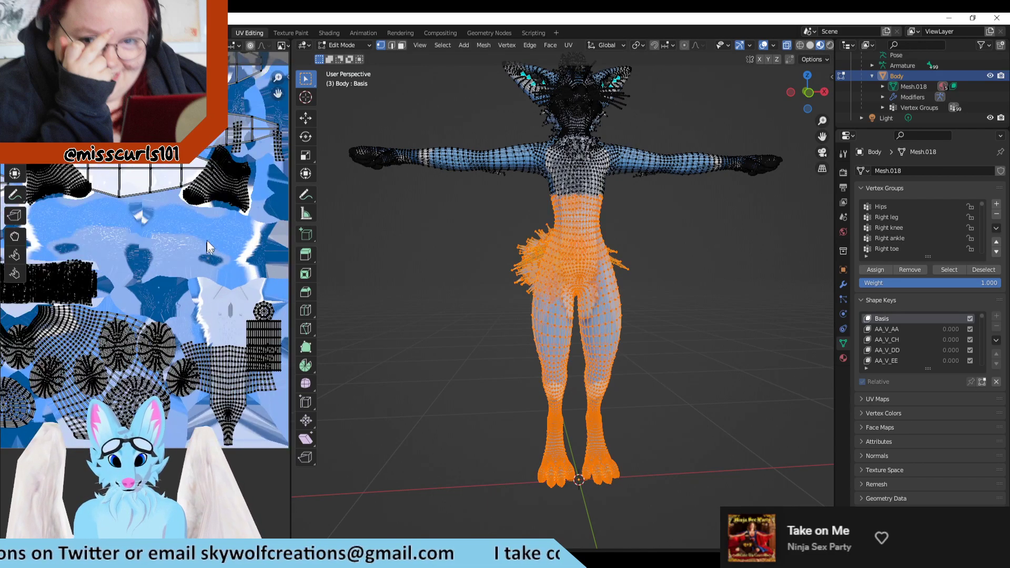
pyautogui.moveTo(683, 538); pyautogui.dragTo(467, 224)
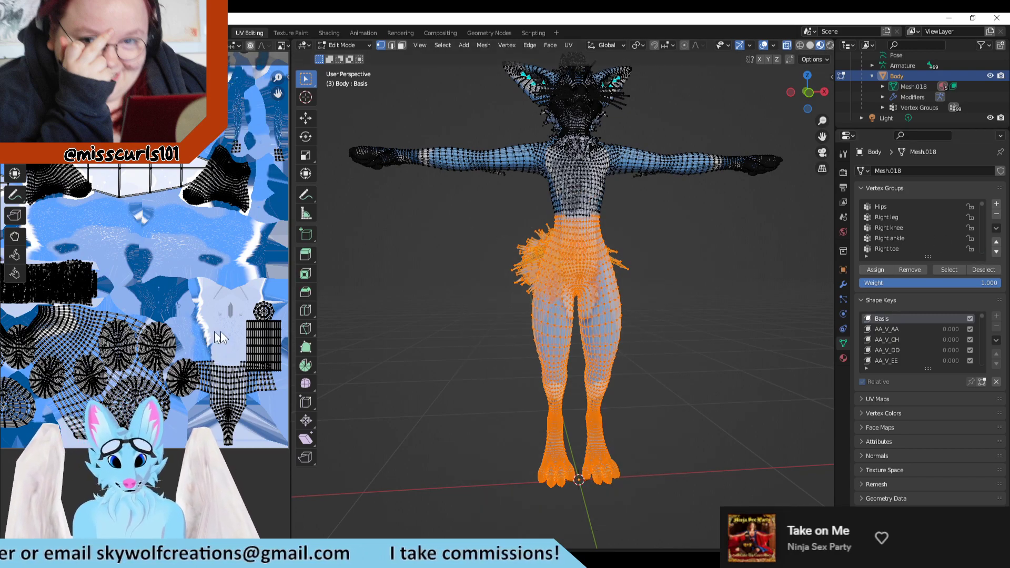
pyautogui.scroll(2, 212, 331)
# Look through the body's vertex groups to find the ones belonging to the tail.
pyautogui.scroll(-10, 971, 233)
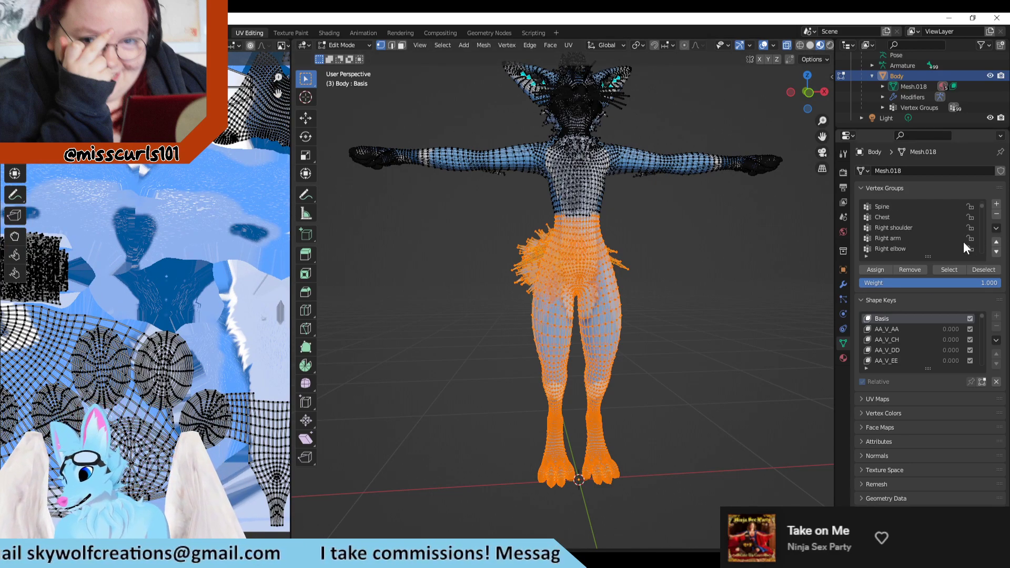
pyautogui.scroll(-1, 641, 297)
pyautogui.scroll(-1, 968, 222)
pyautogui.scroll(-15, 965, 232)
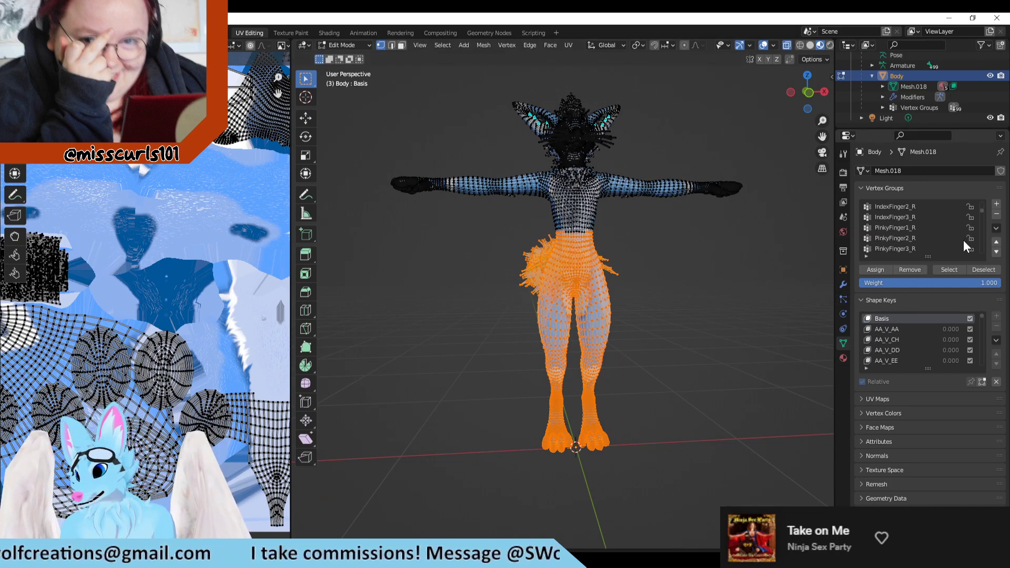
pyautogui.scroll(-2, 959, 247)
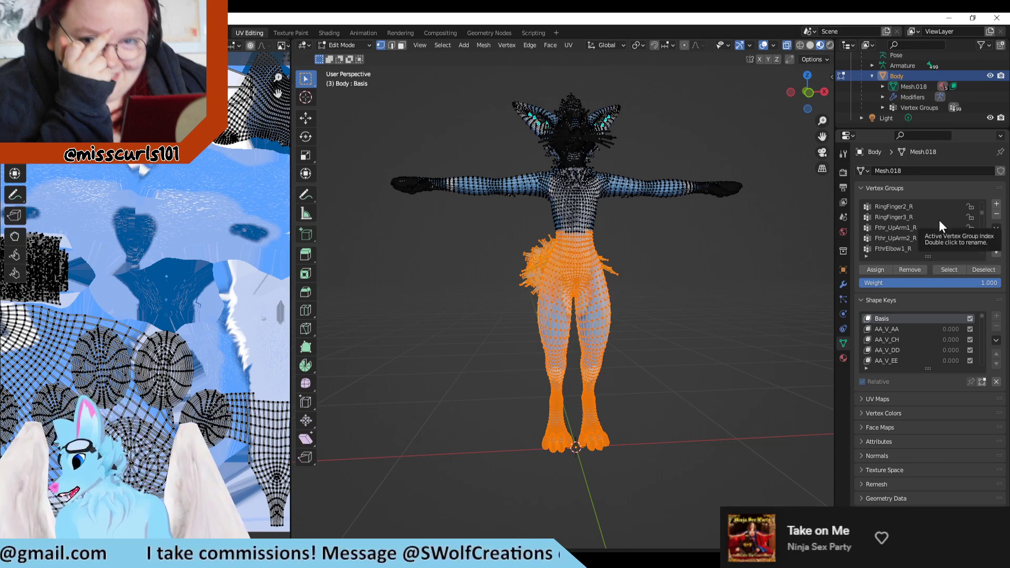
pyautogui.scroll(-3, 912, 230)
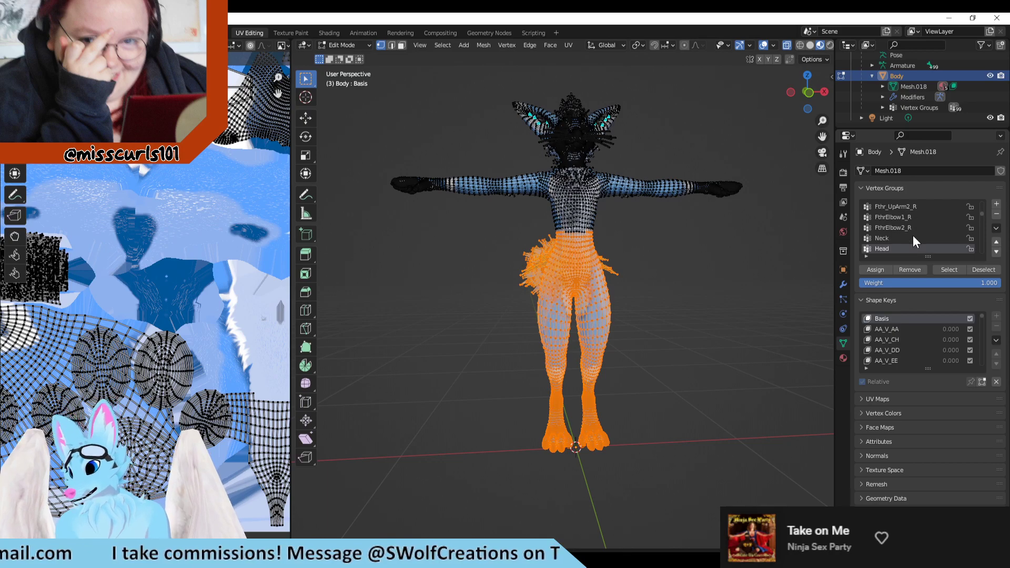
pyautogui.scroll(-3, 918, 231)
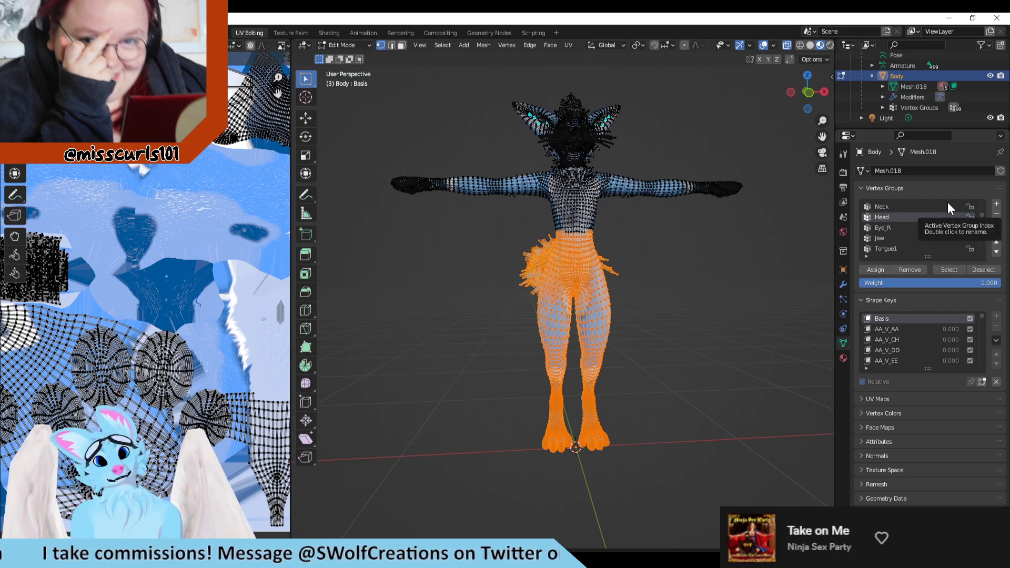
pyautogui.scroll(-5, 933, 242)
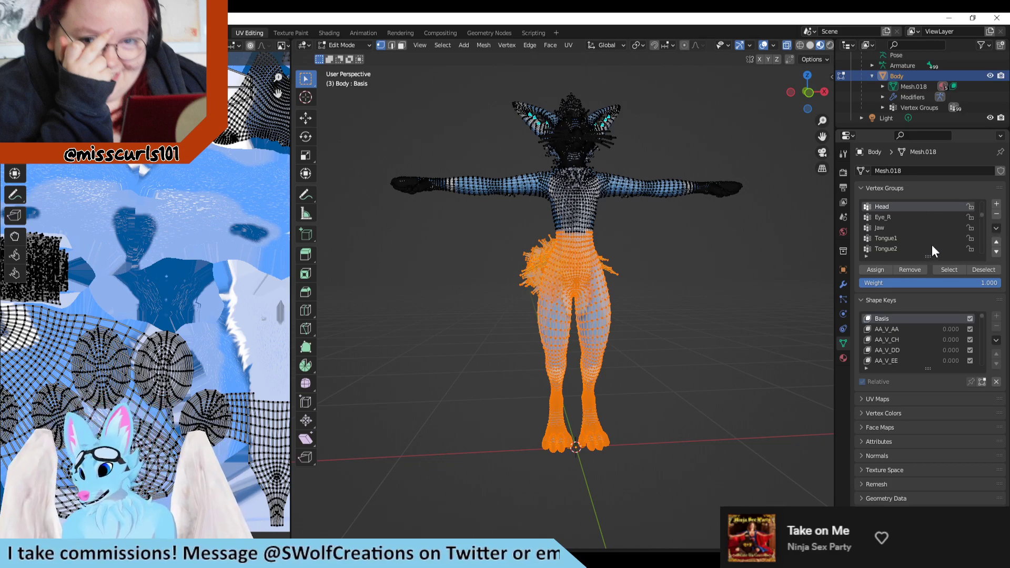
pyautogui.scroll(-1, 926, 247)
pyautogui.scroll(-6, 926, 226)
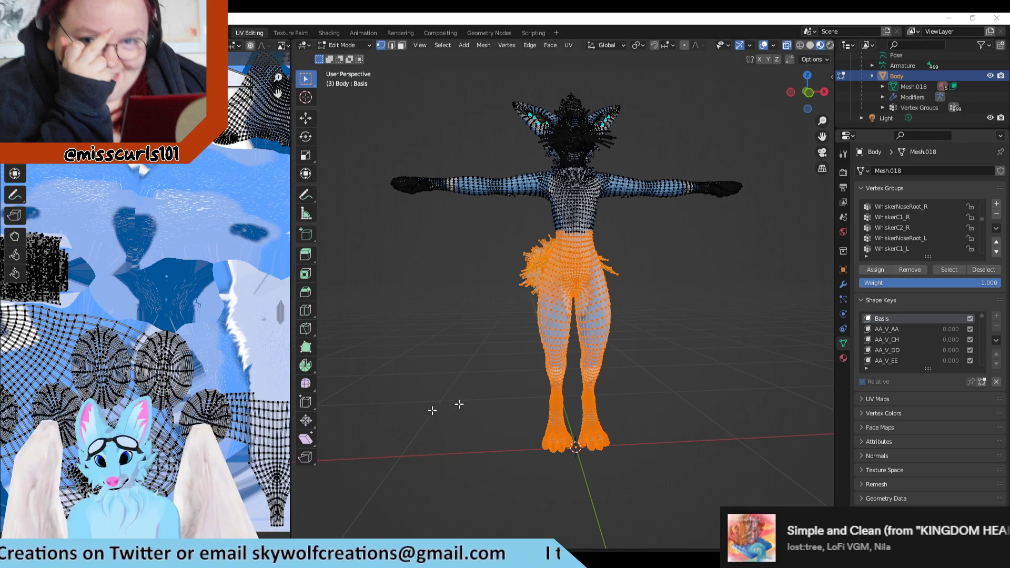
pyautogui.scroll(-4, 79, 287)
pyautogui.scroll(2, 244, 339)
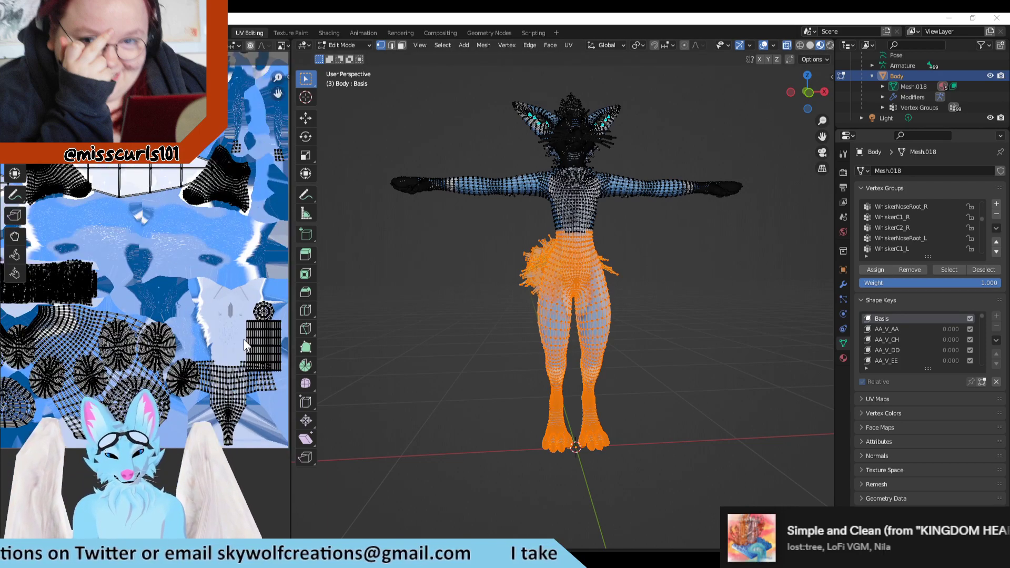
pyautogui.scroll(2, 225, 248)
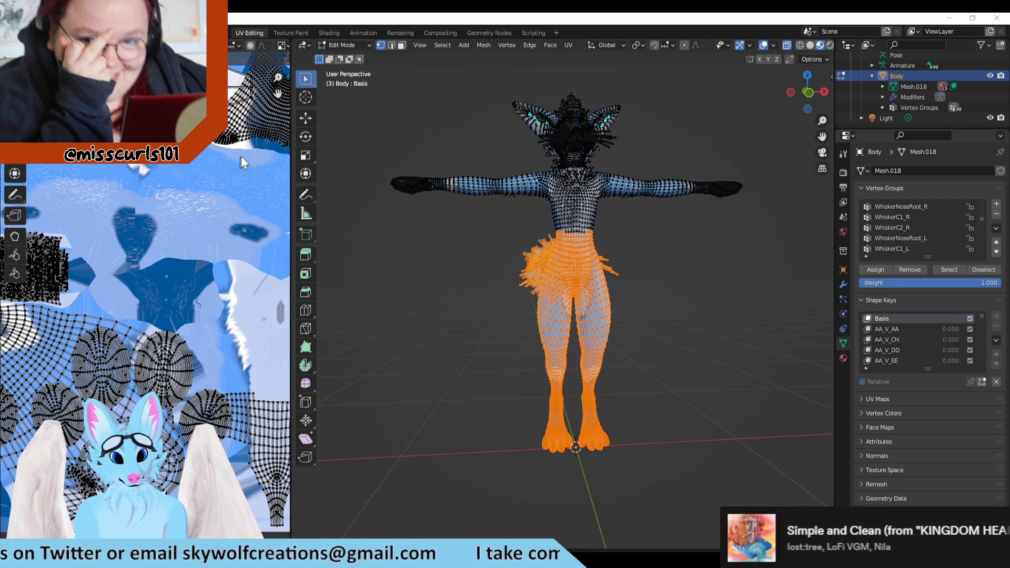
pyautogui.scroll(-1, 957, 234)
pyautogui.scroll(-1, 957, 233)
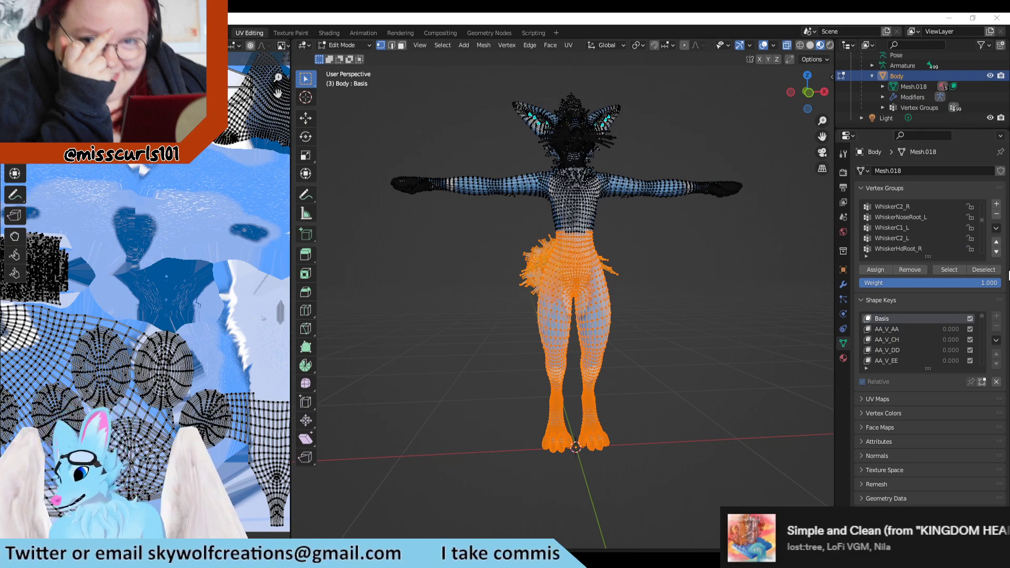
pyautogui.scroll(-1, 936, 214)
pyautogui.scroll(-6, 926, 232)
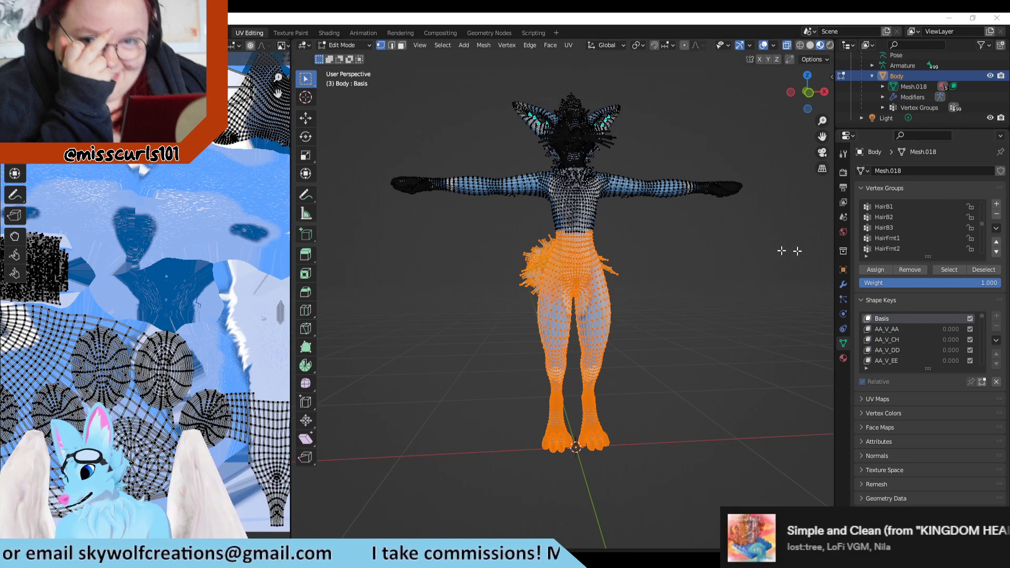
pyautogui.scroll(-5, 939, 241)
pyautogui.scroll(-3, 929, 247)
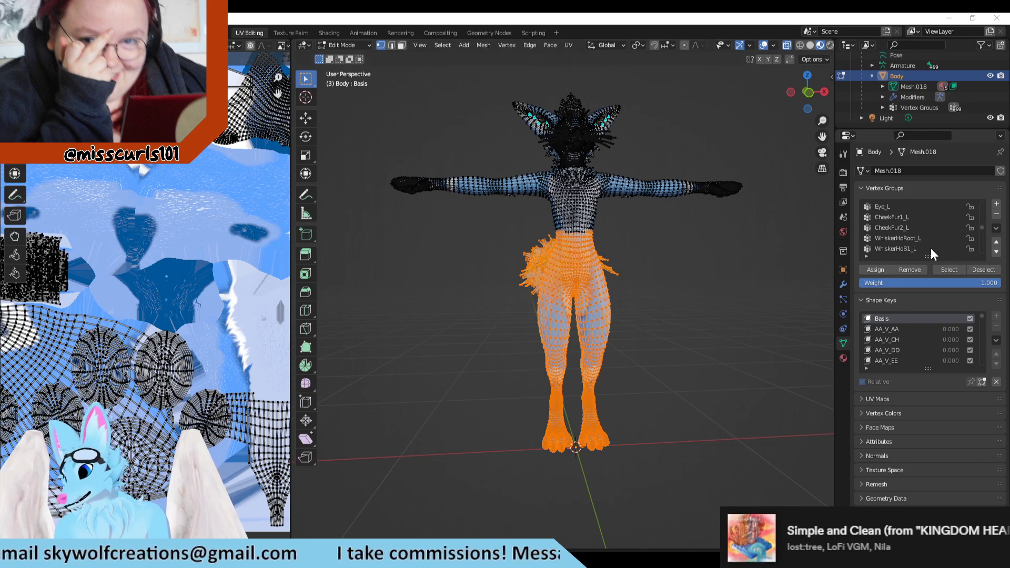
pyautogui.scroll(-8, 925, 247)
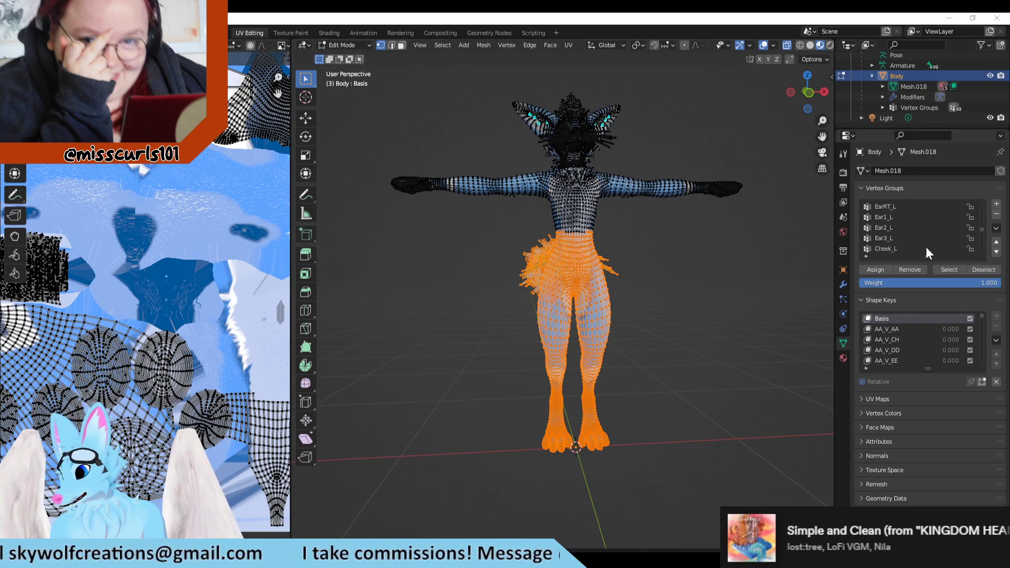
pyautogui.scroll(-6, 924, 248)
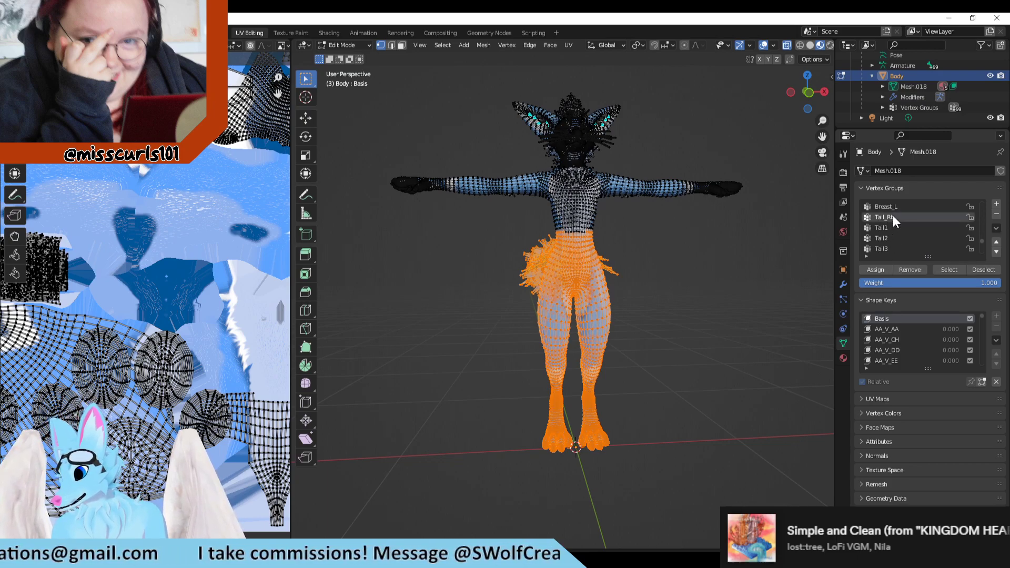
# Test which vertices Tail_Rt and Tail1 cover by deselecting and reselecting each vertex group in turn.
pyautogui.click(985, 270)
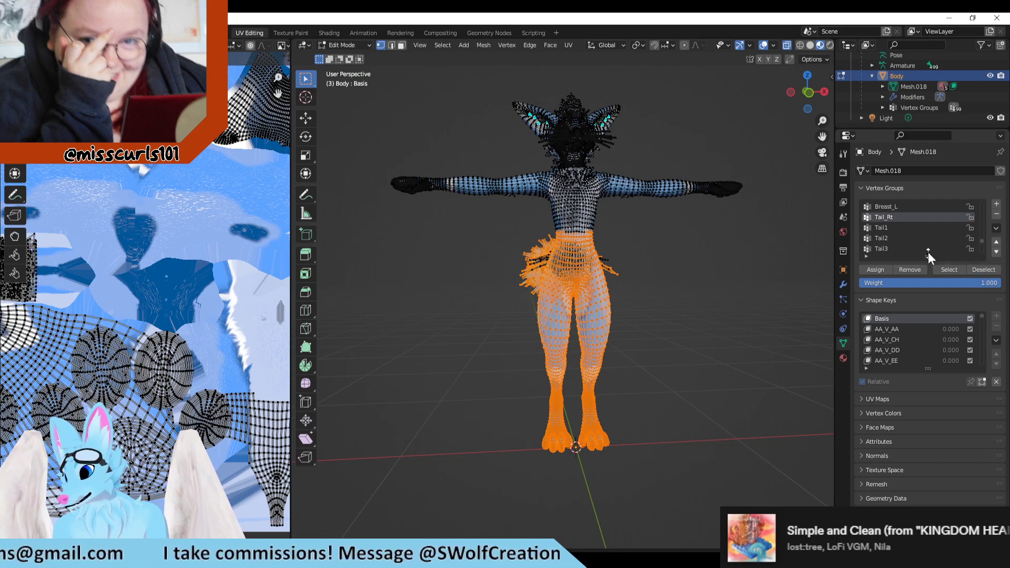
pyautogui.moveTo(629, 255); pyautogui.dragTo(264, 296, button='middle')
pyautogui.click(942, 269)
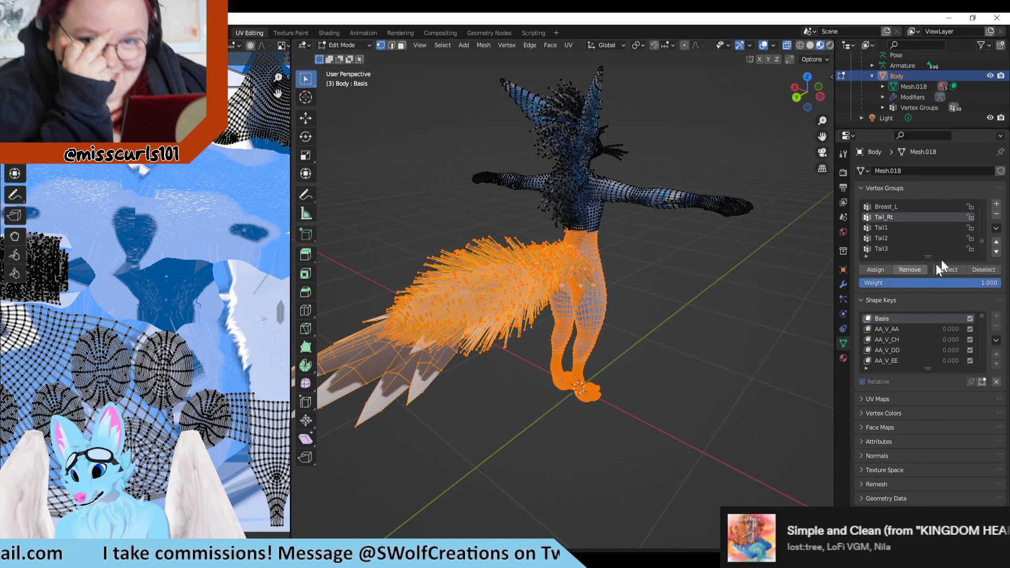
pyautogui.click(889, 229)
pyautogui.click(985, 269)
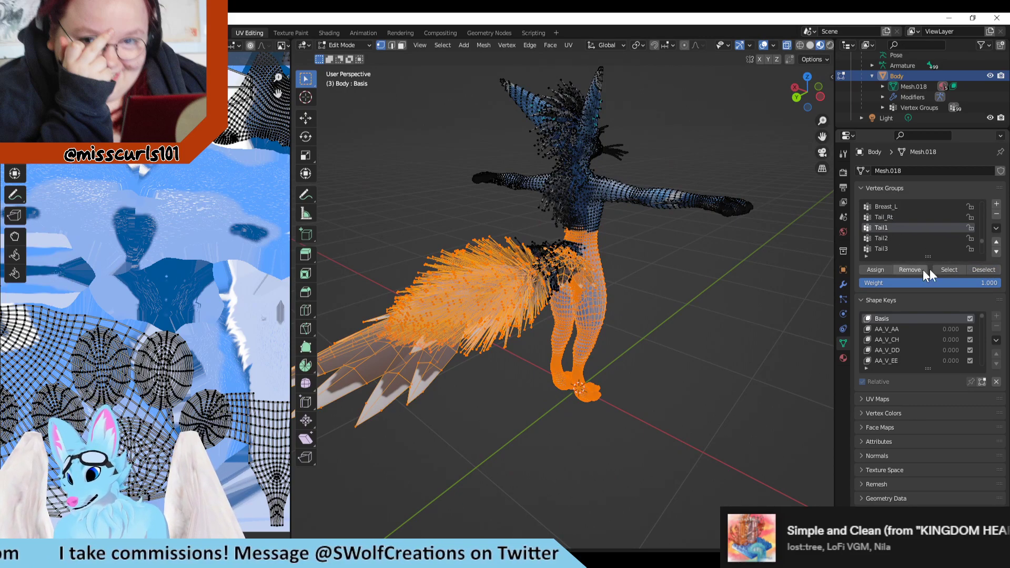
pyautogui.click(943, 270)
# Remove the Tail2 and Tail3 vertex groups from the lower-body selection, checking Tail2's coverage first.
pyautogui.click(895, 239)
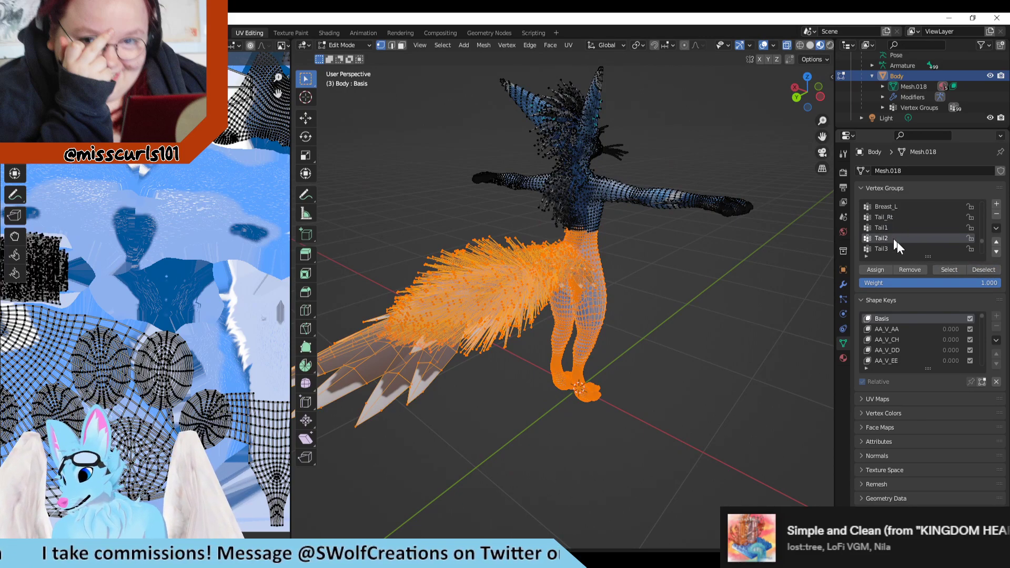
pyautogui.click(980, 270)
pyautogui.click(943, 270)
pyautogui.click(983, 269)
pyautogui.moveTo(589, 241); pyautogui.dragTo(649, 261, button='middle')
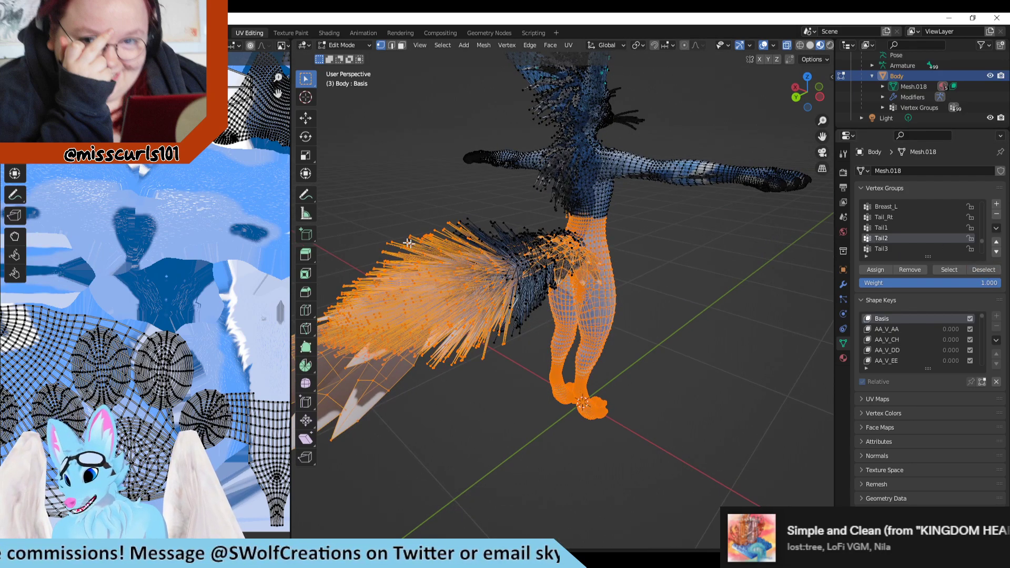
pyautogui.scroll(-1, 882, 246)
pyautogui.moveTo(708, 249); pyautogui.dragTo(593, 234, button='middle')
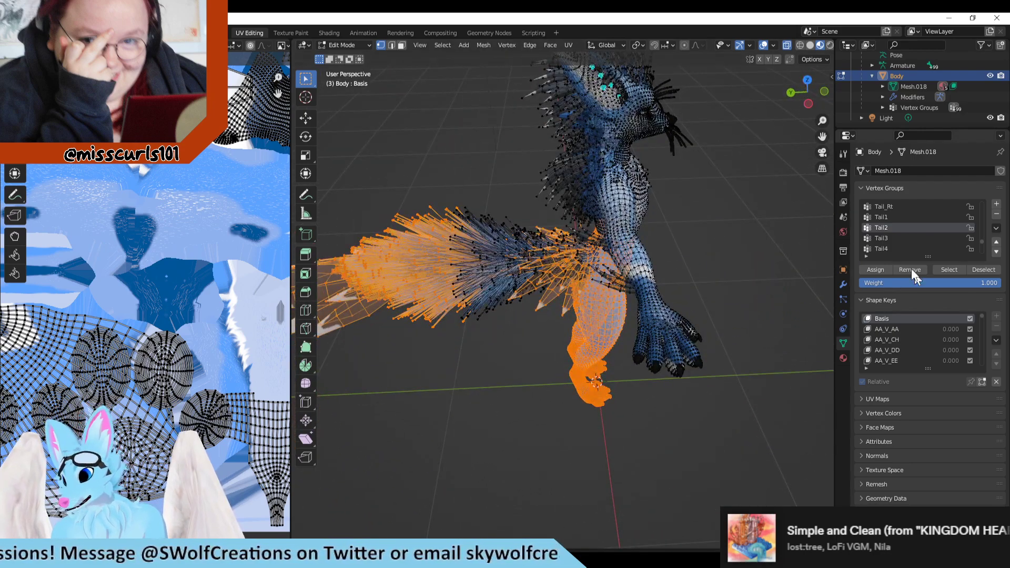
pyautogui.click(893, 237)
pyautogui.click(993, 272)
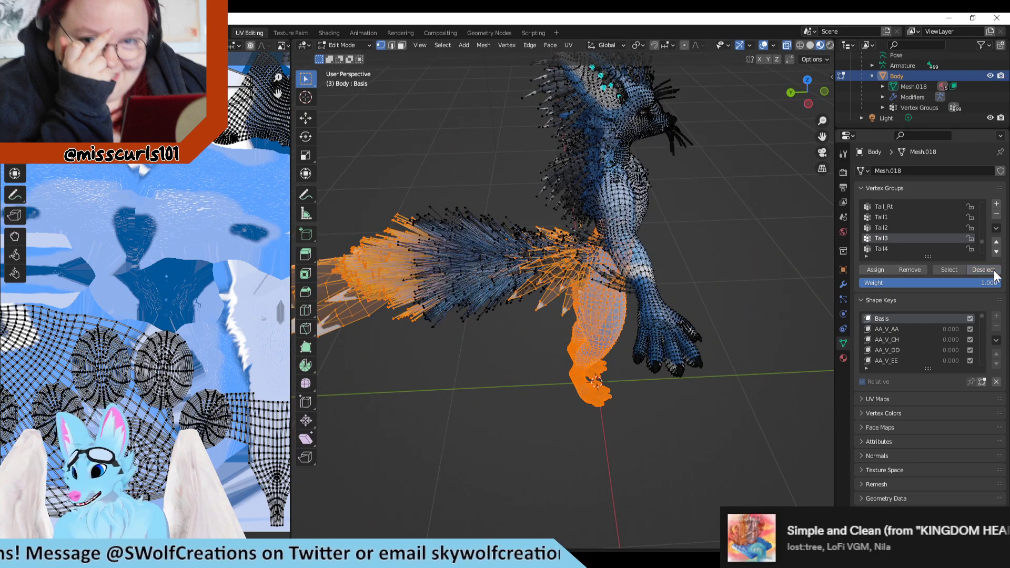
# Remove the Tail4, Tail5 and Tail6 vertex groups from the lower-body selection.
pyautogui.click(894, 248)
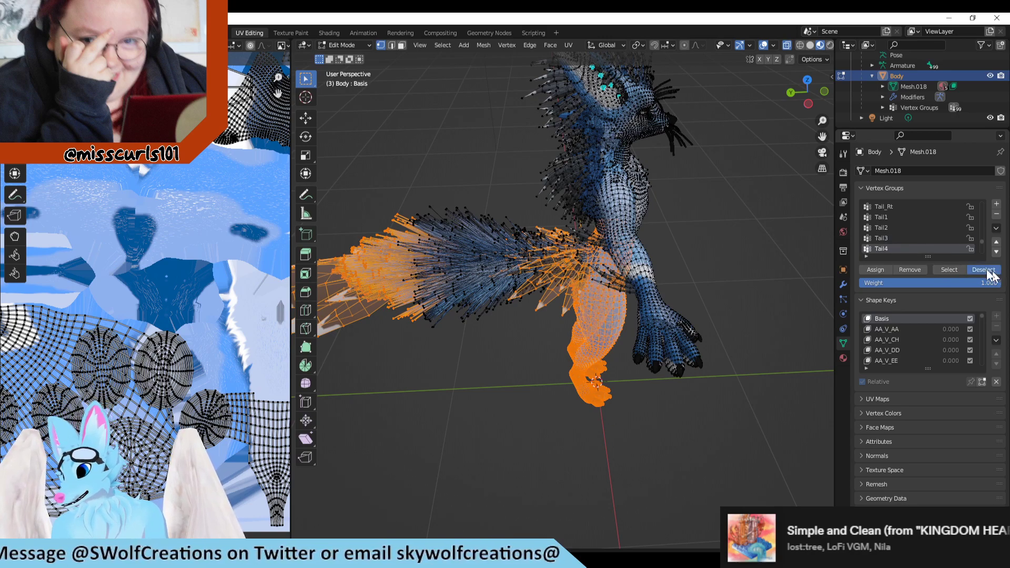
pyautogui.click(983, 269)
pyautogui.scroll(-2, 898, 246)
pyautogui.click(891, 238)
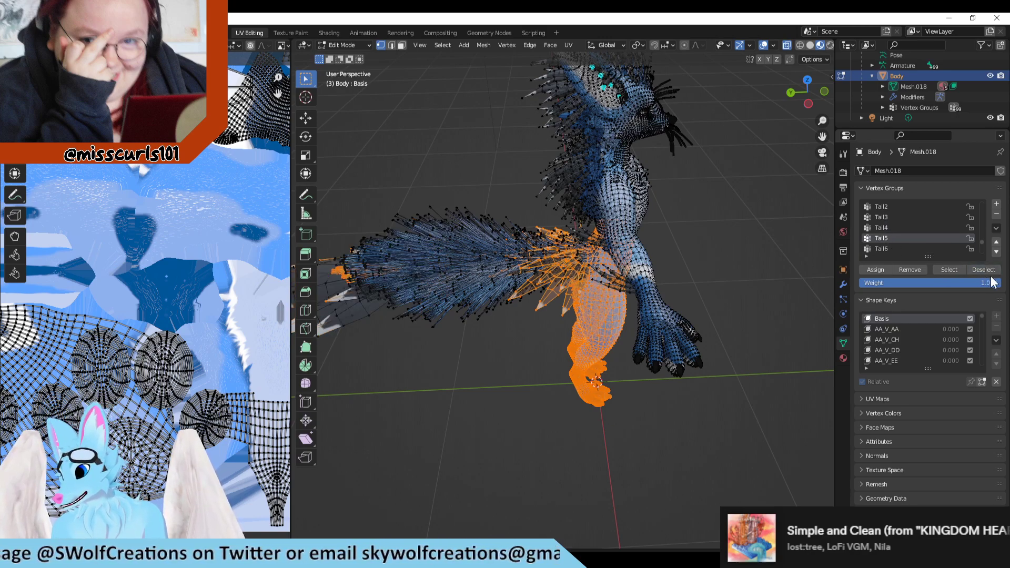
pyautogui.click(981, 270)
pyautogui.click(893, 247)
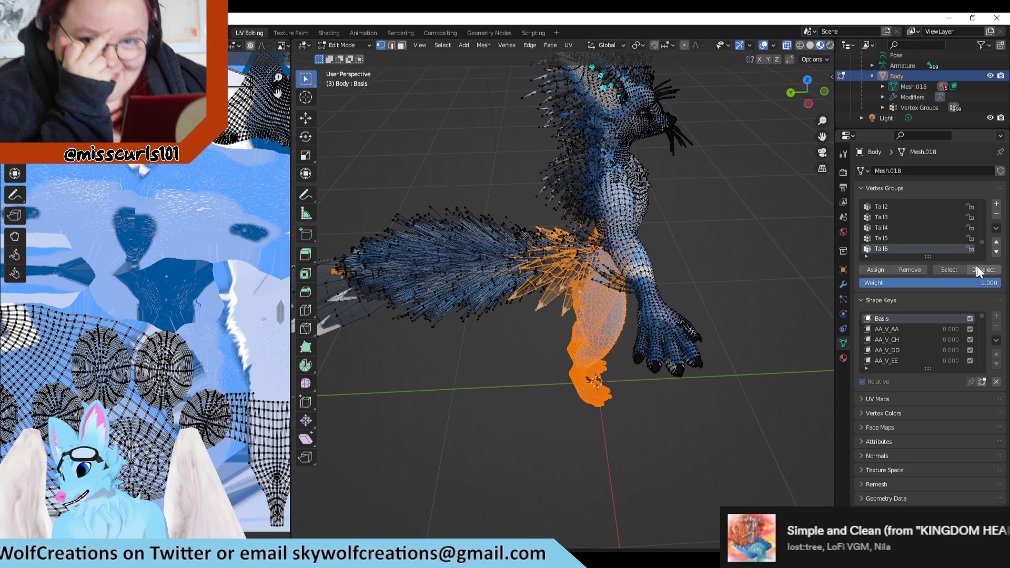
pyautogui.click(980, 269)
# Deselect the vertices of the Tail7 and Tail8 vertex groups.
pyautogui.scroll(-1, 931, 241)
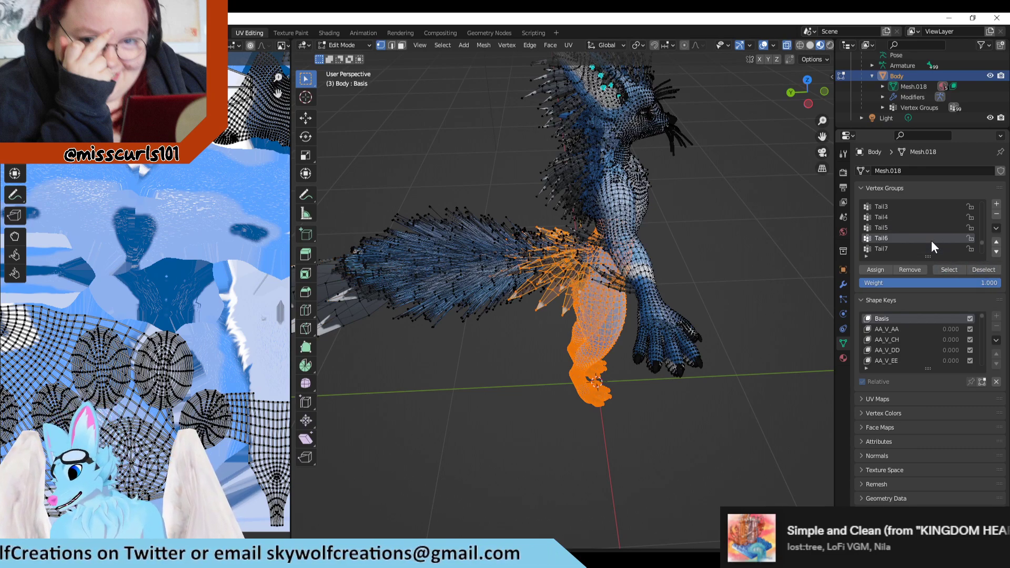
pyautogui.click(898, 247)
pyautogui.click(977, 269)
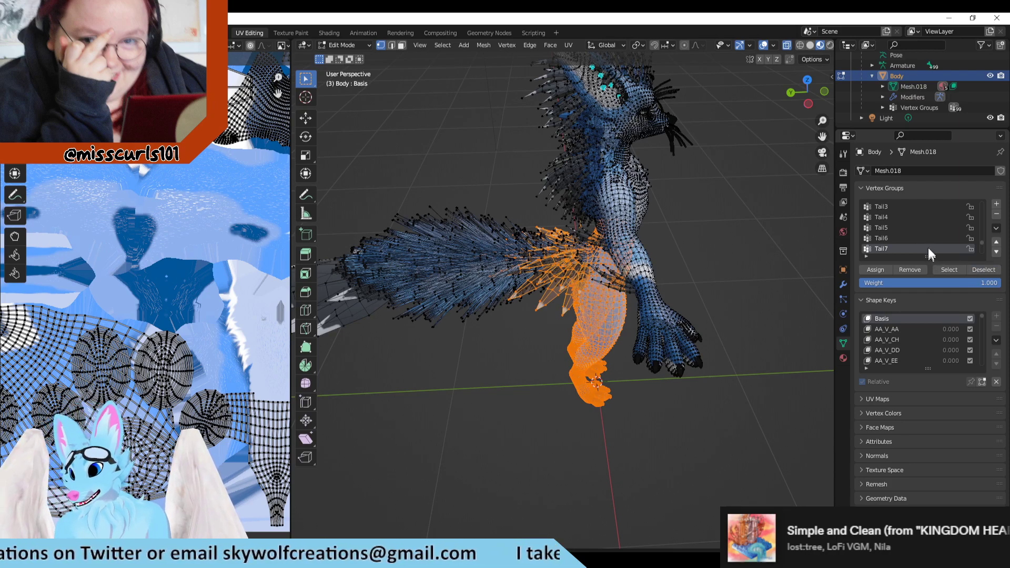
pyautogui.scroll(-1, 920, 242)
pyautogui.click(894, 248)
pyautogui.click(978, 271)
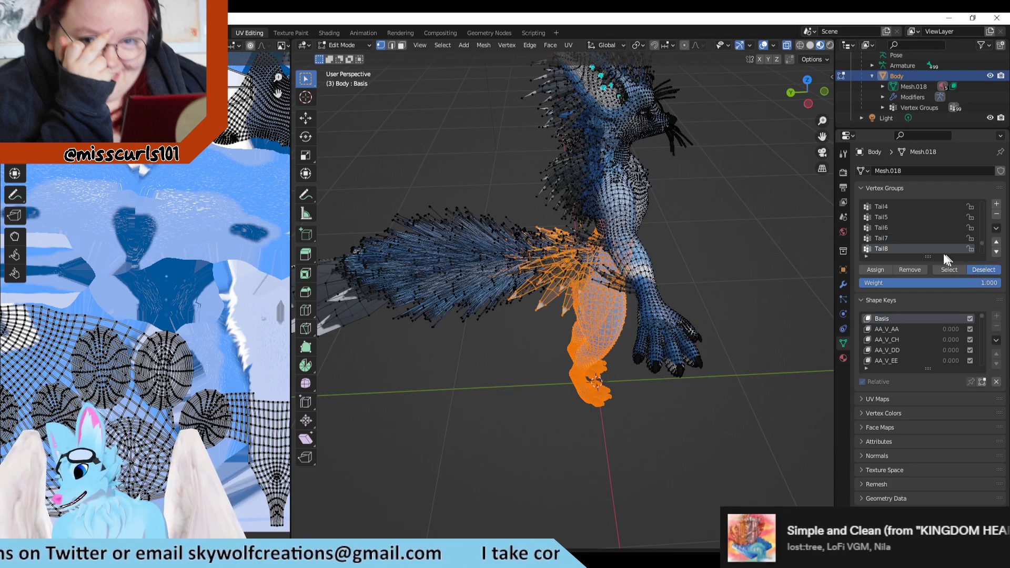
# Find the tail-base feather vertex groups and deselect the vertices of FthrTailBase2_R and FthrTailBase1_R.
pyautogui.scroll(-2, 898, 235)
pyautogui.click(908, 237)
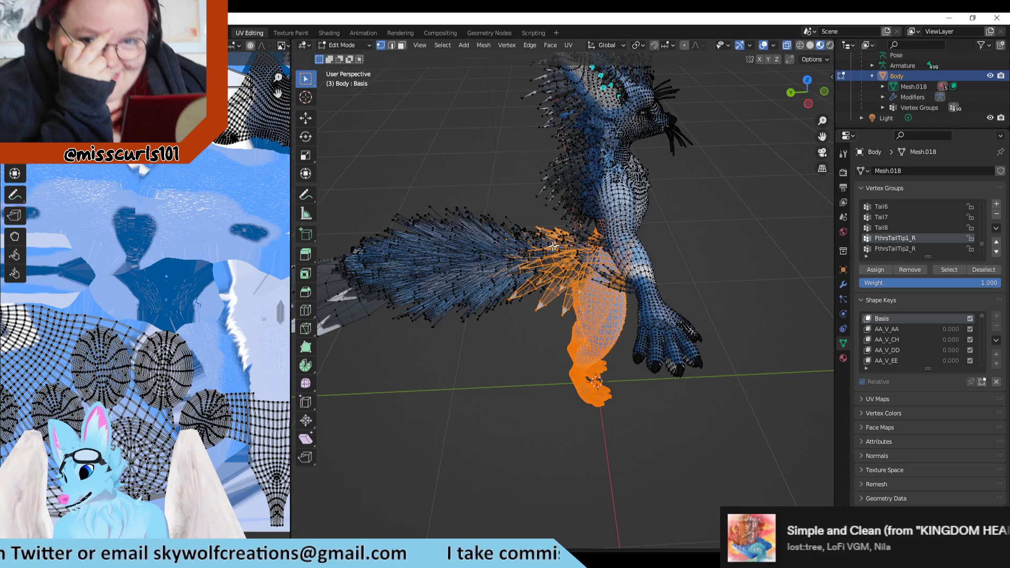
pyautogui.scroll(-1, 573, 249)
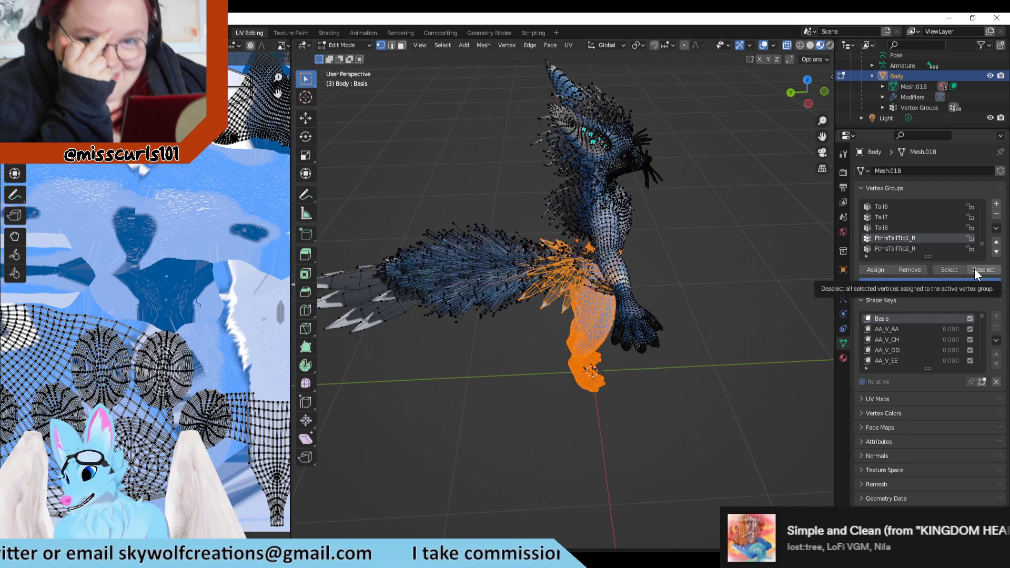
pyautogui.scroll(-4, 914, 251)
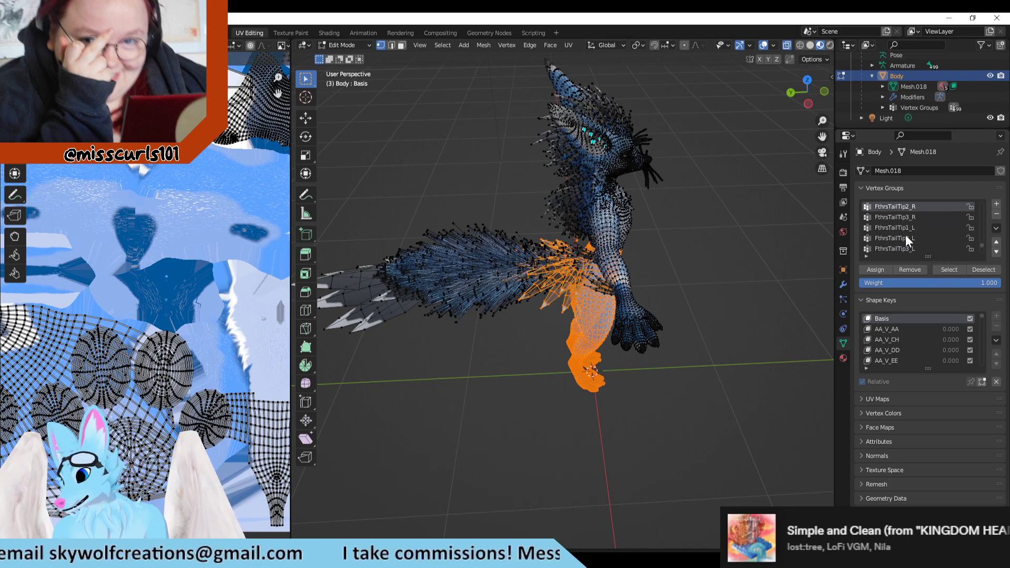
pyautogui.scroll(-3, 907, 237)
pyautogui.click(915, 240)
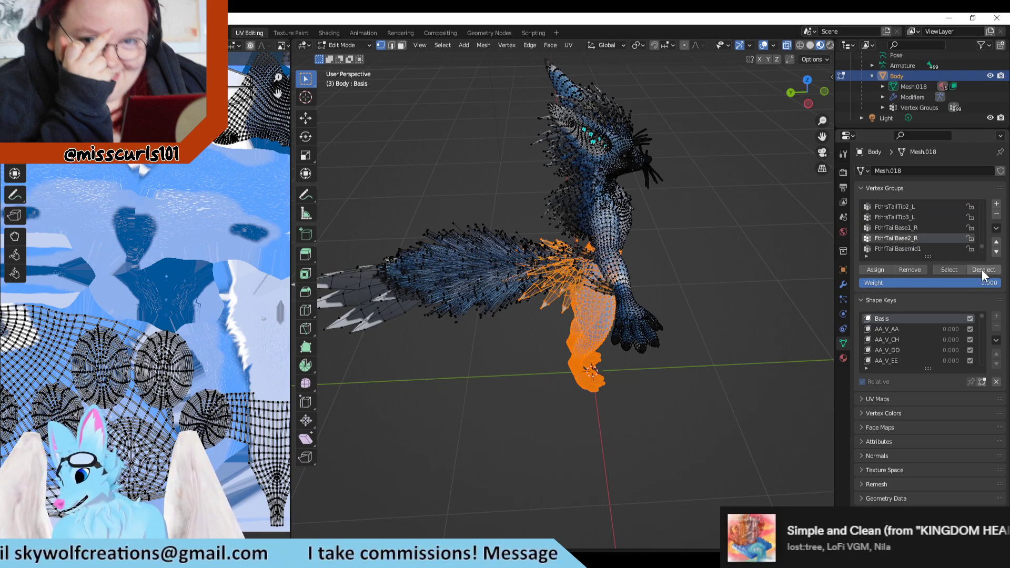
pyautogui.click(982, 269)
pyautogui.click(917, 229)
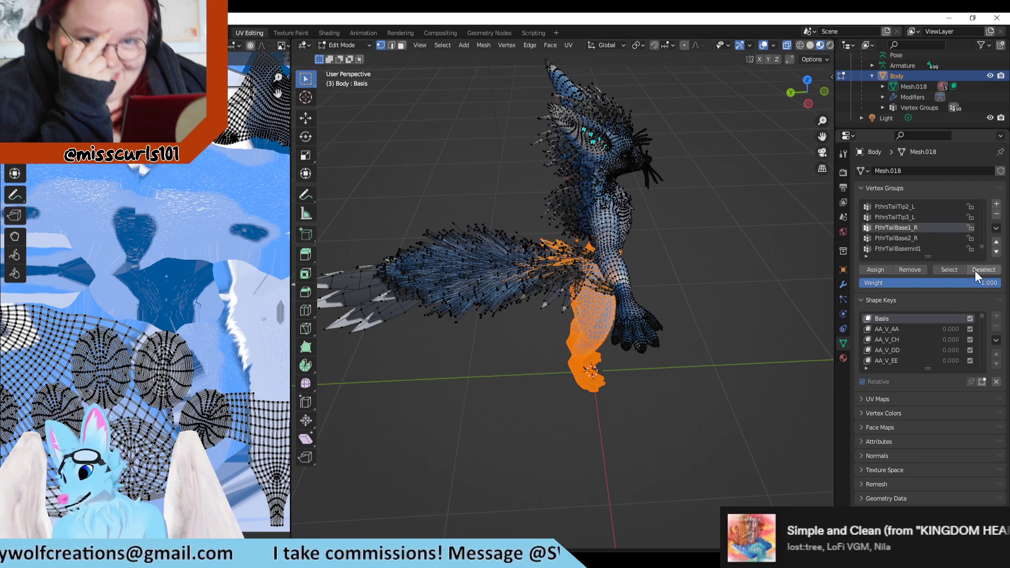
pyautogui.click(979, 269)
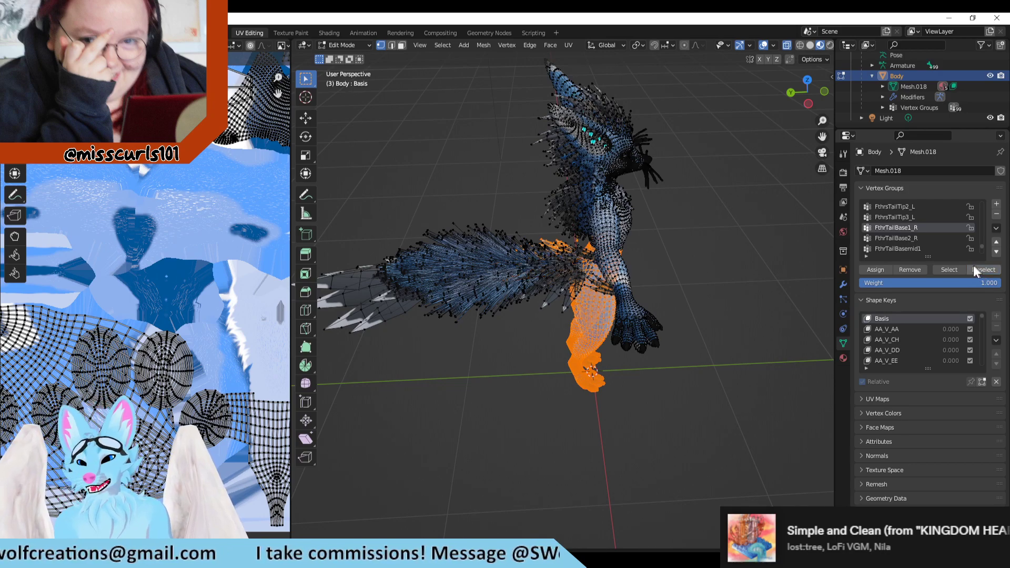
# Deselect the vertices of the middle tail-base feather groups, FthrTailBasemid1 and FthrTailBasemid2.
pyautogui.click(916, 249)
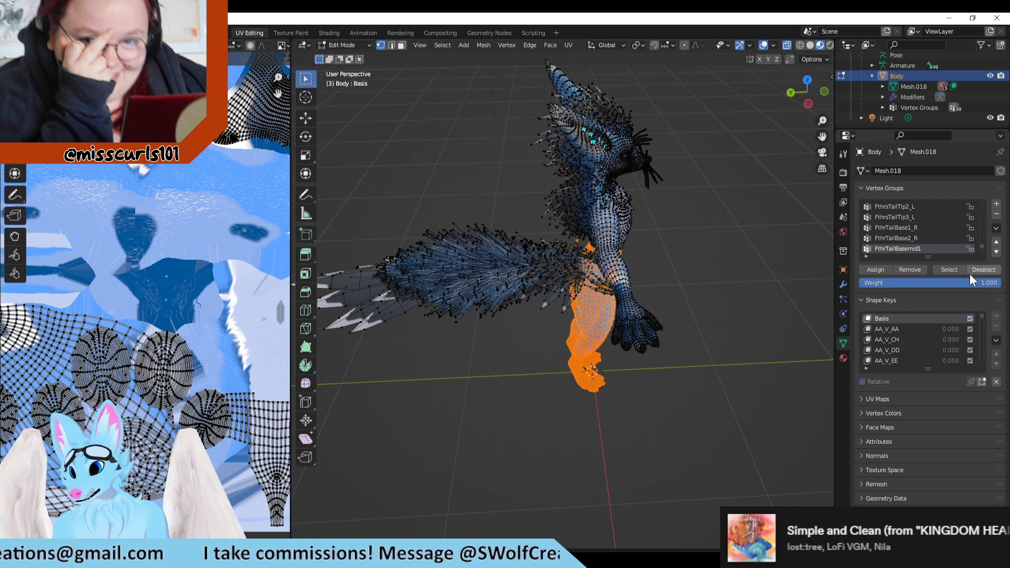
pyautogui.scroll(-1, 936, 243)
pyautogui.click(920, 248)
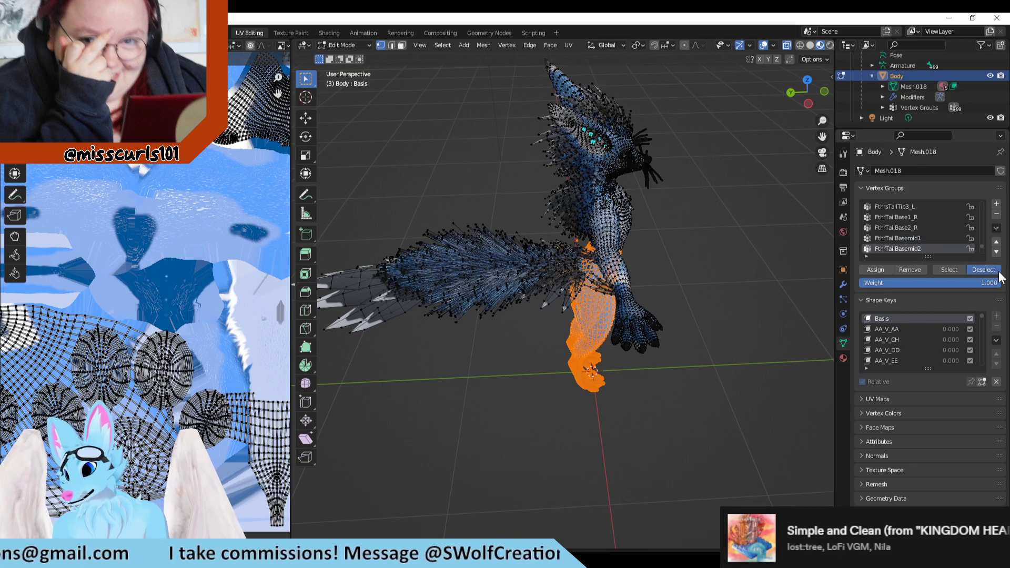
# Examine the remaining leg selection from several angles for leftover tail vertices and compare it with its UV islands.
pyautogui.moveTo(664, 259); pyautogui.dragTo(694, 258, button='middle')
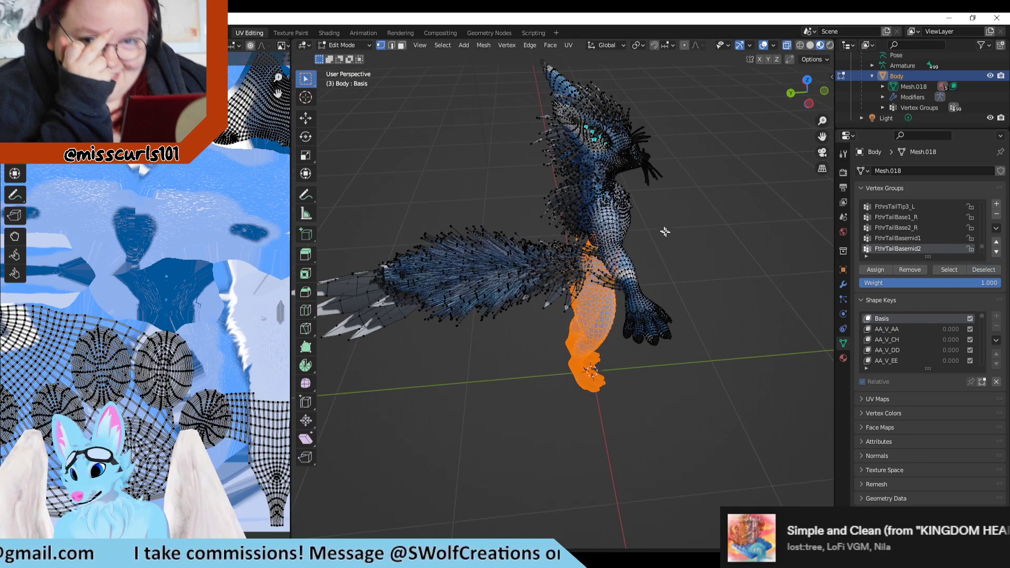
pyautogui.scroll(-2, 622, 268)
pyautogui.scroll(6, 679, 384)
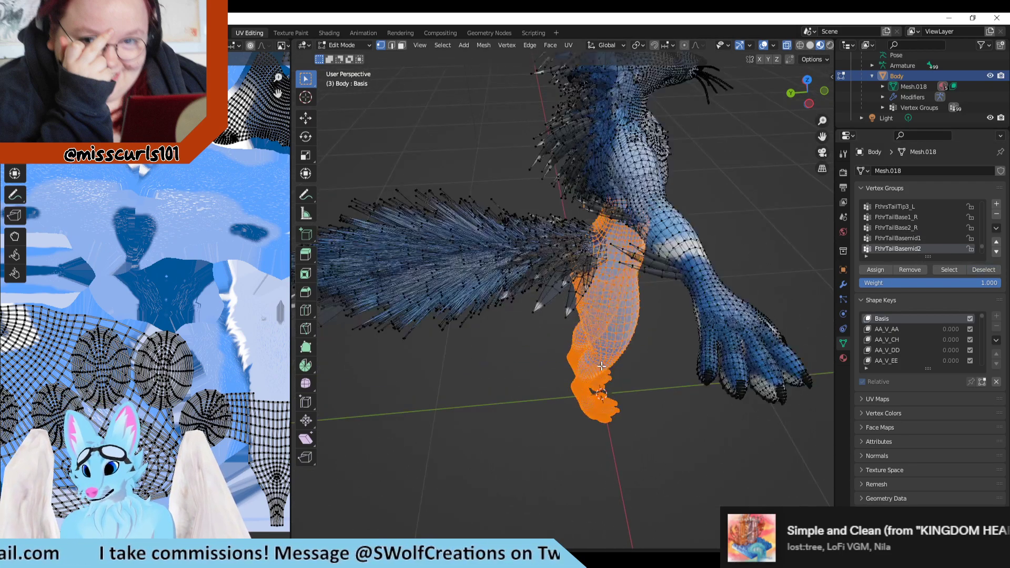
pyautogui.scroll(-2, 495, 325)
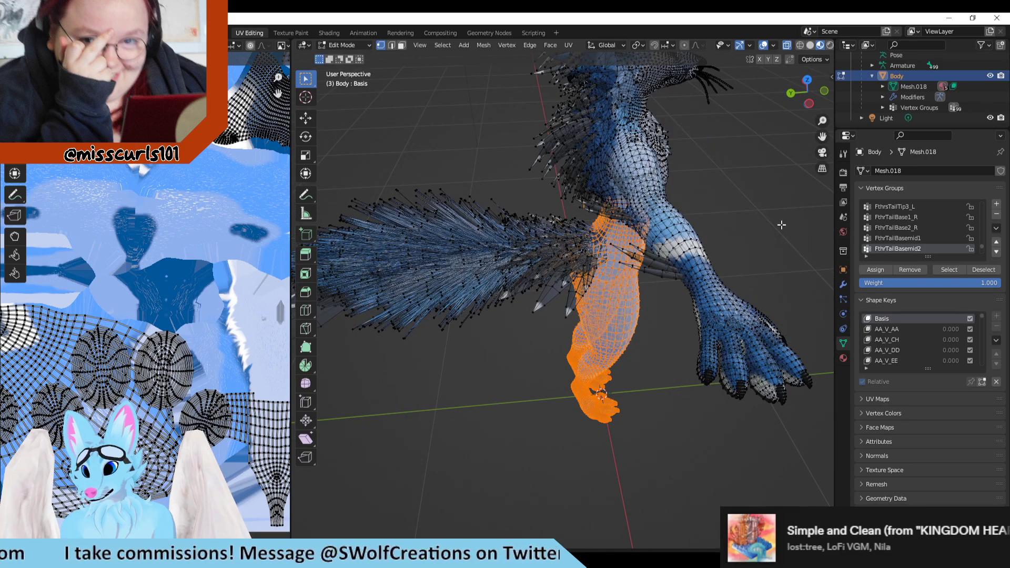
pyautogui.scroll(-3, 694, 251)
pyautogui.moveTo(667, 261); pyautogui.dragTo(692, 326, button='middle')
pyautogui.scroll(-4, 108, 344)
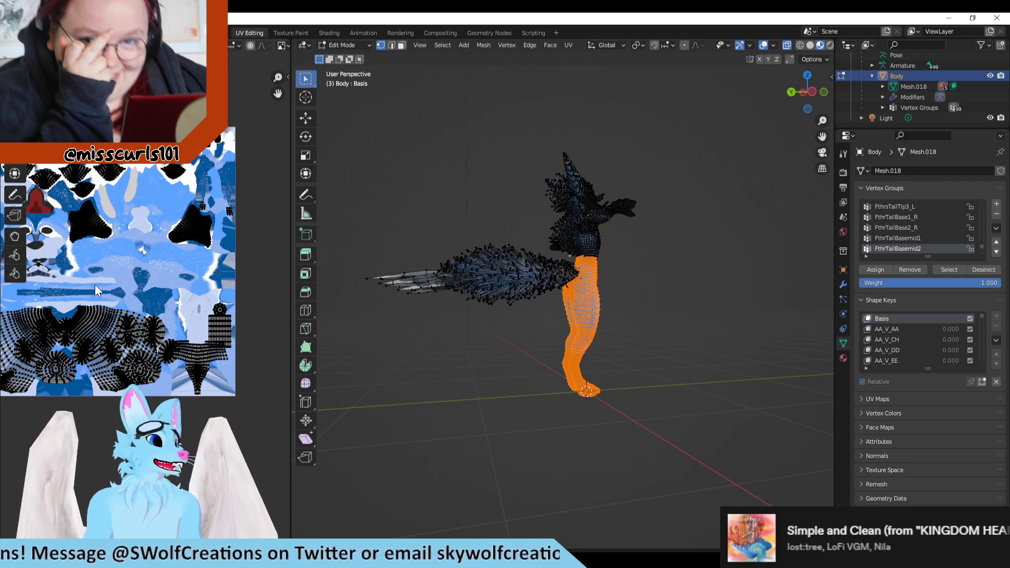
pyautogui.scroll(5, 648, 288)
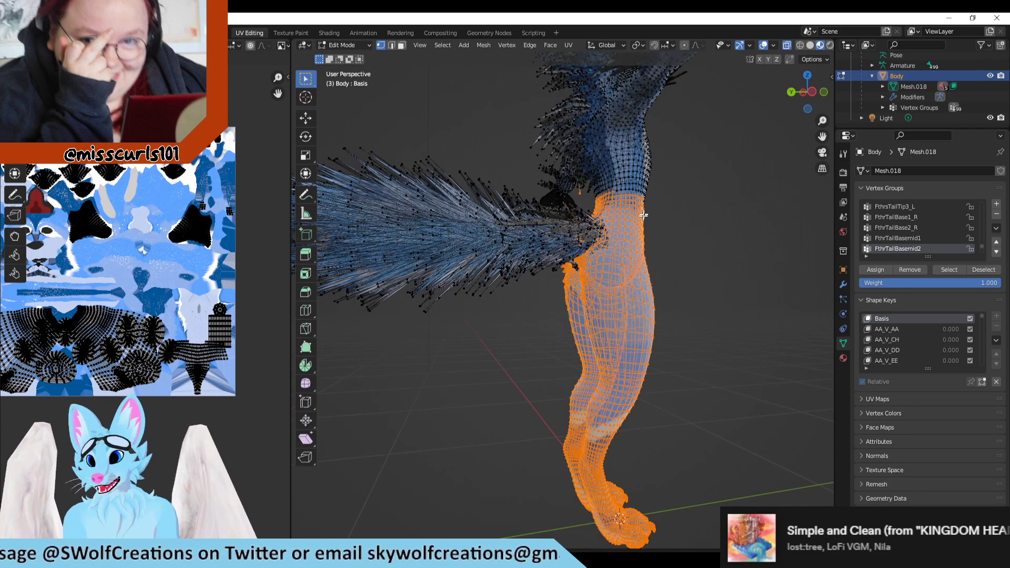
pyautogui.scroll(2, 122, 321)
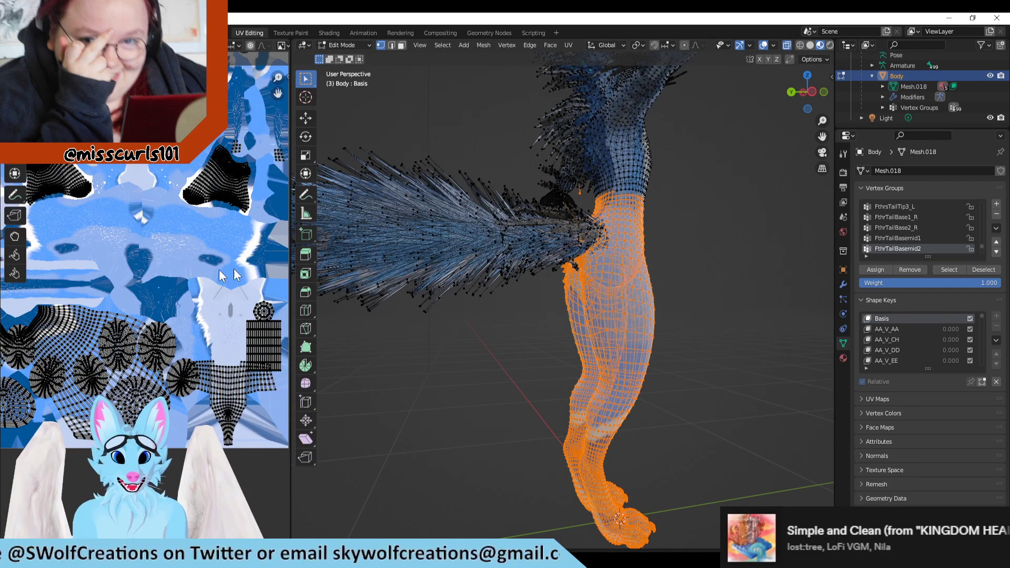
pyautogui.moveTo(703, 222); pyautogui.dragTo(641, 214, button='middle')
pyautogui.scroll(-2, 640, 214)
pyautogui.scroll(-2, 141, 316)
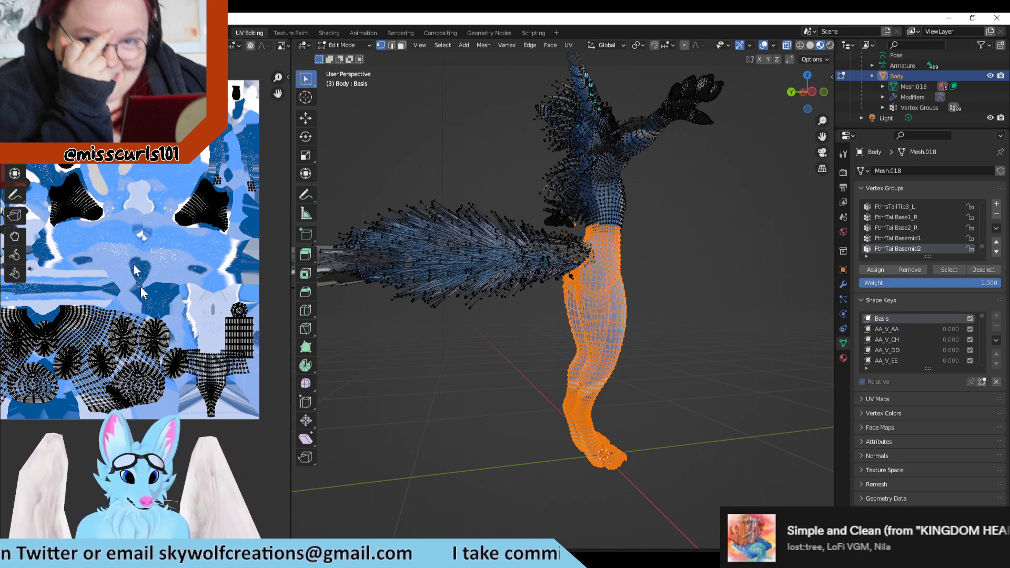
pyautogui.scroll(-4, 201, 215)
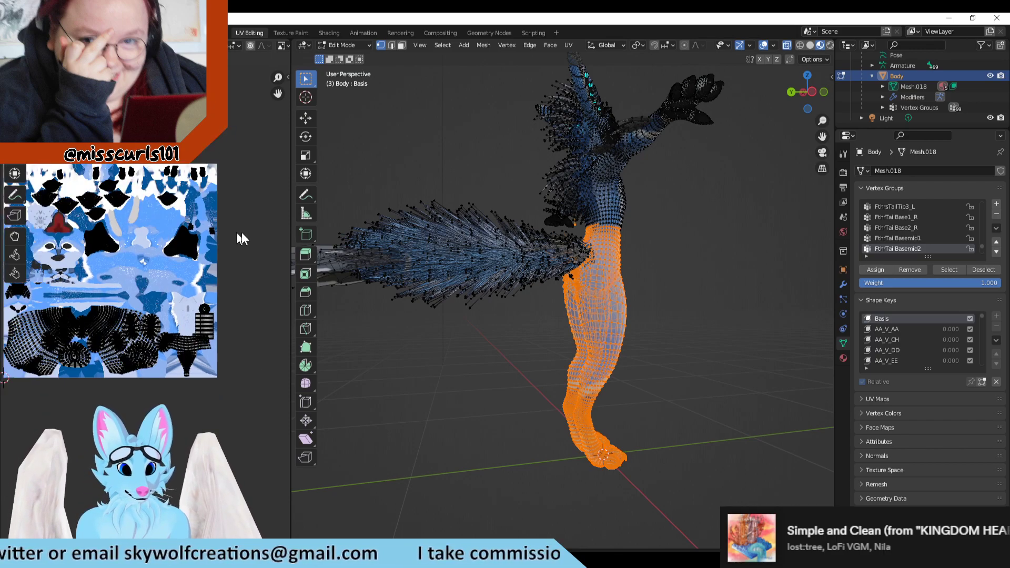
pyautogui.scroll(1, 129, 272)
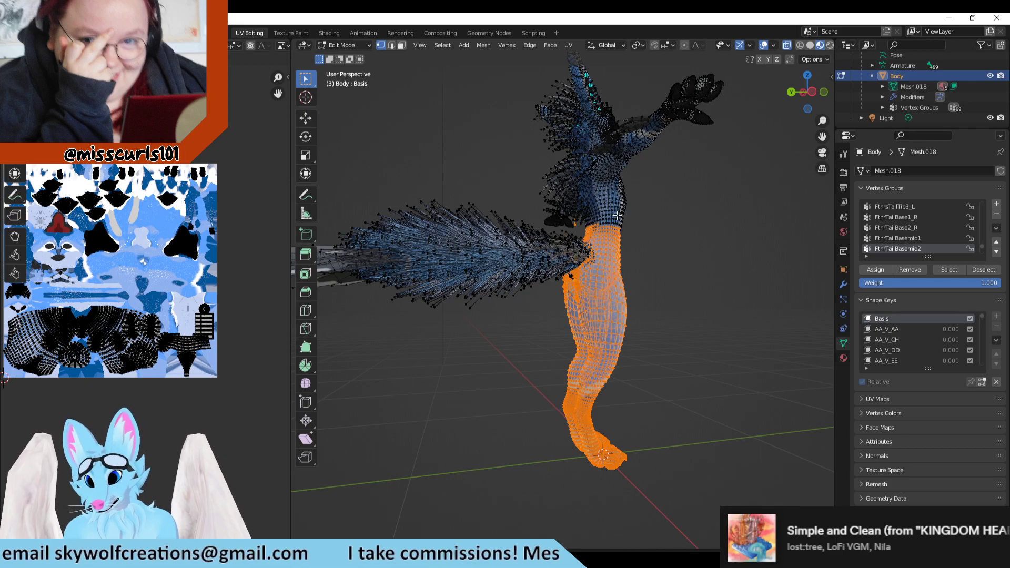
# Add the band of waist vertices above the hips to the leg selection and check its UV islands.
pyautogui.keyDown('shift'); pyautogui.moveTo(633, 191); pyautogui.dragTo(574, 229); pyautogui.keyUp('shift')
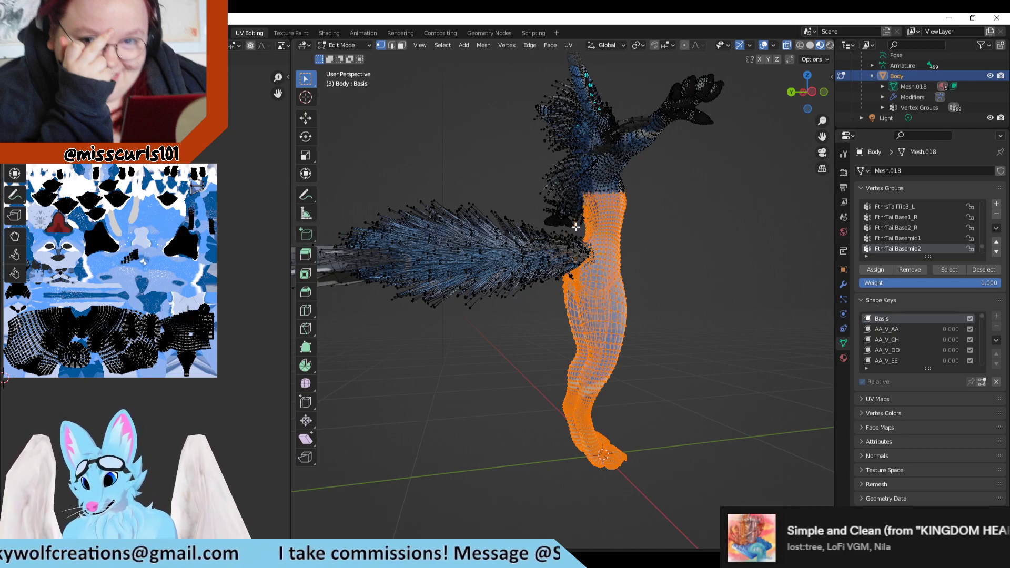
pyautogui.scroll(3, 589, 223)
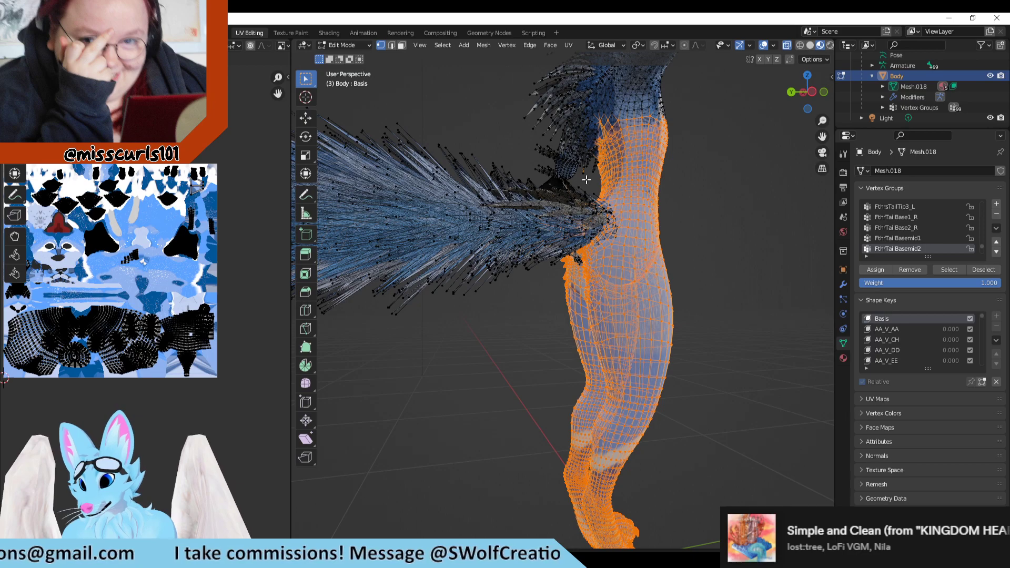
pyautogui.scroll(-2, 590, 192)
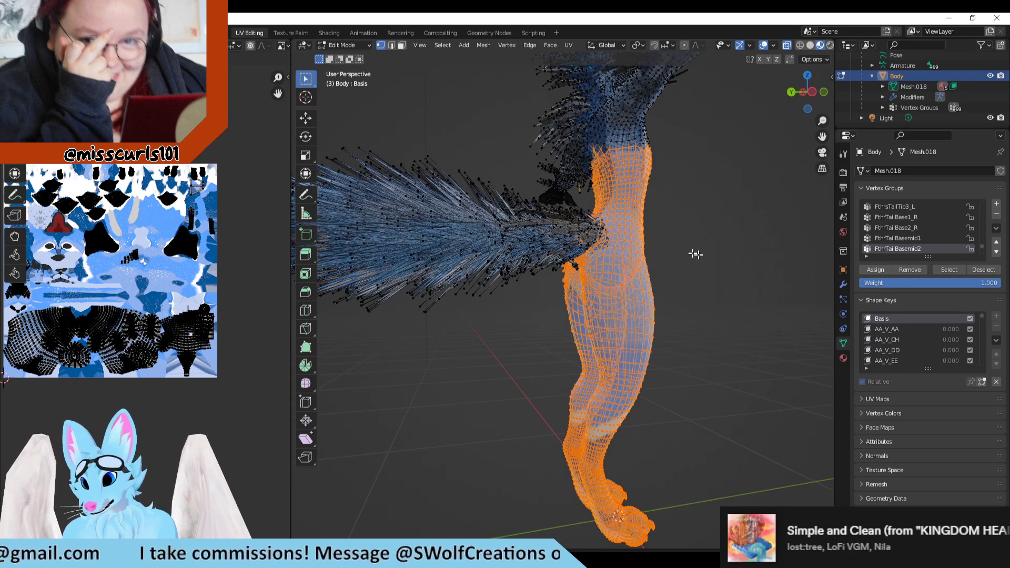
pyautogui.scroll(-1, 173, 304)
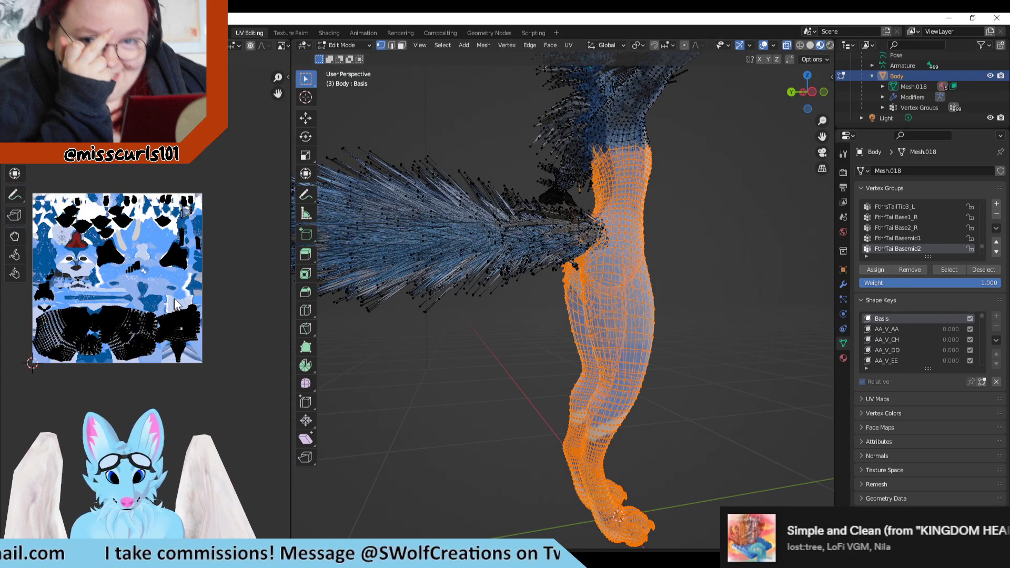
pyautogui.scroll(2, 79, 324)
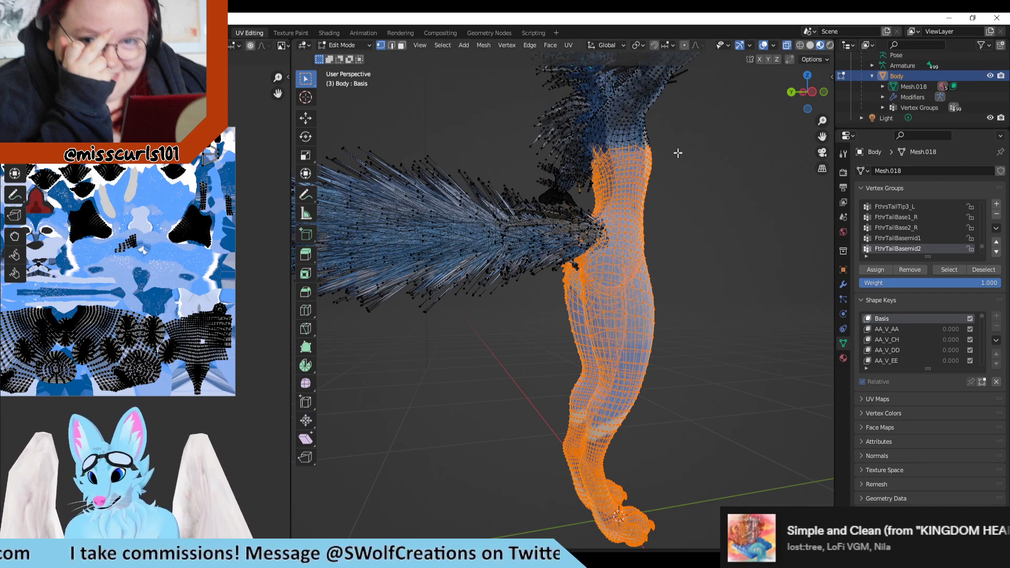
# Fit the whole UV map in view and open the UV layout export for the selected legs and waist.
pyautogui.press('Home')
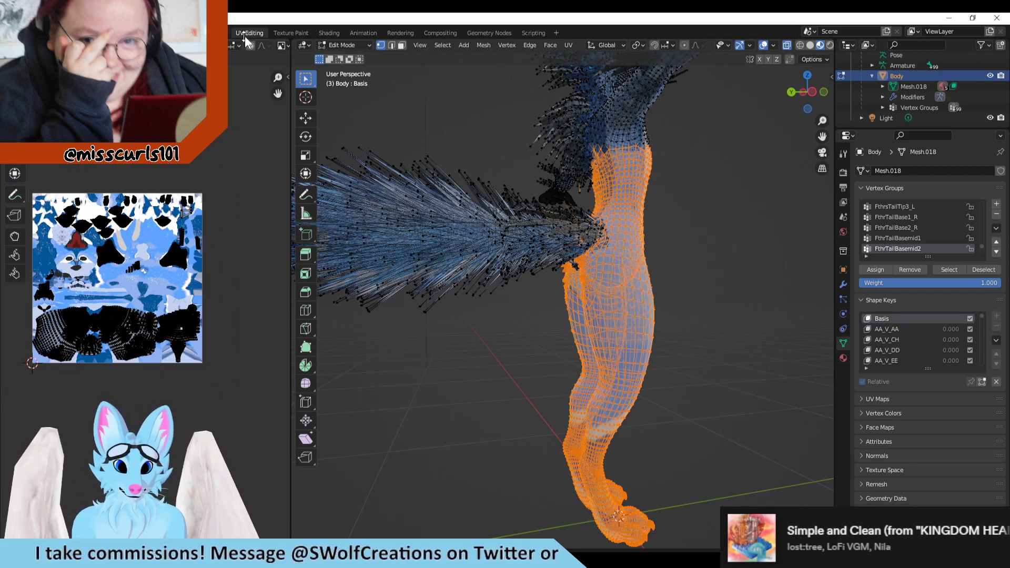
pyautogui.click(179, 45)
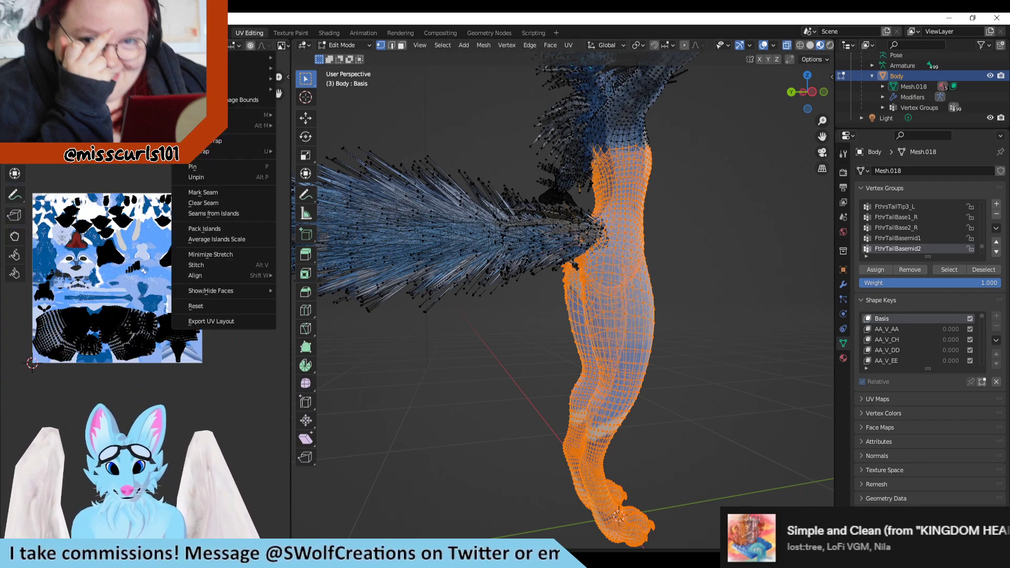
pyautogui.click(214, 321)
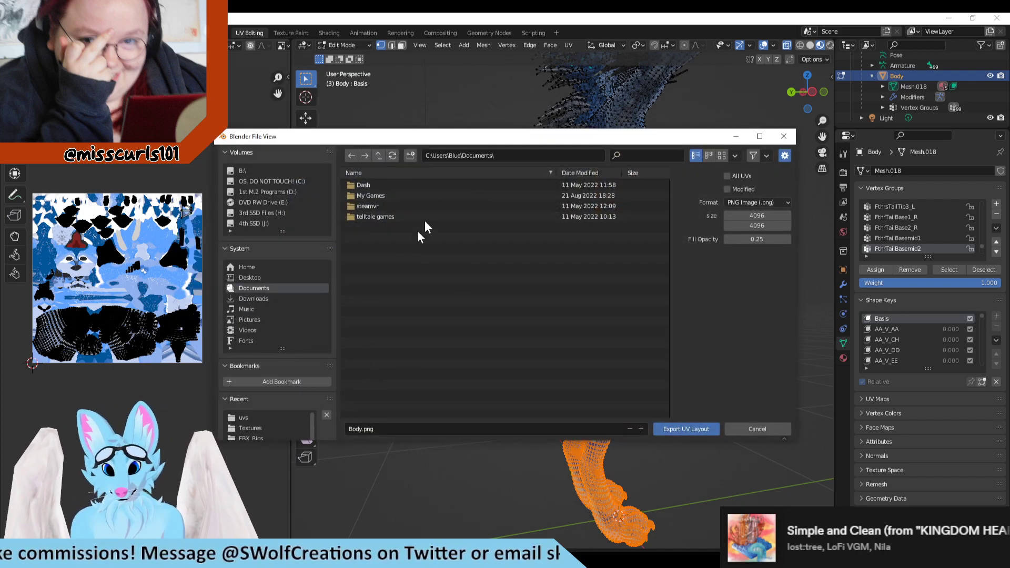
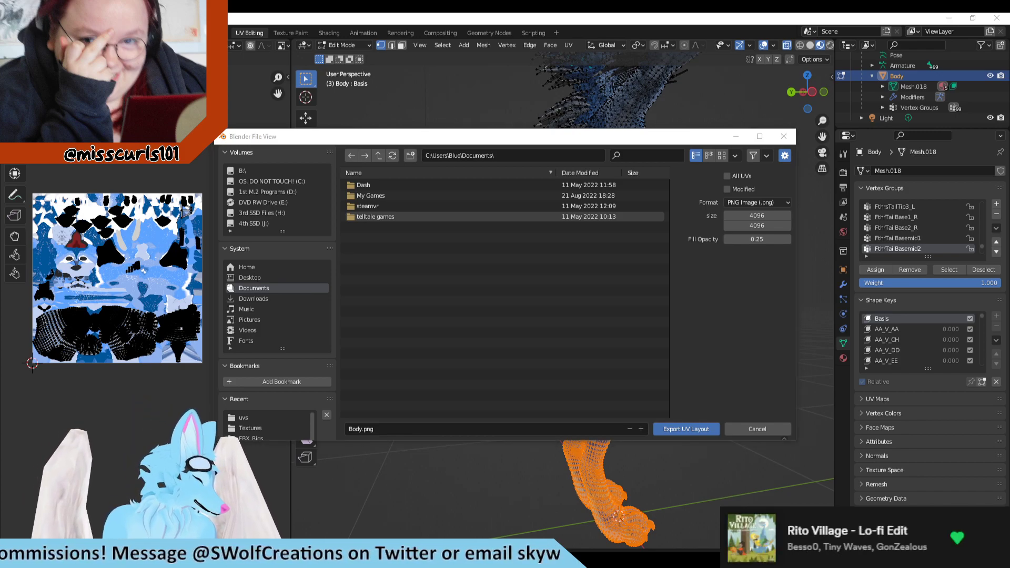
# Set the UV layout export destination to the Rexouium avatar's Textures\uvs folder.
pyautogui.press('super+Tab')
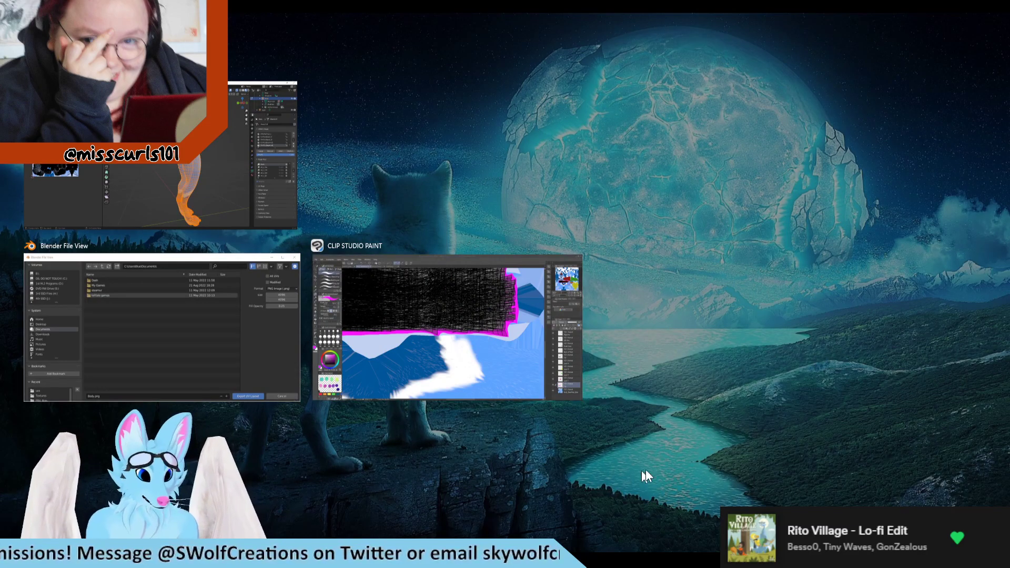
pyautogui.click(461, 390)
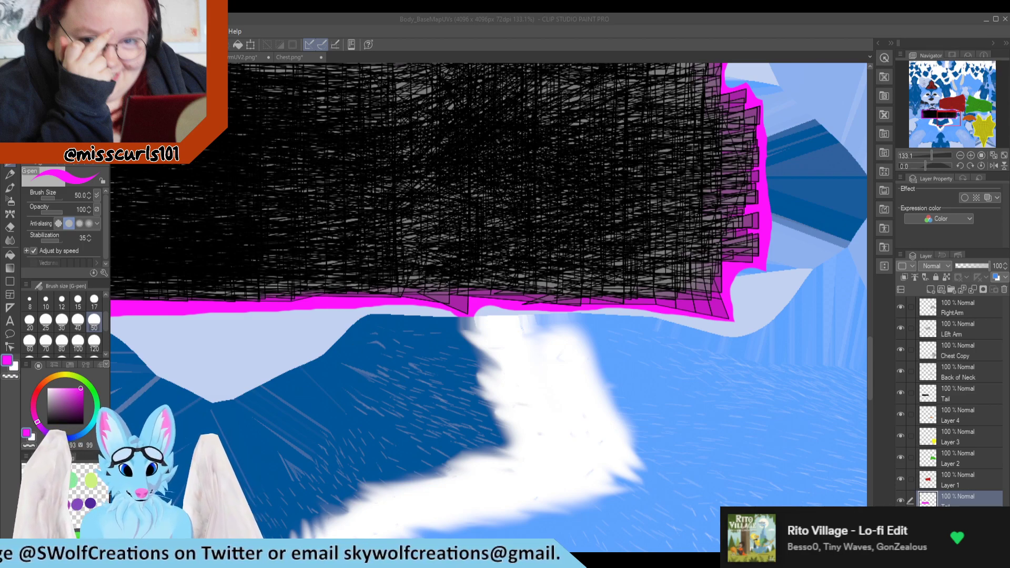
pyautogui.moveTo(503, 559)
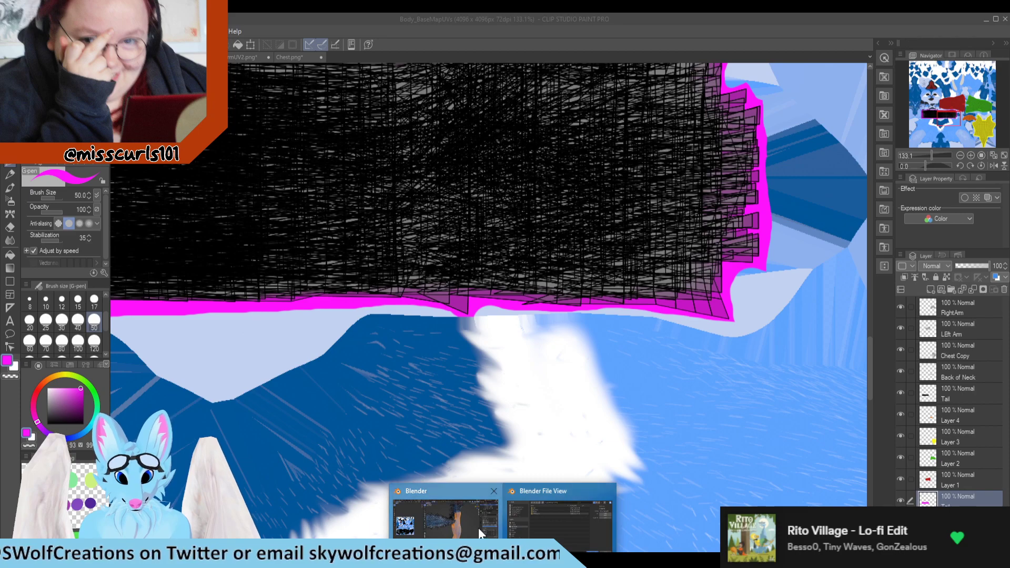
pyautogui.click(511, 530)
pyautogui.click(458, 155)
pyautogui.hotkey('ctrl', 'v')
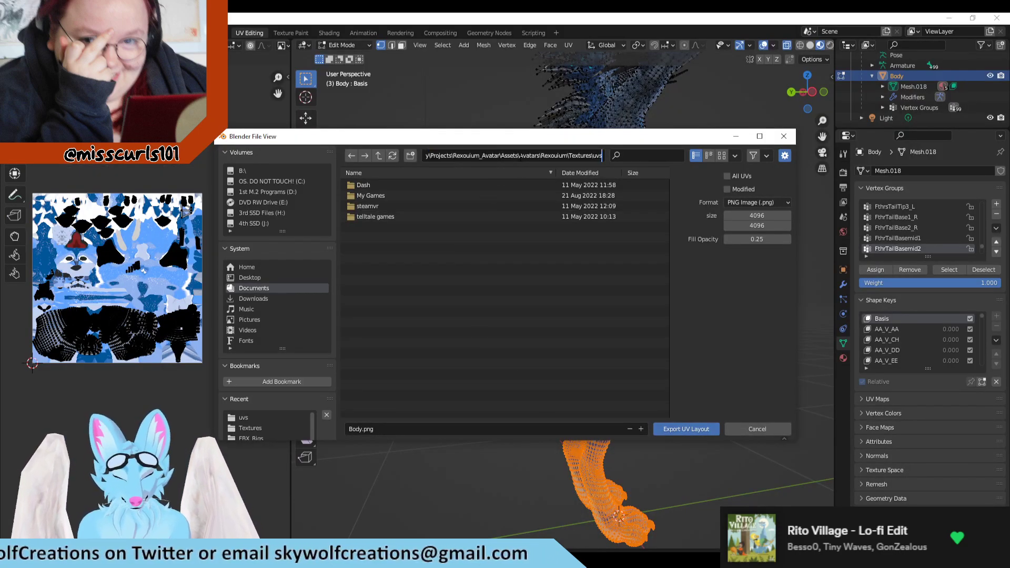
pyautogui.press('Return')
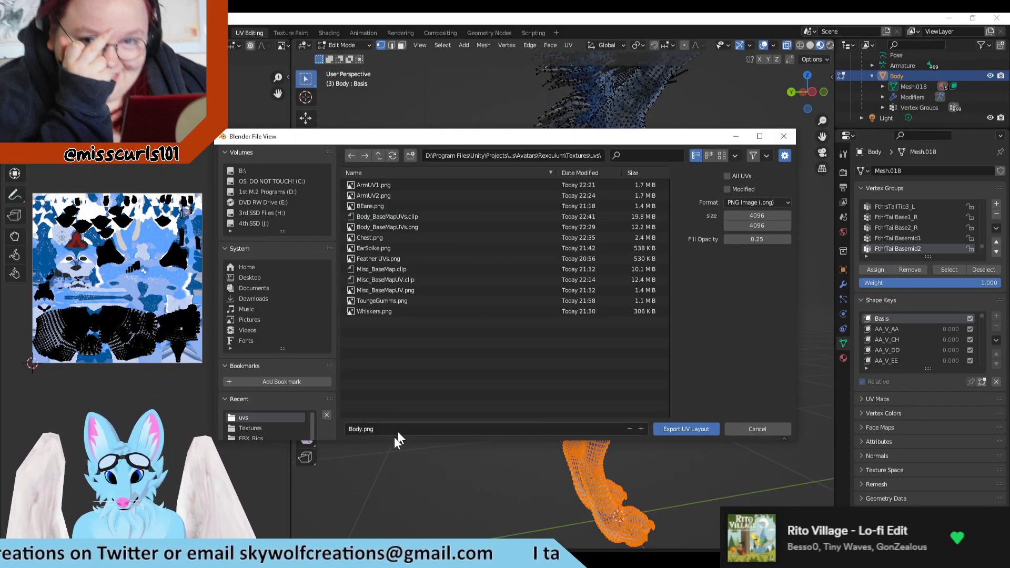
# Name the layout image Body1.png and export it at 4096 by 4096.
pyautogui.click(383, 430)
pyautogui.click(358, 429)
pyautogui.press('Right')
pyautogui.write('1')
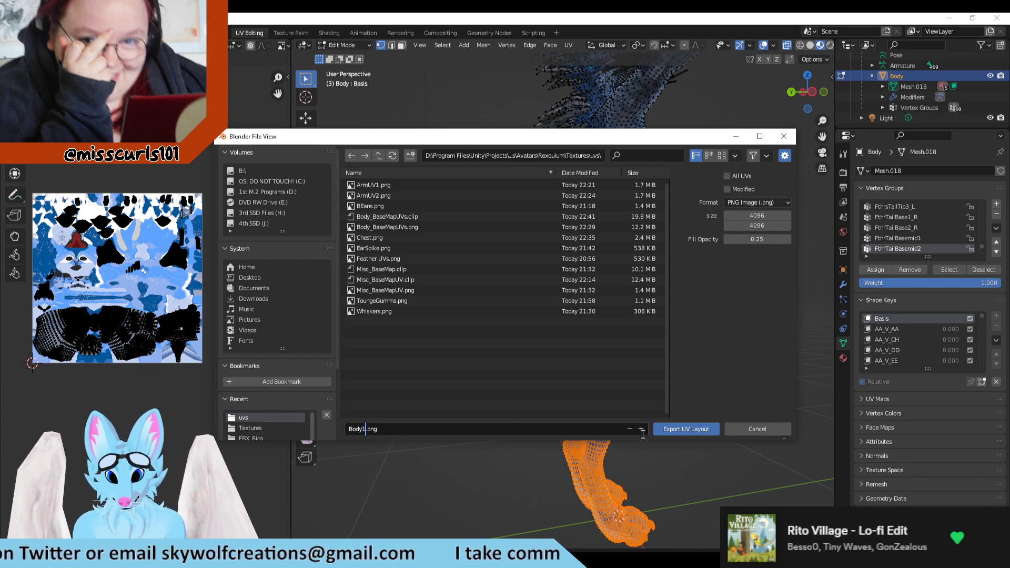
pyautogui.click(682, 425)
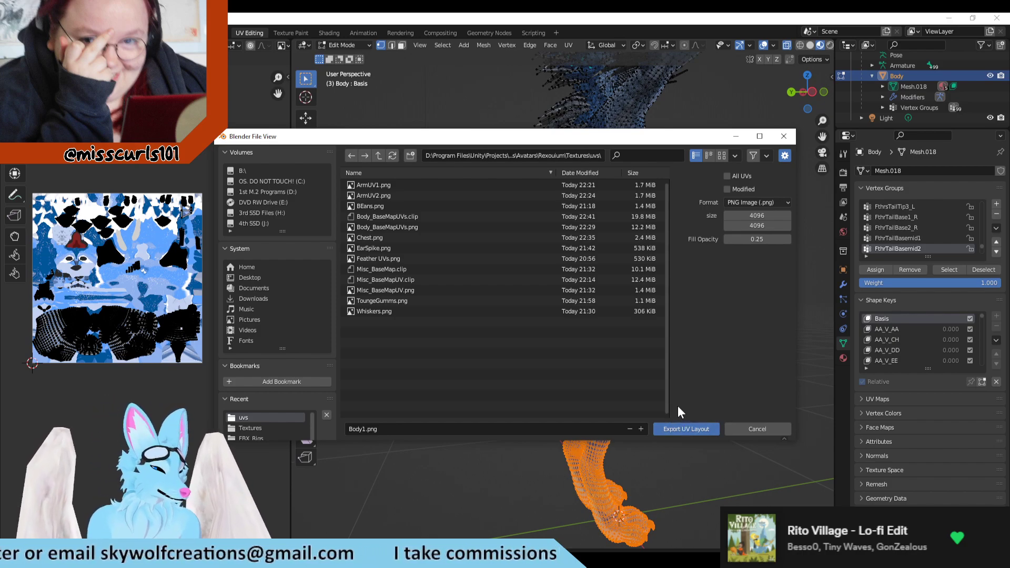
pyautogui.click(679, 428)
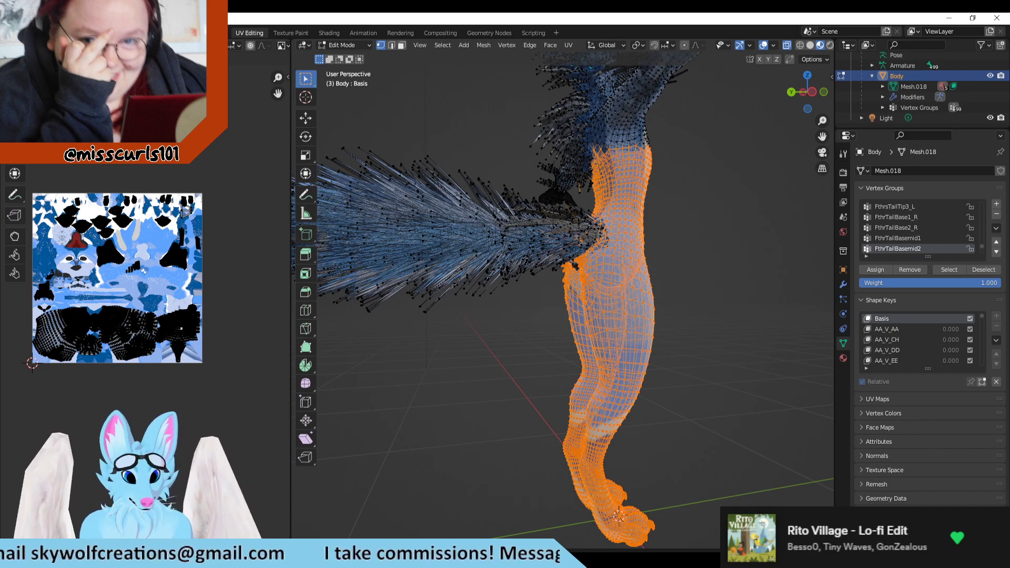
# Switch to Clip Studio Paint and examine the Body_BaseMapUVs colour guides alongside the ArmUV2.png layout.
pyautogui.hotkey('alt', 'Tab')
pyautogui.scroll(-10, 452, 386)
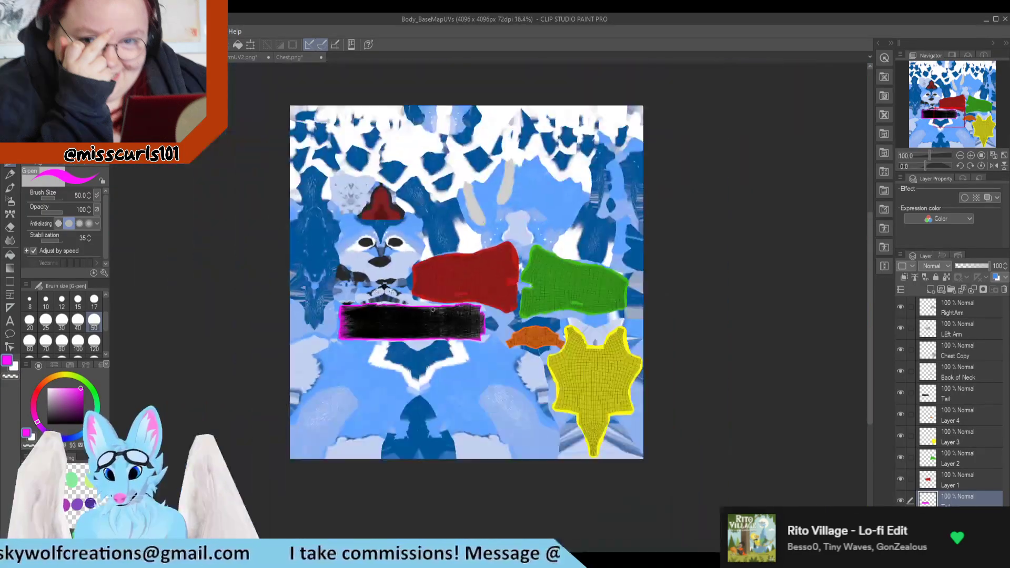
pyautogui.scroll(3, 433, 310)
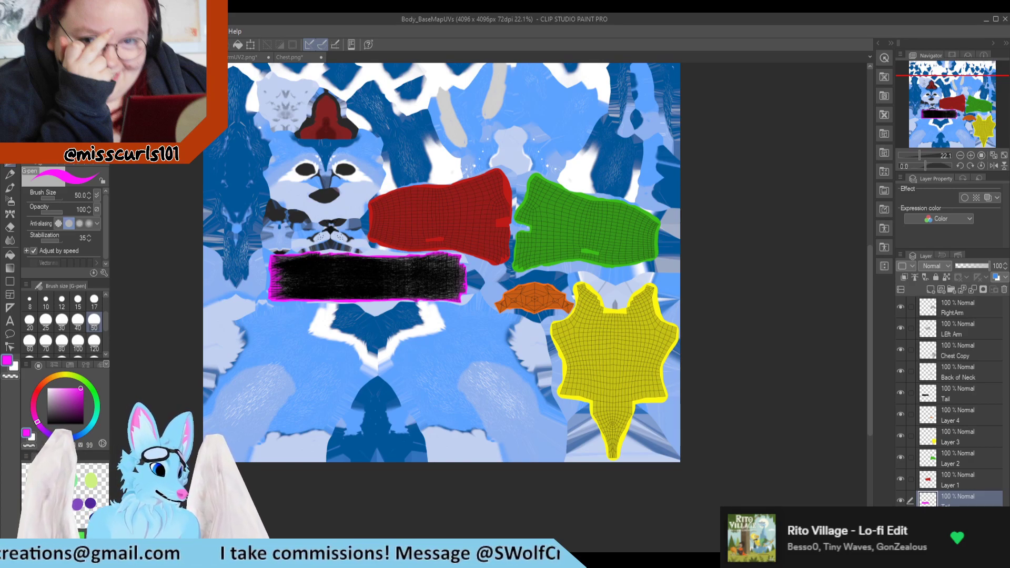
pyautogui.hotkey('alt', 'Tab')
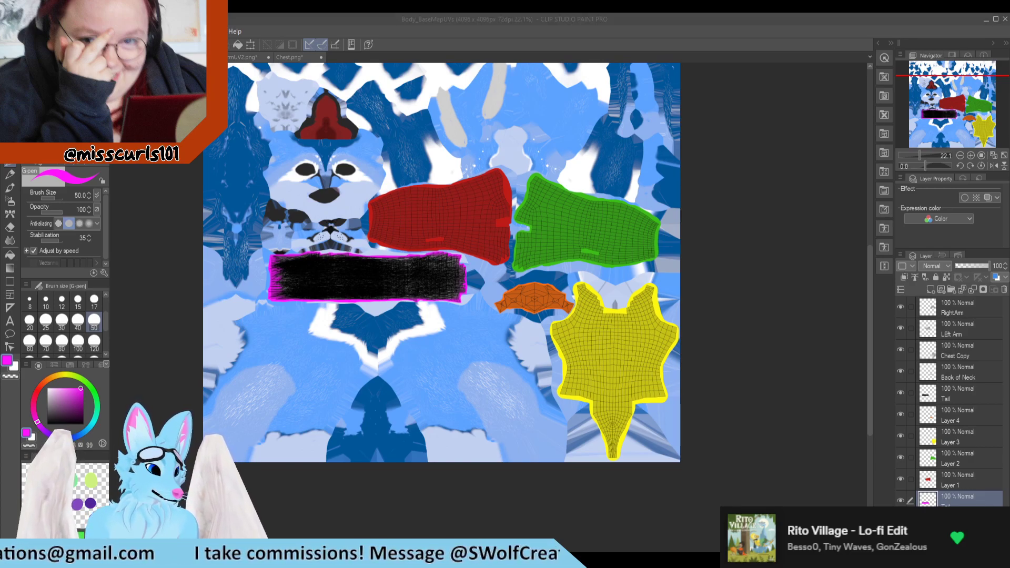
pyautogui.click(259, 54)
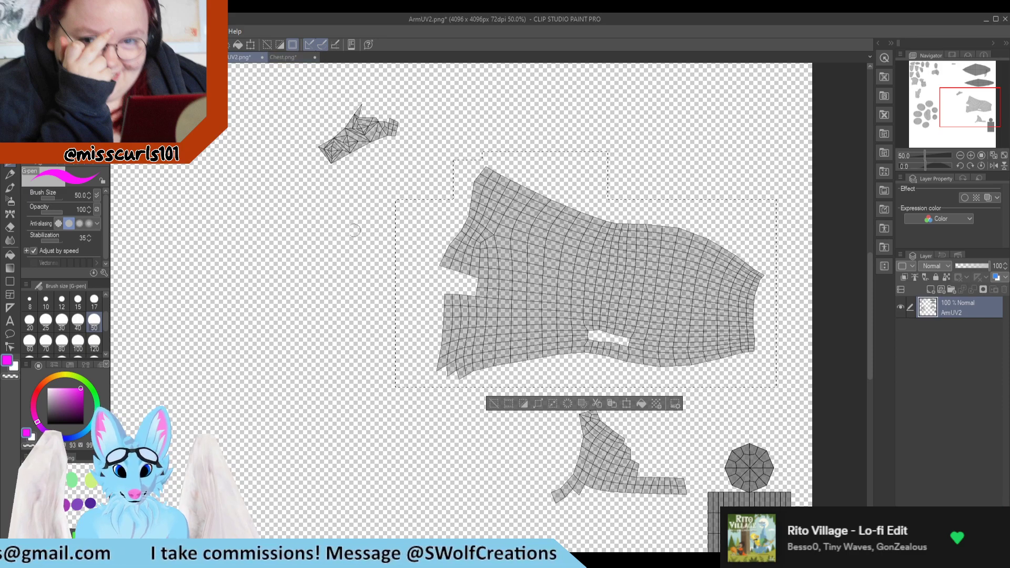
pyautogui.scroll(-15, 341, 287)
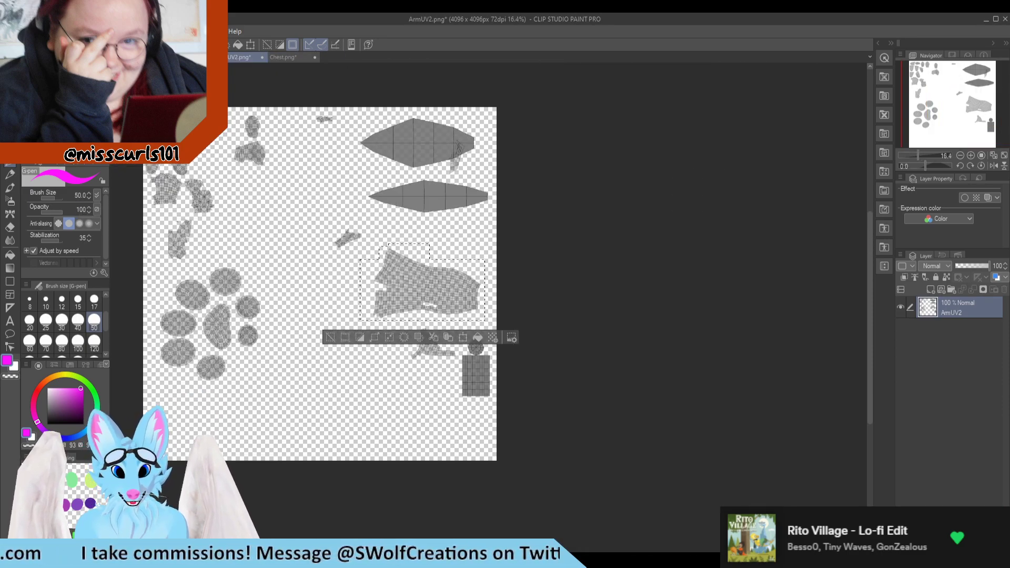
pyautogui.scroll(-3, 217, 167)
pyautogui.scroll(8, 217, 167)
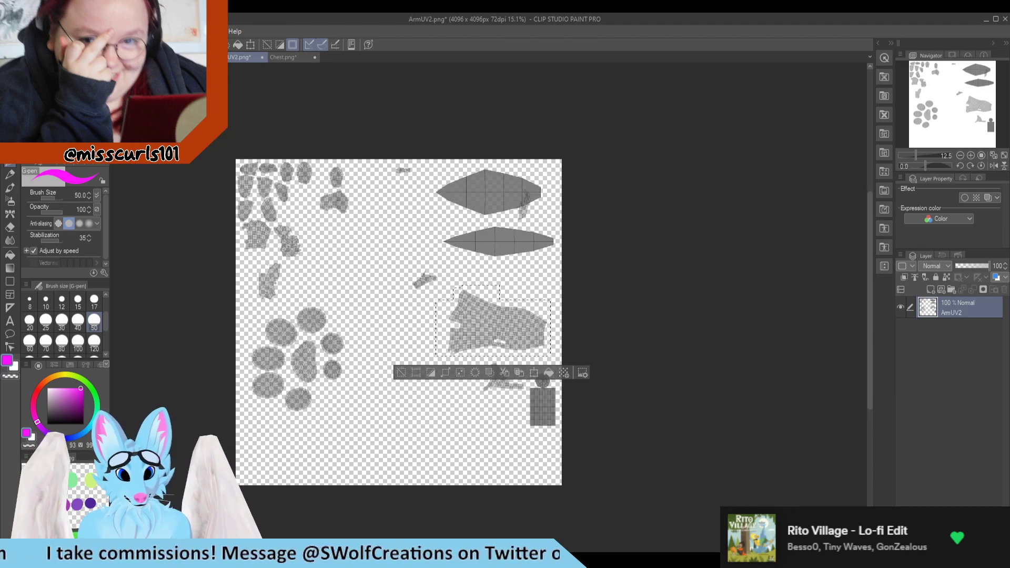
pyautogui.click(192, 56)
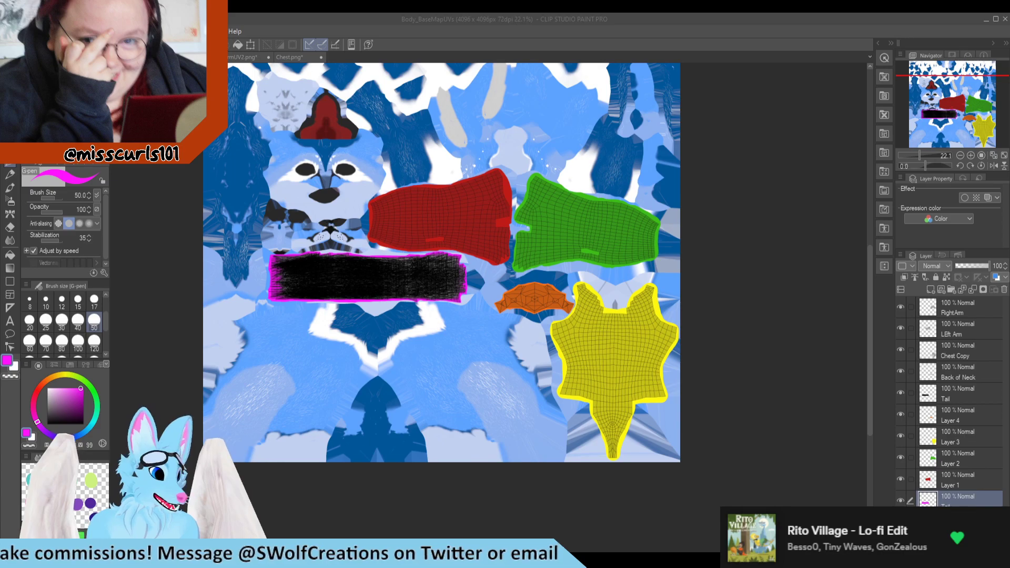
pyautogui.scroll(-1, 348, 339)
pyautogui.scroll(2, 356, 313)
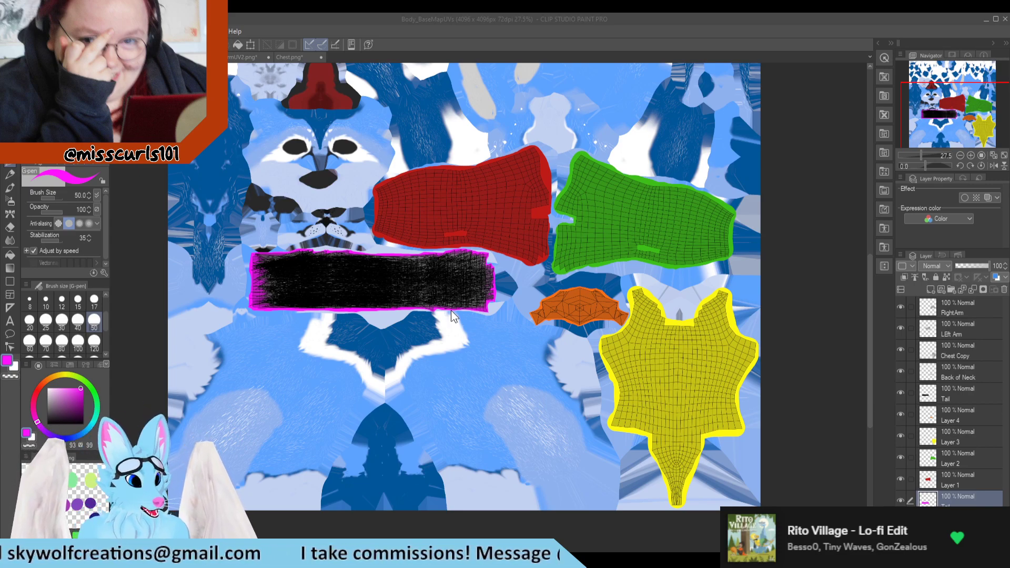
pyautogui.scroll(2, 278, 163)
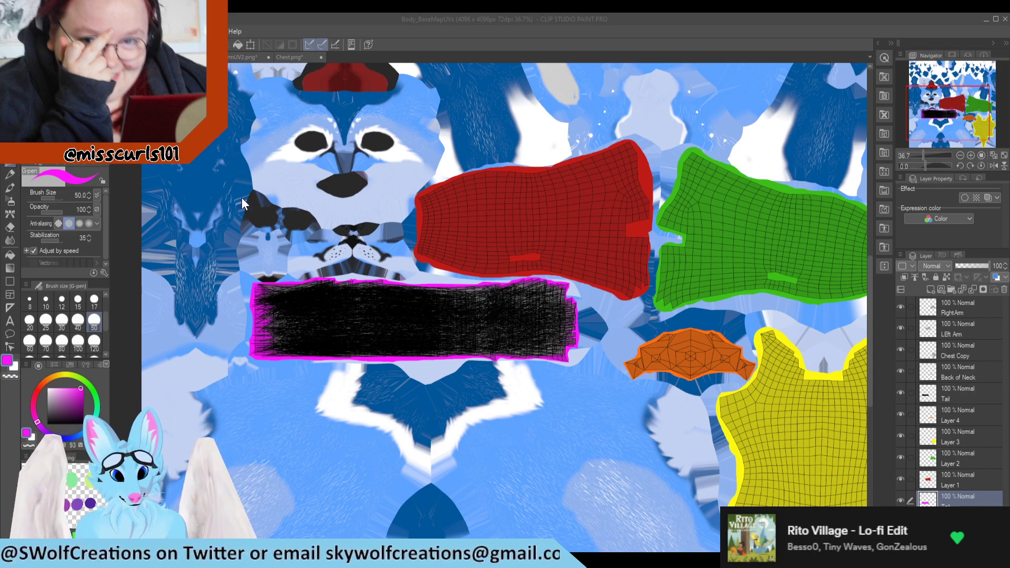
pyautogui.scroll(-3, 343, 199)
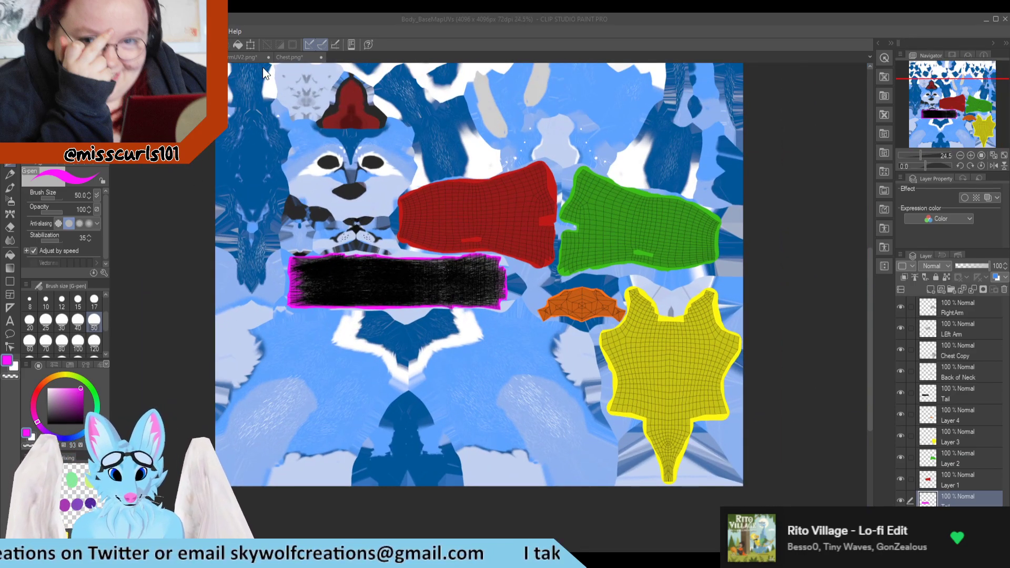
# Clear the selection around the black tail island in Chest.png.
pyautogui.click(292, 56)
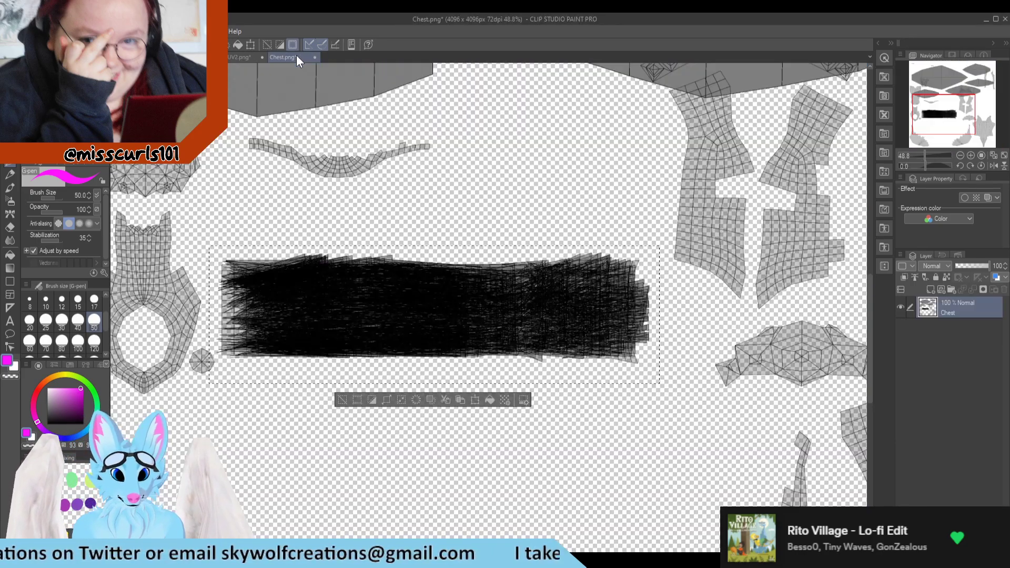
pyautogui.scroll(-5, 524, 395)
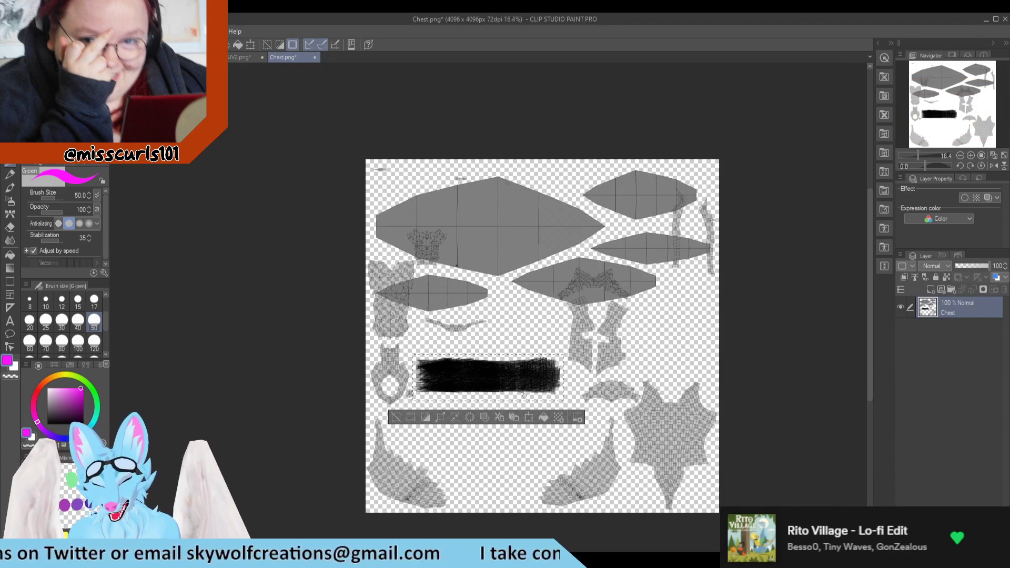
pyautogui.hotkey('ctrl', 'd')
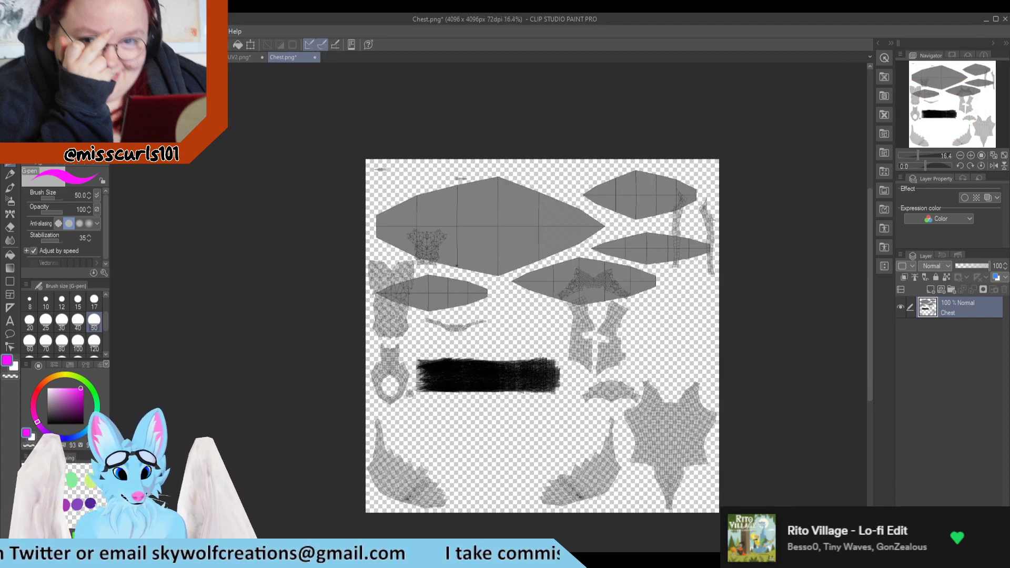
# Open the exported Body1.png layout as a separate document in Clip Studio Paint.
pyautogui.click(243, 55)
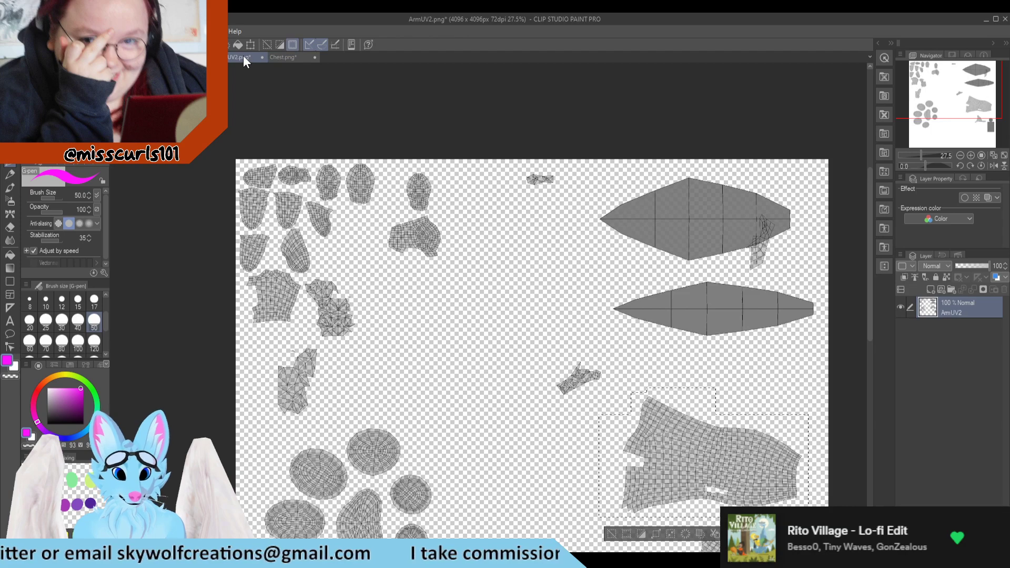
pyautogui.scroll(2, 241, 174)
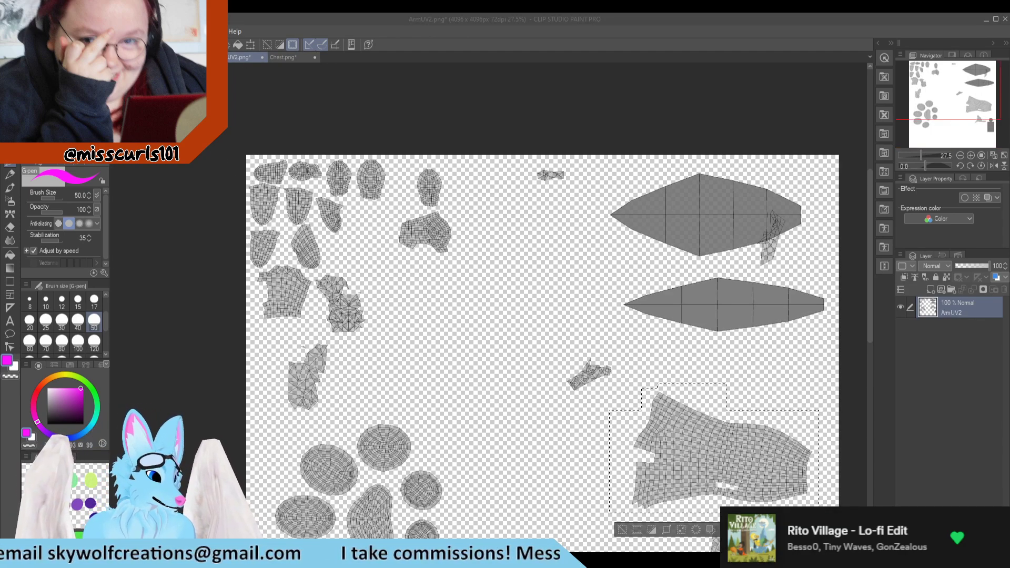
pyautogui.moveTo(0, 97); pyautogui.dragTo(322, 97)
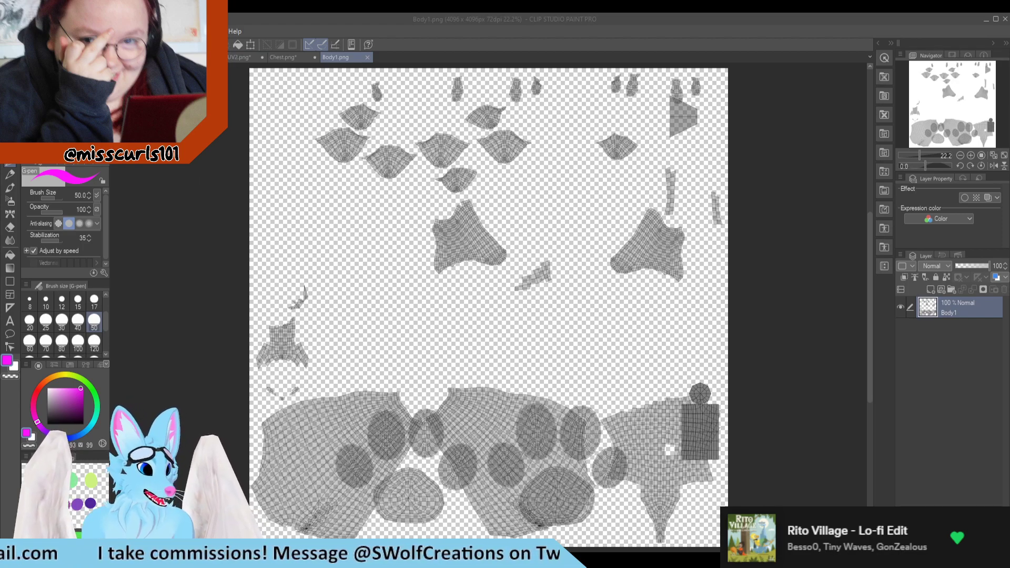
pyautogui.hotkey('alt', 'Tab')
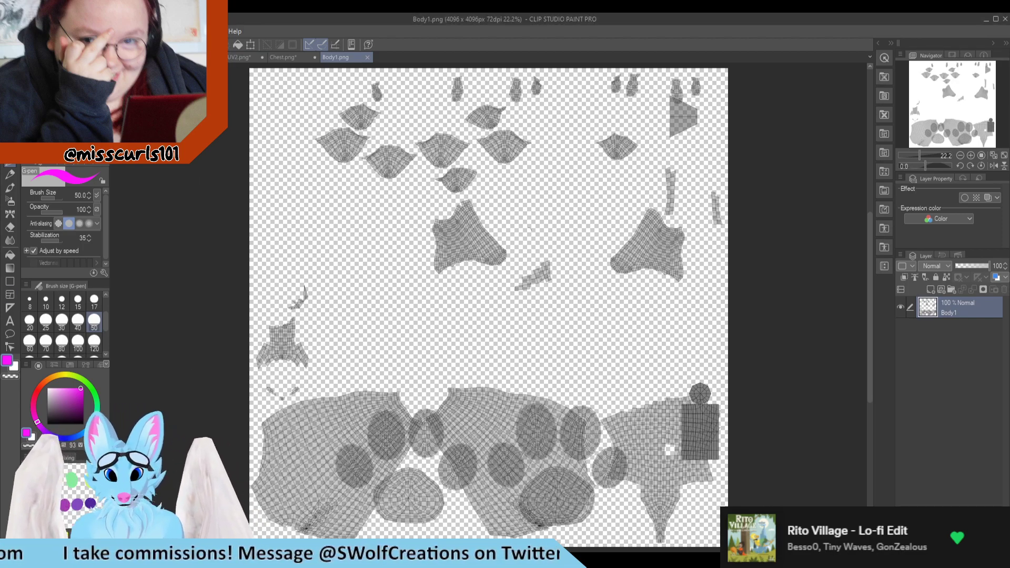
pyautogui.scroll(-1, 533, 224)
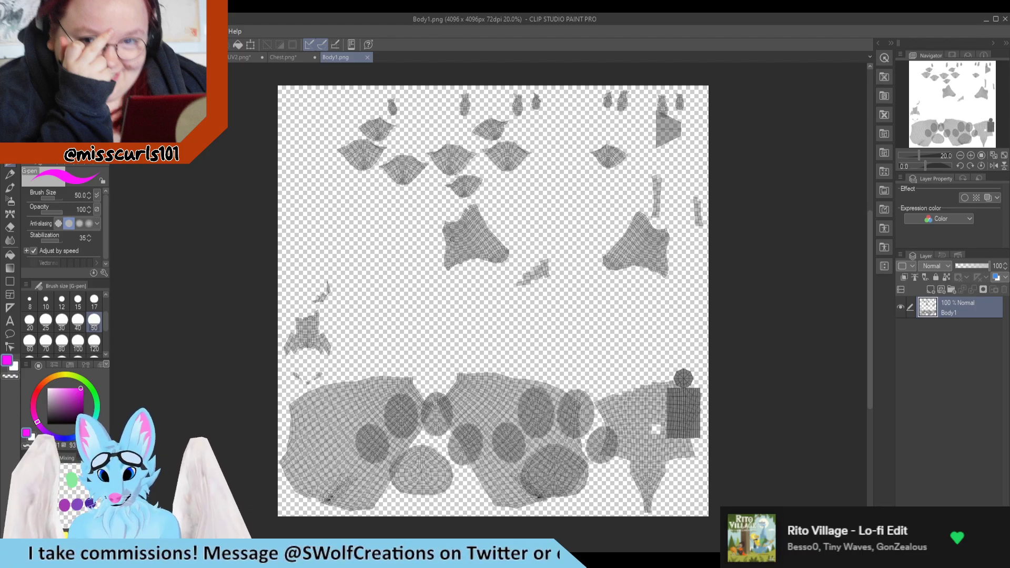
# Lasso the two mirrored, roughly triangular mesh islands above the middle of Body1.png.
pyautogui.press('m')
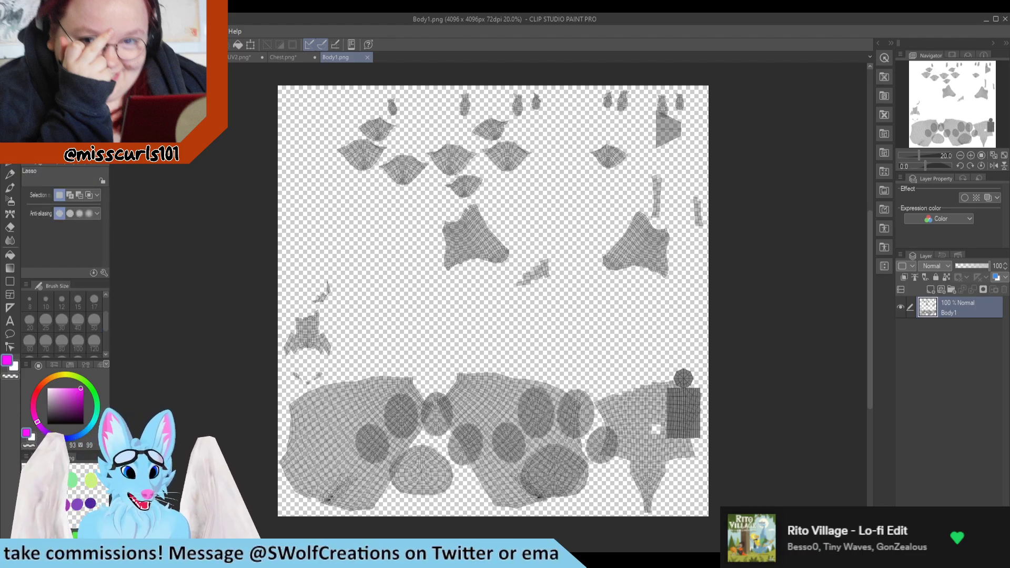
pyautogui.scroll(5, 494, 247)
pyautogui.moveTo(477, 326)
pyautogui.mouseDown()
pyautogui.moveTo(550, 274)
pyautogui.moveTo(457, 153)
pyautogui.moveTo(434, 123)
pyautogui.moveTo(322, 133)
pyautogui.moveTo(284, 278)
pyautogui.moveTo(458, 332)
pyautogui.mouseUp()
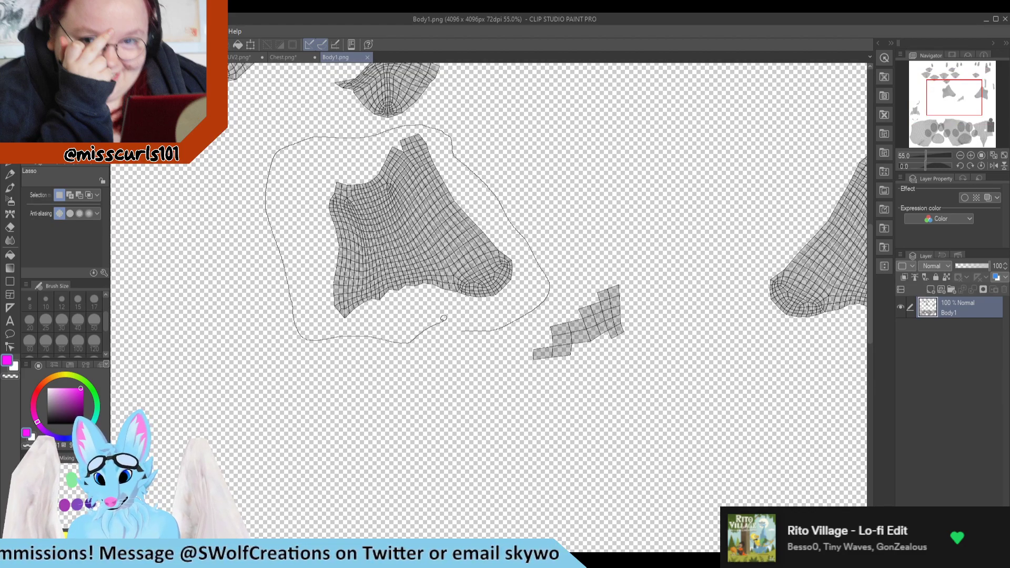
pyautogui.scroll(-3, 621, 271)
pyautogui.moveTo(660, 239)
pyautogui.mouseDown()
pyautogui.moveTo(643, 214)
pyautogui.moveTo(565, 257)
pyautogui.moveTo(558, 327)
pyautogui.moveTo(634, 337)
pyautogui.moveTo(692, 326)
pyautogui.moveTo(692, 242)
pyautogui.moveTo(661, 238)
pyautogui.mouseUp()
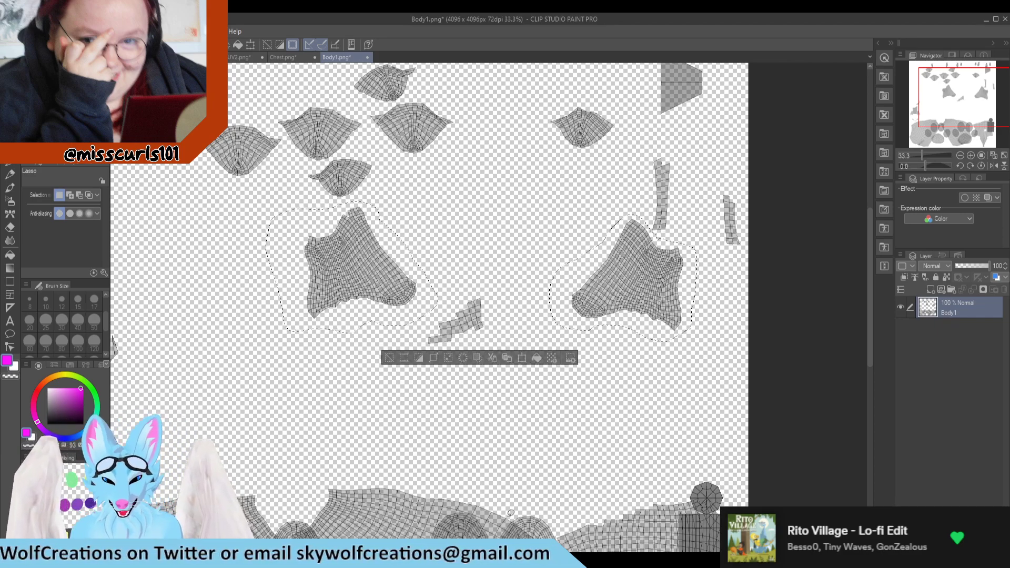
# Paste the two copied triangular islands into Body_BaseMapUVs as a new layer.
pyautogui.click(139, 56)
pyautogui.scroll(-1, 480, 288)
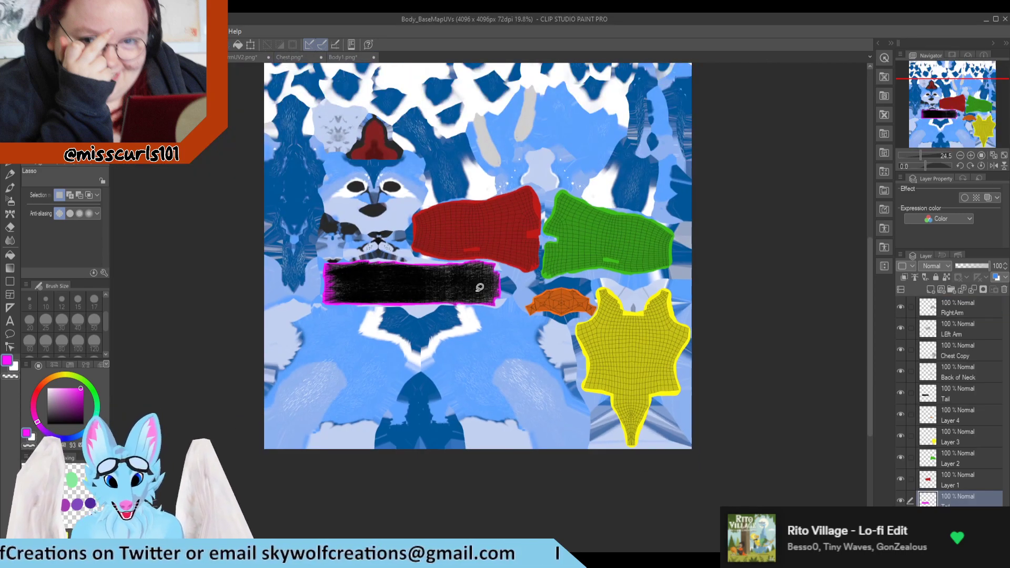
pyautogui.hotkey('ctrl', 'v')
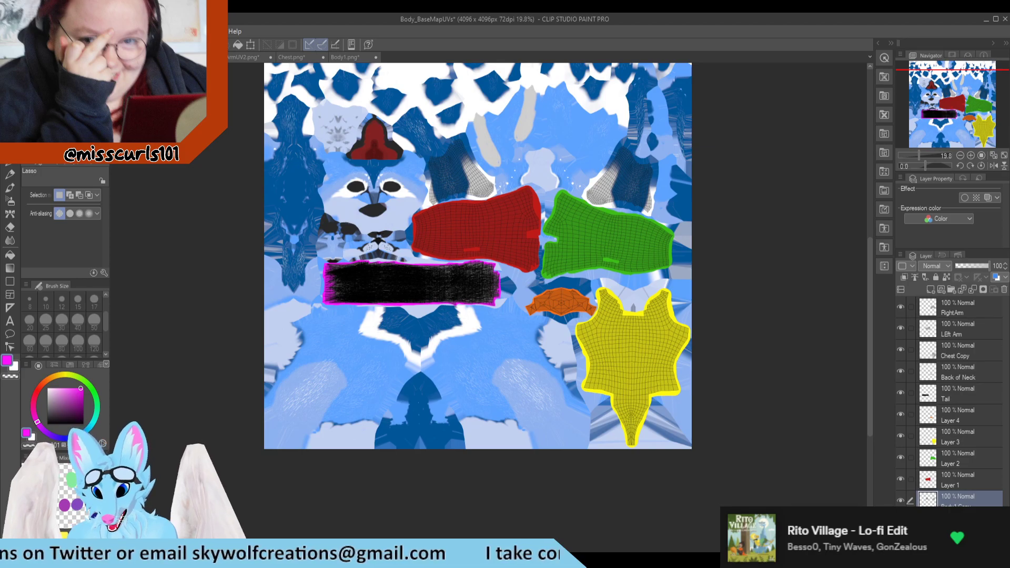
# Switch to Blender, examine the selected legs and waist against their UV islands, and open the Texture Paint workspace.
pyautogui.hotkey('alt', 'Tab')
pyautogui.scroll(-3, 651, 277)
pyautogui.scroll(7, 651, 277)
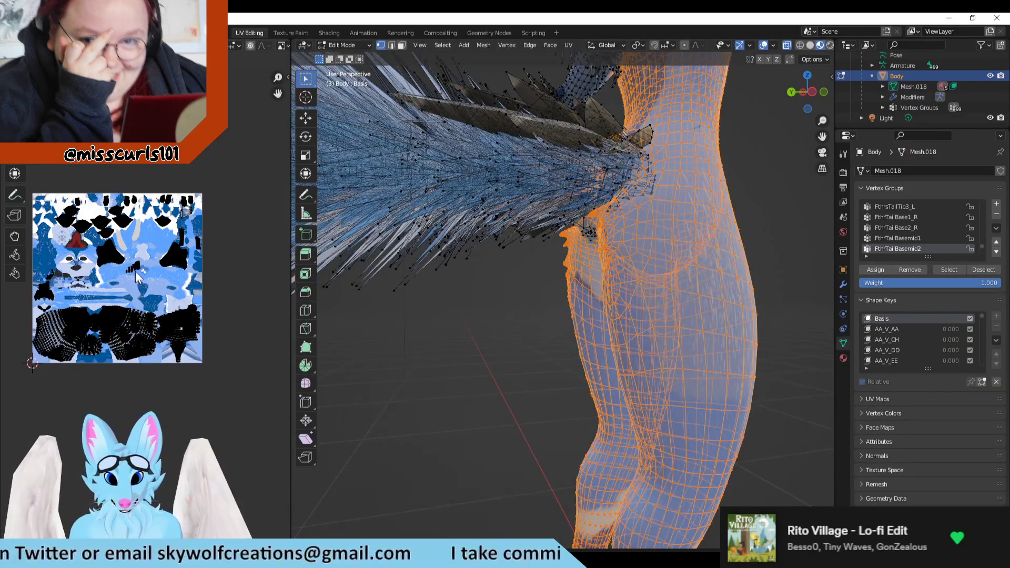
pyautogui.scroll(7, 132, 271)
pyautogui.scroll(-1, 682, 322)
pyautogui.scroll(-1, 678, 288)
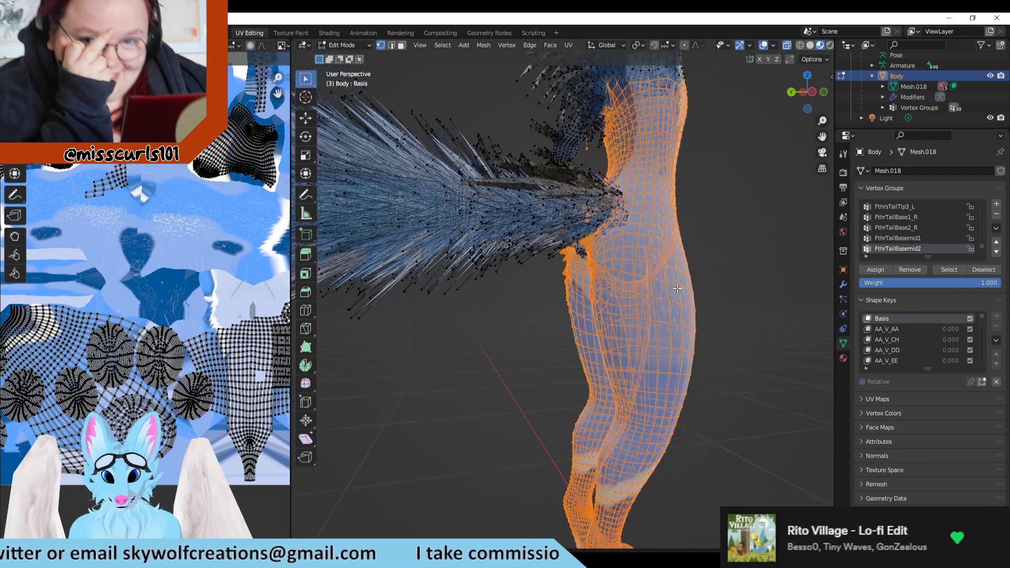
pyautogui.moveTo(744, 326); pyautogui.dragTo(721, 343, button='middle')
pyautogui.moveTo(568, 349); pyautogui.dragTo(471, 353, button='middle')
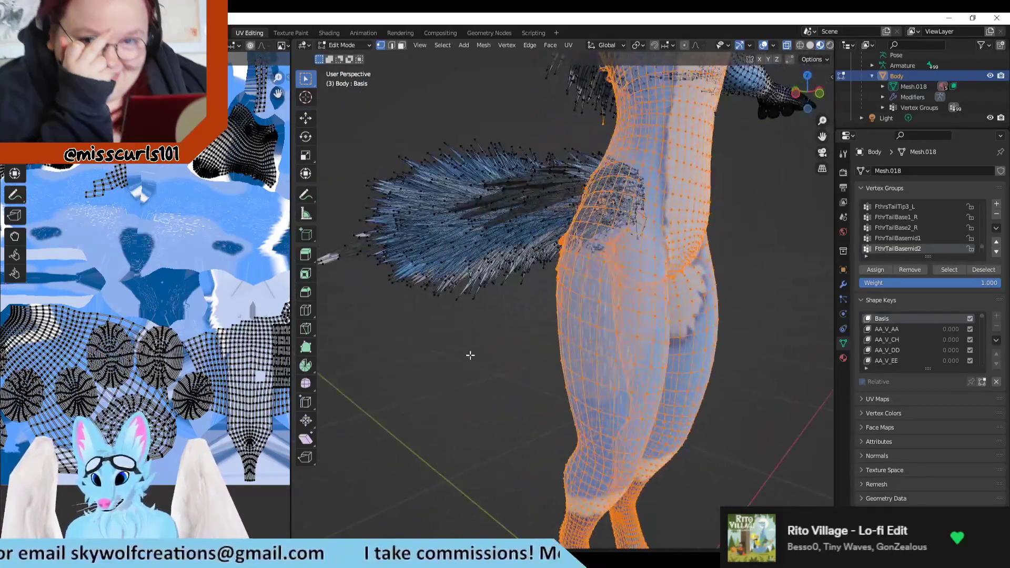
pyautogui.click(290, 33)
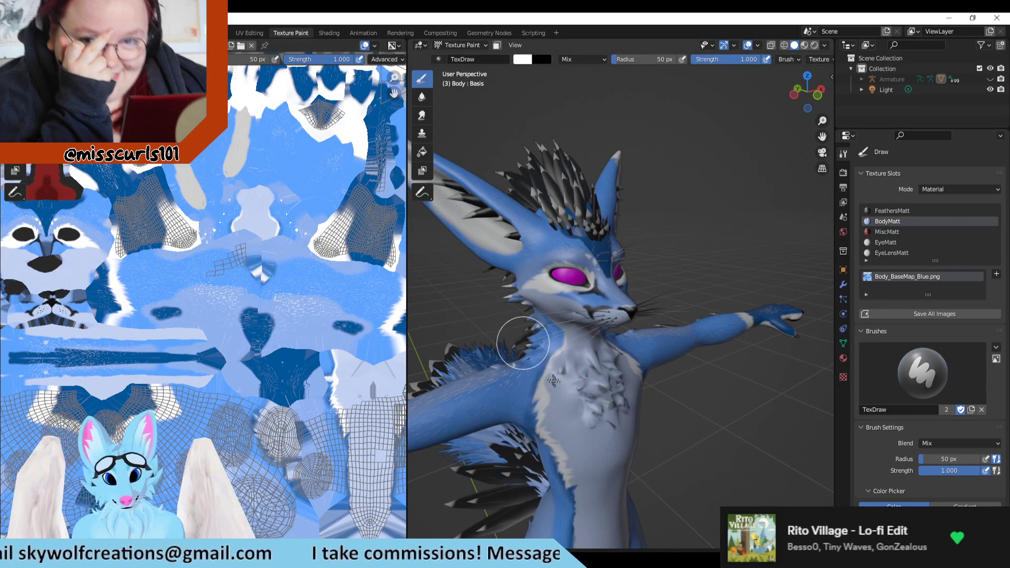
# Test-paint white on the left triangular mesh island of the body texture to identify its area on the model, and undo the strokes.
pyautogui.scroll(-5, 539, 363)
pyautogui.scroll(-1, 149, 217)
pyautogui.scroll(3, 149, 218)
pyautogui.scroll(-4, 149, 219)
pyautogui.scroll(5, 147, 220)
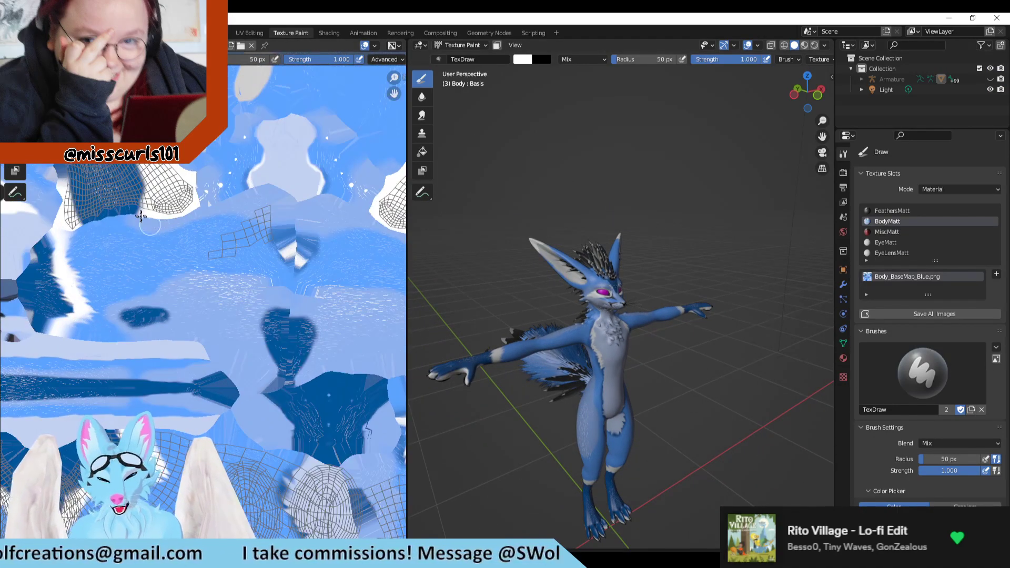
pyautogui.moveTo(159, 203)
pyautogui.mouseDown()
pyautogui.moveTo(94, 184)
pyautogui.moveTo(124, 180)
pyautogui.mouseUp()
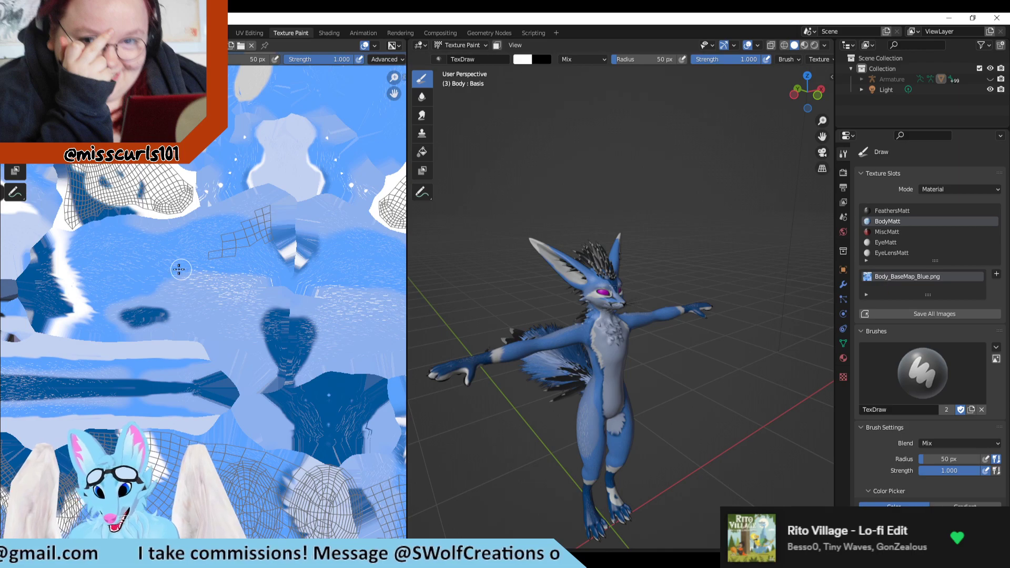
pyautogui.scroll(-2, 180, 269)
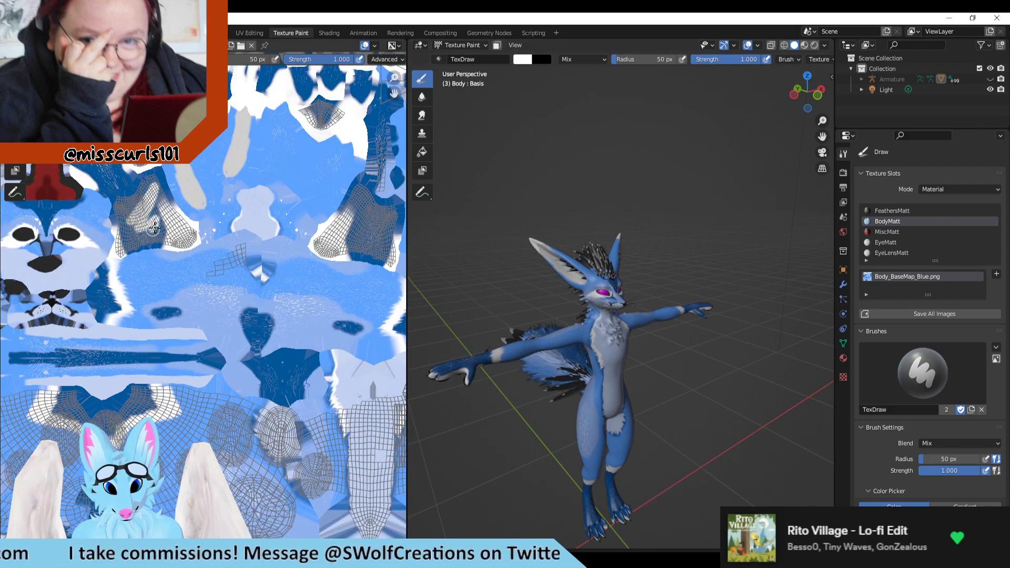
pyautogui.scroll(-4, 173, 328)
pyautogui.scroll(5, 194, 342)
pyautogui.scroll(-4, 200, 337)
pyautogui.scroll(5, 222, 467)
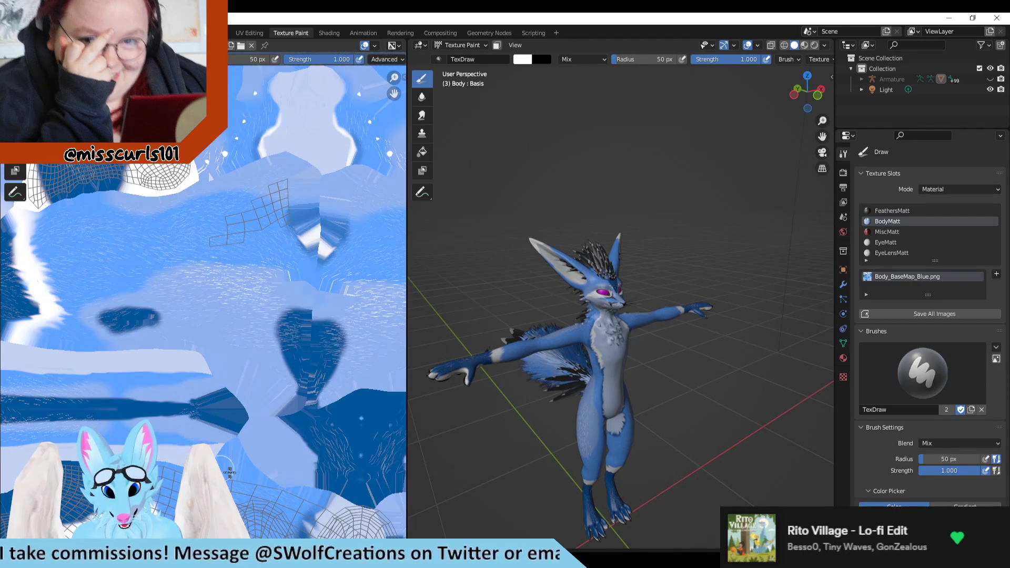
pyautogui.scroll(-3, 222, 466)
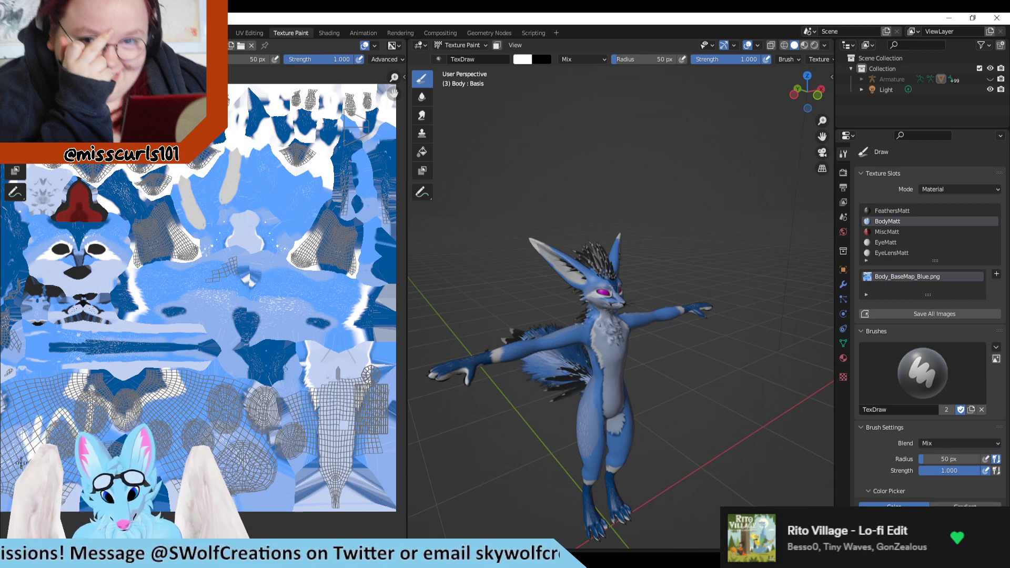
pyautogui.moveTo(21, 455); pyautogui.dragTo(20, 468)
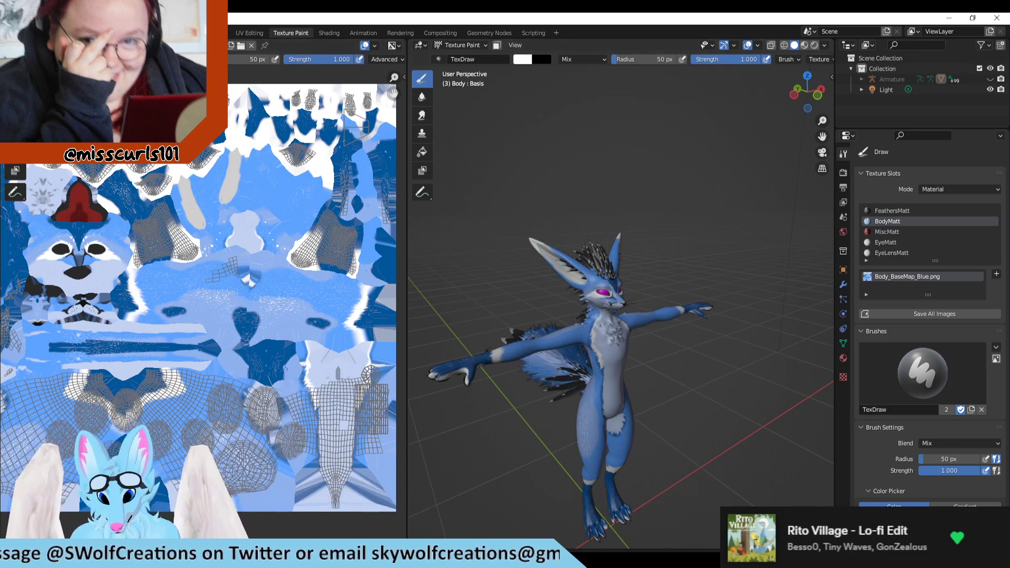
# Switch to Clip Studio Paint, finish naming the pasted mesh layer Ankles and move it to the top of the layer stack.
pyautogui.hotkey('alt', 'Tab')
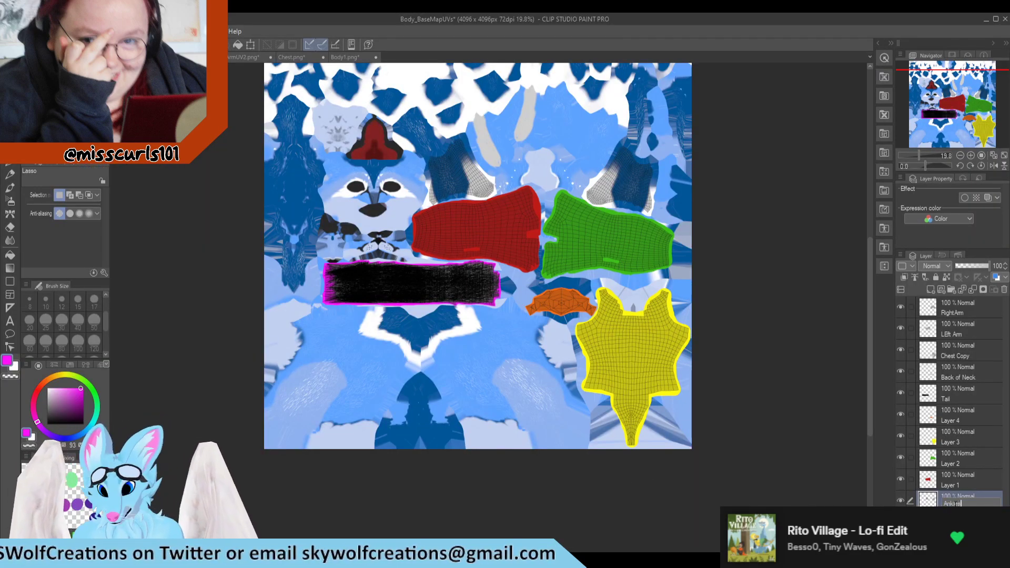
pyautogui.moveTo(955, 504); pyautogui.dragTo(955, 300)
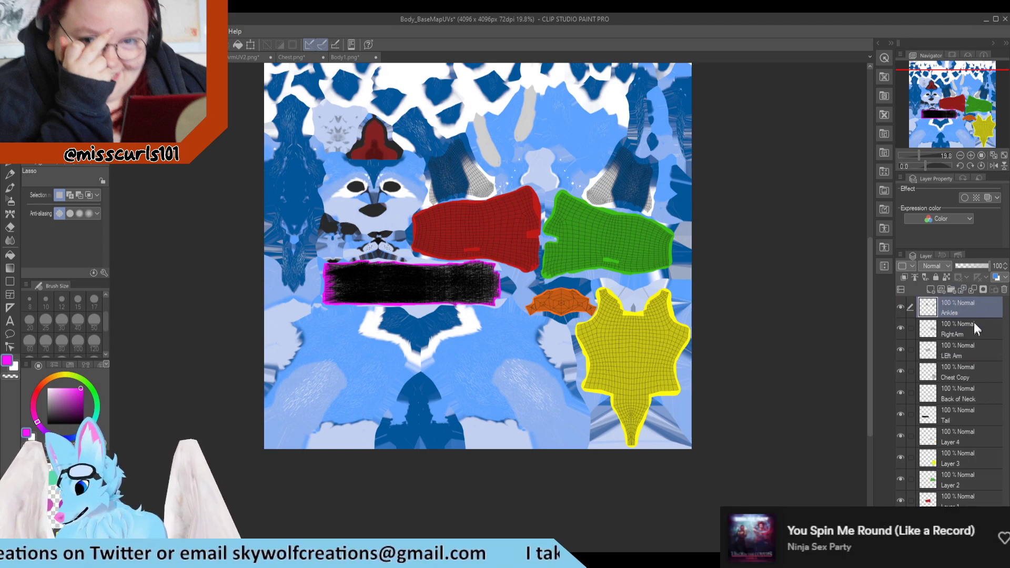
# Group the mesh layers from Ankles down to the mesh Tail layer in a new folder and hide the folder.
pyautogui.click(951, 291)
pyautogui.moveTo(954, 342)
pyautogui.mouseDown()
pyautogui.moveTo(964, 327)
pyautogui.moveTo(968, 350)
pyautogui.mouseUp()
pyautogui.moveTo(972, 386); pyautogui.dragTo(977, 371)
pyautogui.moveTo(974, 404); pyautogui.dragTo(976, 389)
pyautogui.moveTo(963, 431); pyautogui.dragTo(969, 415)
pyautogui.click(900, 305)
pyautogui.click(900, 305)
pyautogui.click(900, 305)
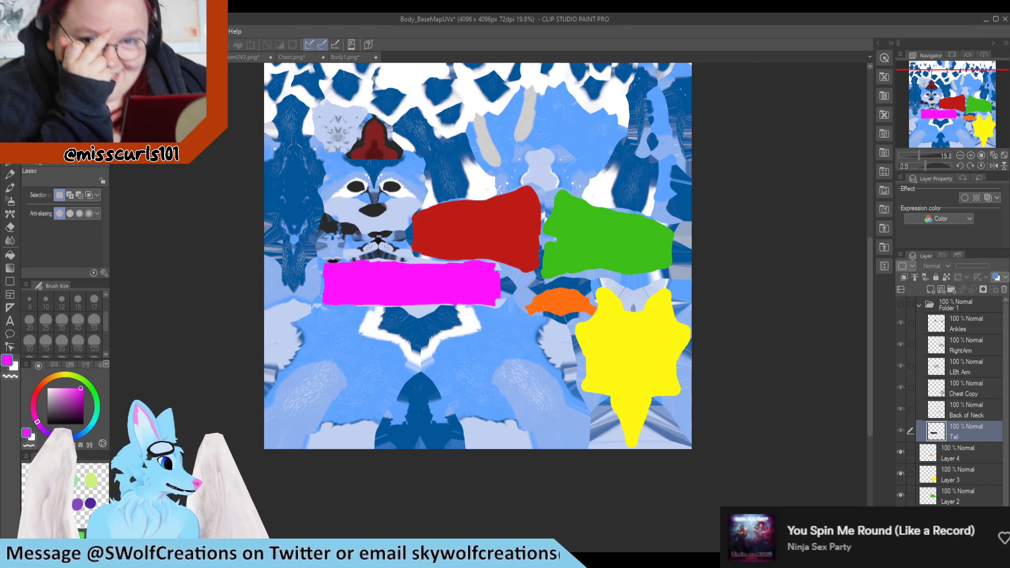
# Choose a violet drawing colour and the G-pen for the next colour guide.
pyautogui.scroll(-1, 518, 447)
pyautogui.scroll(3, 679, 386)
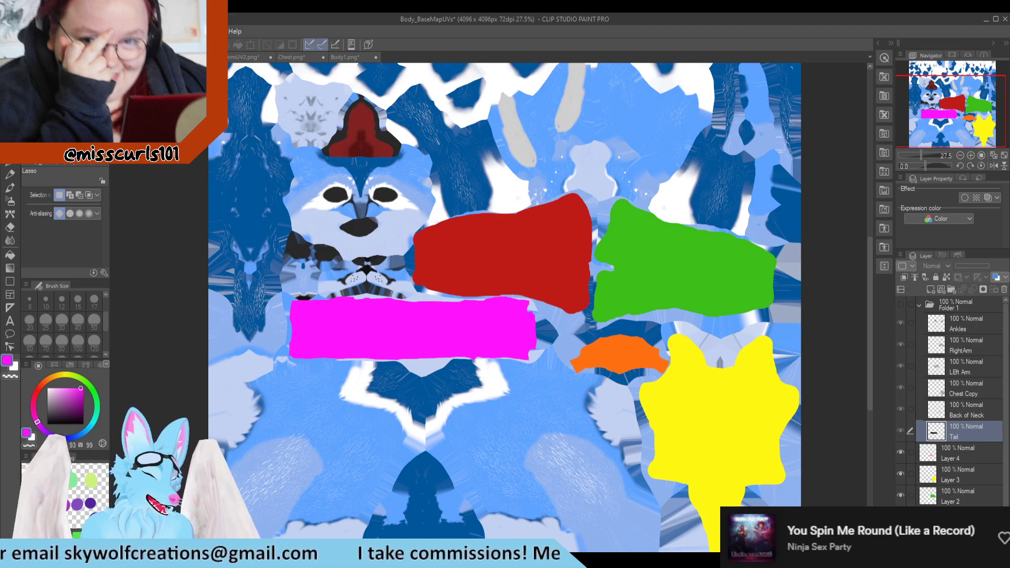
pyautogui.scroll(-1, 239, 360)
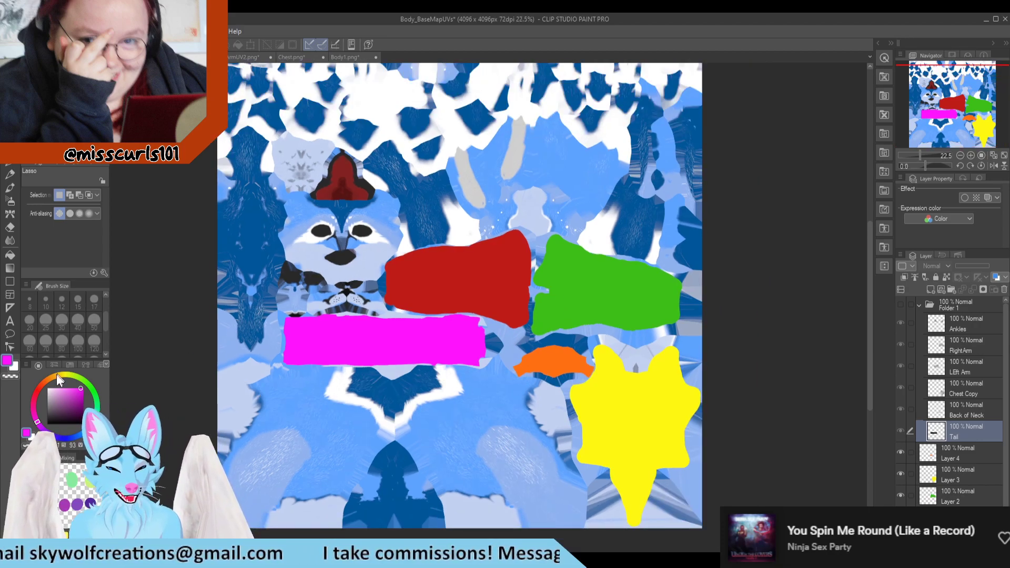
pyautogui.click(68, 435)
pyautogui.click(51, 434)
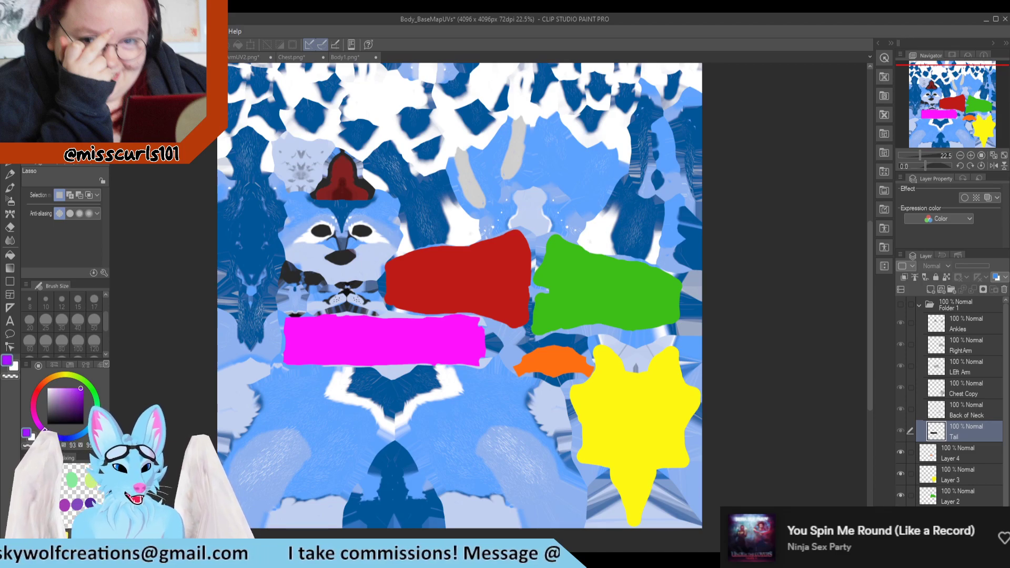
pyautogui.click(10, 175)
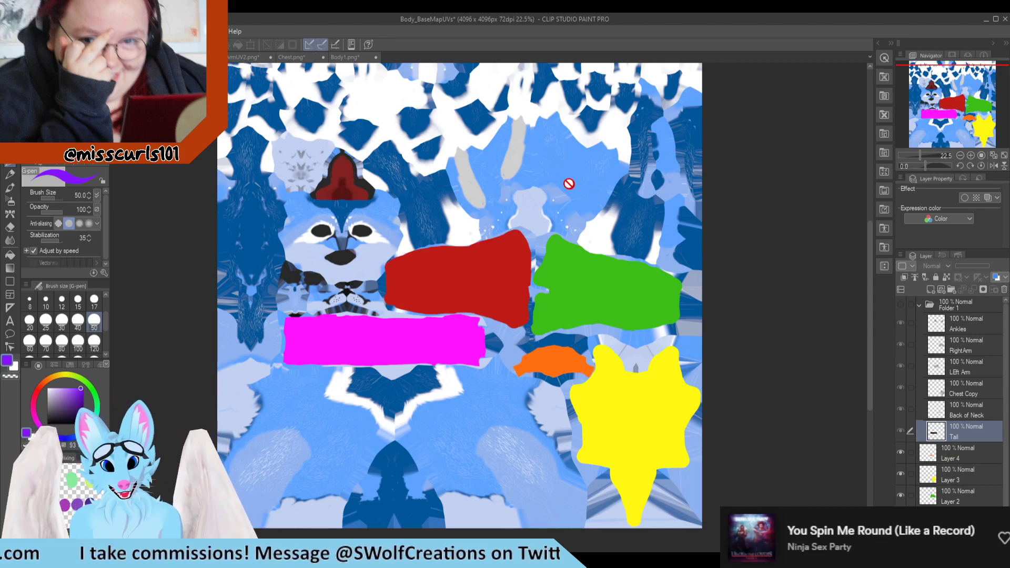
# Collapse Folder 1 and show its mesh layers over the colour guides again.
pyautogui.scroll(-1, 568, 184)
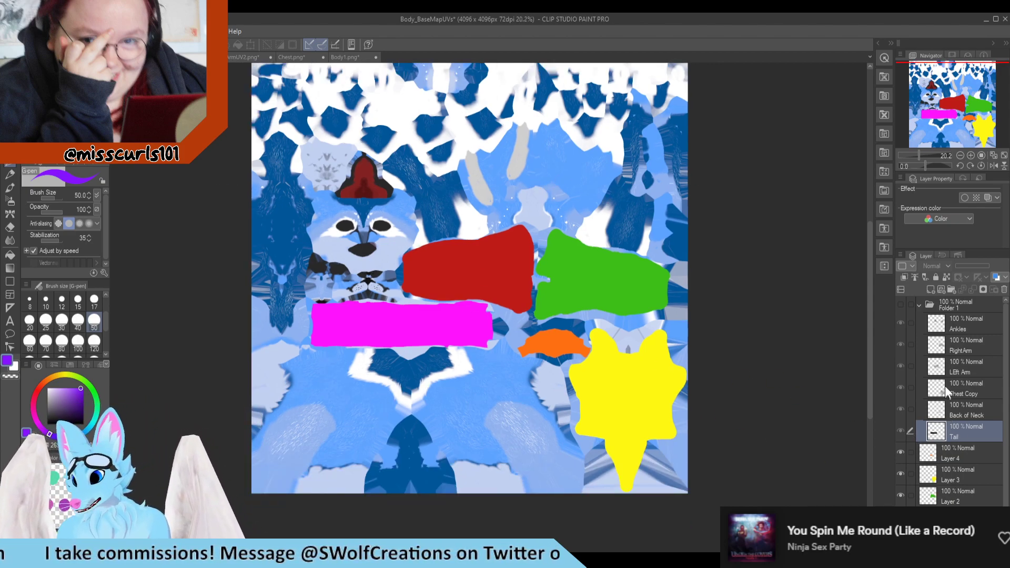
pyautogui.click(919, 303)
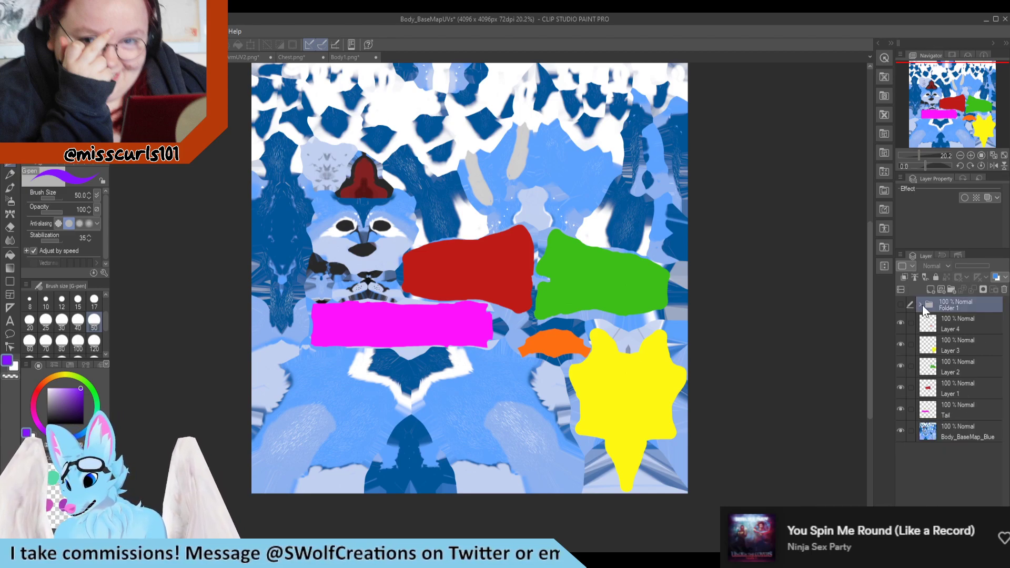
pyautogui.click(921, 304)
pyautogui.click(901, 305)
pyautogui.click(918, 304)
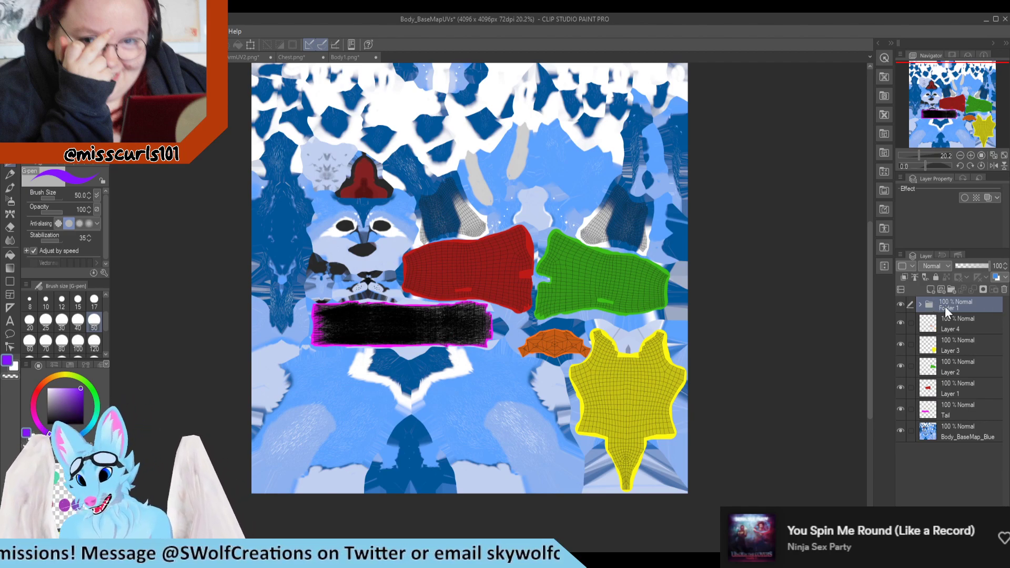
pyautogui.scroll(1, 631, 251)
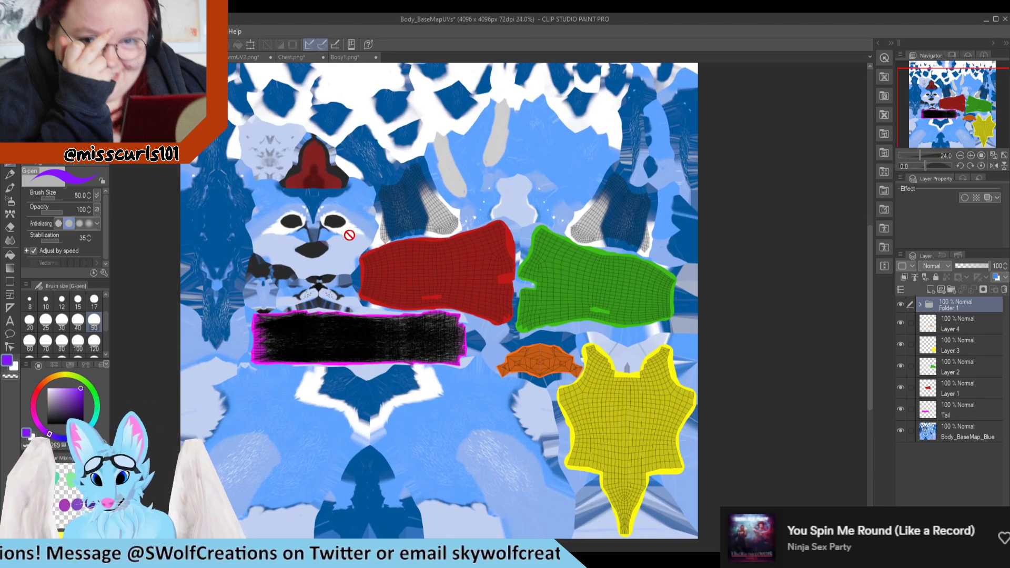
pyautogui.scroll(-1, 349, 235)
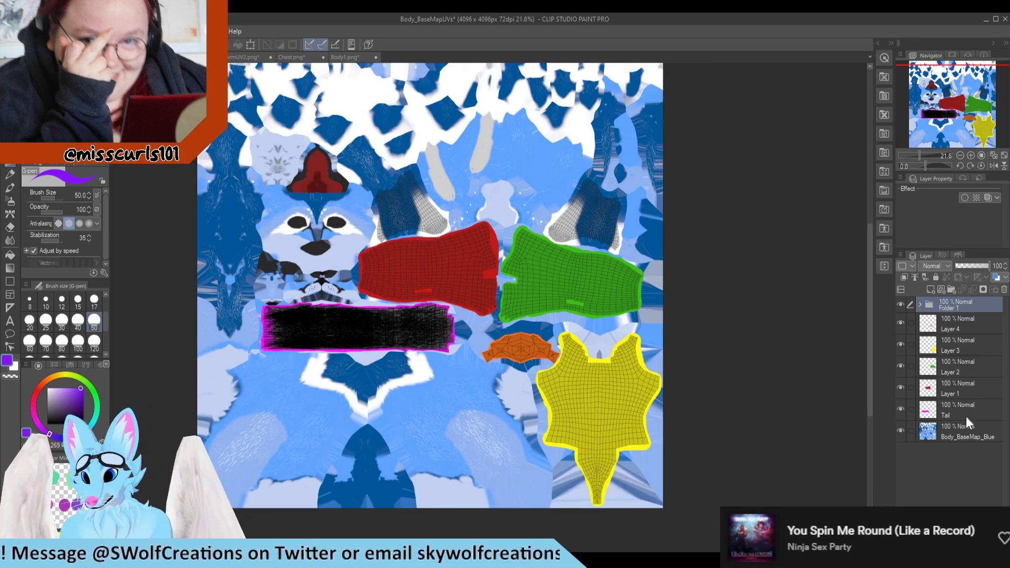
# Create a new layer and move it between the magenta Tail layer and Body_BaseMap_Blue.
pyautogui.scroll(3, 400, 190)
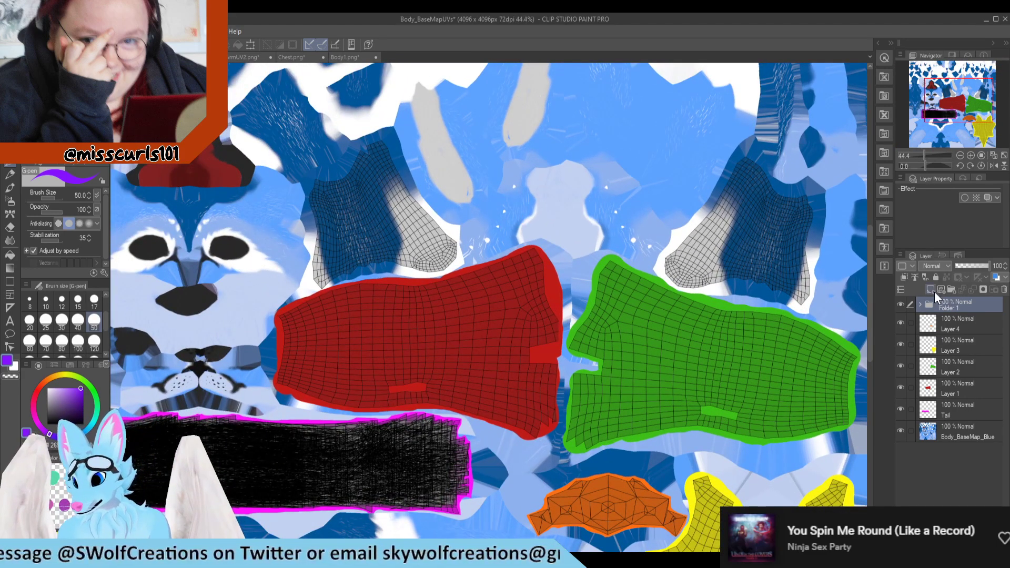
pyautogui.click(930, 290)
pyautogui.doubleClick(952, 313)
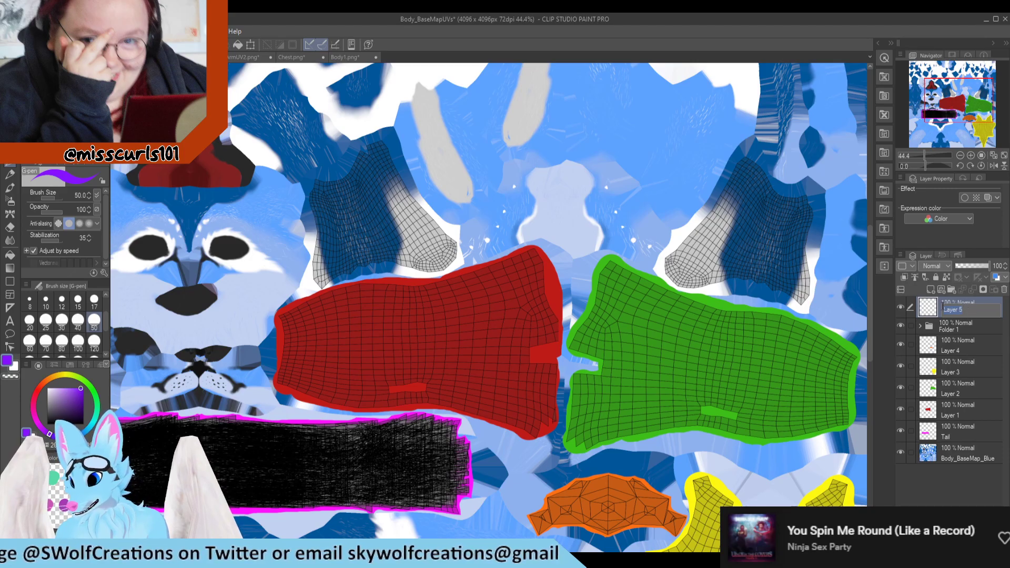
pyautogui.moveTo(967, 309); pyautogui.dragTo(947, 439)
# Set the G-pen size to 60 and outline and fill the left triangular mesh island in violet on the new layer.
pyautogui.scroll(-2, 489, 315)
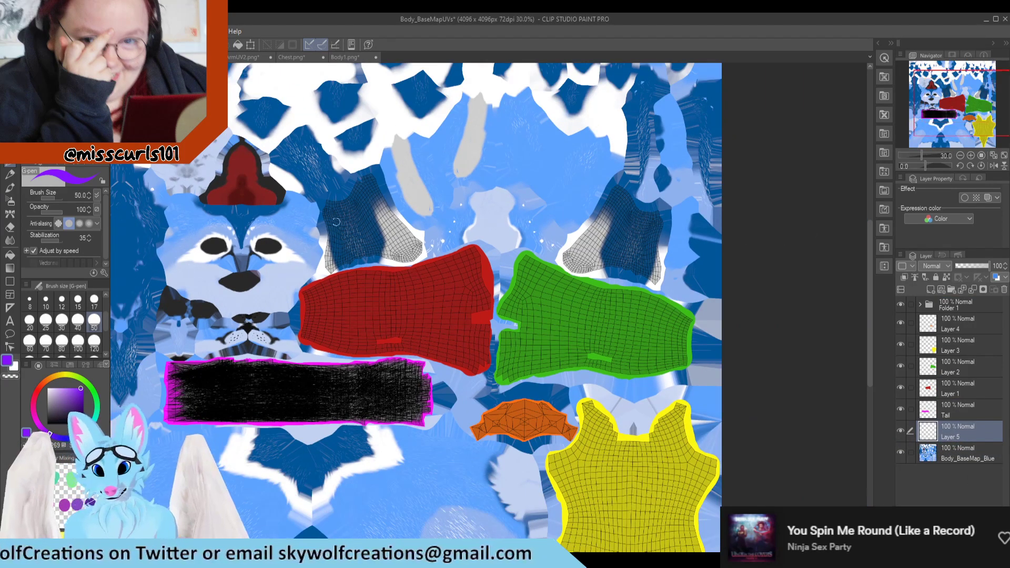
pyautogui.scroll(4, 489, 316)
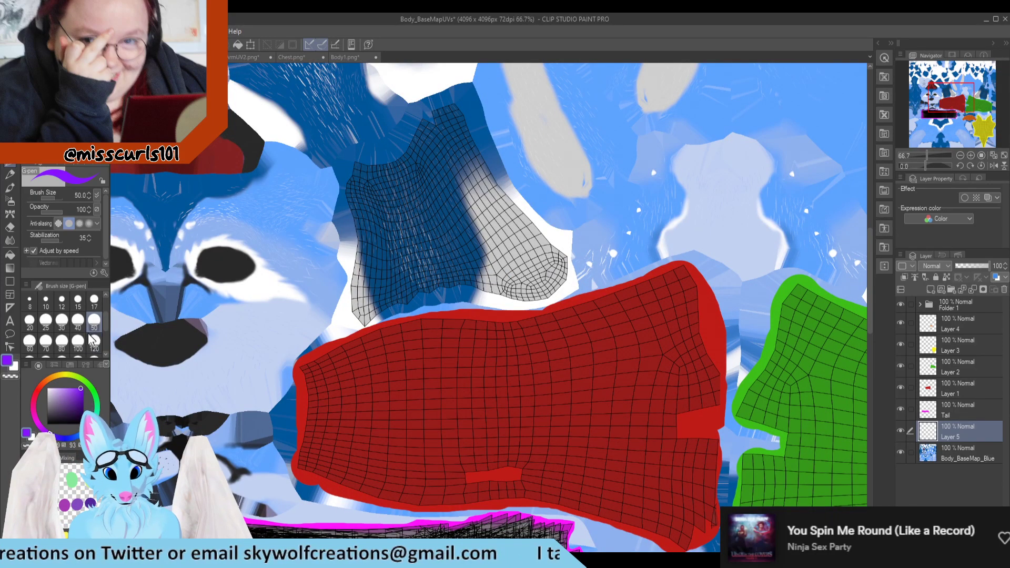
pyautogui.click(29, 342)
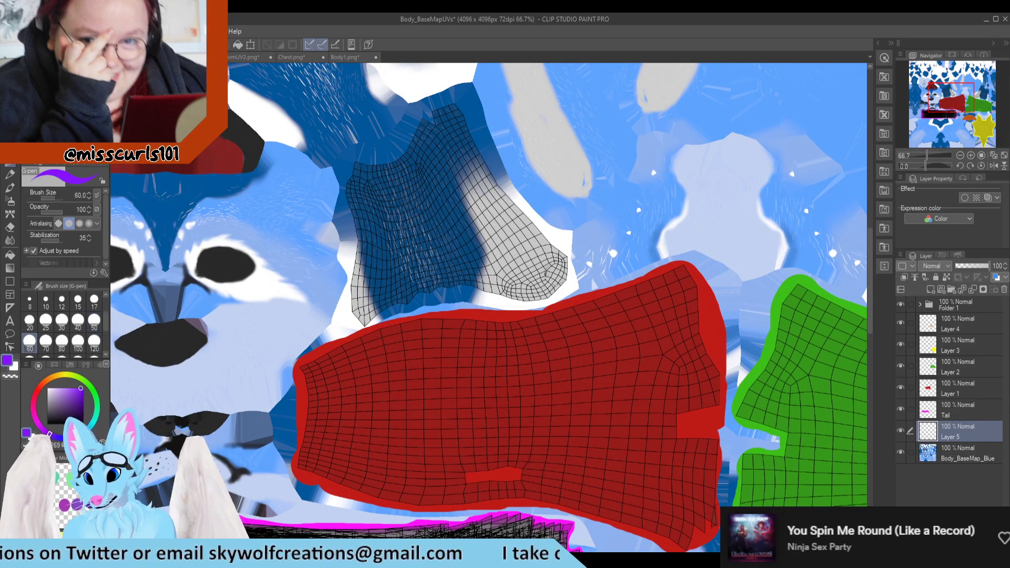
pyautogui.moveTo(558, 261)
pyautogui.mouseDown()
pyautogui.moveTo(509, 208)
pyautogui.moveTo(454, 111)
pyautogui.moveTo(397, 155)
pyautogui.moveTo(357, 167)
pyautogui.moveTo(349, 203)
pyautogui.moveTo(365, 320)
pyautogui.moveTo(446, 283)
pyautogui.moveTo(530, 296)
pyautogui.moveTo(559, 273)
pyautogui.moveTo(497, 284)
pyautogui.moveTo(405, 273)
pyautogui.moveTo(372, 294)
pyautogui.moveTo(372, 198)
pyautogui.moveTo(444, 126)
pyautogui.moveTo(543, 267)
pyautogui.moveTo(392, 263)
pyautogui.moveTo(377, 179)
pyautogui.moveTo(413, 180)
pyautogui.moveTo(531, 264)
pyautogui.moveTo(472, 247)
pyautogui.mouseUp()
pyautogui.moveTo(385, 247)
pyautogui.mouseDown()
pyautogui.moveTo(508, 240)
pyautogui.moveTo(435, 219)
pyautogui.moveTo(479, 203)
pyautogui.mouseUp()
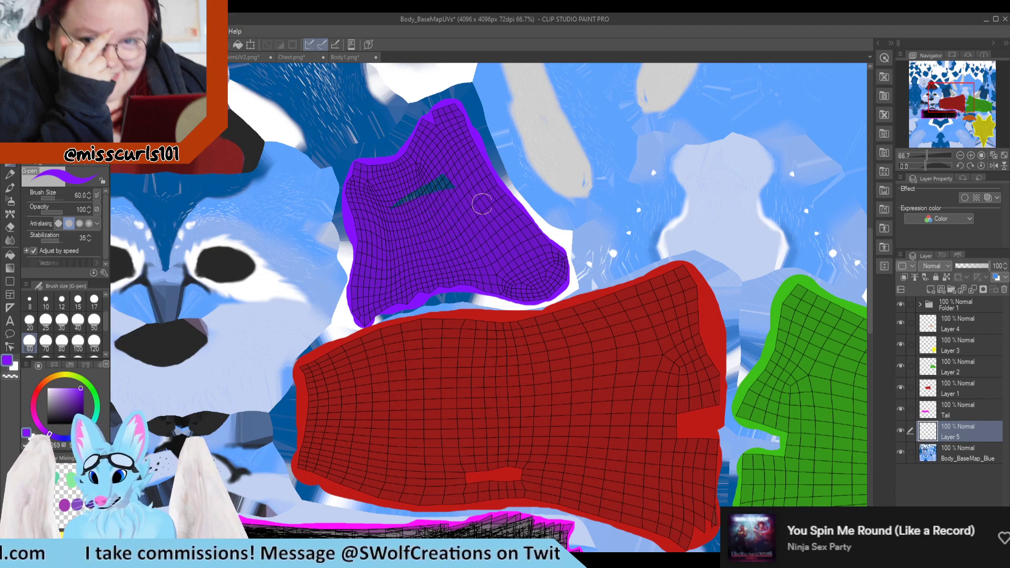
pyautogui.scroll(-2, 459, 205)
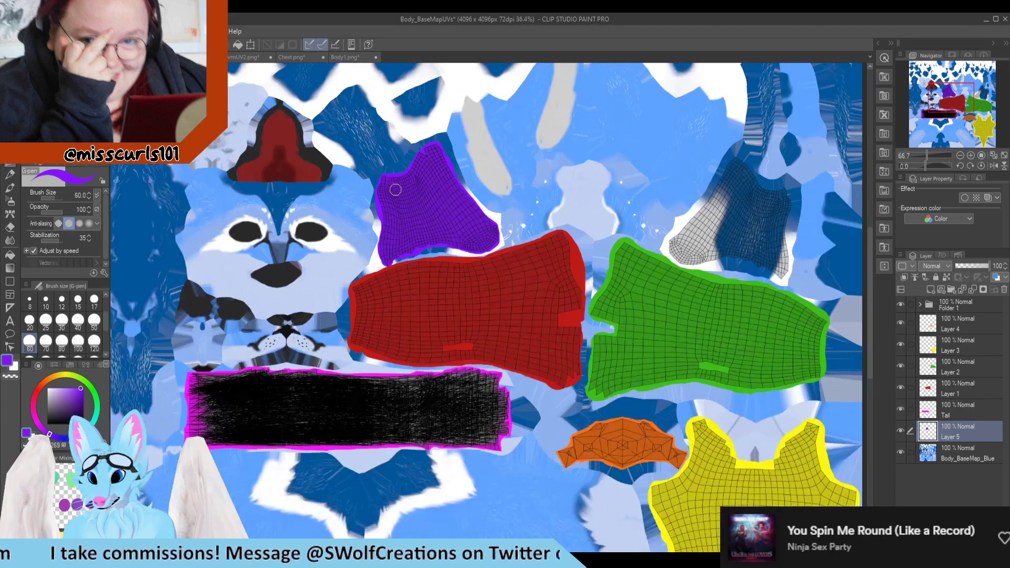
# Switch to Blender, test-paint the triangular mesh islands to identify which ankle each one covers, and undo the strokes.
pyautogui.hotkey('alt', 'Tab')
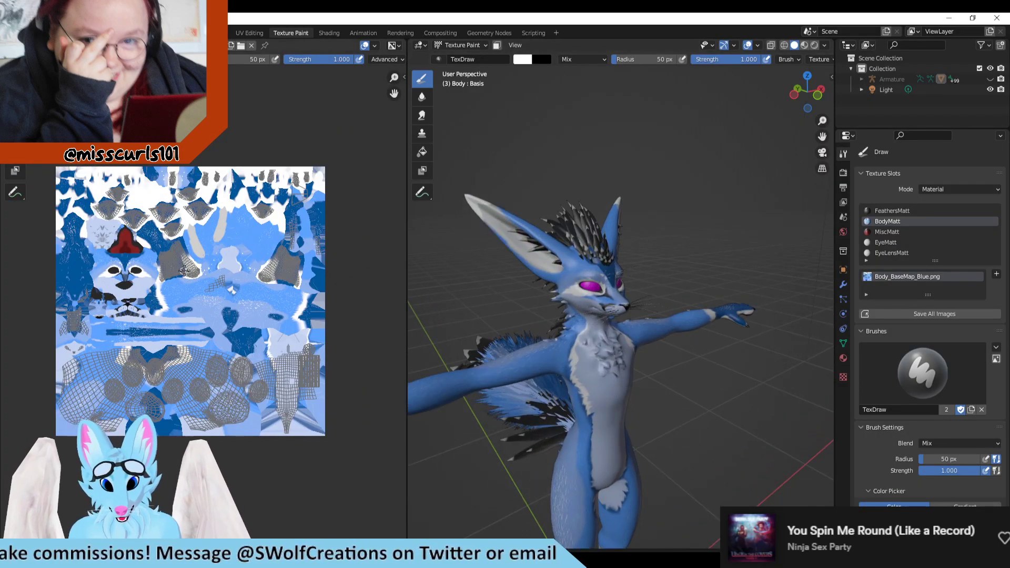
pyautogui.scroll(-4, 197, 252)
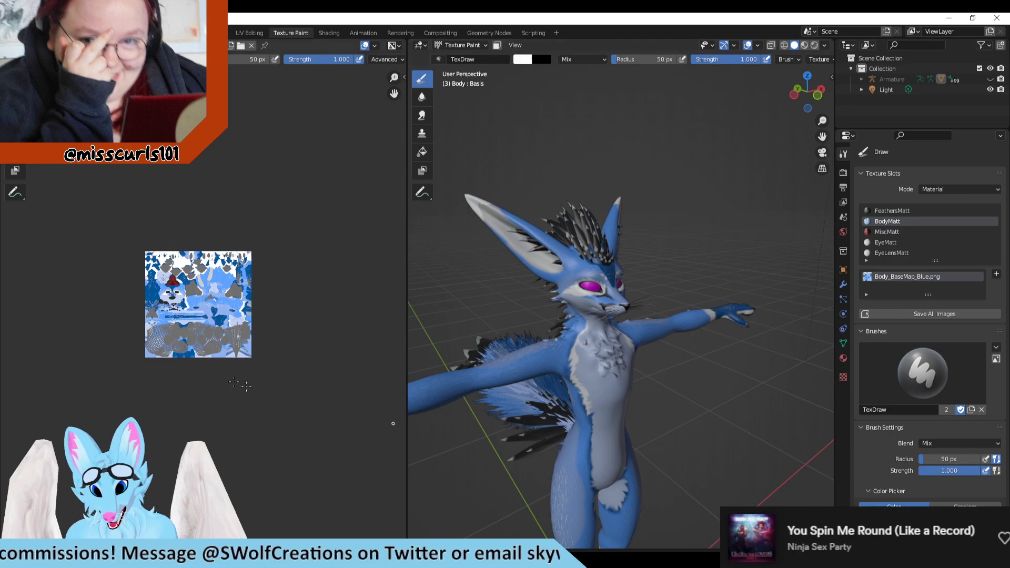
pyautogui.scroll(3, 257, 330)
pyautogui.scroll(1, 257, 330)
pyautogui.scroll(-3, 658, 410)
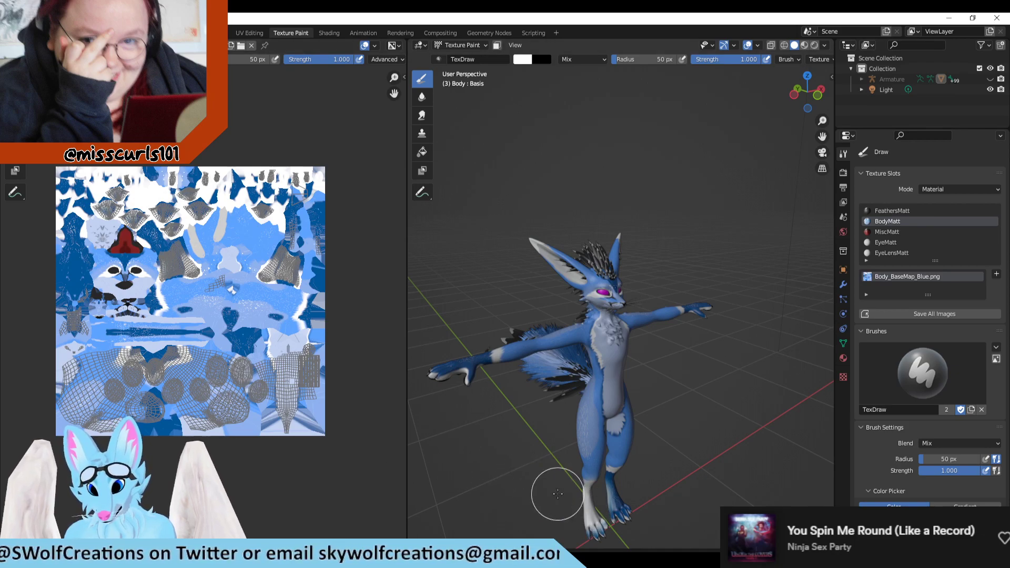
pyautogui.scroll(4, 289, 276)
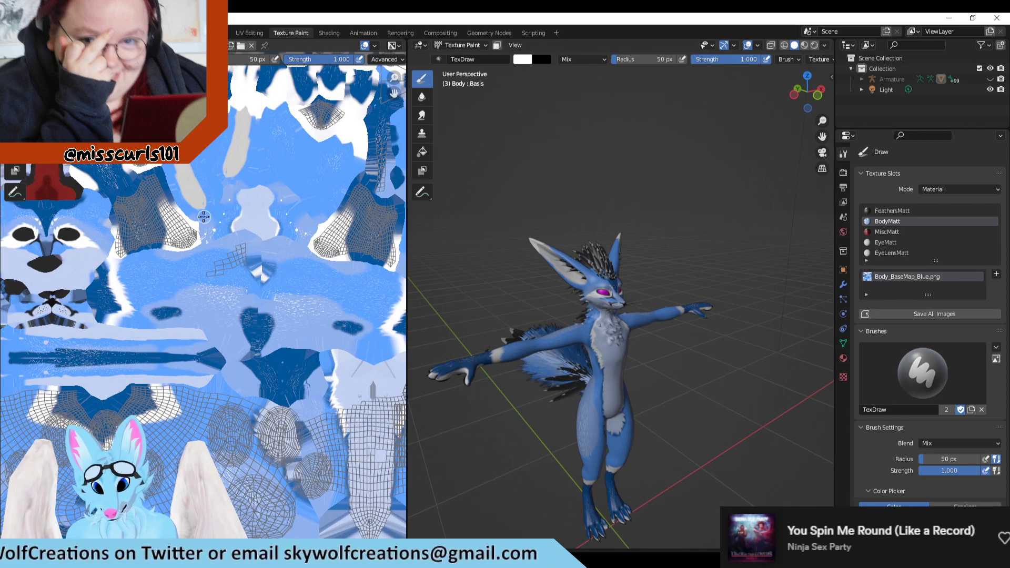
pyautogui.moveTo(356, 215)
pyautogui.mouseDown()
pyautogui.moveTo(358, 247)
pyautogui.moveTo(374, 240)
pyautogui.moveTo(391, 254)
pyautogui.moveTo(374, 238)
pyautogui.moveTo(369, 210)
pyautogui.moveTo(359, 219)
pyautogui.mouseUp()
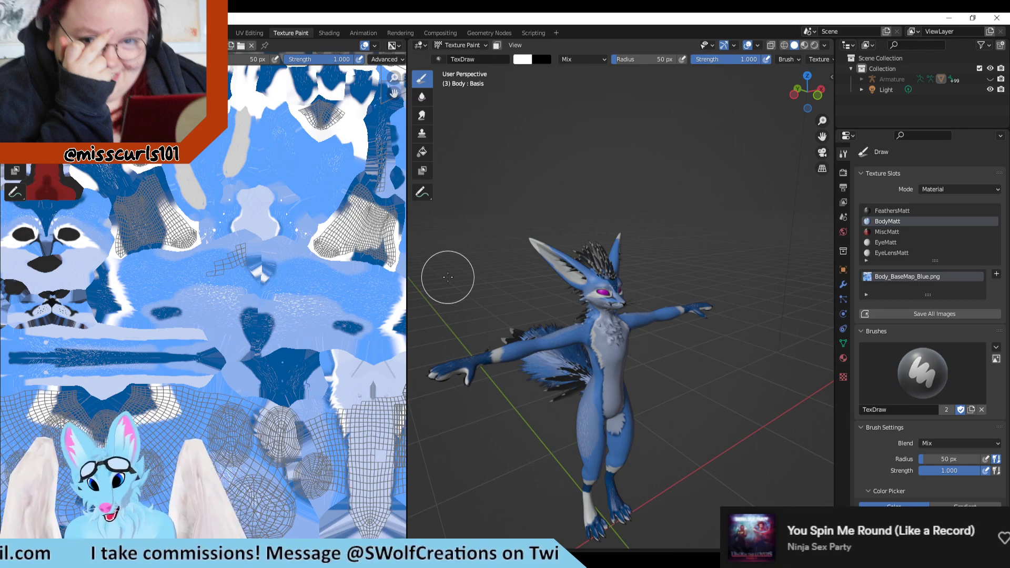
pyautogui.moveTo(358, 210)
pyautogui.mouseDown()
pyautogui.moveTo(376, 250)
pyautogui.moveTo(363, 252)
pyautogui.mouseUp()
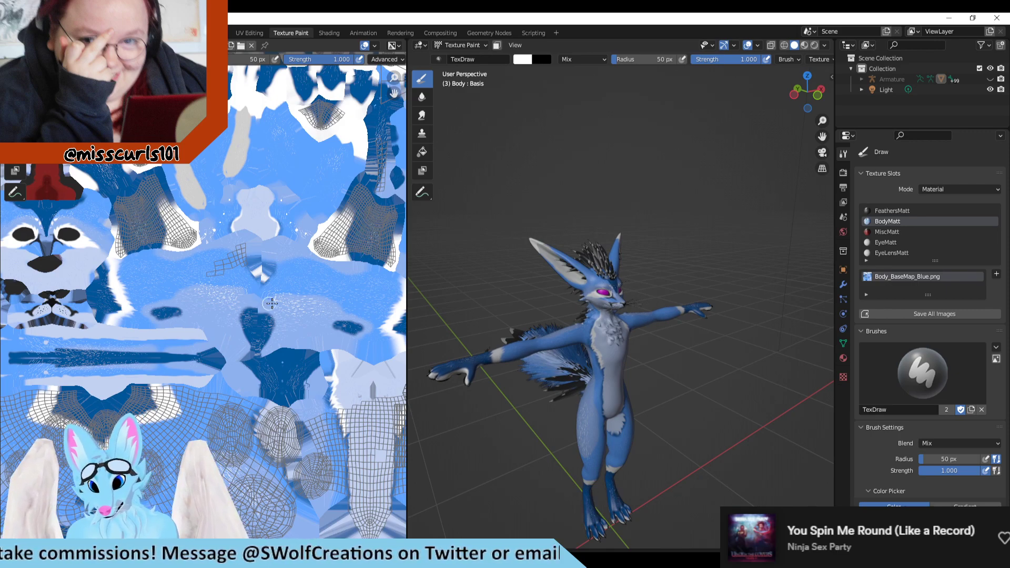
# Switch back to Clip Studio Paint and rename the violet guide layer Left Ankle.
pyautogui.hotkey('alt', 'Tab')
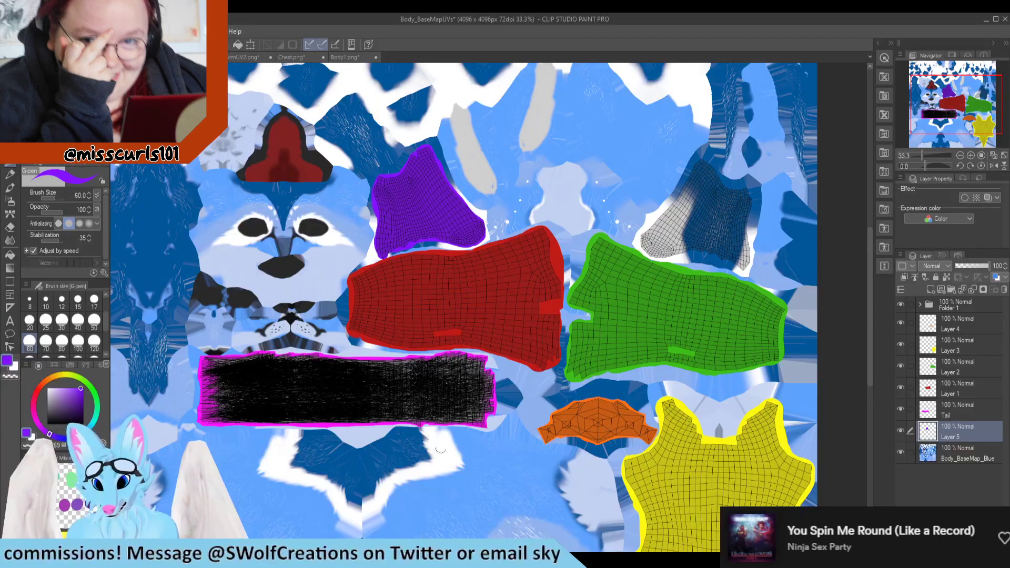
pyautogui.doubleClick(949, 434)
pyautogui.write('Left Ank')
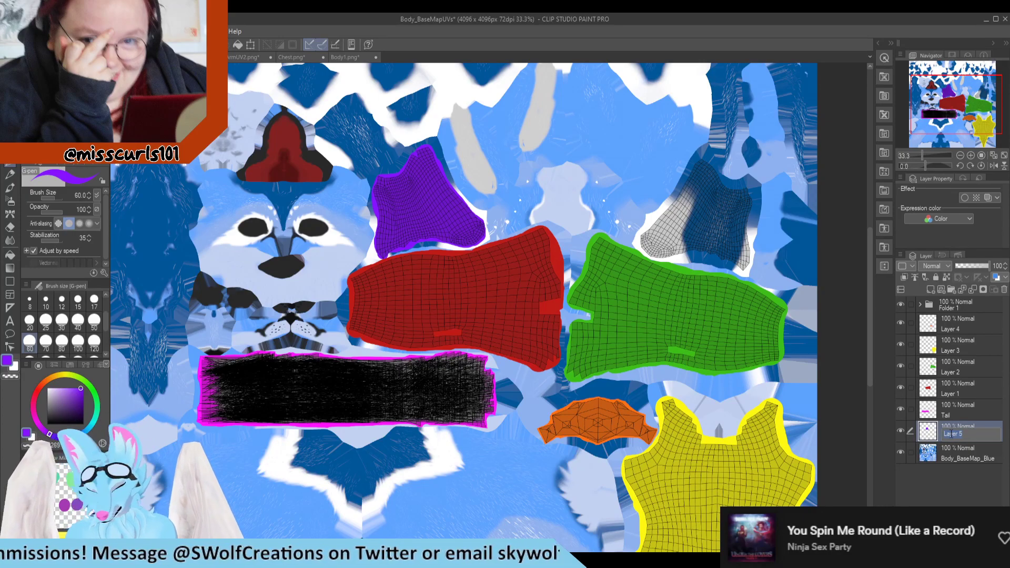
pyautogui.write('le')
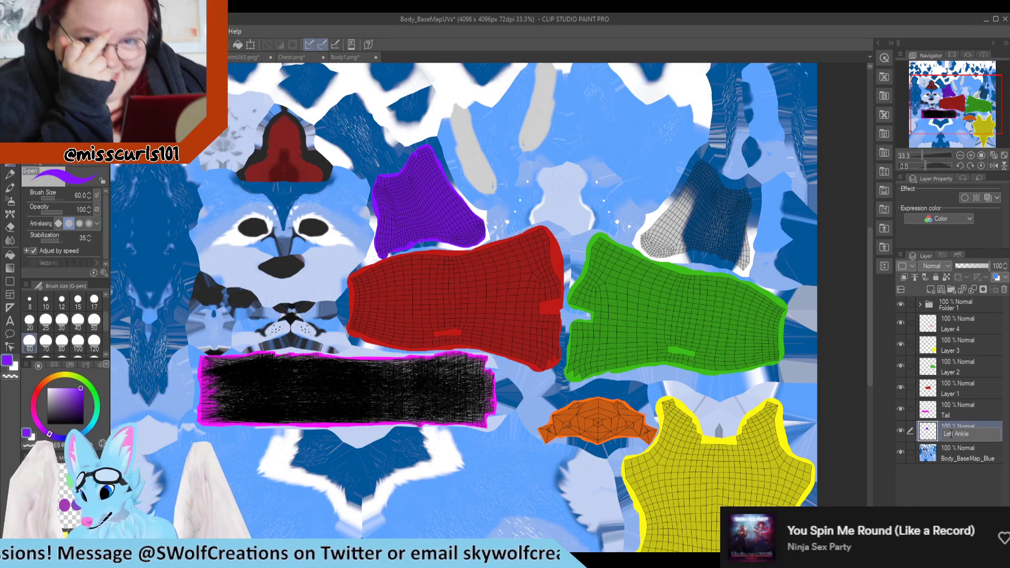
pyautogui.press('Return')
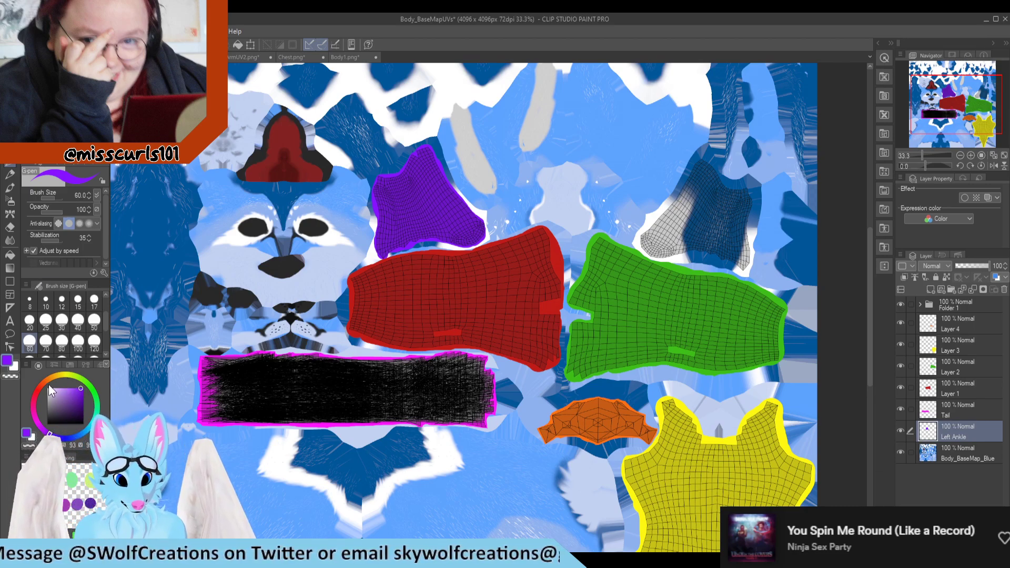
# Change the drawing colour from violet to turquoise for the right triangular mesh island.
pyautogui.click(80, 434)
pyautogui.moveTo(81, 433); pyautogui.dragTo(86, 430)
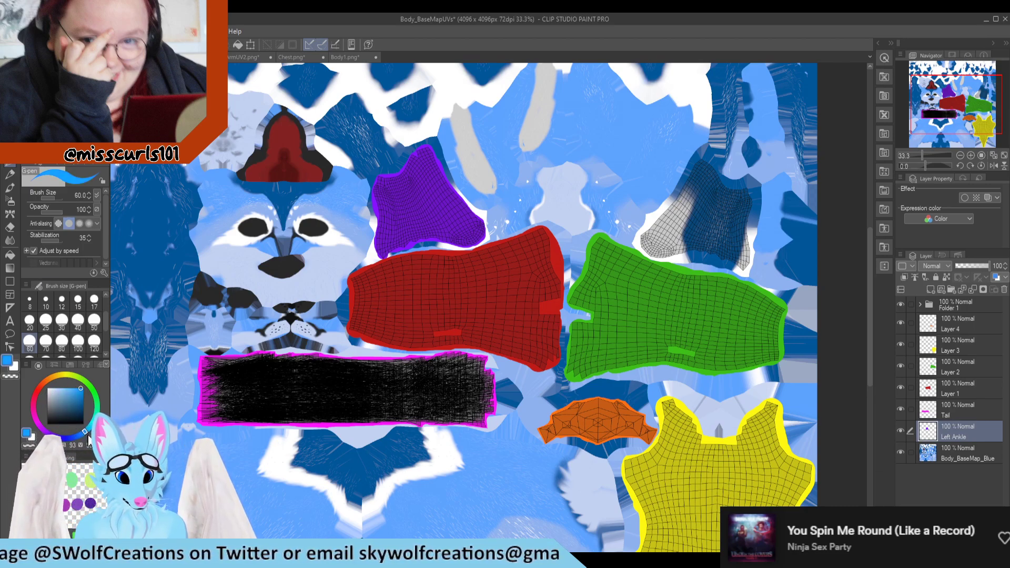
pyautogui.click(100, 412)
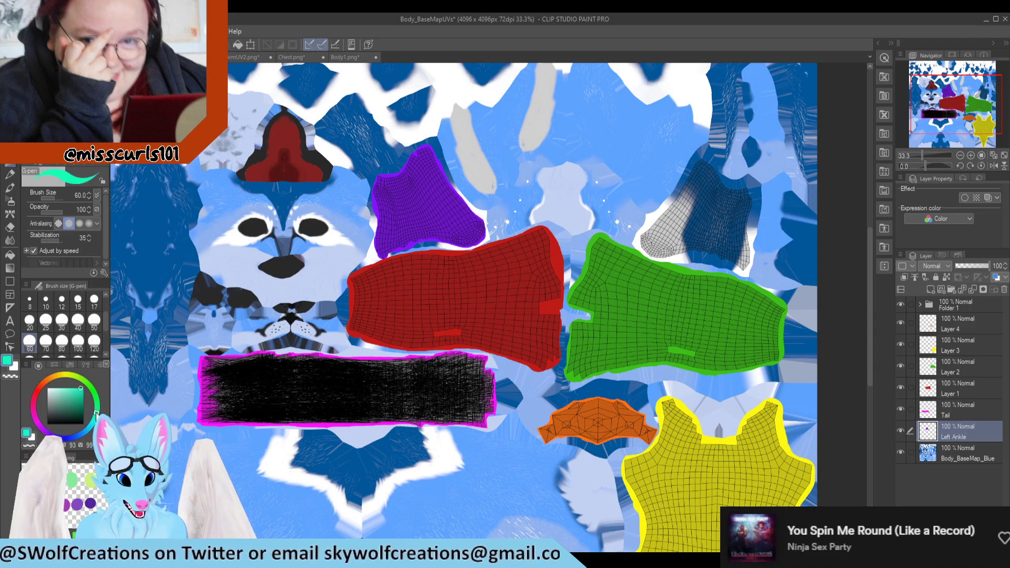
pyautogui.scroll(-2, 318, 321)
pyautogui.scroll(6, 565, 185)
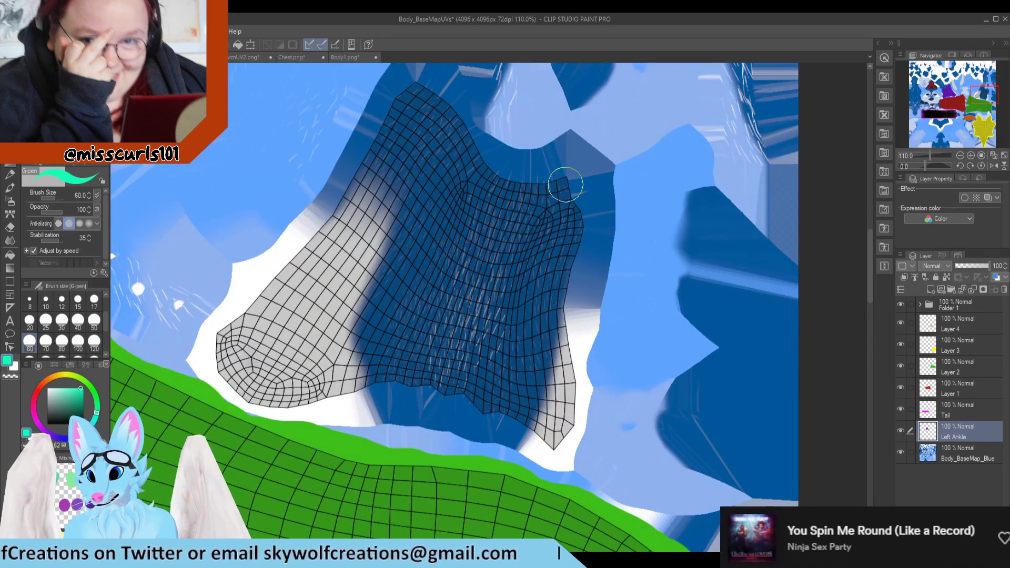
pyautogui.moveTo(565, 185)
pyautogui.mouseDown()
pyautogui.moveTo(508, 179)
pyautogui.moveTo(465, 156)
pyautogui.moveTo(410, 89)
pyautogui.moveTo(355, 205)
pyautogui.moveTo(228, 340)
pyautogui.mouseUp()
pyautogui.moveTo(229, 371)
pyautogui.mouseDown()
pyautogui.moveTo(266, 395)
pyautogui.moveTo(304, 400)
pyautogui.moveTo(427, 385)
pyautogui.moveTo(555, 439)
pyautogui.moveTo(560, 210)
pyautogui.mouseUp()
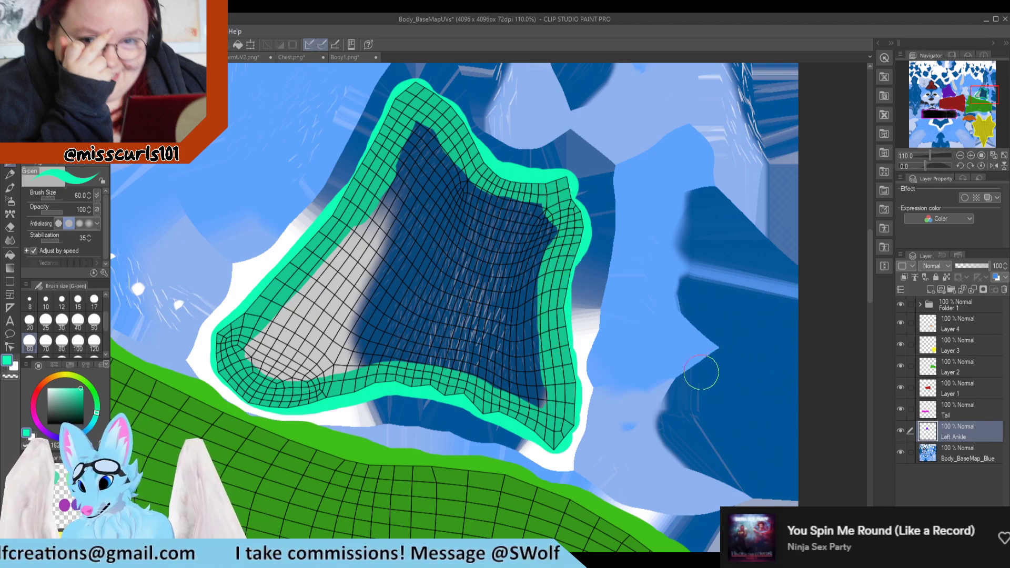
pyautogui.scroll(-3, 701, 372)
pyautogui.hotkey('ctrl', 'z')
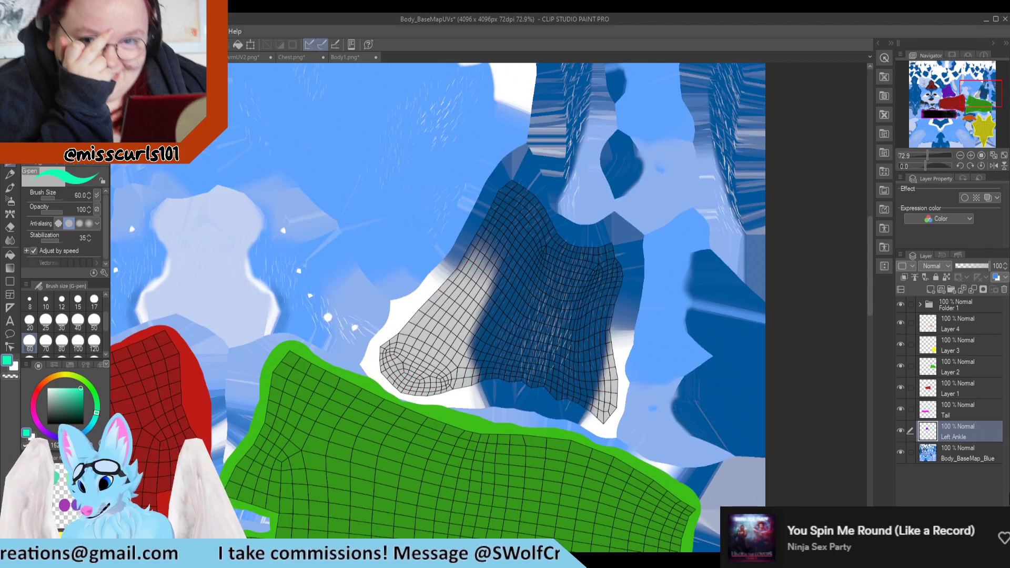
# Create a new layer directly above Left Ankle and name it Right Ankle.
pyautogui.click(930, 289)
pyautogui.scroll(3, 495, 358)
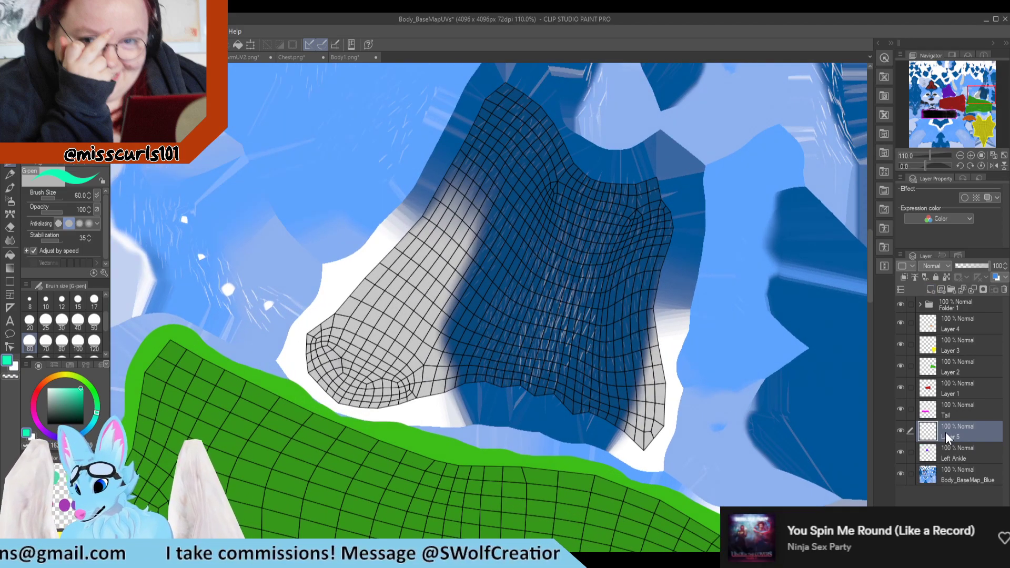
pyautogui.write('Right Ankle')
pyautogui.press('Return')
# Outline and fill the right triangular mesh island in turquoise on the Right Ankle layer, erasing the overspill along its lower edge.
pyautogui.moveTo(313, 330)
pyautogui.mouseDown()
pyautogui.moveTo(321, 385)
pyautogui.moveTo(350, 397)
pyautogui.moveTo(479, 376)
pyautogui.moveTo(531, 381)
pyautogui.moveTo(646, 439)
pyautogui.moveTo(650, 263)
pyautogui.moveTo(663, 234)
pyautogui.moveTo(650, 187)
pyautogui.moveTo(568, 178)
pyautogui.moveTo(508, 94)
pyautogui.moveTo(423, 223)
pyautogui.moveTo(321, 342)
pyautogui.moveTo(468, 392)
pyautogui.moveTo(350, 336)
pyautogui.moveTo(473, 344)
pyautogui.moveTo(412, 287)
pyautogui.moveTo(431, 252)
pyautogui.moveTo(458, 237)
pyautogui.moveTo(474, 284)
pyautogui.moveTo(486, 278)
pyautogui.moveTo(502, 315)
pyautogui.moveTo(629, 368)
pyautogui.moveTo(630, 229)
pyautogui.moveTo(497, 150)
pyautogui.moveTo(473, 216)
pyautogui.moveTo(481, 249)
pyautogui.mouseUp()
pyautogui.moveTo(529, 192)
pyautogui.mouseDown()
pyautogui.moveTo(542, 295)
pyautogui.moveTo(566, 221)
pyautogui.moveTo(578, 300)
pyautogui.moveTo(591, 261)
pyautogui.mouseUp()
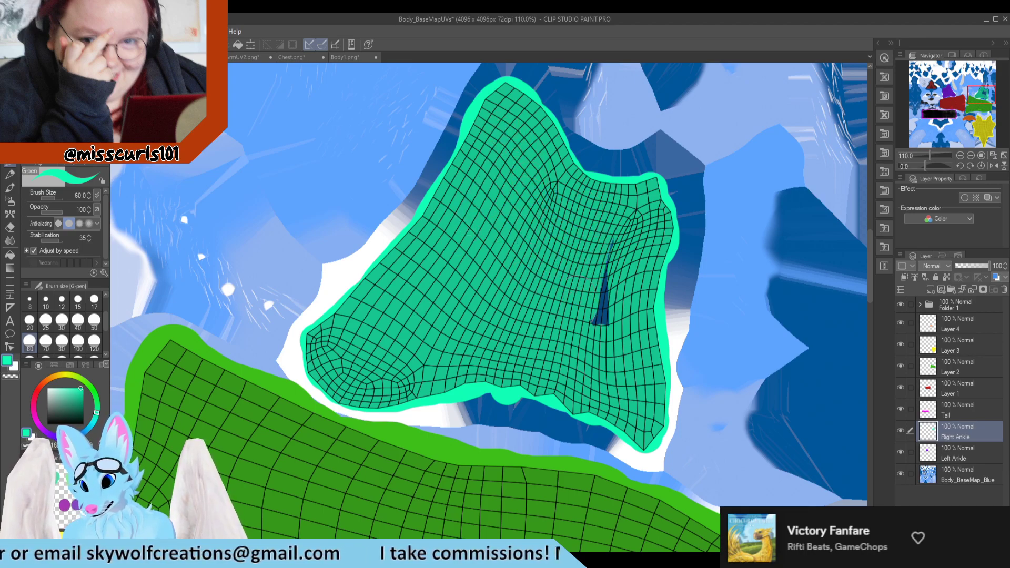
pyautogui.press('e')
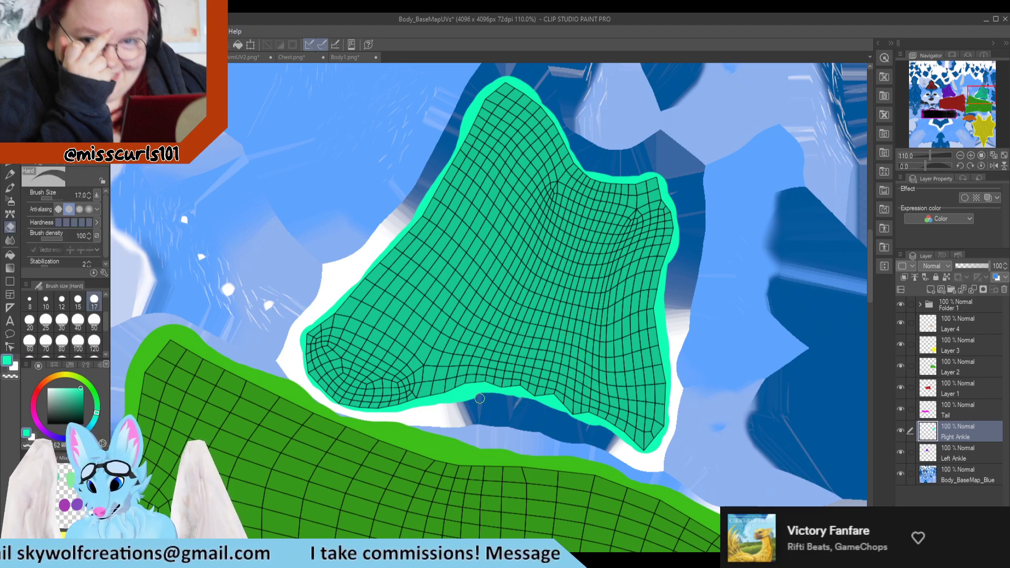
pyautogui.press('p')
# Look over the whole texture for unmarked areas, switch to Blender and compare it with the UV islands there.
pyautogui.scroll(-4, 479, 368)
pyautogui.scroll(-3, 560, 318)
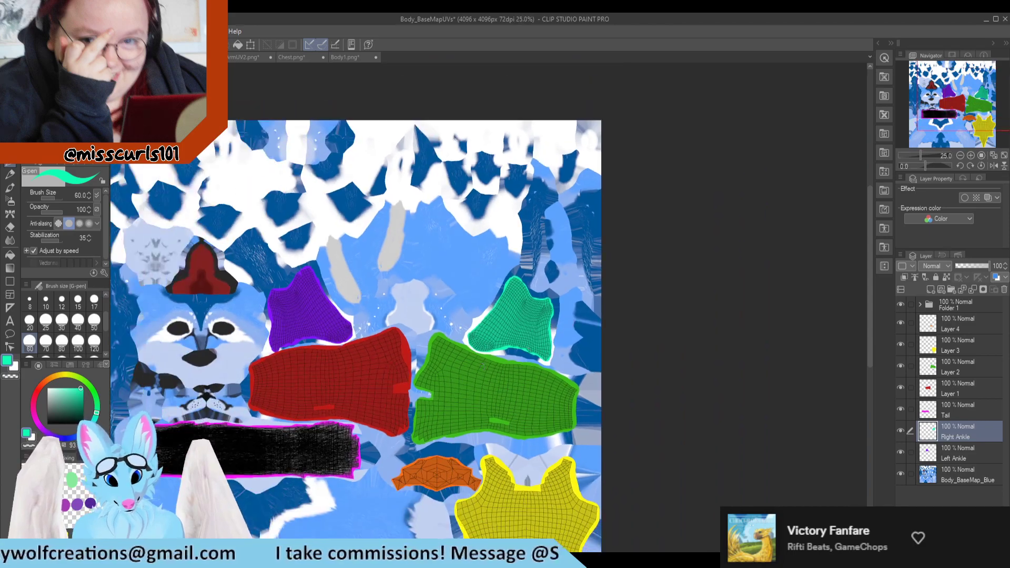
pyautogui.scroll(-3, 397, 411)
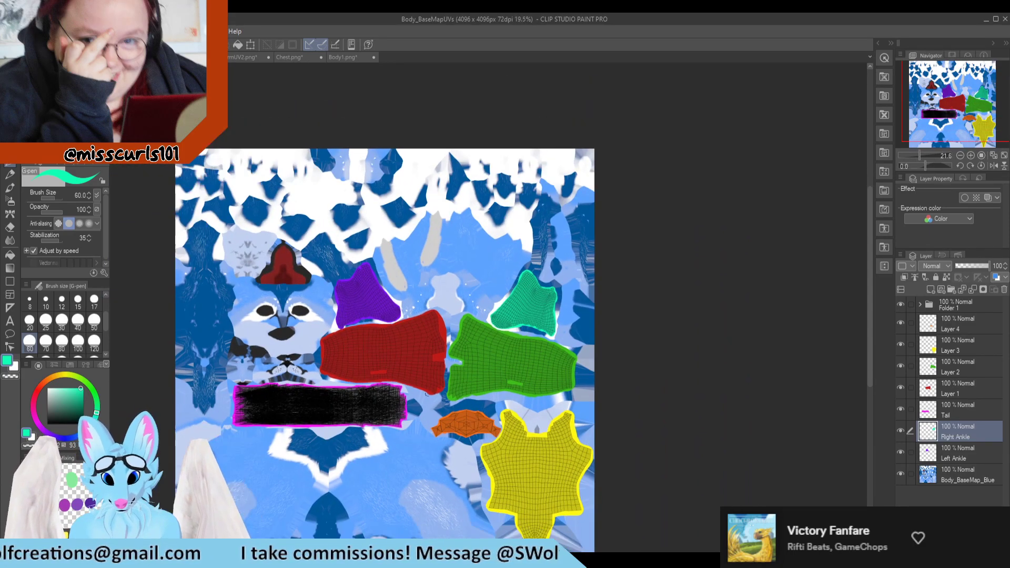
pyautogui.scroll(2, 330, 513)
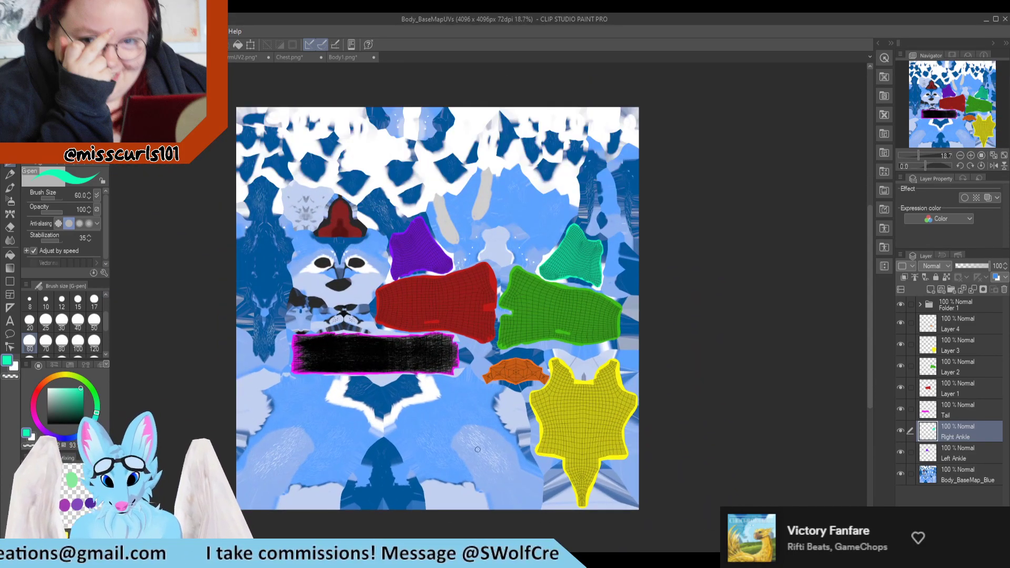
pyautogui.scroll(-1, 447, 478)
pyautogui.scroll(2, 386, 503)
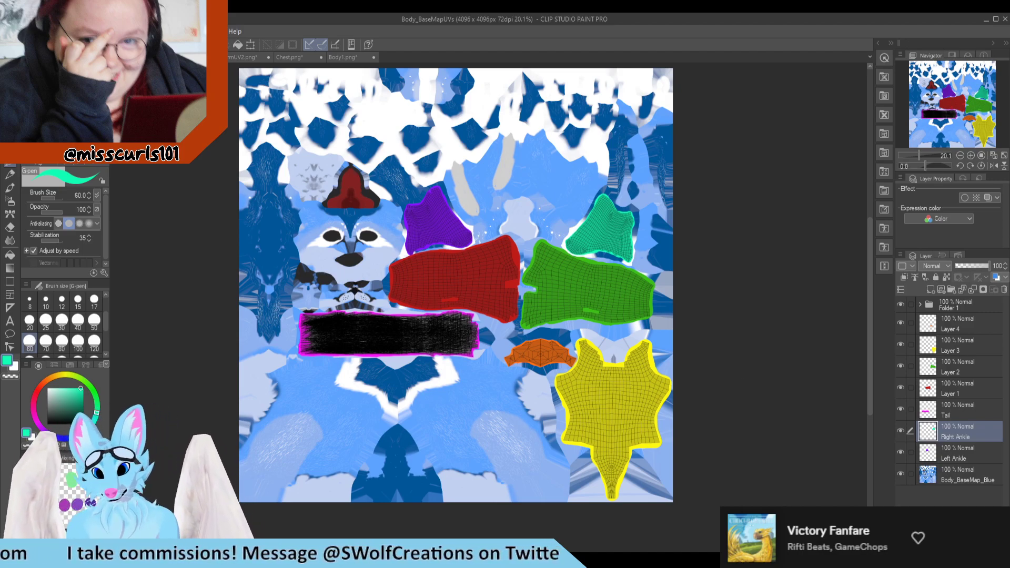
pyautogui.hotkey('alt', 'Tab')
pyautogui.scroll(-2, 554, 352)
pyautogui.scroll(-2, 233, 337)
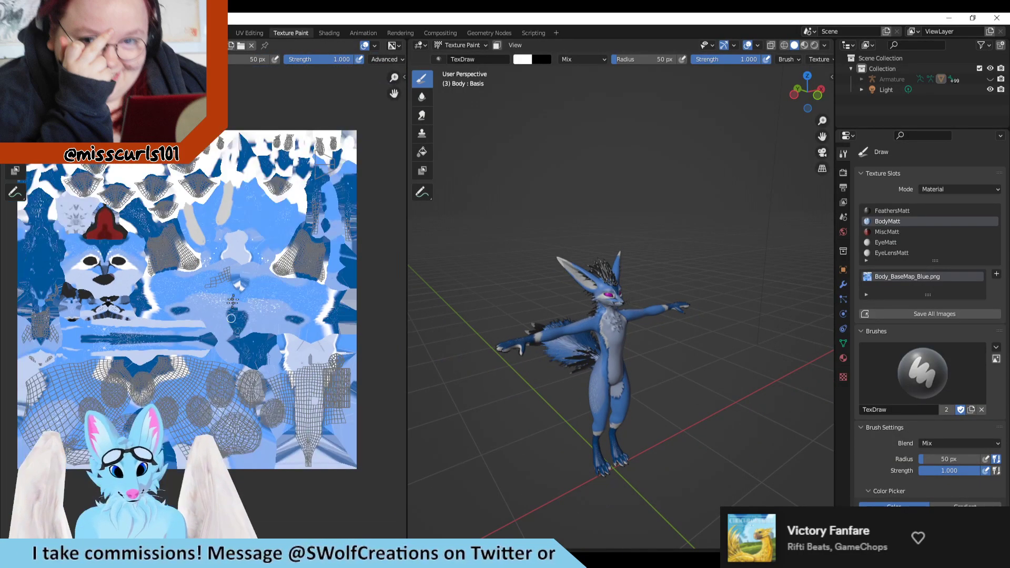
pyautogui.scroll(2, 173, 229)
pyautogui.scroll(-2, 234, 248)
pyautogui.scroll(2, 225, 249)
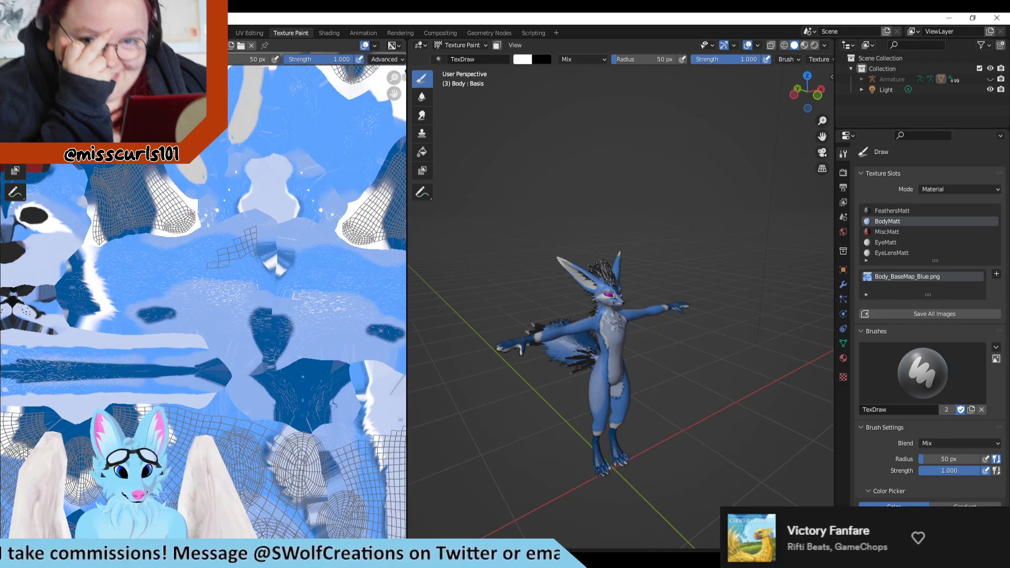
pyautogui.scroll(-4, 235, 226)
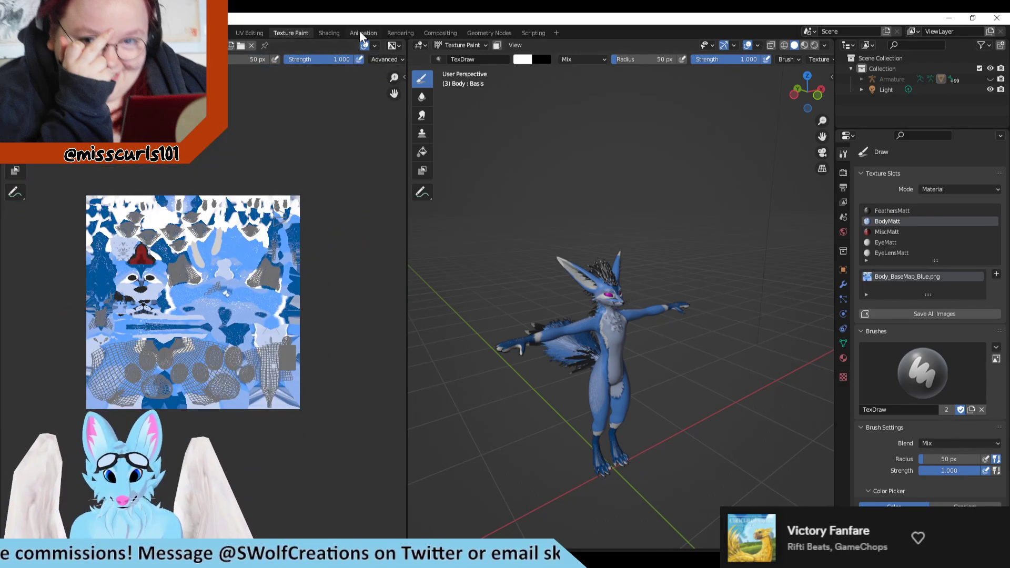
# Open the UV Editing workspace and bring the body mesh's full UV layout into view.
pyautogui.click(249, 32)
pyautogui.scroll(-3, 460, 316)
pyautogui.scroll(2, 105, 258)
pyautogui.scroll(-2, 106, 259)
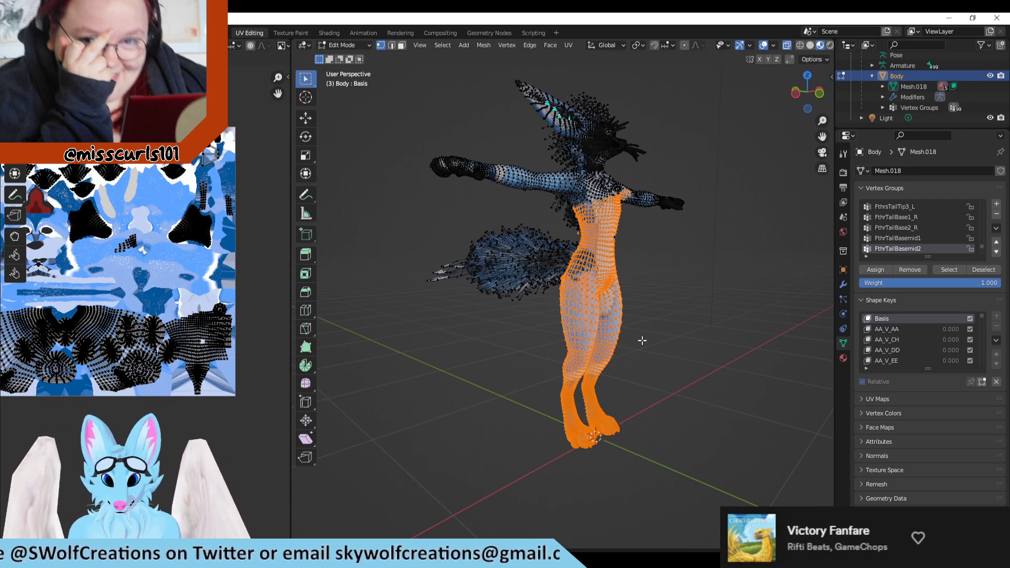
pyautogui.scroll(-4, 116, 241)
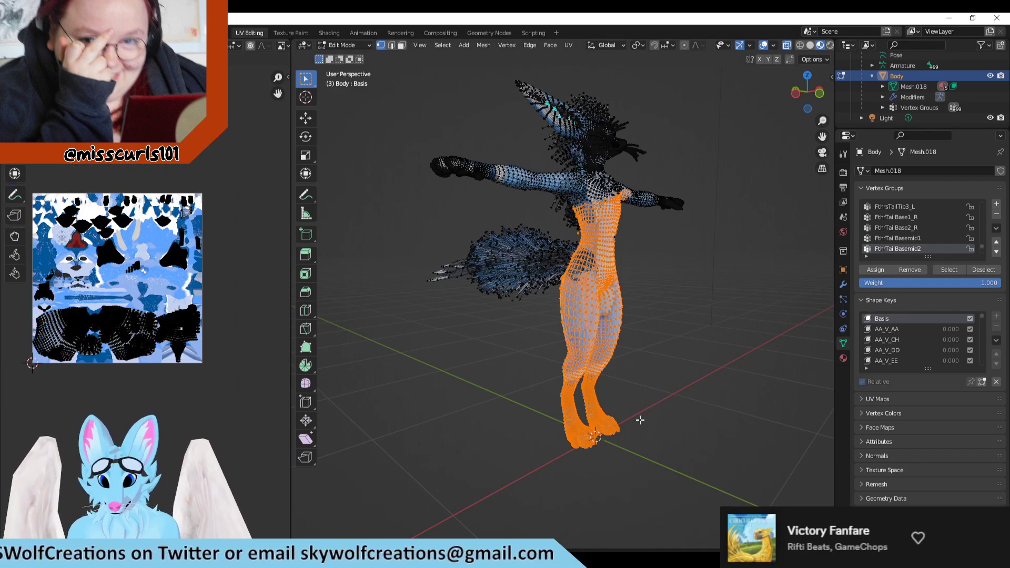
# Try box-selecting the feet and the thighs separately, and restore the earlier torso-and-legs selection.
pyautogui.click(661, 379)
pyautogui.moveTo(640, 401); pyautogui.dragTo(514, 476)
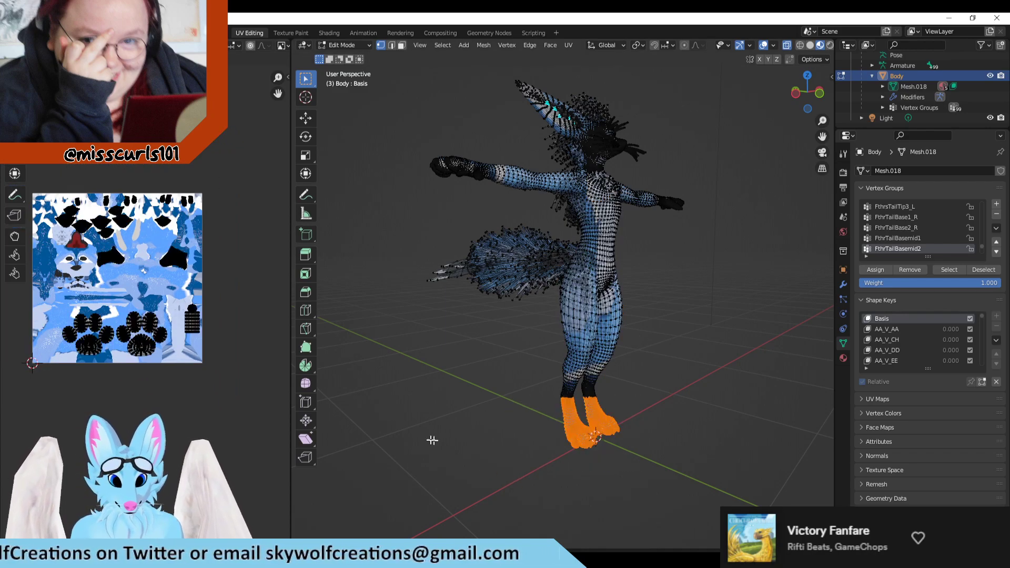
pyautogui.scroll(3, 146, 308)
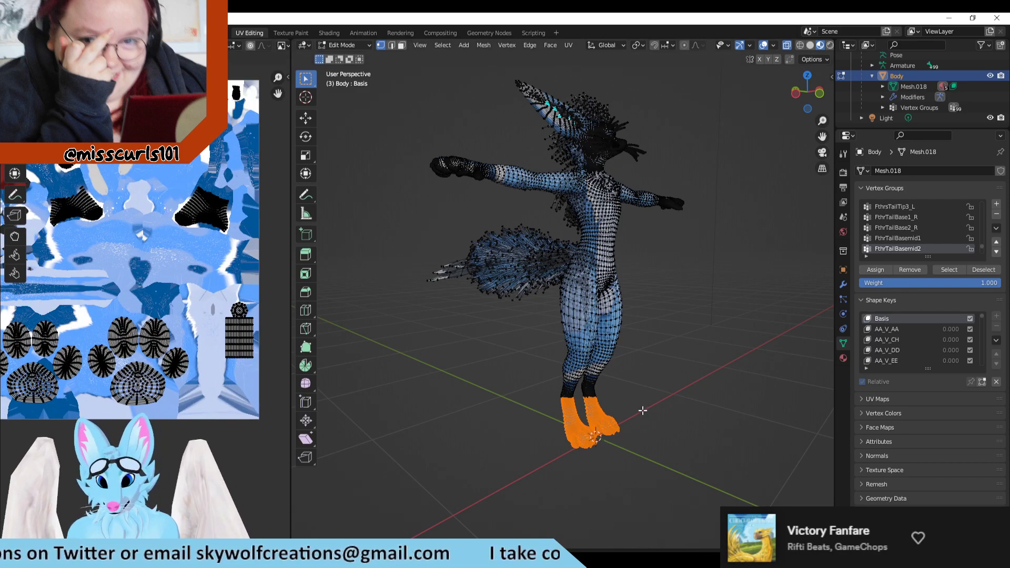
pyautogui.scroll(-2, 434, 364)
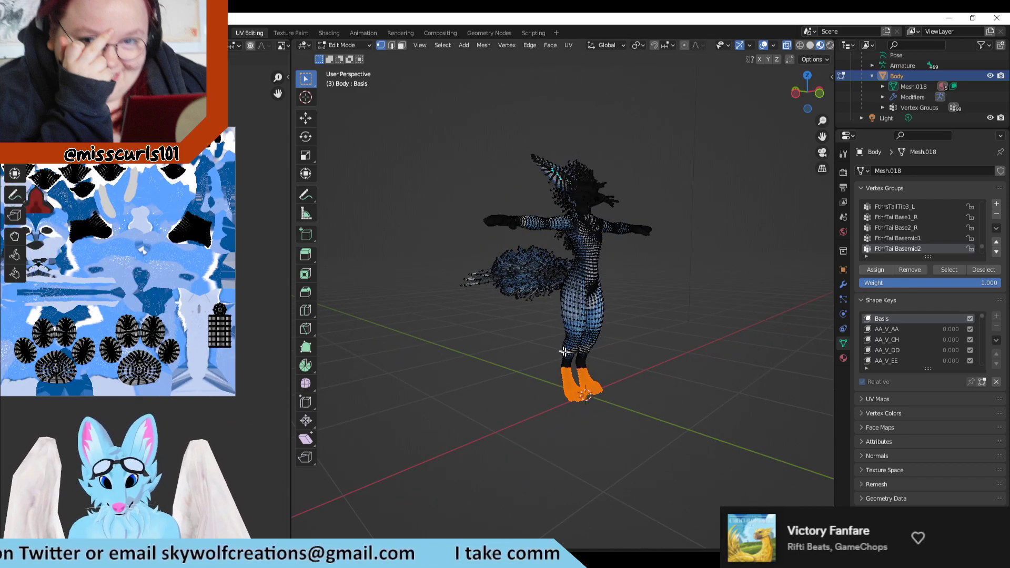
pyautogui.moveTo(595, 345); pyautogui.dragTo(560, 273)
pyautogui.hotkey('ctrl', 'z')
pyautogui.hotkey('ctrl', 'z')
pyautogui.hotkey('ctrl', 'z')
pyautogui.hotkey('ctrl', 'z')
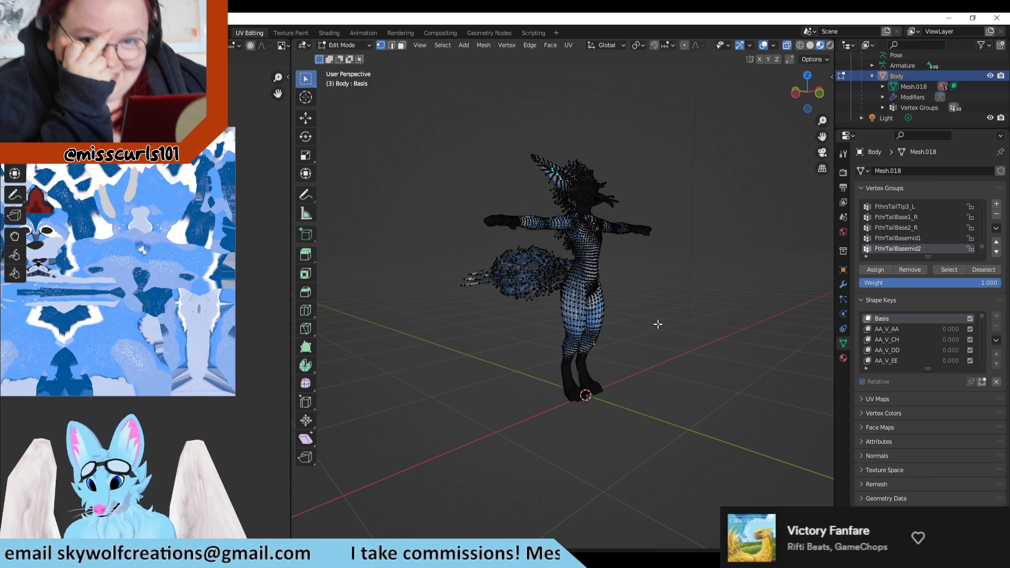
pyautogui.hotkey('ctrl', 'shift', 'z')
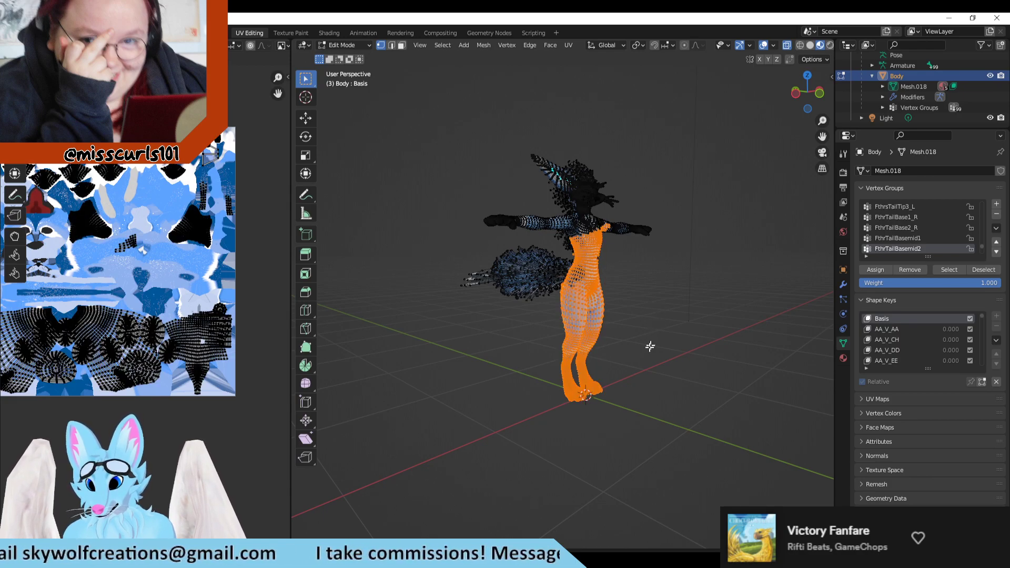
# Remove the feet and the upper torso from the body mesh selection, keeping the hips and legs down to the ankles.
pyautogui.keyDown('shift'); pyautogui.moveTo(638, 433); pyautogui.dragTo(532, 376); pyautogui.keyUp('shift')
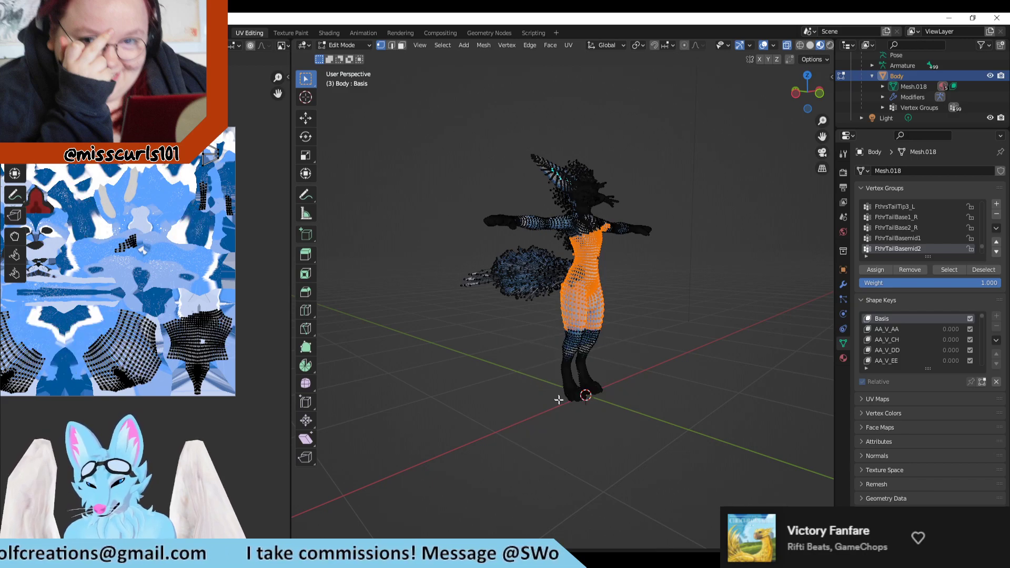
pyautogui.hotkey('ctrl', 'z')
pyautogui.moveTo(651, 457); pyautogui.dragTo(517, 364)
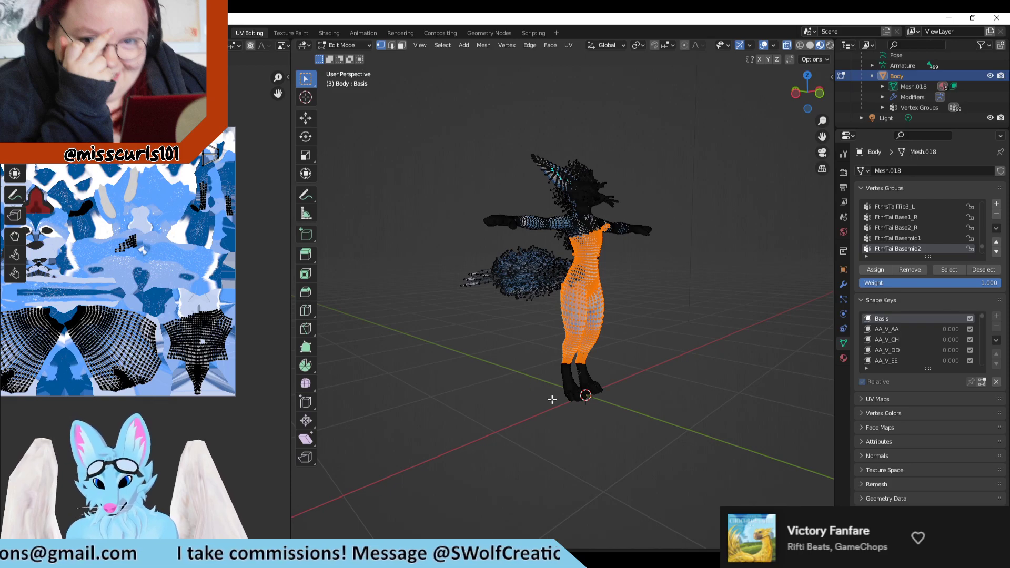
pyautogui.moveTo(633, 206); pyautogui.dragTo(545, 251)
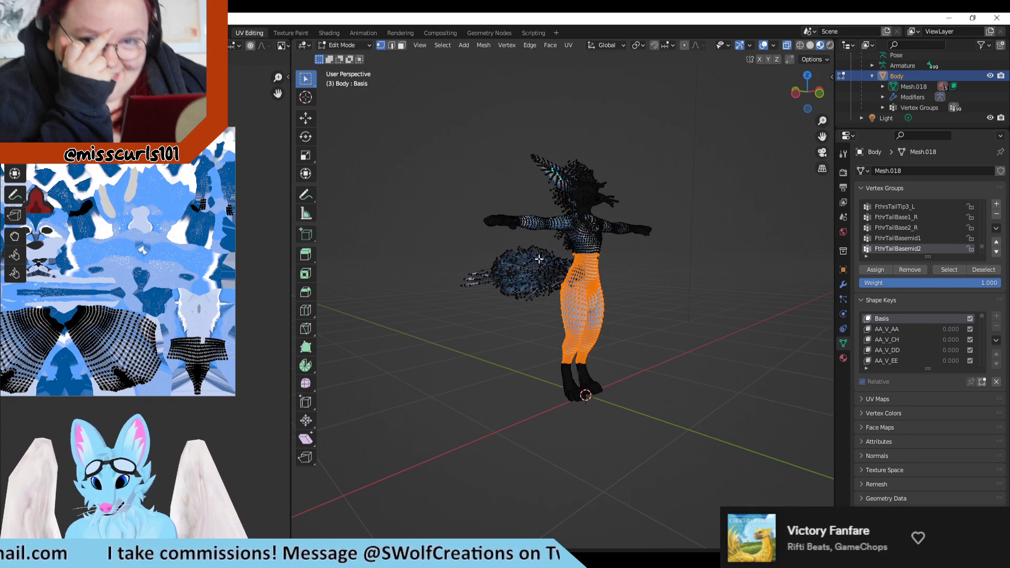
pyautogui.keyDown('ctrl'); pyautogui.moveTo(615, 226); pyautogui.dragTo(562, 264); pyautogui.keyUp('ctrl')
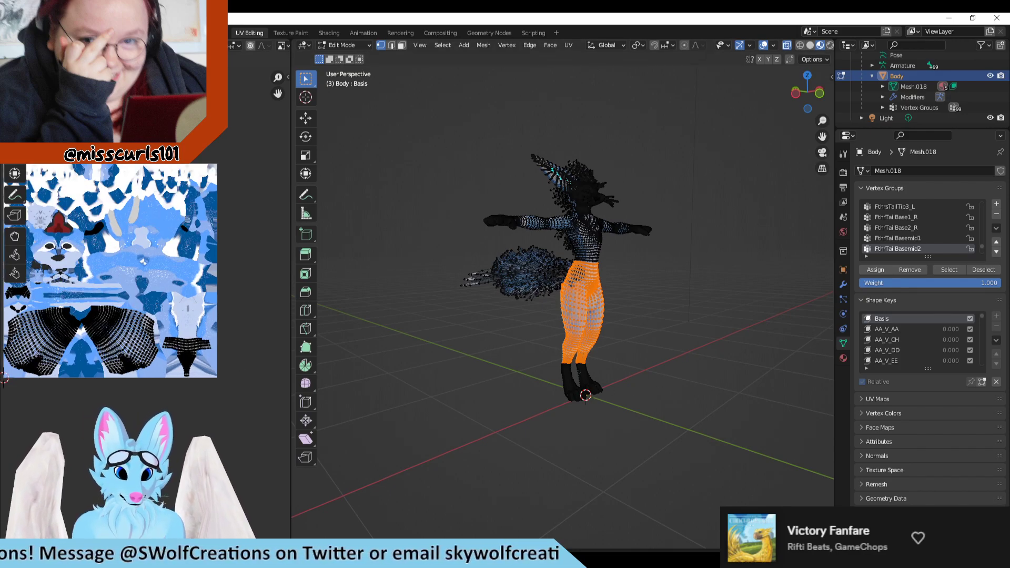
# Export the selection's UV layout as Thighs.png into the Rexouium Textures uvs folder.
pyautogui.click(184, 44)
pyautogui.click(216, 321)
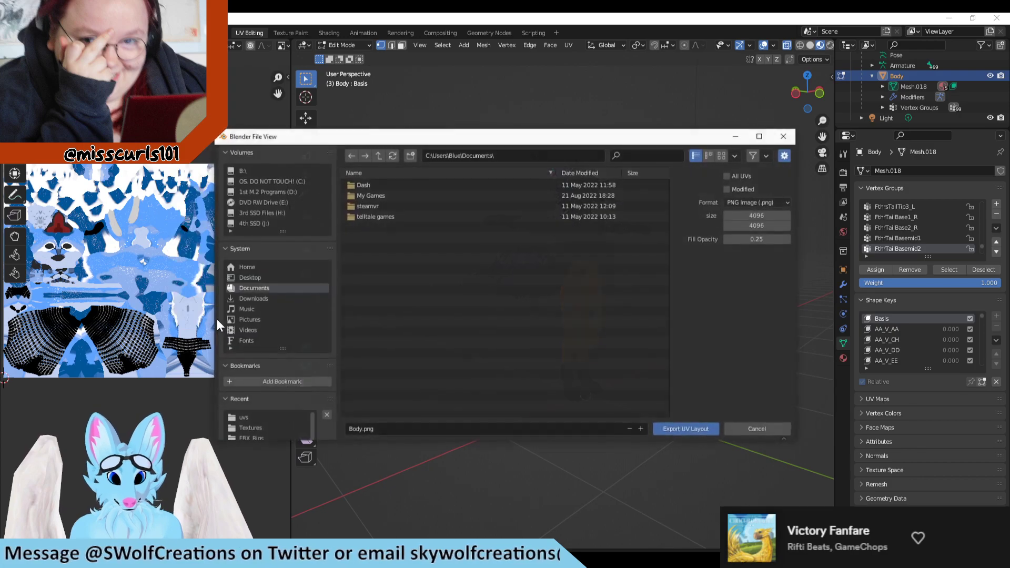
pyautogui.click(355, 429)
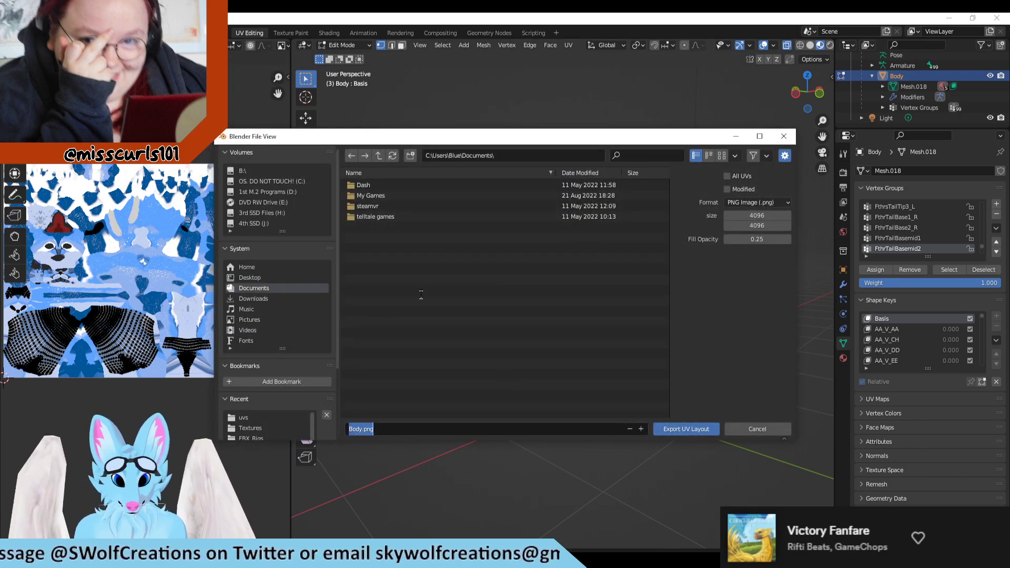
pyautogui.click(497, 165)
pyautogui.click(495, 156)
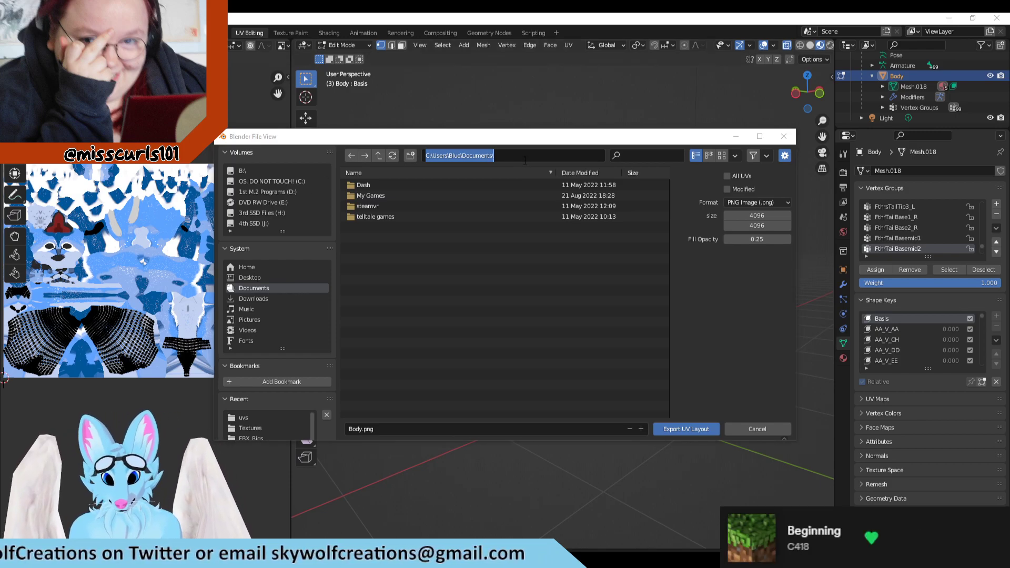
pyautogui.hotkey('ctrl', 'v')
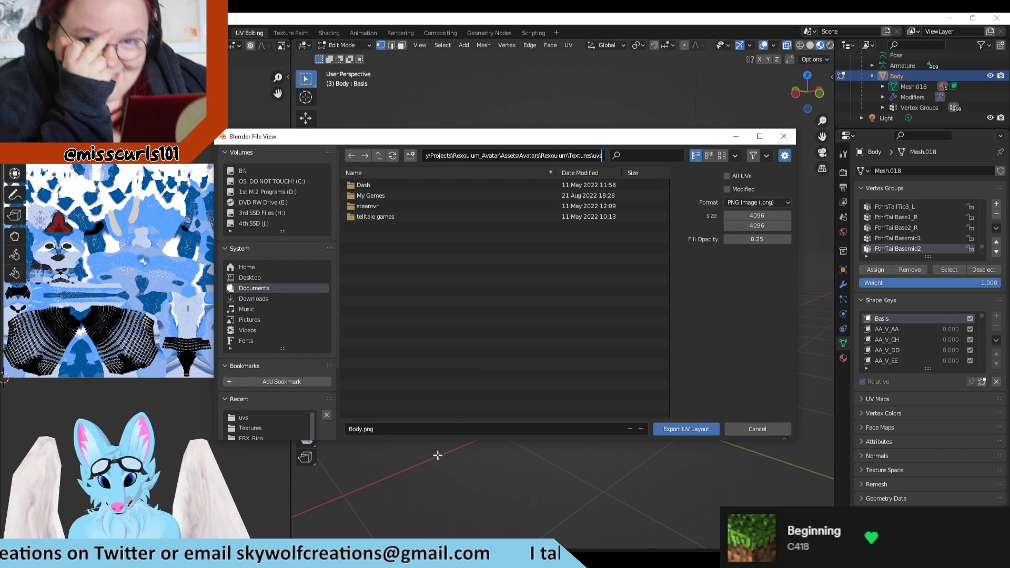
pyautogui.press('Return')
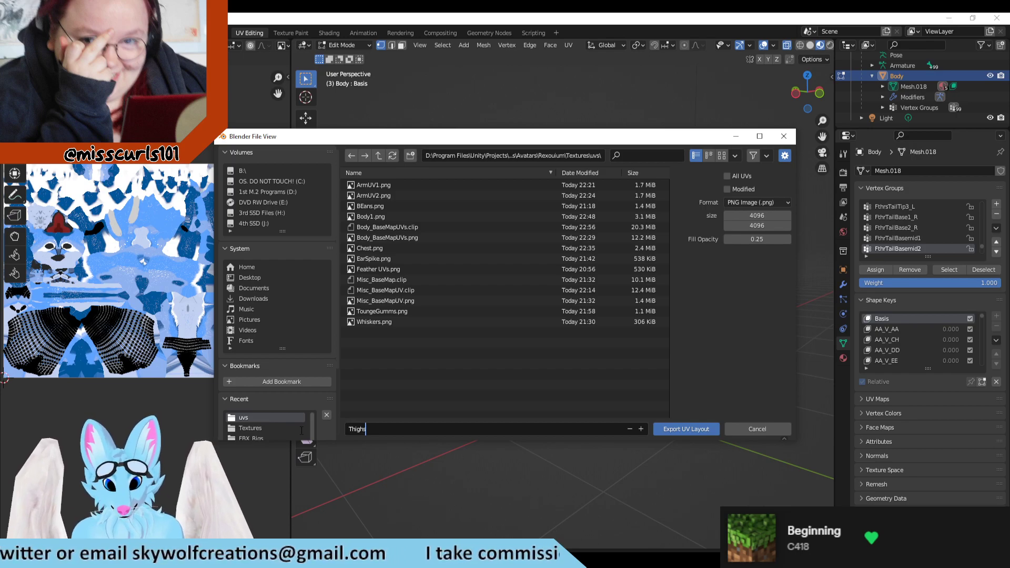
pyautogui.click(301, 429)
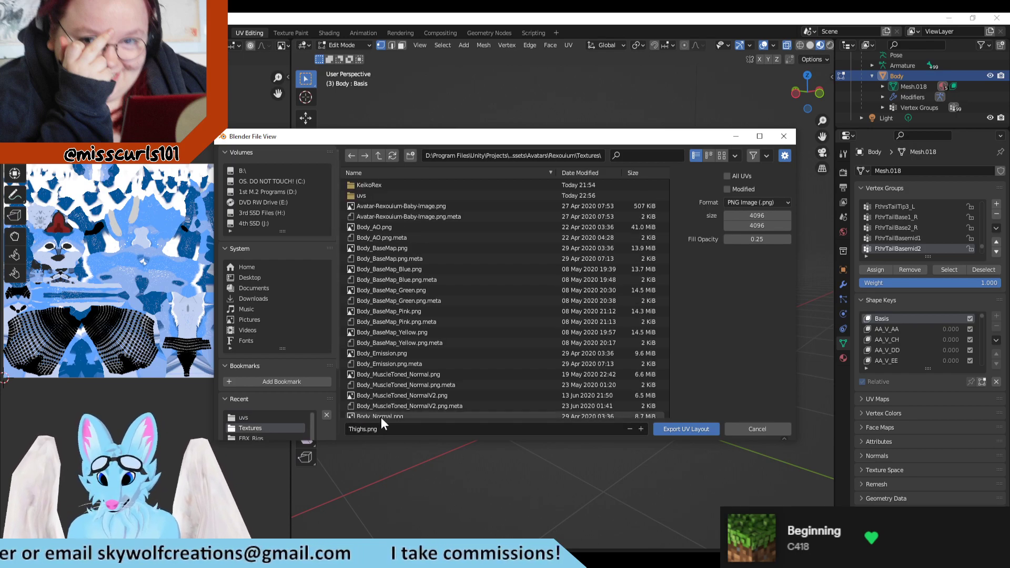
pyautogui.doubleClick(376, 193)
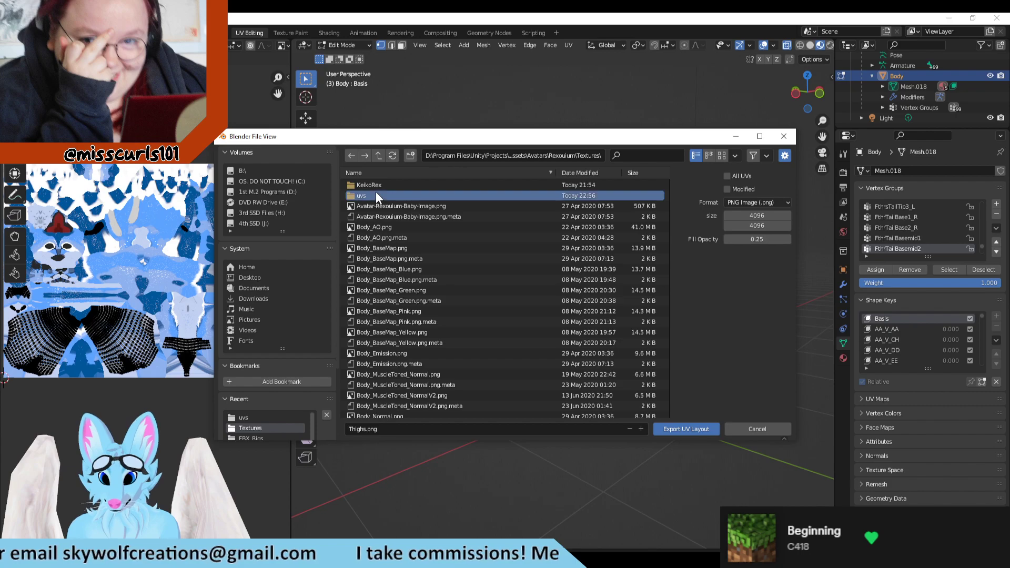
pyautogui.click(687, 428)
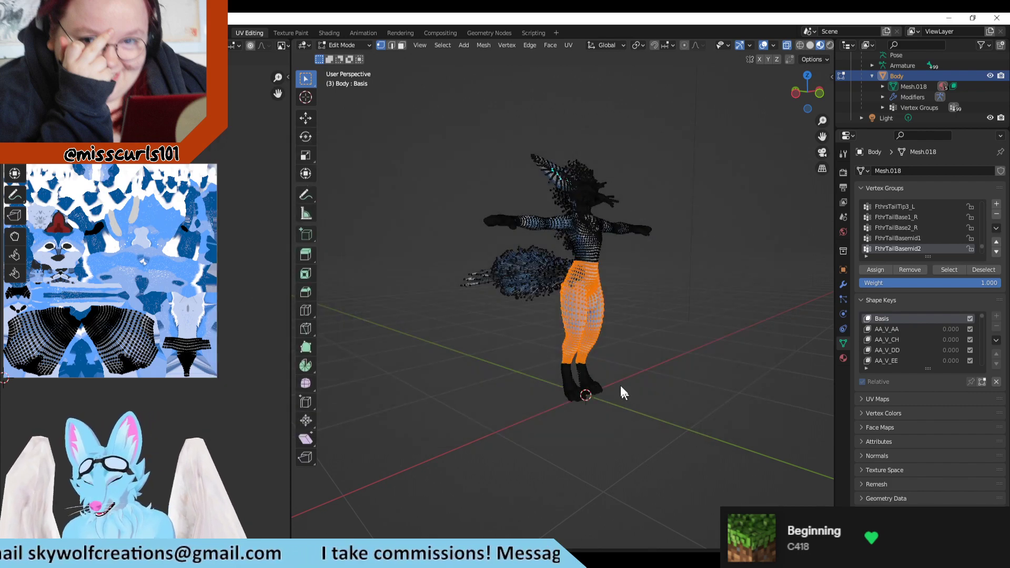
# Return to the Texture Paint workspace and examine the thigh UV islands on the body texture.
pyautogui.click(292, 33)
pyautogui.scroll(3, 165, 427)
pyautogui.scroll(-3, 348, 332)
pyautogui.scroll(3, 200, 383)
pyautogui.scroll(-5, 222, 395)
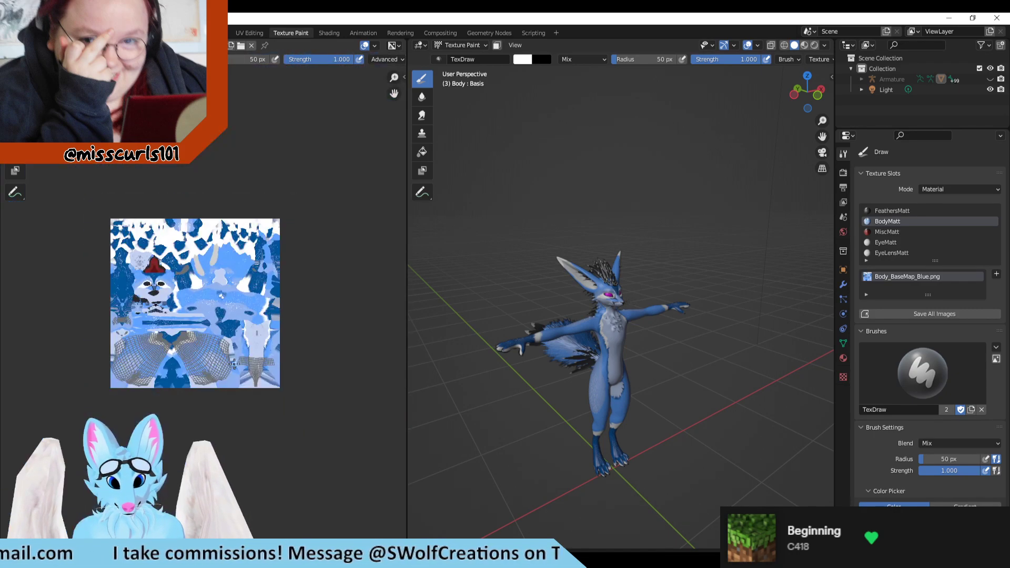
# Test-paint along the edge of one thigh's UV island to identify the matching leg, and undo the stroke.
pyautogui.scroll(3, 232, 420)
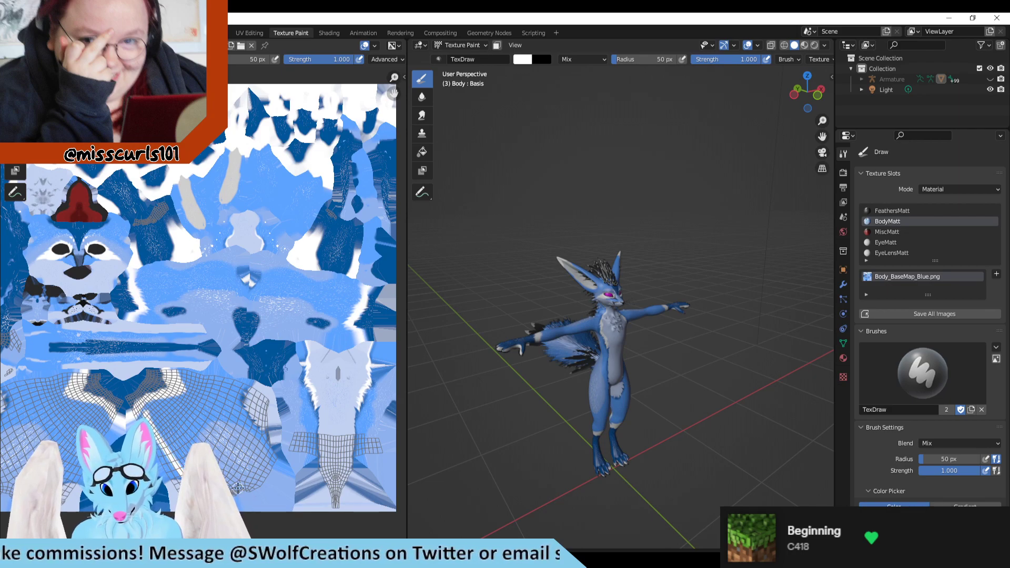
pyautogui.moveTo(260, 446); pyautogui.dragTo(210, 386)
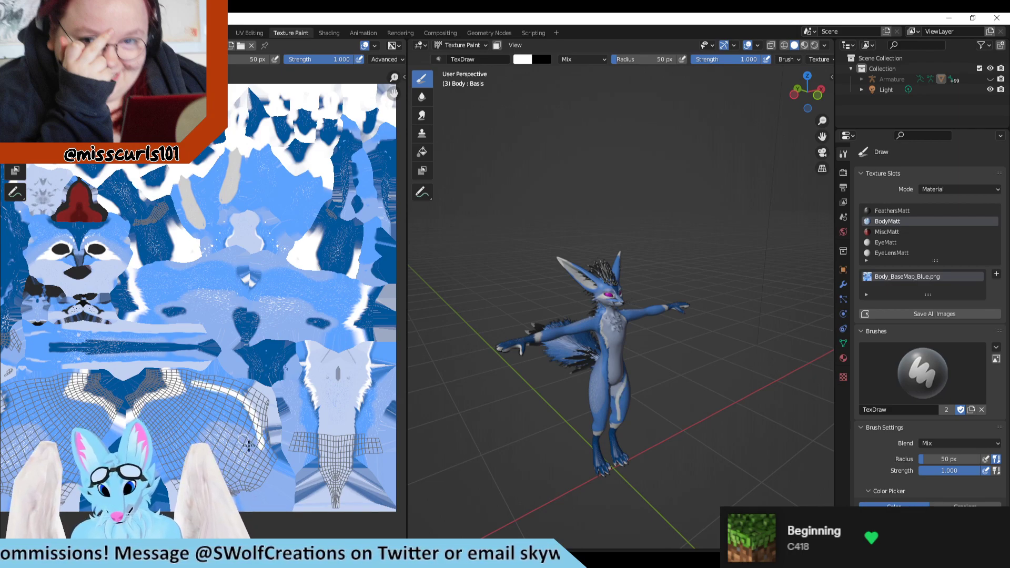
pyautogui.hotkey('ctrl', 'z')
pyautogui.moveTo(253, 431); pyautogui.dragTo(245, 419)
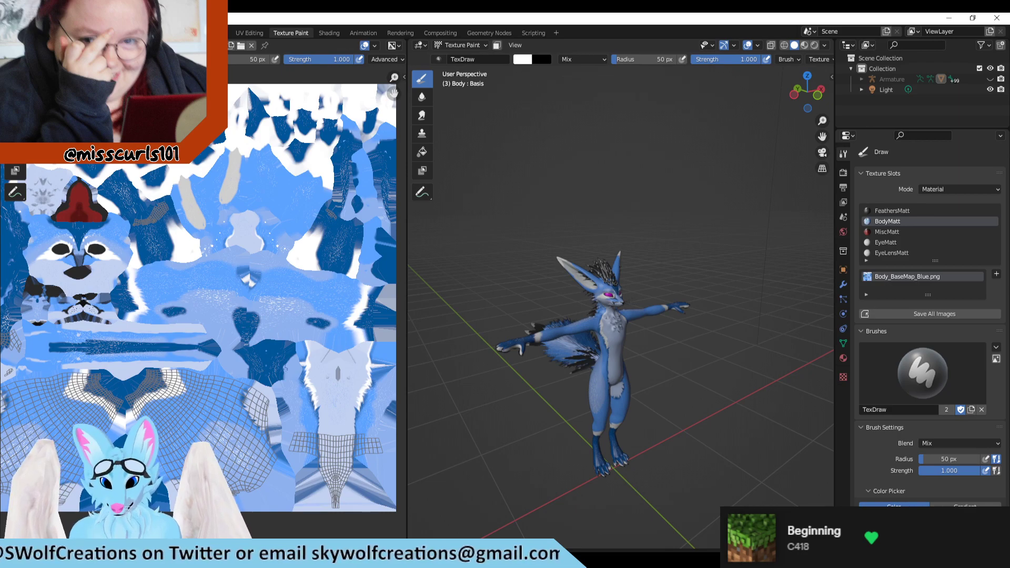
# Switch to Clip Studio Paint, close the Body1.png document and open the exported Thighs.png.
pyautogui.hotkey('alt', 'Tab')
pyautogui.scroll(-1, 546, 322)
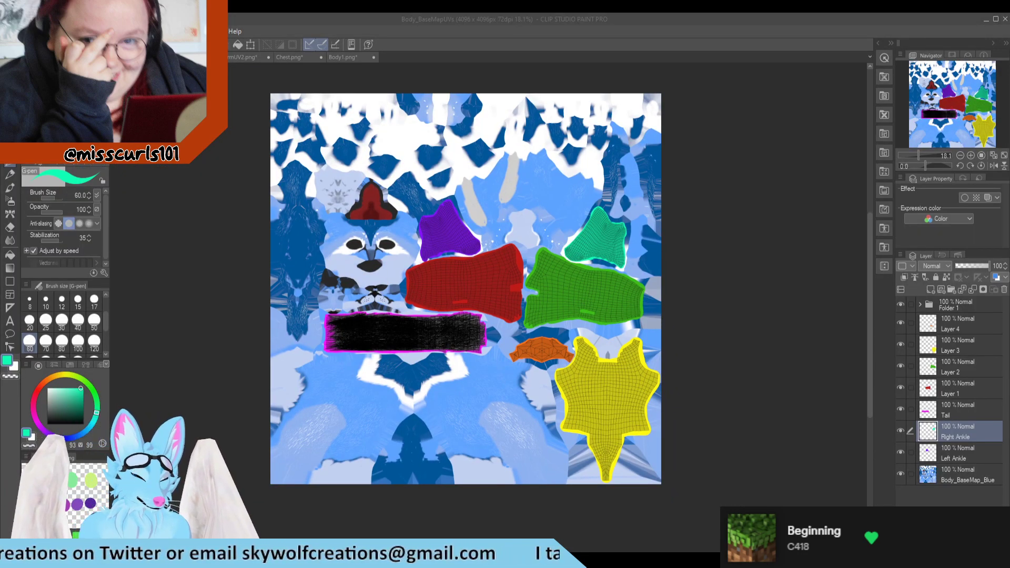
pyautogui.click(342, 58)
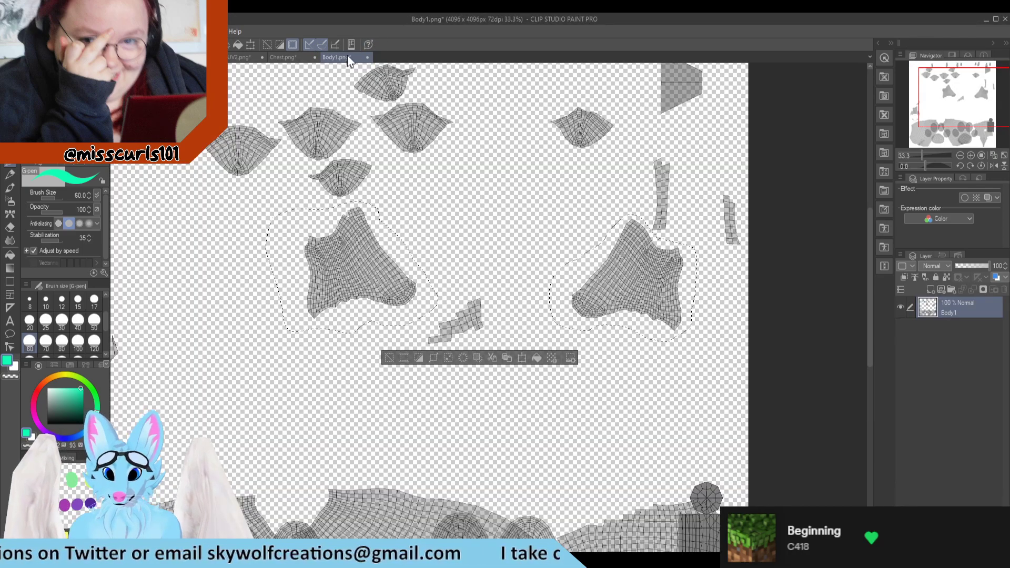
pyautogui.scroll(-4, 365, 329)
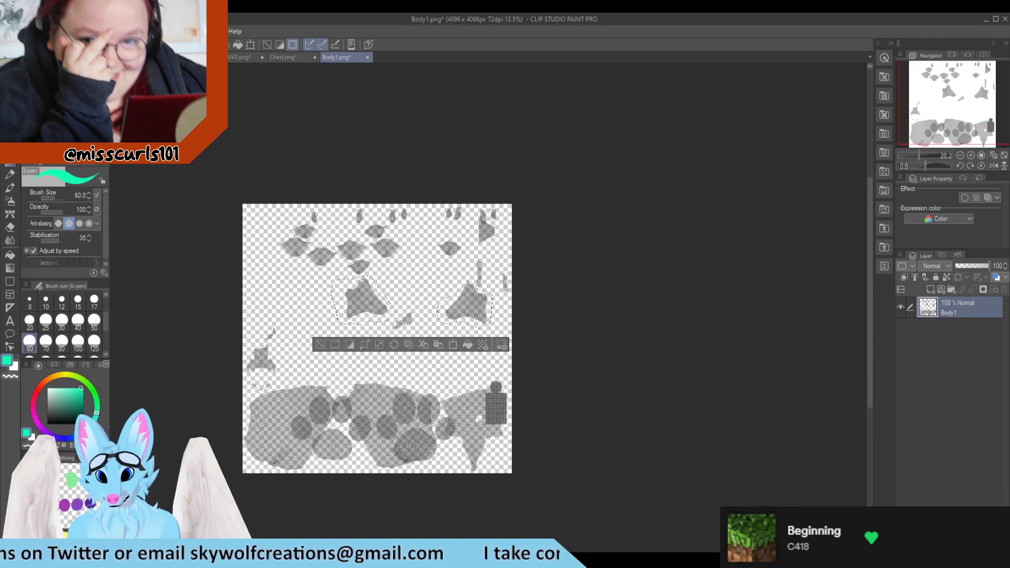
pyautogui.click(366, 57)
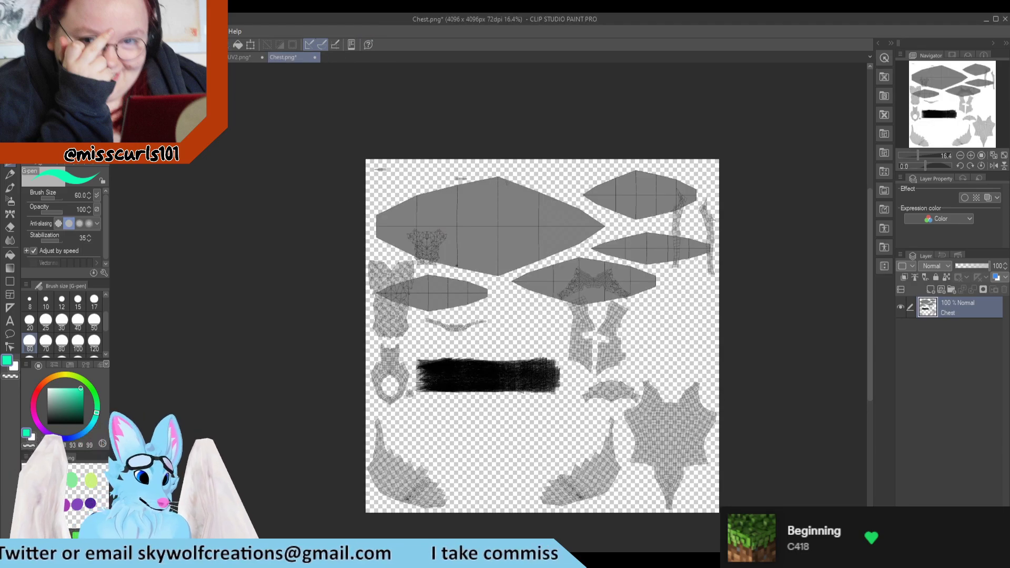
pyautogui.moveTo(184, 292); pyautogui.dragTo(252, 254)
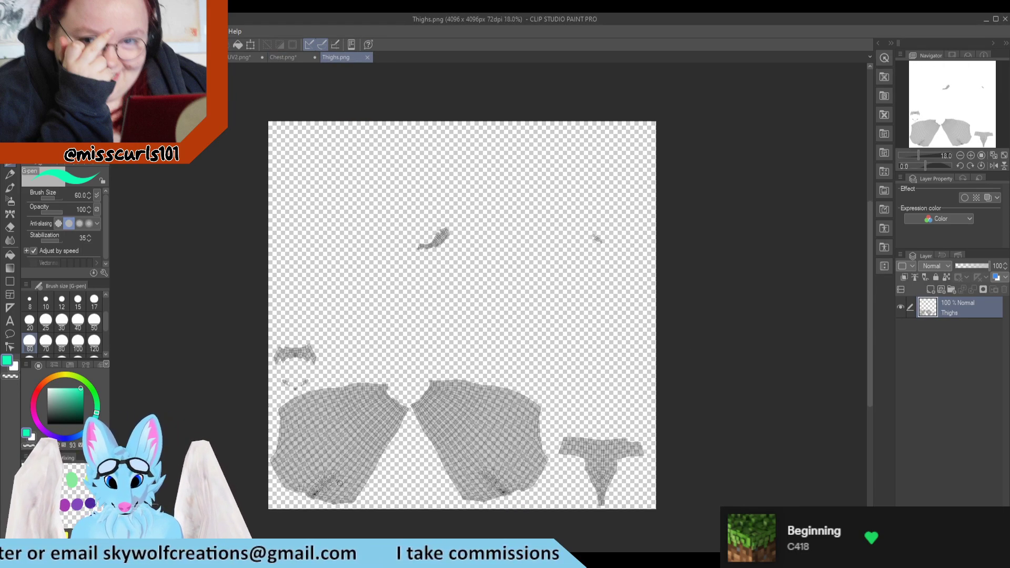
# Lasso both large thigh islands in Thighs.png, leaving out the small fragments and the hip piece.
pyautogui.press('m')
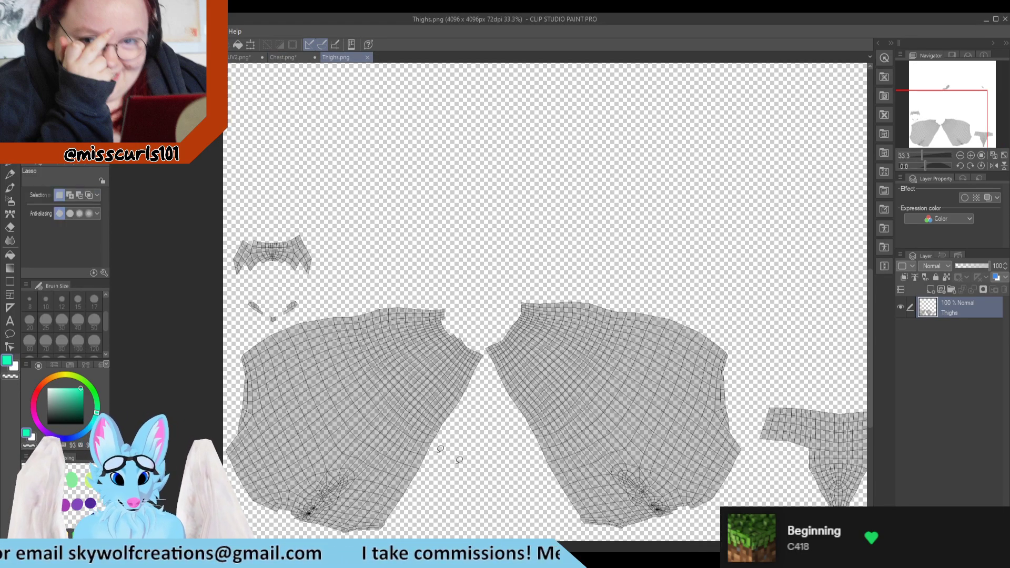
pyautogui.scroll(-1, 444, 341)
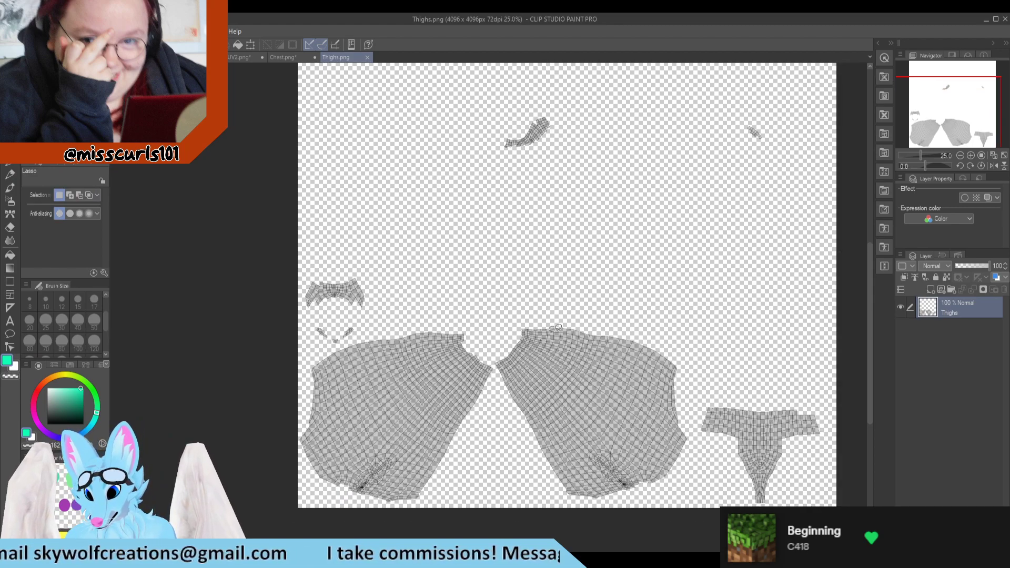
pyautogui.moveTo(705, 480)
pyautogui.mouseDown()
pyautogui.moveTo(669, 323)
pyautogui.moveTo(447, 307)
pyautogui.moveTo(372, 327)
pyautogui.moveTo(261, 408)
pyautogui.moveTo(389, 528)
pyautogui.moveTo(575, 531)
pyautogui.moveTo(700, 476)
pyautogui.mouseUp()
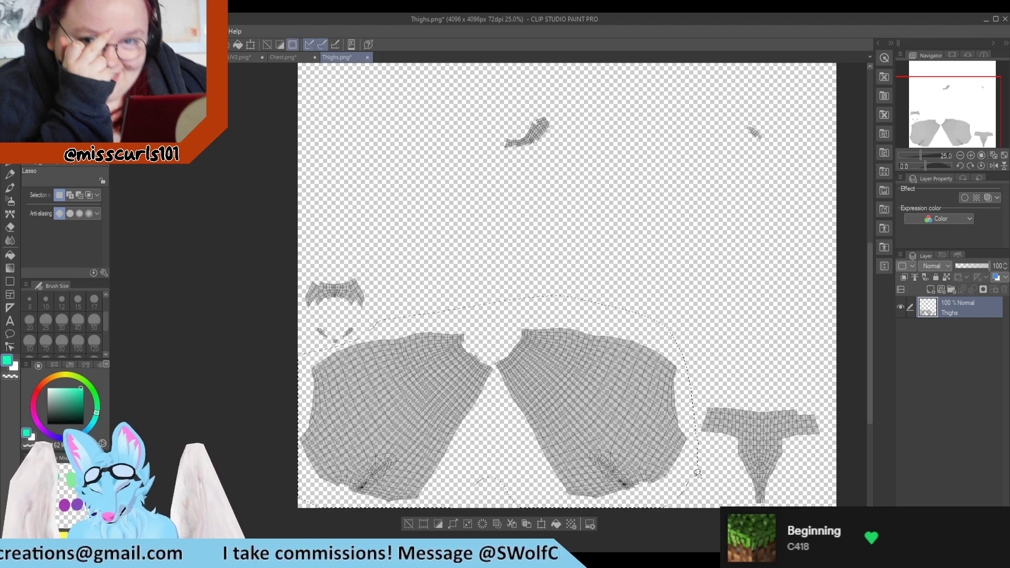
# Paste the copied thigh islands into Body_BaseMapUVs and move their layer into Folder 1.
pyautogui.click(289, 57)
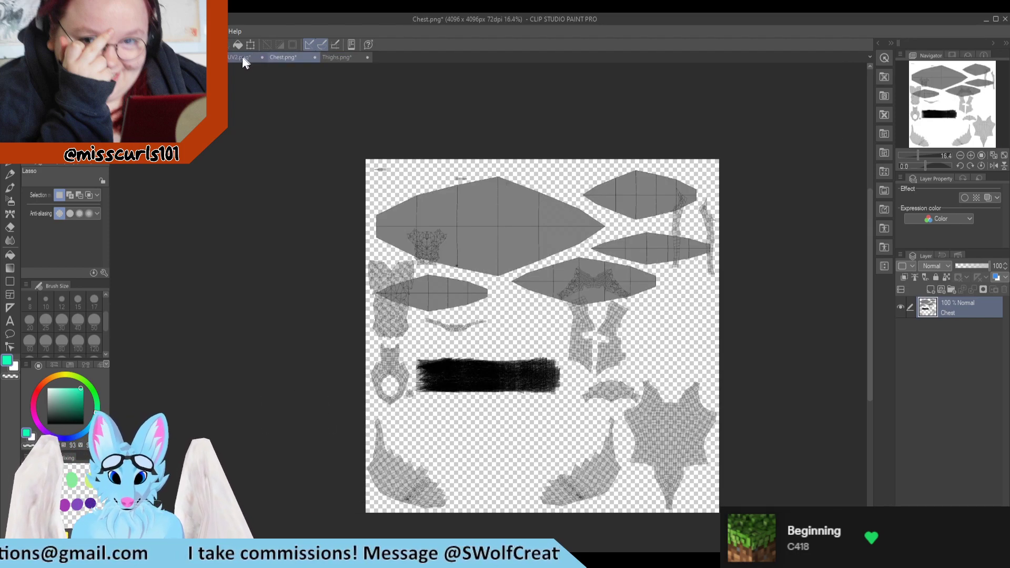
pyautogui.click(236, 57)
pyautogui.click(184, 57)
pyautogui.scroll(-1, 504, 436)
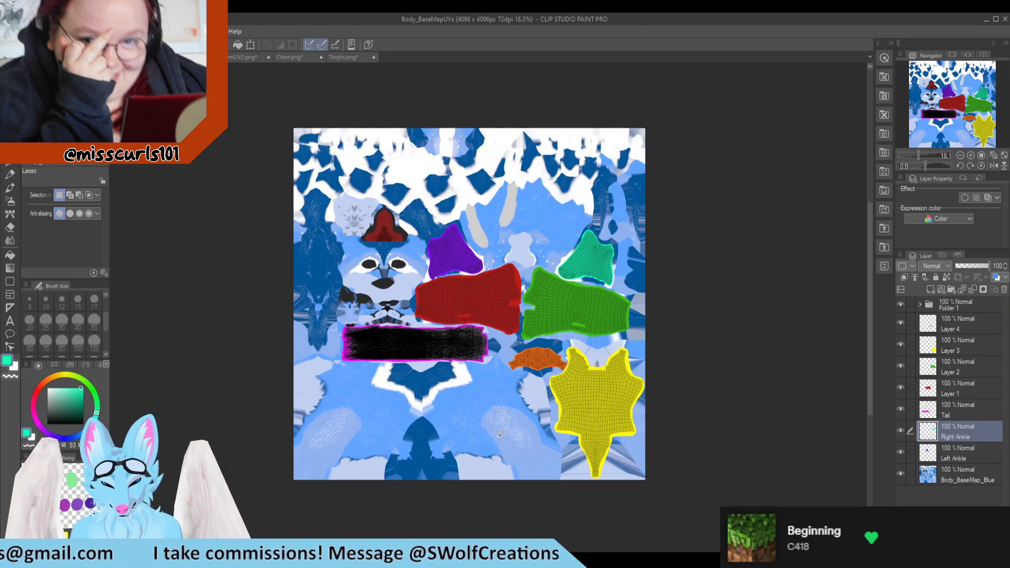
pyautogui.hotkey('ctrl', 'v')
pyautogui.moveTo(961, 437); pyautogui.dragTo(953, 310)
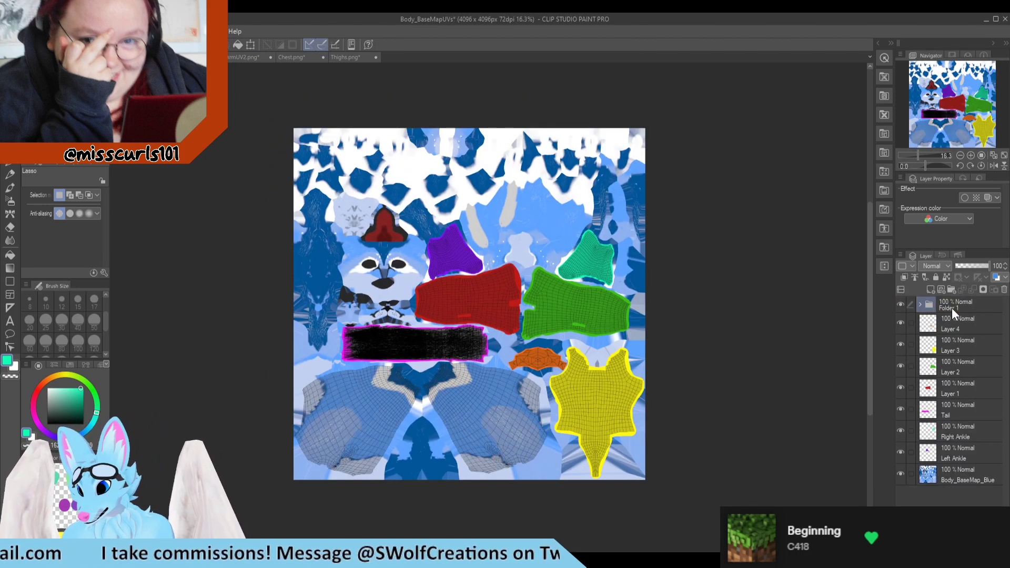
pyautogui.click(918, 304)
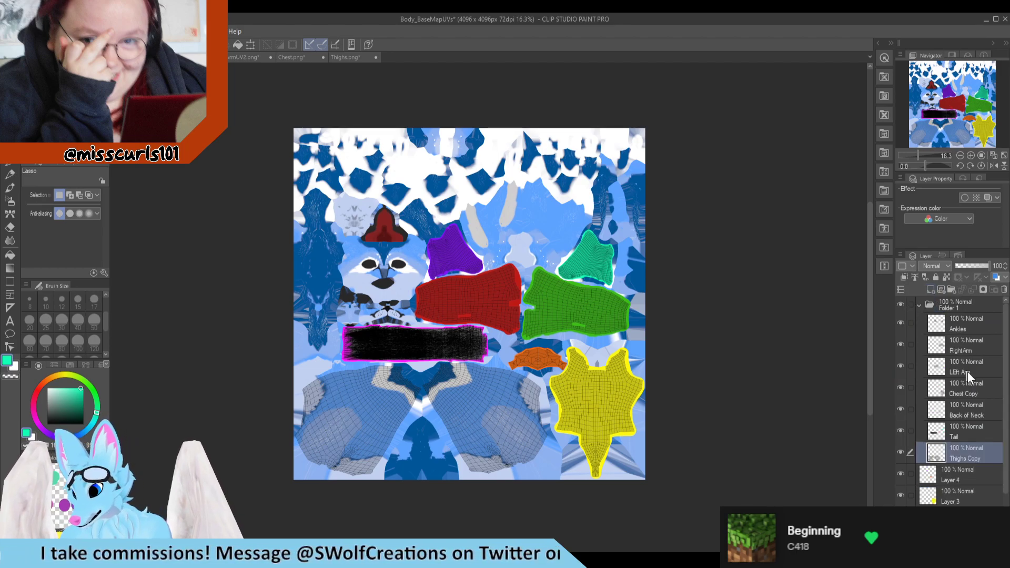
pyautogui.click(919, 304)
# Add a layer directly above Body_BaseMap_Blue and name it Left Thigh.
pyautogui.click(953, 452)
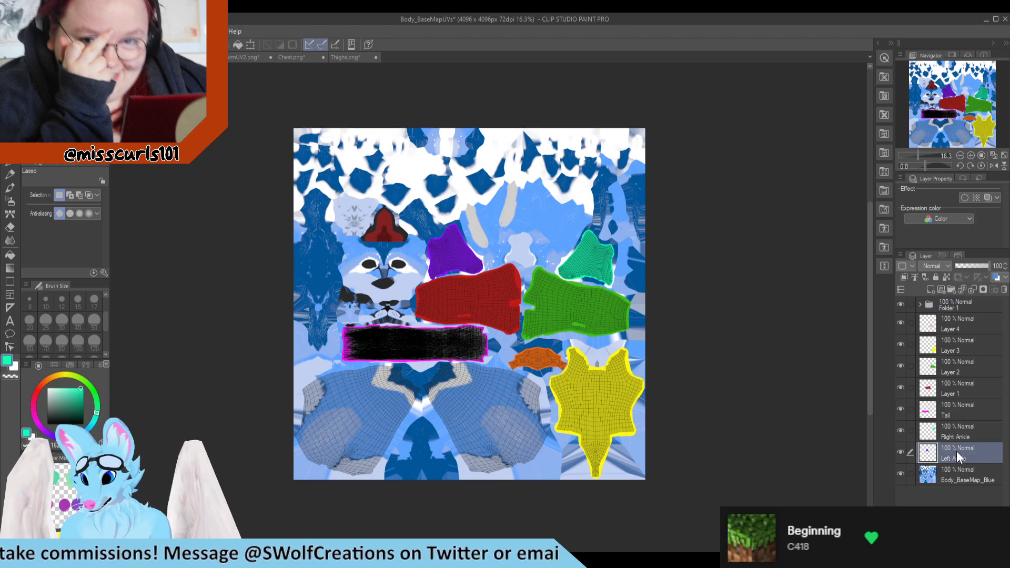
pyautogui.click(930, 289)
pyautogui.moveTo(958, 456); pyautogui.dragTo(970, 478)
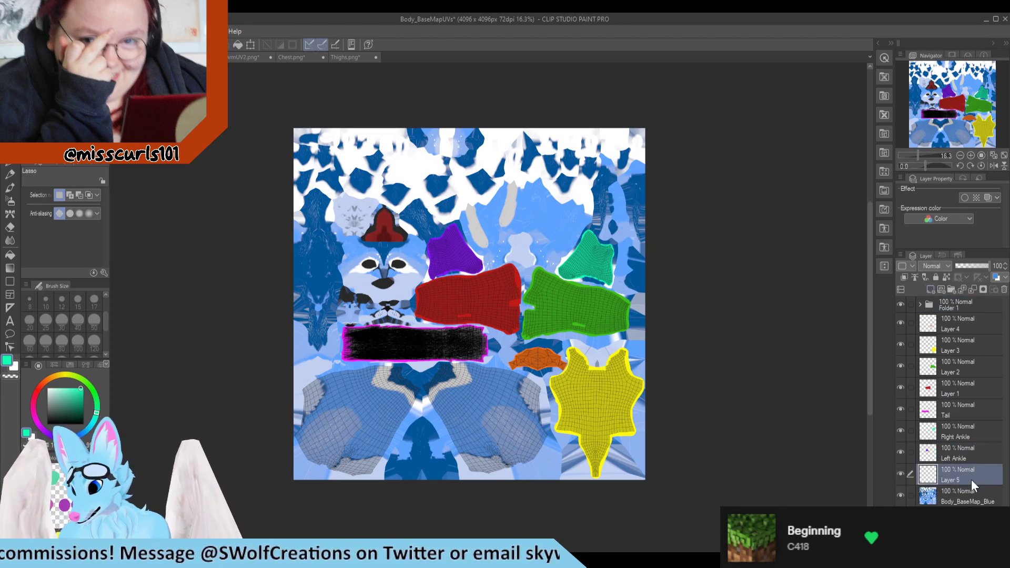
pyautogui.doubleClick(949, 477)
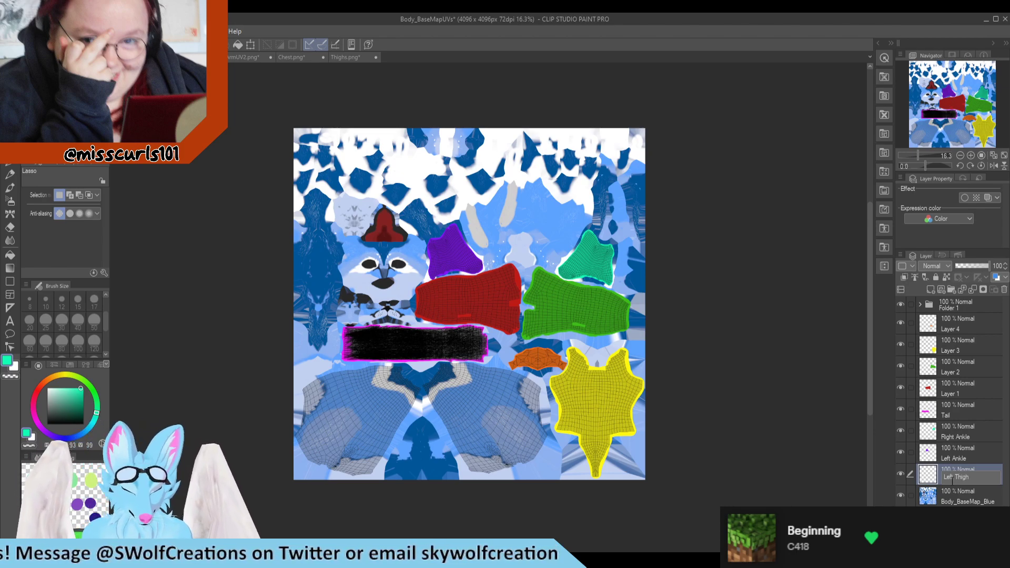
pyautogui.write('Left Thigh')
pyautogui.press('Return')
# Outline the inner, lower and outer edges of the left thigh island in bright green with the G-pen at size 120.
pyautogui.scroll(3, 387, 486)
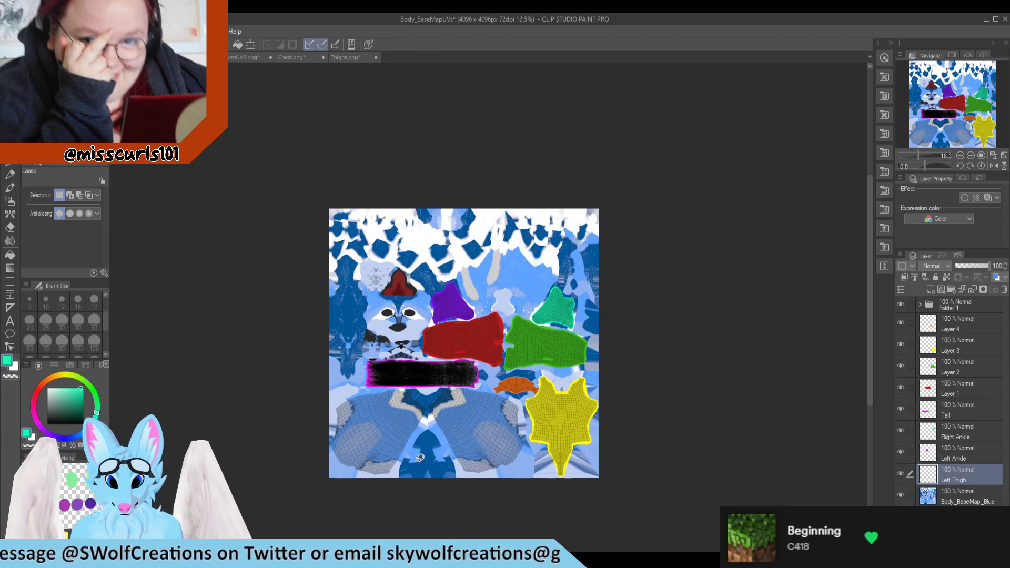
pyautogui.scroll(2, 384, 488)
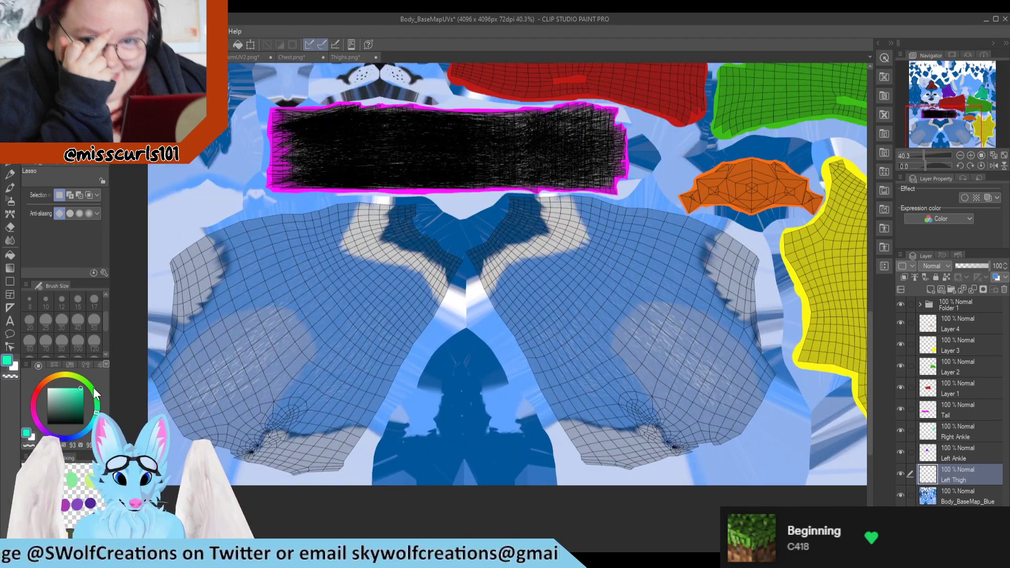
pyautogui.click(10, 173)
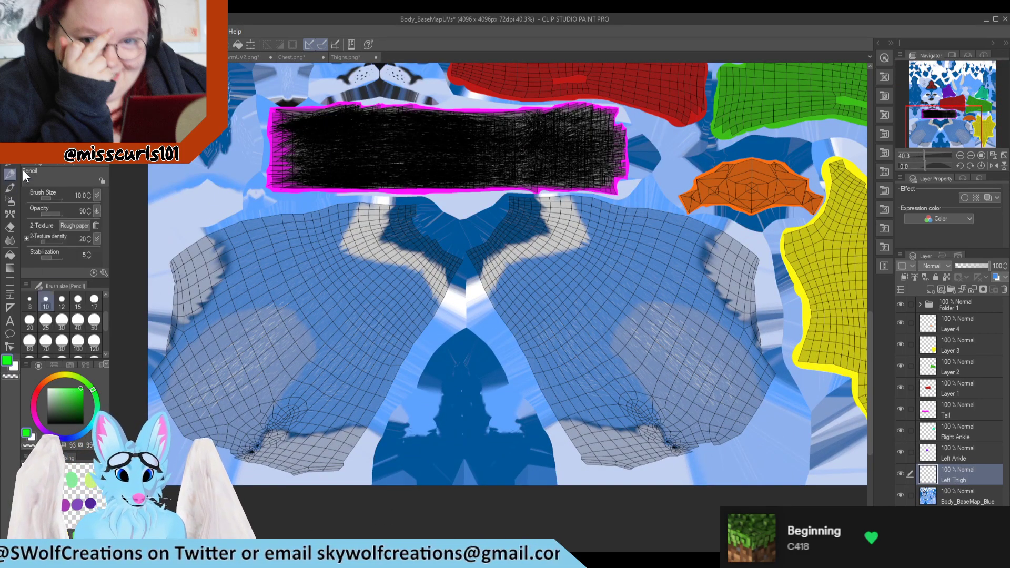
pyautogui.press('p')
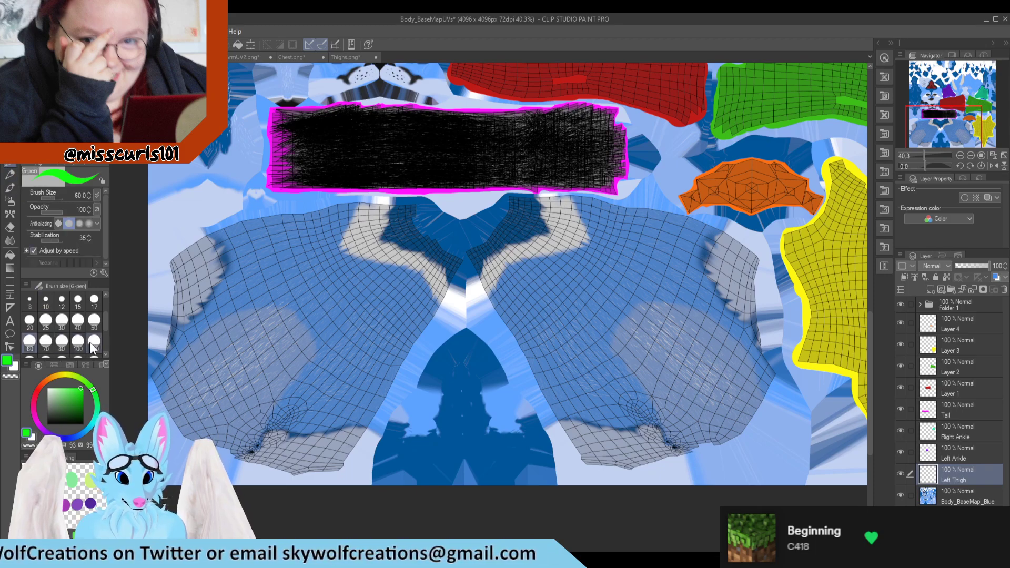
pyautogui.moveTo(491, 266)
pyautogui.mouseDown()
pyautogui.moveTo(476, 250)
pyautogui.moveTo(502, 302)
pyautogui.mouseUp()
pyautogui.scroll(-2, 537, 313)
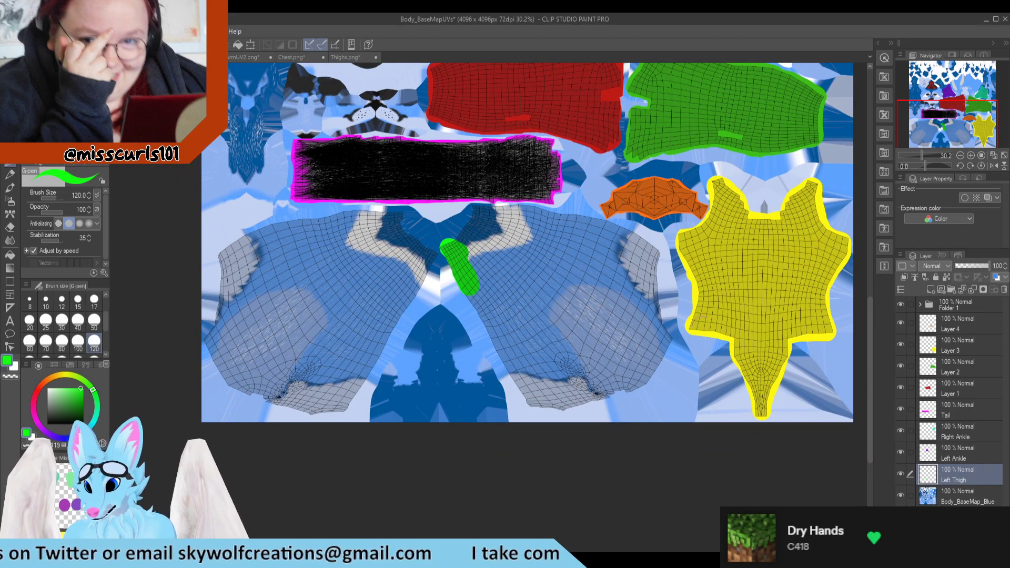
pyautogui.click(900, 365)
pyautogui.click(900, 365)
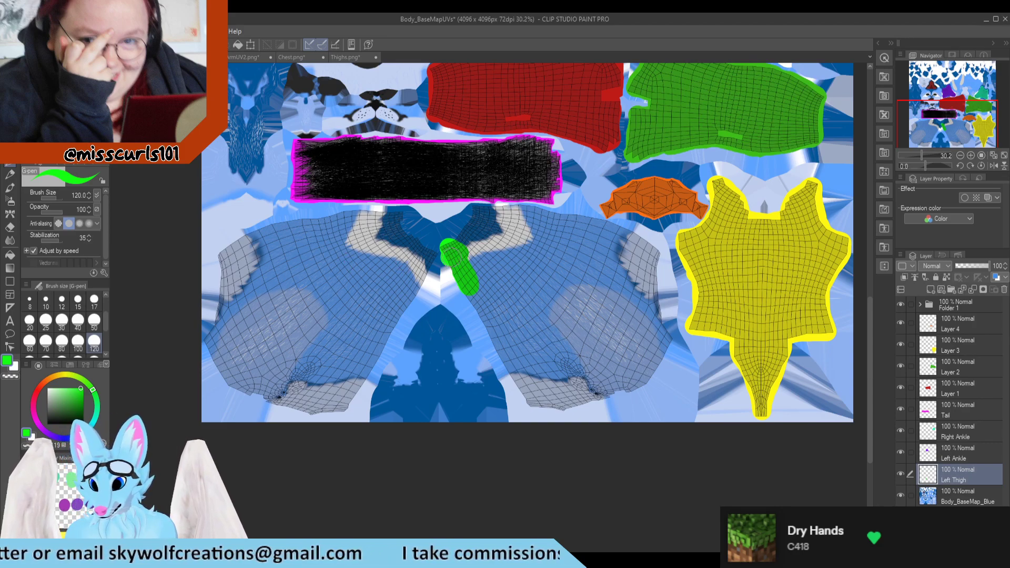
pyautogui.moveTo(502, 360)
pyautogui.mouseDown()
pyautogui.moveTo(528, 404)
pyautogui.moveTo(576, 405)
pyautogui.moveTo(645, 382)
pyautogui.moveTo(668, 334)
pyautogui.moveTo(654, 252)
pyautogui.moveTo(616, 236)
pyautogui.mouseUp()
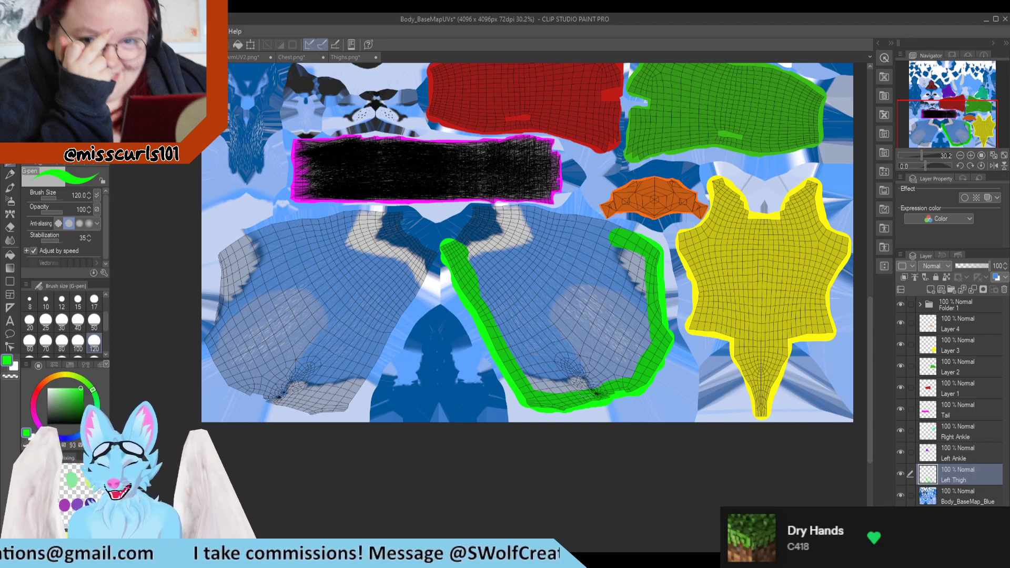
# Complete the upper outline of the left thigh island and fill its interior with solid bright green.
pyautogui.scroll(2, 583, 383)
pyautogui.moveTo(652, 208); pyautogui.dragTo(658, 337)
pyautogui.moveTo(652, 300)
pyautogui.mouseDown()
pyautogui.moveTo(651, 358)
pyautogui.moveTo(605, 386)
pyautogui.moveTo(532, 387)
pyautogui.moveTo(481, 319)
pyautogui.mouseUp()
pyautogui.moveTo(552, 377)
pyautogui.mouseDown()
pyautogui.moveTo(565, 379)
pyautogui.moveTo(578, 315)
pyautogui.moveTo(608, 358)
pyautogui.moveTo(620, 357)
pyautogui.moveTo(633, 295)
pyautogui.moveTo(615, 279)
pyautogui.moveTo(583, 276)
pyautogui.moveTo(560, 289)
pyautogui.moveTo(561, 355)
pyautogui.mouseUp()
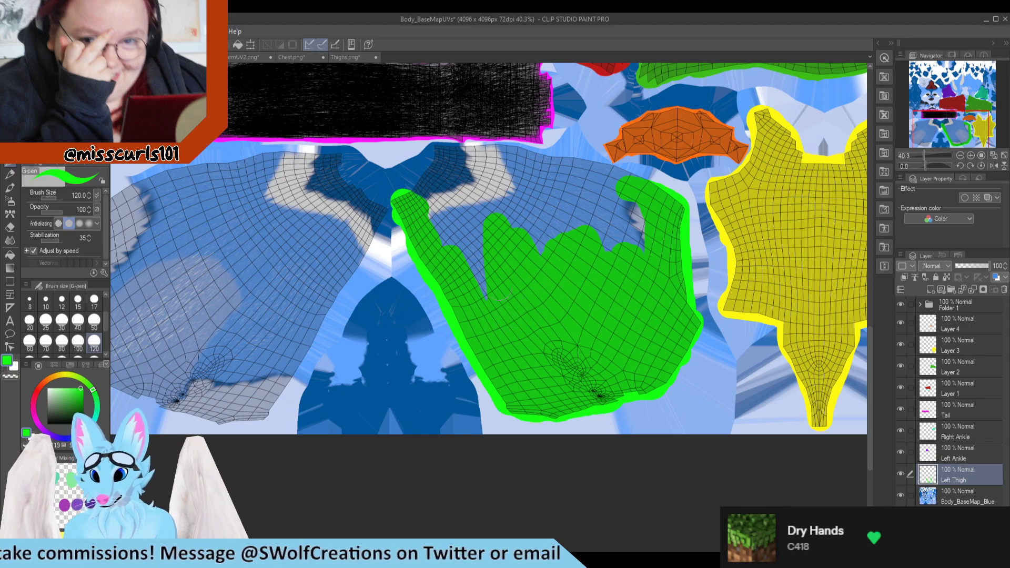
pyautogui.moveTo(414, 197)
pyautogui.mouseDown()
pyautogui.moveTo(434, 155)
pyautogui.moveTo(489, 156)
pyautogui.mouseUp()
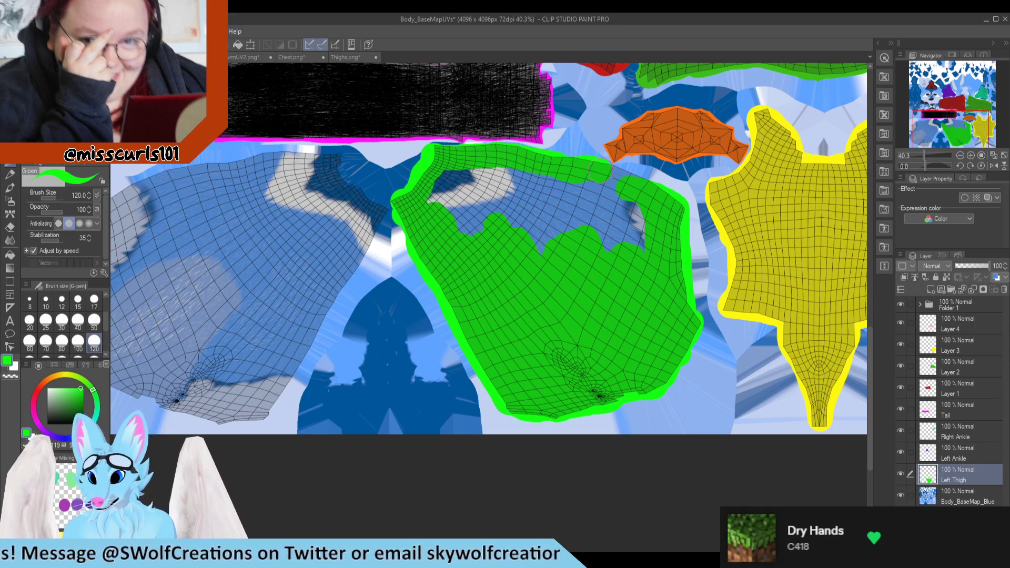
pyautogui.moveTo(628, 181)
pyautogui.mouseDown()
pyautogui.moveTo(646, 230)
pyautogui.moveTo(623, 200)
pyautogui.moveTo(497, 176)
pyautogui.moveTo(439, 195)
pyautogui.moveTo(458, 216)
pyautogui.moveTo(582, 257)
pyautogui.mouseUp()
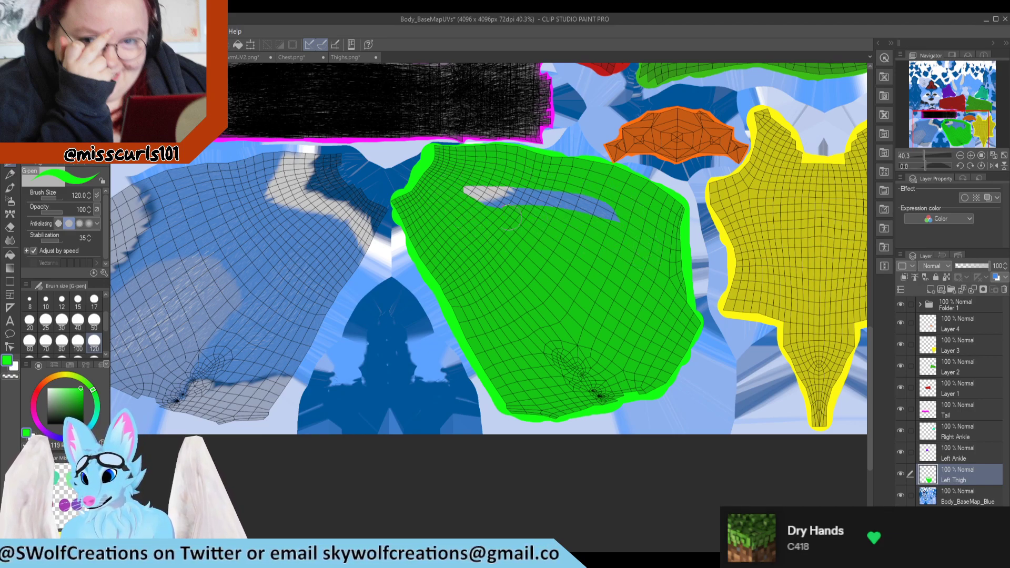
pyautogui.moveTo(461, 200); pyautogui.dragTo(564, 198)
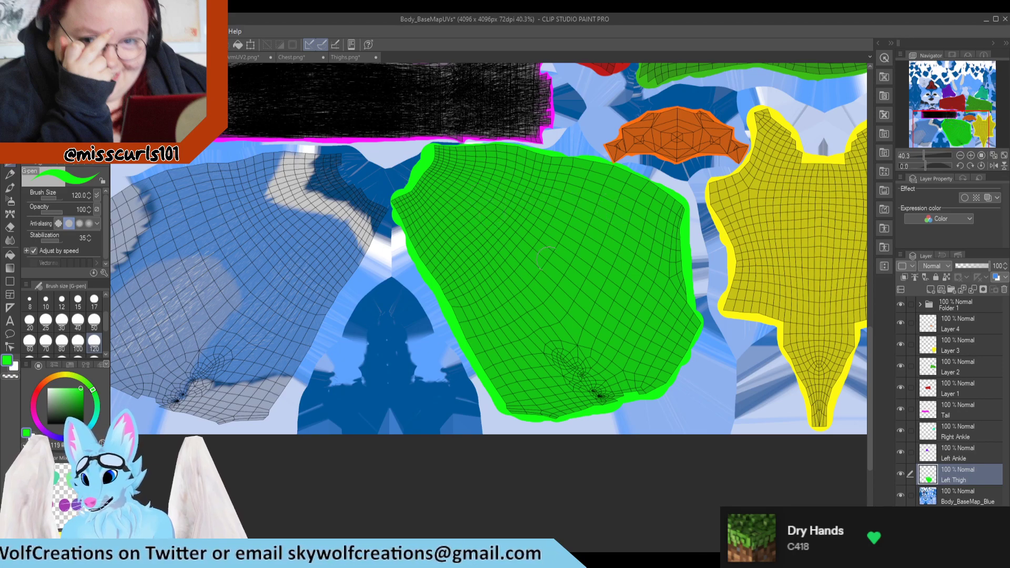
pyautogui.scroll(-1, 537, 251)
pyautogui.scroll(-3, 525, 255)
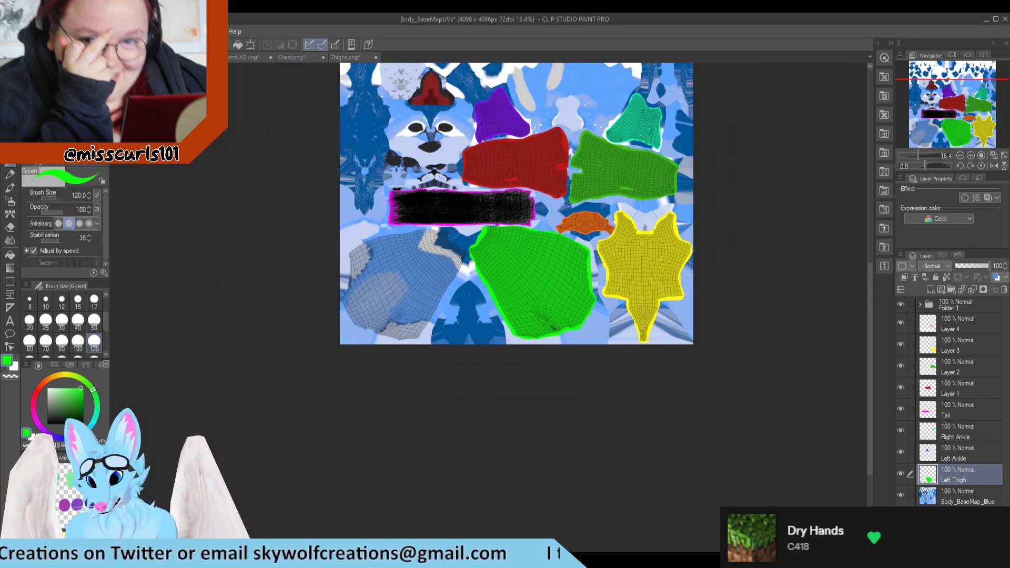
# Switch to Blender, test-paint the arm UV island and the model's left forearm to match them, and undo both strokes.
pyautogui.hotkey('alt', 'Tab')
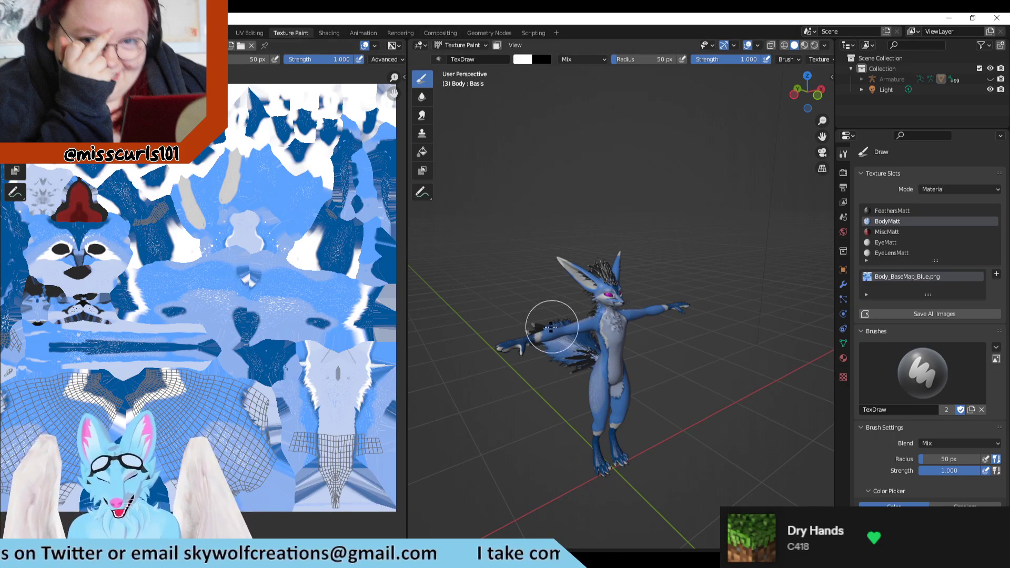
pyautogui.scroll(3, 521, 344)
pyautogui.moveTo(158, 285)
pyautogui.mouseDown()
pyautogui.moveTo(241, 281)
pyautogui.moveTo(158, 271)
pyautogui.moveTo(200, 287)
pyautogui.mouseUp()
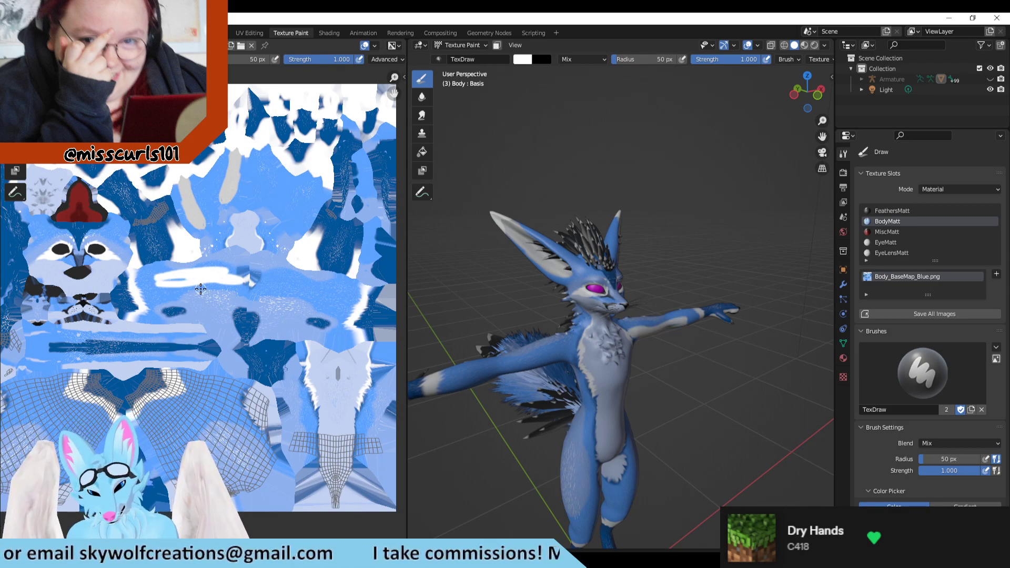
pyautogui.hotkey('ctrl', 'z')
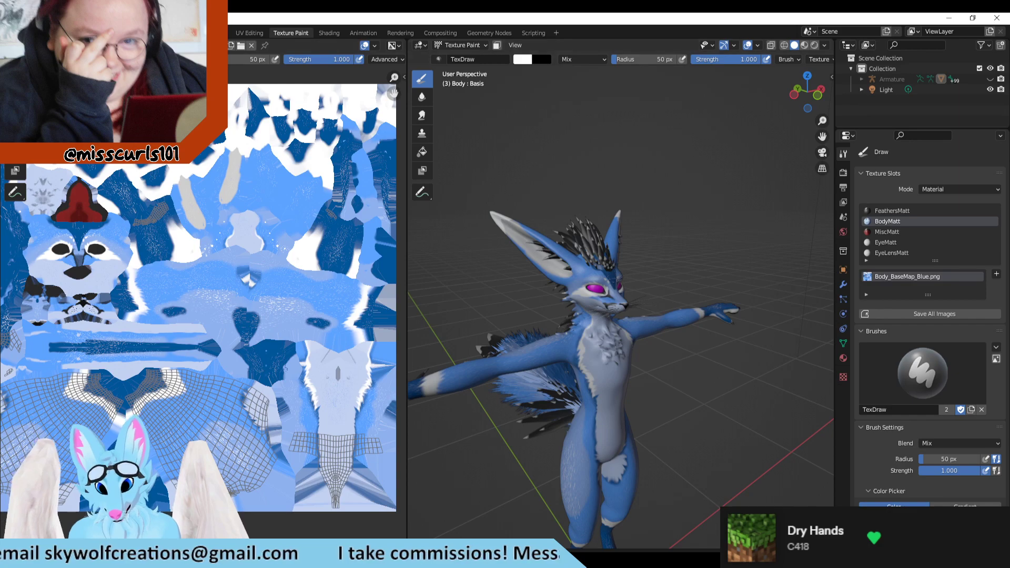
pyautogui.moveTo(677, 307)
pyautogui.mouseDown()
pyautogui.moveTo(683, 333)
pyautogui.moveTo(667, 315)
pyautogui.moveTo(639, 331)
pyautogui.moveTo(677, 305)
pyautogui.moveTo(696, 351)
pyautogui.mouseUp()
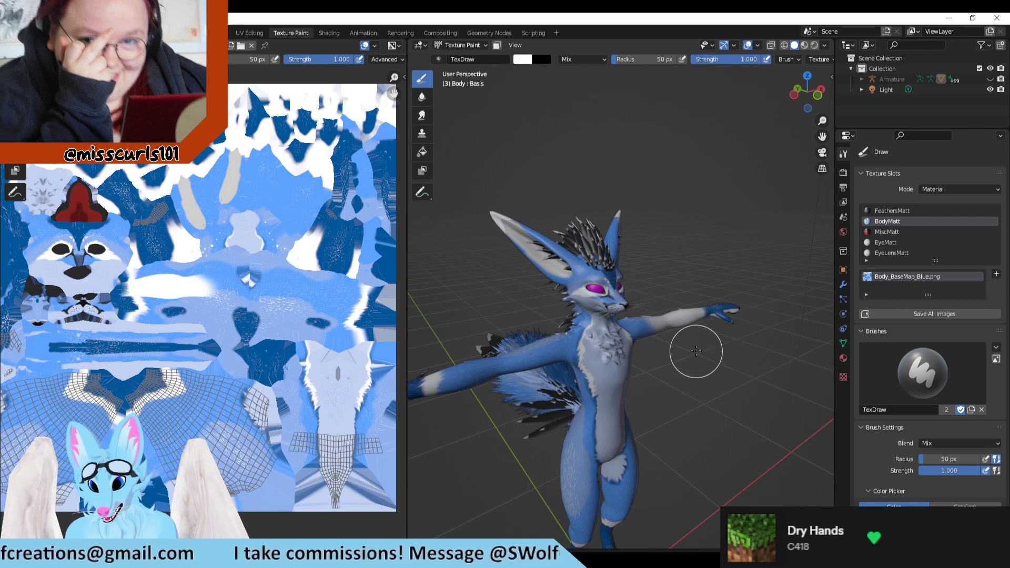
pyautogui.hotkey('ctrl', 'z')
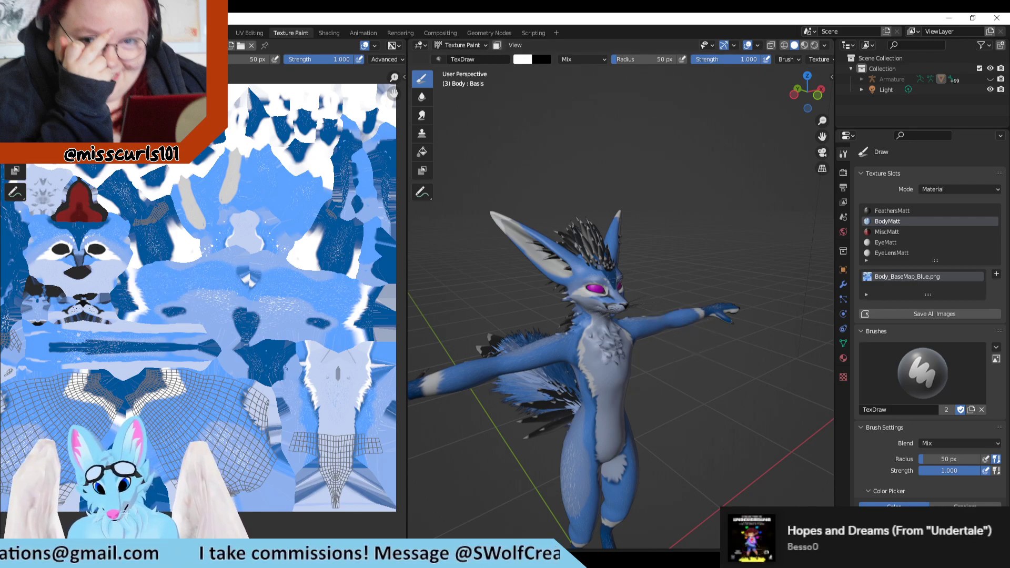
# Switch back to Clip Studio Paint and rename the red arm island's layer as Left Arm.
pyautogui.hotkey('alt', 'Tab')
pyautogui.doubleClick(950, 392)
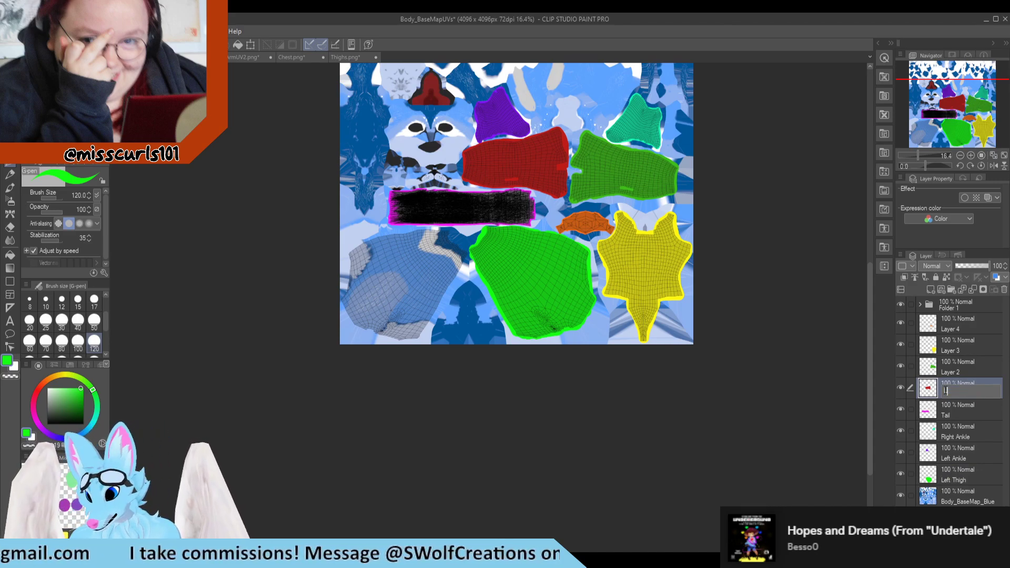
pyautogui.press('Return')
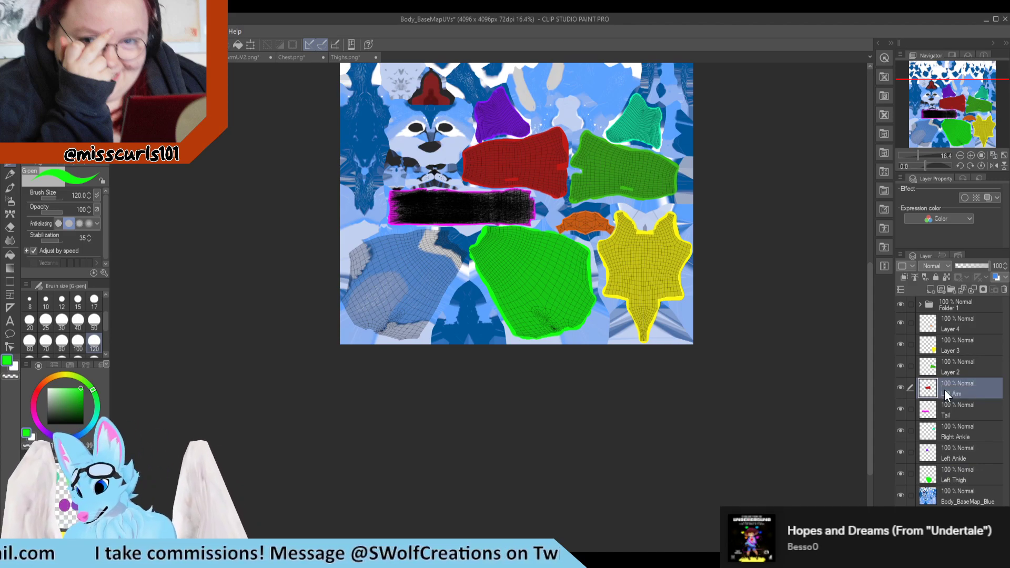
# Add a layer directly above Left Thigh and sample the red of the left arm island as the drawing colour.
pyautogui.scroll(3, 581, 184)
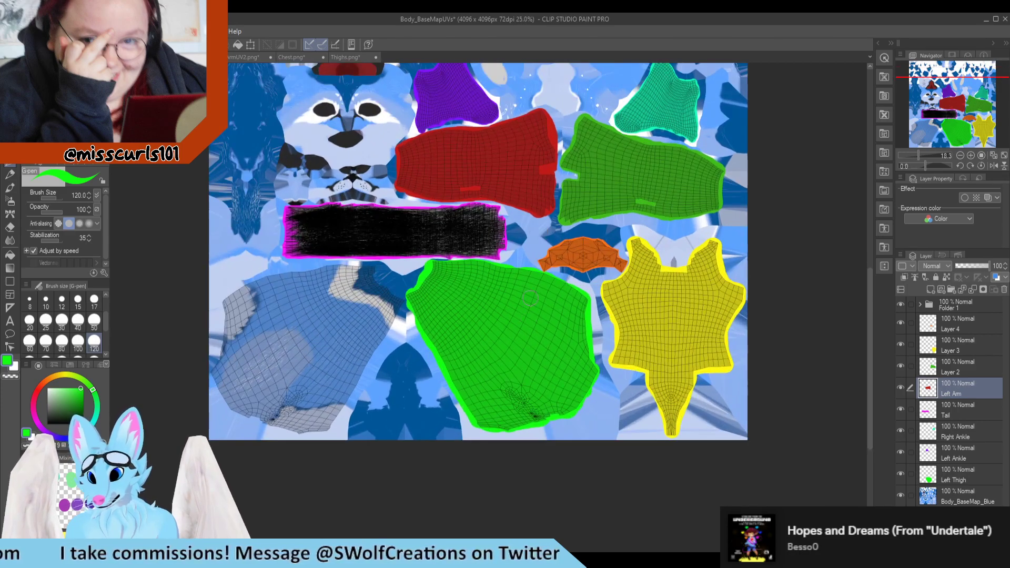
pyautogui.click(971, 483)
pyautogui.click(930, 290)
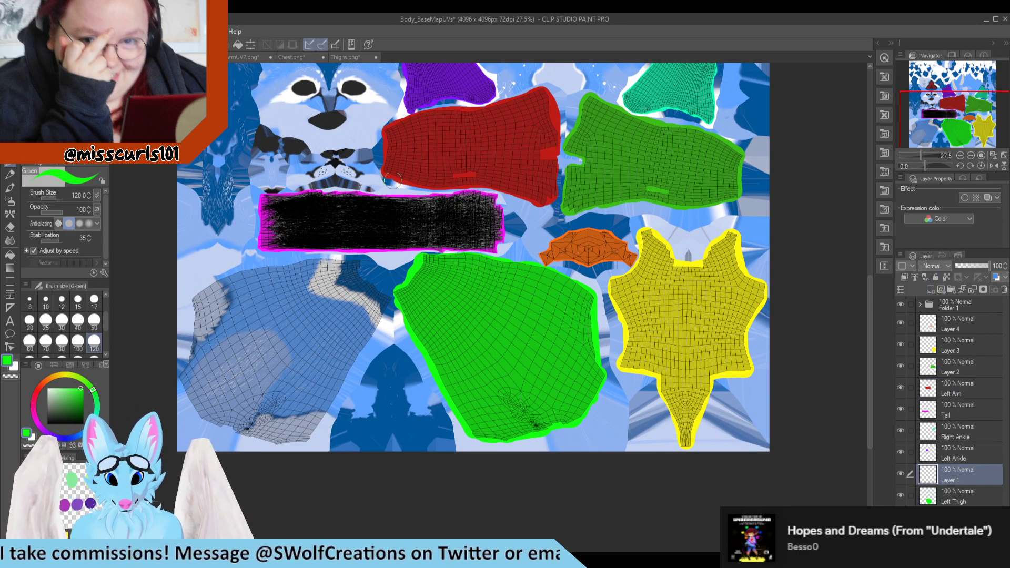
pyautogui.scroll(2, 457, 173)
pyautogui.keyDown('alt'); pyautogui.click(468, 181); pyautogui.keyUp('alt')
pyautogui.scroll(-2, 468, 181)
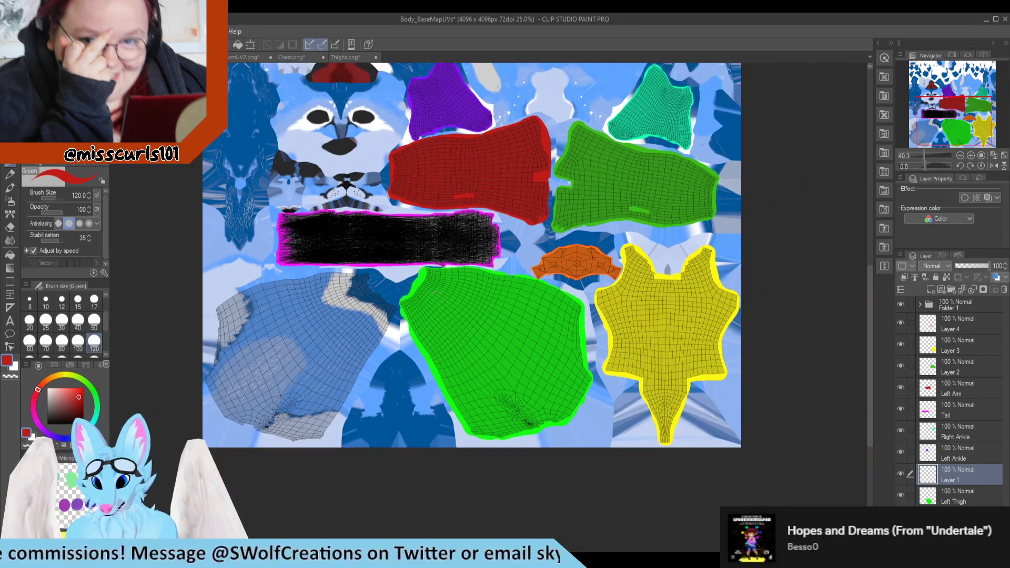
# Lock the Left Thigh layer's transparent pixels and recolour its island red with the G-pen at size 800.
pyautogui.scroll(-3, 79, 326)
pyautogui.click(94, 340)
pyautogui.moveTo(420, 231)
pyautogui.mouseDown()
pyautogui.moveTo(467, 226)
pyautogui.moveTo(518, 413)
pyautogui.mouseUp()
pyautogui.hotkey('ctrl', 'z')
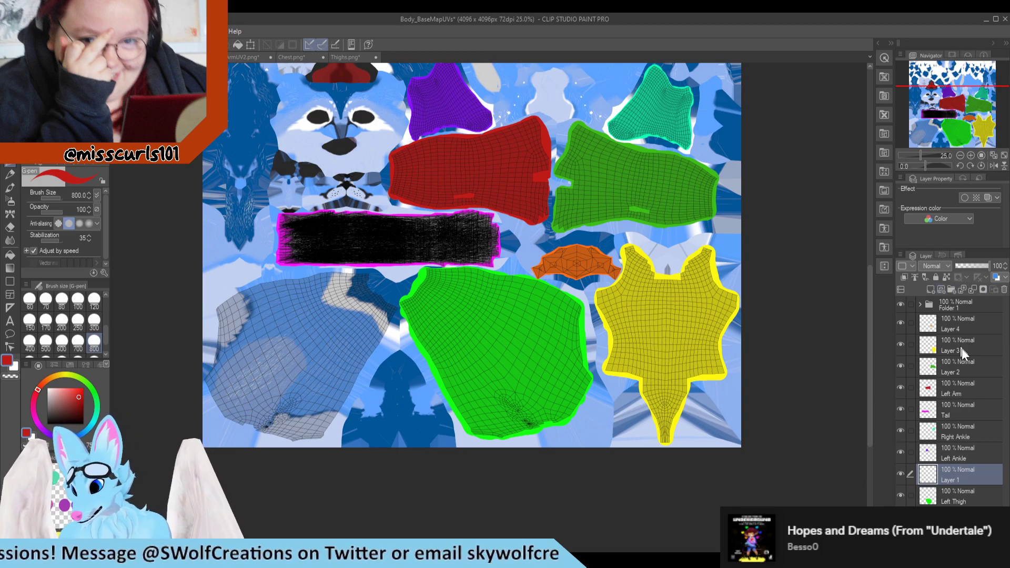
pyautogui.click(947, 497)
pyautogui.click(945, 277)
pyautogui.moveTo(423, 292)
pyautogui.mouseDown()
pyautogui.moveTo(450, 373)
pyautogui.moveTo(514, 305)
pyautogui.moveTo(534, 401)
pyautogui.mouseUp()
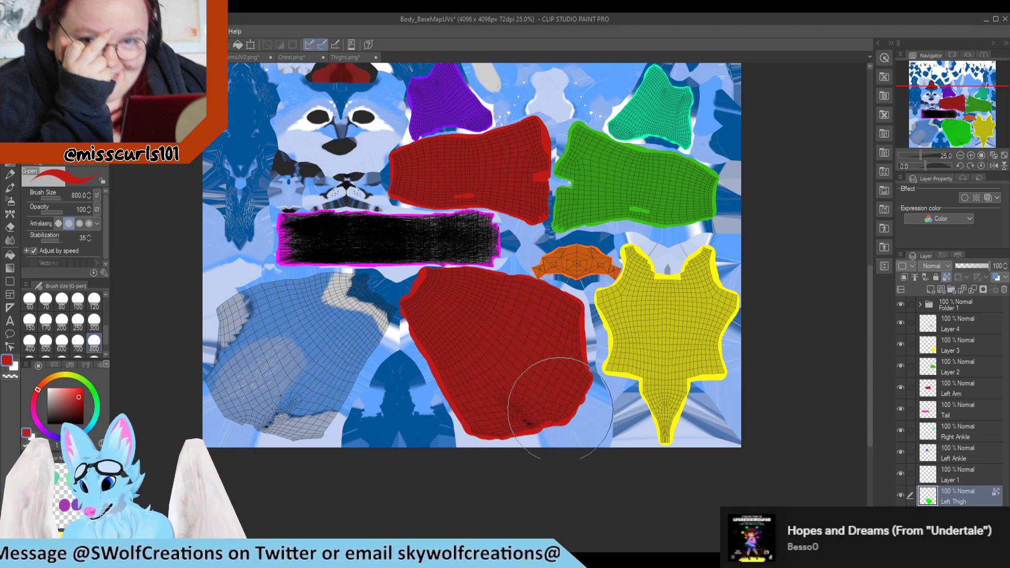
# Rename the empty layer above Left Thigh as Right Thigh.
pyautogui.click(955, 479)
pyautogui.doubleClick(954, 480)
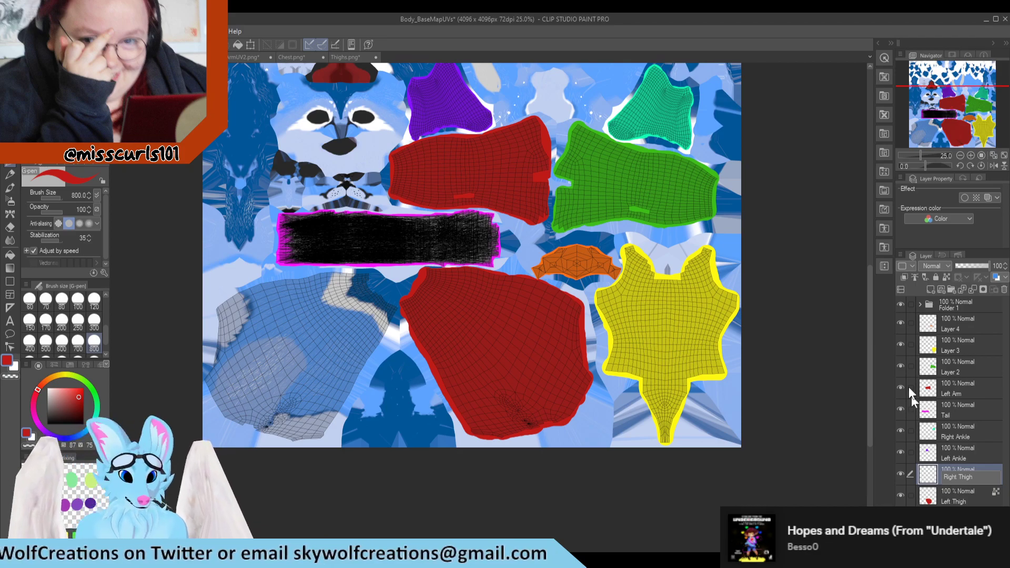
pyautogui.press('Return')
# Outline and fill the right thigh island in the right arm island's green, using the G-pen at size 120 for the edges.
pyautogui.scroll(2, 632, 226)
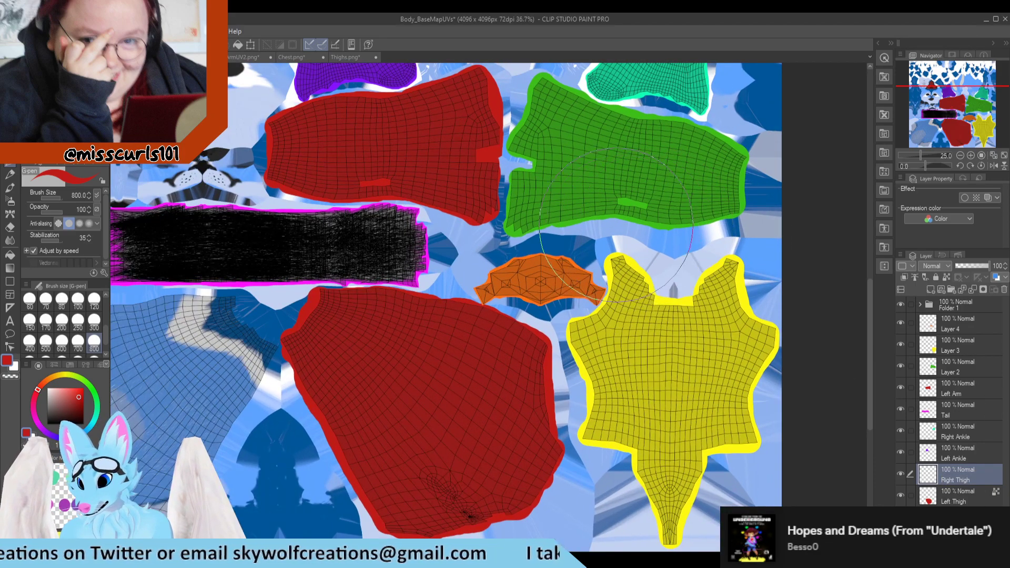
pyautogui.keyDown('alt'); pyautogui.click(631, 198); pyautogui.keyUp('alt')
pyautogui.scroll(-2, 400, 358)
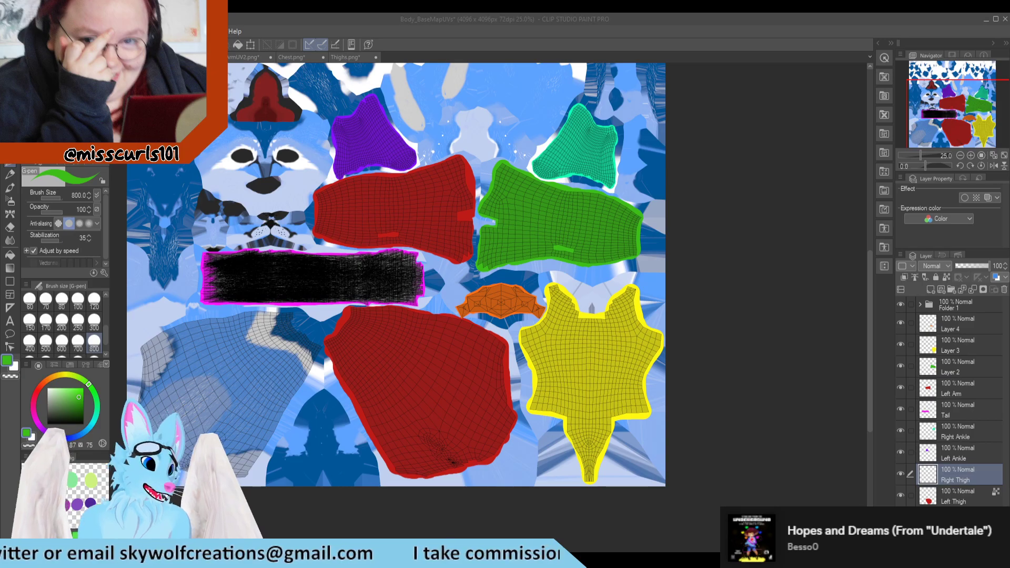
pyautogui.scroll(-1, 443, 337)
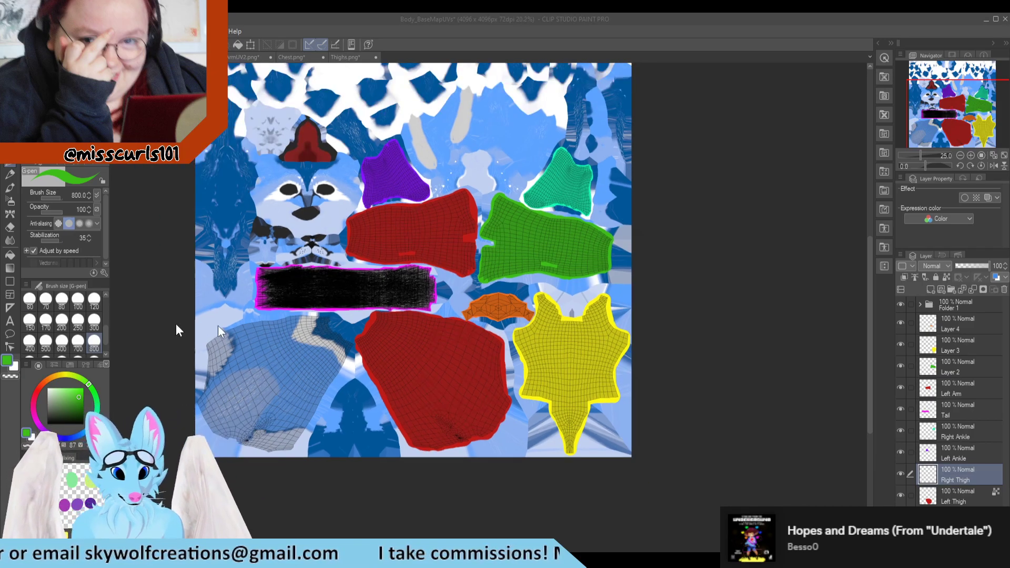
pyautogui.click(94, 298)
pyautogui.scroll(5, 267, 382)
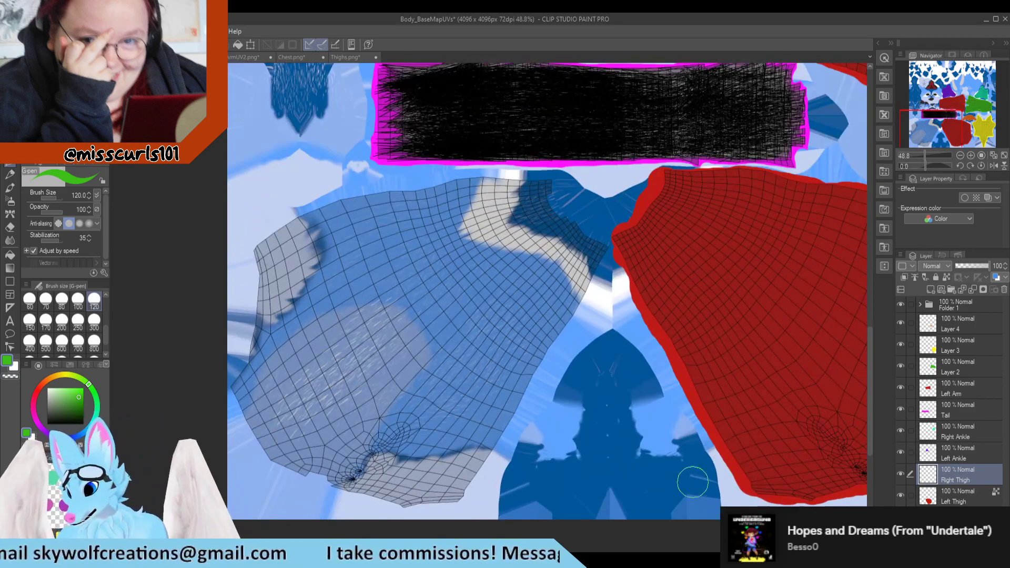
pyautogui.moveTo(408, 473)
pyautogui.mouseDown()
pyautogui.moveTo(416, 465)
pyautogui.moveTo(399, 432)
pyautogui.moveTo(364, 442)
pyautogui.mouseUp()
pyautogui.click(94, 319)
pyautogui.moveTo(376, 351)
pyautogui.mouseDown()
pyautogui.moveTo(378, 444)
pyautogui.moveTo(316, 378)
pyautogui.moveTo(332, 294)
pyautogui.moveTo(363, 258)
pyautogui.moveTo(484, 247)
pyautogui.moveTo(484, 308)
pyautogui.moveTo(528, 284)
pyautogui.moveTo(468, 402)
pyautogui.moveTo(467, 383)
pyautogui.moveTo(508, 347)
pyautogui.moveTo(534, 255)
pyautogui.moveTo(436, 244)
pyautogui.moveTo(326, 273)
pyautogui.moveTo(292, 389)
pyautogui.moveTo(321, 431)
pyautogui.moveTo(349, 447)
pyautogui.mouseUp()
pyautogui.click(94, 299)
pyautogui.moveTo(273, 436)
pyautogui.mouseDown()
pyautogui.moveTo(244, 385)
pyautogui.moveTo(292, 463)
pyautogui.moveTo(392, 499)
pyautogui.moveTo(436, 497)
pyautogui.moveTo(473, 473)
pyautogui.moveTo(452, 468)
pyautogui.moveTo(495, 428)
pyautogui.moveTo(583, 274)
pyautogui.mouseUp()
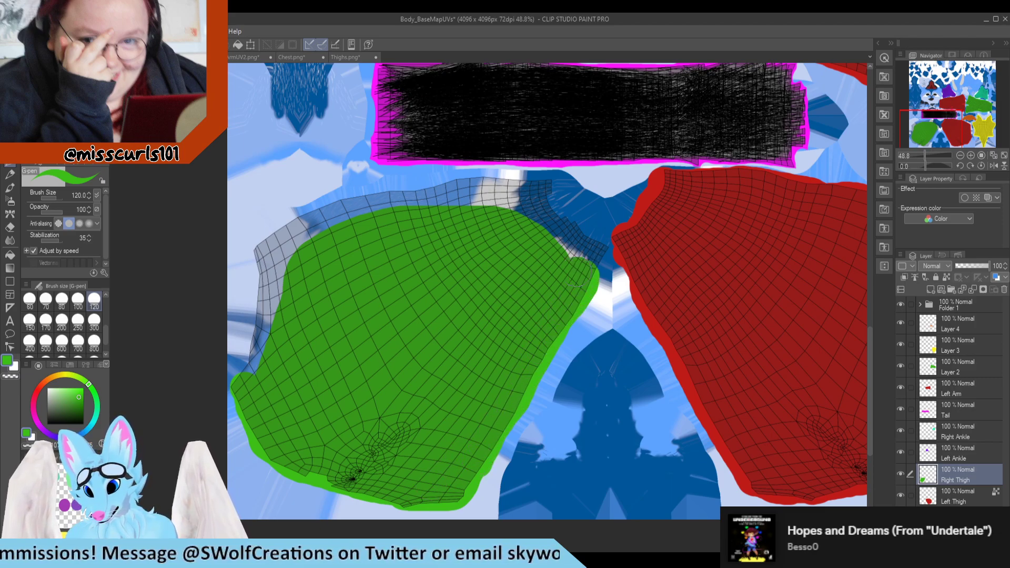
pyautogui.moveTo(269, 391)
pyautogui.mouseDown()
pyautogui.moveTo(239, 384)
pyautogui.moveTo(269, 308)
pyautogui.moveTo(266, 242)
pyautogui.moveTo(345, 208)
pyautogui.moveTo(280, 265)
pyautogui.mouseUp()
pyautogui.moveTo(356, 213)
pyautogui.mouseDown()
pyautogui.moveTo(426, 192)
pyautogui.moveTo(531, 189)
pyautogui.moveTo(595, 247)
pyautogui.moveTo(503, 211)
pyautogui.mouseUp()
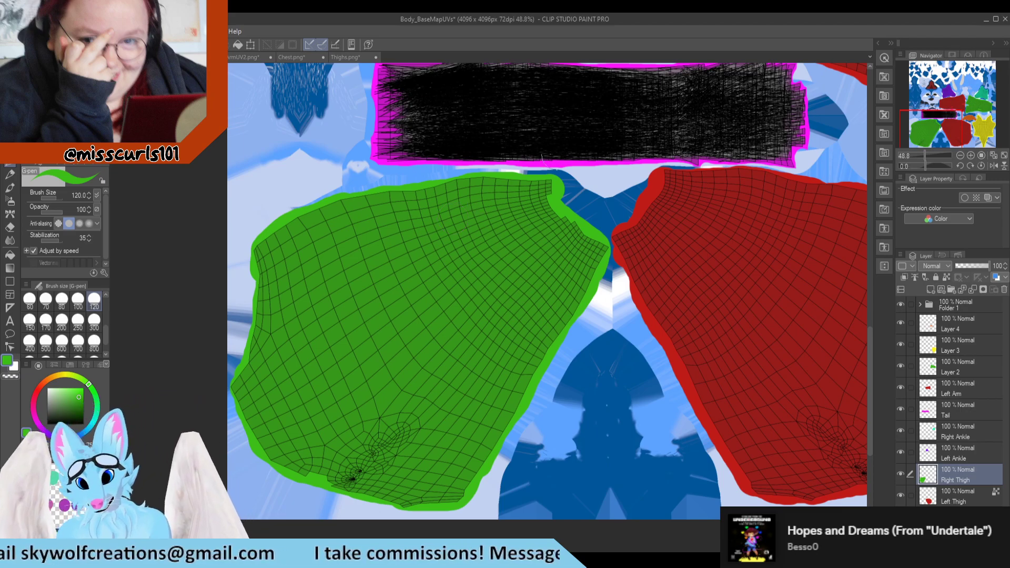
# Erase the excess green around the upper inner corner of the right thigh island.
pyautogui.scroll(3, 607, 199)
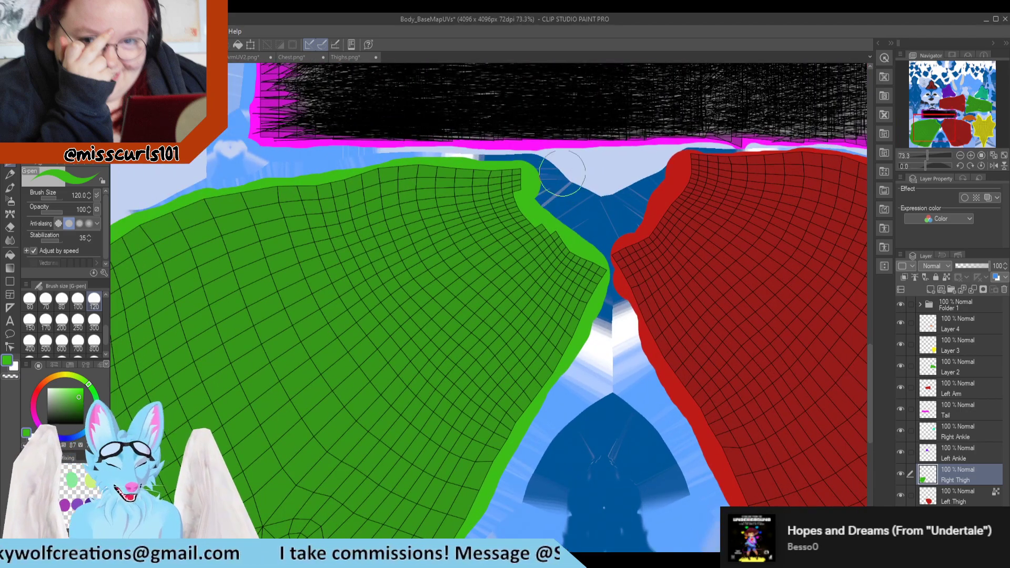
pyautogui.press('e')
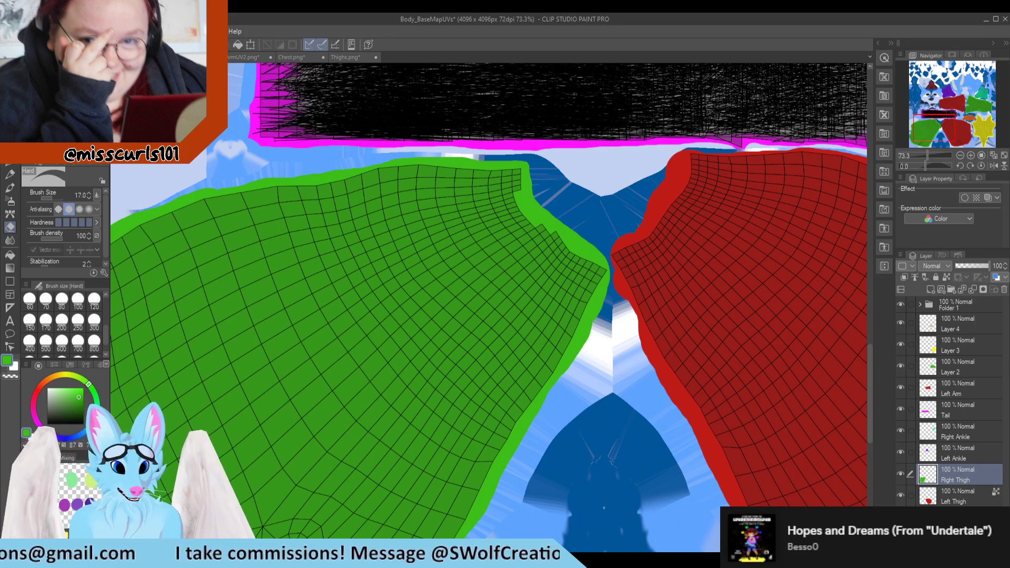
pyautogui.press('p')
pyautogui.scroll(-2, 620, 176)
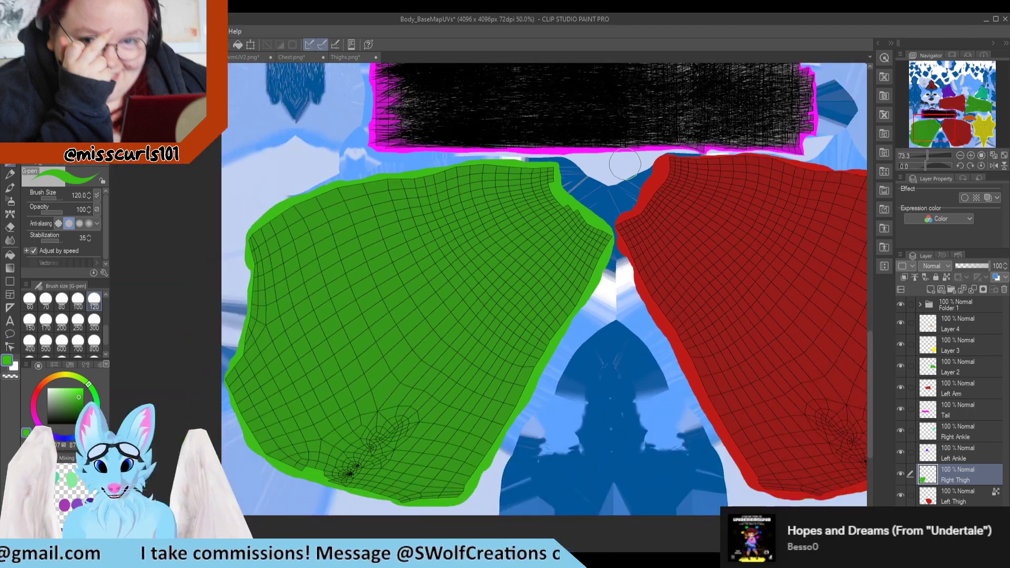
pyautogui.scroll(3, 615, 225)
pyautogui.press('e')
pyautogui.moveTo(619, 223)
pyautogui.mouseDown()
pyautogui.moveTo(608, 229)
pyautogui.moveTo(617, 224)
pyautogui.moveTo(620, 235)
pyautogui.moveTo(519, 147)
pyautogui.moveTo(513, 93)
pyautogui.mouseUp()
pyautogui.press('p')
pyautogui.scroll(-3, 601, 187)
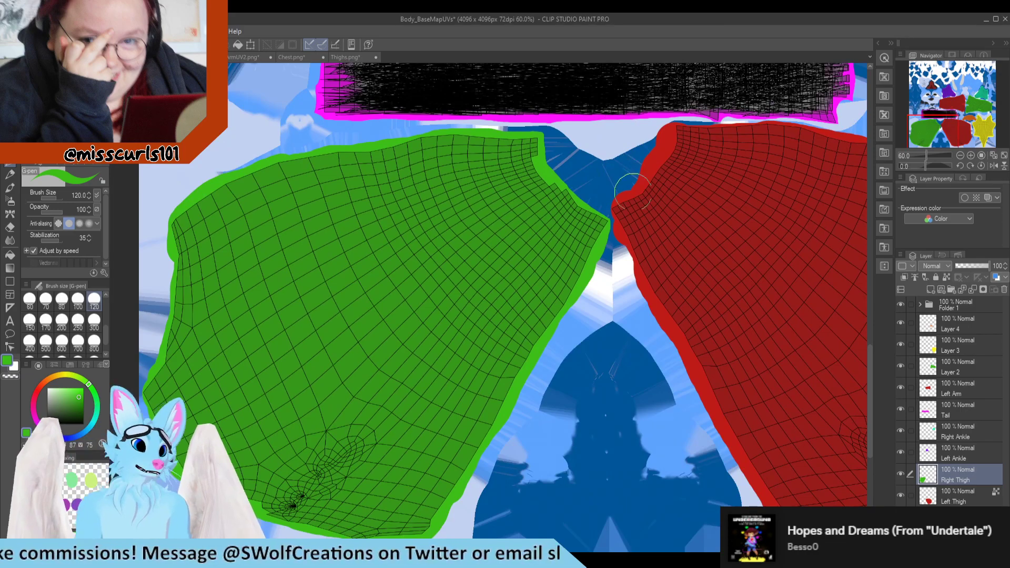
# Check the edges of the right thigh fill and lock the Right Thigh layer's transparent pixels.
pyautogui.scroll(-2, 740, 221)
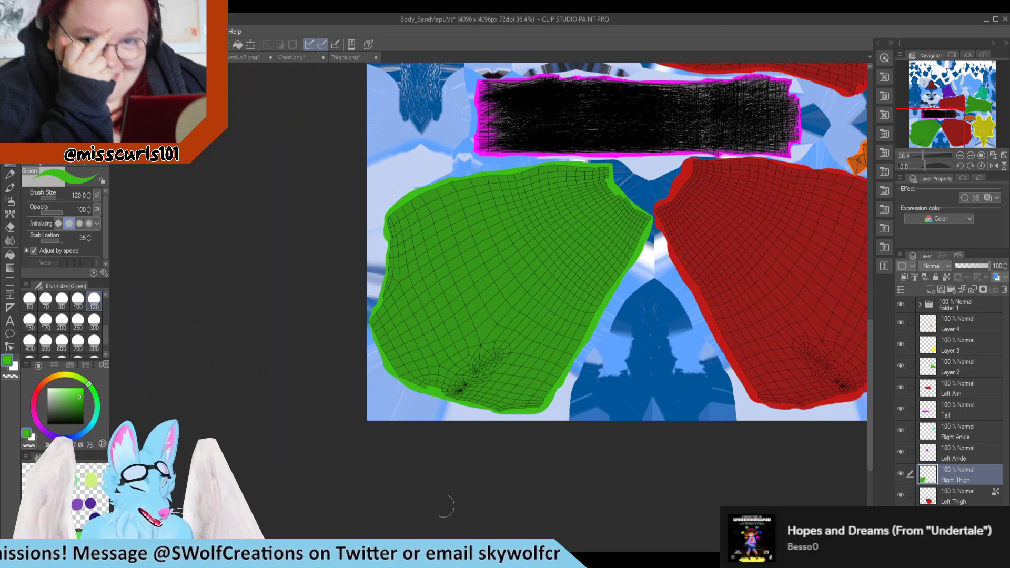
pyautogui.scroll(4, 639, 263)
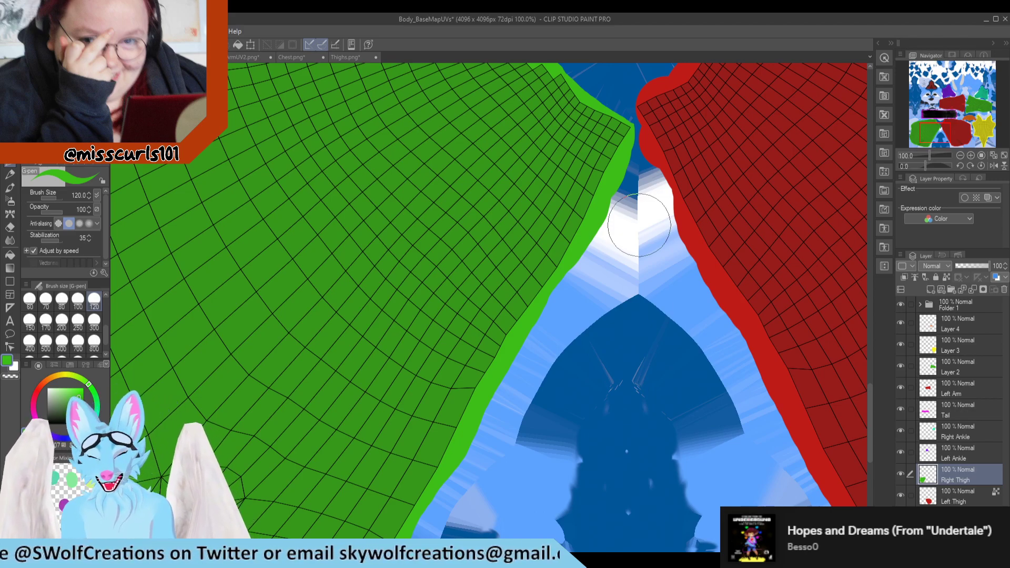
pyautogui.scroll(-3, 600, 268)
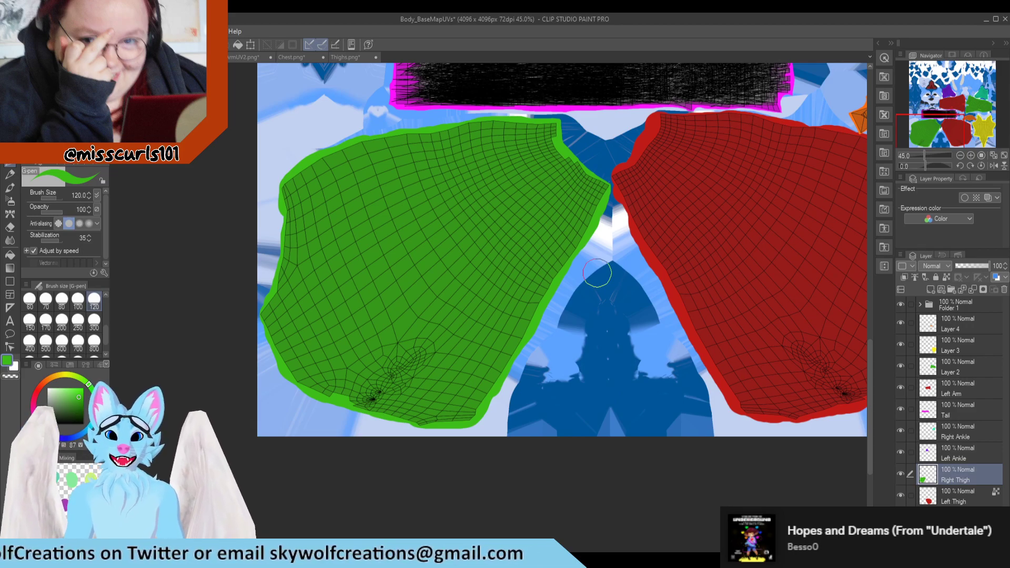
pyautogui.scroll(5, 284, 420)
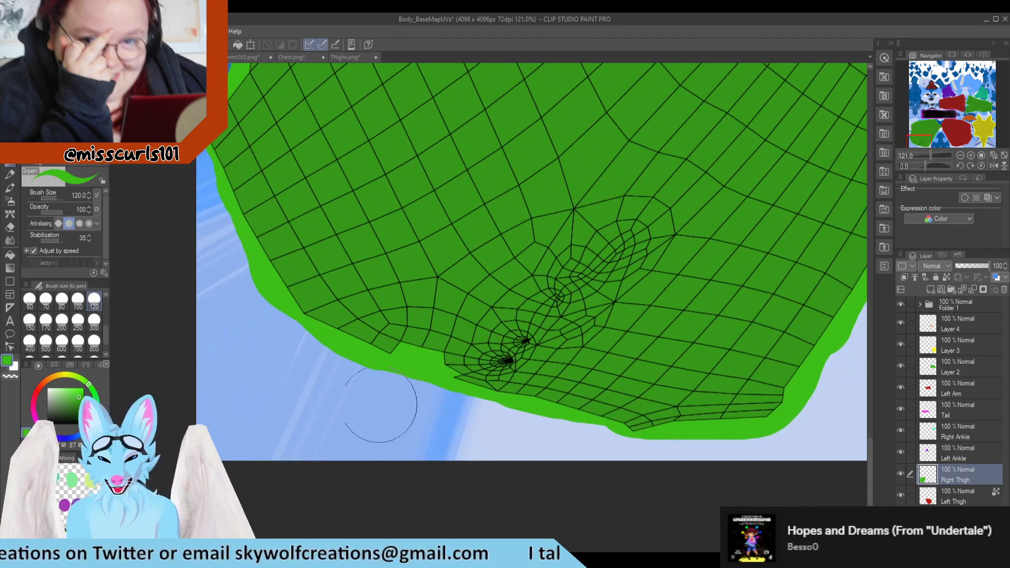
pyautogui.scroll(-6, 342, 384)
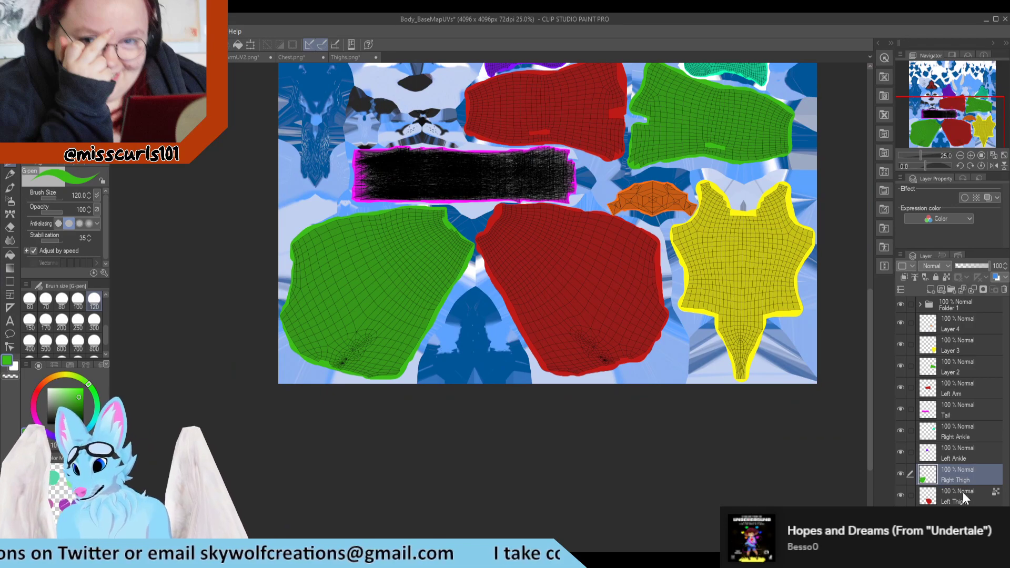
pyautogui.click(945, 279)
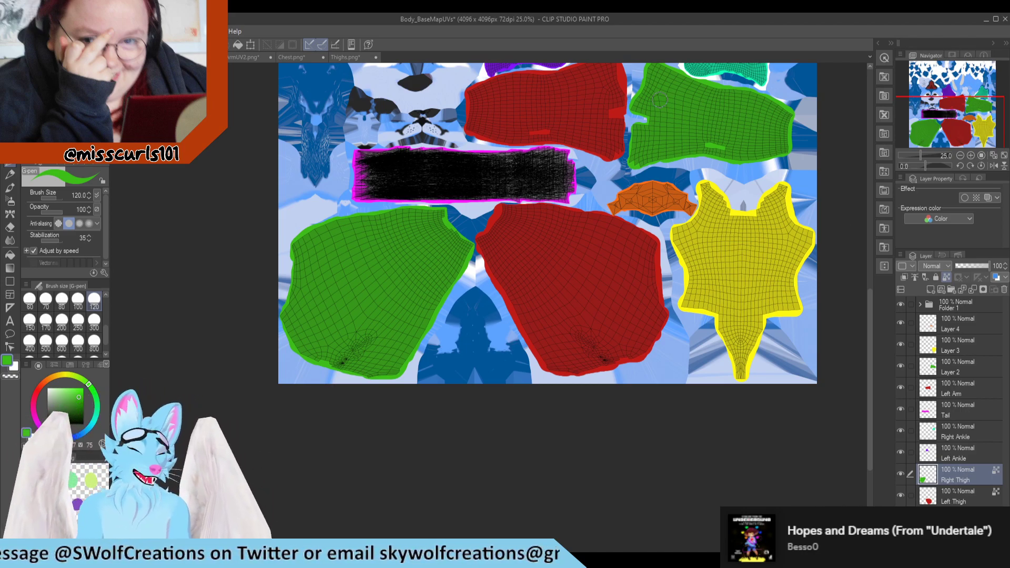
# Rename Layer 2, which holds the green arm island, as Right Arm.
pyautogui.scroll(1, 536, 234)
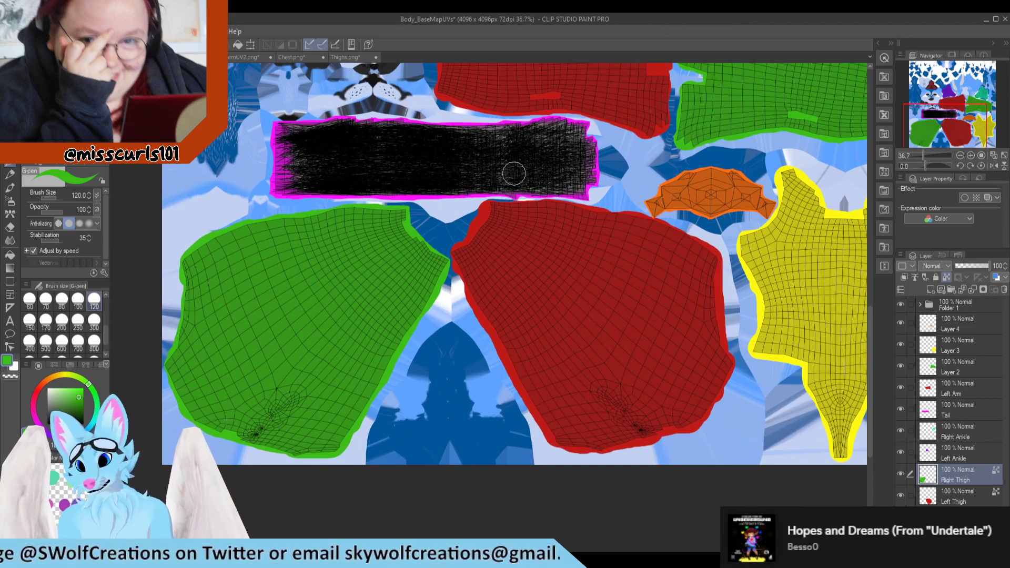
pyautogui.scroll(1, 562, 159)
pyautogui.scroll(-2, 562, 160)
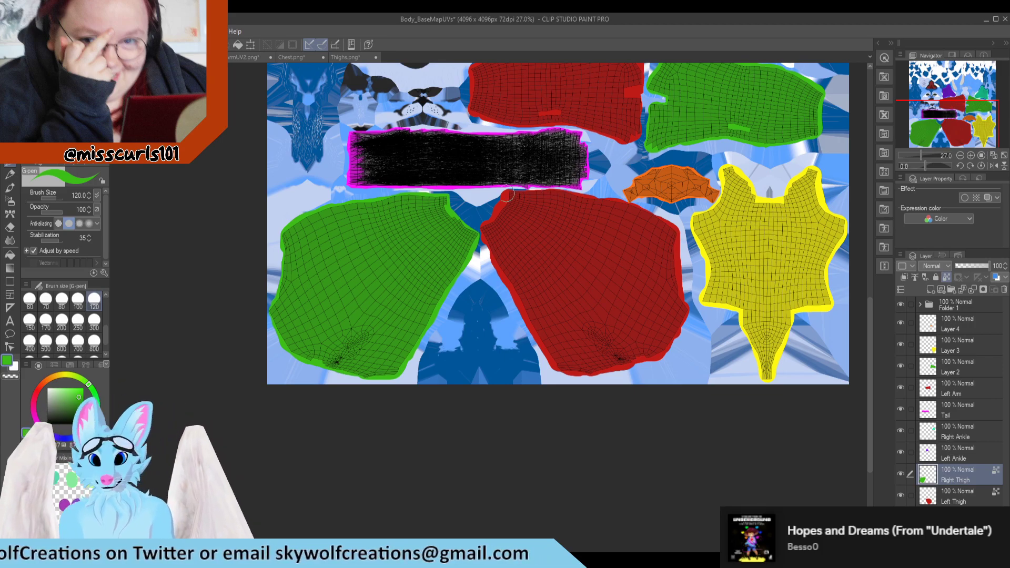
pyautogui.scroll(-2, 480, 165)
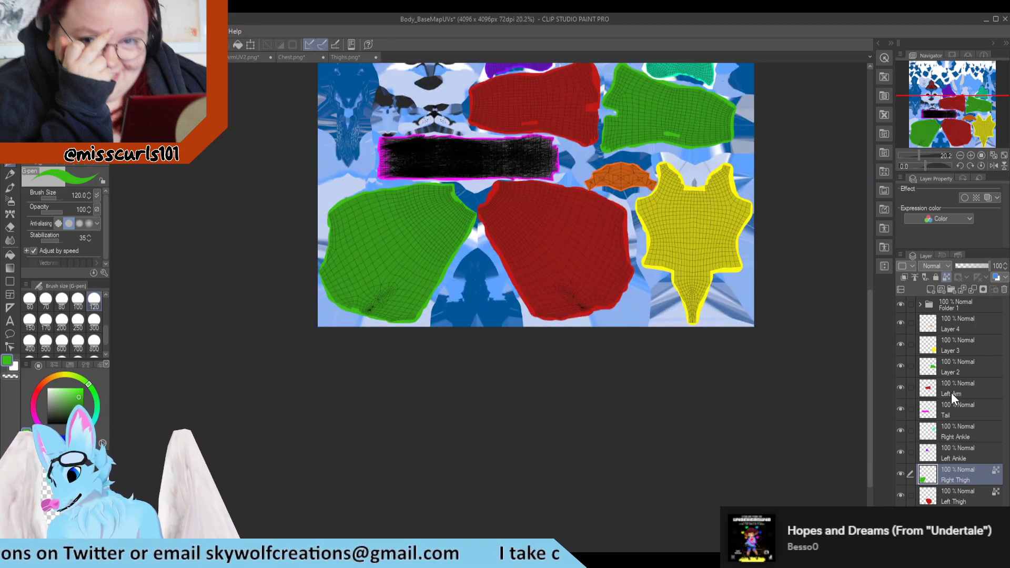
pyautogui.click(952, 371)
pyautogui.write('Right Arm')
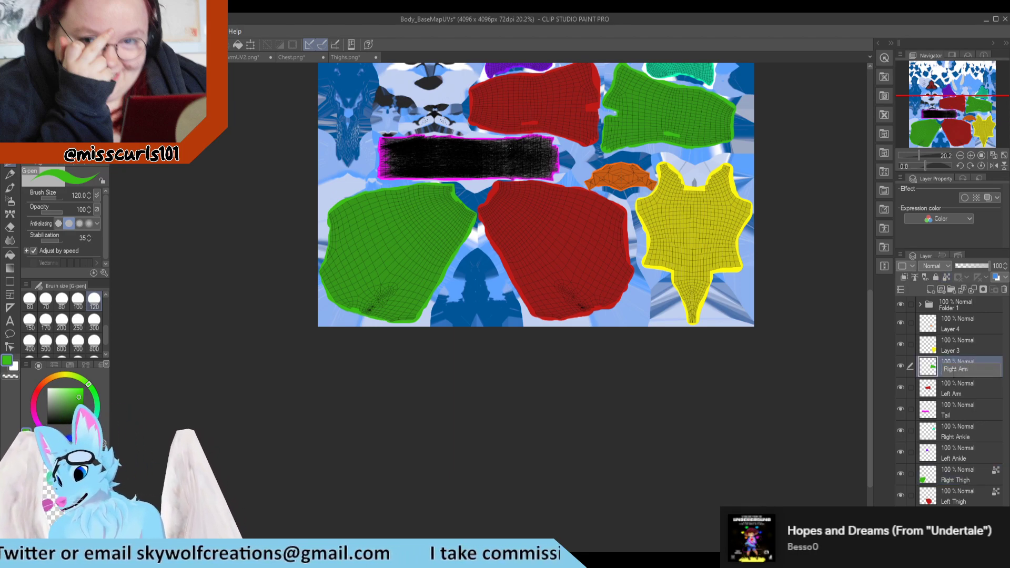
pyautogui.press('Return')
# Switch to Blender and open the UV Editing workspace with the body mesh in Edit Mode.
pyautogui.scroll(-2, 598, 327)
pyautogui.scroll(3, 598, 88)
pyautogui.scroll(1, 596, 283)
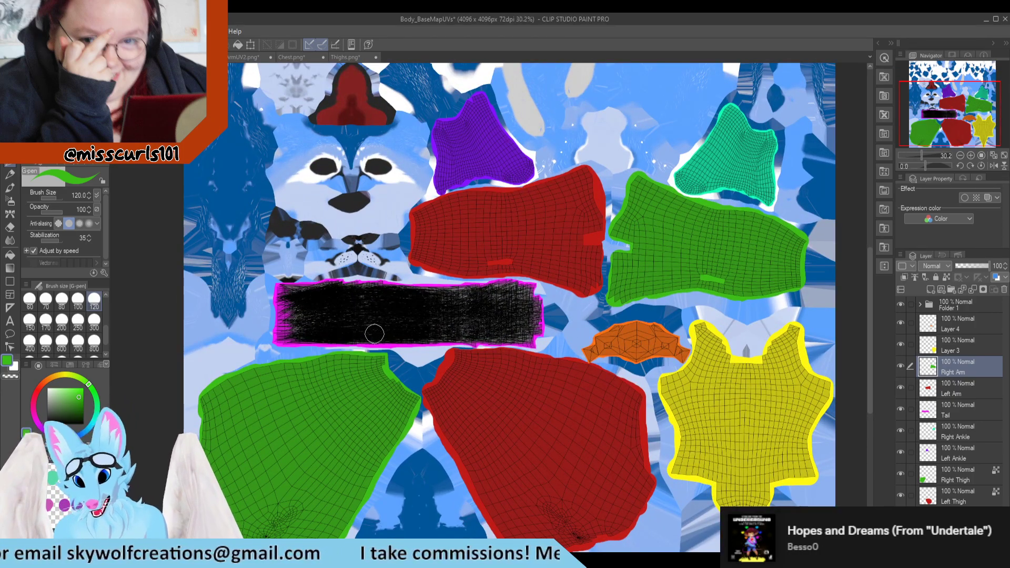
pyautogui.scroll(-3, 476, 334)
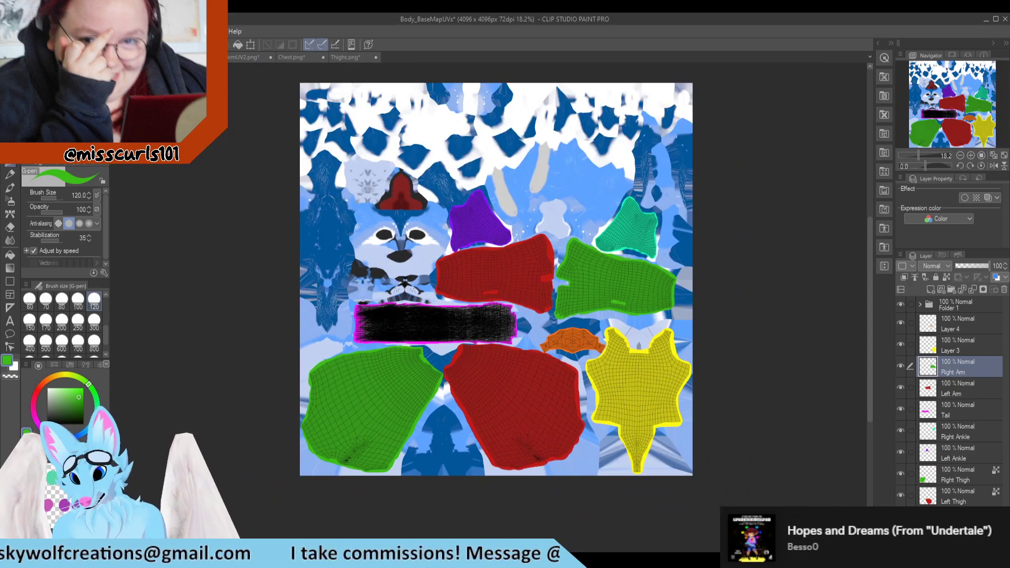
pyautogui.hotkey('alt', 'Tab')
pyautogui.scroll(-1, 194, 273)
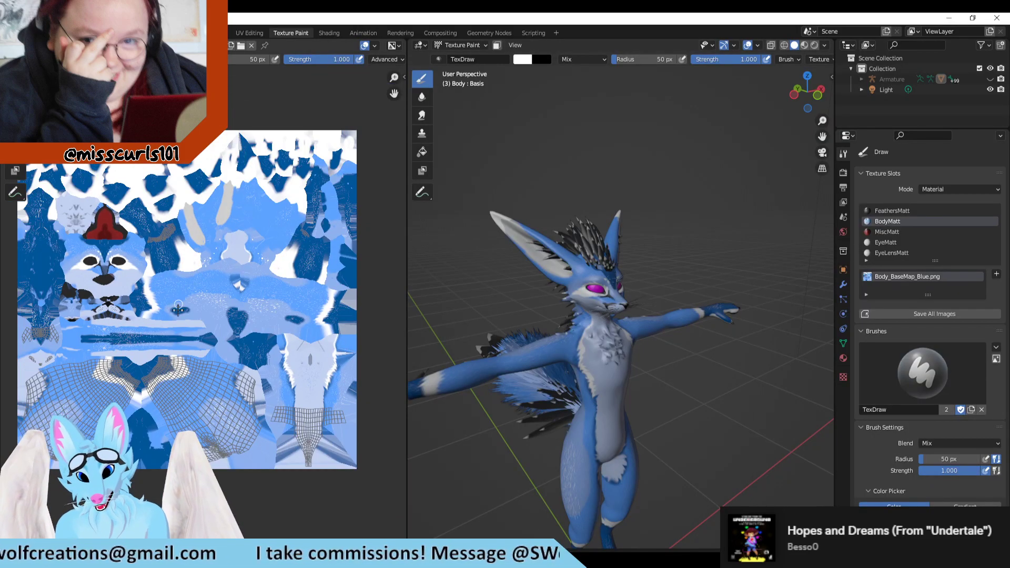
pyautogui.scroll(-1, 179, 308)
pyautogui.click(252, 33)
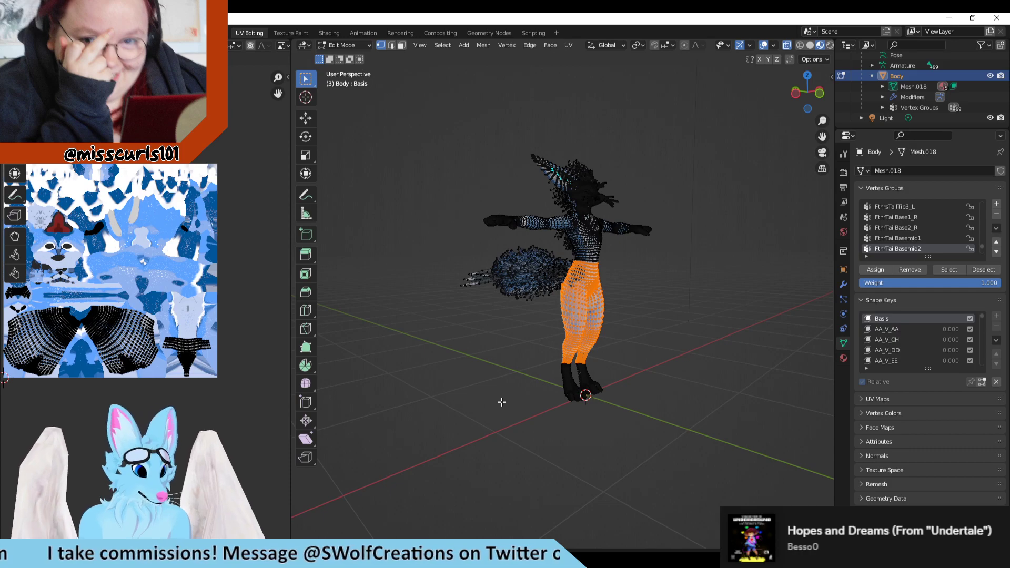
# Turn off X-ray, display the model in Material Preview shading, and clear the leg selection.
pyautogui.moveTo(650, 203); pyautogui.dragTo(668, 215, button='middle')
pyautogui.scroll(4, 623, 242)
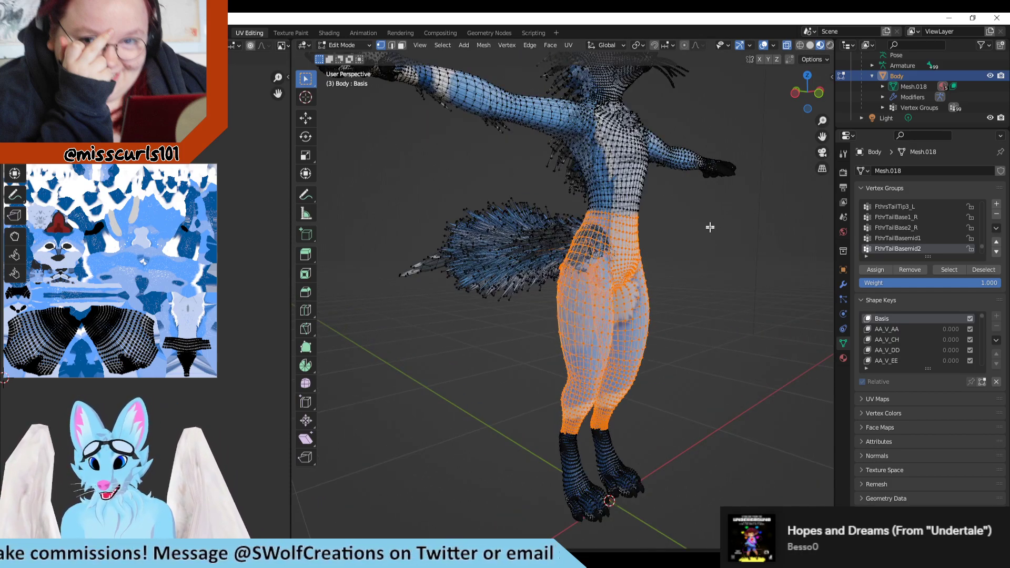
pyautogui.click(813, 44)
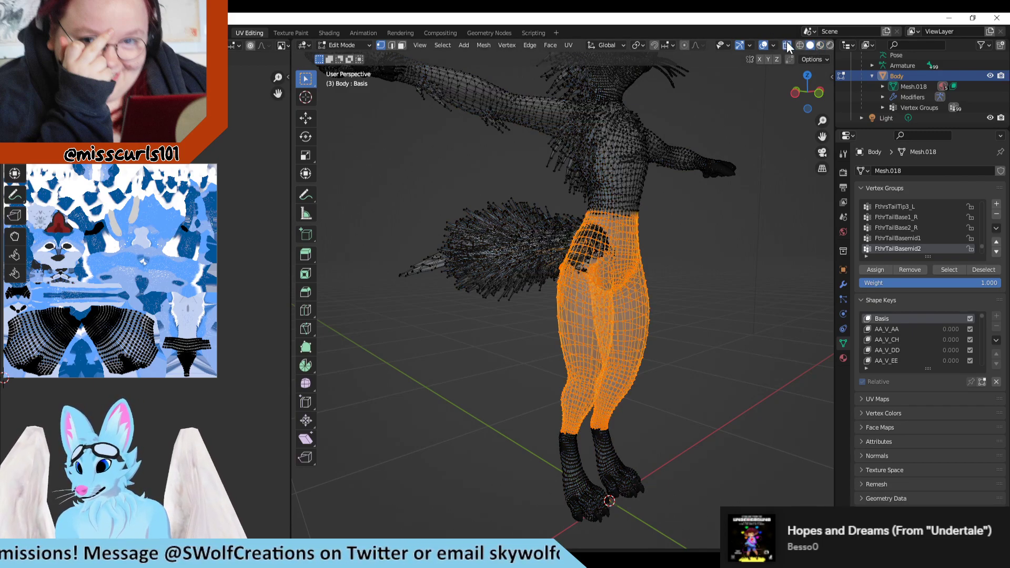
pyautogui.click(820, 45)
pyautogui.scroll(-2, 731, 191)
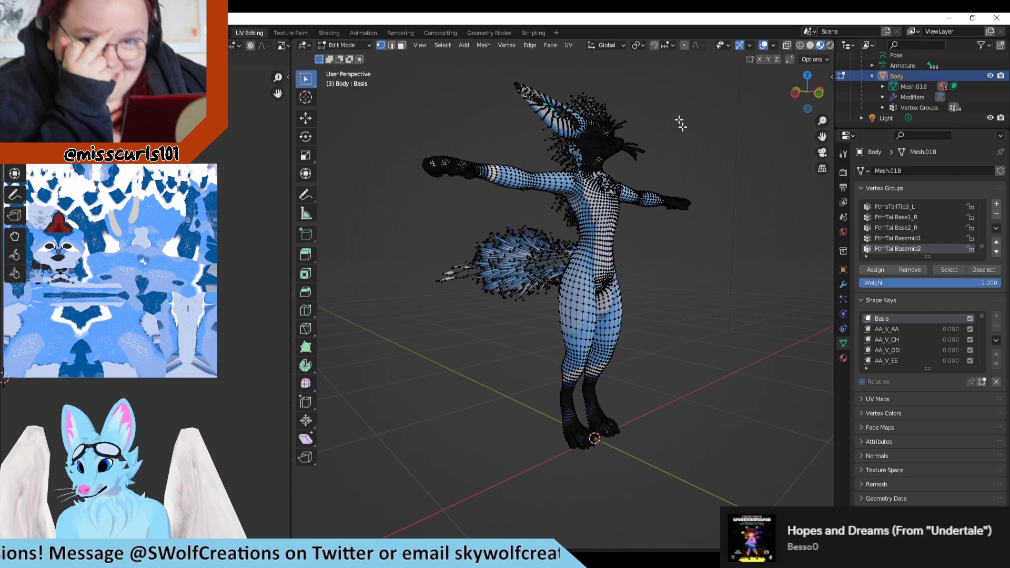
# Examine the model's head, ears and chest mesh up close from the front.
pyautogui.moveTo(652, 138); pyautogui.dragTo(609, 175, button='middle')
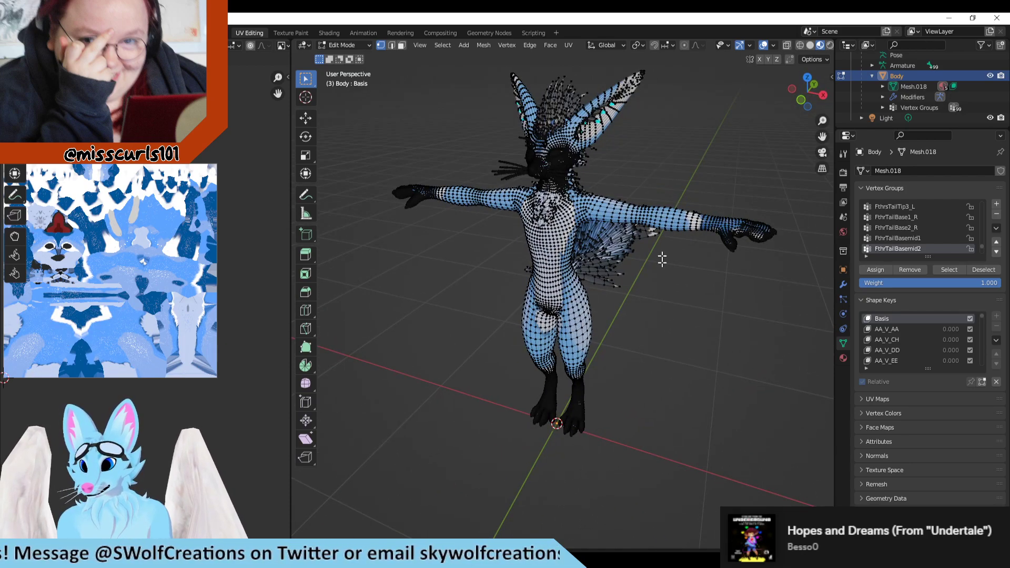
pyautogui.scroll(3, 589, 165)
pyautogui.scroll(2, 610, 173)
pyautogui.scroll(2, 702, 186)
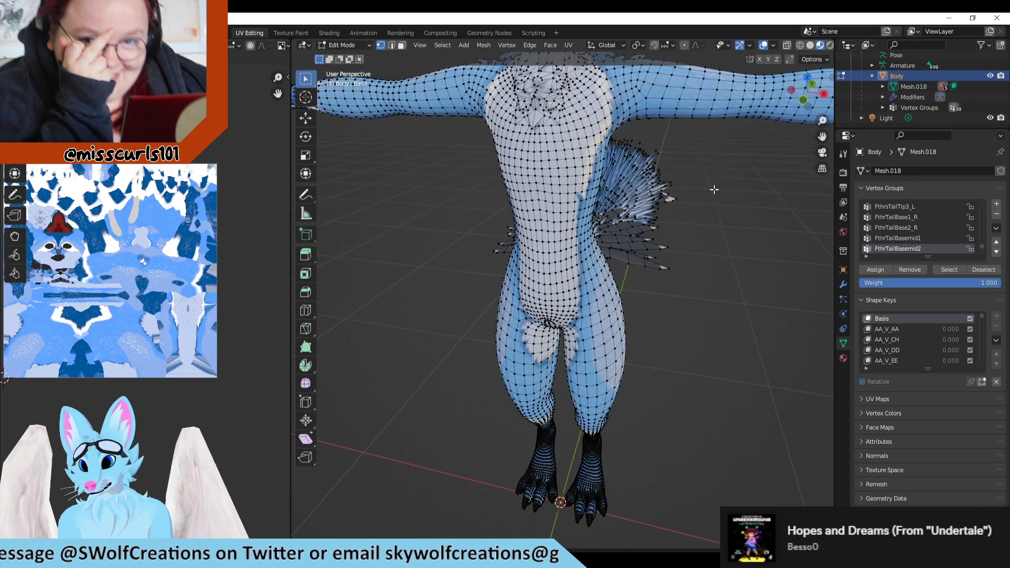
pyautogui.keyDown('shift'); pyautogui.moveTo(698, 176); pyautogui.dragTo(697, 292, button='middle'); pyautogui.keyUp('shift')
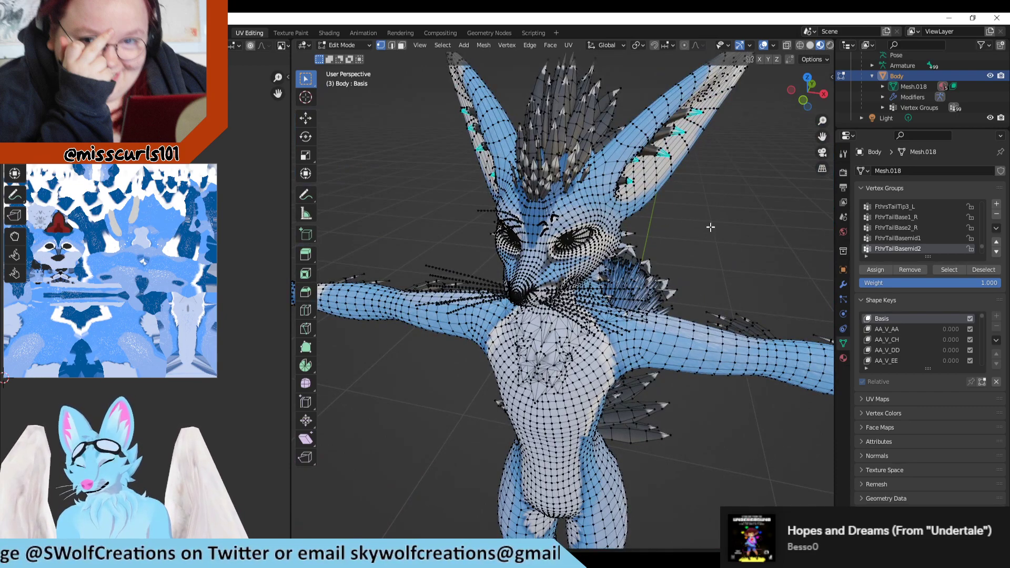